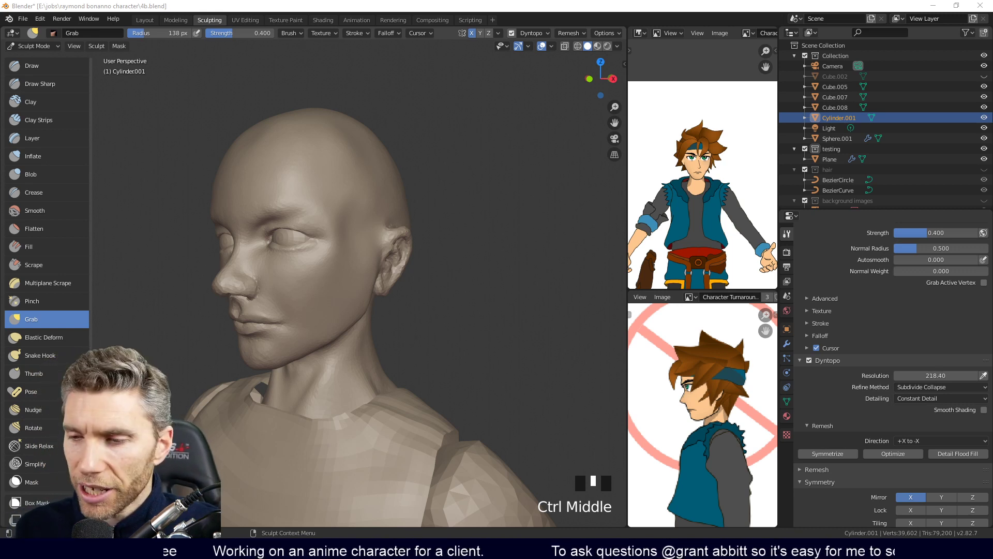
Examine the sculpted character from the head down to the boot, viewing the whole body from several angles
middle_drag(414, 272, 474, 326)
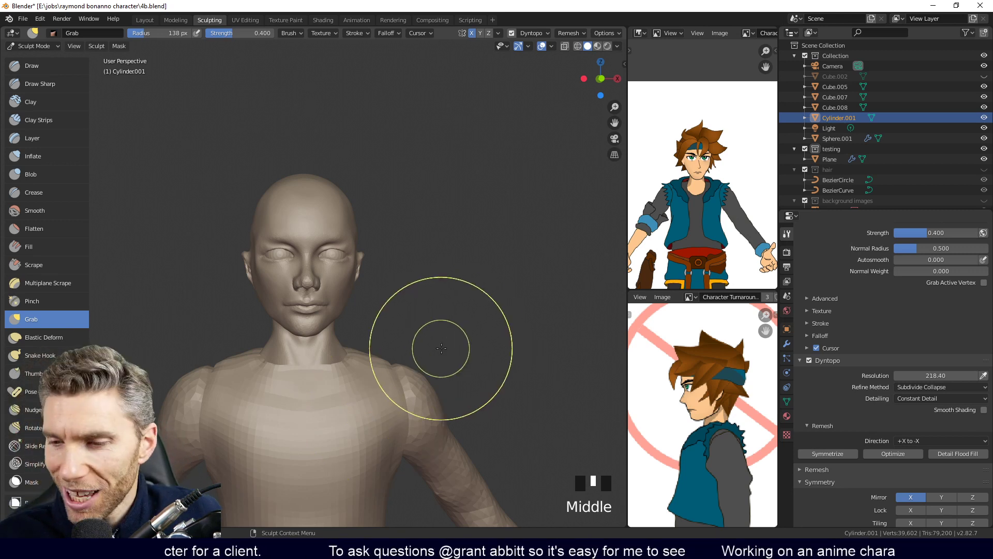
mouse_move(464, 340)
ctrl+middle_down()
mouse_move(441, 351)
mouse_move(468, 282)
mouse_move(461, 366)
ctrl+middle_up()
middle_drag(460, 366, 433, 401)
shift+middle_drag(434, 401, 455, 319)
mouse_move(455, 320)
ctrl+middle_down()
mouse_move(441, 350)
mouse_move(409, 318)
ctrl+middle_up()
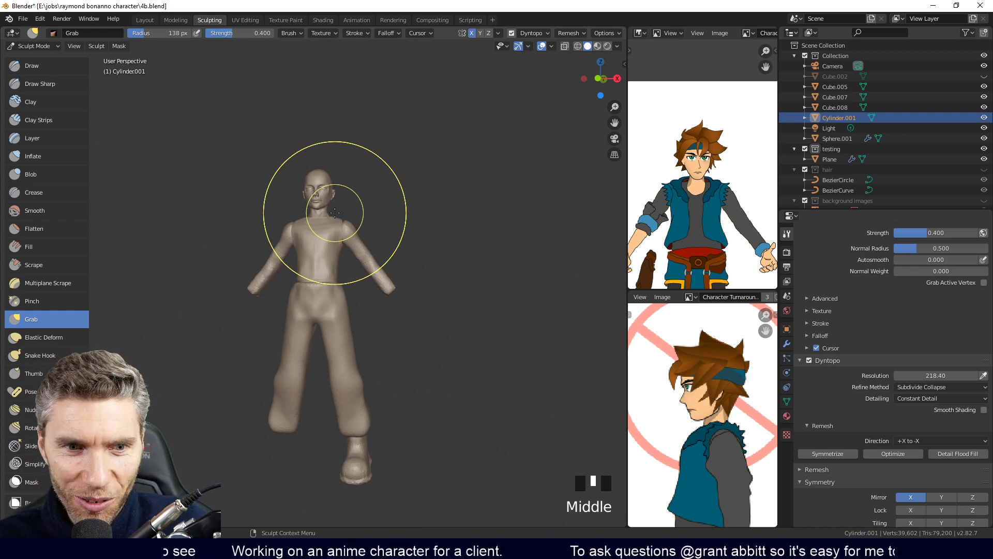
middle_drag(455, 362, 436, 362)
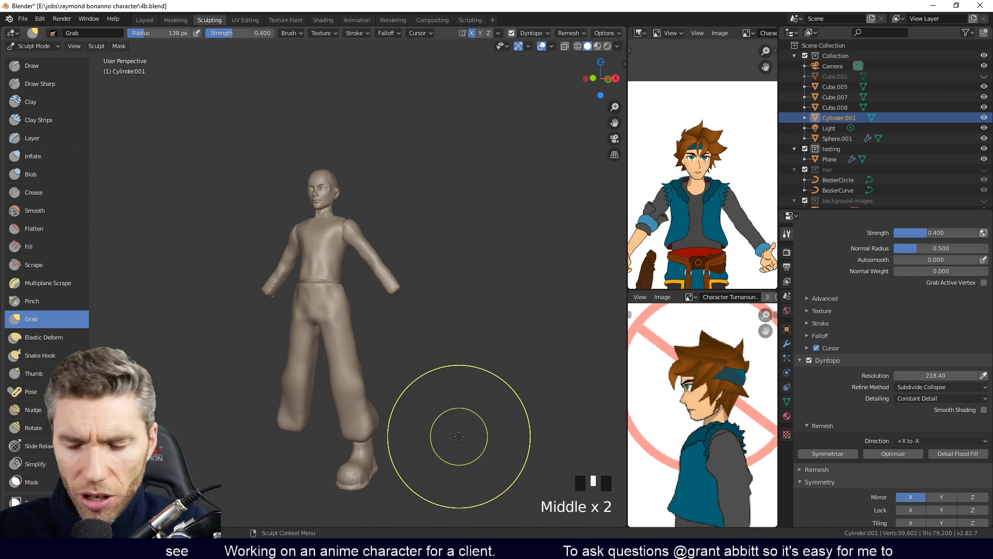
middle_drag(459, 436, 455, 271)
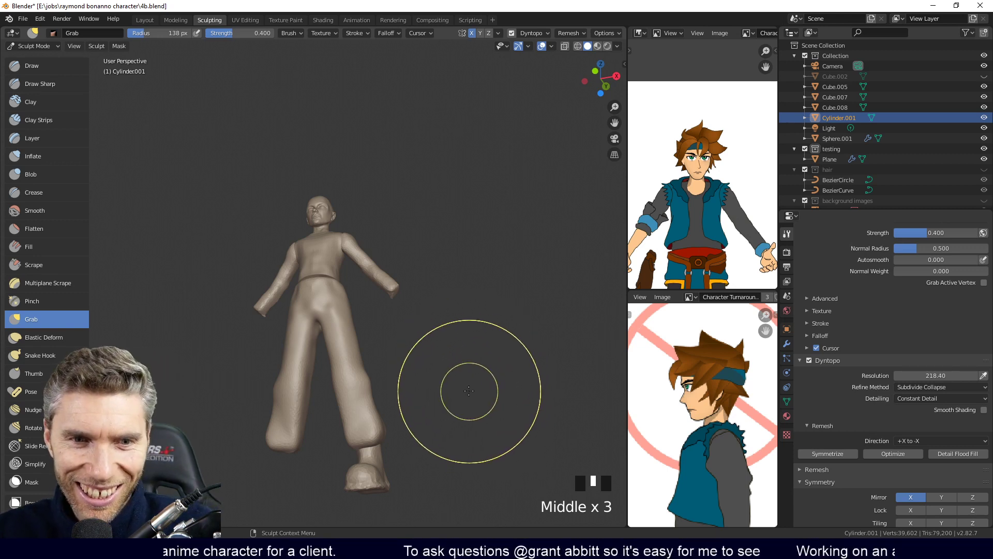
middle_drag(459, 463, 472, 412)
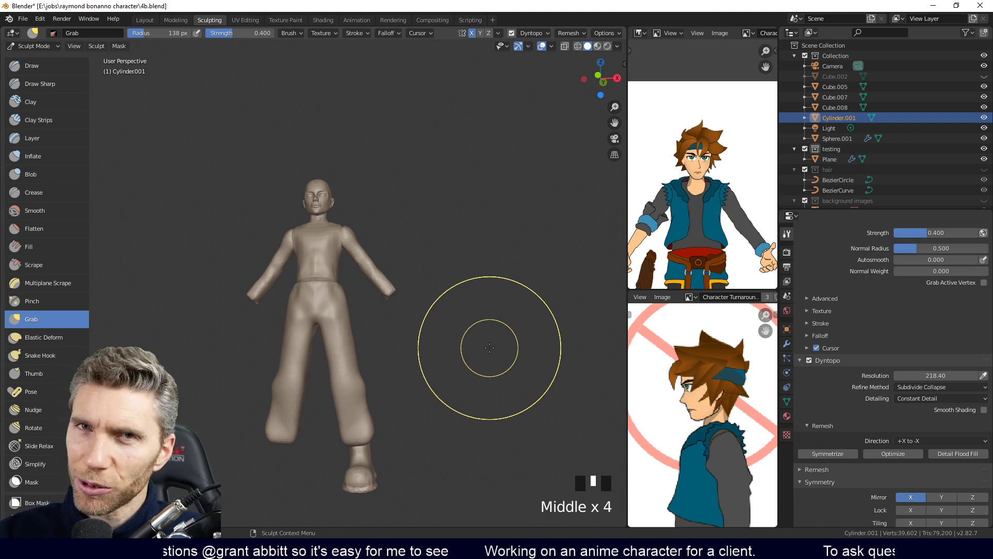
middle_drag(492, 356, 479, 363)
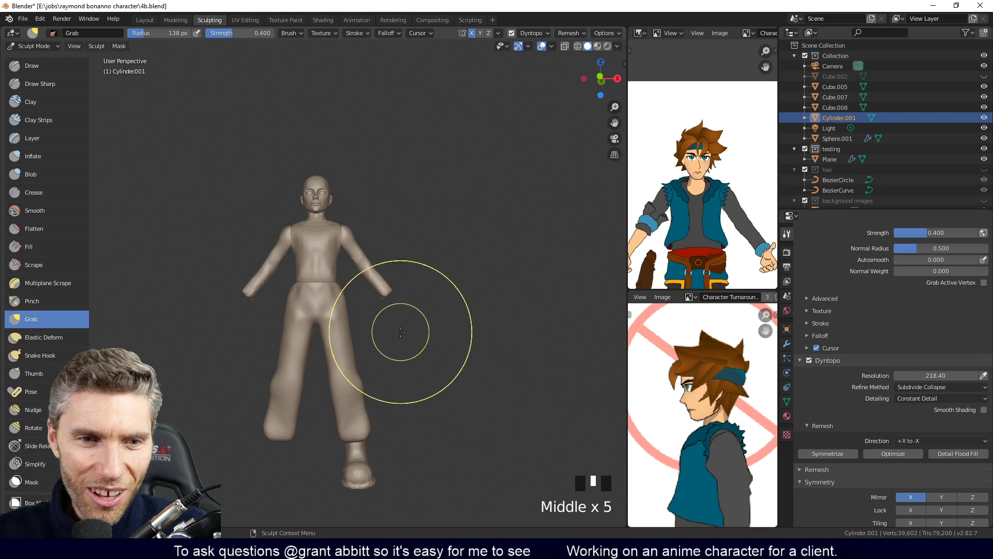
middle_drag(398, 349, 399, 328)
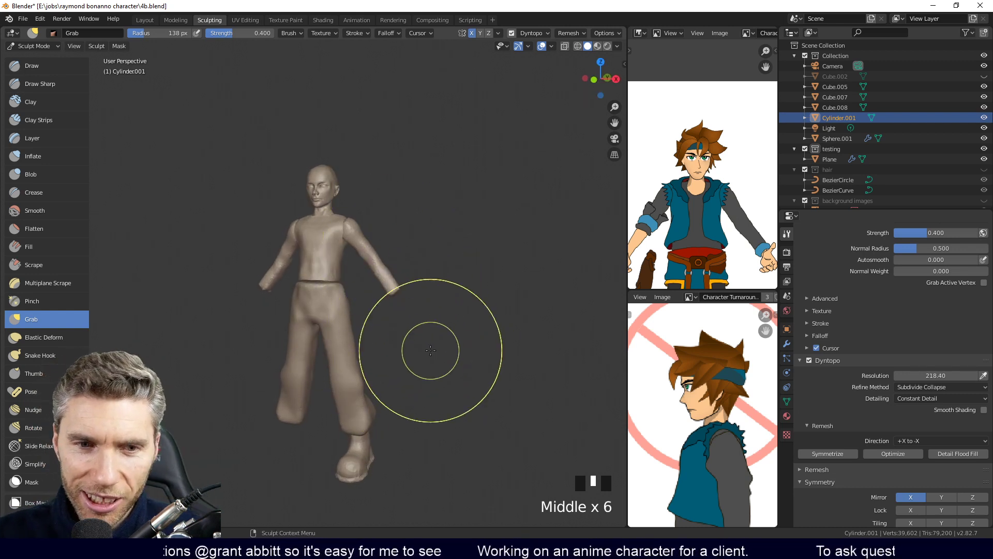
middle_drag(417, 321, 414, 317)
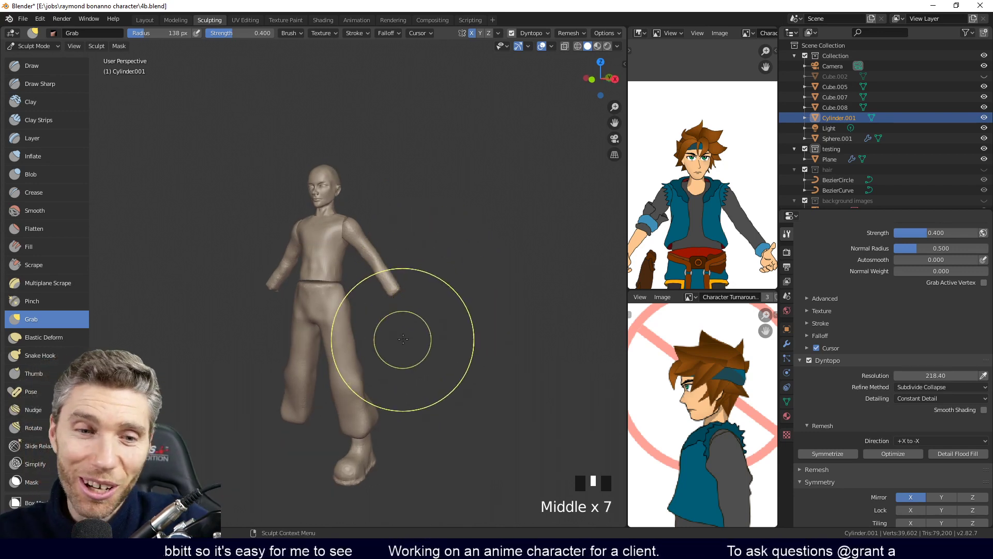
mouse_move(406, 388)
shift+middle_down()
mouse_move(435, 313)
mouse_move(405, 284)
shift+middle_up()
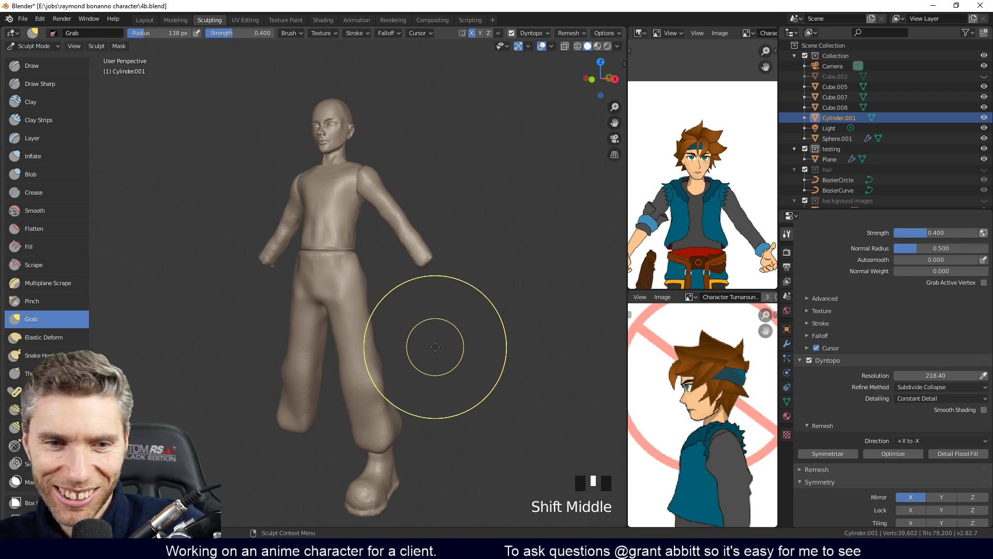
shift+middle_drag(434, 348, 439, 319)
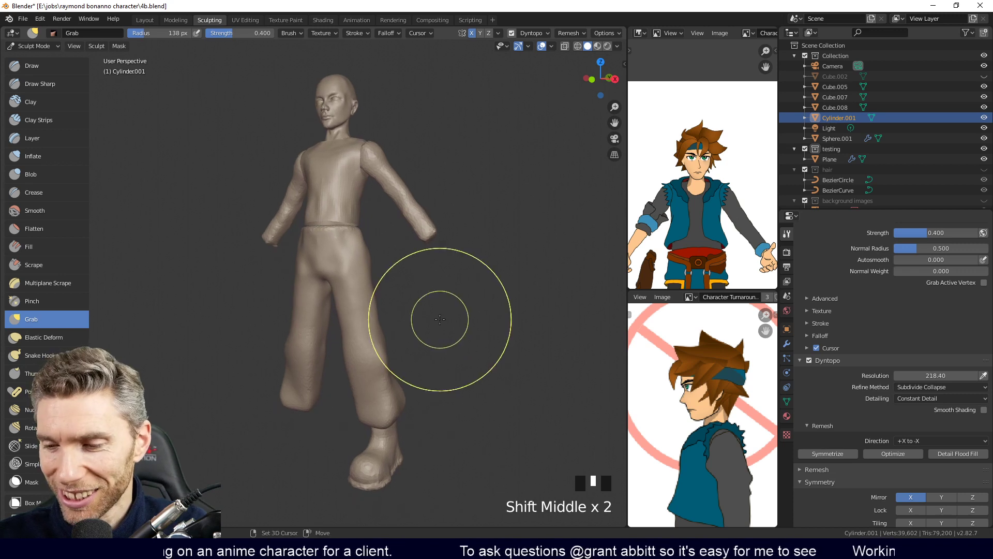
mouse_move(434, 412)
middle_down()
mouse_move(474, 338)
mouse_move(155, 45)
middle_up()
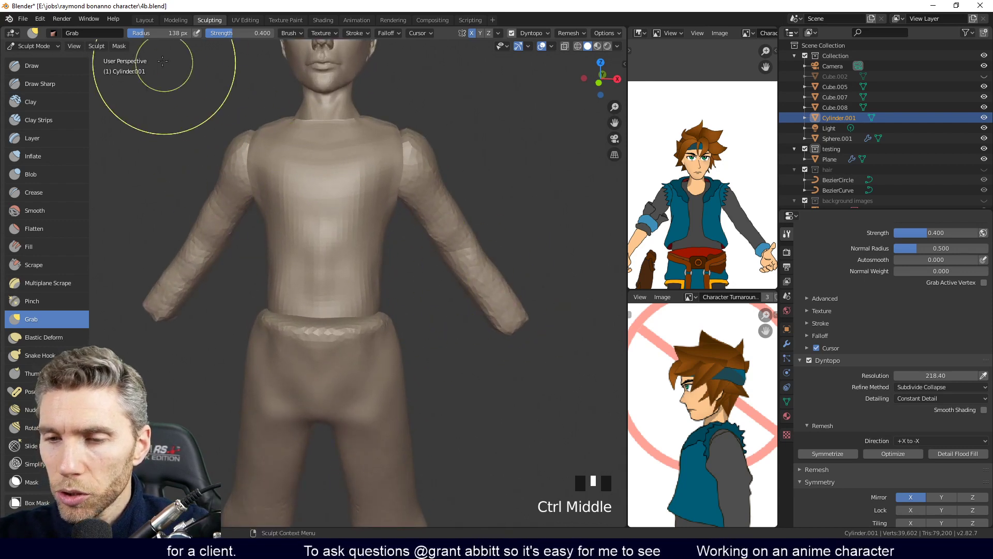
Switch to the Layout workspace and put the torso mesh, Plane, into Edit Mode
click(144, 20)
middle_drag(417, 265, 469, 312)
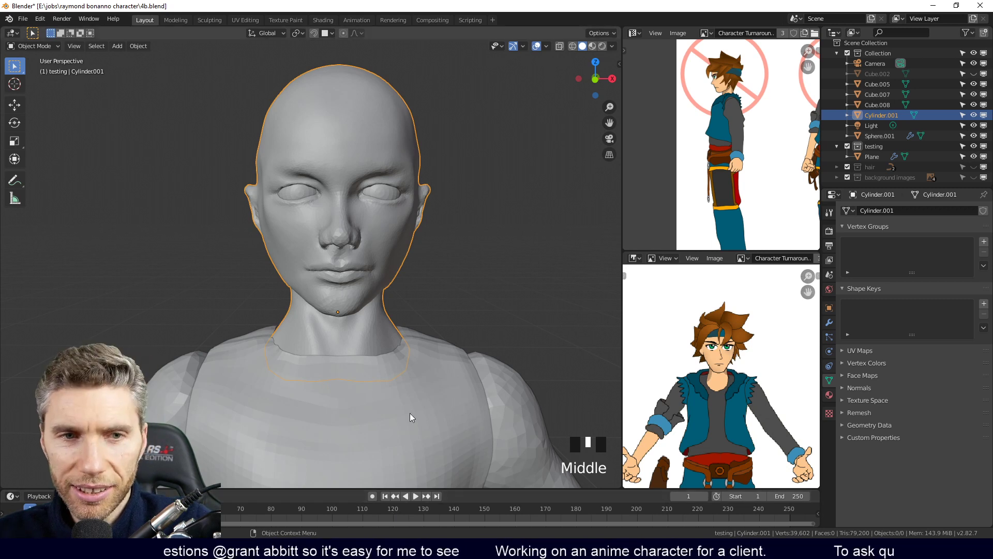
middle_drag(473, 318, 440, 353)
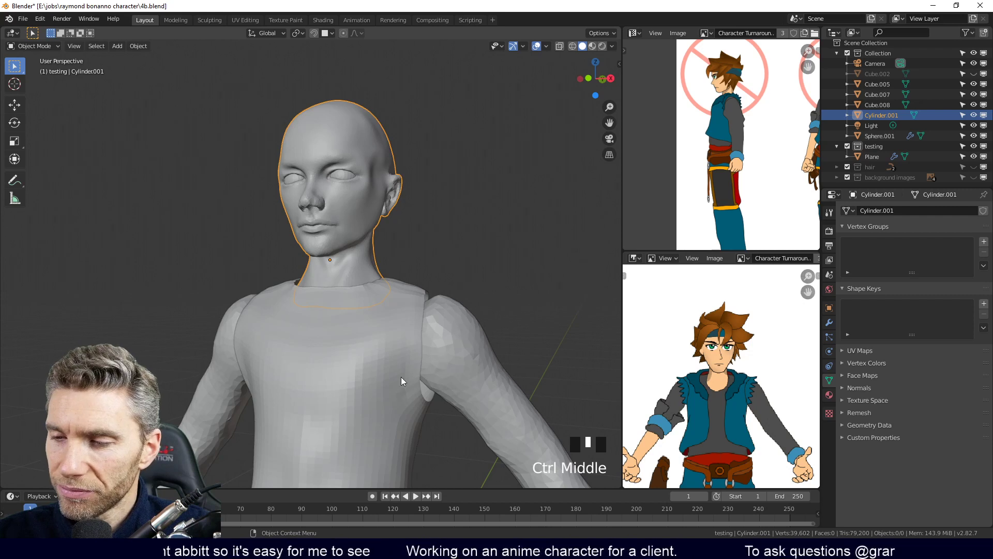
middle_drag(397, 383, 452, 377)
shift+middle_drag(453, 301, 362, 107)
mouse_move(411, 159)
middle_down()
mouse_move(439, 166)
mouse_move(428, 176)
mouse_move(473, 177)
mouse_move(430, 192)
mouse_move(423, 176)
middle_up()
middle_drag(408, 310, 389, 285)
click(389, 285)
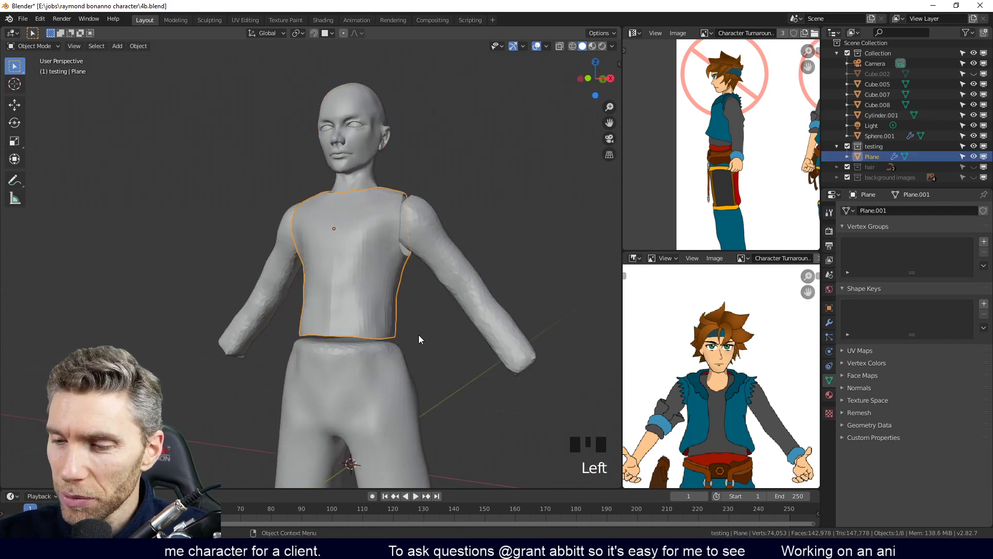
key(Tab)
middle_drag(437, 305, 479, 323)
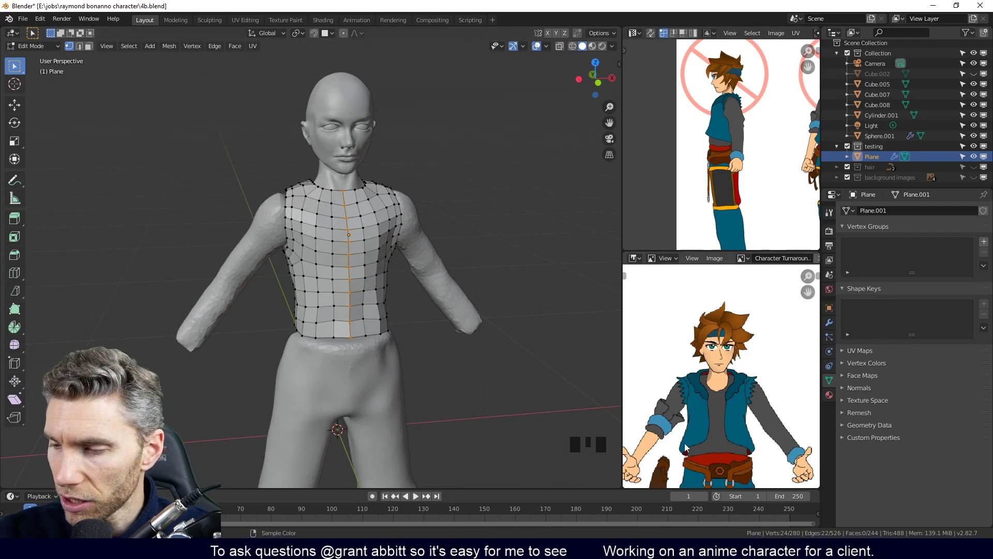
Scale the torso's bottom edge loop inward and resize the loop above it, using the reference drawing's waist as a guide
middle_drag(719, 457, 722, 372)
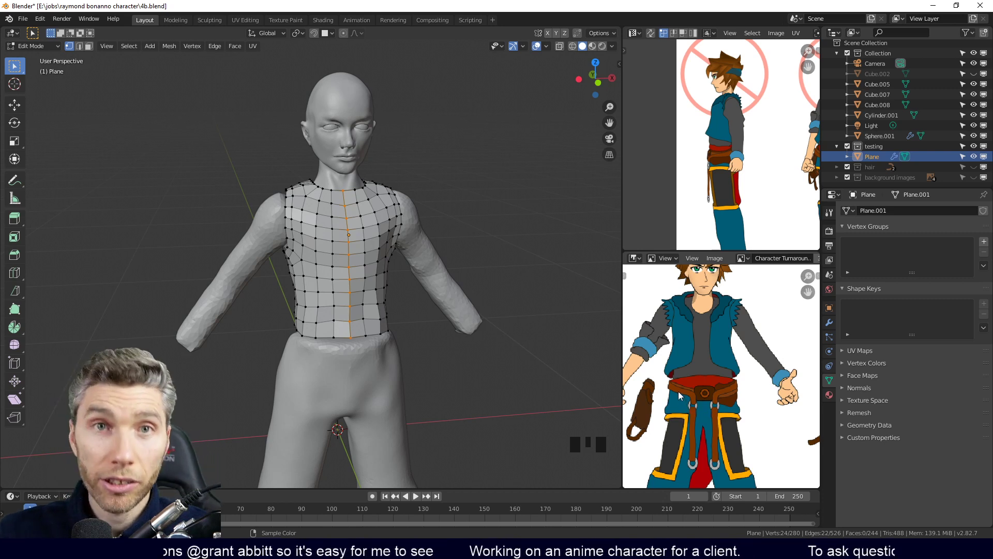
middle_drag(724, 409, 742, 398)
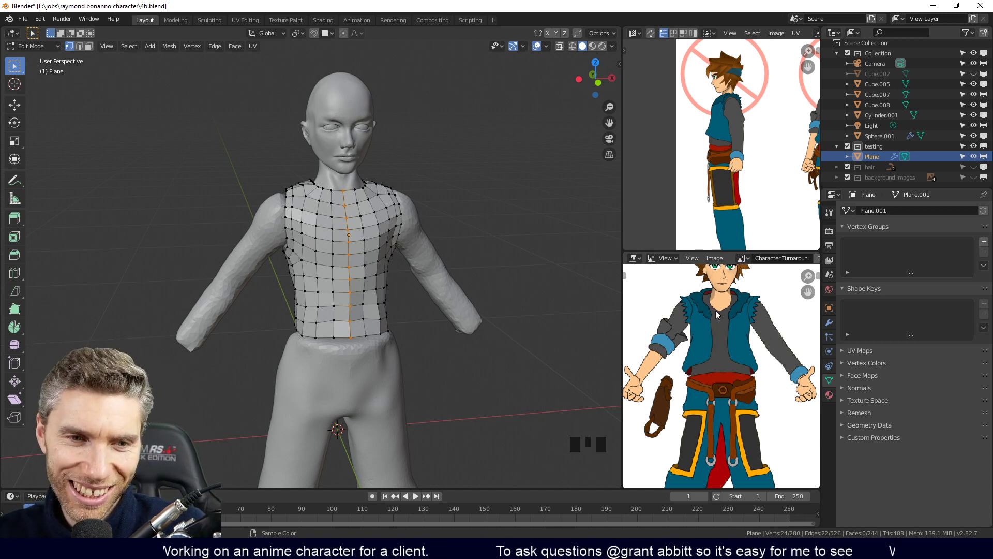
middle_drag(733, 372, 737, 362)
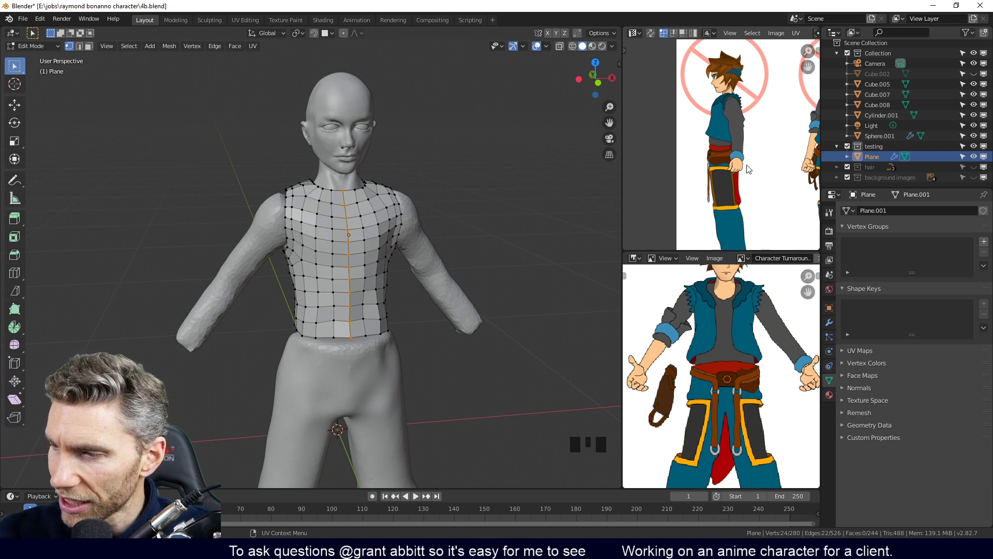
middle_drag(501, 364, 345, 343)
alt+click(384, 325)
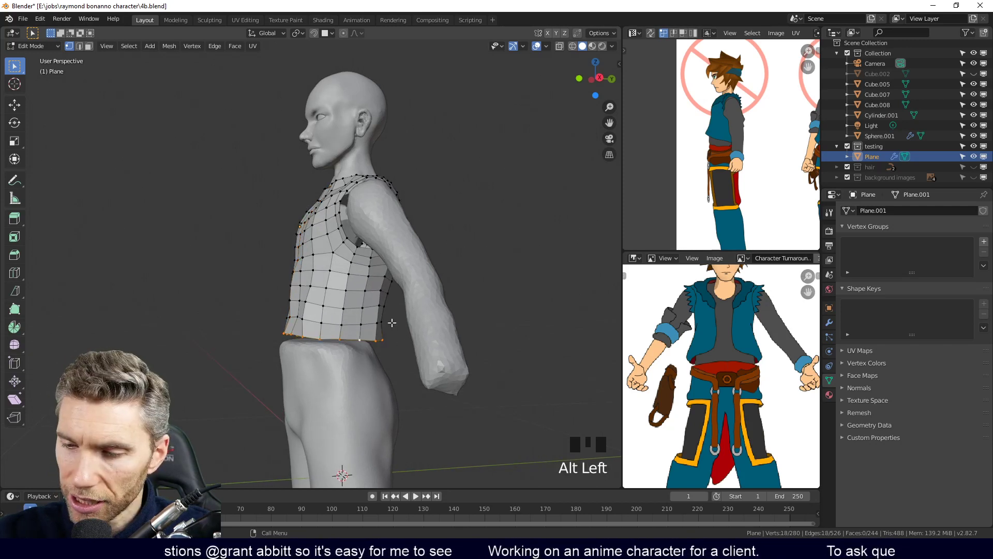
alt+click(416, 316)
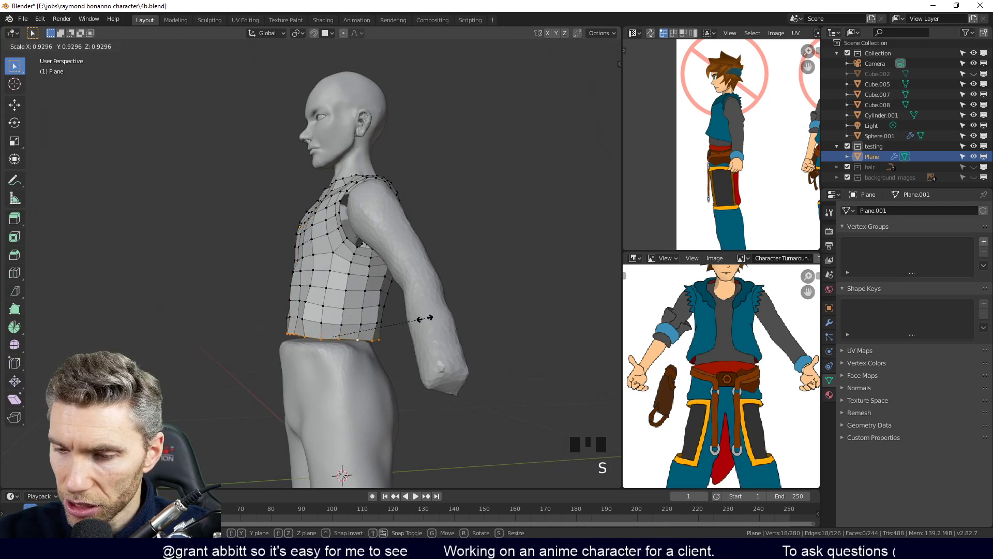
middle_drag(450, 308, 560, 374)
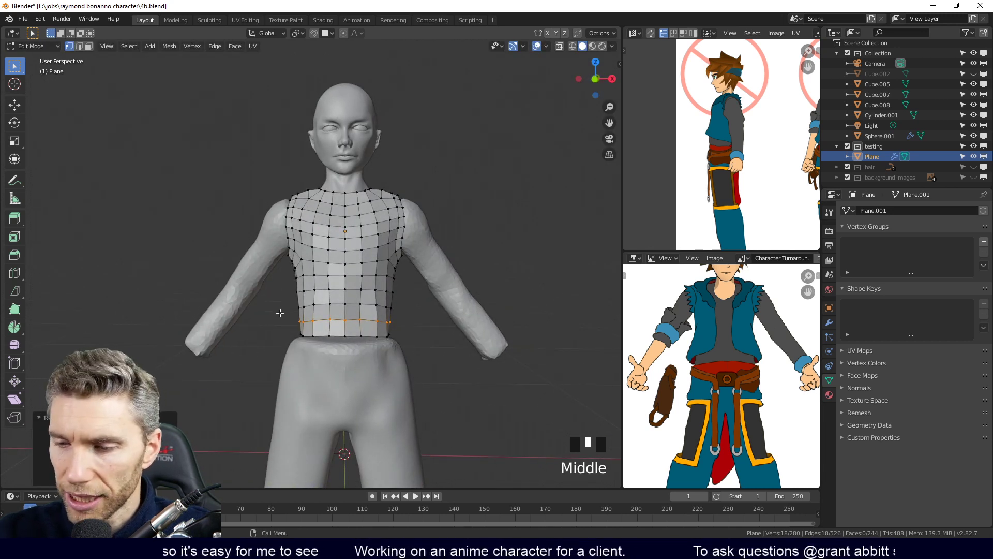
middle_drag(518, 400, 505, 405)
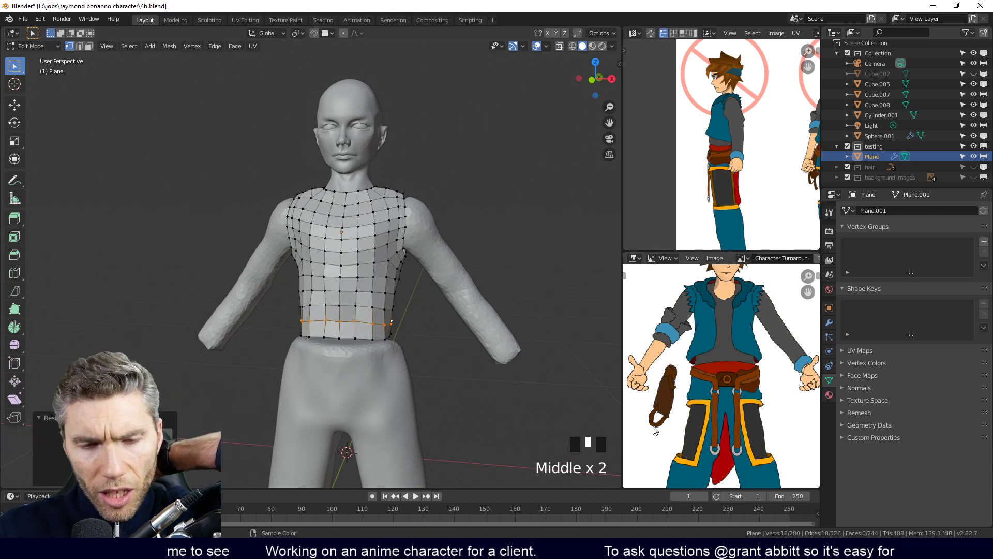
Display the torso's Multires modifier settings and return the torso to Object Mode
click(830, 322)
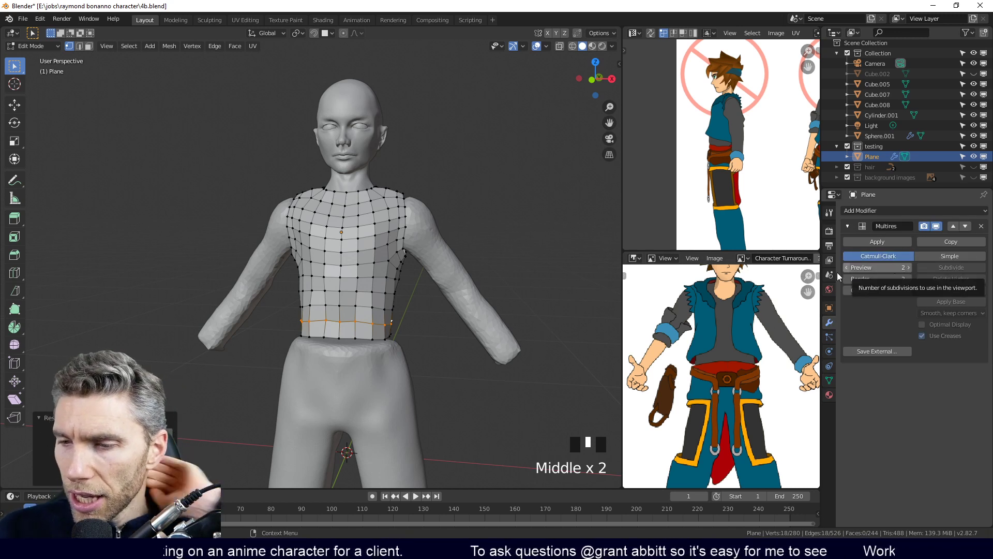
key(Tab)
middle_drag(420, 282, 438, 222)
middle_drag(438, 222, 414, 213)
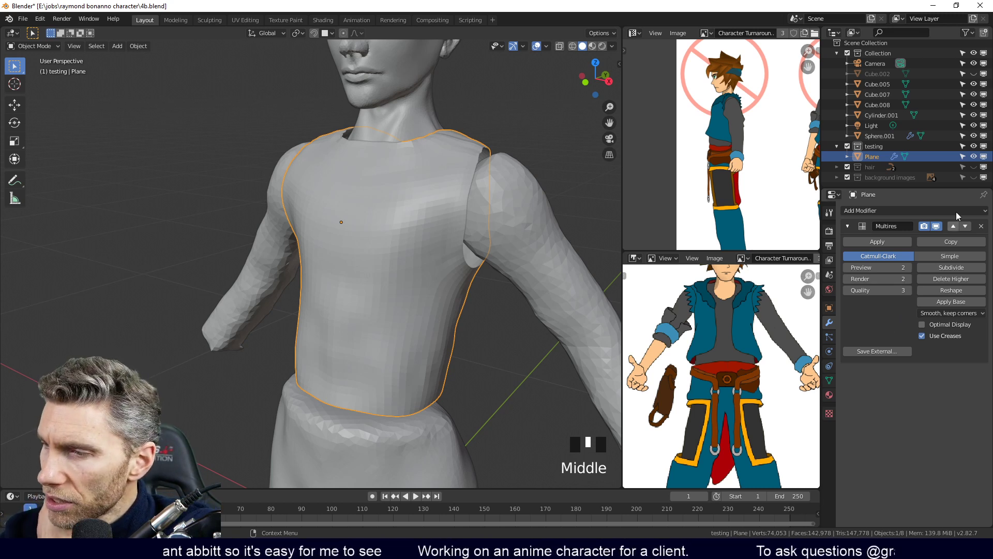
Compare the hidden torso sculpt Cube.002 with the Plane torso by toggling their visibility, leaving only Plane shown
click(974, 74)
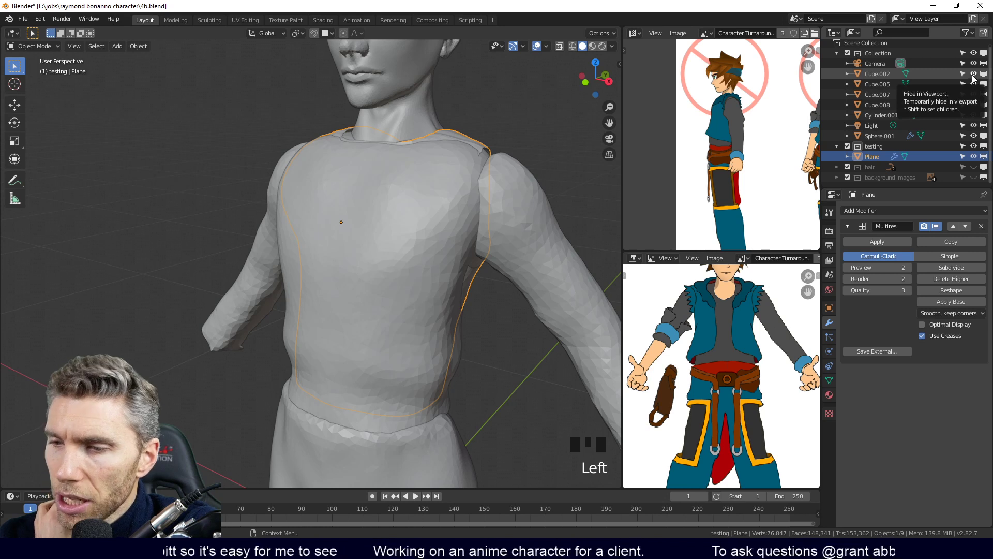
middle_drag(520, 281, 467, 281)
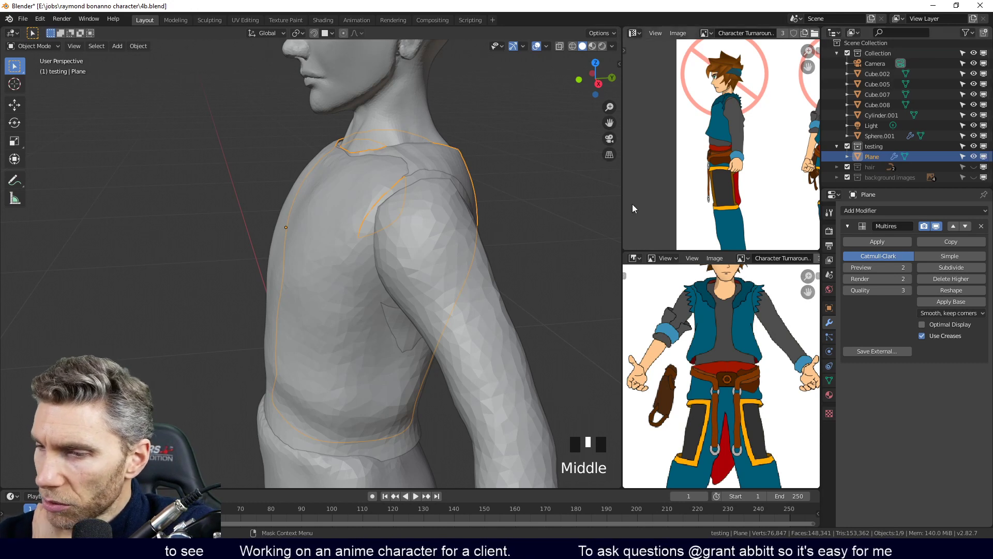
key(h)
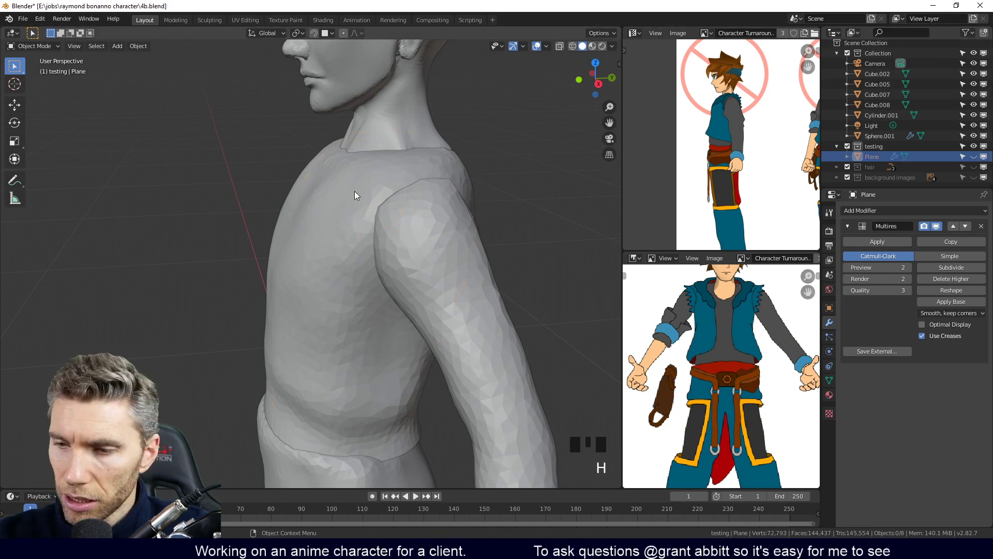
click(363, 214)
key(alt+h)
middle_drag(454, 228, 401, 232)
click(369, 255)
click(374, 275)
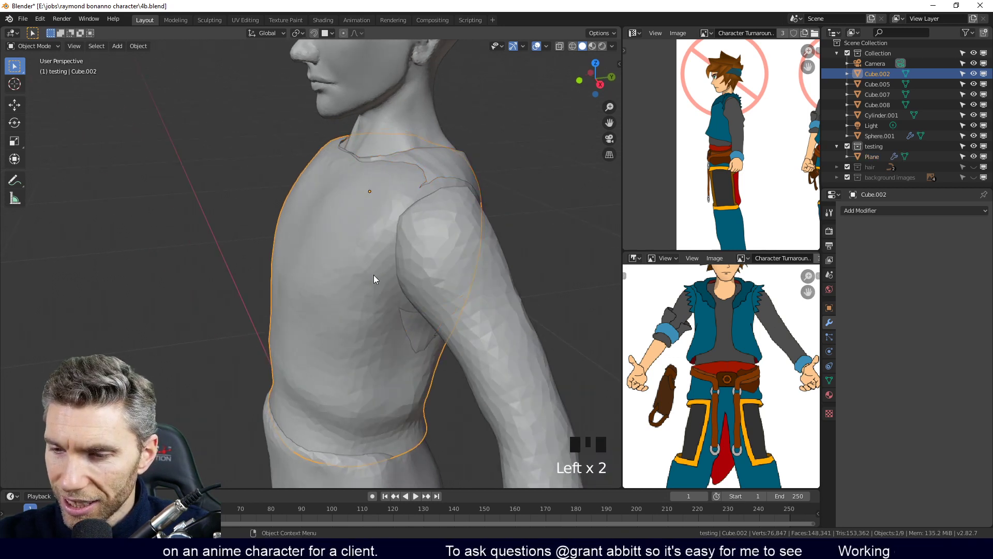
key(h)
Examine the torso's shoulder joints, arms and waist, and the clothing in the front reference drawing
middle_drag(400, 273, 473, 271)
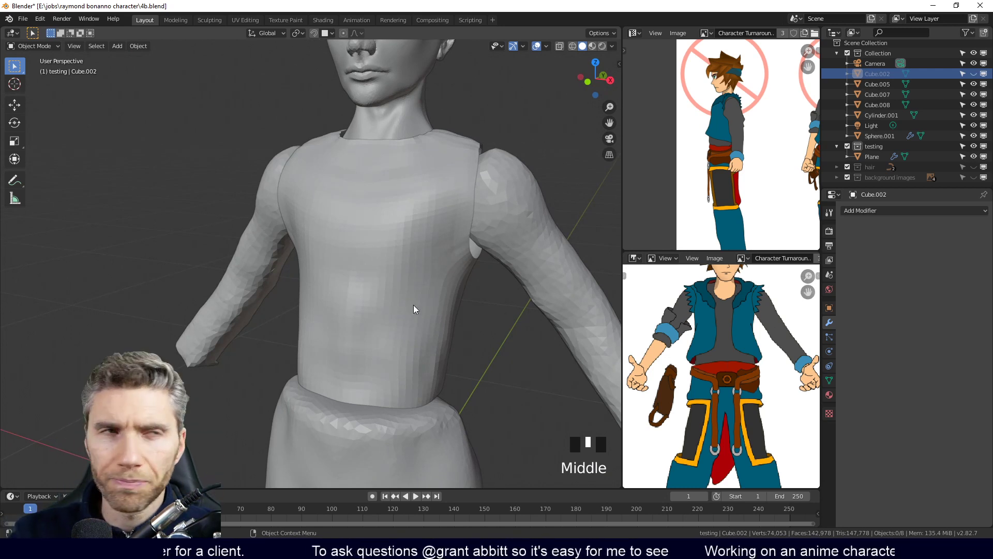
middle_drag(464, 290, 449, 359)
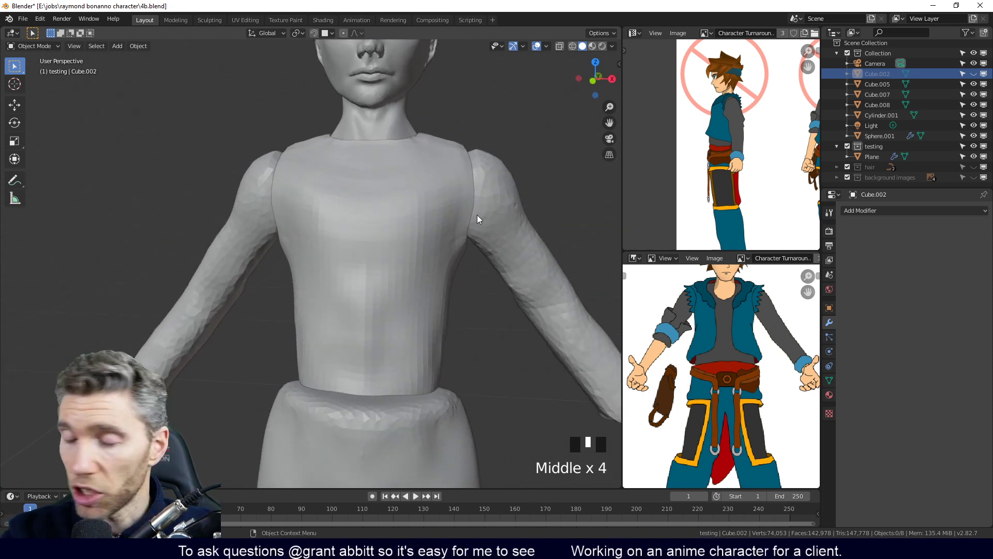
middle_drag(496, 300, 428, 262)
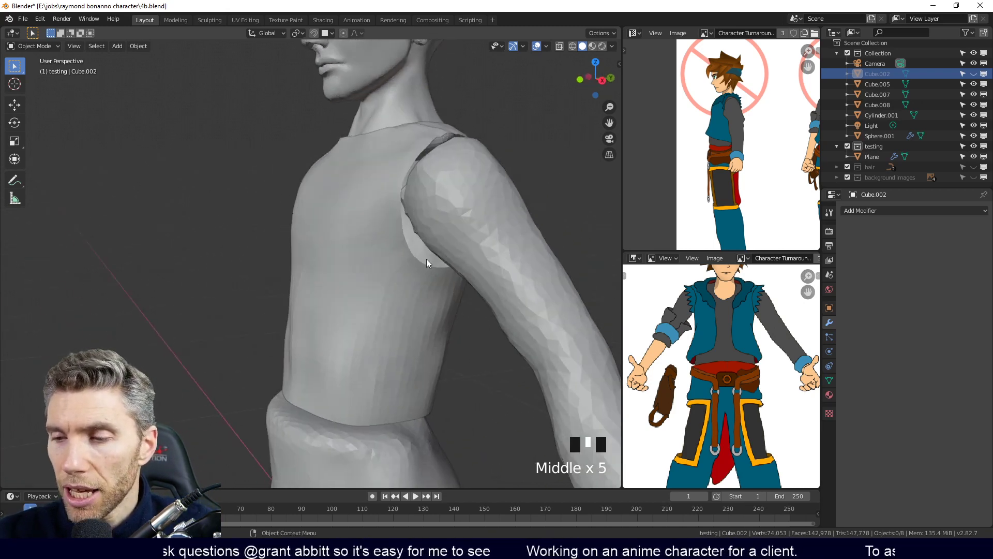
middle_drag(434, 178, 434, 253)
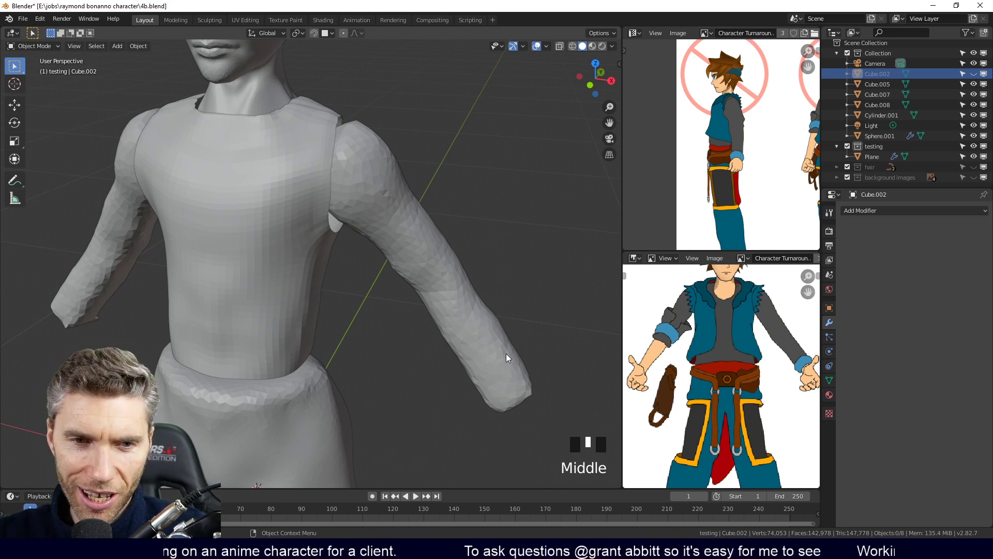
shift+middle_drag(507, 357, 467, 306)
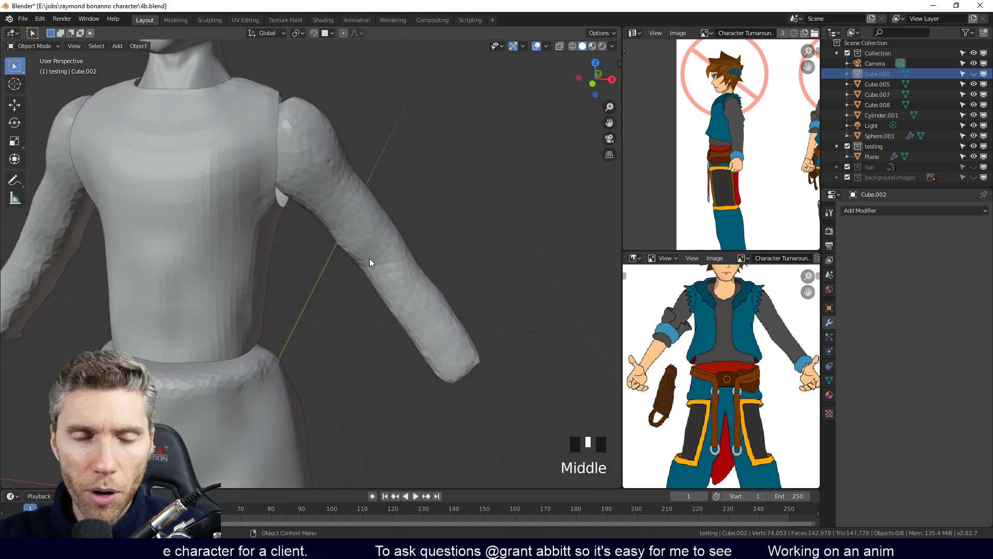
middle_drag(360, 169, 264, 410)
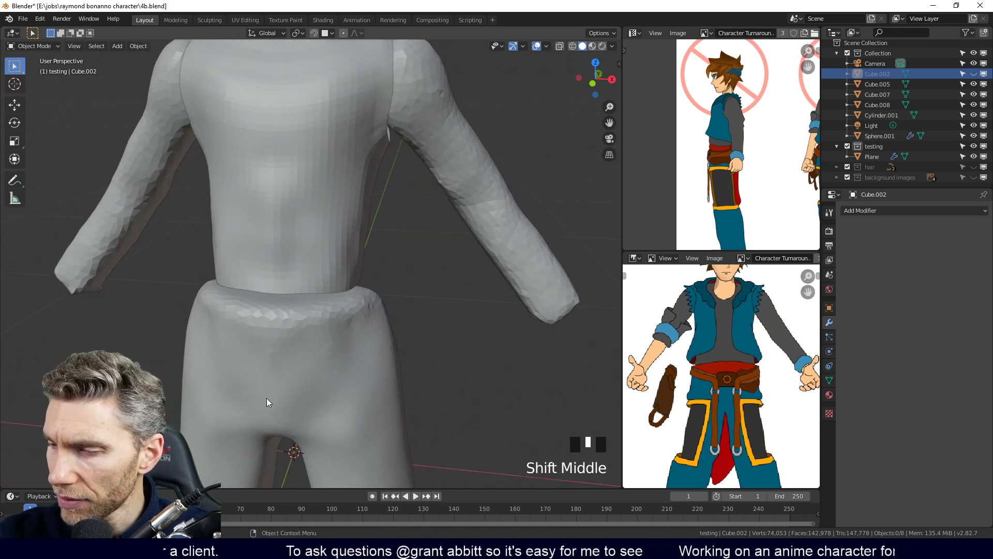
shift+middle_drag(746, 440, 745, 379)
shift+middle_drag(477, 265, 422, 279)
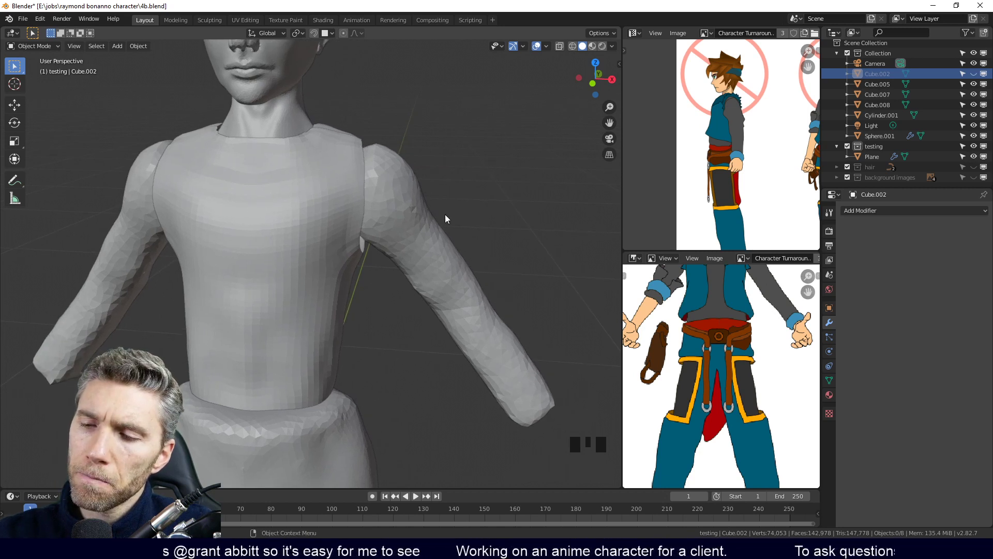
Place the 3D cursor midway along the character's left arm
shift+right_click(459, 291)
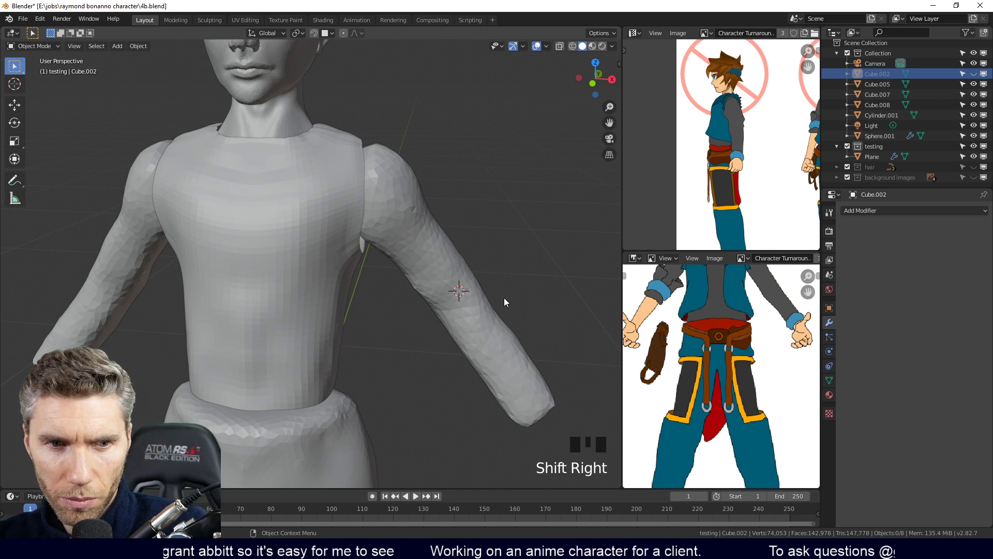
middle_drag(501, 285, 443, 311)
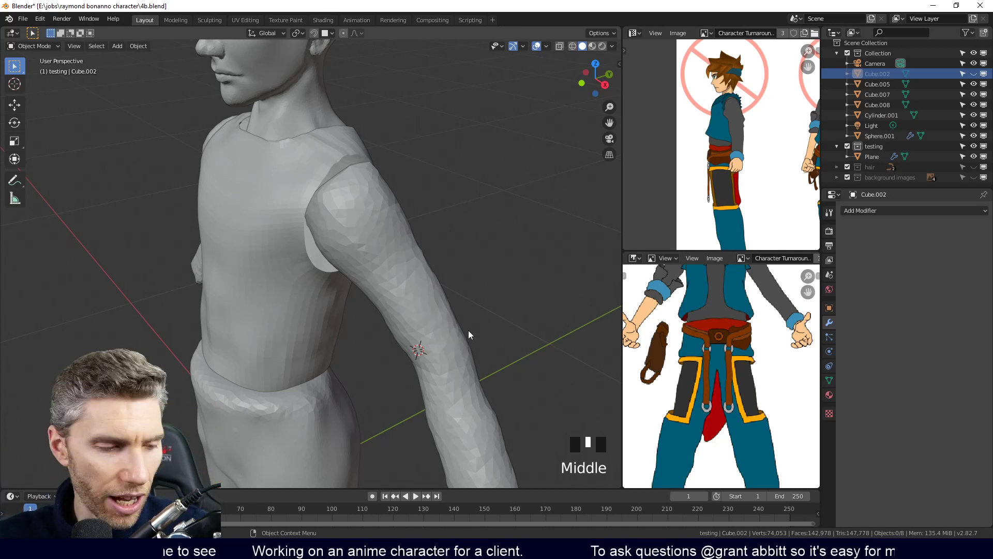
key(shift+a)
mouse_move(477, 318)
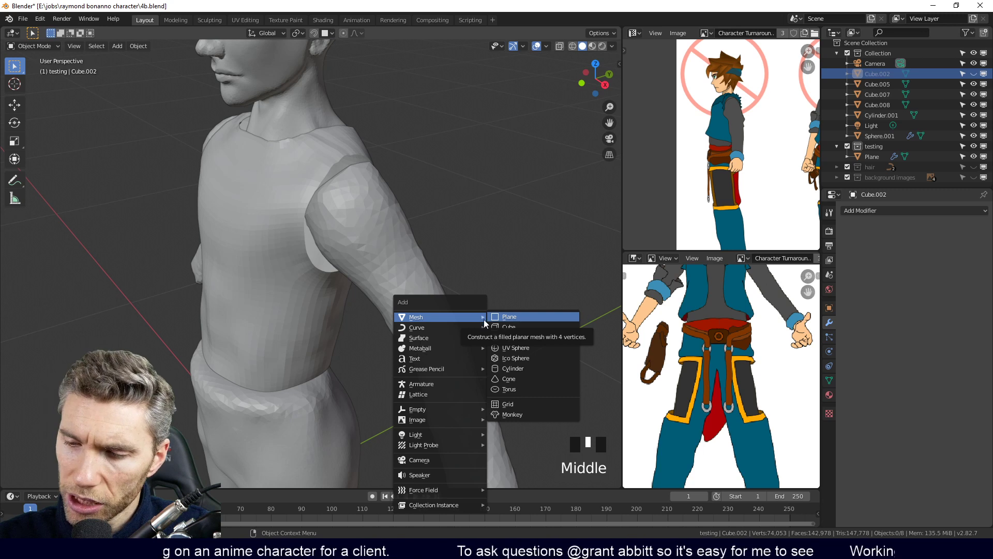
click(514, 369)
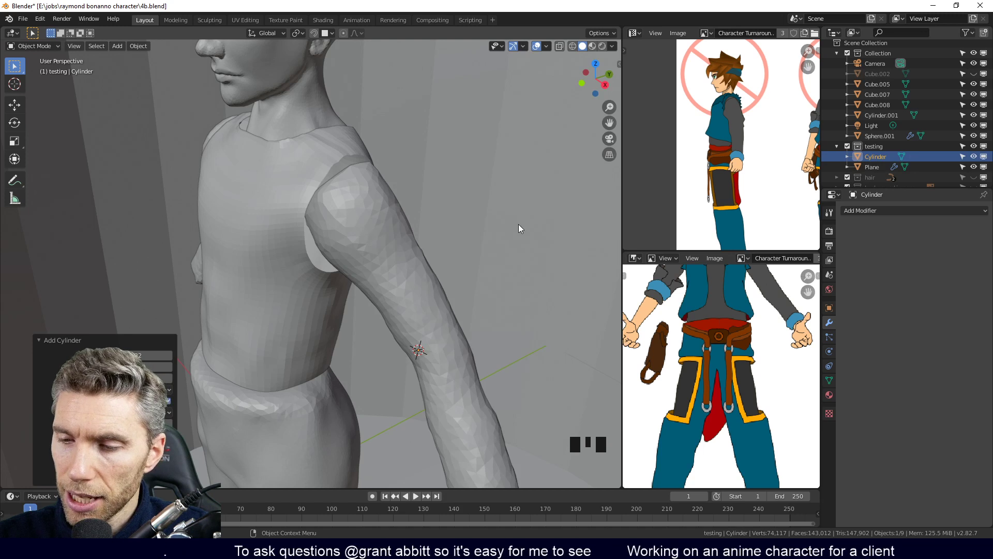
key(s)
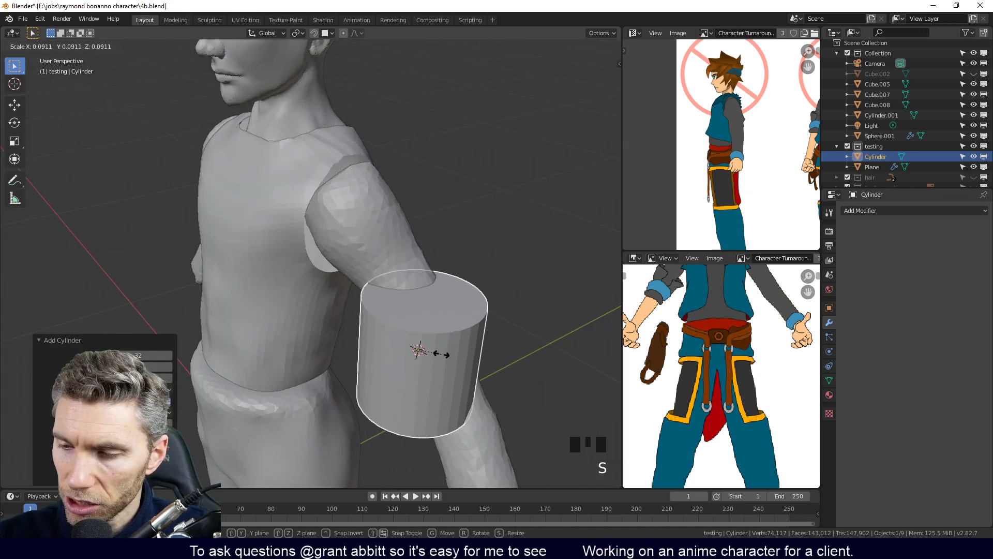
click(448, 339)
key(ctrl+z)
key(ctrl+z)
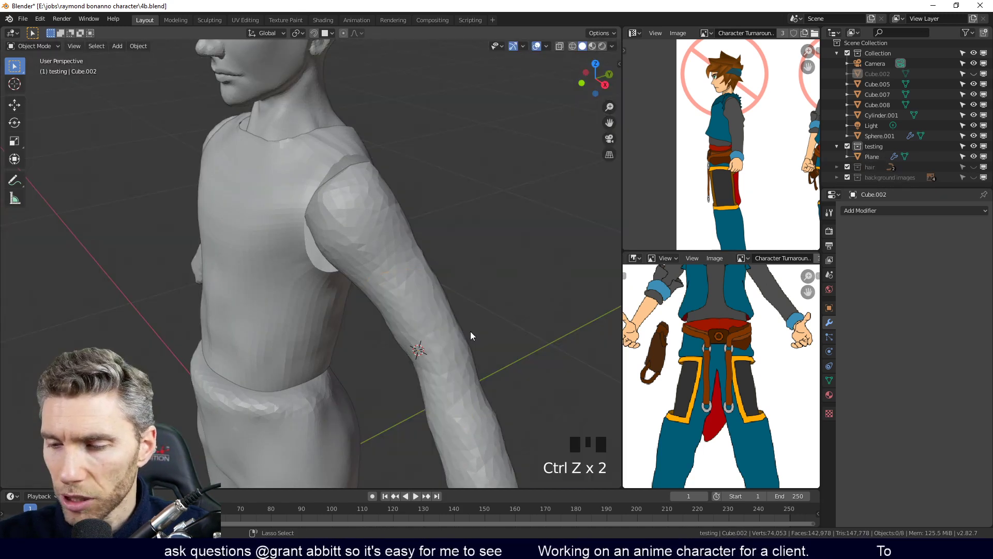
key(shift+a)
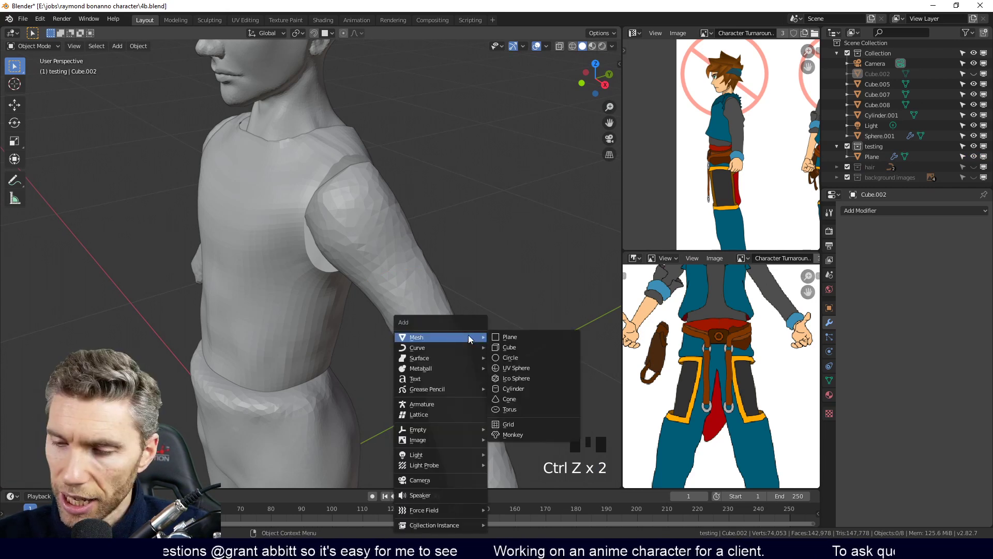
click(517, 388)
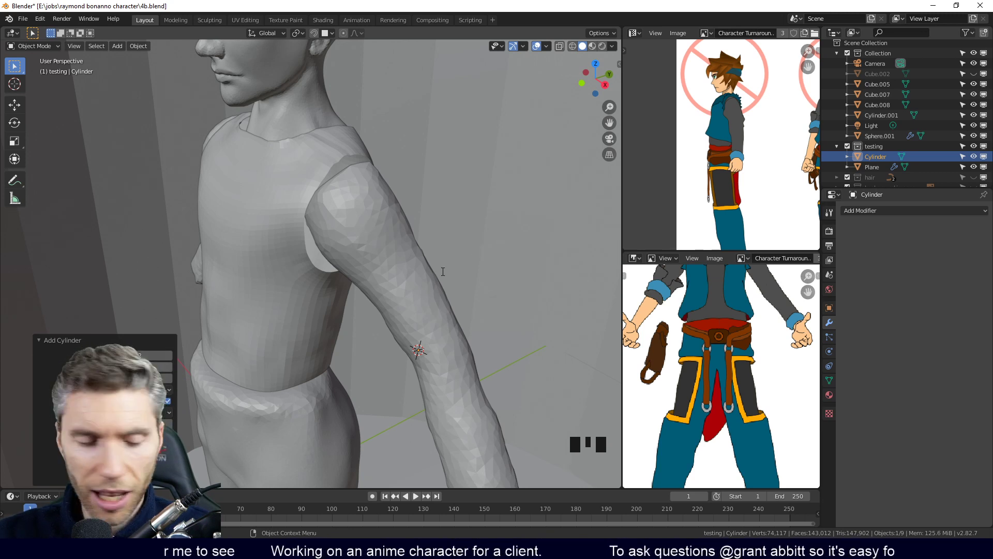
key(ctrl+z)
Edit the Plane torso in edge select mode and select the edge loop around its left armhole
middle_drag(468, 250, 410, 255)
click(385, 266)
key(Tab)
key(2)
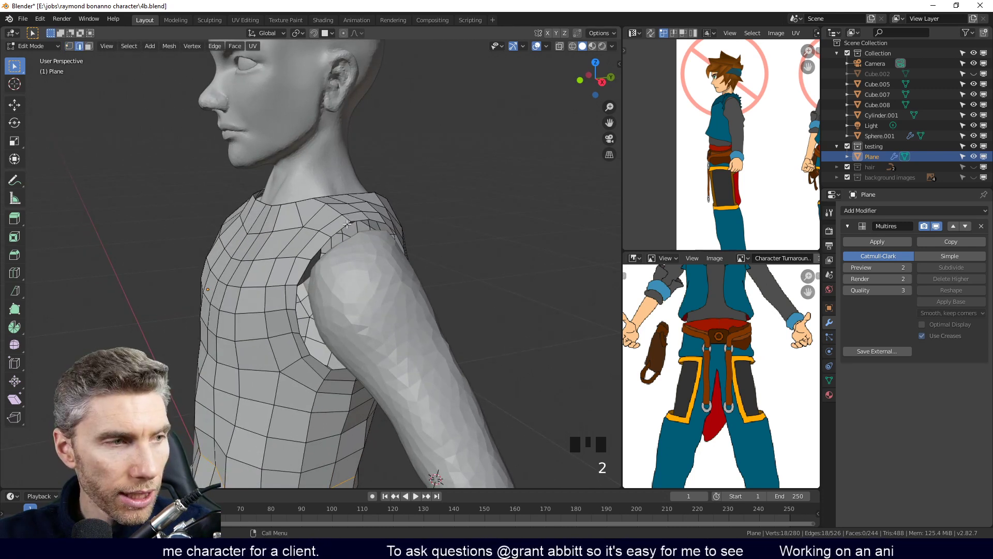
alt+click(341, 228)
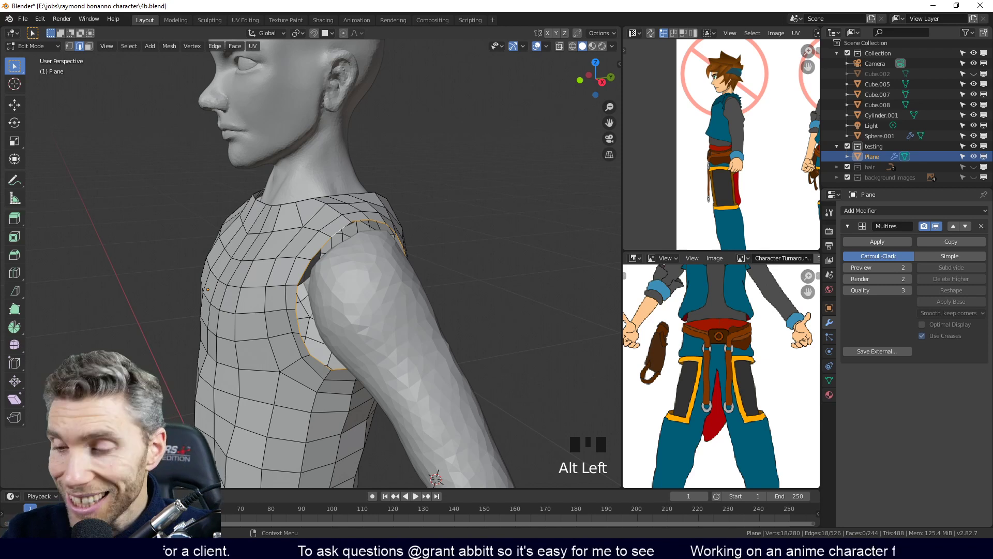
Add an 18-vertex cylinder to the torso mesh at the 3D cursor and scale it down to roughly the arm's thickness
middle_drag(432, 294, 331, 246)
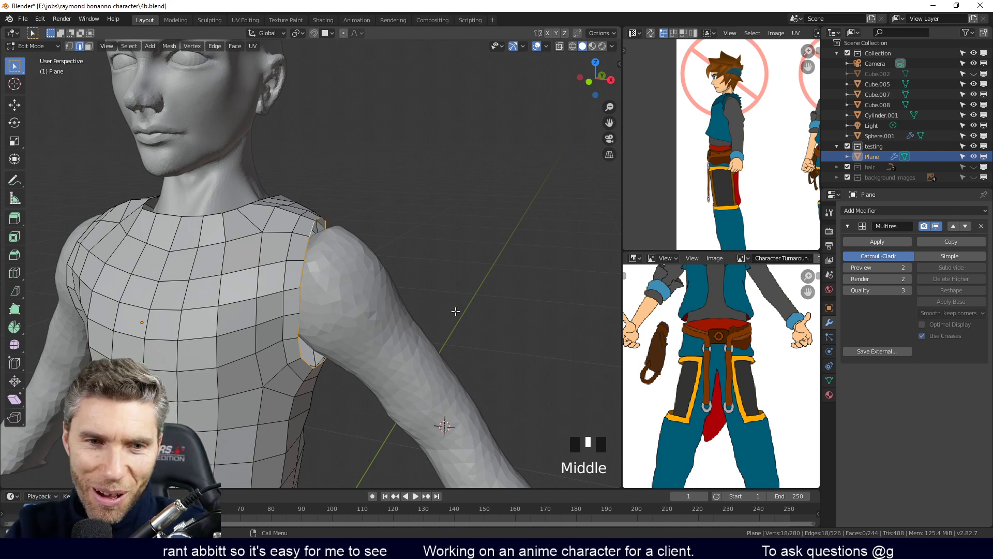
middle_drag(512, 387, 485, 402)
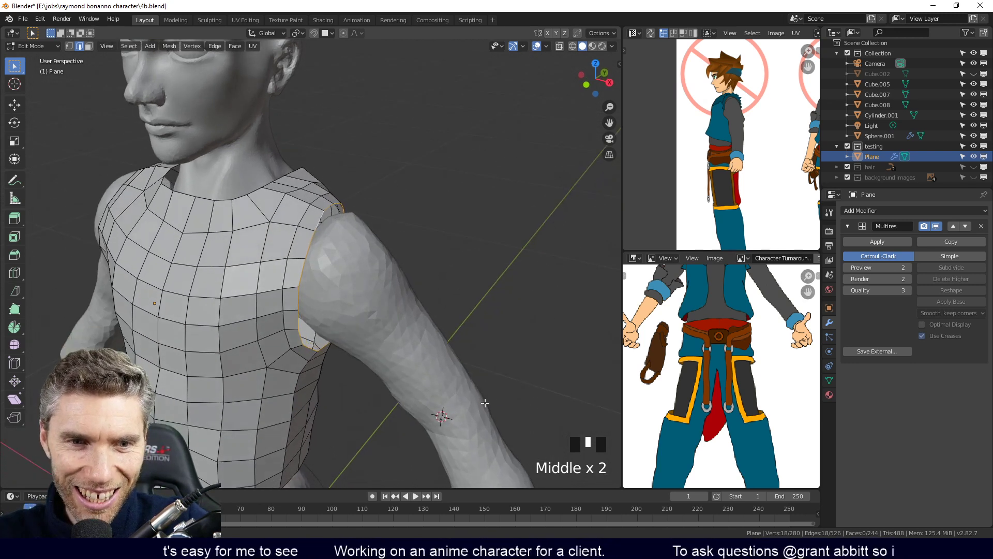
shift+middle_drag(492, 355, 463, 333)
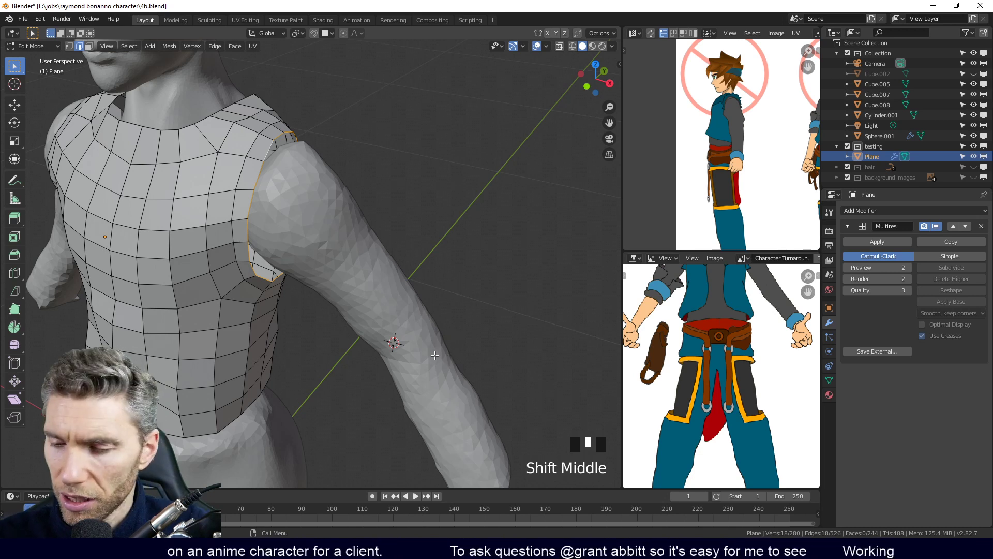
key(shift+a)
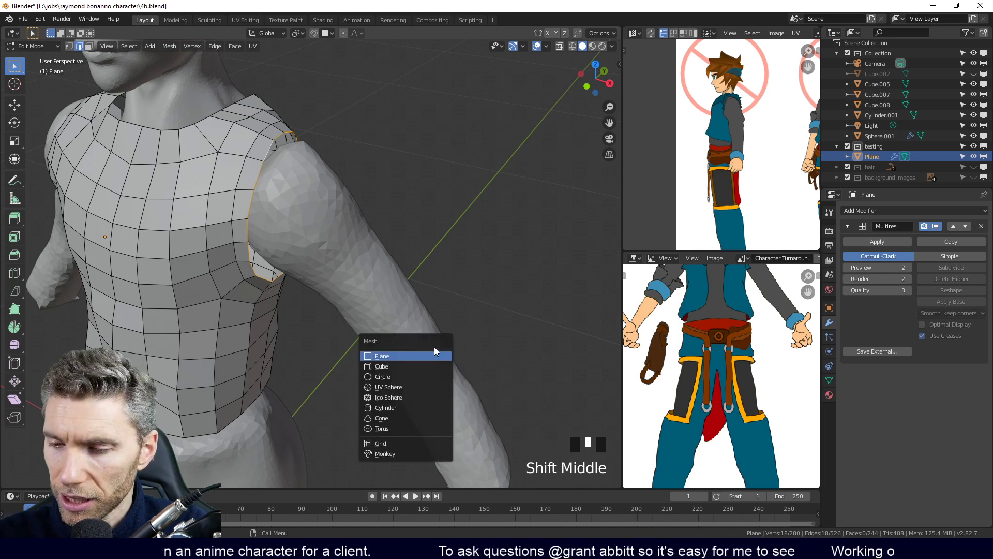
click(421, 407)
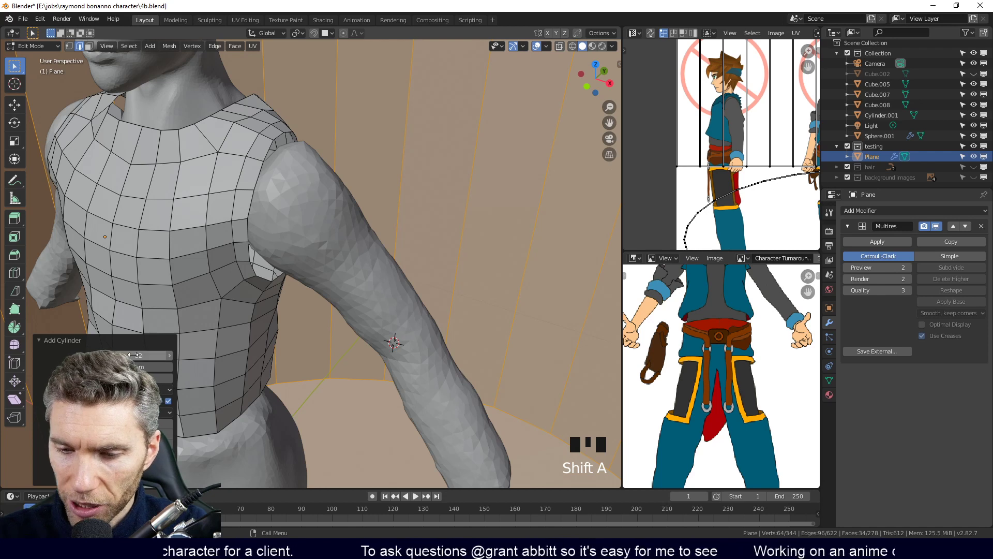
click(254, 420)
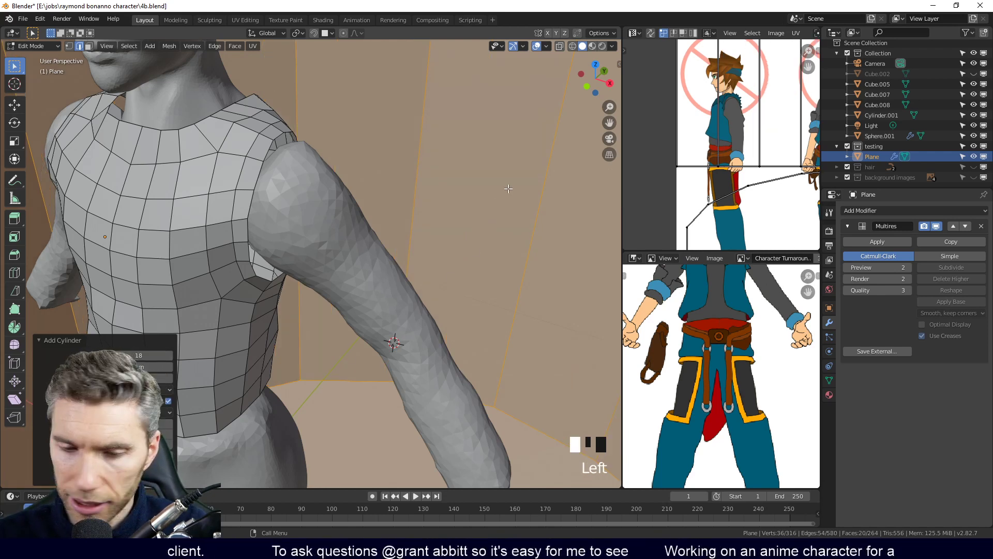
key(s)
click(432, 344)
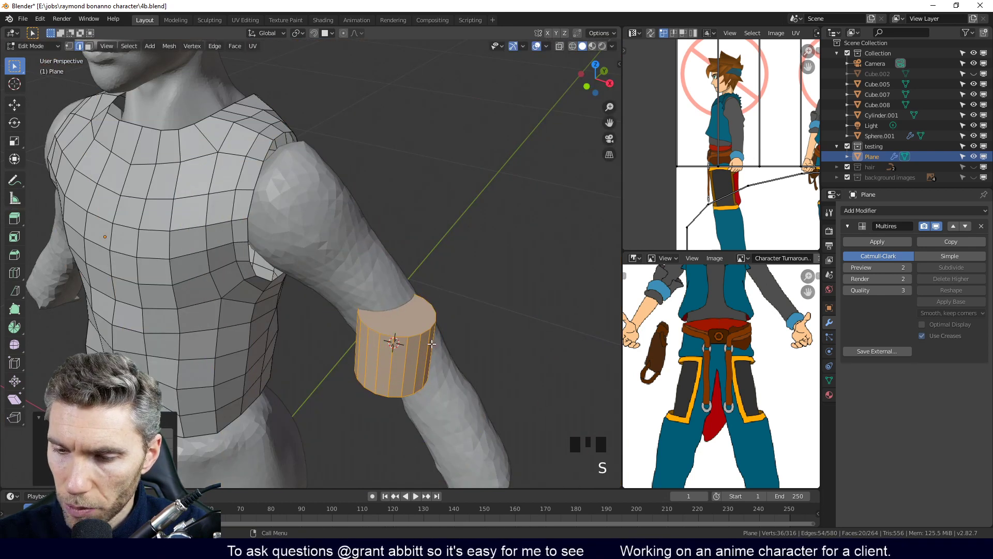
In front view, rotate the cylinder to follow the arm's slope, enlarge it slightly and position it around the arm
key(KP_3)
key(KP_1)
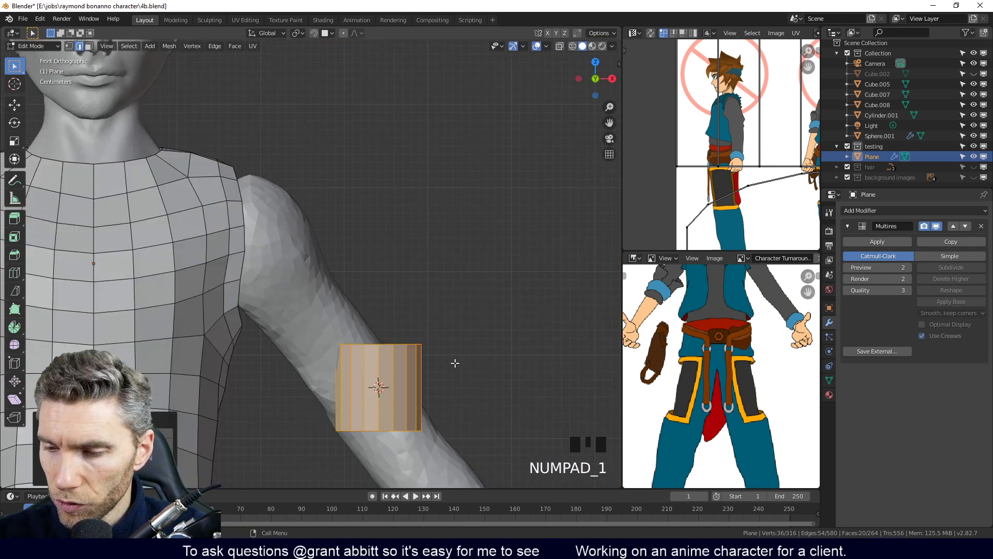
key(r)
click(449, 319)
key(s)
click(476, 285)
key(g)
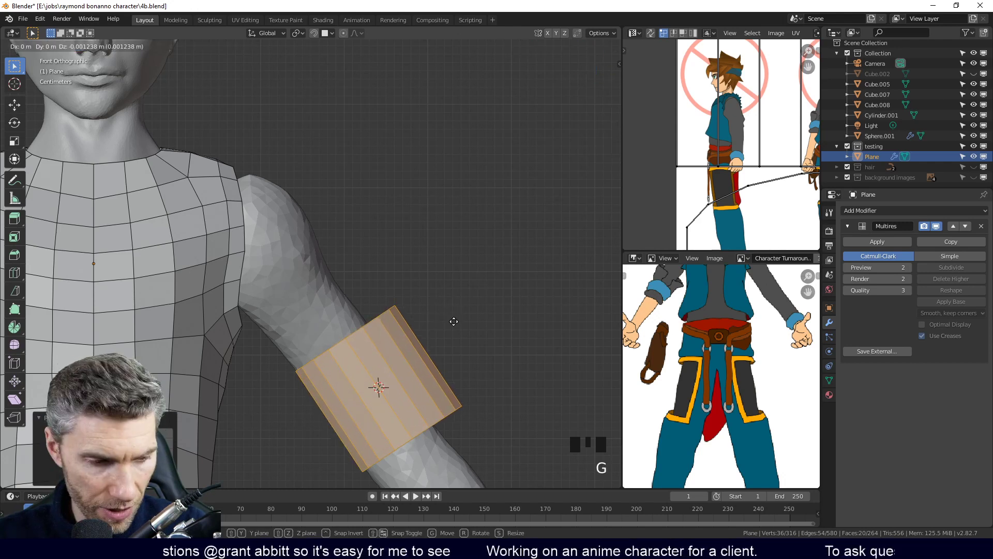
click(448, 326)
Select the cylinder's upper edge loop and move it up along the arm to lengthen the sleeve
ctrl+middle_drag(448, 326, 440, 424)
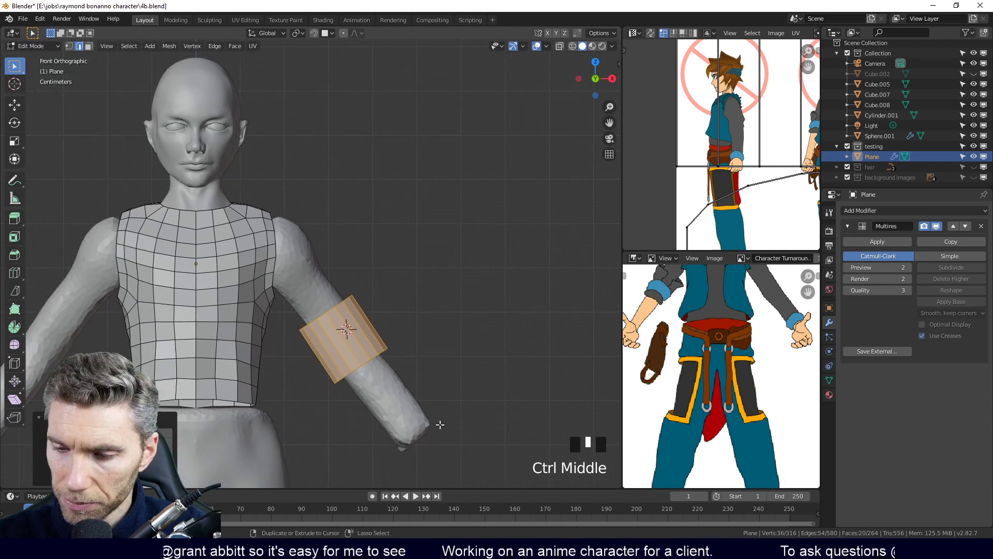
alt+click(345, 307)
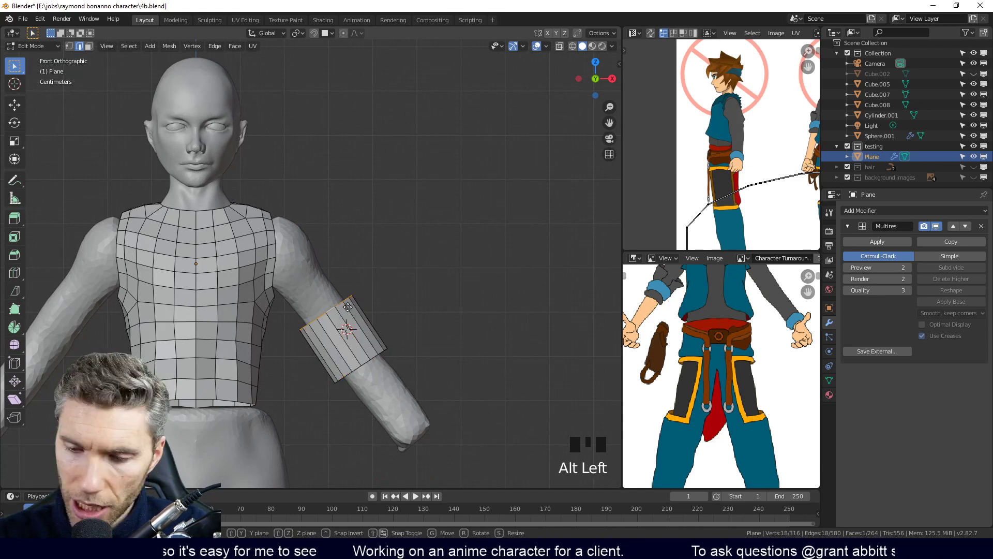
key(g)
click(328, 277)
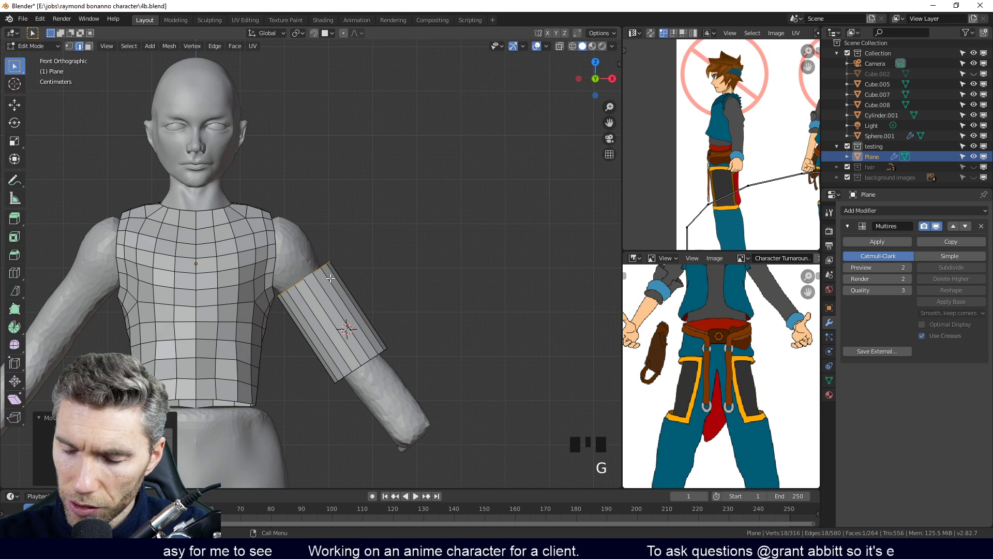
key(g)
click(342, 293)
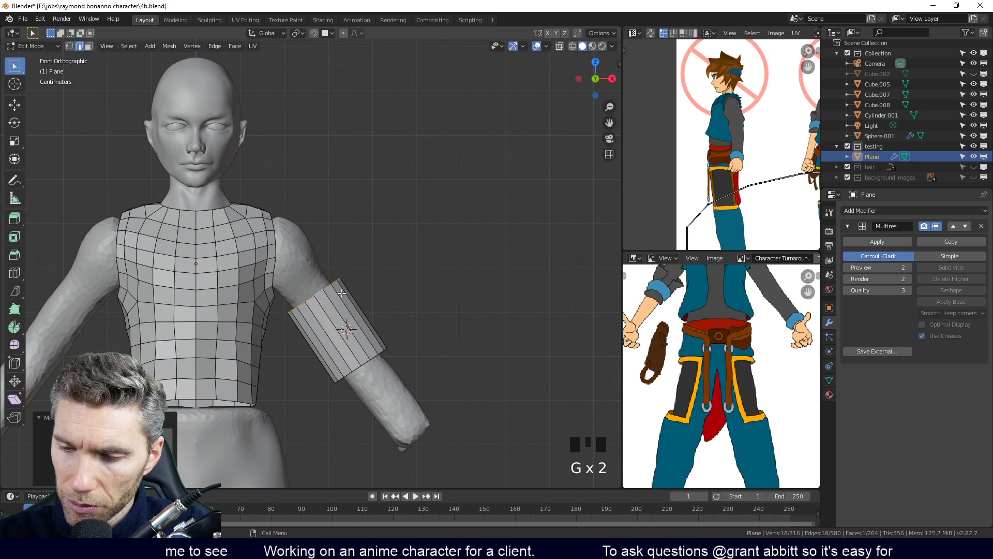
Extrude the sleeve's upper loop toward the shoulder, then rotate and reposition the new loop in front view
key(e)
click(336, 276)
middle_drag(335, 275, 336, 275)
key(r)
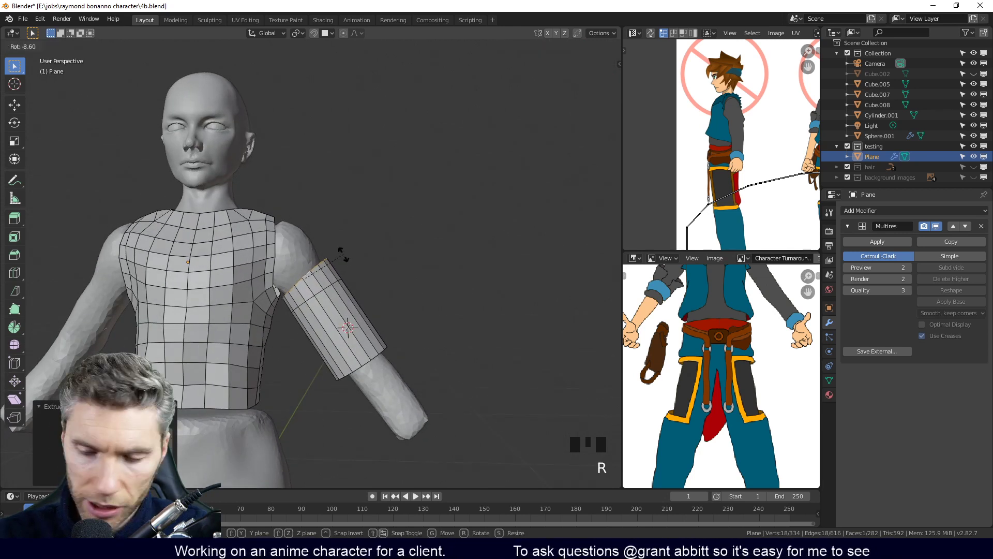
click(337, 252)
key(KP_3)
key(KP_1)
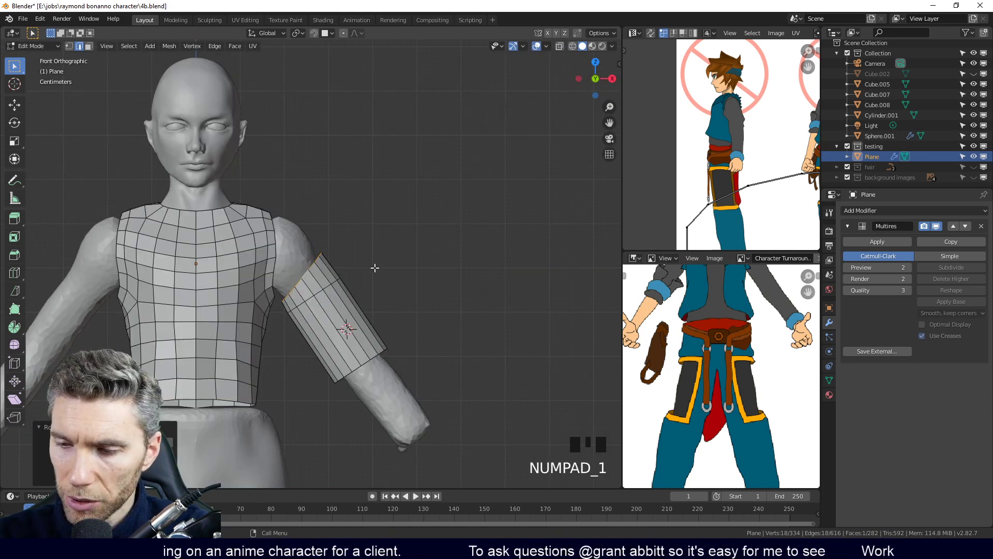
key(g)
click(331, 264)
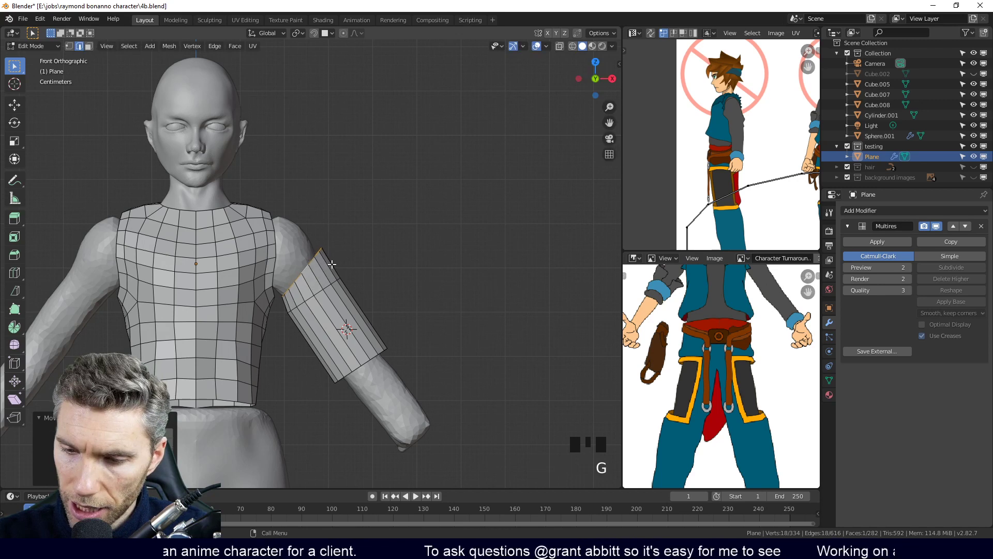
Extrude another sleeve section toward the shoulder and rotate, move and enlarge its end loop around the upper arm
key(e)
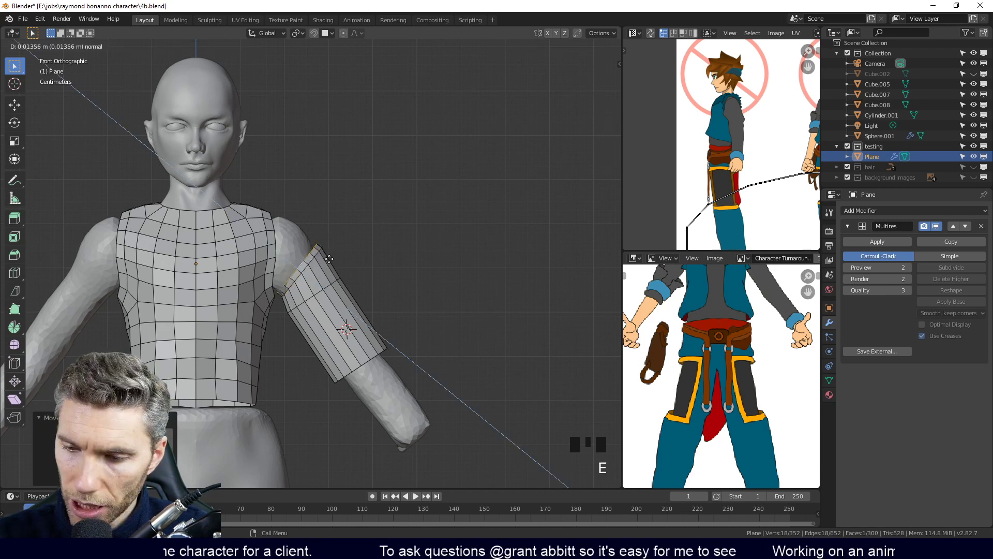
click(330, 254)
key(r)
click(326, 237)
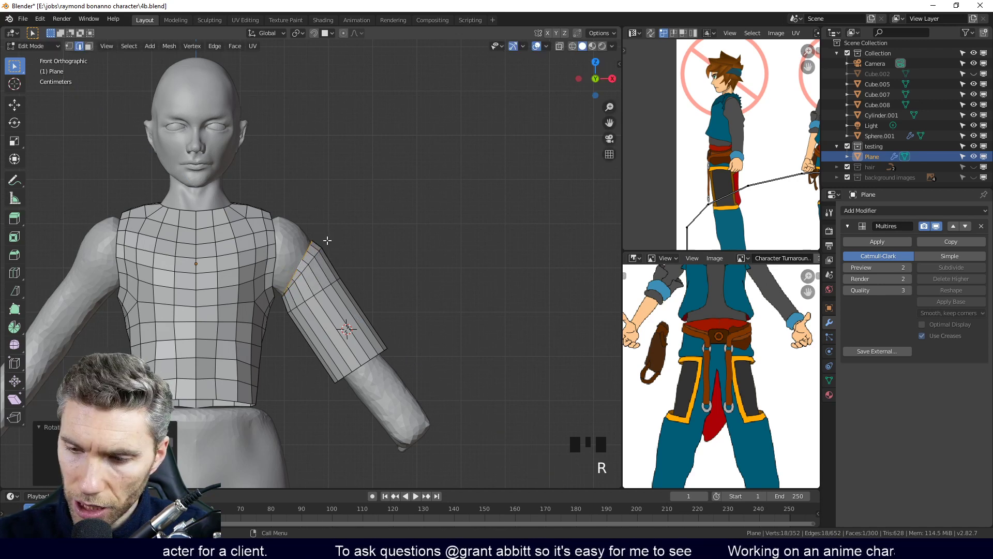
key(g)
click(319, 236)
key(s)
click(338, 223)
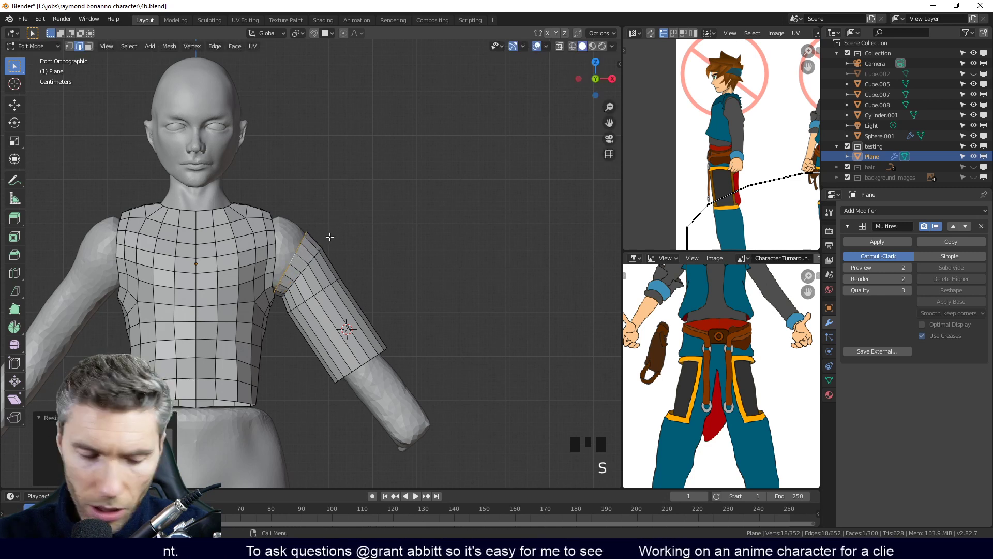
Refine the angle, position and size of the sleeve's top loop so that it faces the armhole
key(r)
click(334, 225)
key(g)
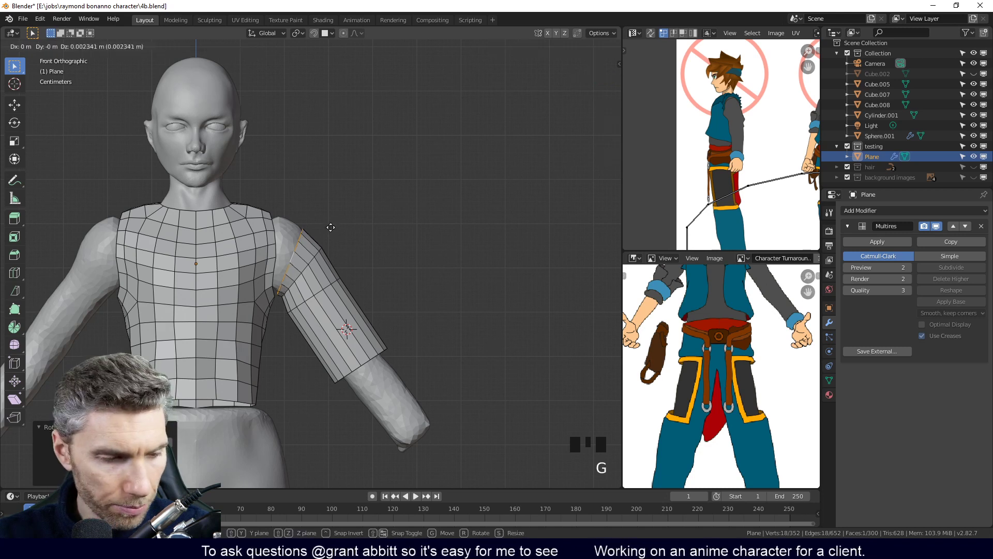
click(332, 225)
middle_drag(328, 235, 335, 228)
key(s)
click(336, 227)
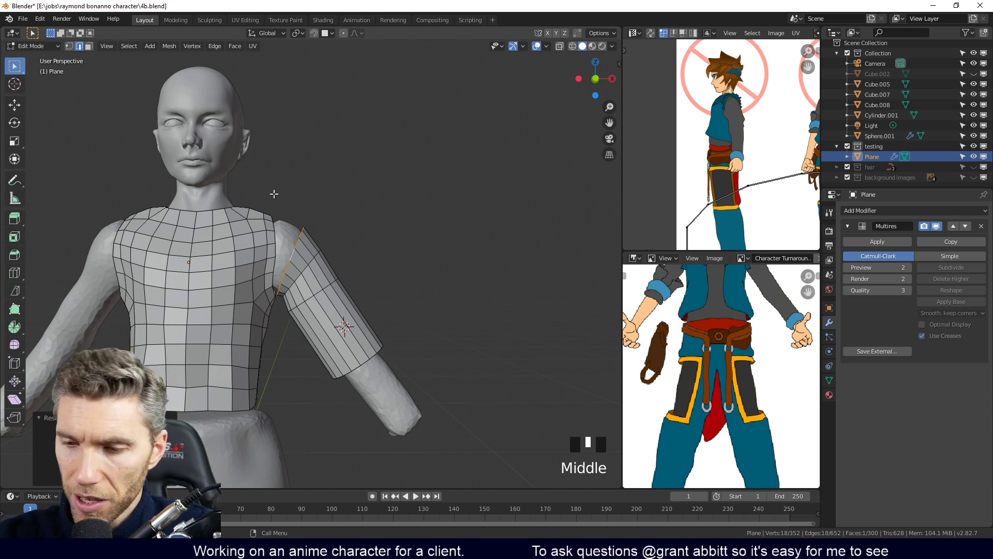
Inspect the gap between the sleeve's top loop and the torso's armhole from several angles
middle_drag(285, 337, 234, 329)
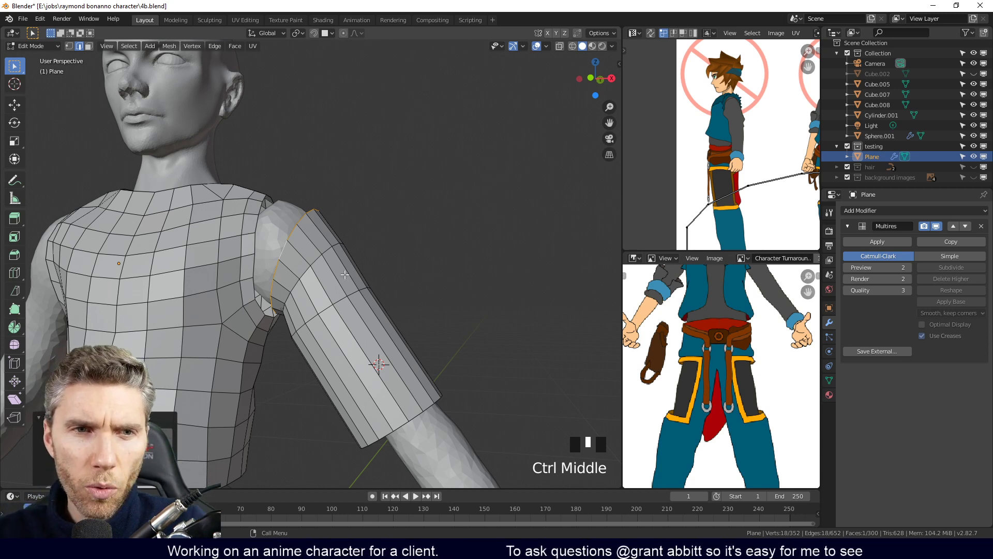
middle_drag(365, 250, 291, 190)
click(290, 190)
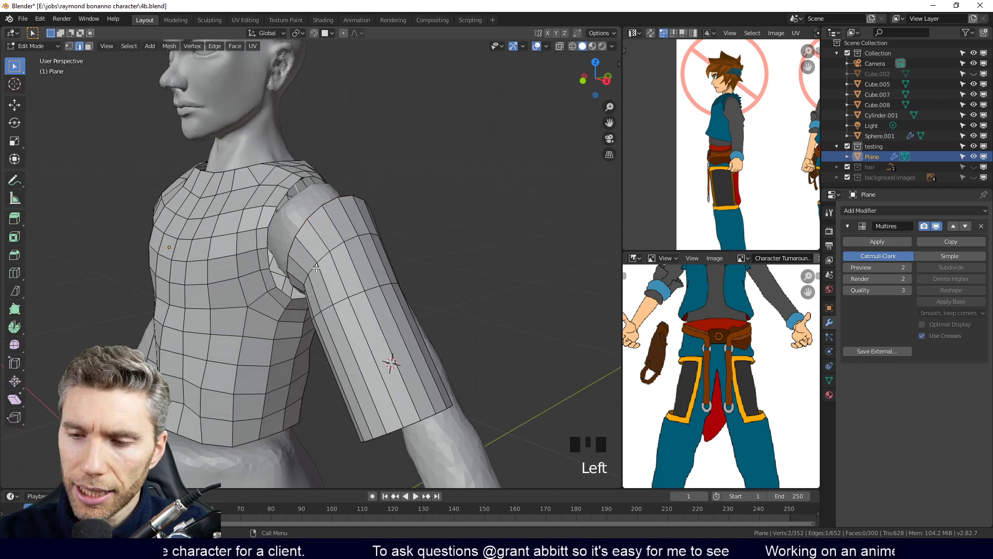
middle_drag(316, 268, 328, 268)
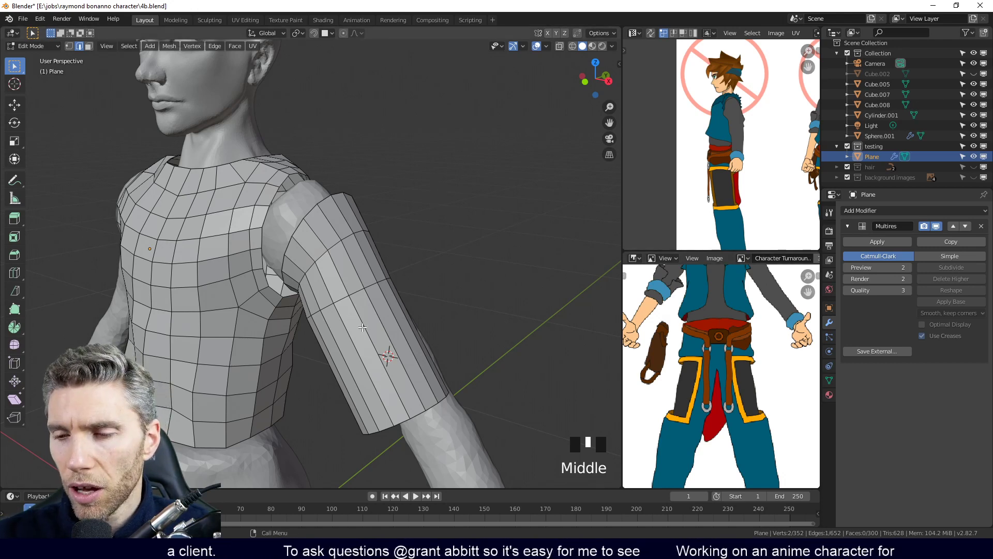
middle_drag(281, 473, 331, 294)
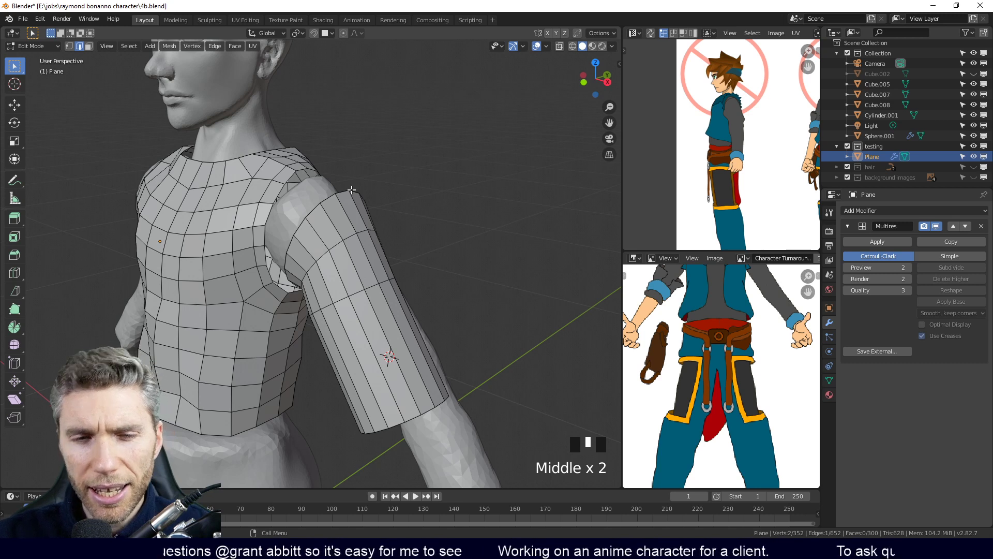
Select the sleeve's top edge loop facing the armhole in front view
middle_drag(390, 270, 381, 291)
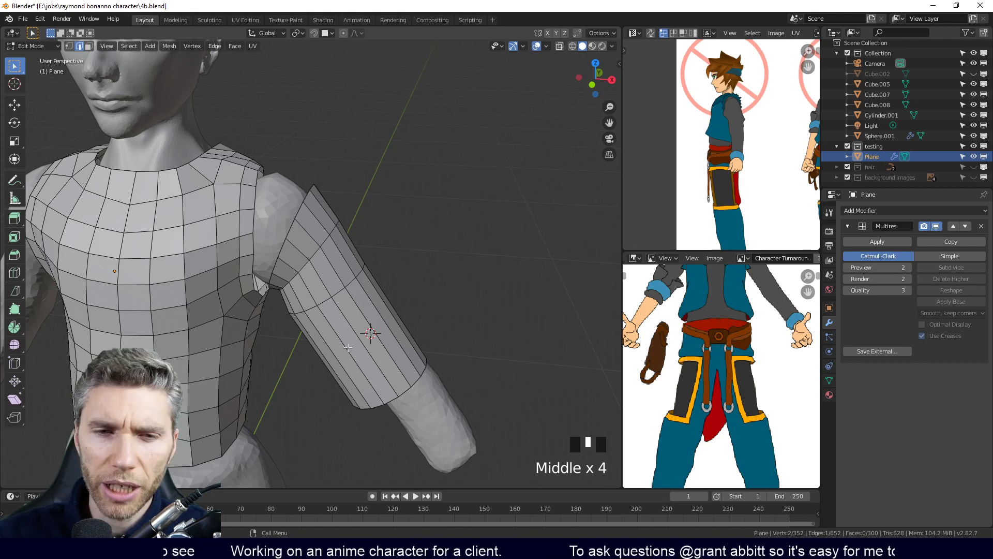
shift+middle_drag(391, 309, 357, 257)
key(KP_3)
key(KP_1)
alt+click(246, 215)
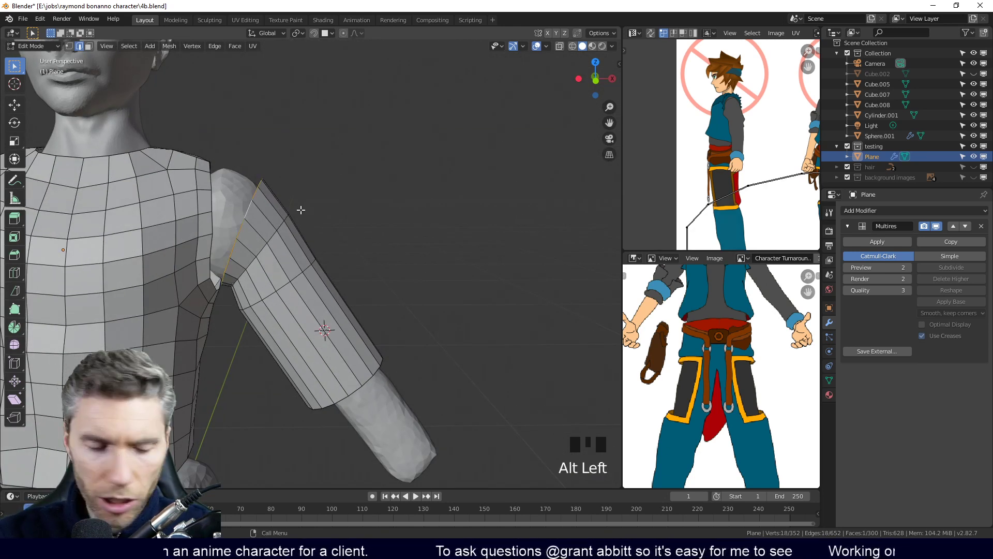
key(KP_1)
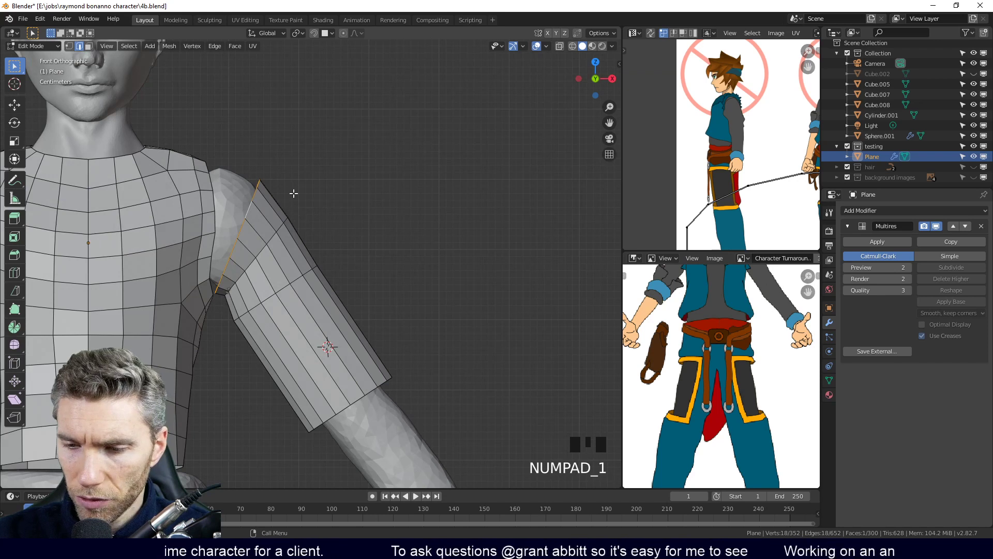
key(e)
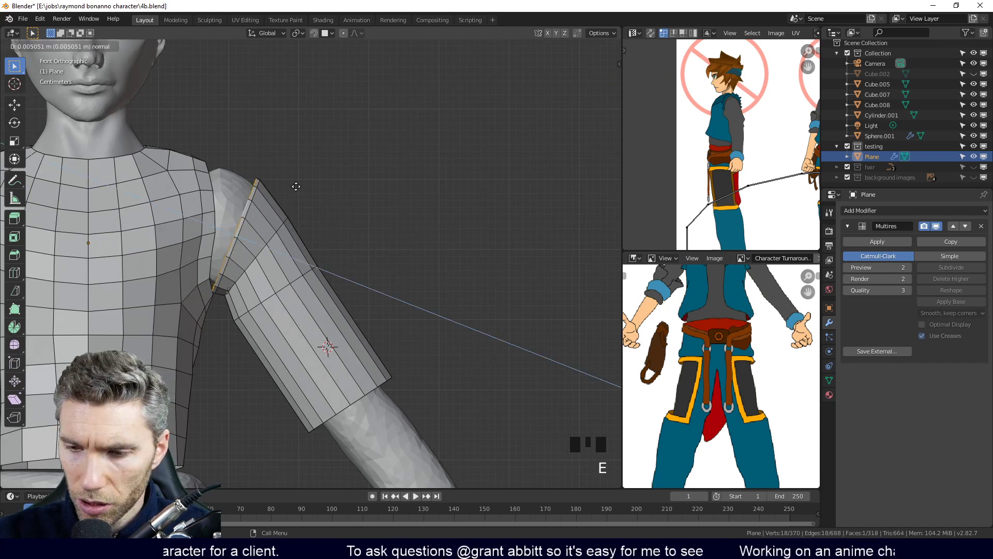
right_click(296, 191)
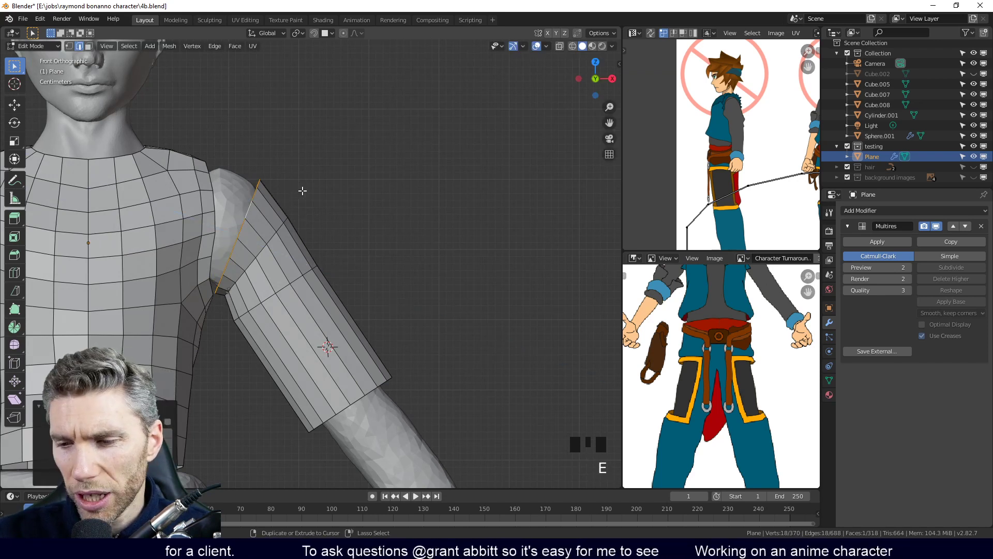
key(ctrl+z)
Rotate the sleeve's top loop more upright and move it closer to the shoulder
key(r)
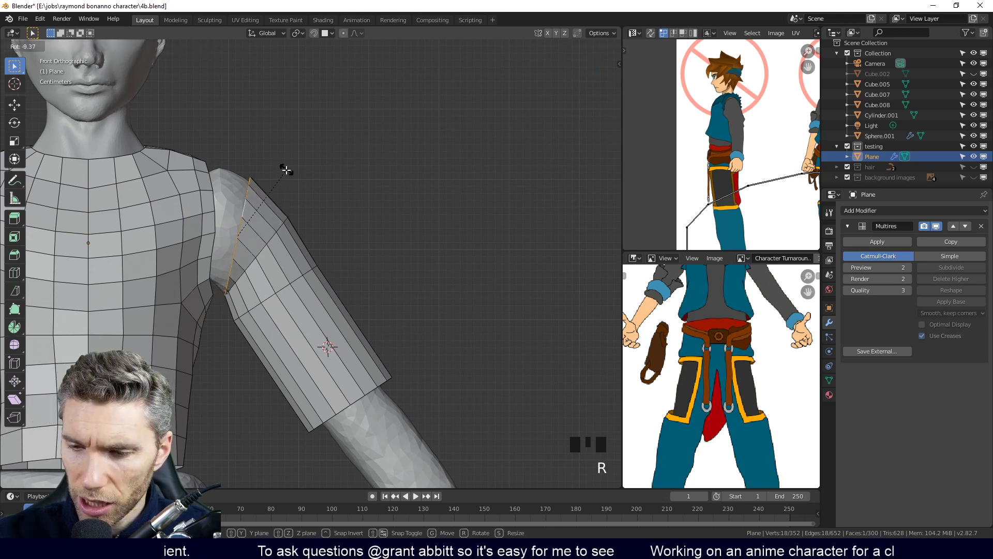
click(287, 170)
key(g)
click(277, 176)
key(e)
right_click(296, 167)
key(ctrl+z)
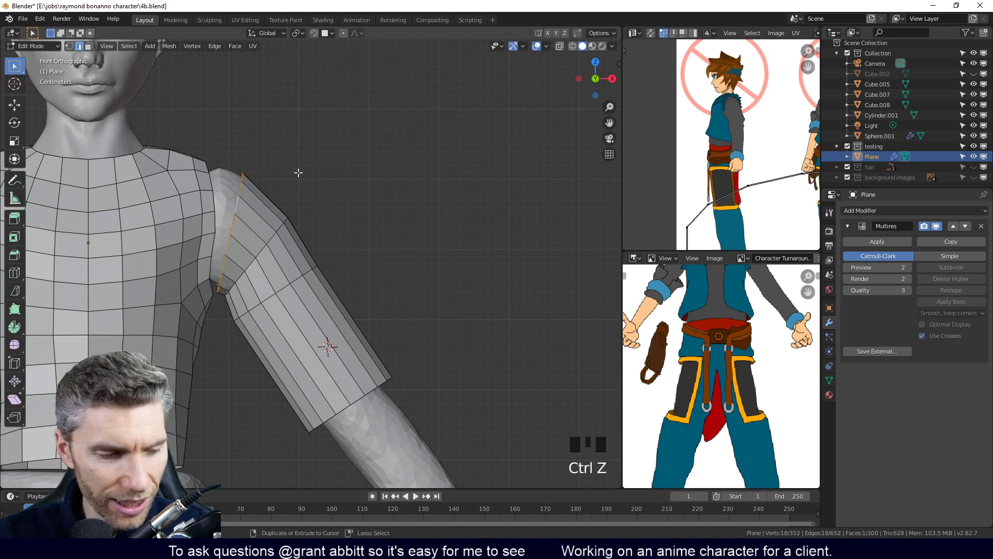
Adjust the top loop's rotation, size and position again so that it lines up with the armhole
key(r)
click(290, 161)
key(s)
click(293, 169)
key(g)
click(286, 166)
Scale the sleeve's top loop along the Y axis and shift it to fit around the shoulder from the side
middle_drag(286, 166, 324, 213)
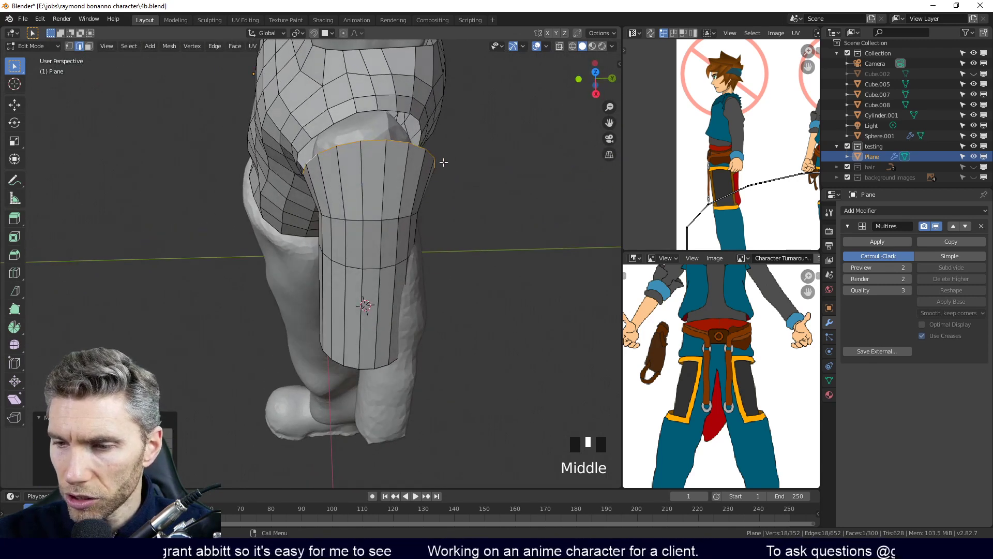
key(s)
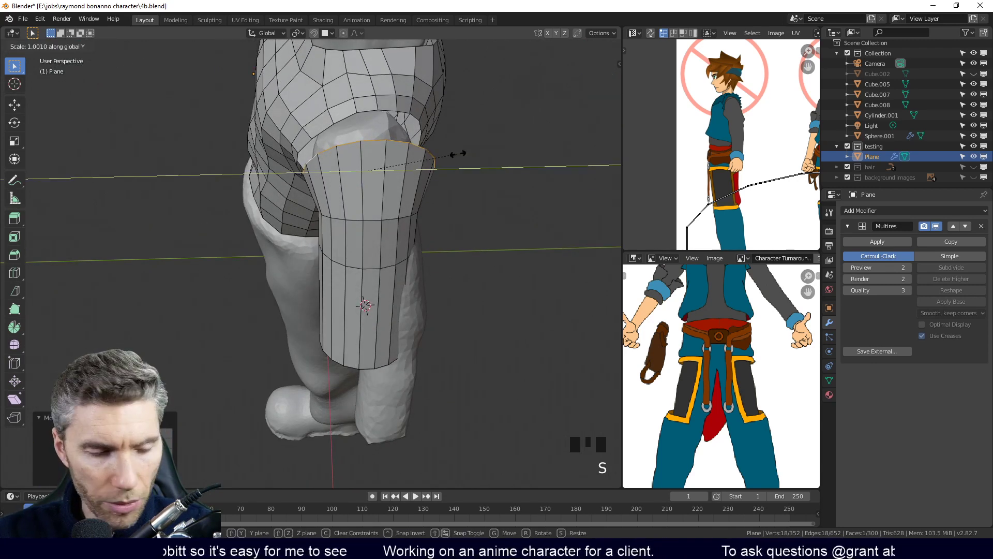
click(448, 154)
middle_drag(449, 160, 455, 158)
key(g)
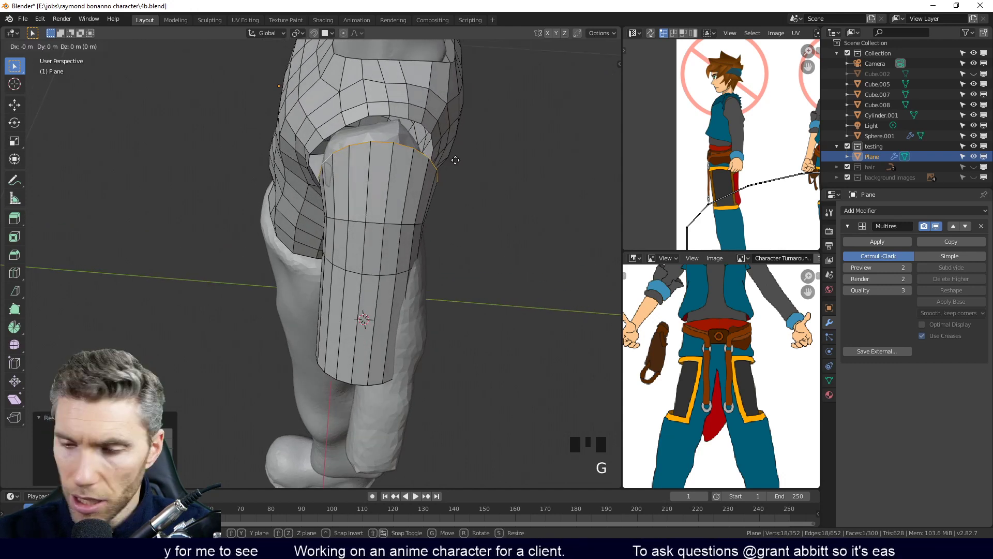
click(451, 159)
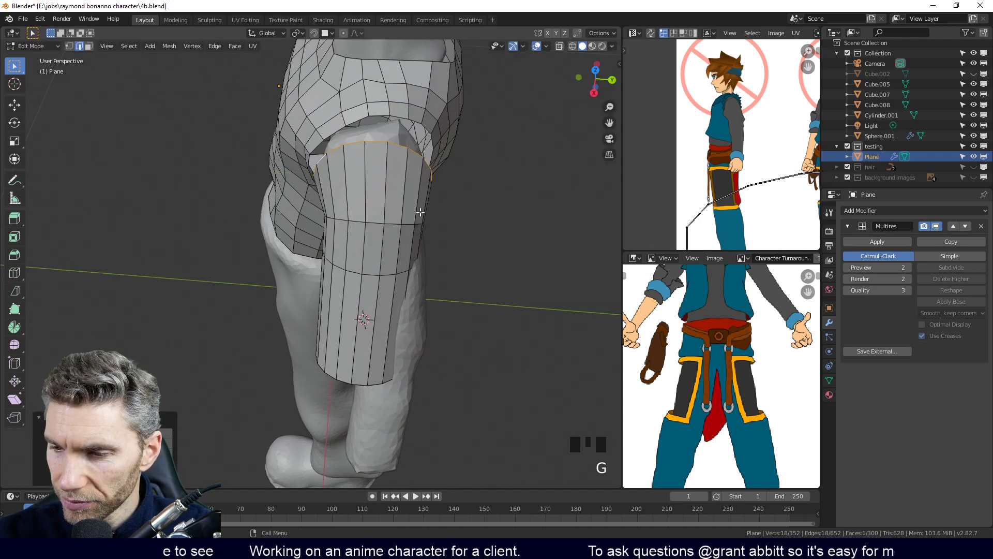
Move the mid-sleeve loop along the Y axis and shift the loop above it to follow the upper arm
alt+click(412, 268)
key(g)
key(y)
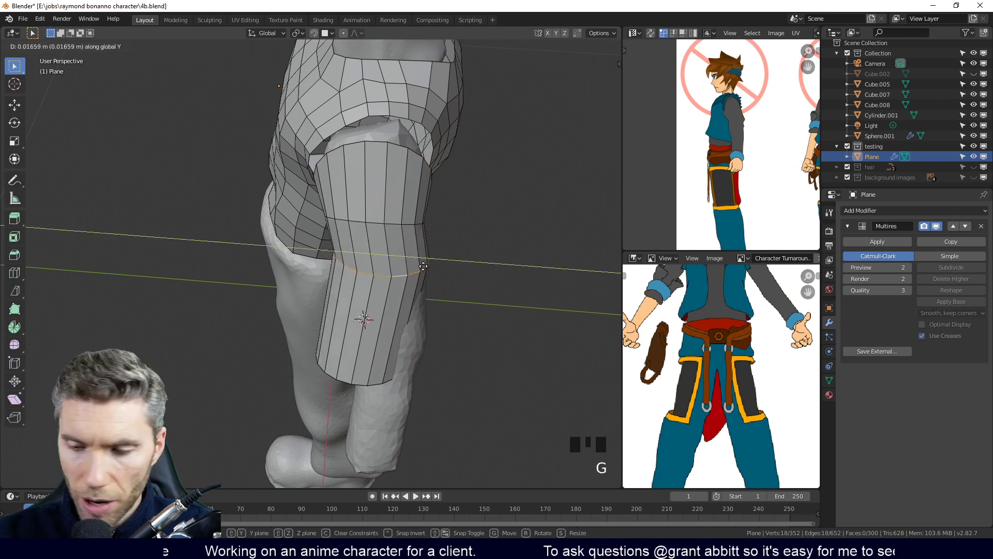
click(423, 267)
alt+click(412, 226)
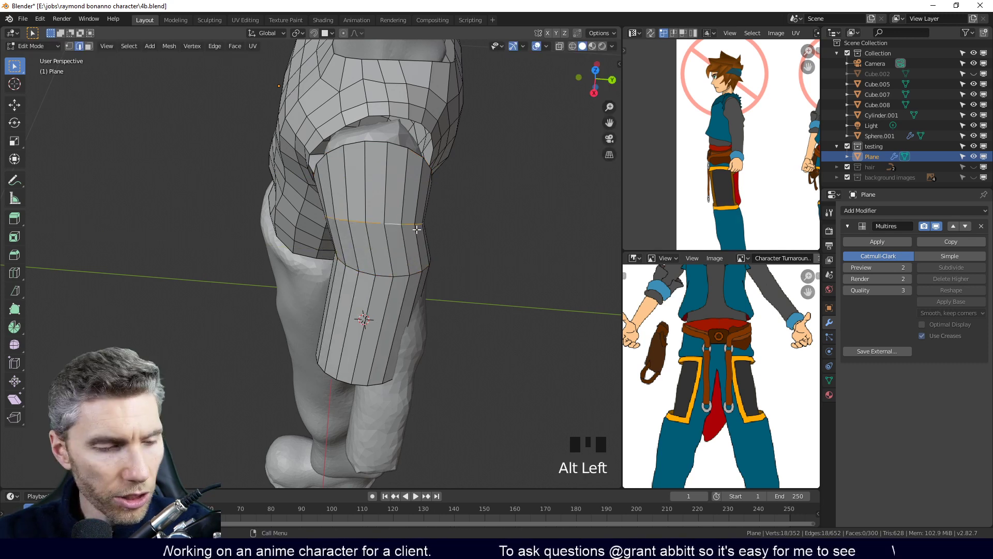
key(g)
click(420, 229)
Scale and reposition the selected upper-arm loop to smooth the sleeve's shape below the shoulder
middle_drag(425, 267, 366, 287)
middle_drag(236, 307, 313, 245)
key(s)
click(340, 226)
key(g)
click(334, 236)
Move the sleeve's lower end face and add a centred loop cut across the lower sleeve section
middle_drag(333, 237, 404, 294)
key(3)
click(368, 335)
key(g)
click(401, 338)
key(ctrl+r)
click(394, 252)
right_click(355, 266)
Extrude the sleeve's lower end face down the forearm toward the wrist and align it with the arm from front and side
key(3)
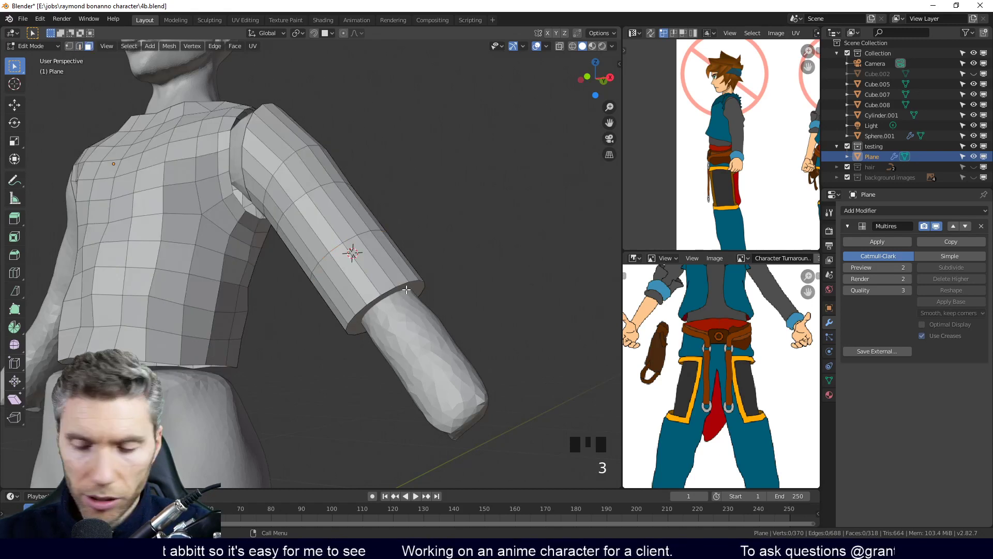
click(407, 289)
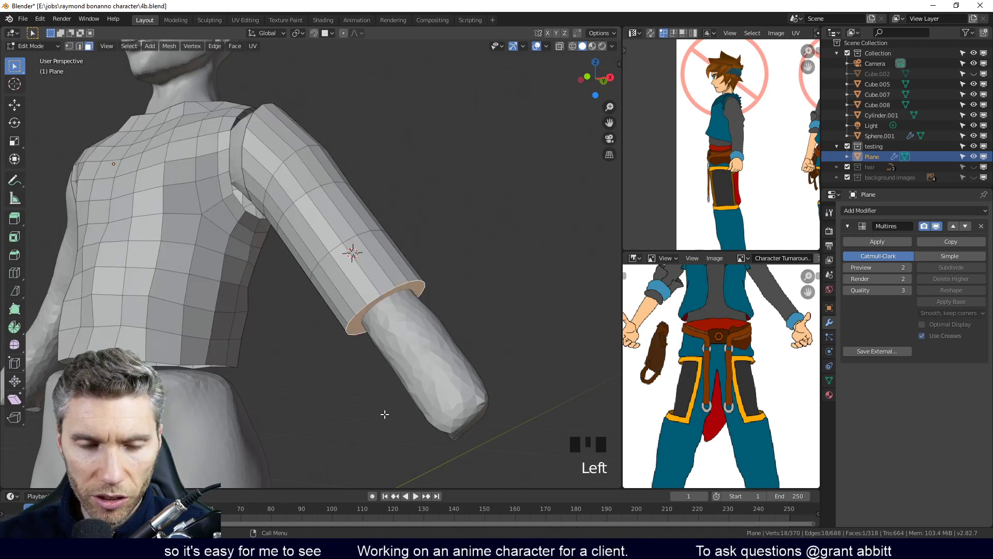
middle_drag(437, 336, 423, 303)
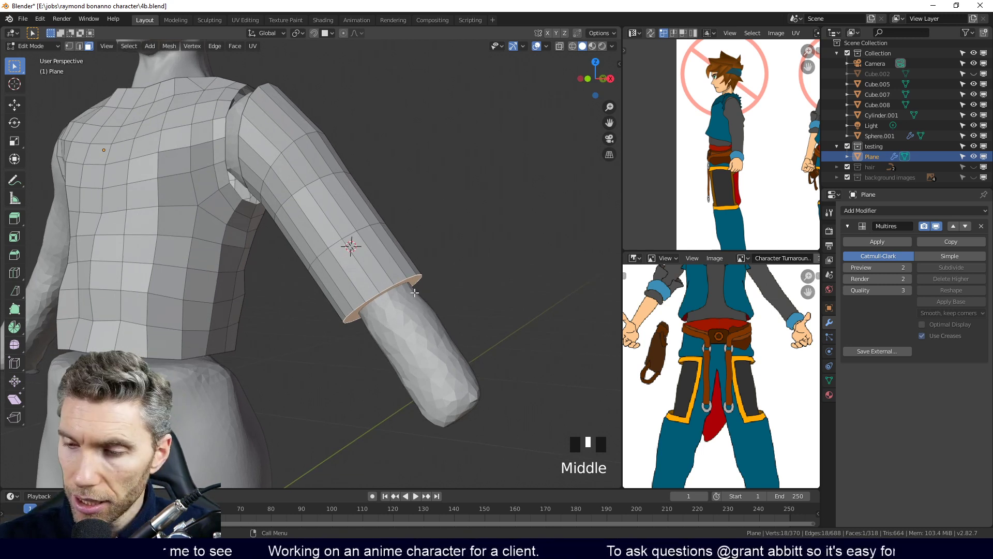
key(KP_1)
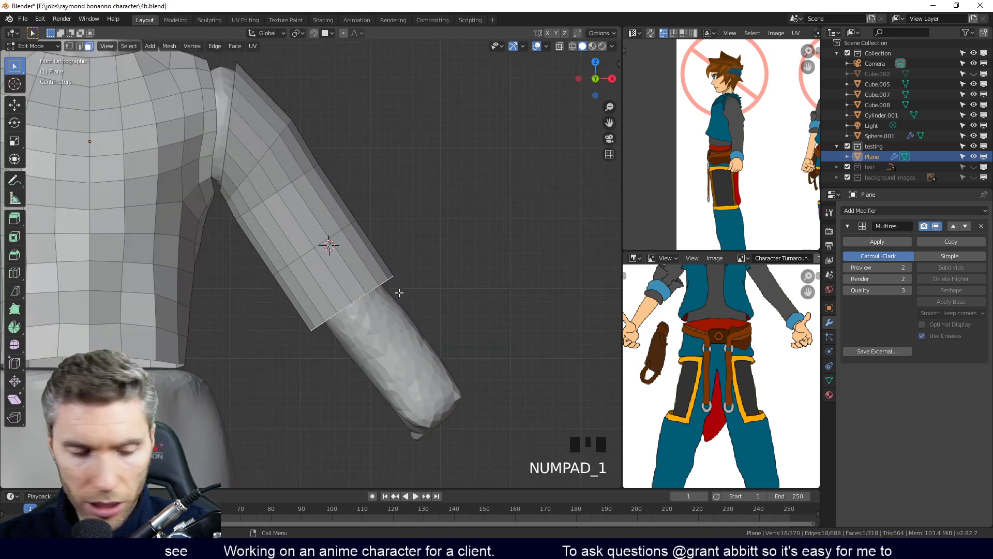
key(e)
click(472, 383)
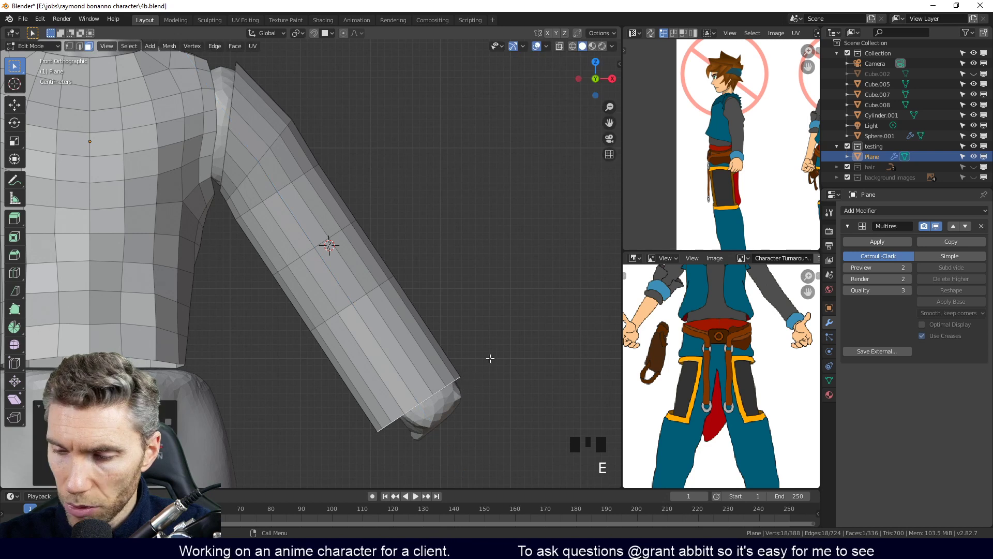
key(g)
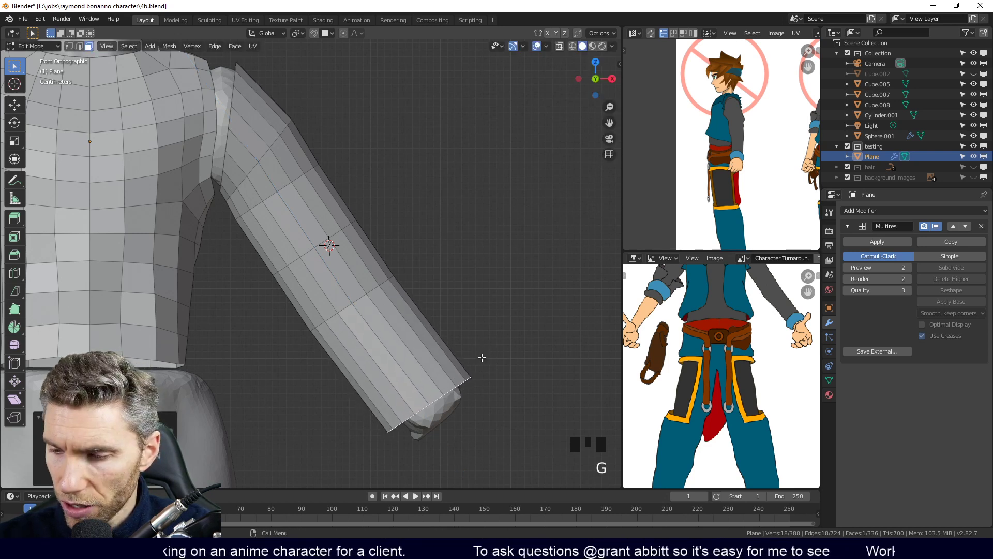
ctrl+middle_drag(462, 259, 391, 348)
key(g)
click(389, 343)
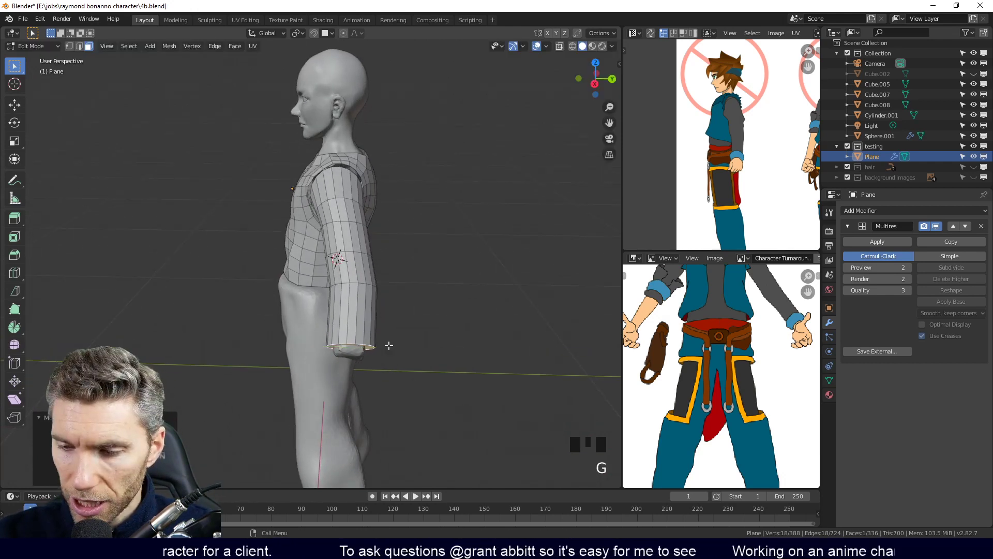
Examine the finished sleeve from several angles and check its smoothed shape in Object Mode
middle_drag(406, 383, 428, 386)
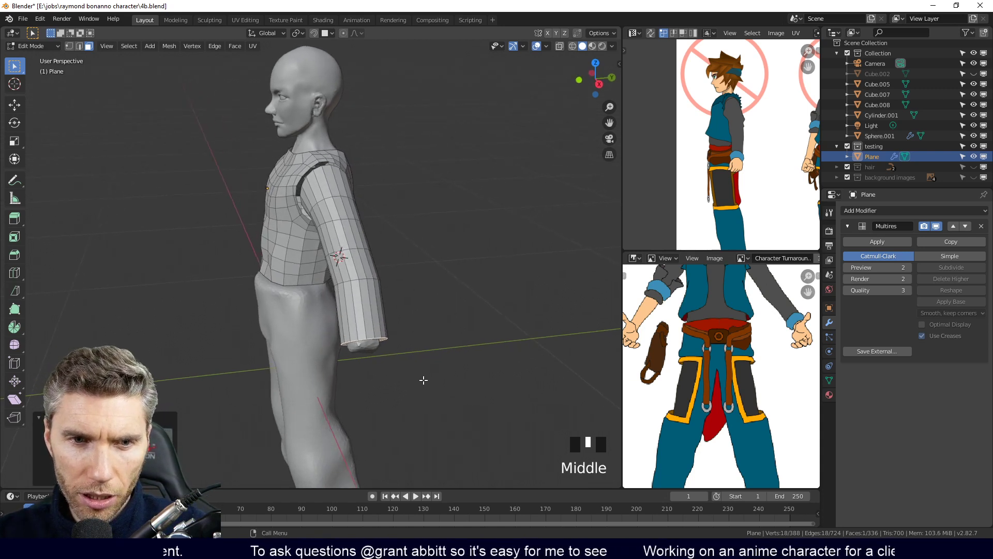
middle_drag(388, 270, 295, 203)
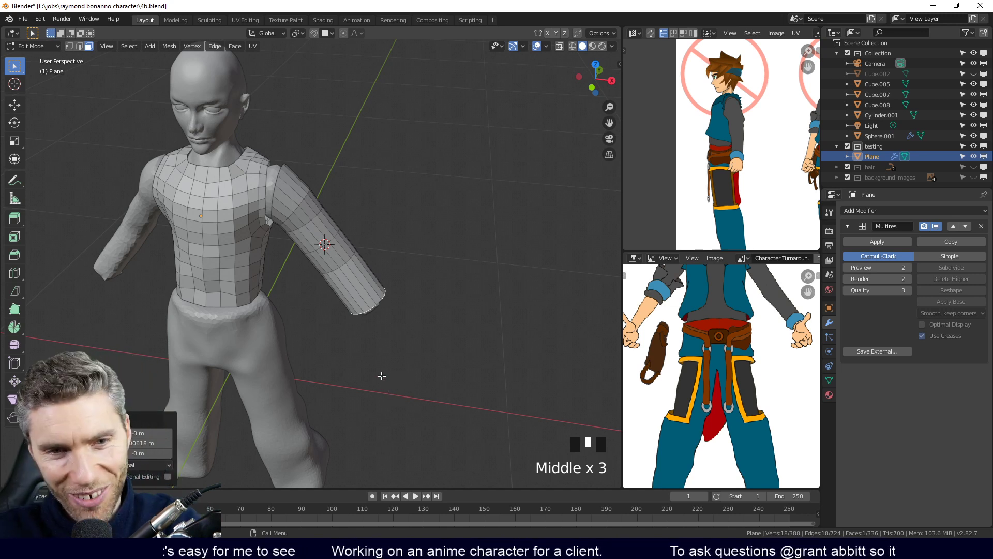
middle_drag(367, 263, 404, 287)
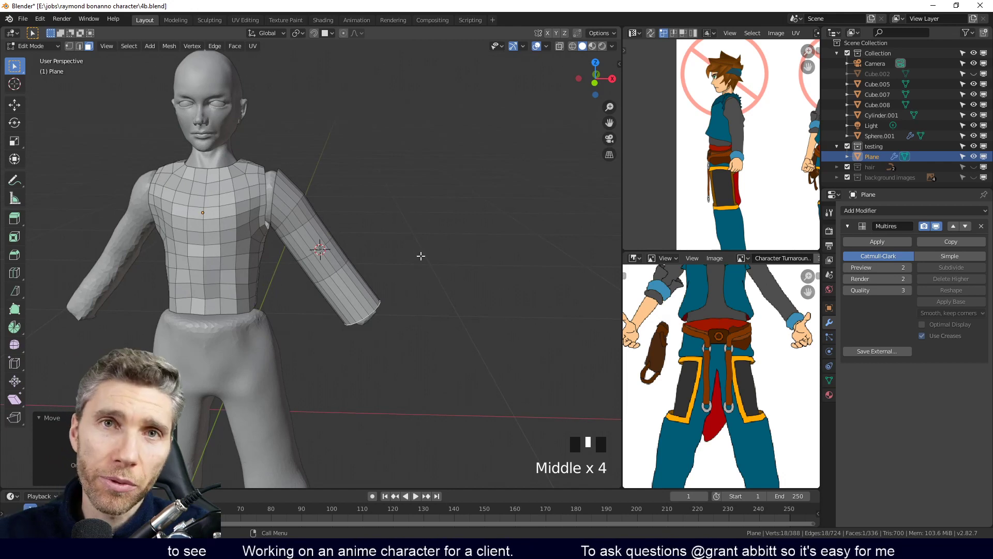
shift+middle_drag(394, 202, 403, 321)
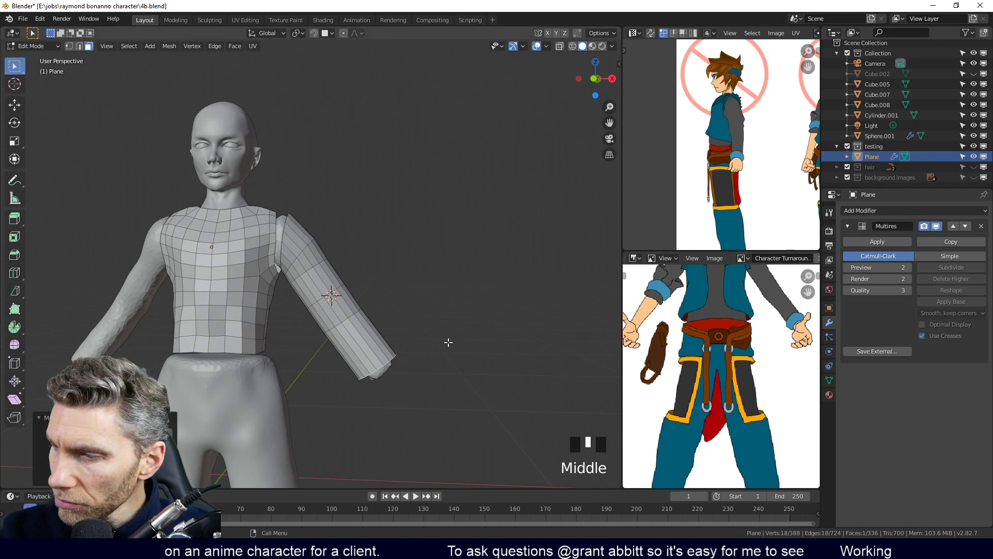
key(Tab)
click(327, 282)
key(Tab)
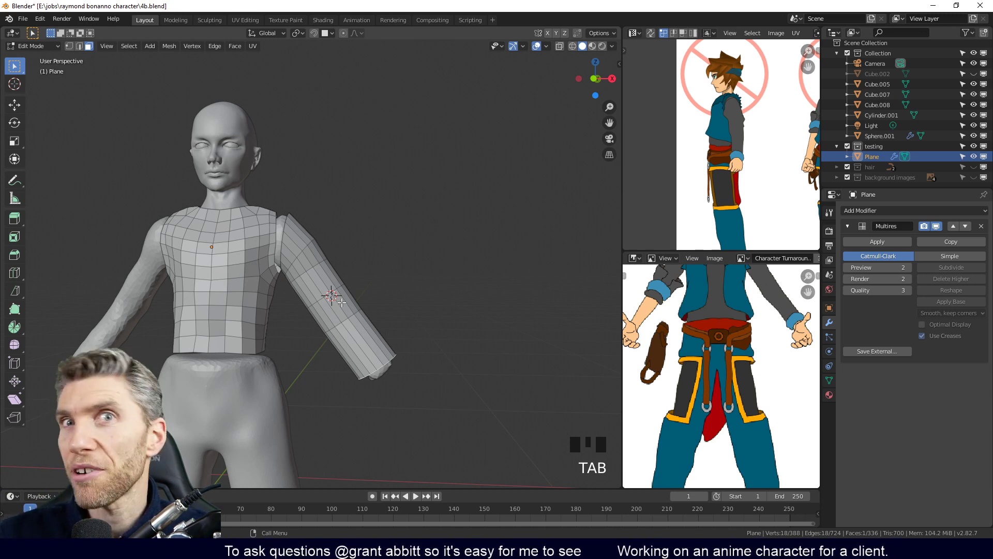
middle_drag(369, 307, 318, 262)
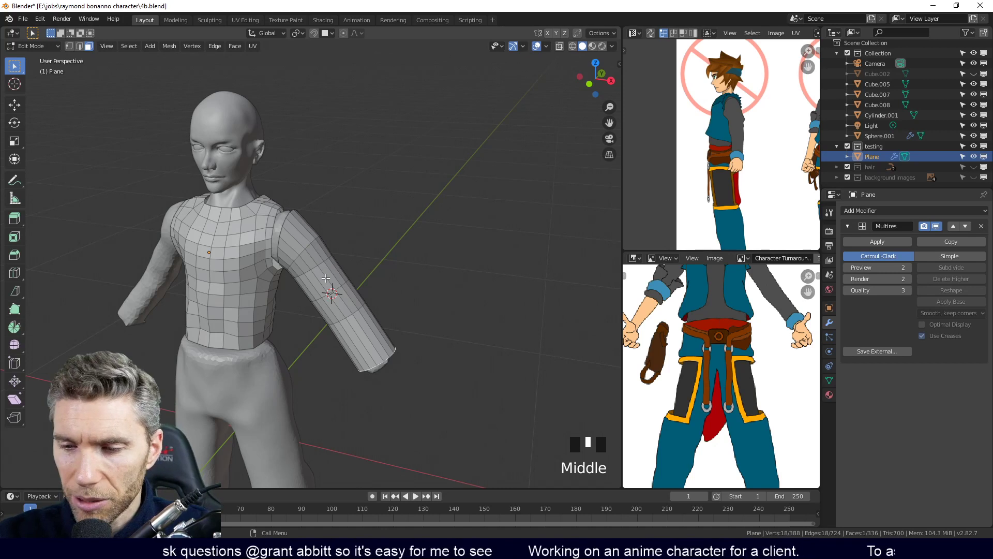
key(Tab)
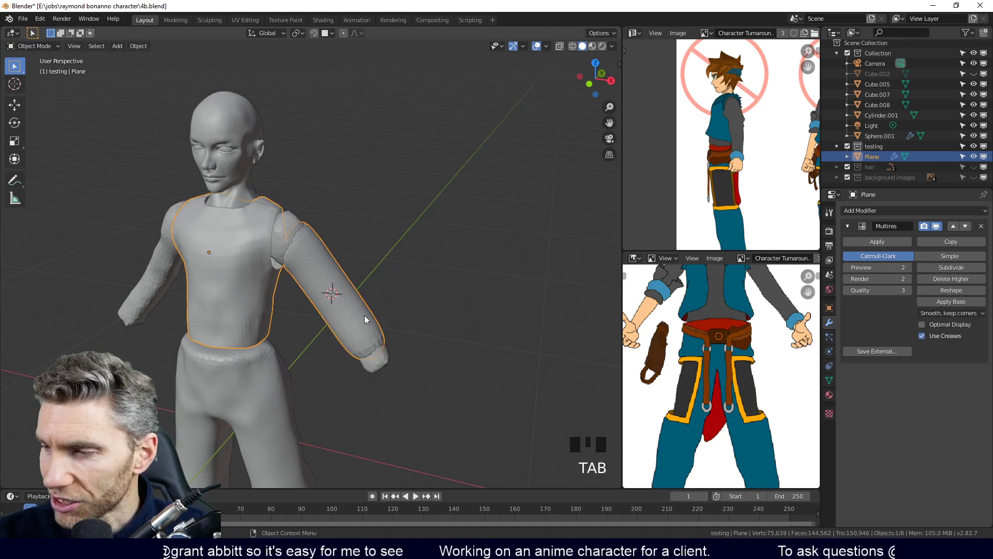
key(Tab)
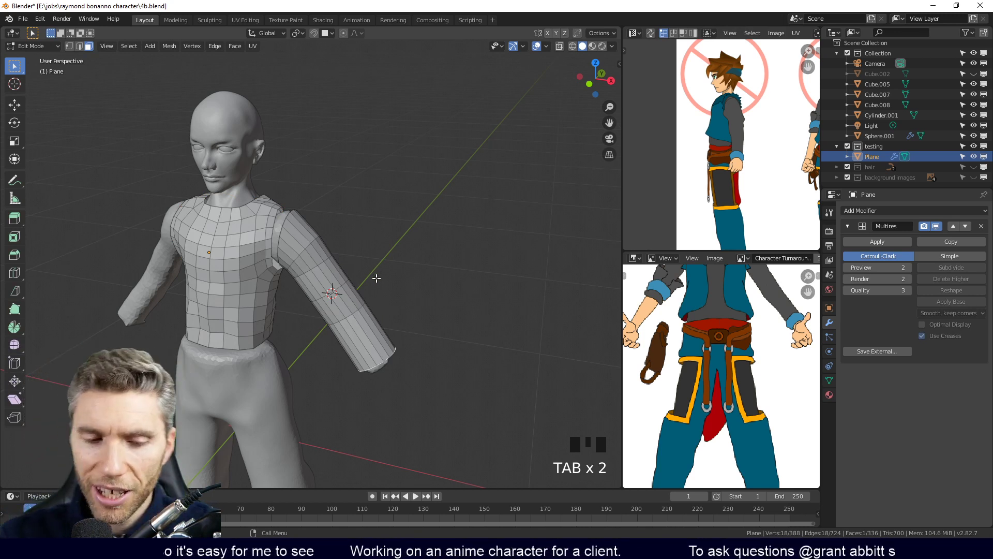
Select all of the sleeve's linked geometry and separate the selection from the torso mesh into its own object
key(l)
mouse_move(363, 311)
middle_down()
mouse_move(406, 328)
mouse_move(403, 292)
mouse_move(373, 313)
middle_up()
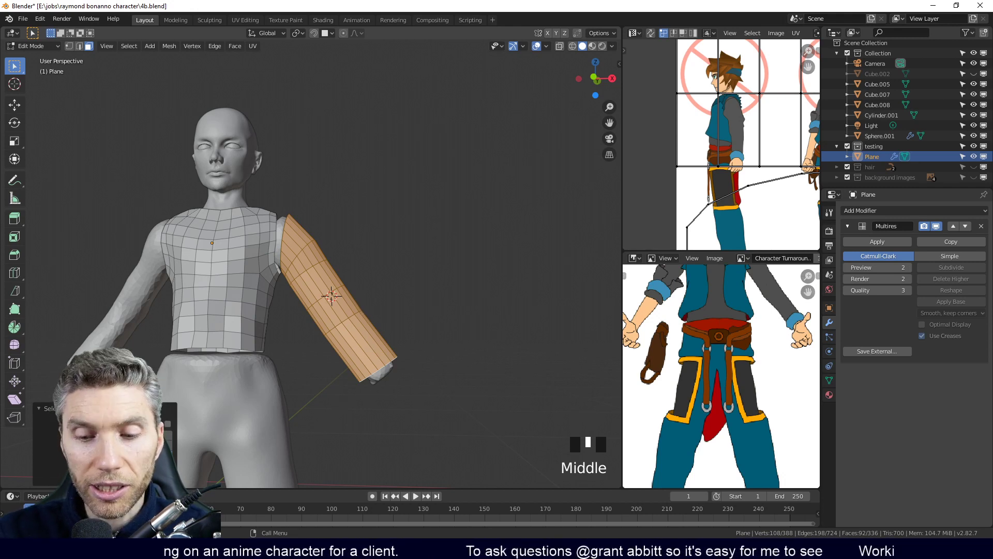
shift+middle_drag(270, 314, 271, 315)
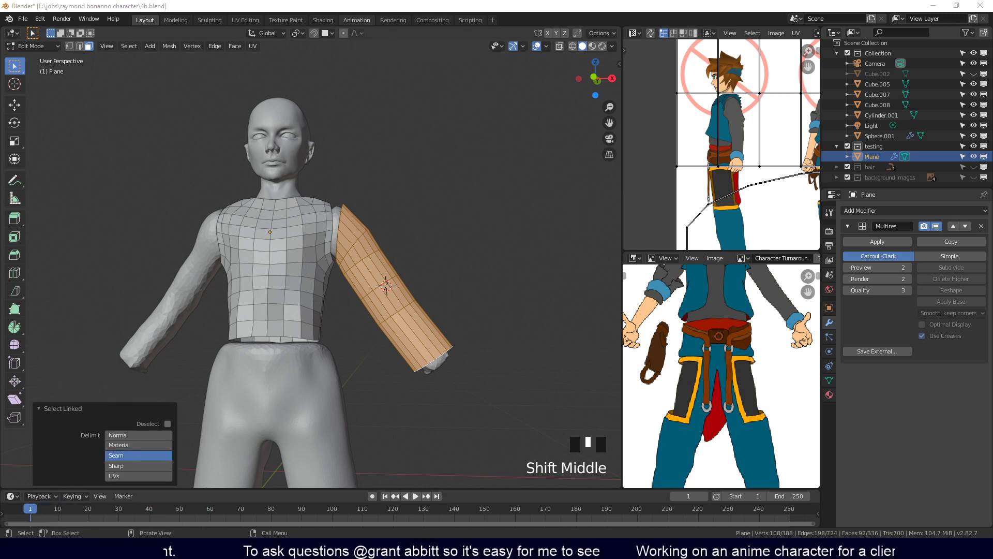
middle_drag(392, 239, 332, 304)
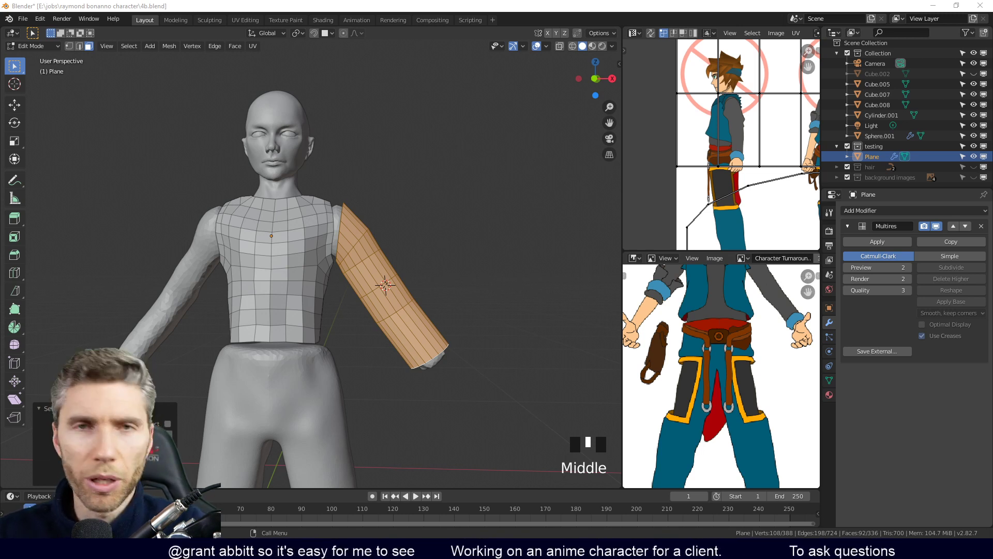
middle_drag(465, 339, 471, 341)
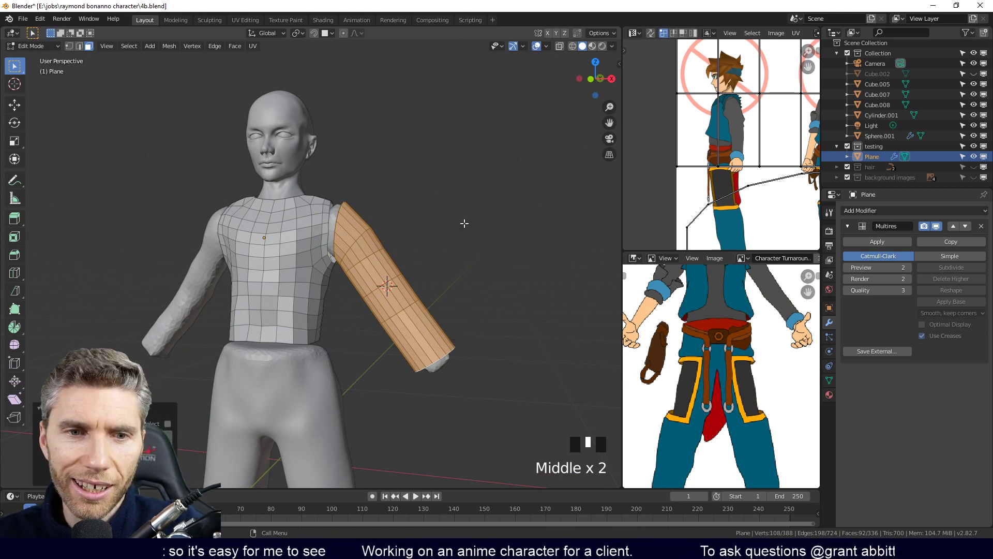
middle_drag(478, 339, 410, 336)
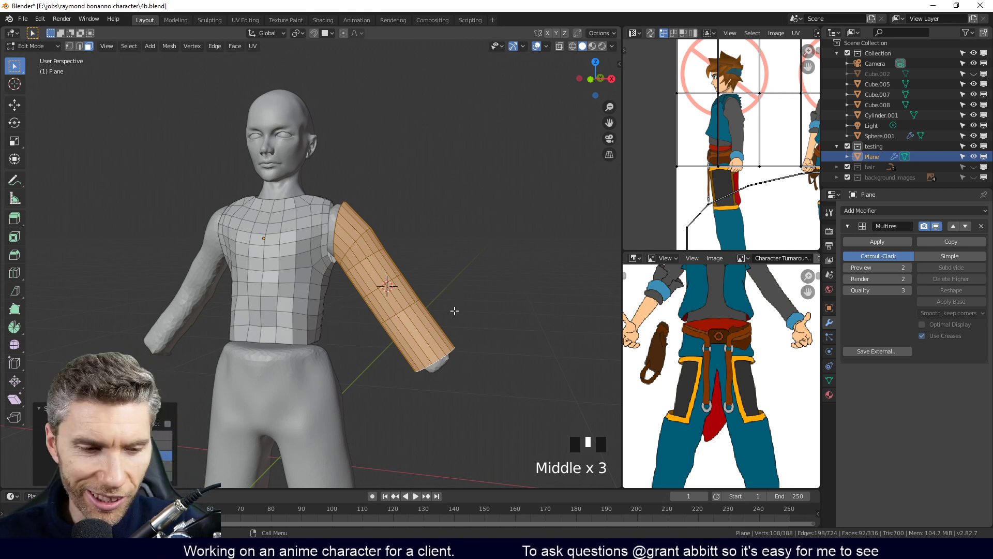
key(p)
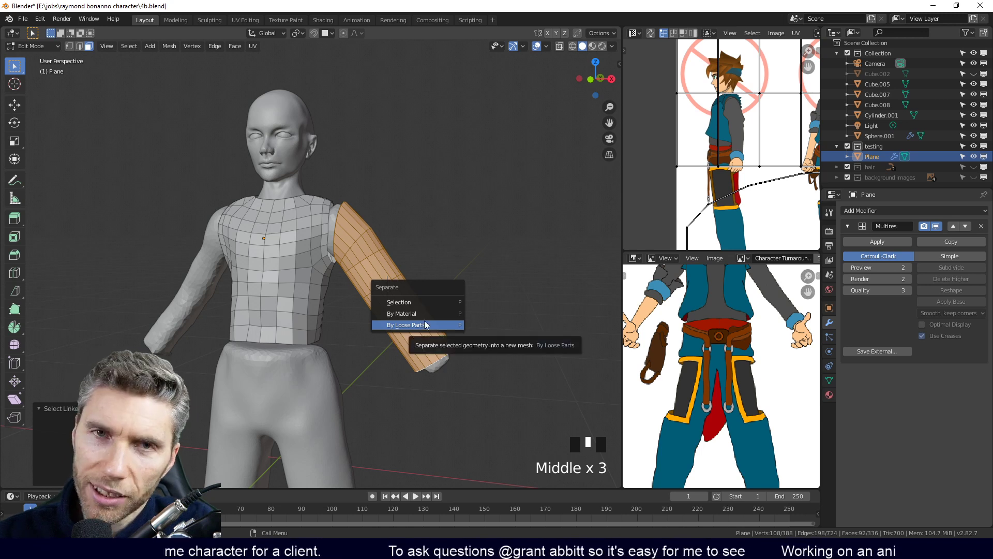
click(412, 303)
middle_drag(492, 267, 468, 282)
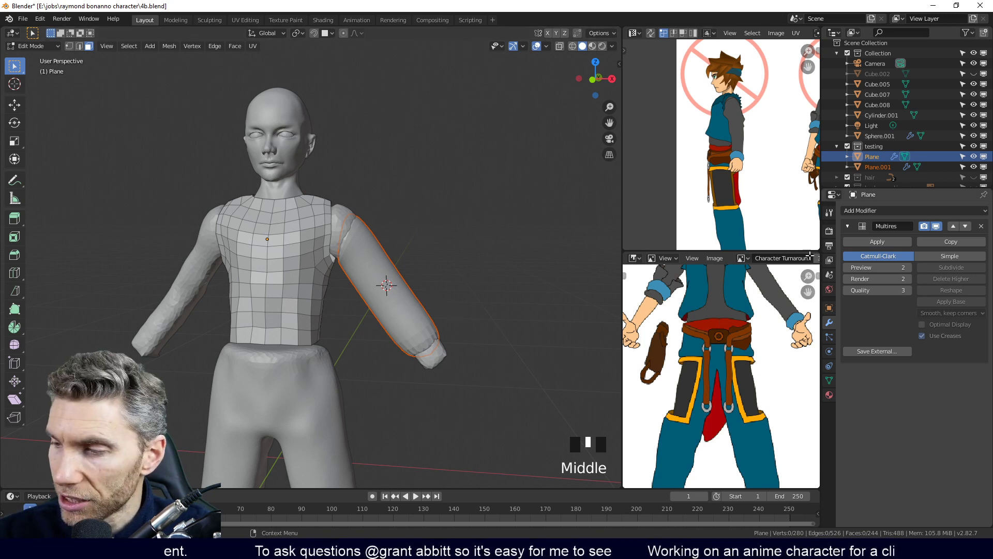
Return to Object Mode and remove the Multires modifier from the separated sleeve object
key(Tab)
click(441, 365)
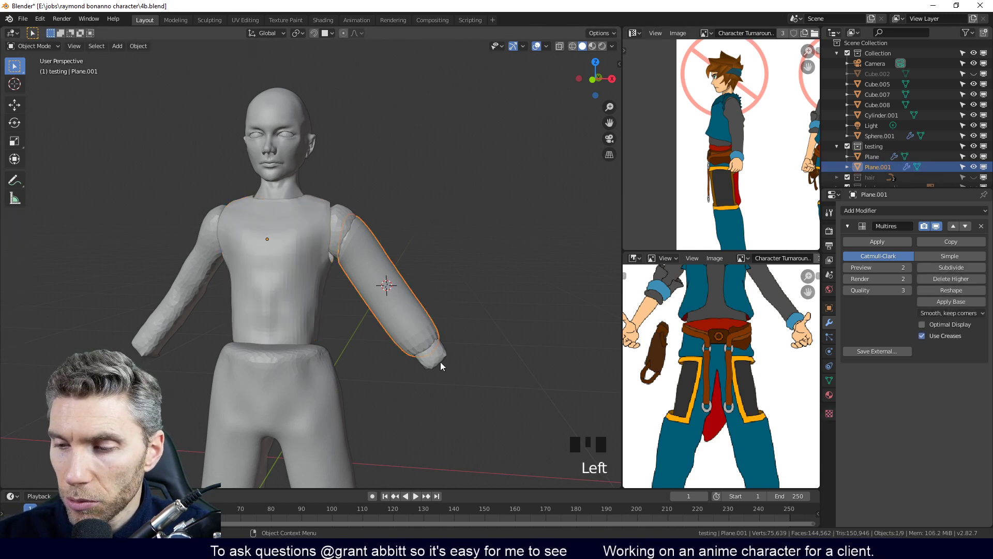
click(981, 226)
middle_drag(514, 203, 465, 309)
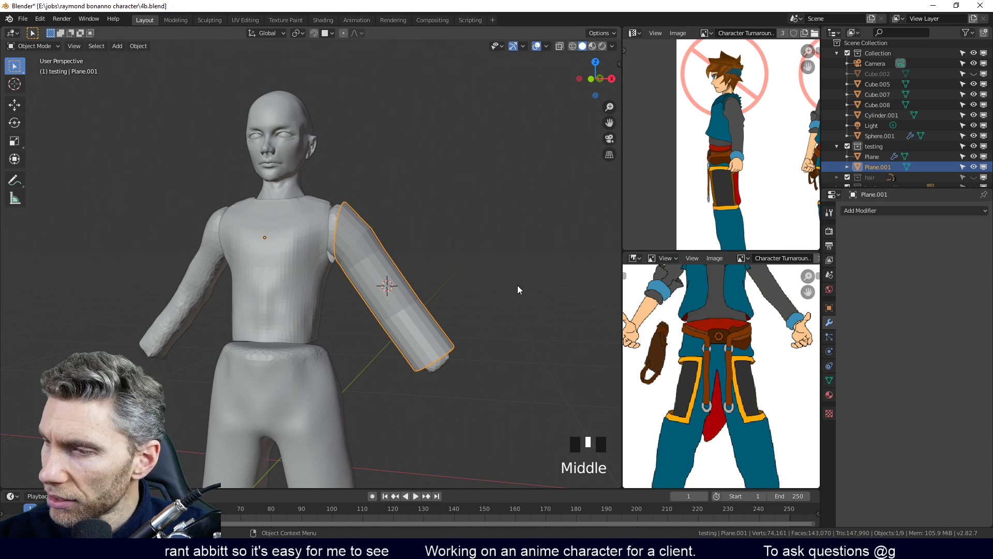
click(411, 305)
Expand the hair and background images collections and look through the scene's listed objects
scroll(920, 143, down, 1)
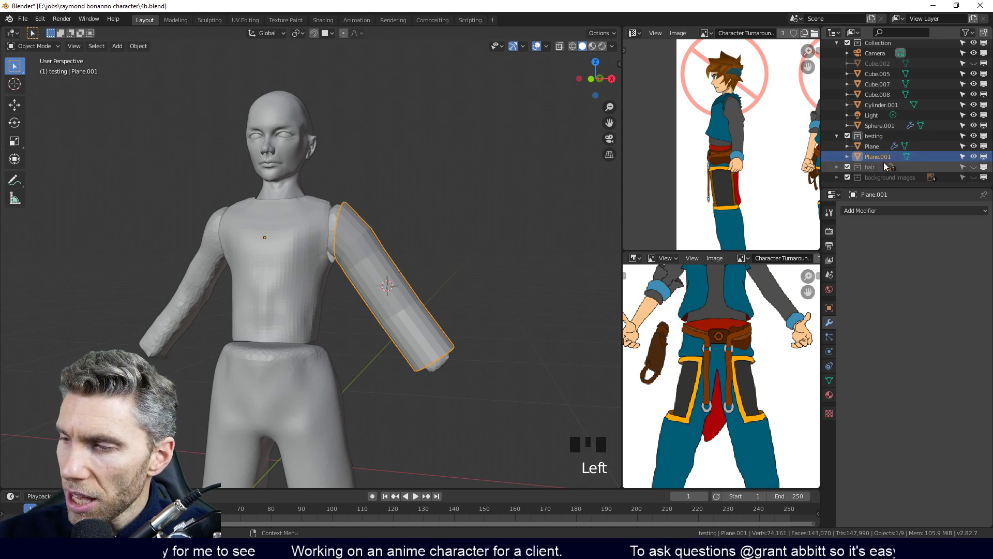
mouse_move(911, 143)
middle_down()
mouse_move(926, 157)
mouse_move(901, 142)
middle_up()
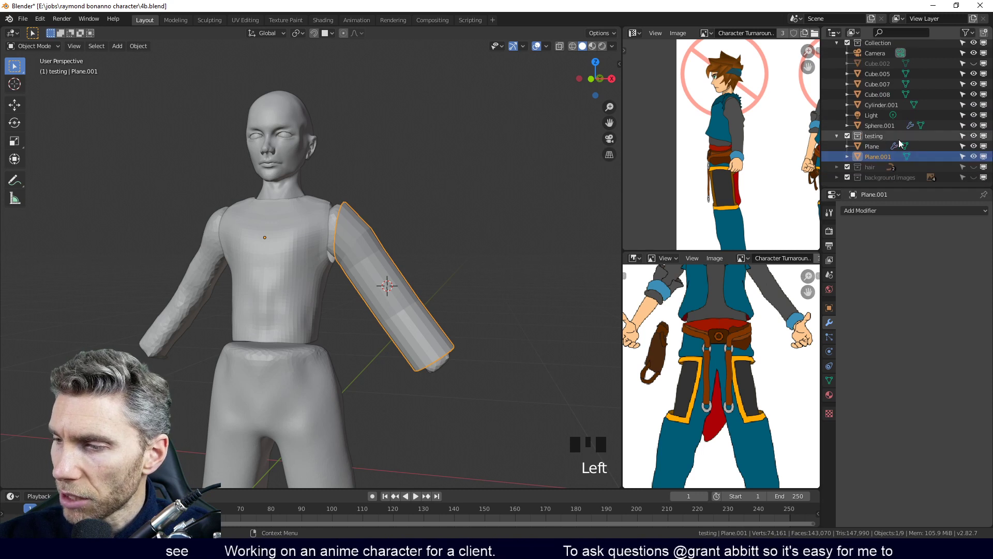
click(837, 167)
click(838, 177)
middle_drag(903, 157, 905, 130)
middle_drag(927, 176, 923, 143)
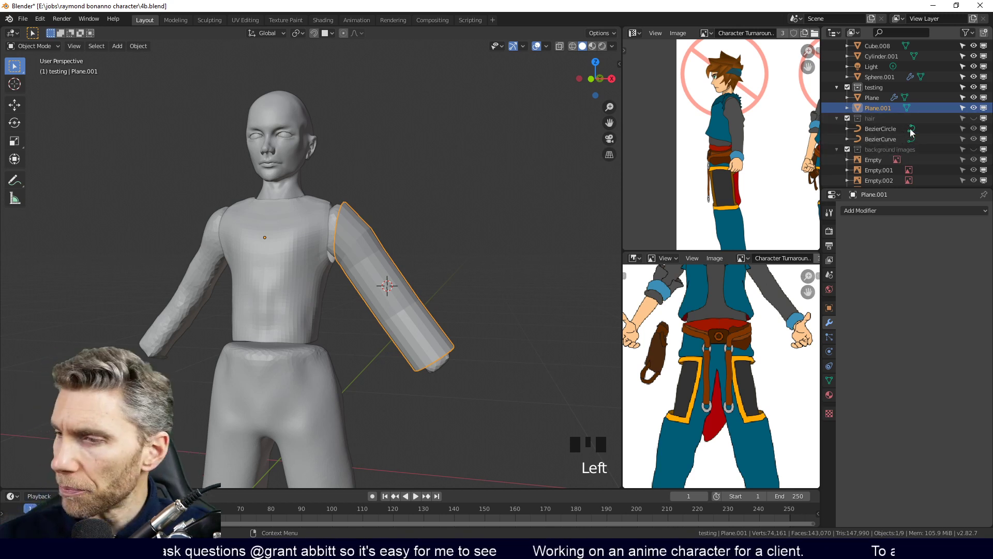
scroll(906, 164, up, 3)
scroll(902, 155, down, 2)
Rename the separated sleeve object "t shirt arm"
double_click(889, 127)
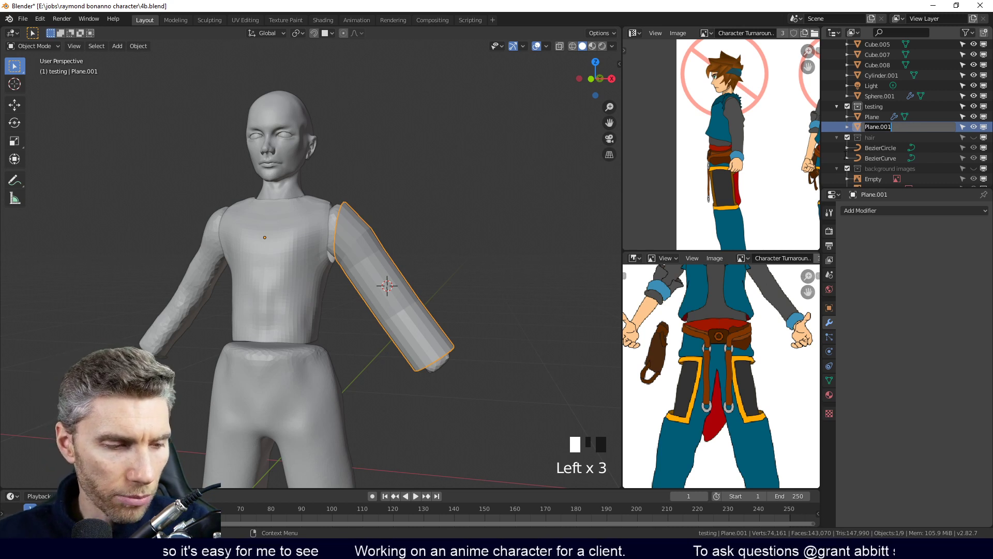
text(t shirt arm)
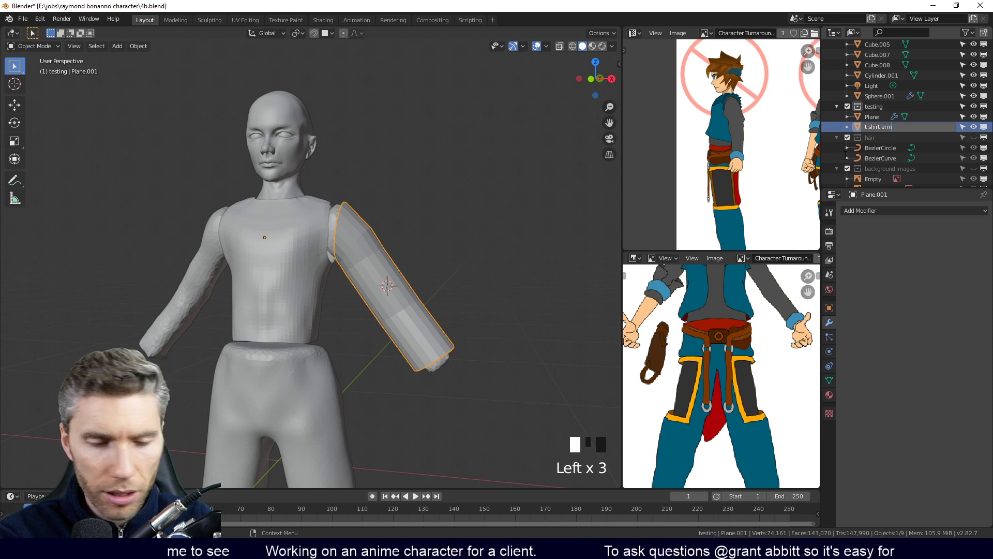
key(Return)
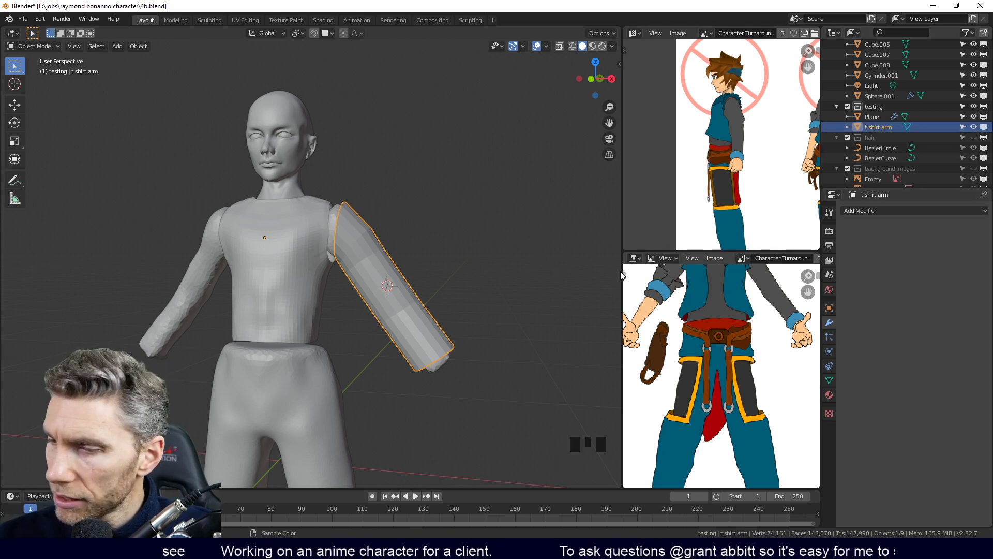
Add a Shrinkwrap modifier to the sleeve with the arm mesh Cube.008 as target, and inspect the fit
click(911, 210)
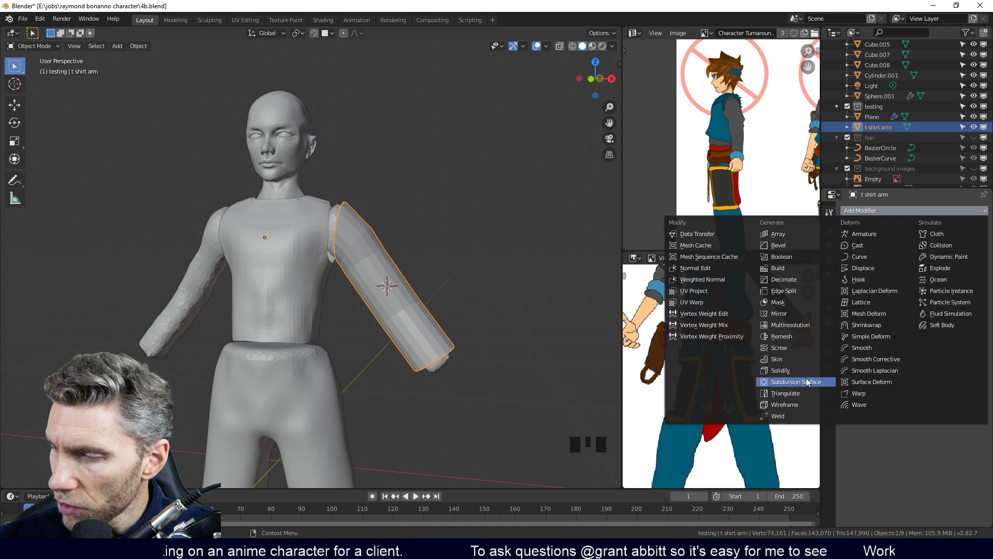
click(882, 326)
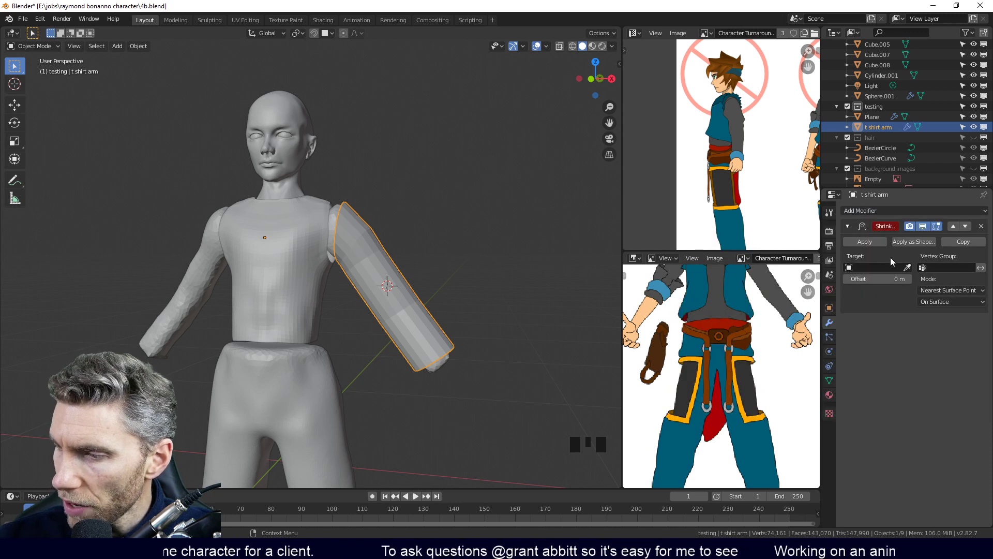
click(908, 266)
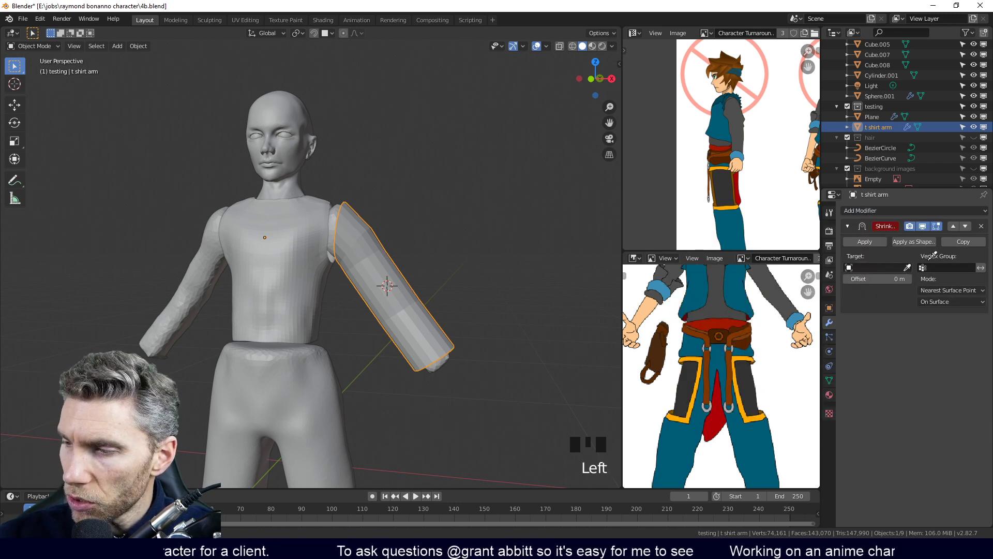
middle_drag(513, 271, 502, 294)
click(870, 267)
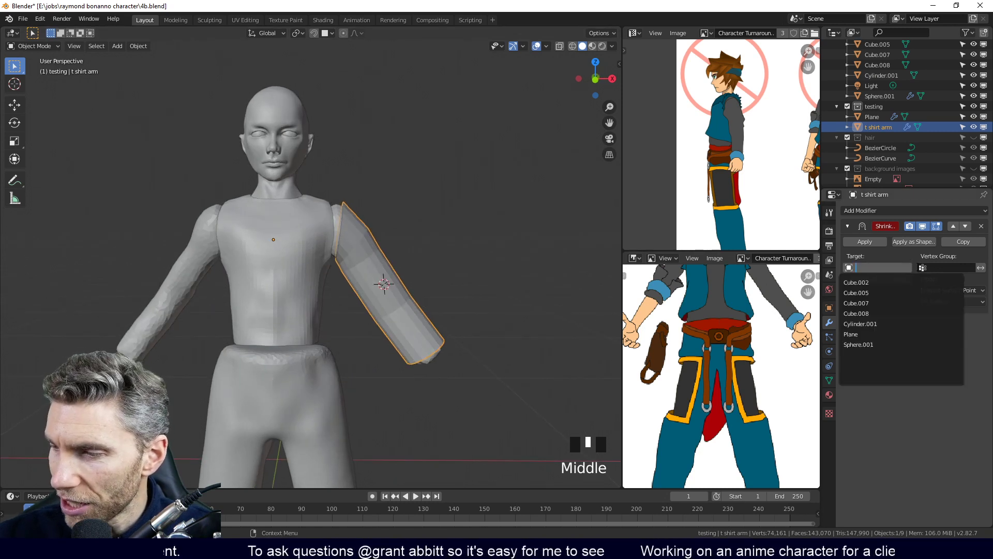
click(908, 267)
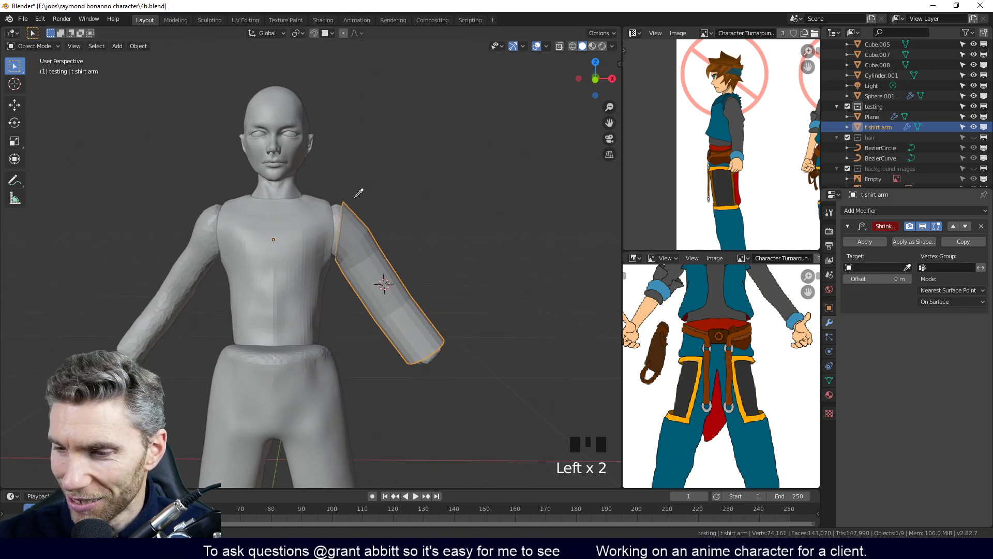
click(338, 202)
middle_drag(377, 209, 426, 311)
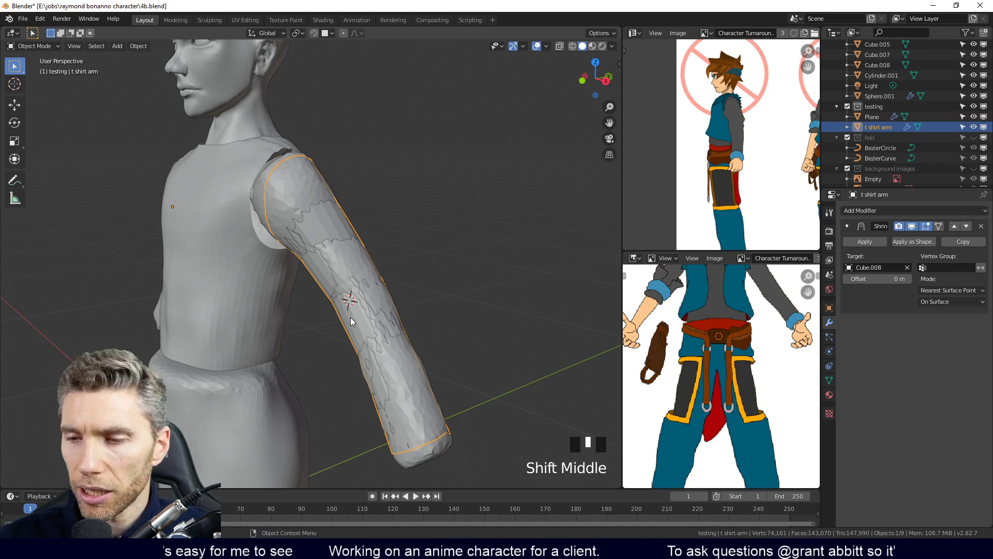
middle_drag(402, 247, 310, 188)
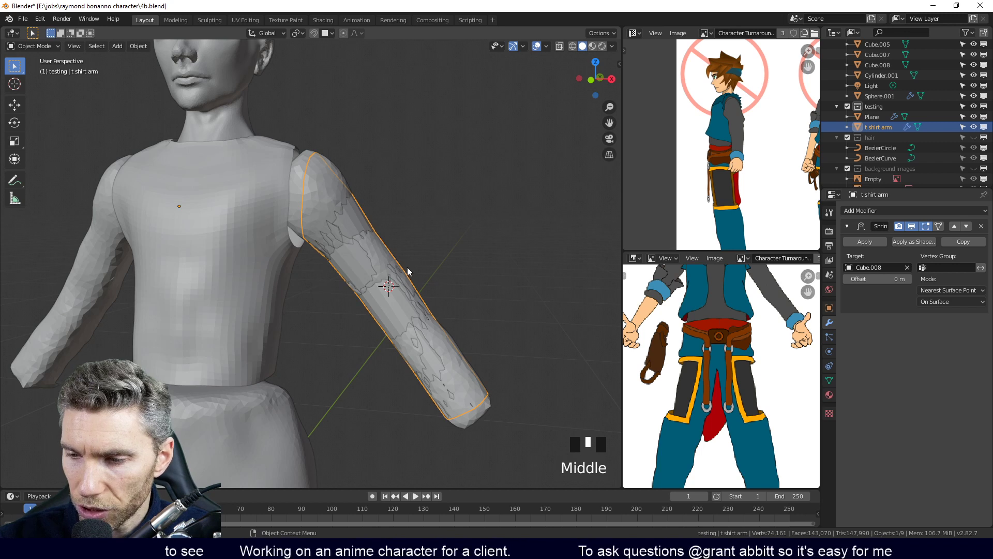
middle_drag(466, 366, 418, 354)
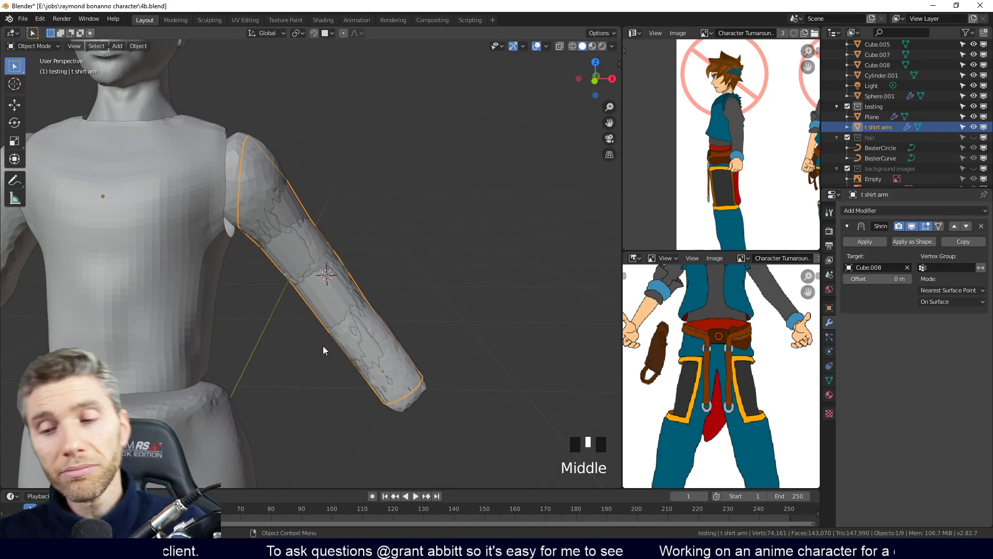
Add three centred loop cuts to the sleeve, one across the forearm and two around the elbow
mouse_move(384, 317)
middle_down()
mouse_move(371, 317)
mouse_move(379, 332)
middle_up()
key(Tab)
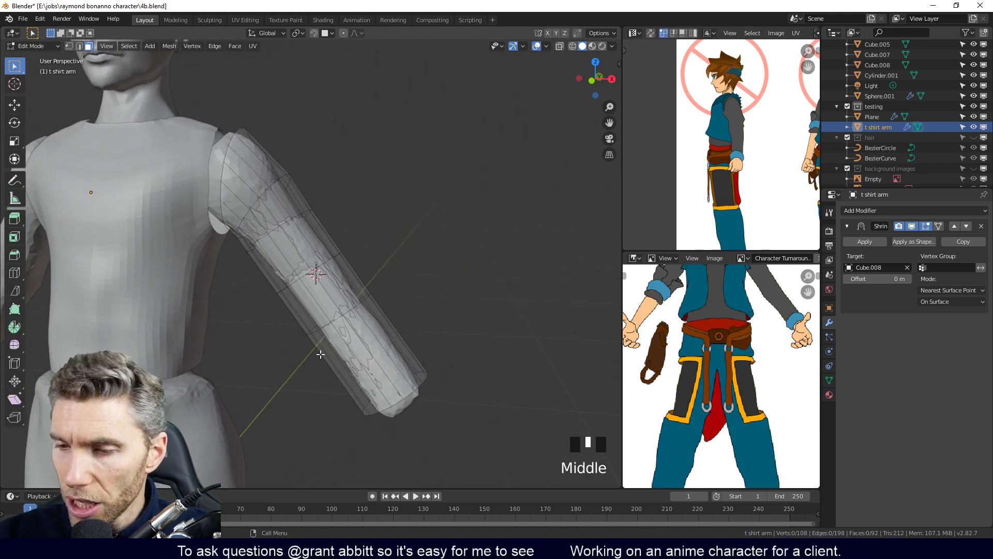
key(ctrl+r)
click(406, 340)
right_click(408, 341)
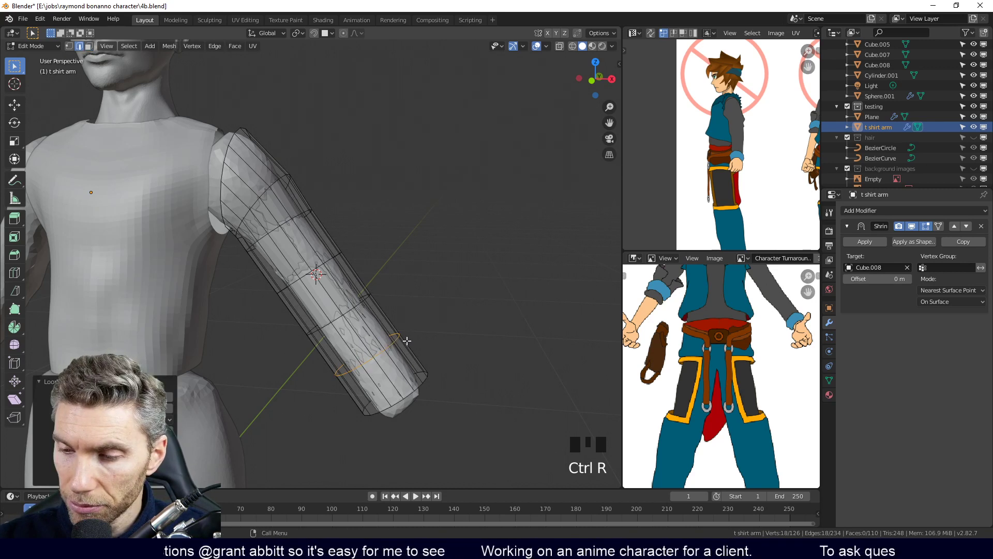
key(ctrl+r)
click(354, 273)
right_click(355, 271)
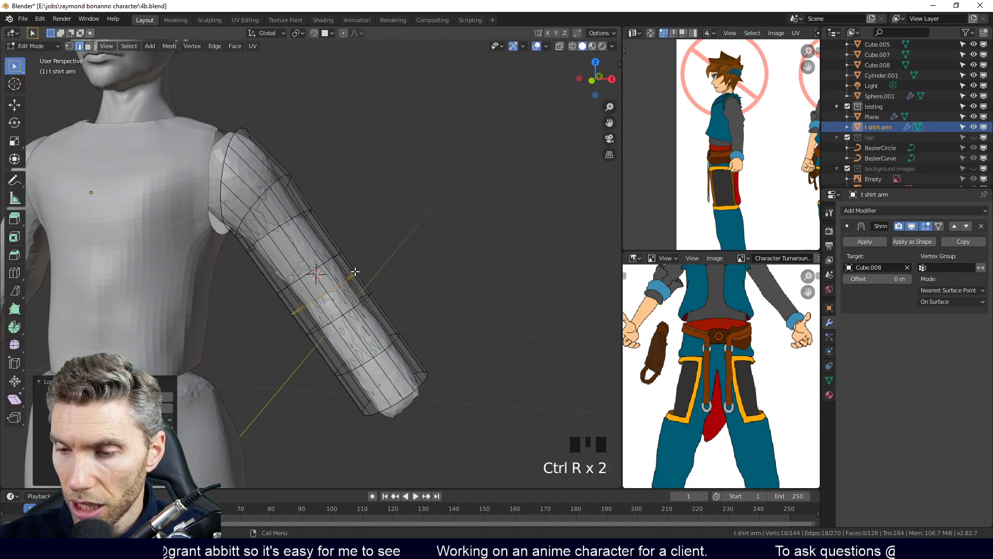
click(351, 264)
right_click(351, 265)
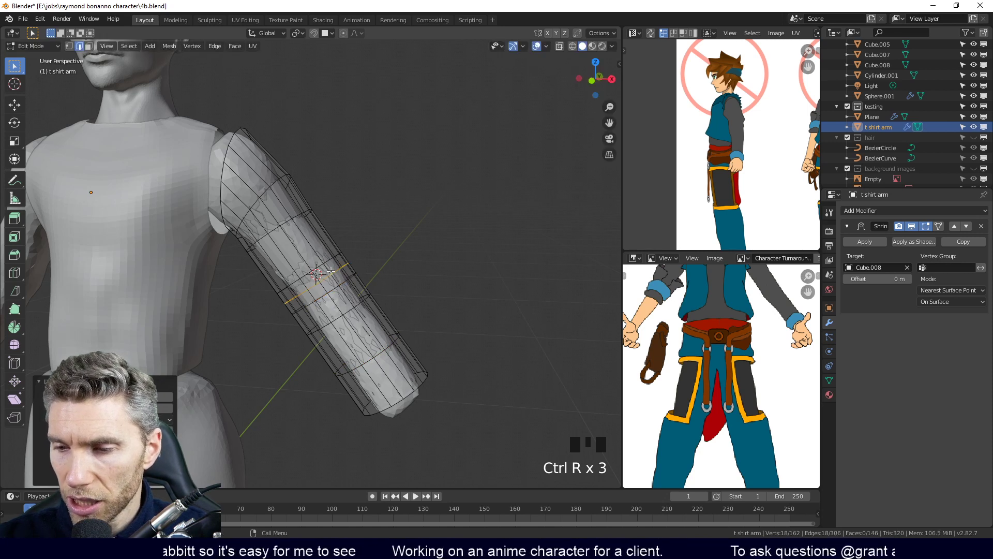
Add two more centred loop cuts, one across the sleeve's upper arm and one near the wrist, and return to Object Mode
key(ctrl+r)
click(327, 230)
right_click(328, 229)
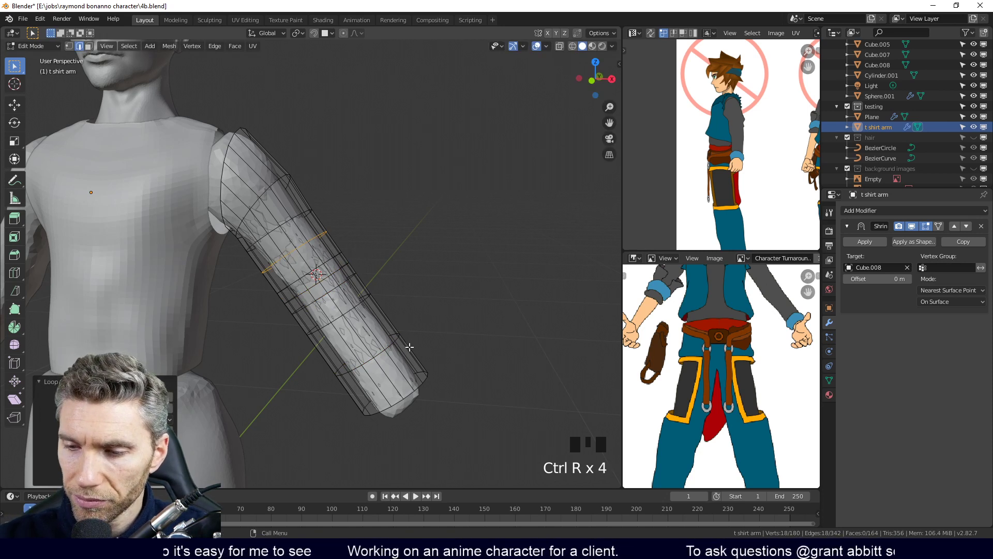
middle_drag(399, 329, 411, 311)
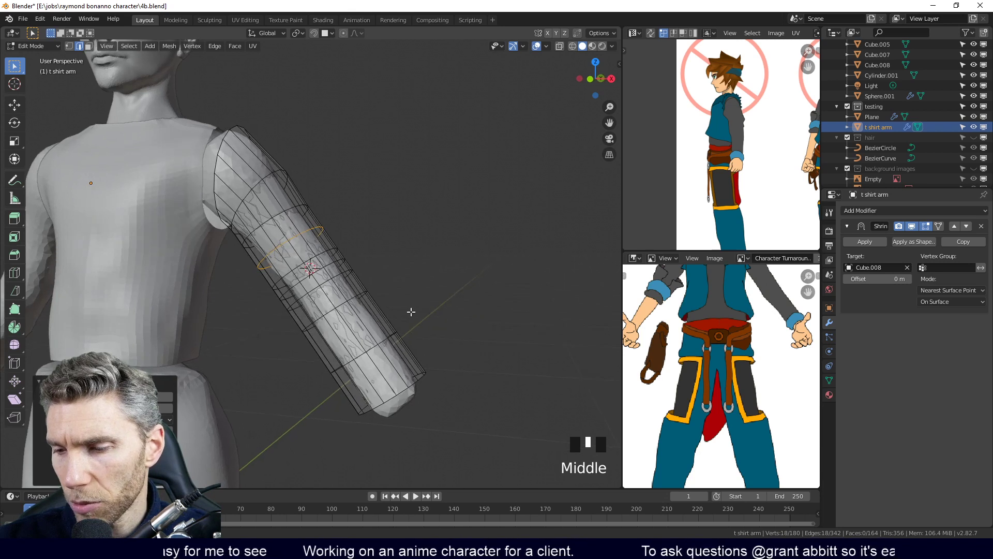
key(ctrl+r)
click(413, 355)
right_click(412, 355)
middle_drag(412, 355, 446, 388)
key(Tab)
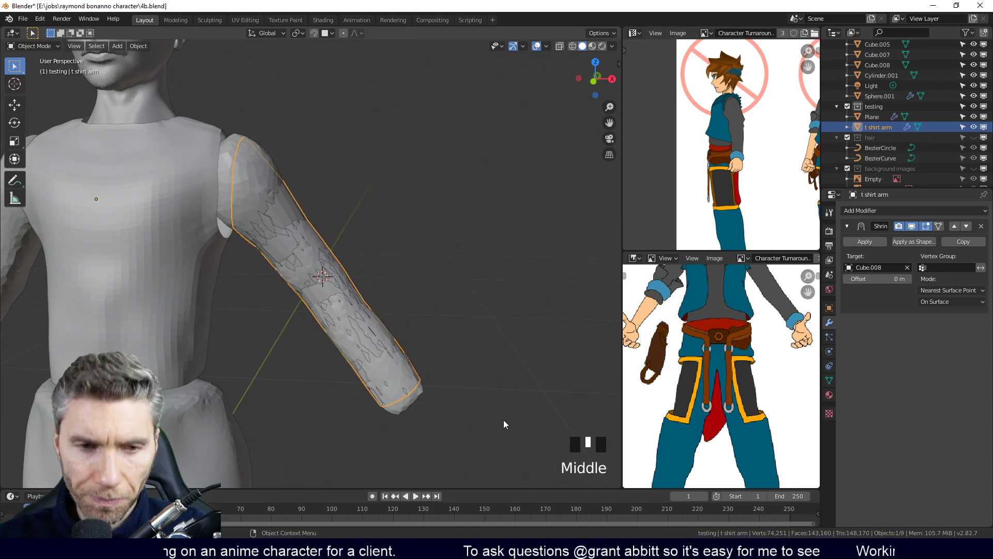
Set the sleeve's Shrinkwrap offset to 0.01 m and add a loop cut across its shoulder section
click(911, 280)
middle_drag(432, 370, 346, 251)
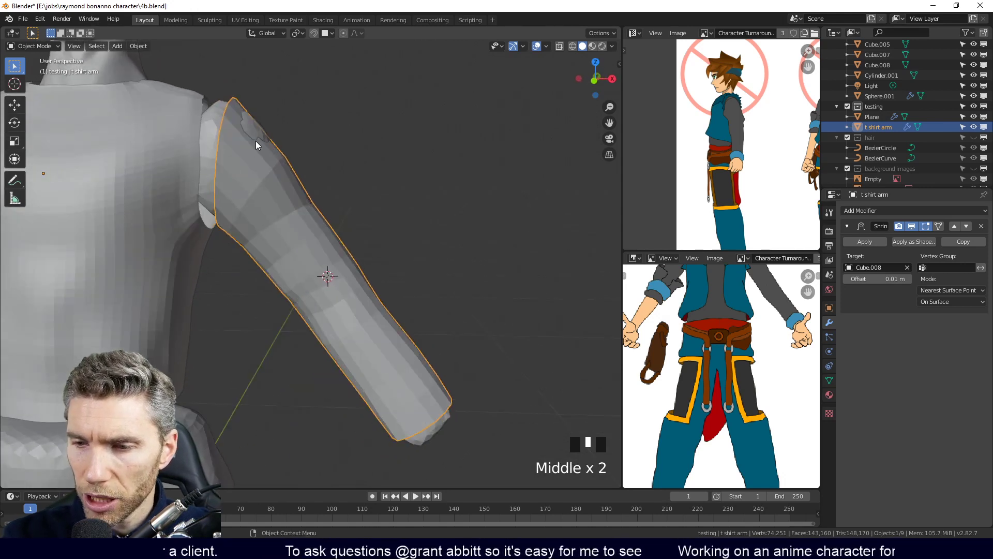
key(Tab)
key(ctrl+r)
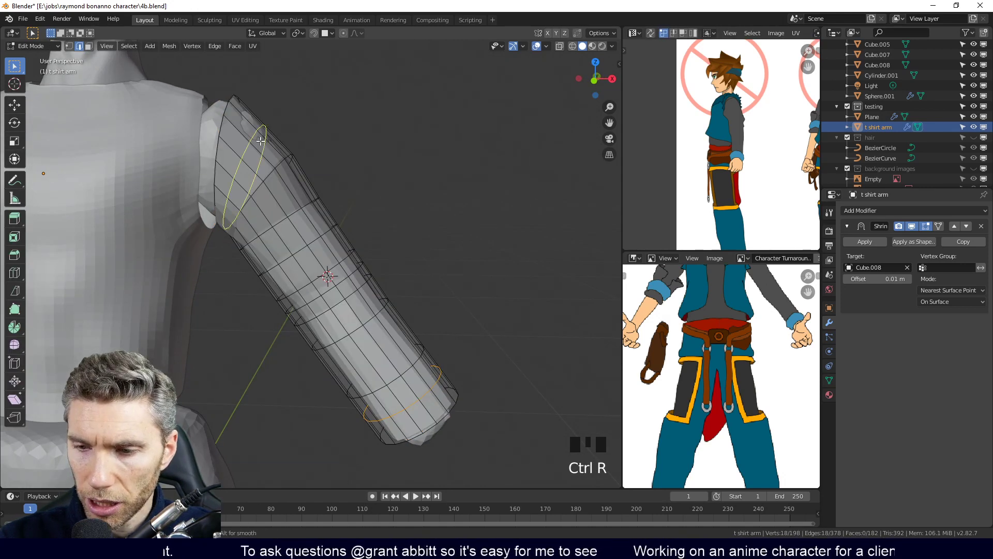
click(260, 141)
middle_drag(261, 140, 272, 118)
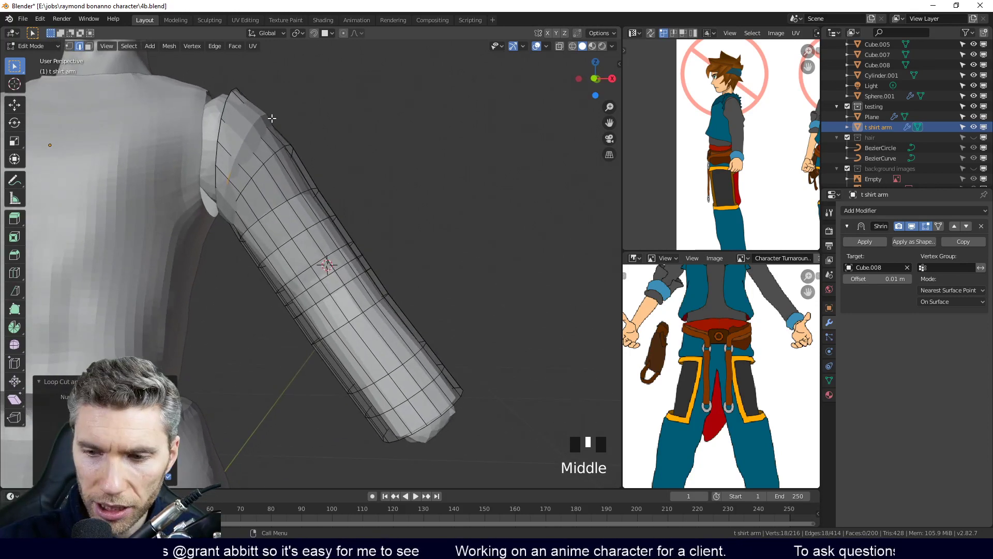
click(237, 157)
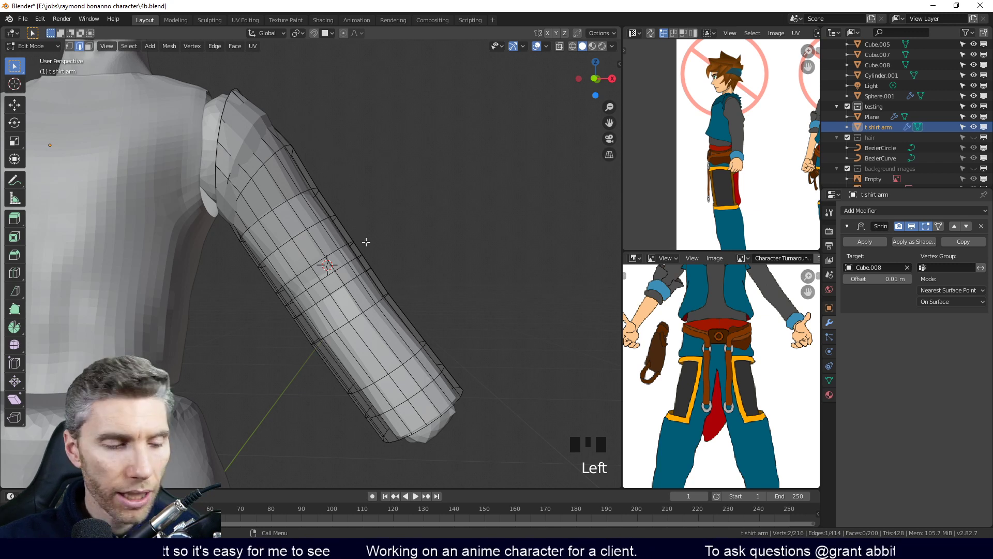
Compare the shrinkwrapped sleeve in Object Mode and Edit Mode, examining how the shoulder area follows the arm
key(Tab)
mouse_move(362, 215)
middle_down()
mouse_move(321, 213)
mouse_move(344, 228)
mouse_move(359, 224)
mouse_move(351, 223)
middle_up()
key(Tab)
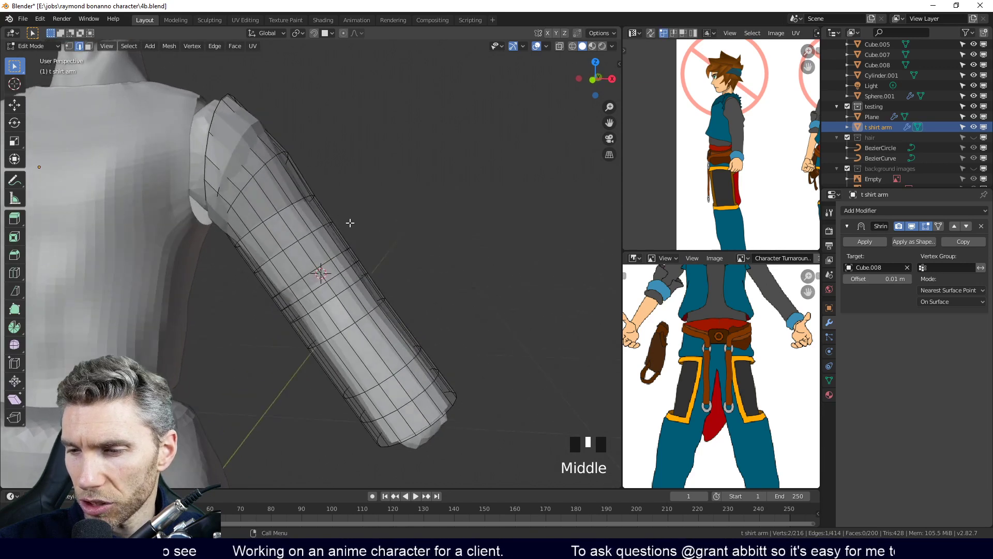
key(Tab)
middle_drag(317, 261, 377, 349)
key(Tab)
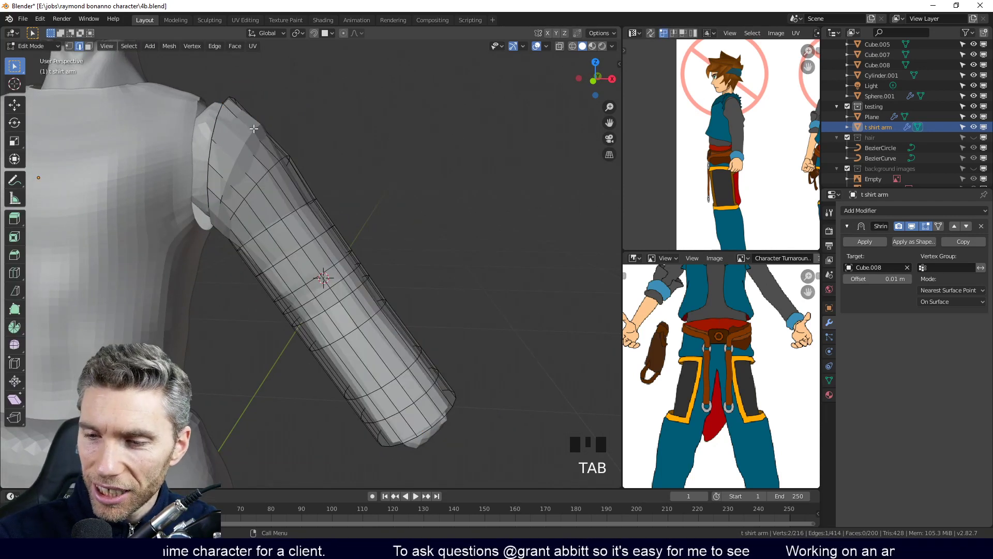
mouse_move(266, 124)
middle_down()
mouse_move(321, 182)
mouse_move(346, 192)
mouse_move(264, 119)
middle_up()
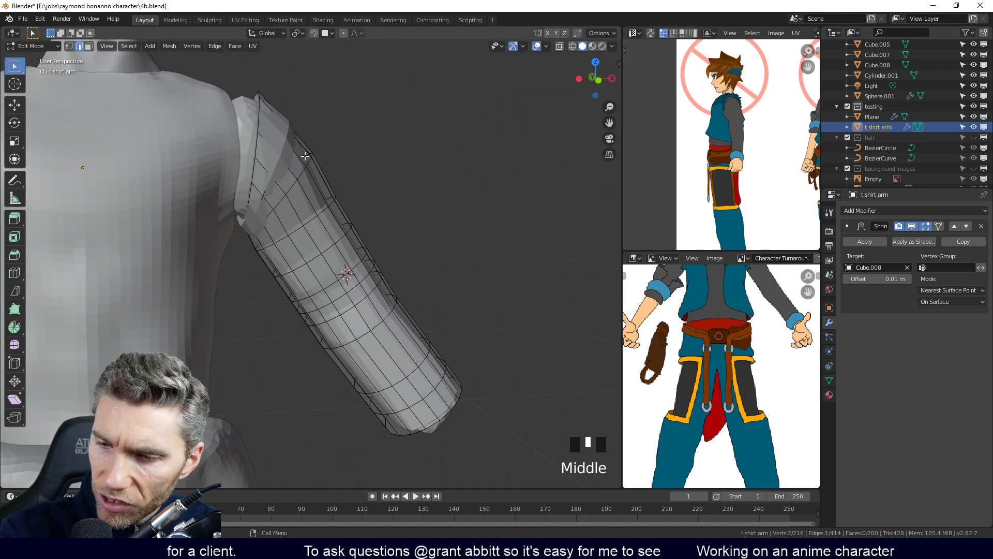
Turn off the Shrinkwrap modifier's viewport display and try moving the selected edge on the sleeve's shoulder
click(911, 226)
middle_drag(459, 249, 295, 182)
key(g)
click(233, 140)
key(g)
click(256, 142)
middle_drag(256, 142, 391, 243)
key(Tab)
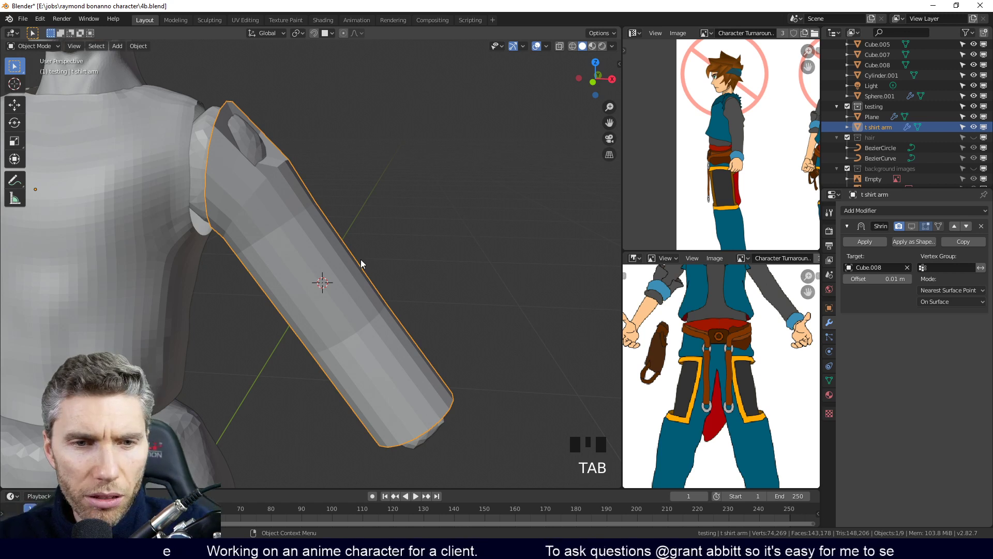
middle_drag(365, 250, 335, 196)
key(Tab)
Undo the shoulder edge moves and the Shrinkwrap display change
middle_drag(281, 166, 286, 169)
key(ctrl+z)
key(ctrl+z)
key(ctrl+z)
key(ctrl+z)
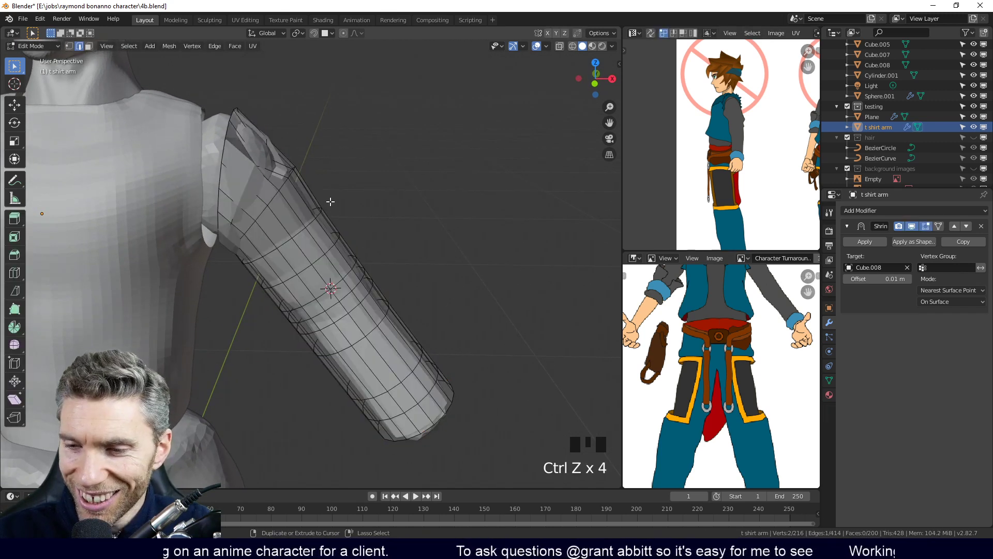
key(ctrl+z)
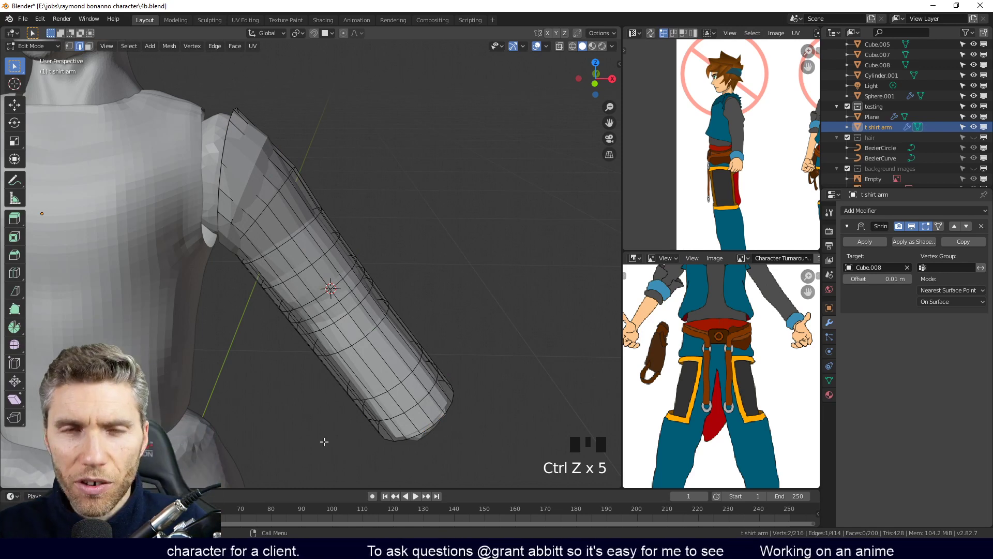
Try applying the Shrinkwrap modifier to the sleeve in Object Mode, inspect the whole figure, and undo the application
middle_drag(417, 352, 440, 331)
key(Tab)
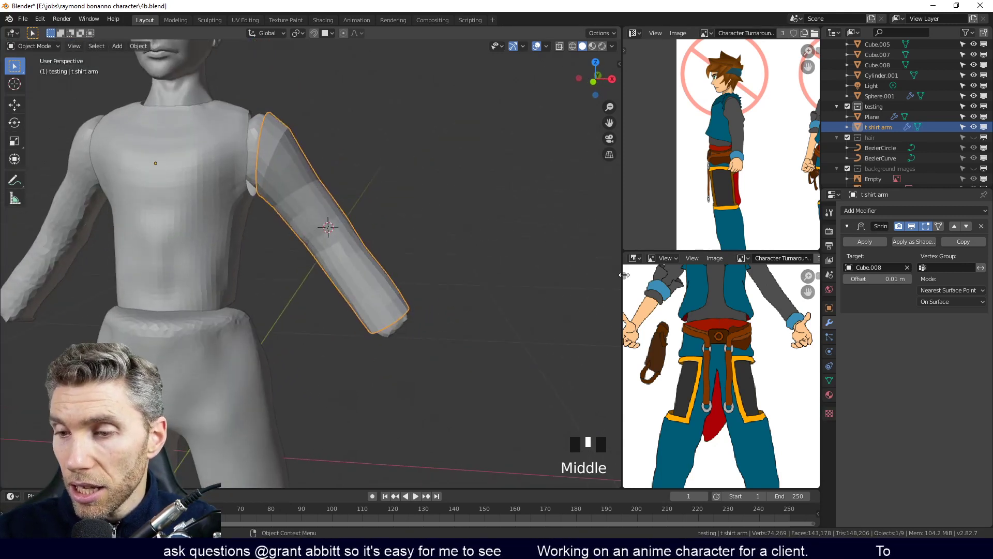
click(872, 241)
middle_drag(532, 325, 464, 342)
key(ctrl+z)
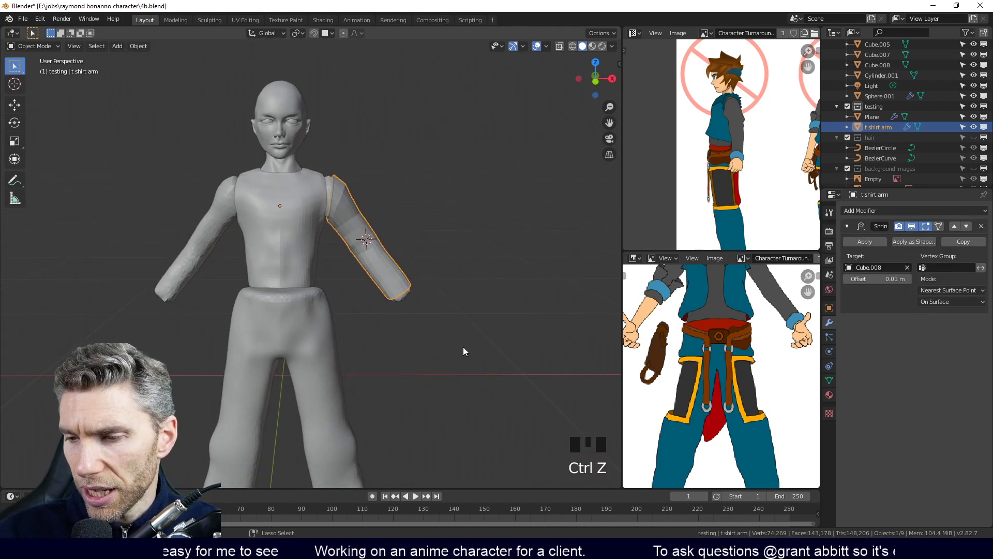
Reduce the sleeve's Shrinkwrap offset to 0.005 m and finally 0.001 m, checking how closely it hugs the arm
double_click(883, 279)
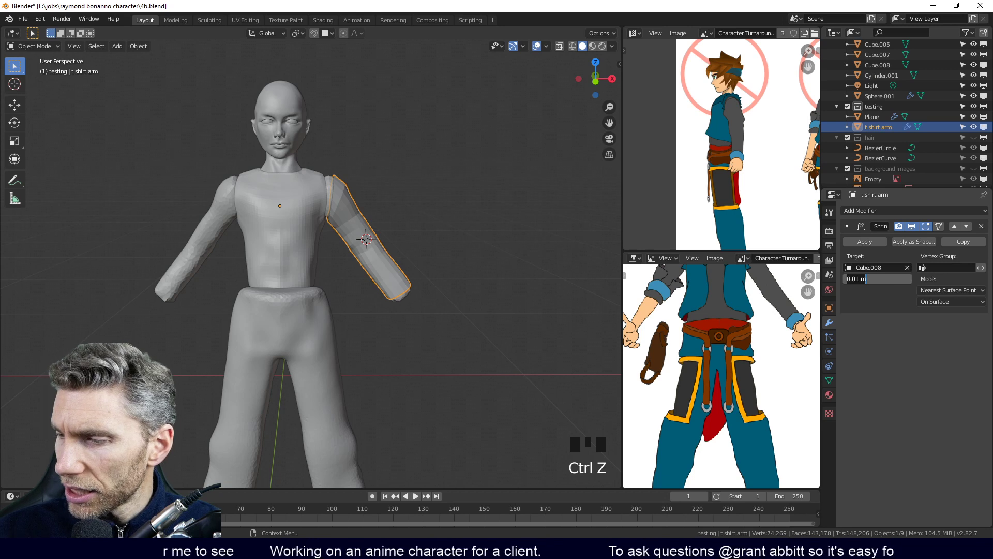
click(861, 279)
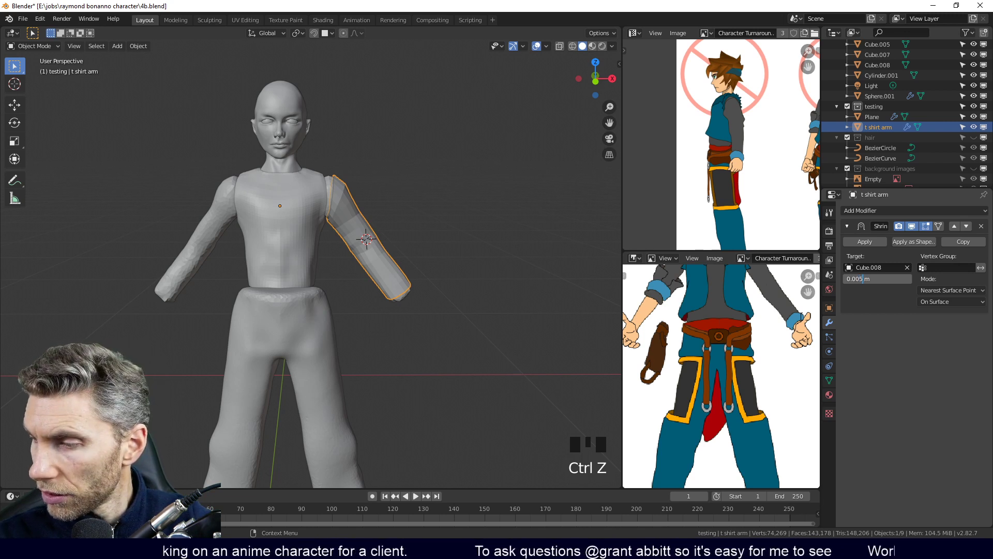
key(Return)
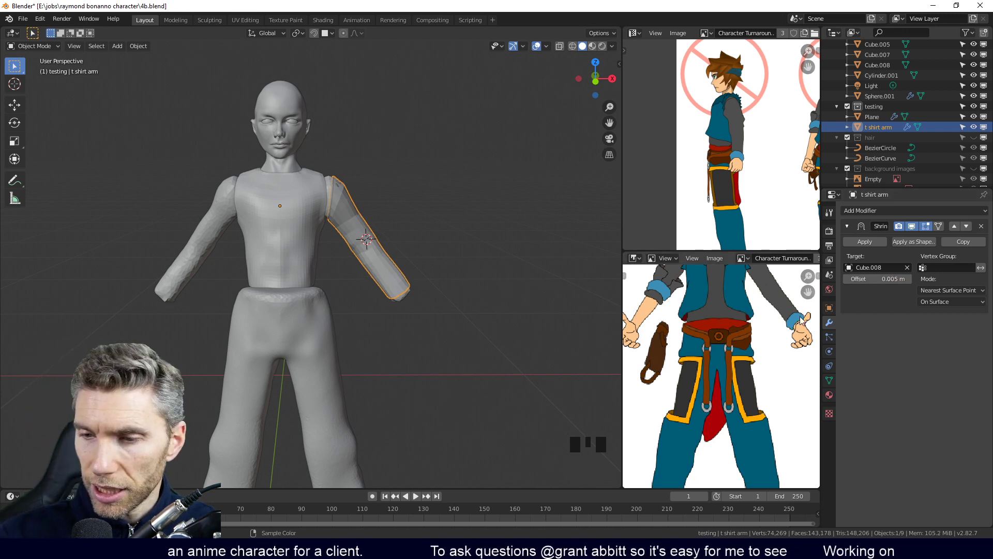
click(898, 279)
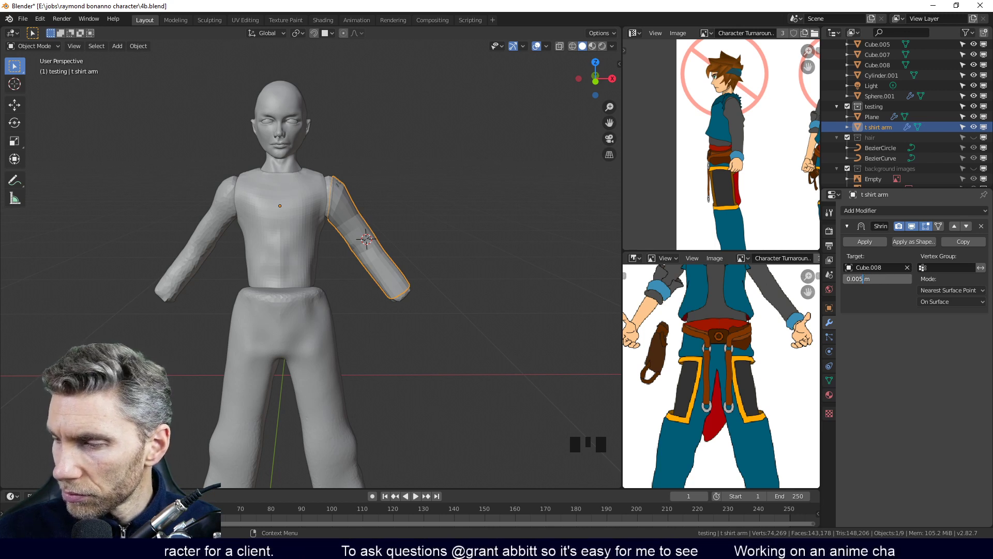
text(1)
key(Return)
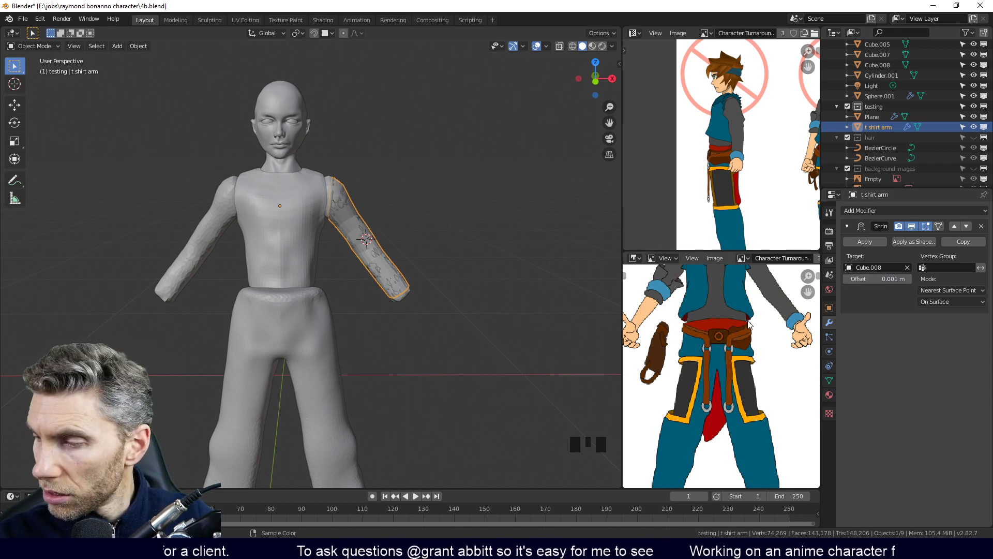
ctrl+middle_drag(418, 290, 423, 231)
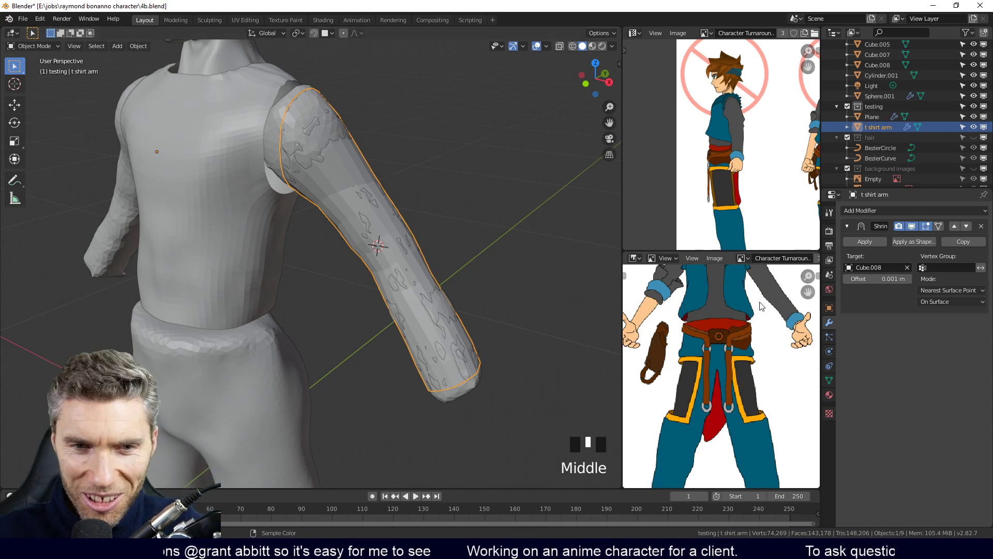
Apply the Shrinkwrap modifier to the sleeve and check the resulting mesh in Edit Mode
click(874, 243)
key(Tab)
middle_drag(496, 248, 473, 240)
key(Tab)
Hide the body object Cube.008 underneath the shirt and sleeve
click(350, 102)
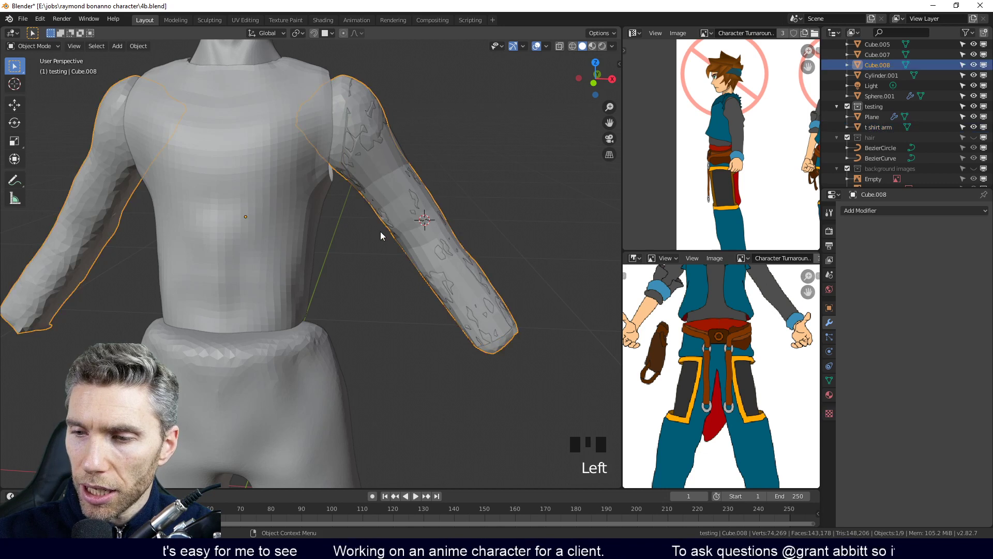
key(h)
middle_drag(381, 228, 319, 200)
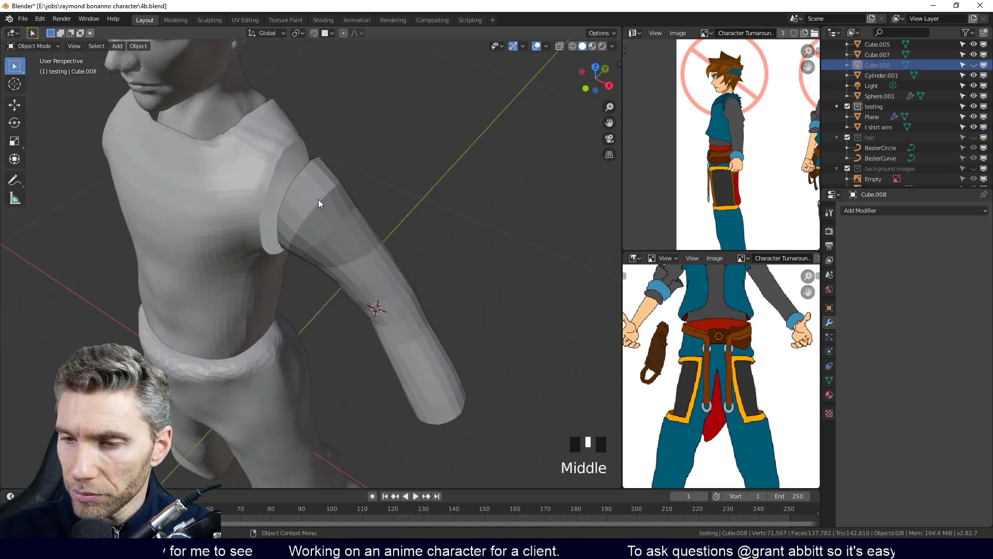
Join the sleeve into the shirt's torso mesh, keeping the torso as the active object
click(318, 202)
shift+click(270, 151)
middle_drag(284, 150, 337, 79)
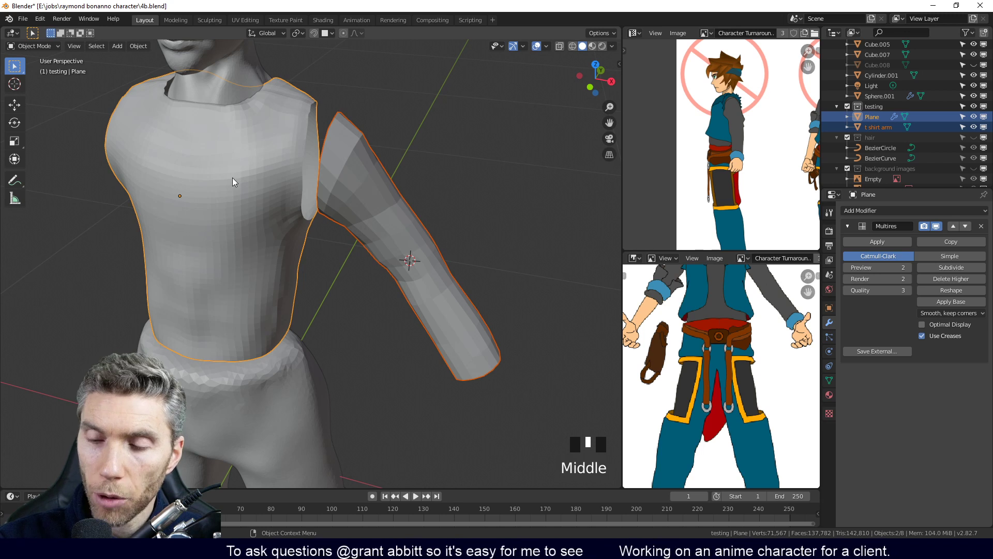
middle_drag(192, 199, 339, 210)
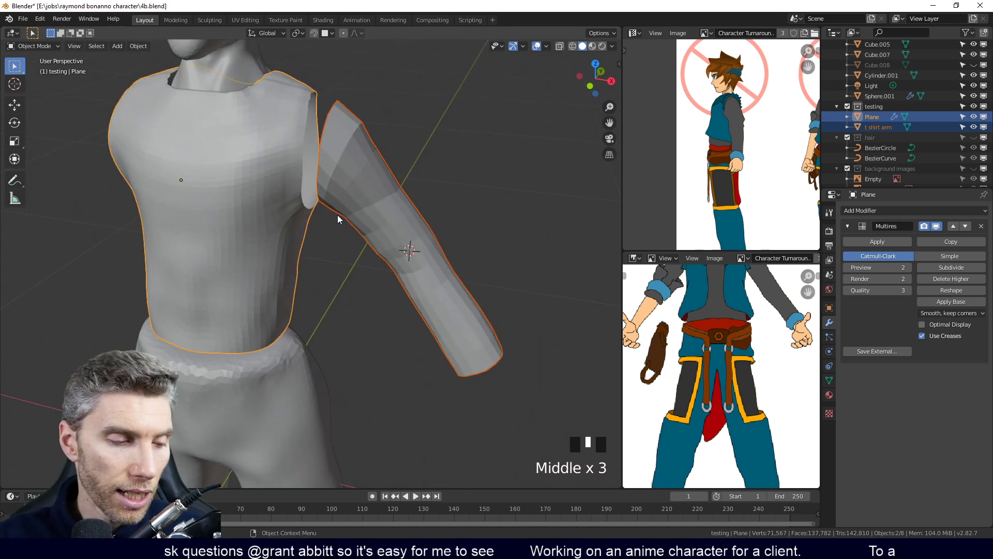
key(ctrl+j)
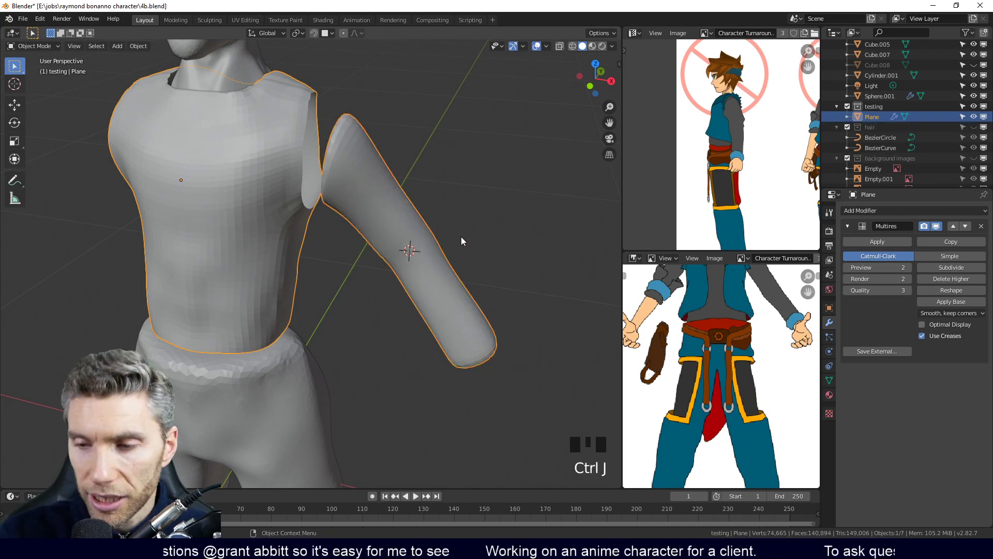
Delete the cap faces closing the sleeve's wrist end and shoulder end
middle_drag(514, 310, 479, 355)
middle_drag(465, 316, 415, 298)
key(Tab)
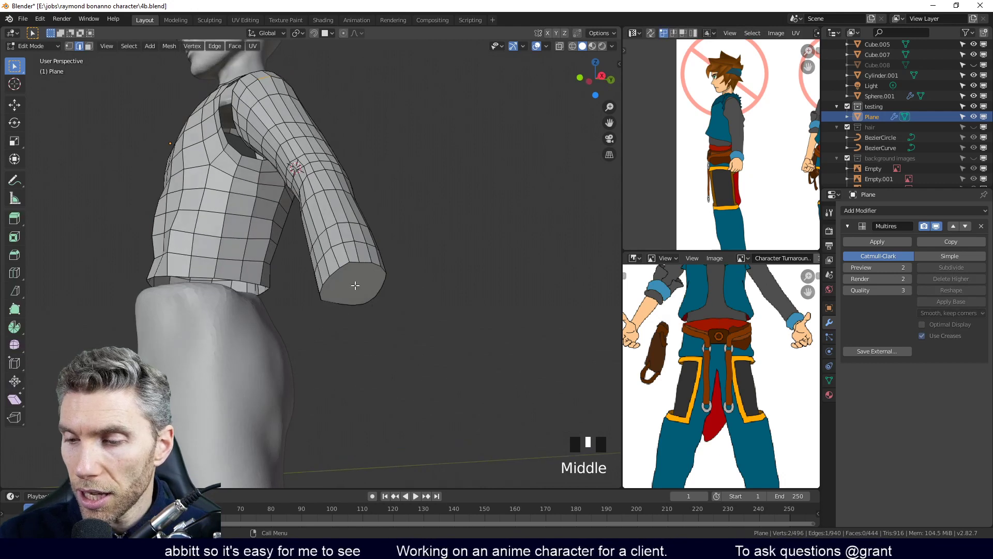
key(3)
click(362, 282)
key(x)
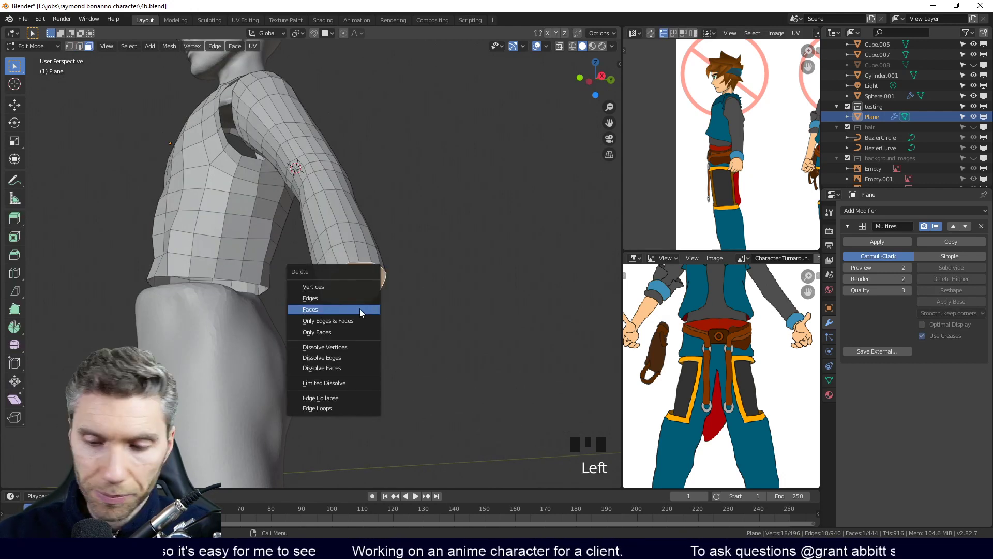
click(344, 309)
middle_drag(344, 313, 364, 247)
click(372, 192)
key(Delete)
click(377, 211)
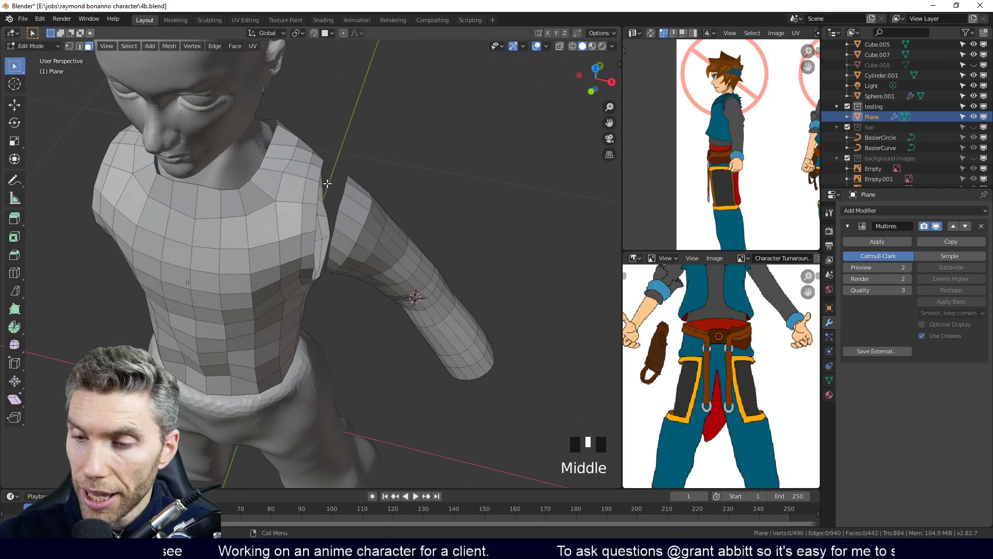
Bridge the shirt's armhole edge loop to the sleeve's shoulder edge loop and check the joined shape in Object Mode
key(2)
middle_drag(321, 176, 341, 170)
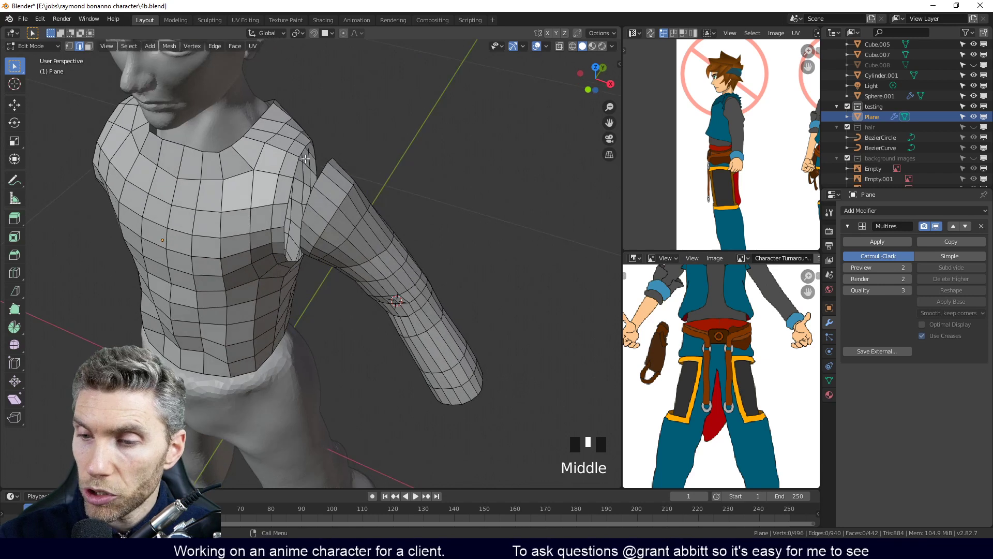
alt+click(306, 144)
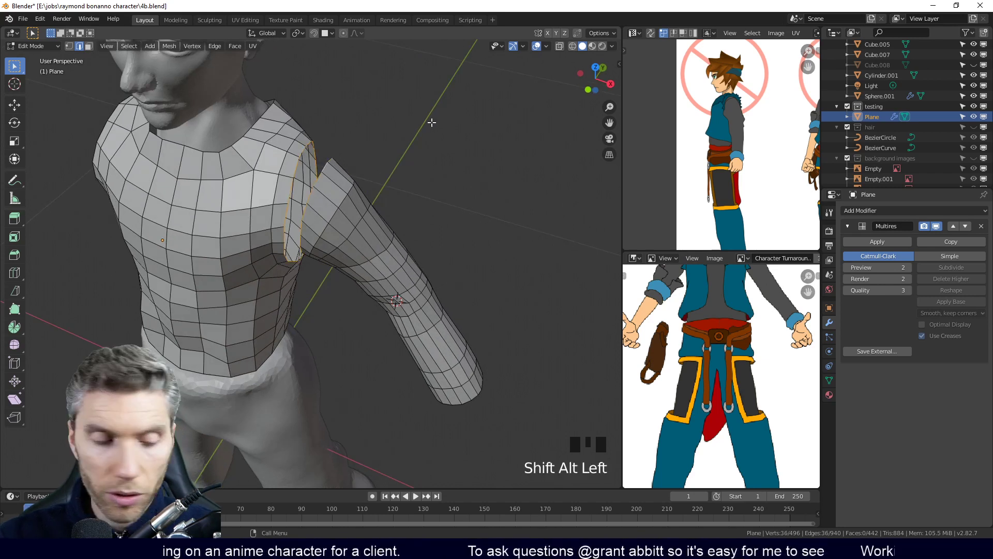
key(ctrl+e)
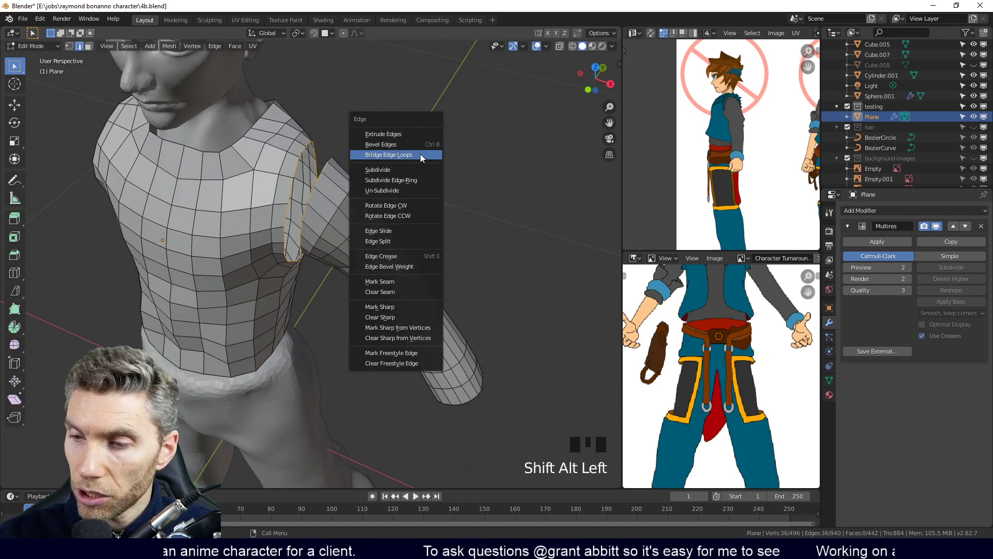
click(422, 157)
middle_drag(444, 217, 414, 304)
key(Tab)
ctrl+middle_drag(423, 287, 328, 258)
key(Tab)
key(Tab)
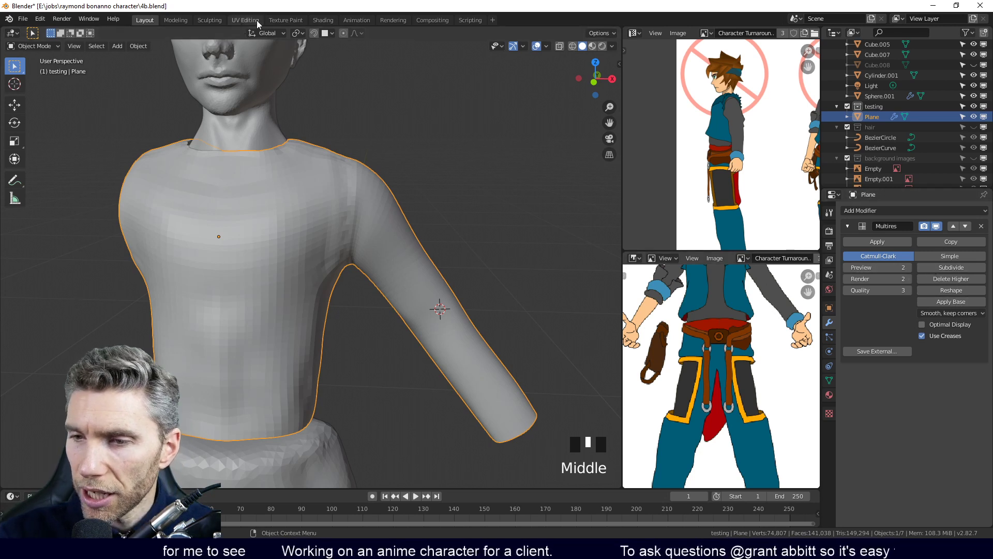
Switch to the Sculpting workspace and smooth the shoulder seam where the sleeve joins the torso
click(217, 20)
middle_drag(470, 222, 424, 181)
mouse_move(424, 181)
shift+mouse_down()
mouse_move(399, 195)
mouse_move(441, 147)
shift+mouse_up()
middle_drag(441, 147, 377, 195)
shift+drag(377, 195, 353, 286)
middle_drag(353, 287, 321, 279)
shift+drag(320, 280, 266, 270)
mouse_move(266, 271)
middle_down()
mouse_move(484, 261)
mouse_move(436, 344)
mouse_move(421, 300)
mouse_move(364, 375)
middle_up()
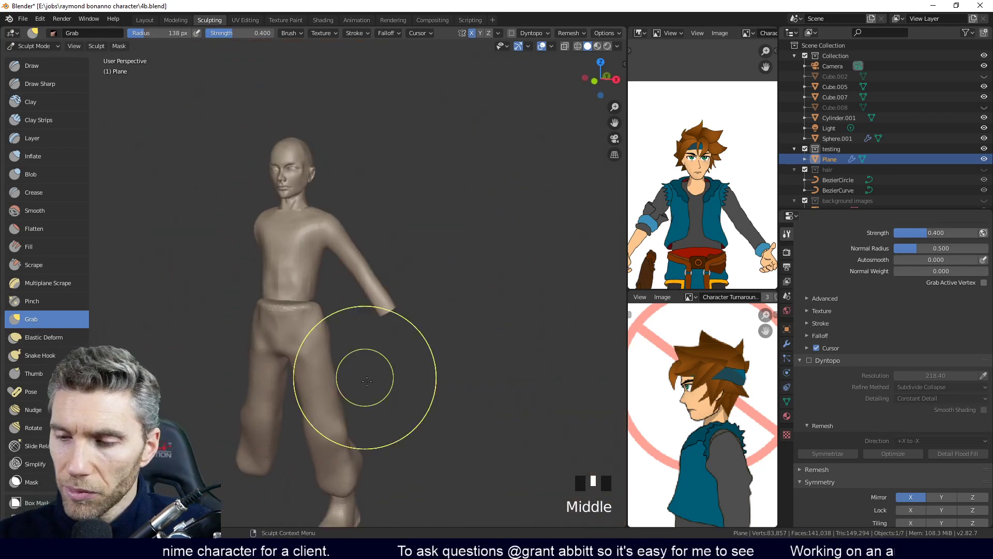
Compare the shirt's sleeve and shoulder with the front and side views of the turnaround drawing
mouse_move(438, 319)
middle_down()
mouse_move(435, 261)
mouse_move(390, 287)
mouse_move(399, 321)
mouse_move(419, 339)
middle_up()
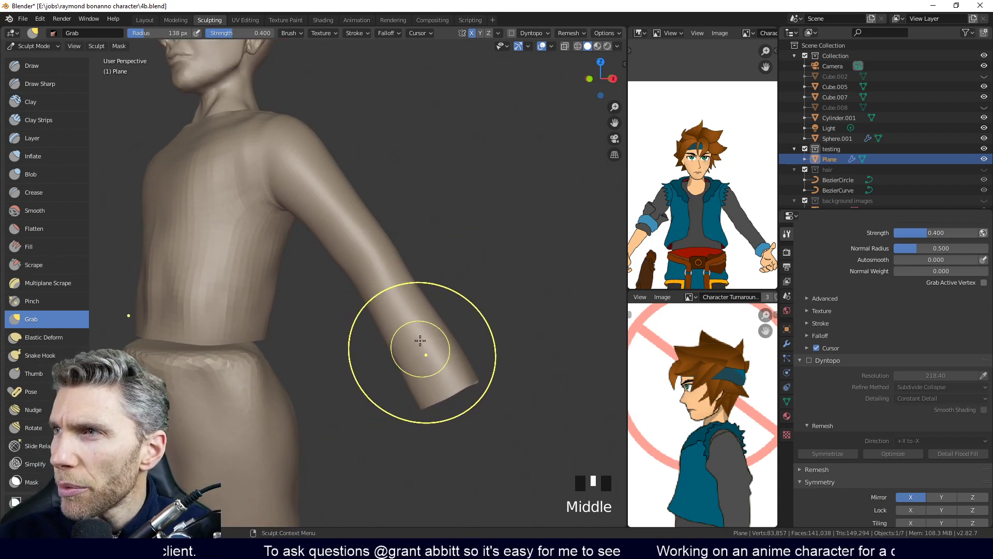
middle_drag(391, 270, 372, 288)
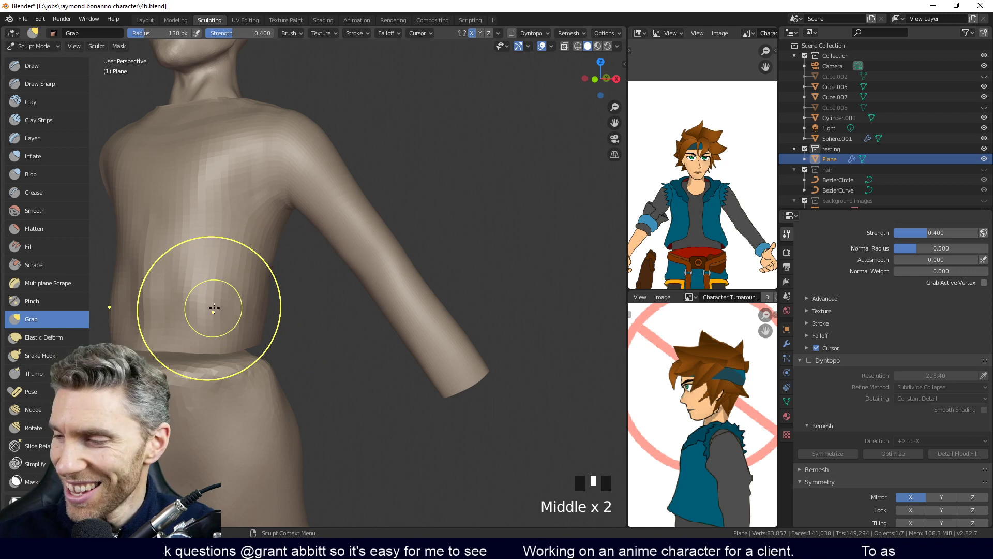
scroll(774, 96, up, 5)
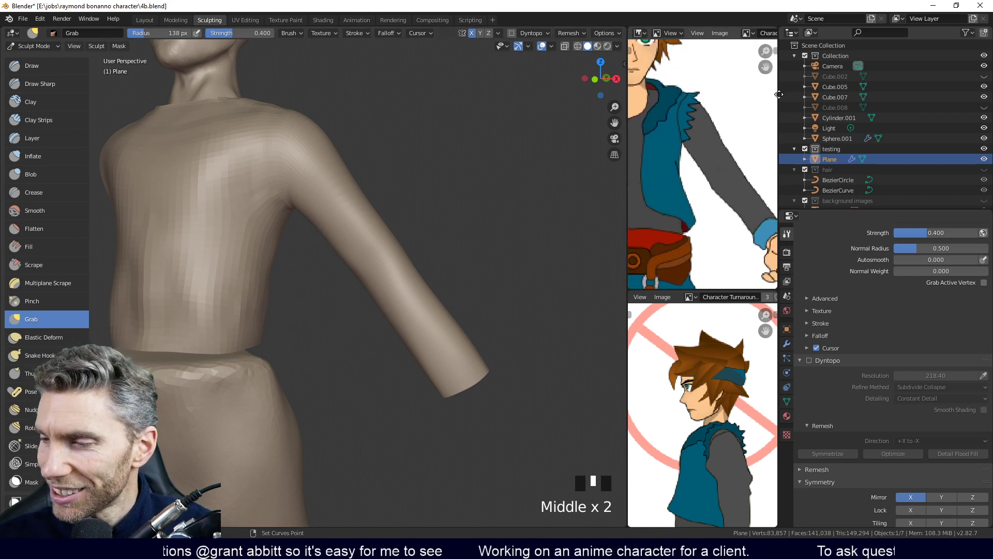
middle_drag(737, 469, 720, 353)
mouse_move(399, 266)
middle_down()
mouse_move(361, 259)
mouse_move(412, 276)
middle_up()
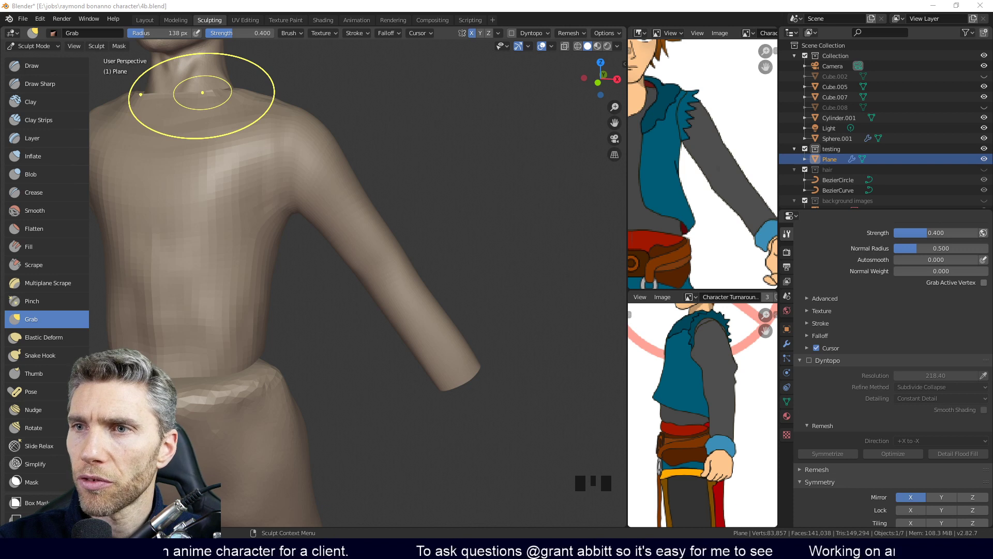
Bring up the reference image board and examine the shoulder anatomy photos
right_drag(287, 0, 328, 319)
middle_drag(319, 162, 354, 290)
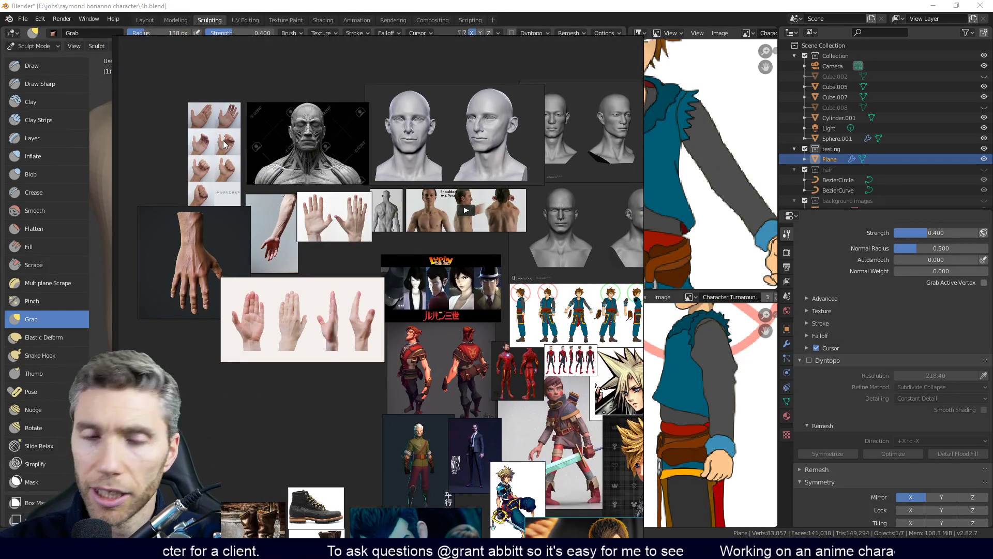
middle_drag(400, 187, 320, 211)
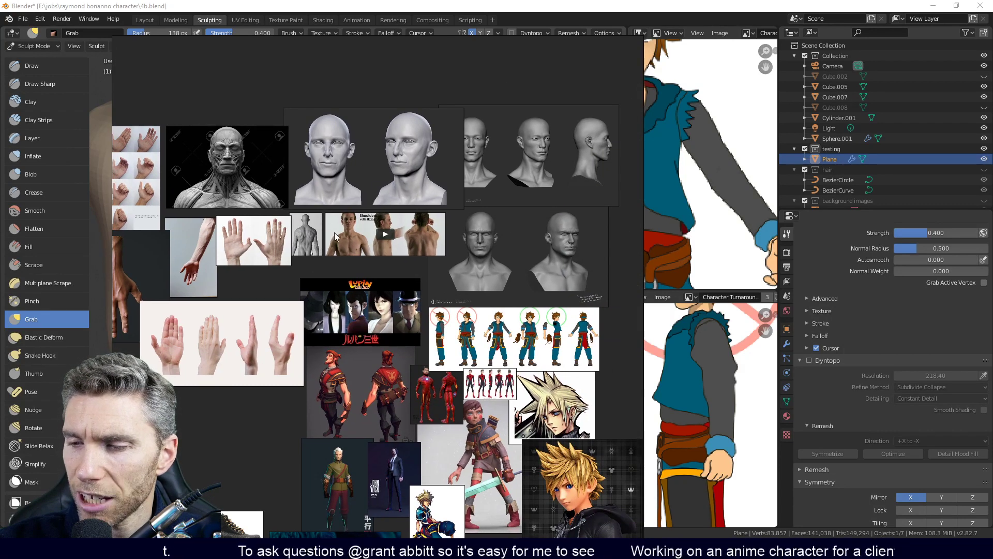
scroll(374, 248, up, 5)
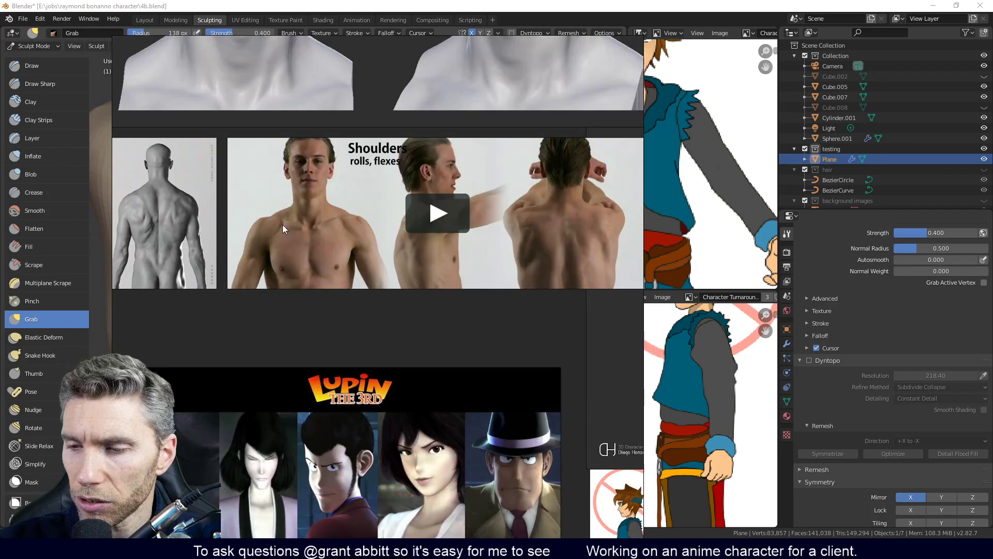
scroll(147, 195, down, 5)
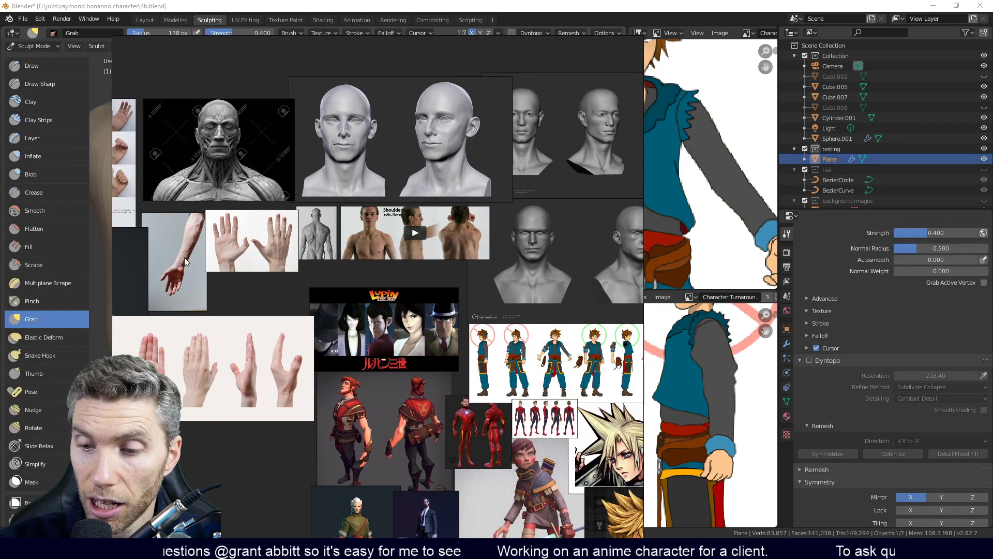
Examine the stylised character references on the board, down to the close-up of the figure in the red jacket
middle_drag(468, 353, 436, 207)
middle_drag(540, 345, 443, 309)
scroll(441, 305, up, 1)
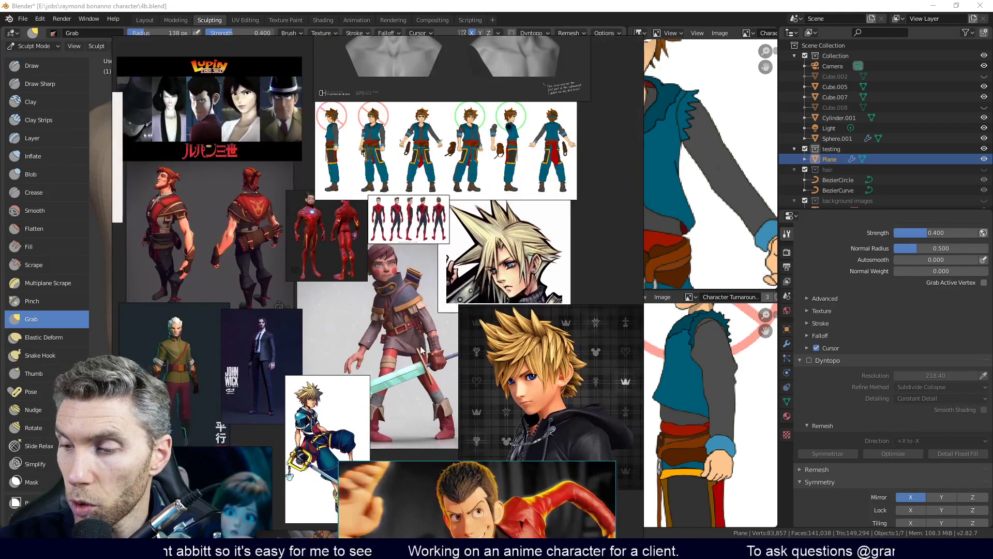
middle_drag(420, 346, 420, 215)
middle_drag(463, 371, 421, 286)
scroll(419, 306, up, 3)
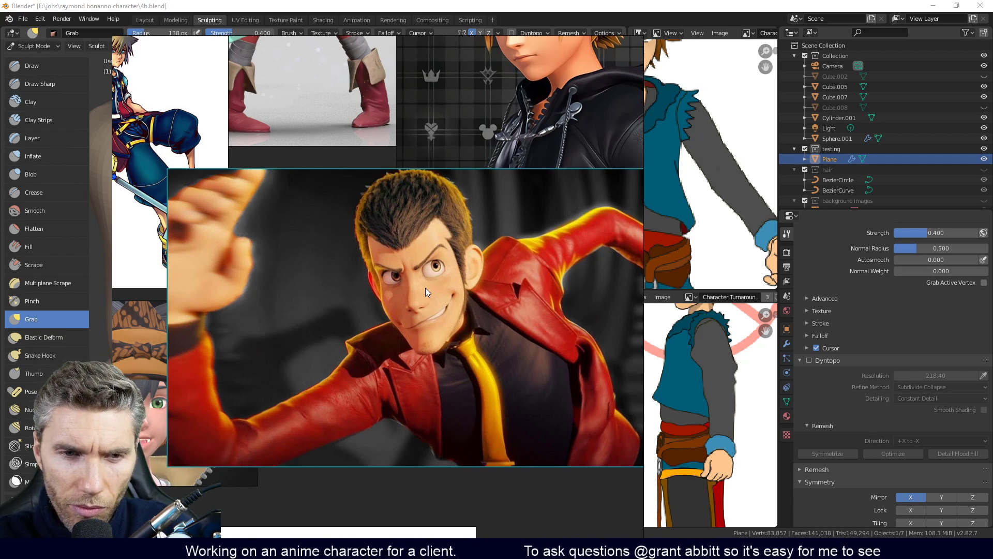
middle_drag(399, 321, 480, 327)
middle_drag(290, 329, 516, 338)
middle_drag(347, 335, 458, 335)
Examine the boot and belt photos on the reference board
scroll(457, 335, down, 6)
mouse_move(396, 372)
middle_down()
mouse_move(412, 306)
mouse_move(435, 301)
middle_up()
scroll(369, 325, up, 5)
middle_drag(370, 326, 416, 278)
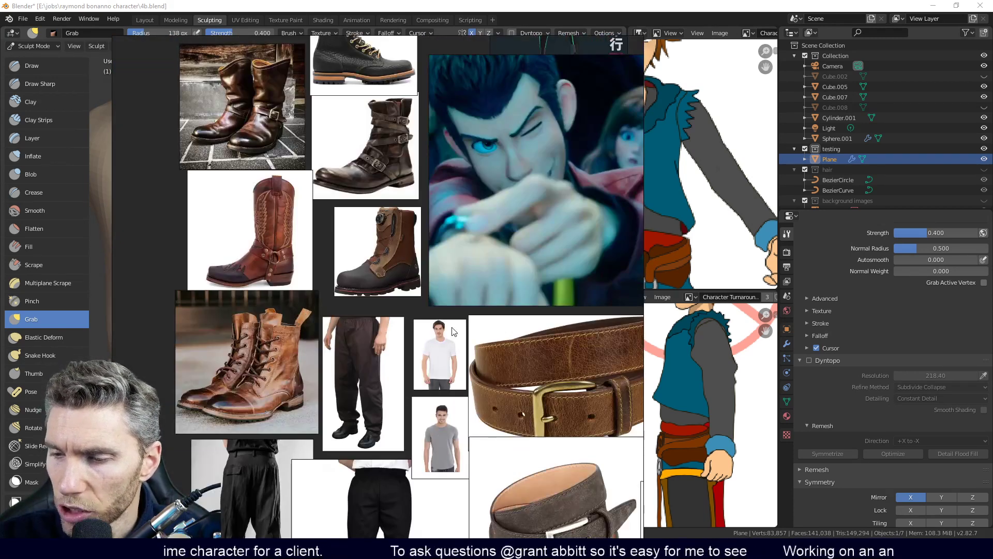
middle_drag(452, 326, 341, 170)
middle_drag(443, 308, 368, 278)
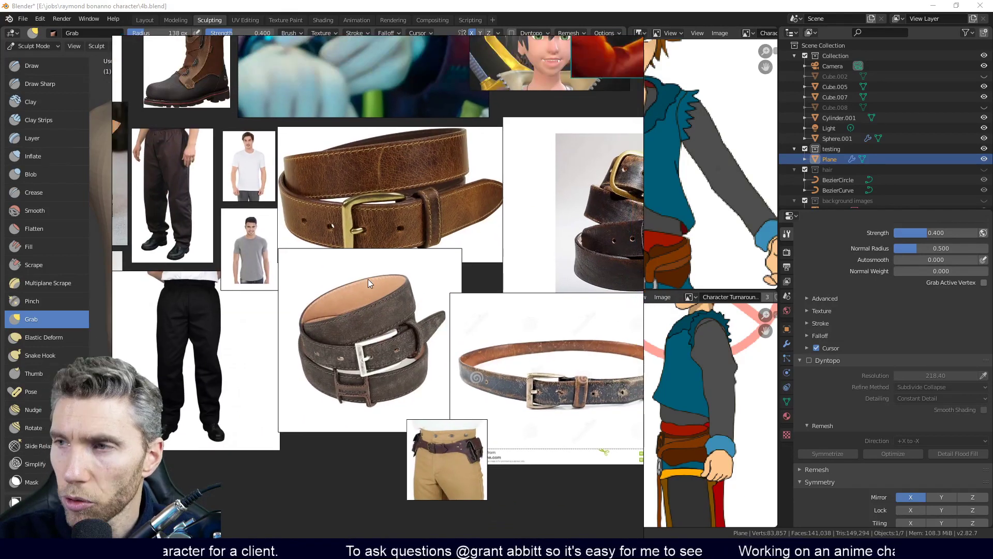
Examine the fabric folds in the trouser and T-shirt photos on the reference board
mouse_move(288, 310)
middle_down()
mouse_move(376, 322)
mouse_move(410, 344)
middle_up()
scroll(334, 280, up, 7)
middle_drag(343, 366, 357, 182)
middle_drag(393, 146, 420, 316)
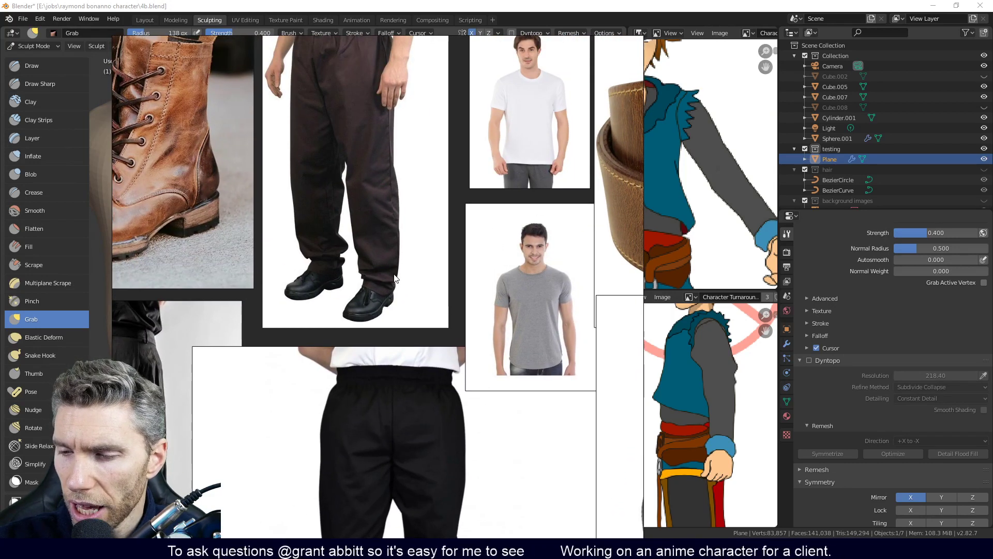
scroll(402, 341, down, 2)
middle_drag(356, 338, 402, 201)
middle_drag(372, 286, 435, 273)
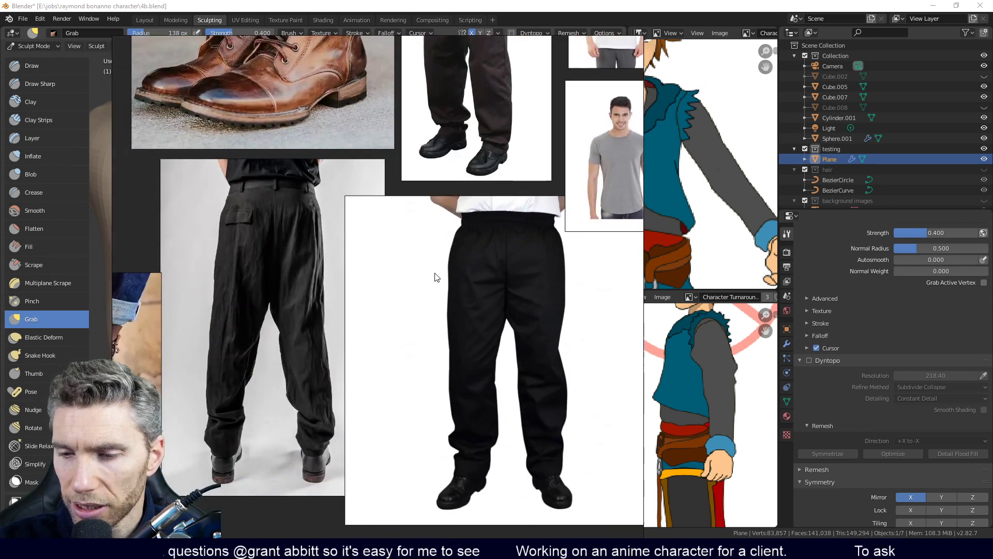
scroll(429, 365, down, 2)
mouse_move(421, 370)
middle_down()
mouse_move(339, 373)
mouse_move(427, 384)
middle_up()
middle_drag(379, 198, 402, 310)
middle_drag(476, 245, 305, 219)
middle_drag(444, 269, 405, 229)
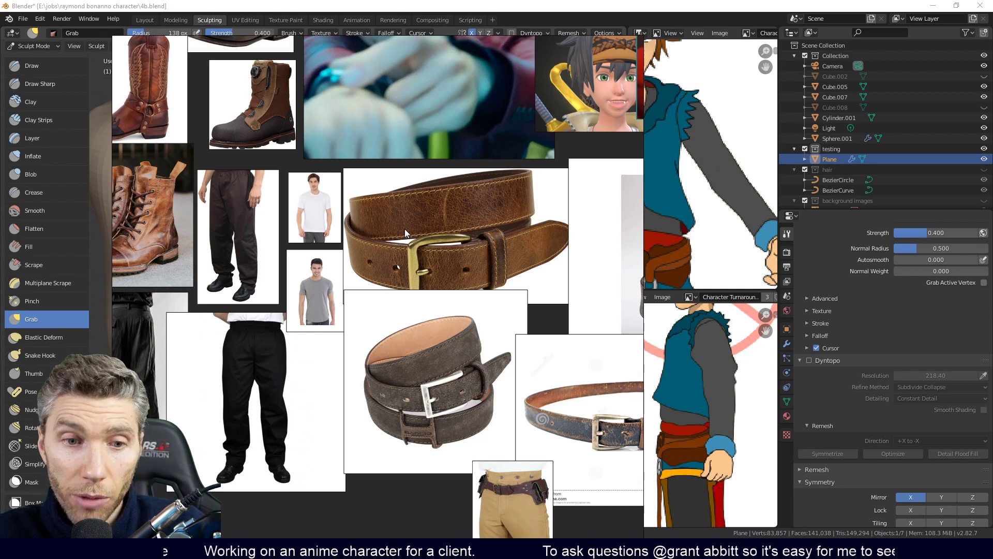
Return to the red jacket character reference and examine how its clothing is stylised
scroll(615, 186, down, 5)
middle_drag(616, 184, 426, 317)
scroll(566, 254, up, 6)
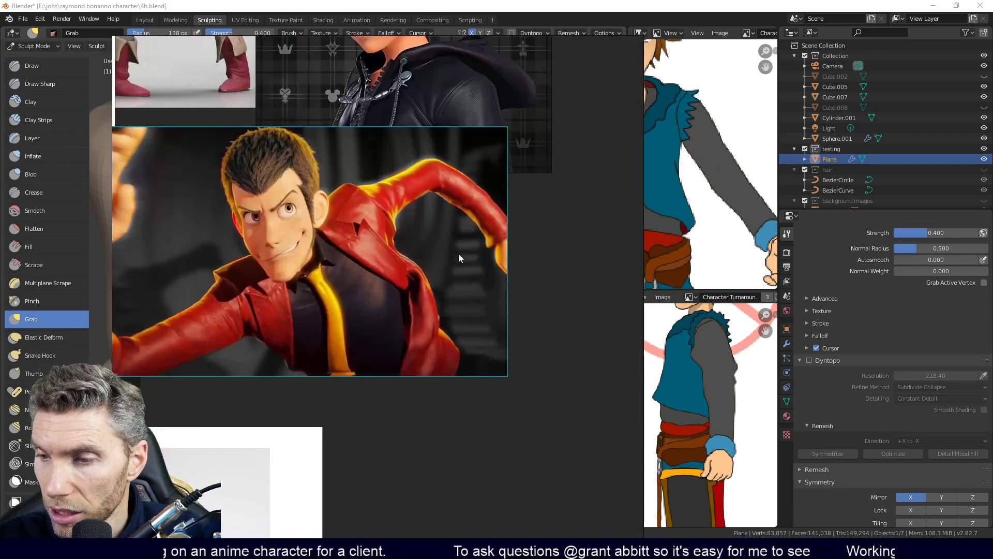
Take a last look at the red jacket reference, then move the reference board off the 3D viewport
middle_drag(458, 253, 496, 265)
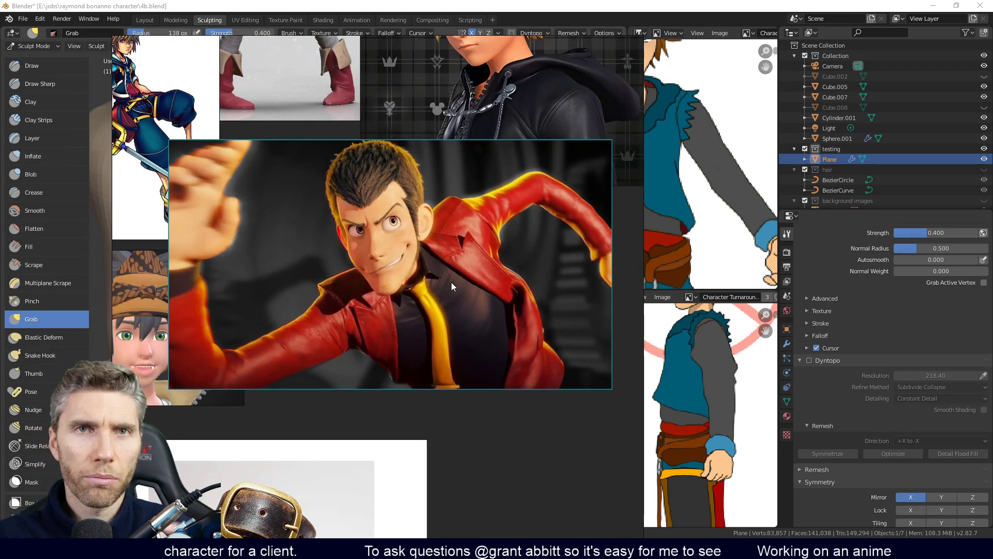
scroll(399, 286, down, 2)
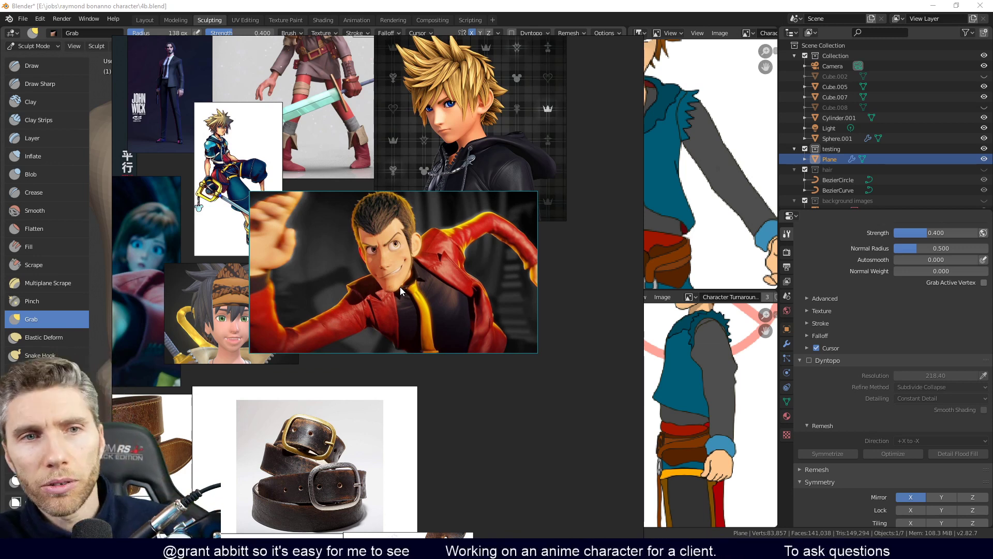
mouse_move(470, 344)
right_down()
mouse_move(398, 4)
mouse_move(376, 0)
right_up()
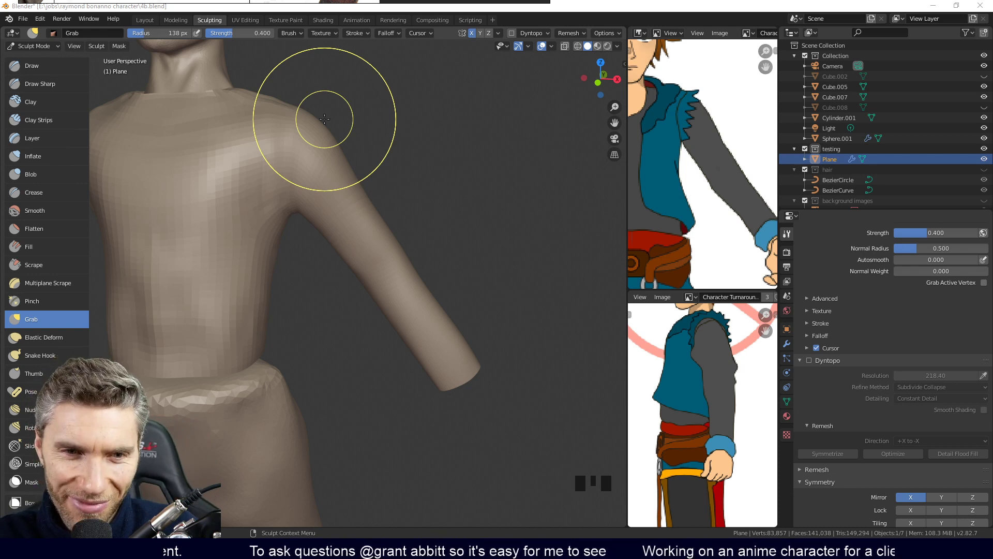
Examine the shirt's base mesh topology and Multires modifier, and how the shirt sits with the trousers on the figure
scroll(344, 233, down, 2)
mouse_move(344, 244)
middle_down()
mouse_move(346, 272)
mouse_move(399, 299)
mouse_move(377, 287)
mouse_move(346, 293)
mouse_move(396, 296)
mouse_move(351, 248)
middle_up()
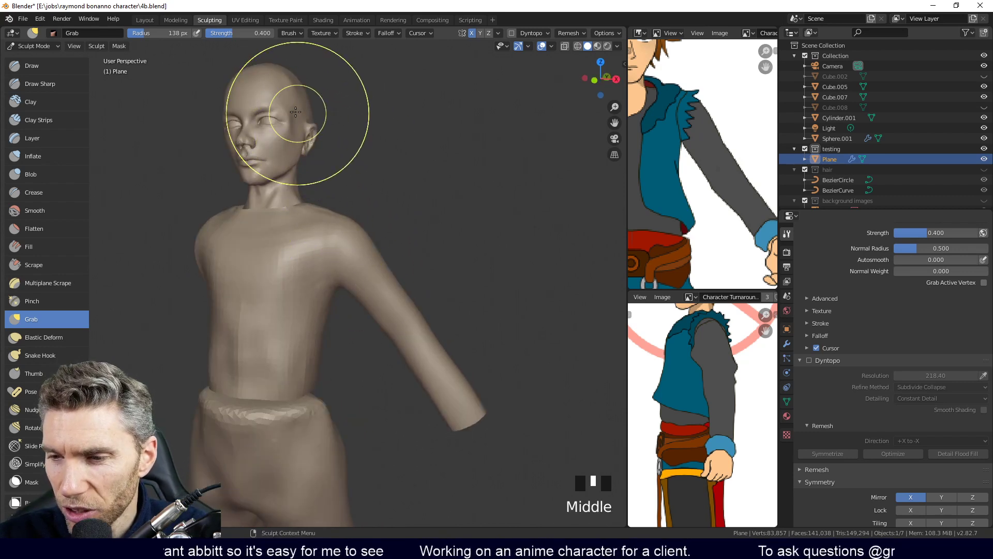
mouse_move(296, 135)
middle_down()
mouse_move(324, 166)
mouse_move(334, 160)
mouse_move(325, 150)
mouse_move(334, 162)
middle_up()
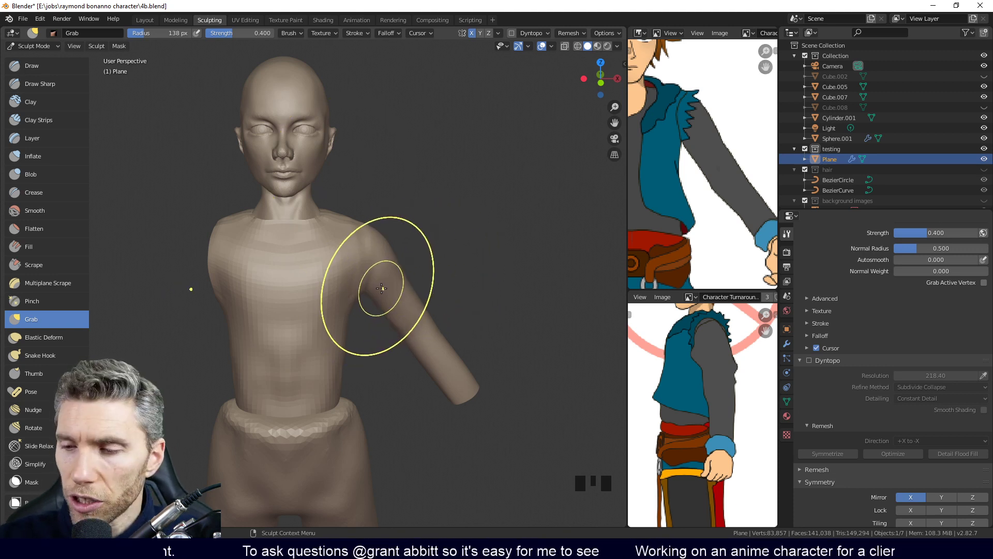
key(Tab)
mouse_move(381, 298)
middle_down()
mouse_move(365, 337)
mouse_move(376, 326)
mouse_move(364, 373)
mouse_move(388, 336)
mouse_move(374, 376)
middle_up()
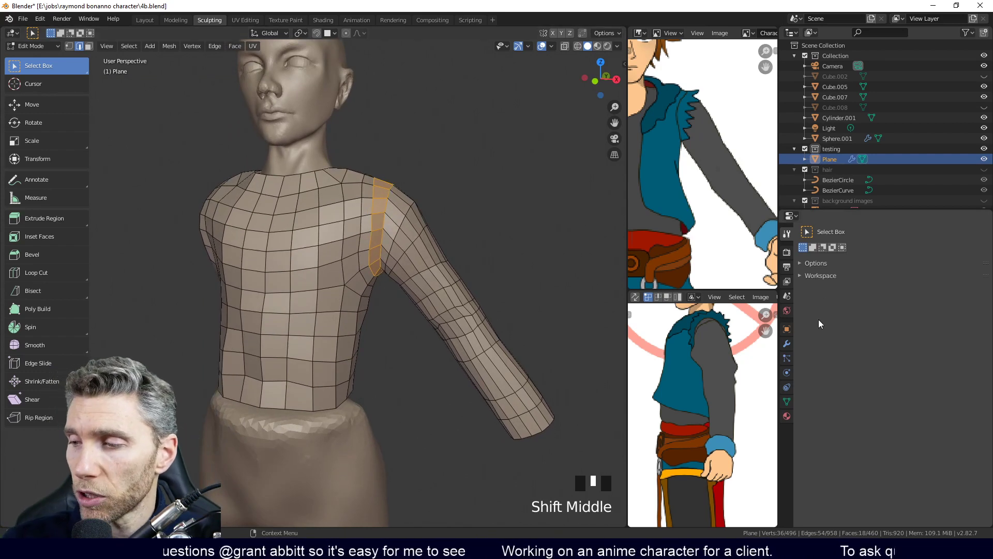
click(786, 344)
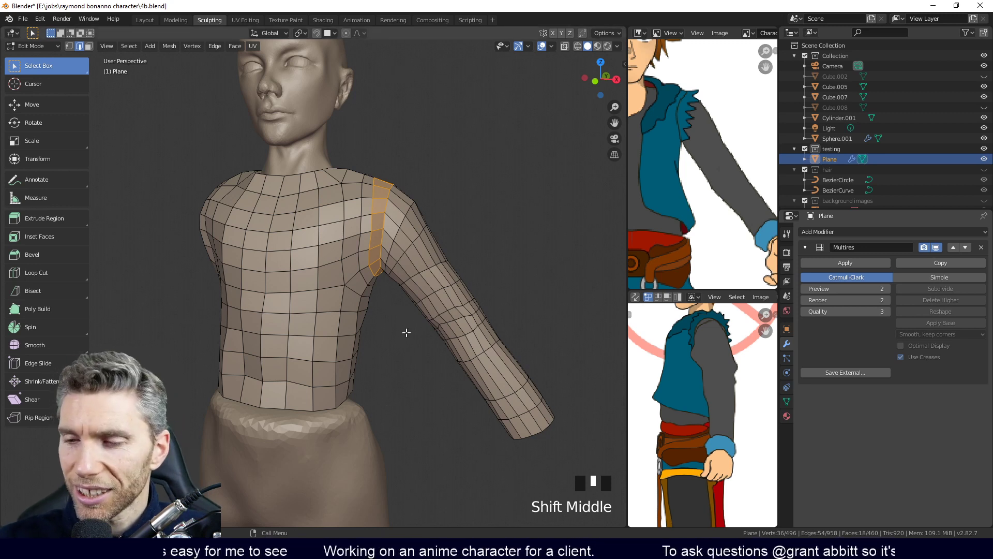
key(Tab)
mouse_move(417, 406)
ctrl+middle_down()
mouse_move(410, 426)
mouse_move(411, 331)
ctrl+middle_up()
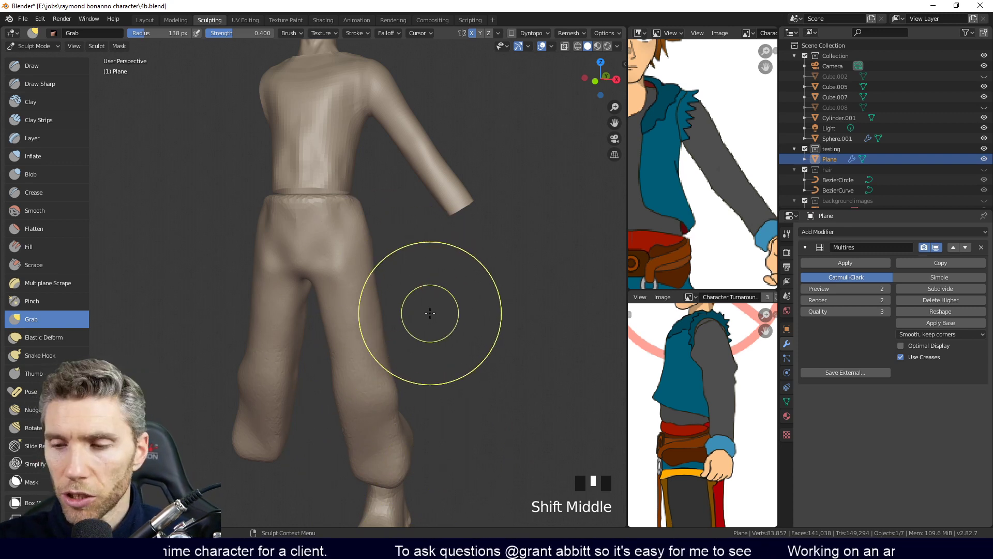
mouse_move(348, 348)
middle_down()
mouse_move(438, 231)
mouse_move(435, 321)
mouse_move(443, 284)
middle_up()
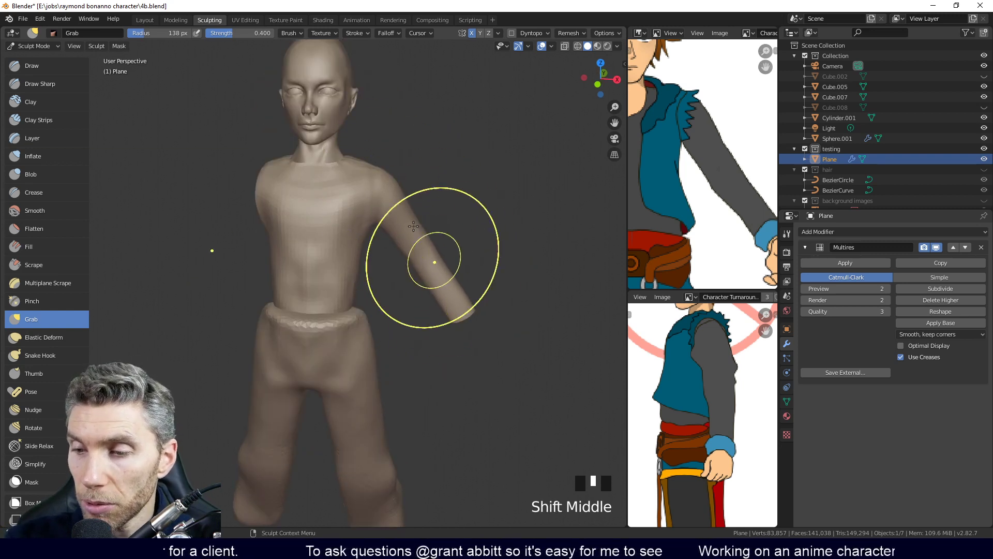
middle_drag(432, 375, 407, 362)
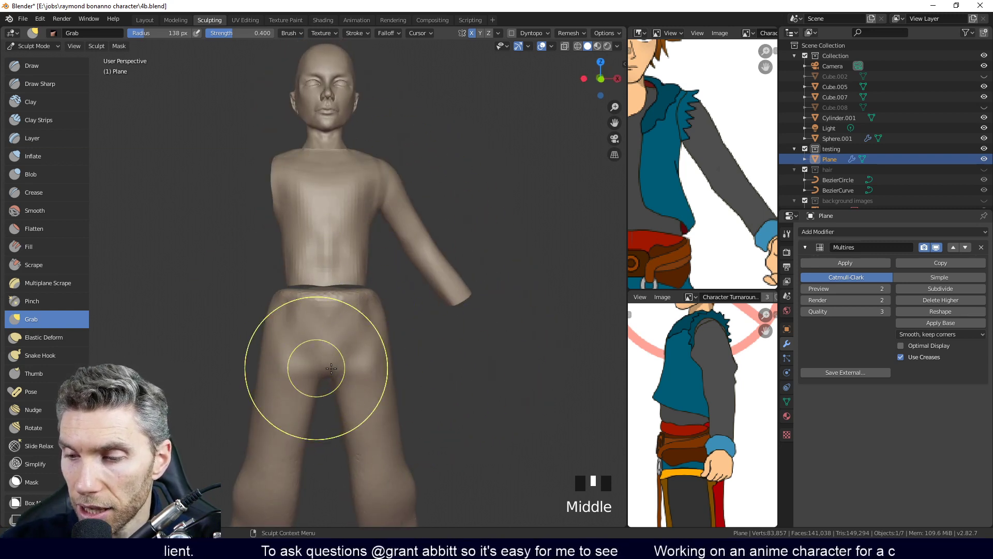
middle_drag(331, 369, 344, 393)
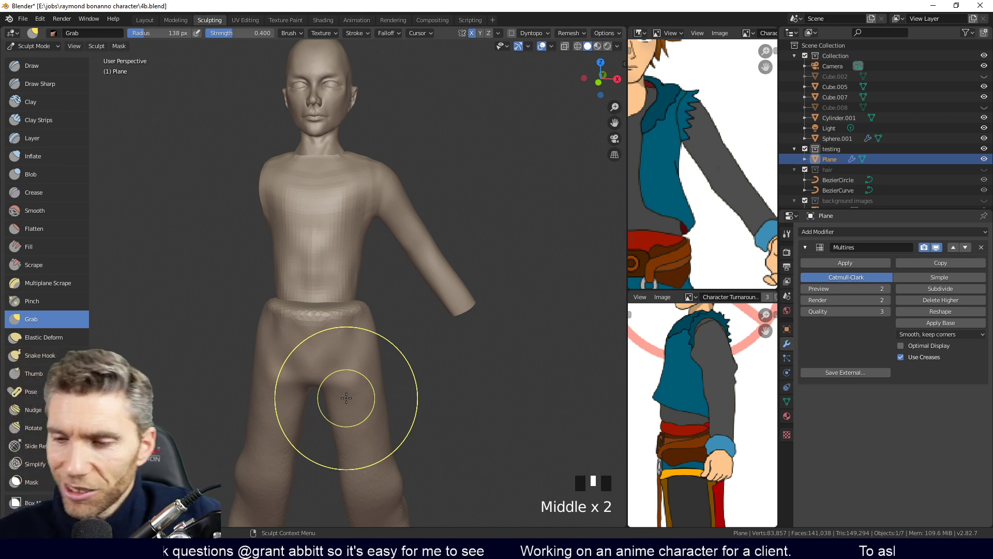
Switch to the Layout workspace and examine the sculpted trousers from waist to hem beside the shirt's mesh
click(145, 20)
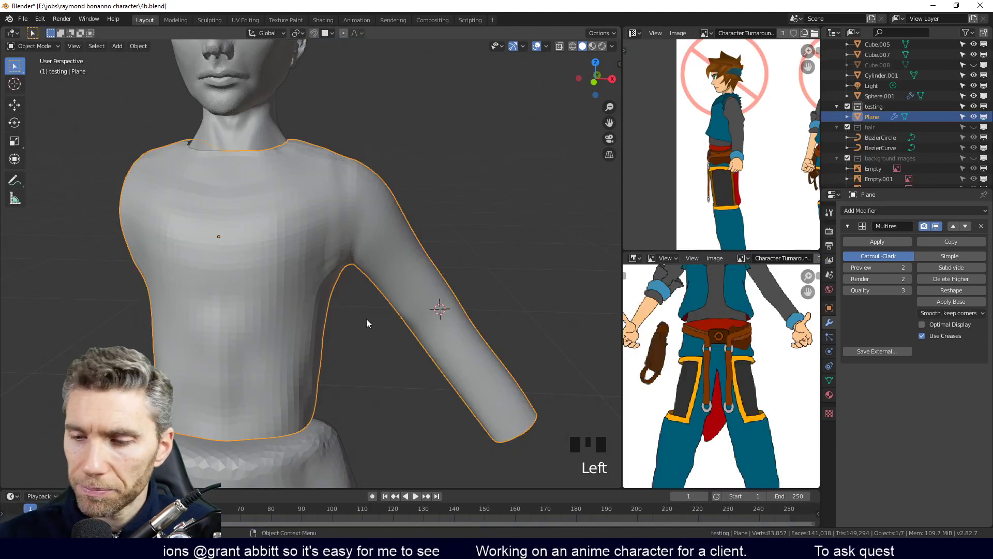
ctrl+middle_drag(383, 282, 370, 198)
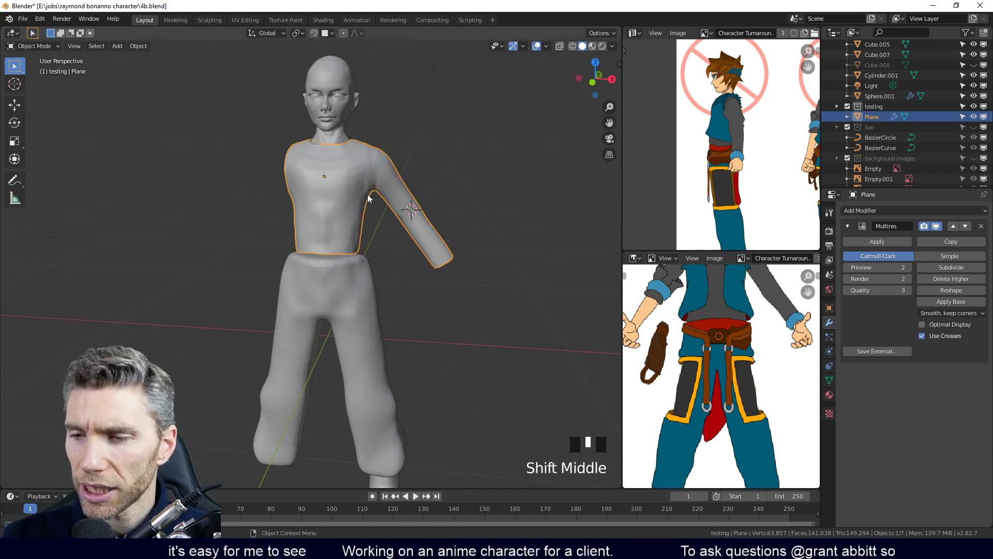
key(Tab)
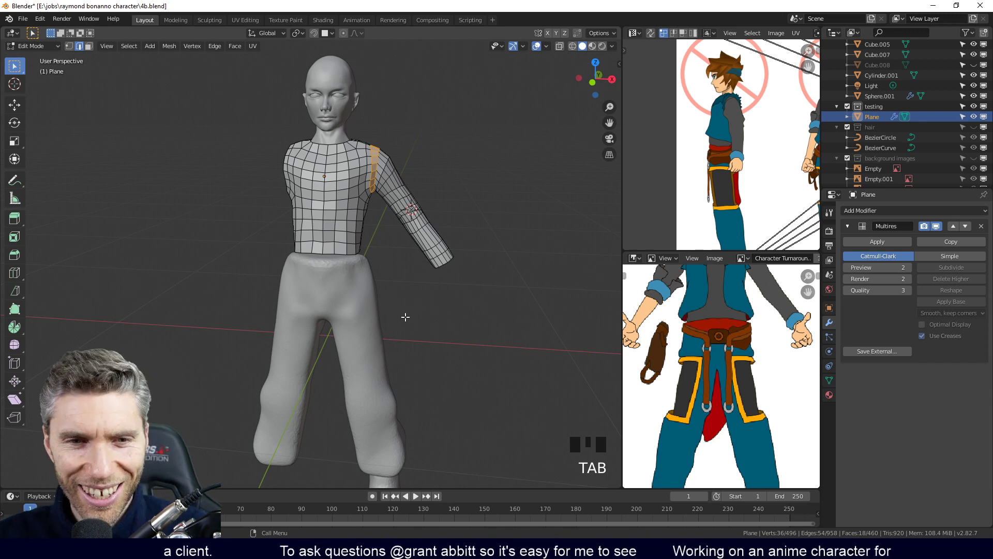
shift+middle_drag(402, 335, 409, 263)
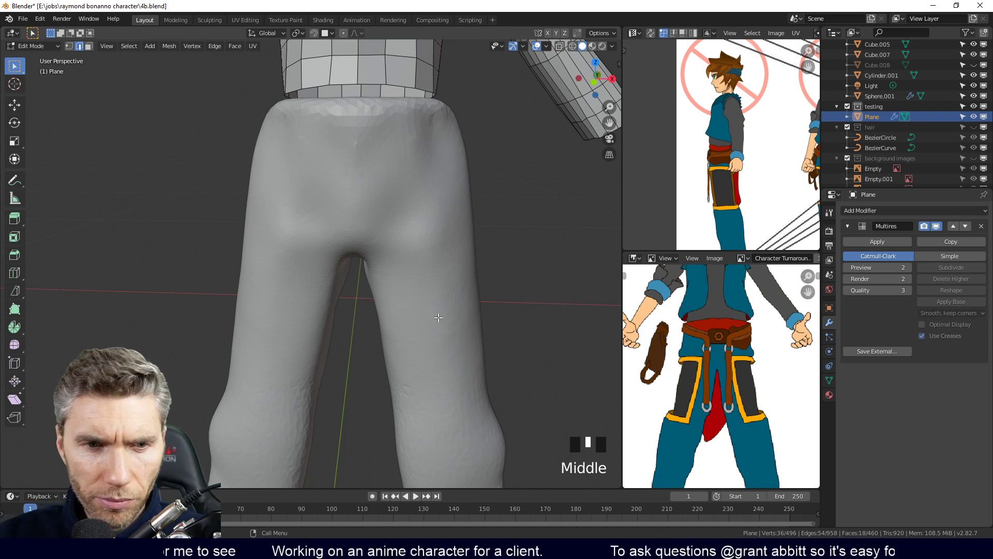
shift+middle_drag(436, 327, 426, 284)
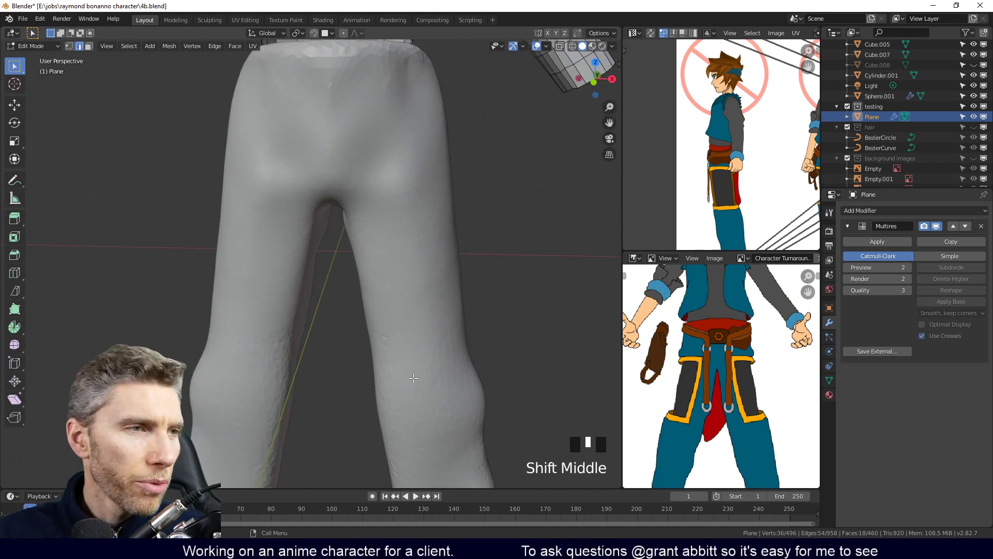
shift+middle_drag(442, 364, 442, 295)
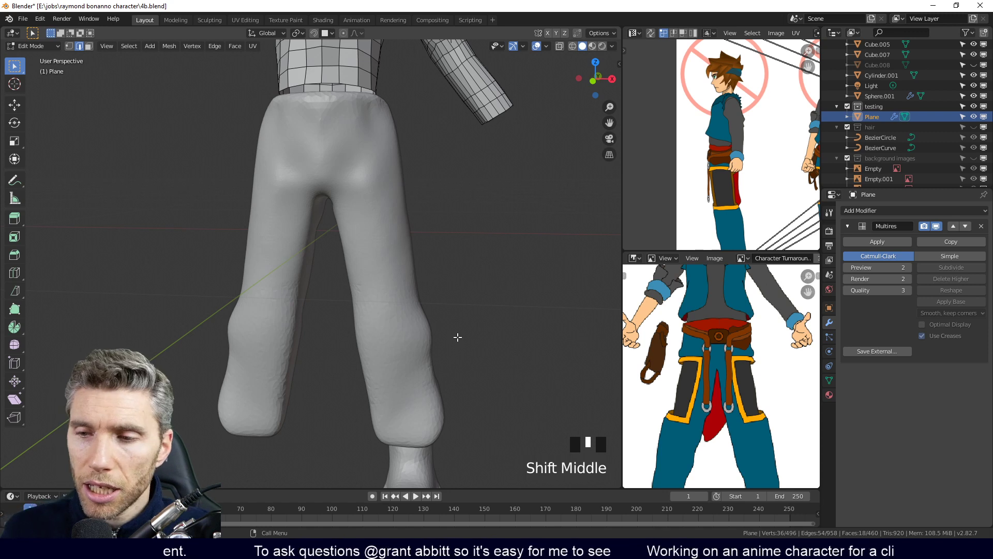
middle_drag(435, 239, 458, 253)
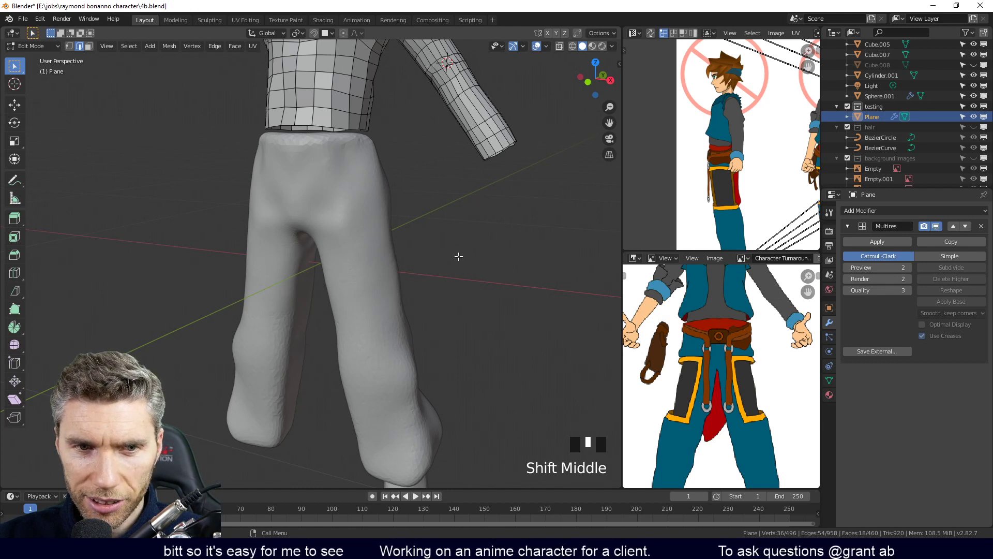
mouse_move(455, 262)
shift+middle_down()
mouse_move(445, 271)
mouse_move(458, 257)
mouse_move(463, 274)
shift+middle_up()
Leave the shirt's Edit Mode and duplicate the trousers object in place
key(Tab)
click(380, 160)
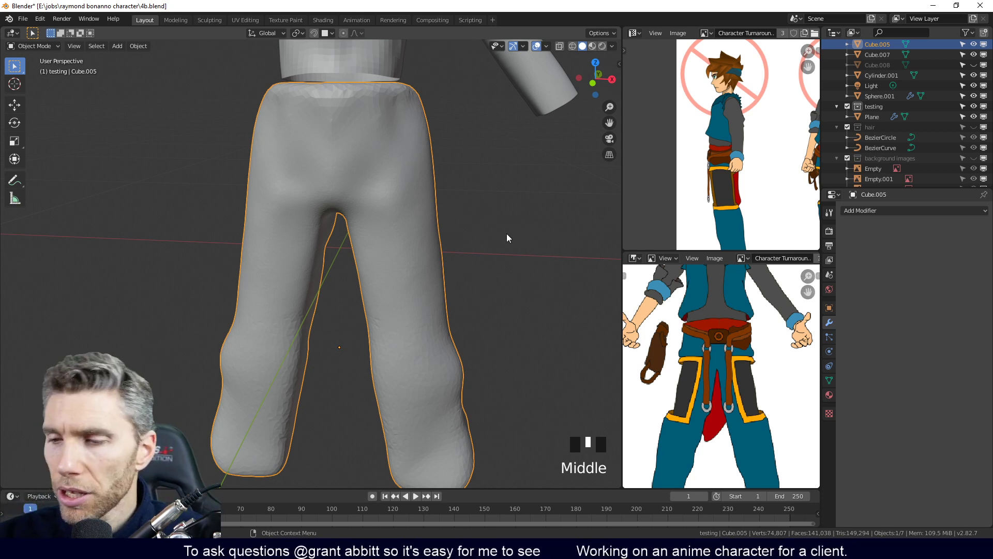
ctrl+middle_drag(500, 238, 389, 341)
middle_drag(475, 252, 412, 175)
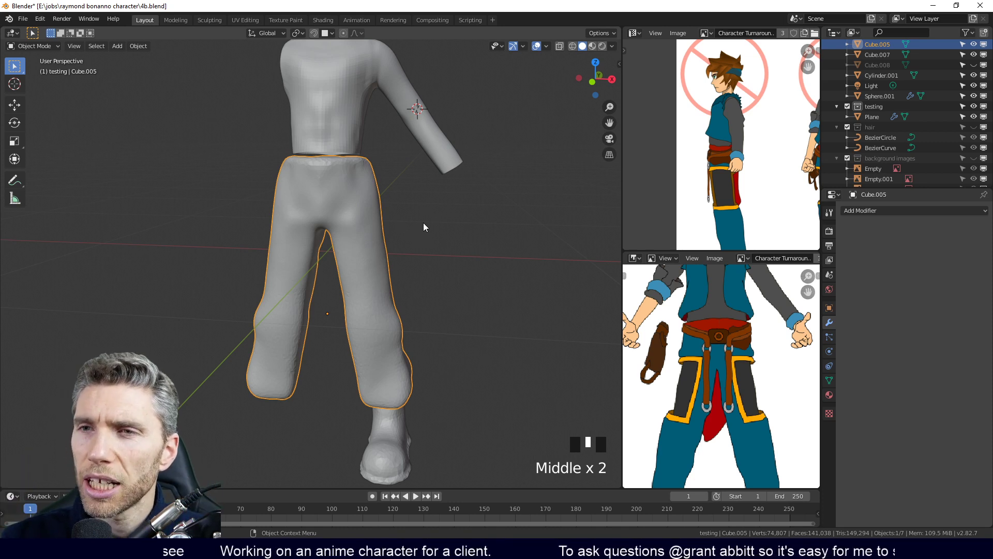
middle_drag(429, 236, 420, 267)
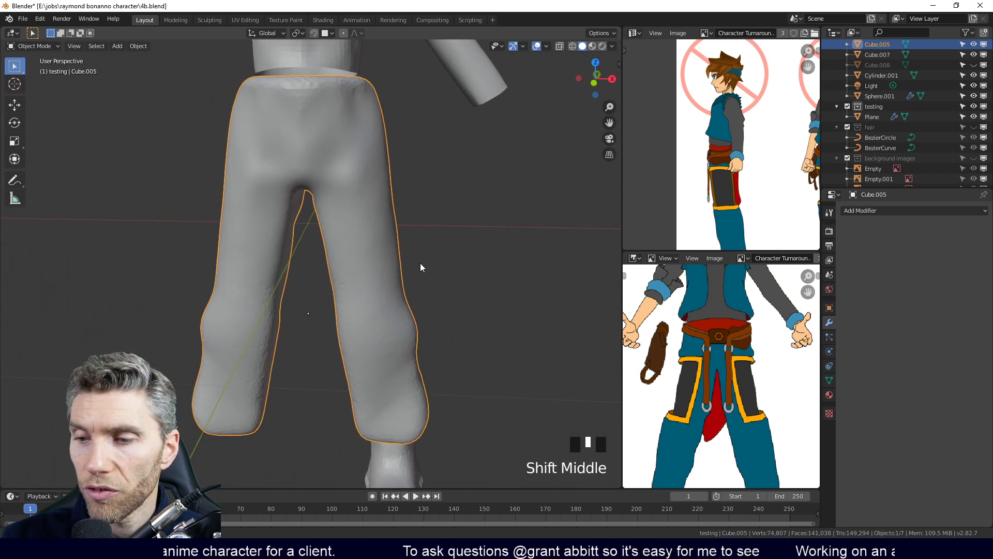
key(shift+d)
right_click(385, 267)
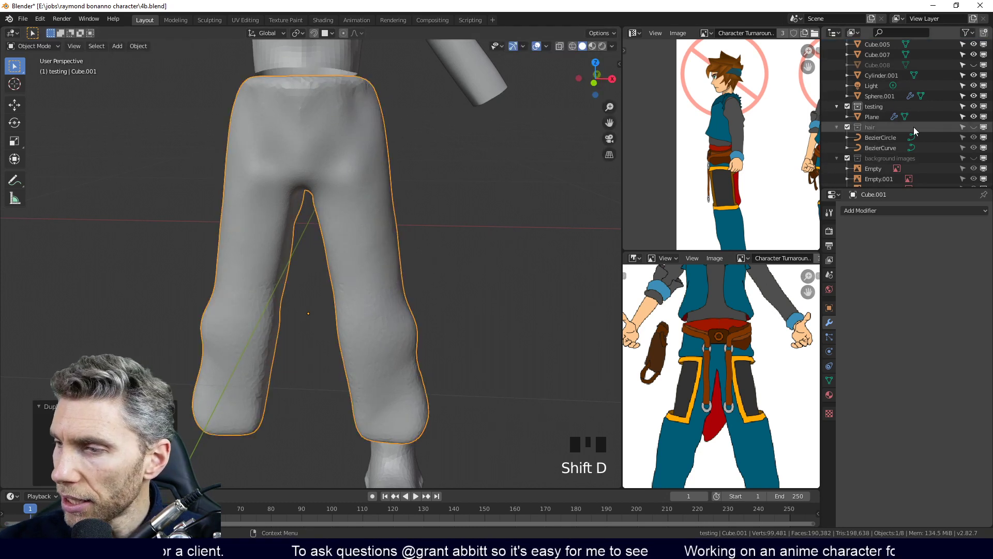
Rename the duplicated trousers object as "trousres 2 retopo"
scroll(919, 127, up, 5)
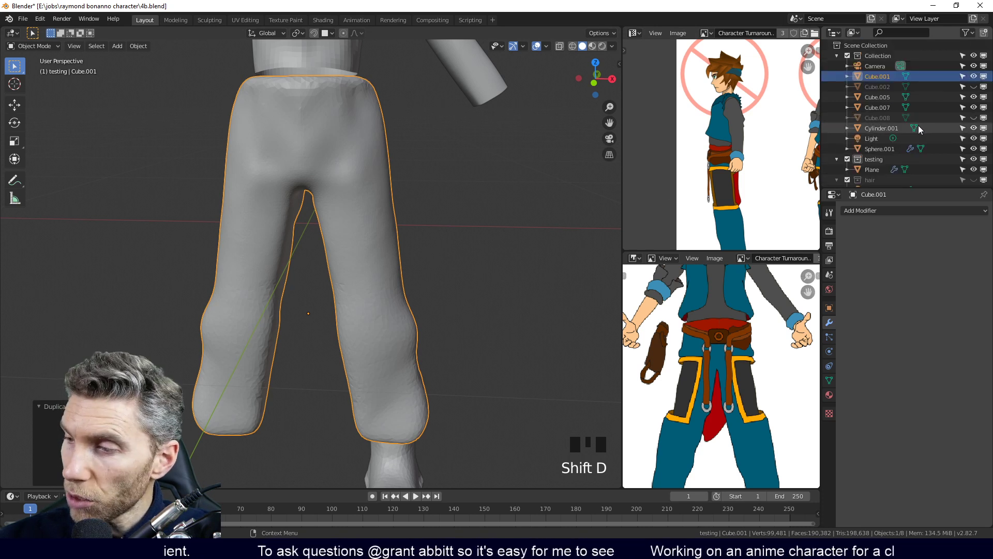
double_click(882, 76)
text(trousre)
text(s)
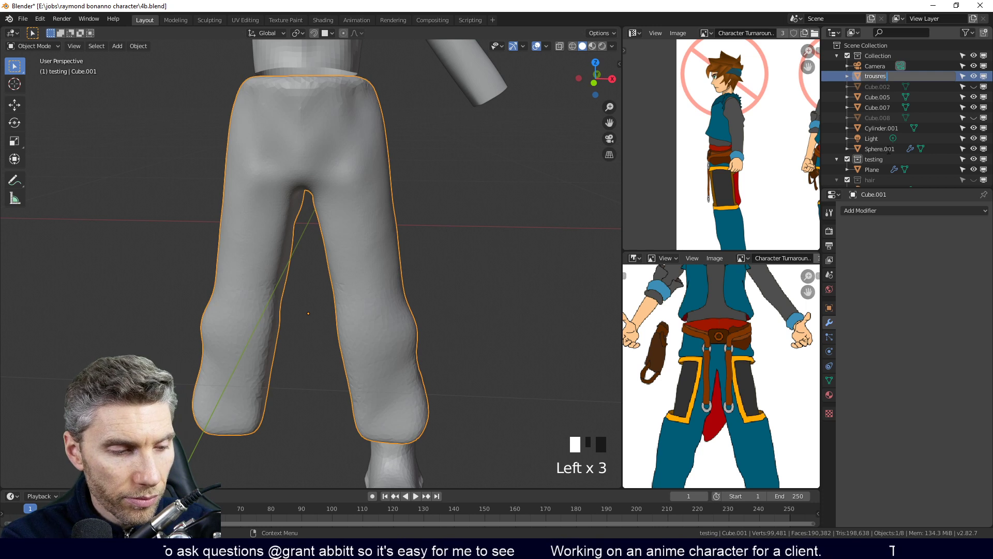
text( 2 retopo)
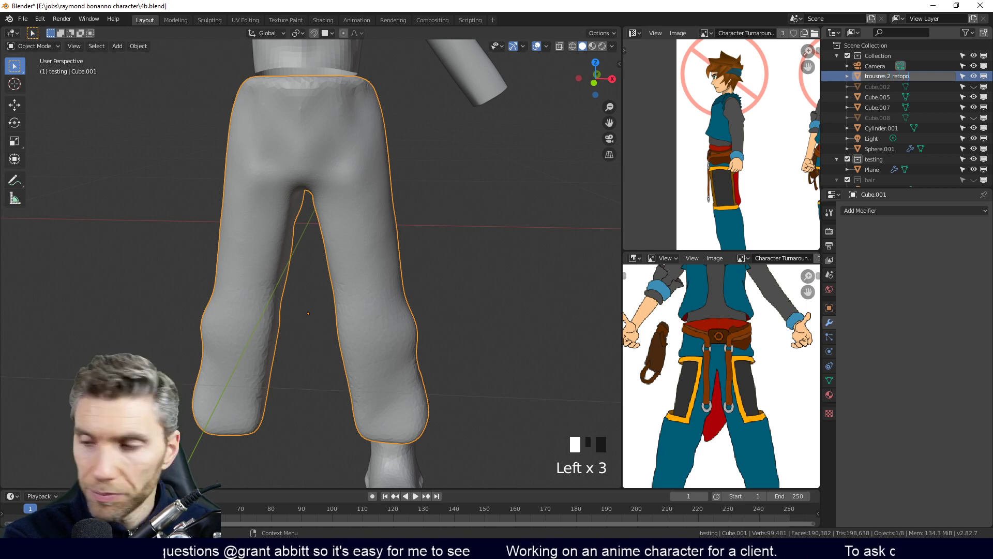
key(Return)
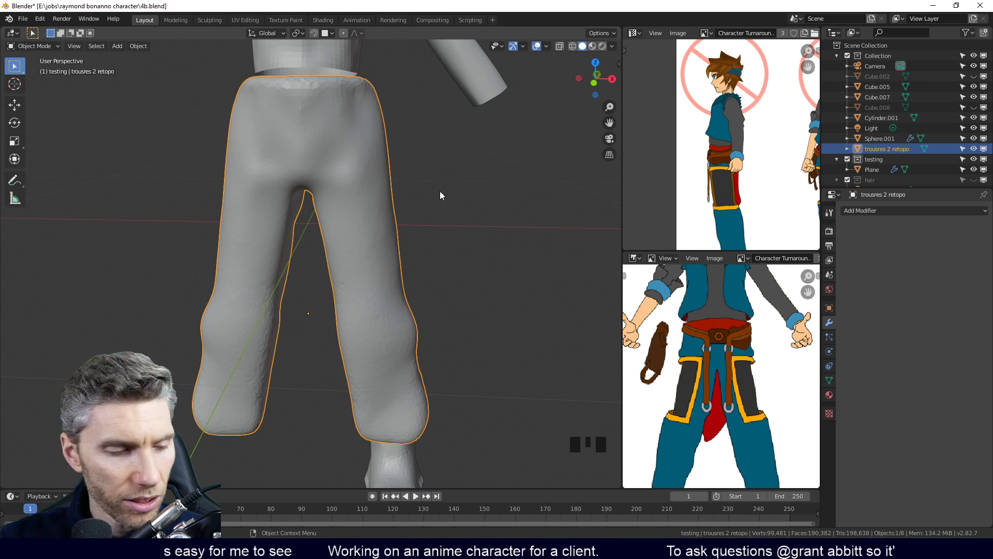
Rename the source trousers Cube.005 as "trousers original" and hide that object in the viewport
click(368, 106)
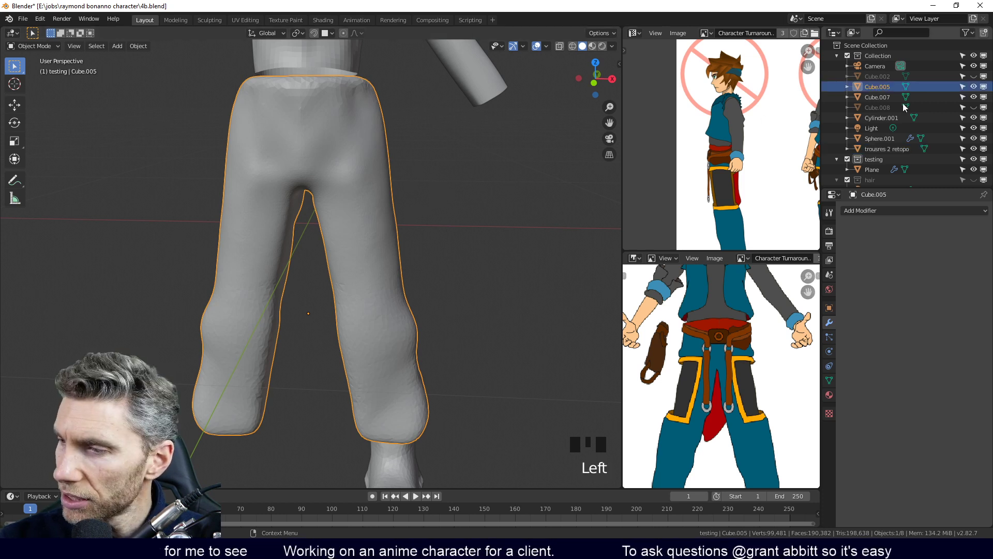
double_click(887, 88)
double_click(873, 87)
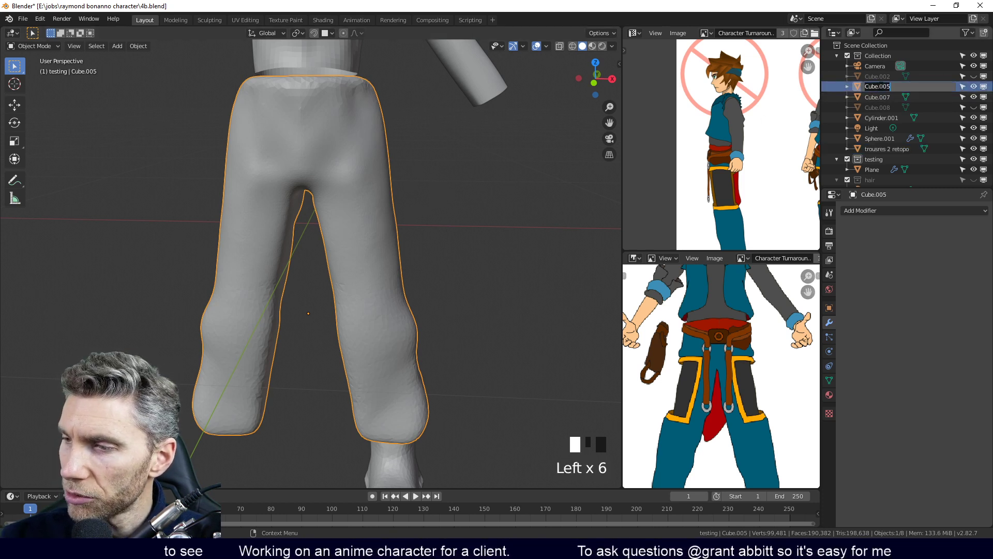
text(trouser)
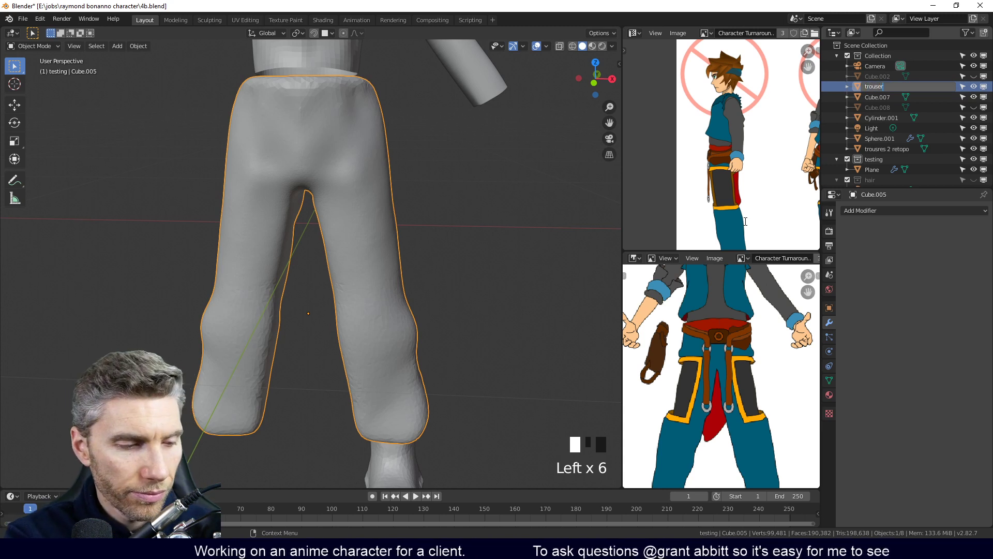
text(s original)
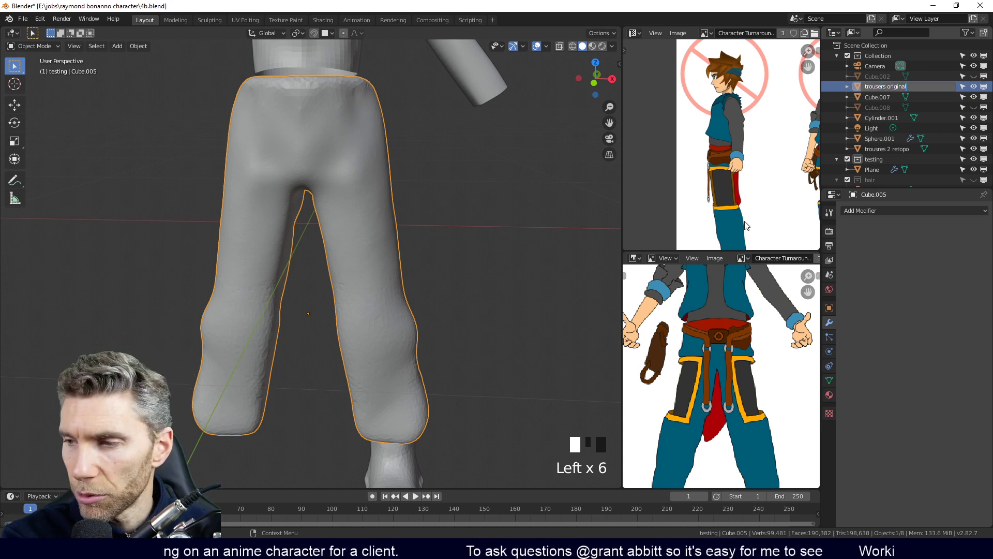
key(Return)
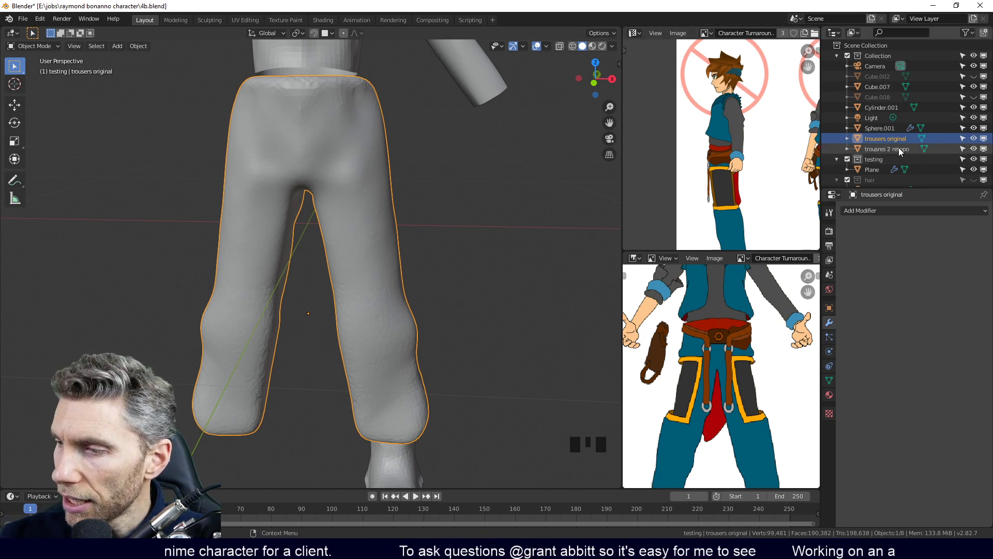
click(974, 139)
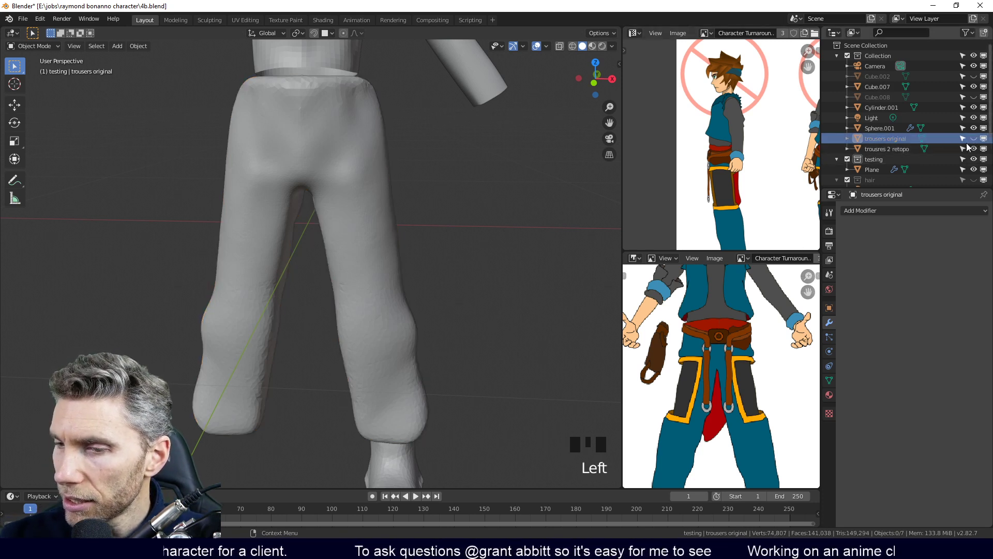
Select the "trousres 2 retopo" copy, switch to the Sculpting workspace and turn off Dyntopo for it
click(898, 149)
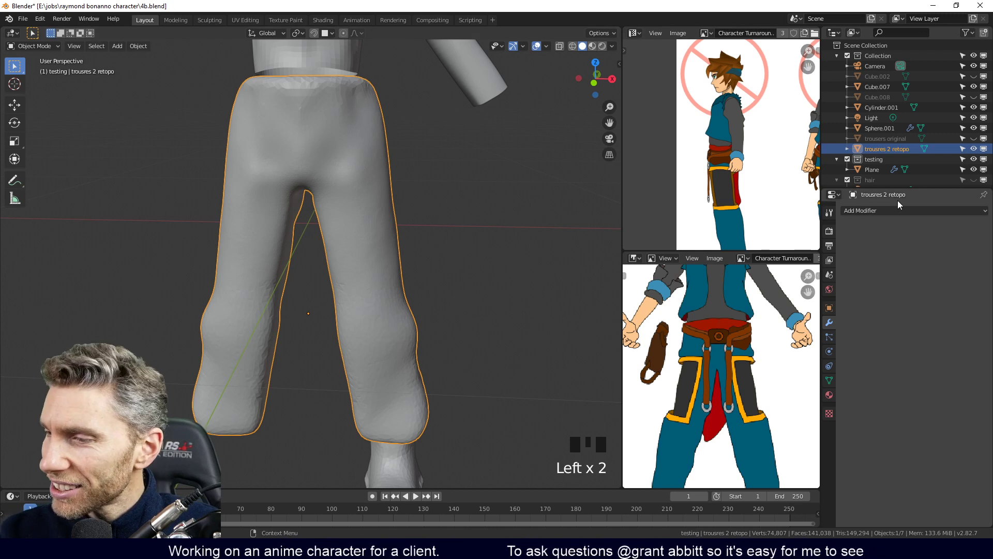
click(210, 20)
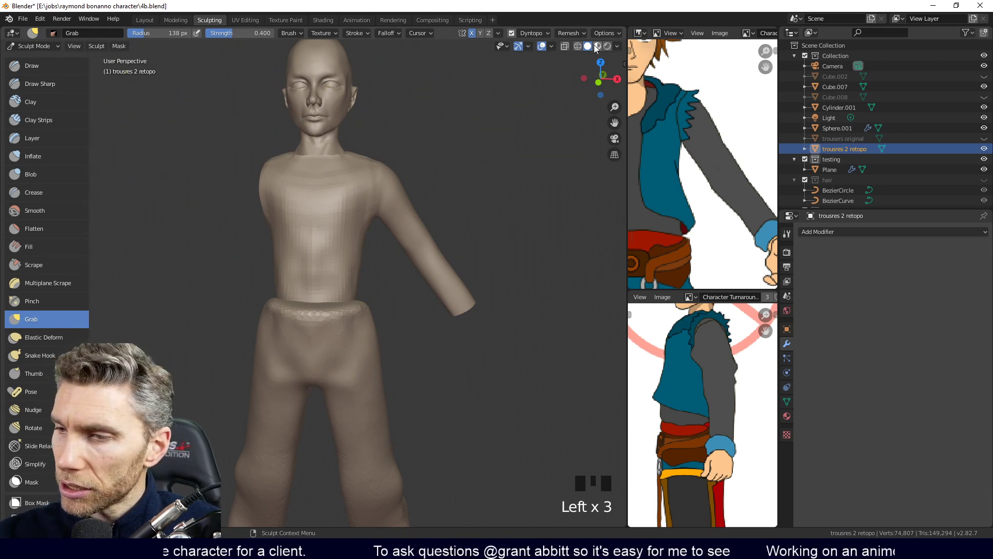
click(513, 33)
shift+middle_drag(422, 357, 430, 249)
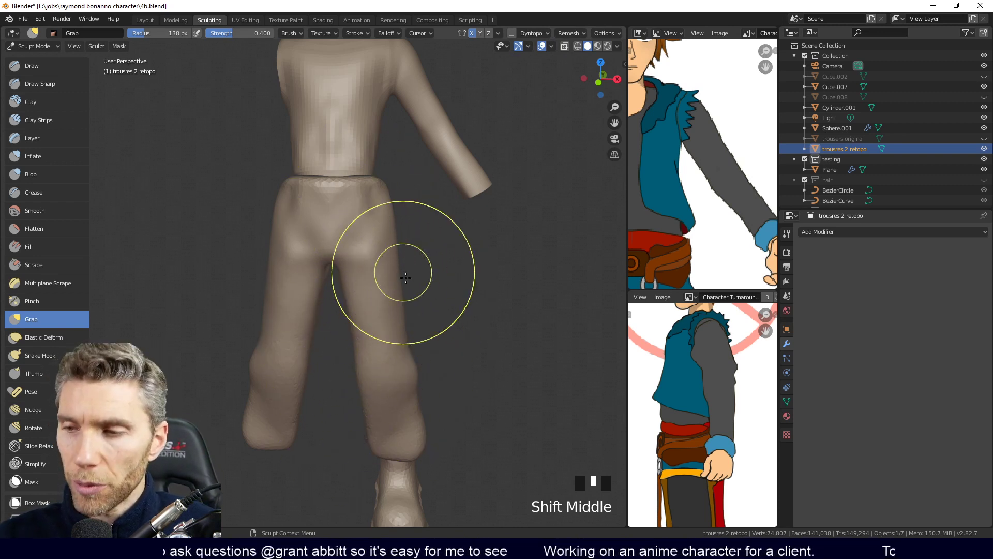
Save the project under the new file name 5b.blend as an incremental version
click(579, 32)
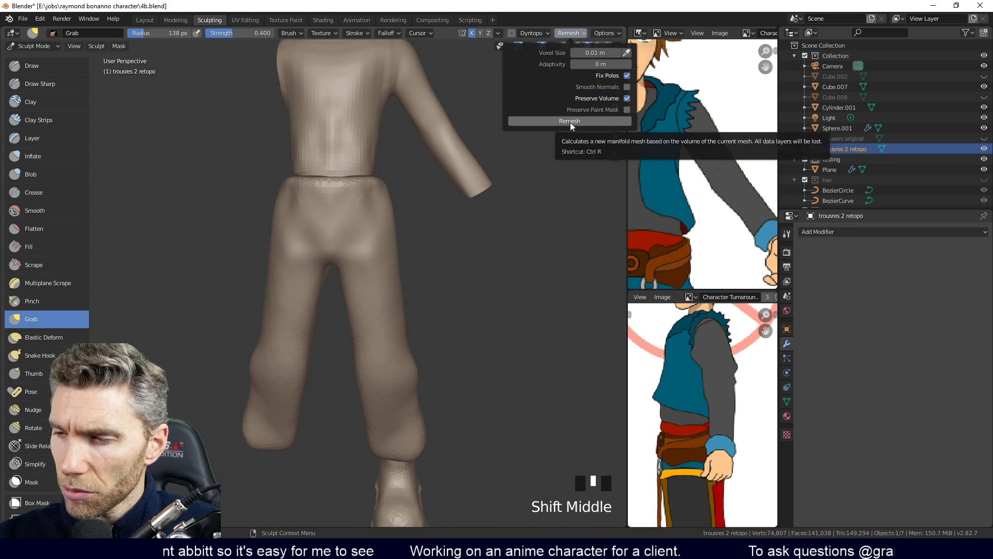
click(23, 19)
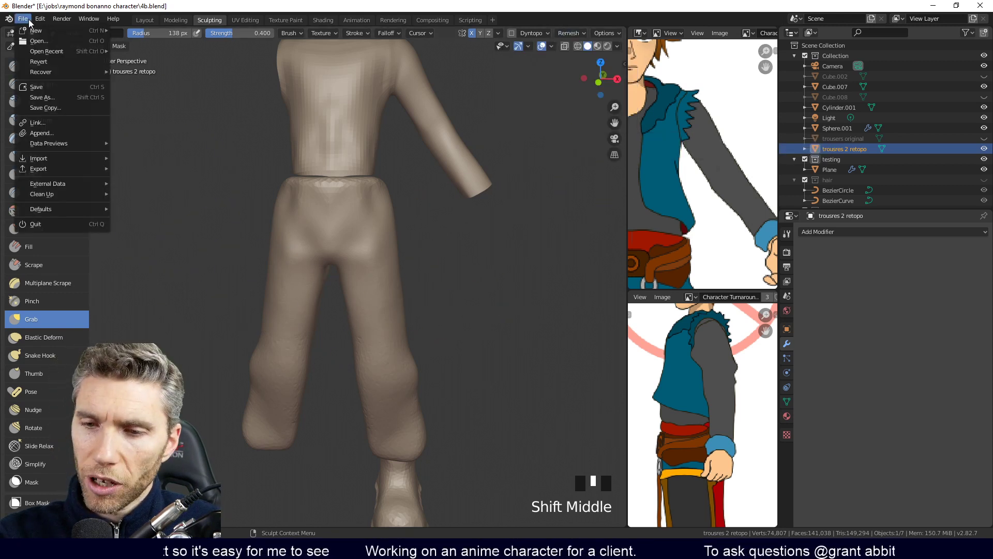
click(58, 96)
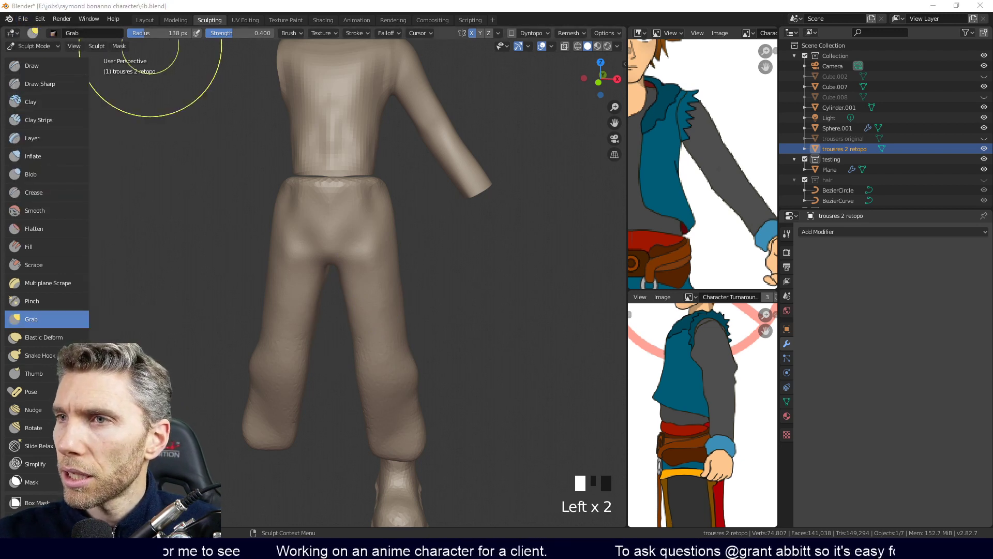
key(Return)
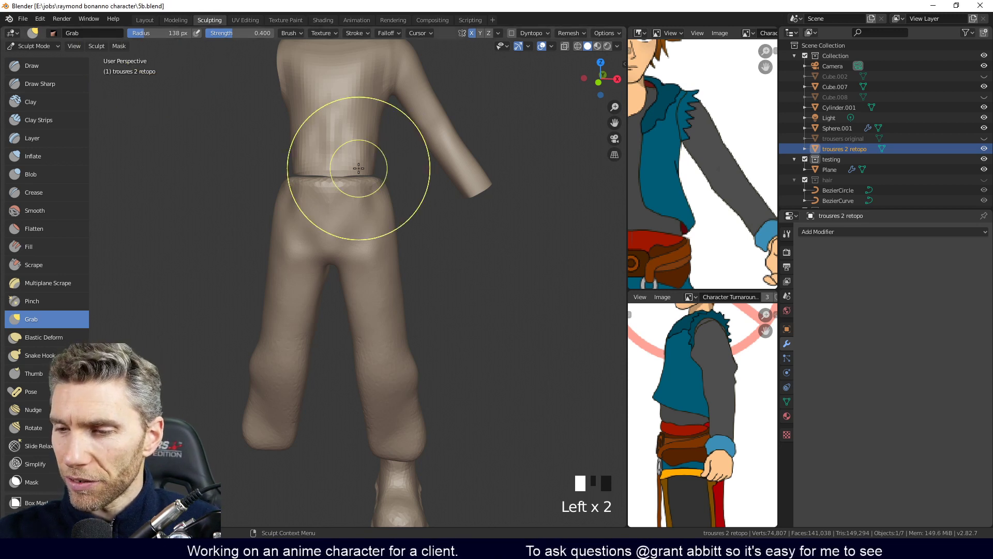
Voxel remesh the "trousres 2 retopo" mesh with a voxel size of 0.01 m and Fix Poles enabled
click(569, 33)
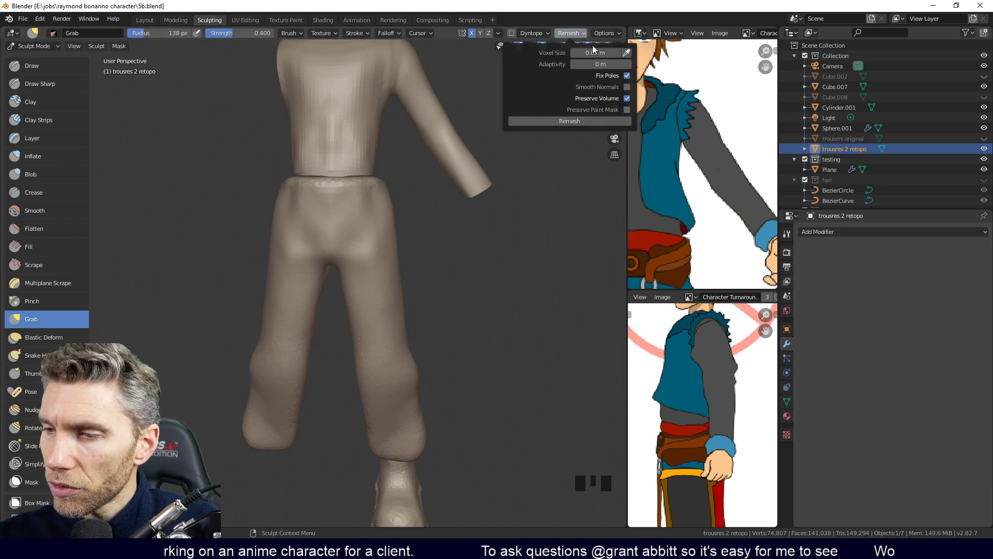
click(584, 122)
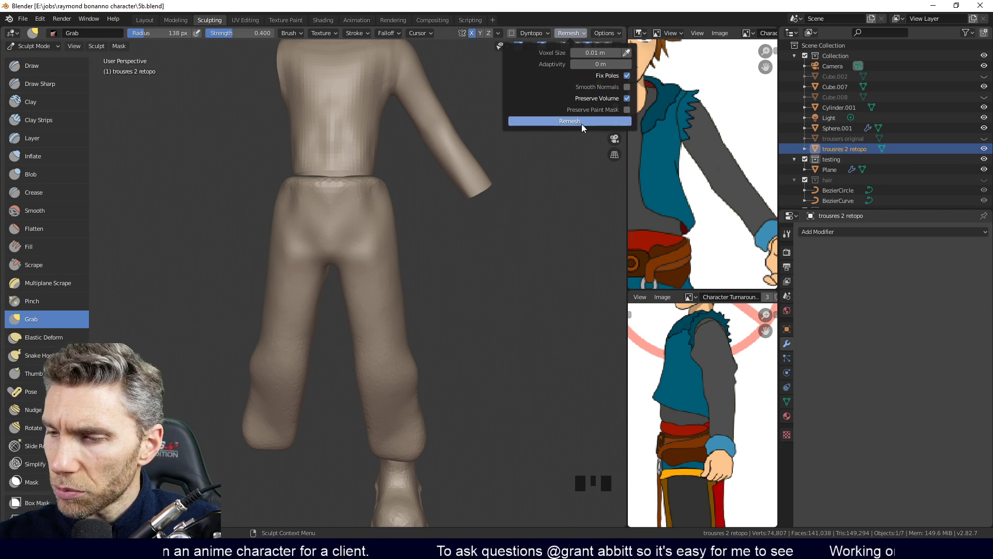
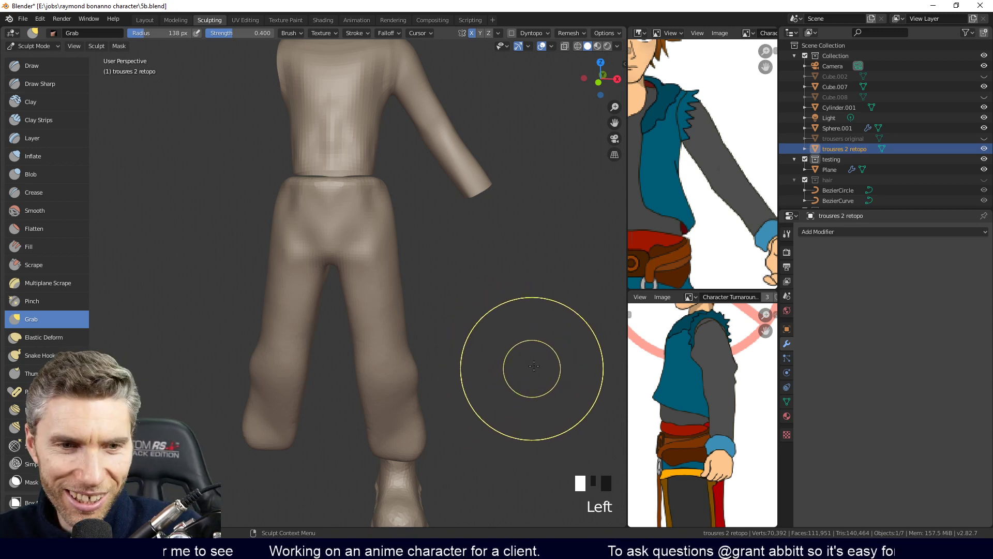
mouse_move(506, 380)
middle_down()
mouse_move(439, 386)
mouse_move(454, 377)
middle_up()
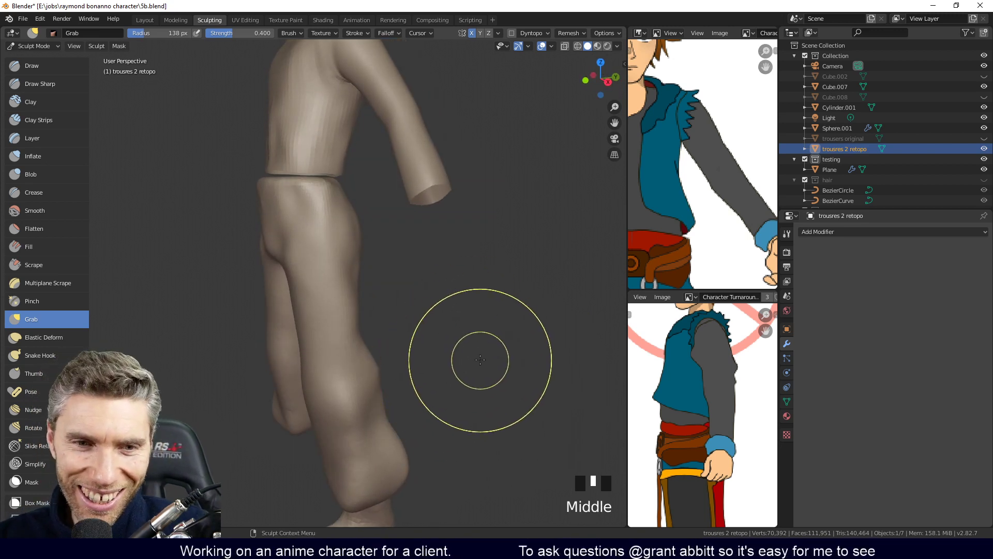
shift+middle_drag(472, 342, 477, 340)
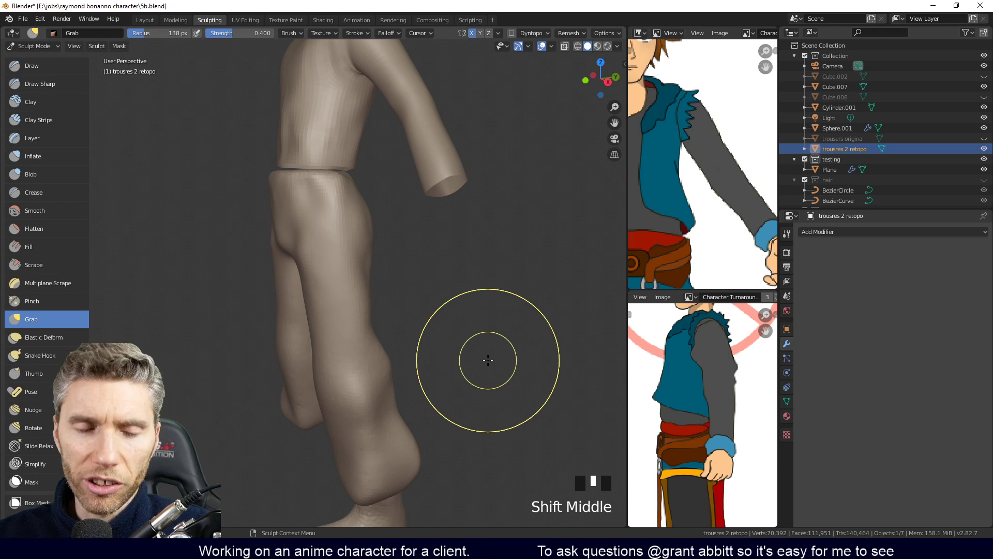
middle_drag(483, 350, 555, 343)
middle_drag(476, 354, 306, 373)
middle_drag(222, 422, 455, 322)
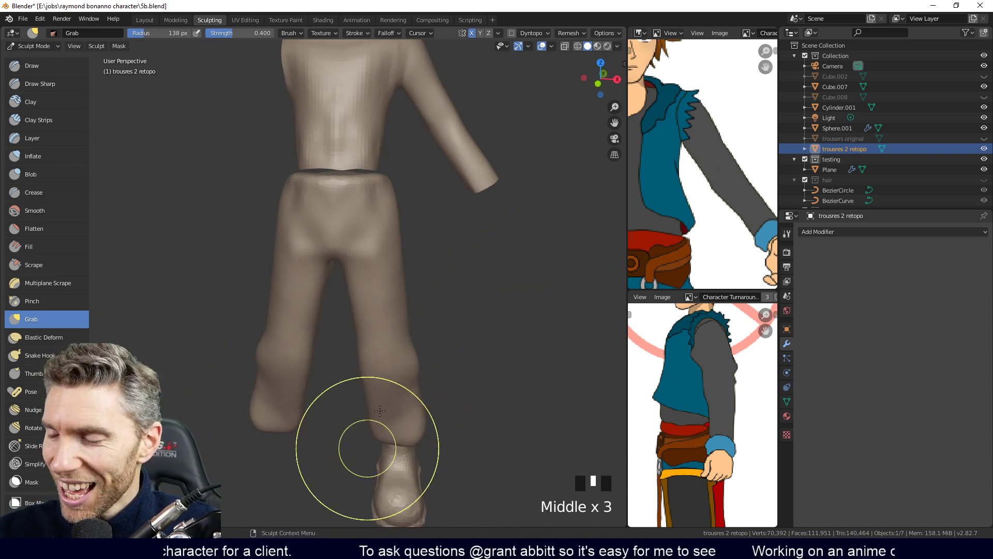
Examine the remeshed trousers' wireframe in Edit Mode, checking the edge flow around the hips, crotch, legs and hems
mouse_move(440, 291)
ctrl+middle_down()
mouse_move(459, 240)
mouse_move(455, 249)
ctrl+middle_up()
key(Tab)
mouse_move(501, 343)
middle_down()
mouse_move(517, 326)
mouse_move(459, 283)
mouse_move(499, 382)
middle_up()
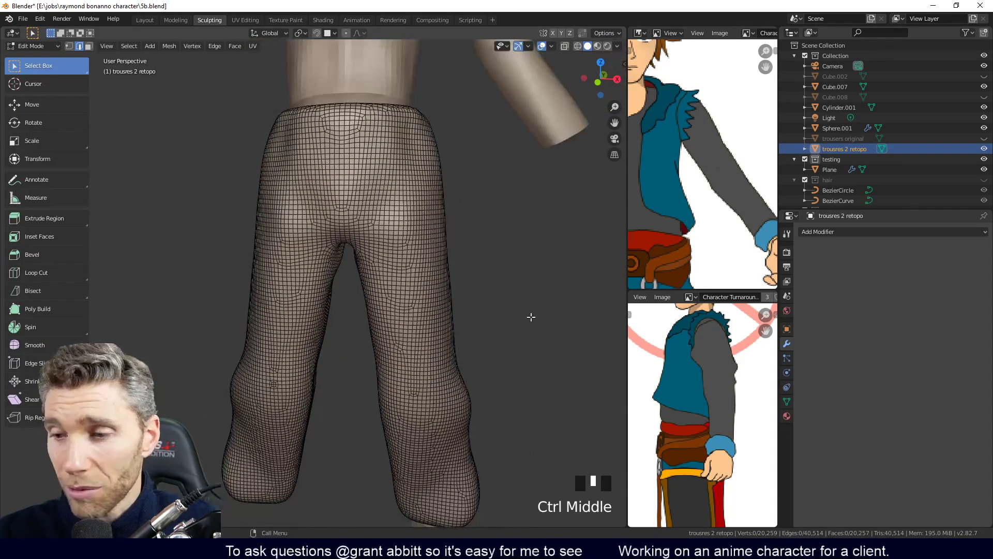
middle_drag(459, 455, 473, 438)
ctrl+middle_drag(367, 445, 364, 333)
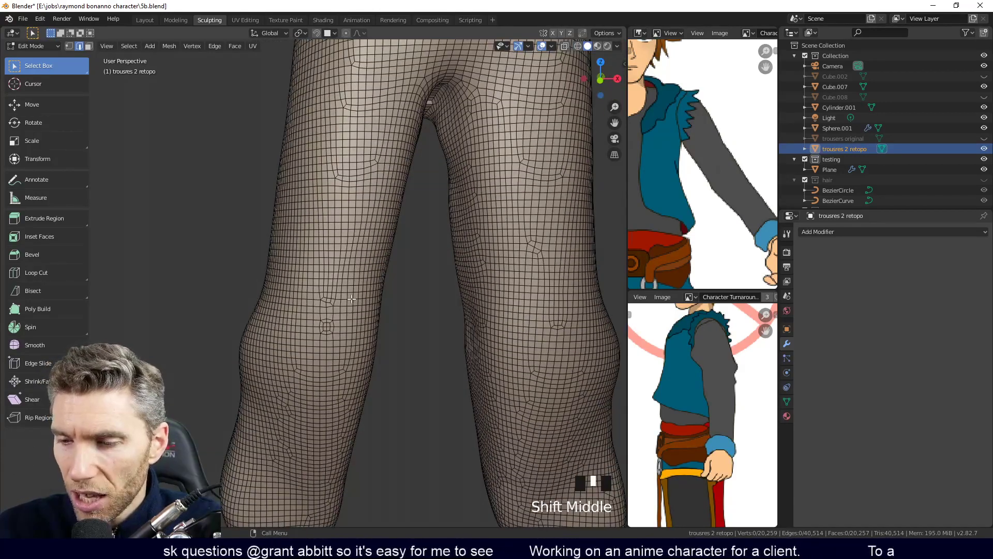
ctrl+middle_drag(471, 265, 397, 264)
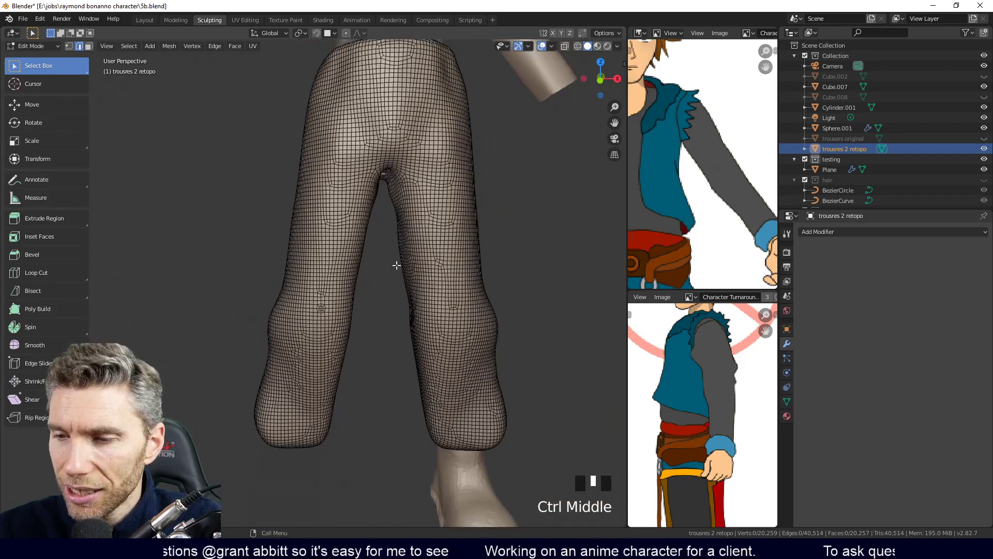
shift+middle_drag(446, 307, 446, 403)
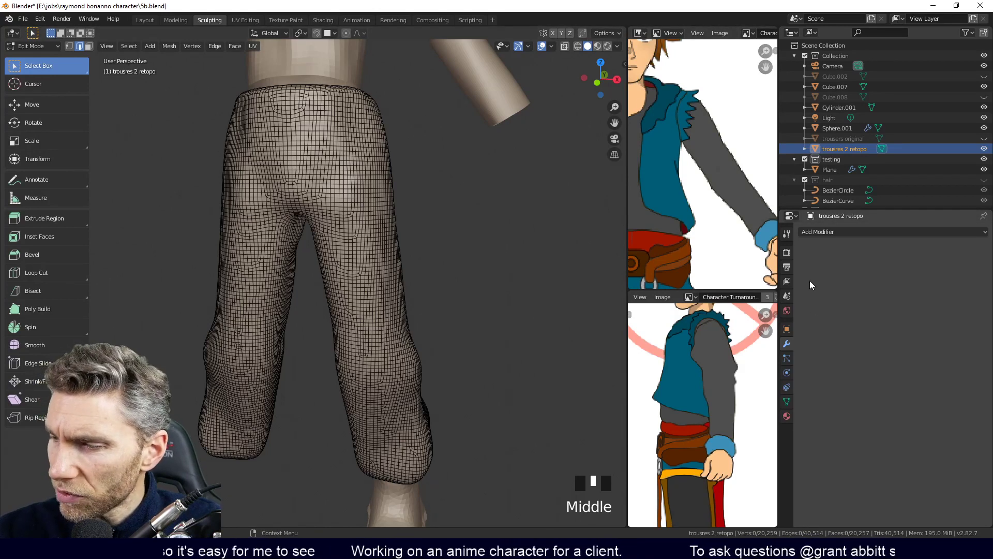
Display the active tool settings in the properties editor and collapse the Options and Workspace sections
click(788, 234)
click(806, 266)
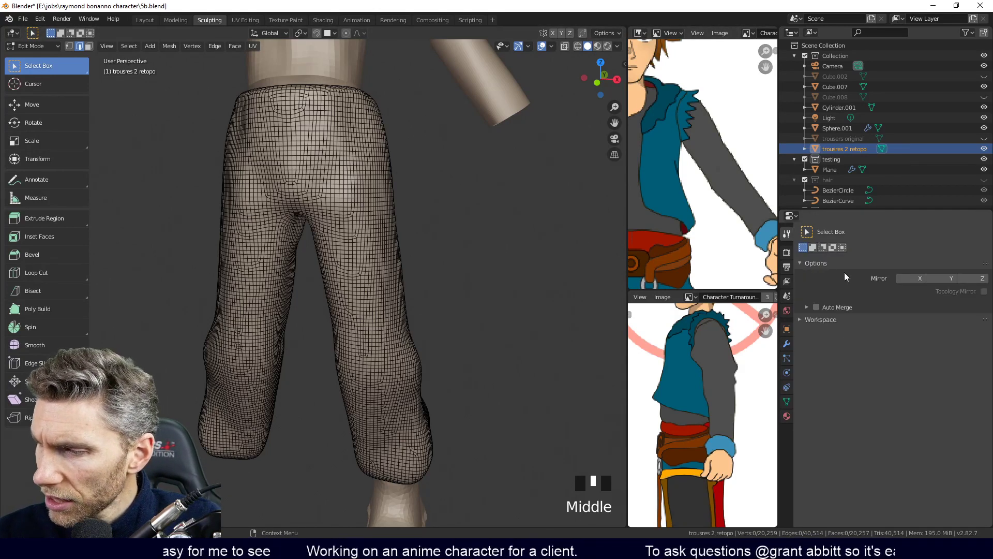
click(802, 319)
scroll(887, 374, down, 1)
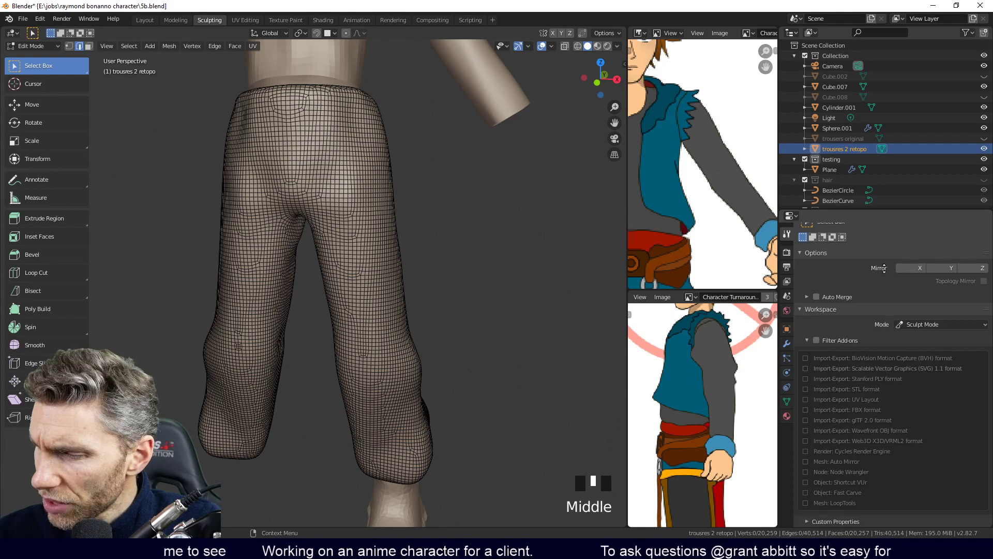
click(807, 257)
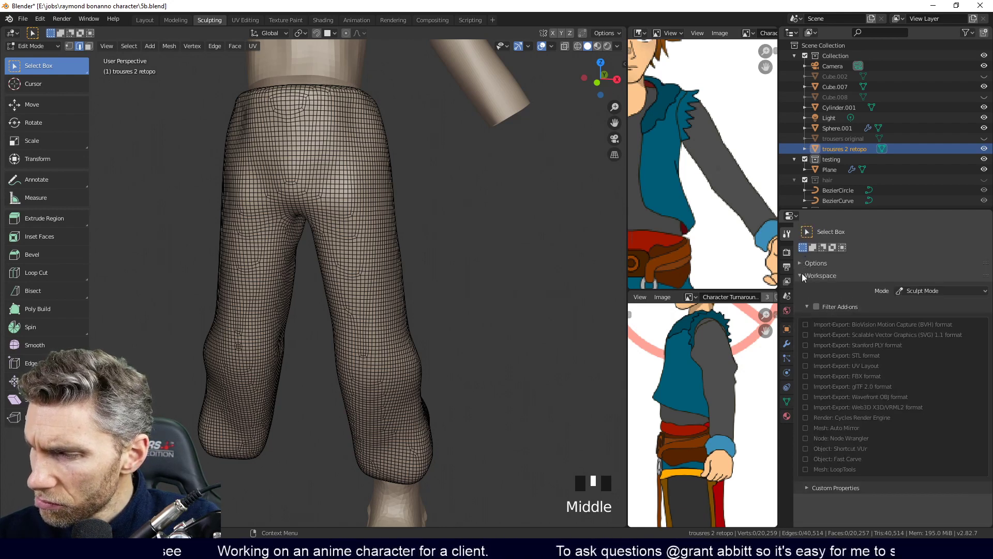
click(803, 276)
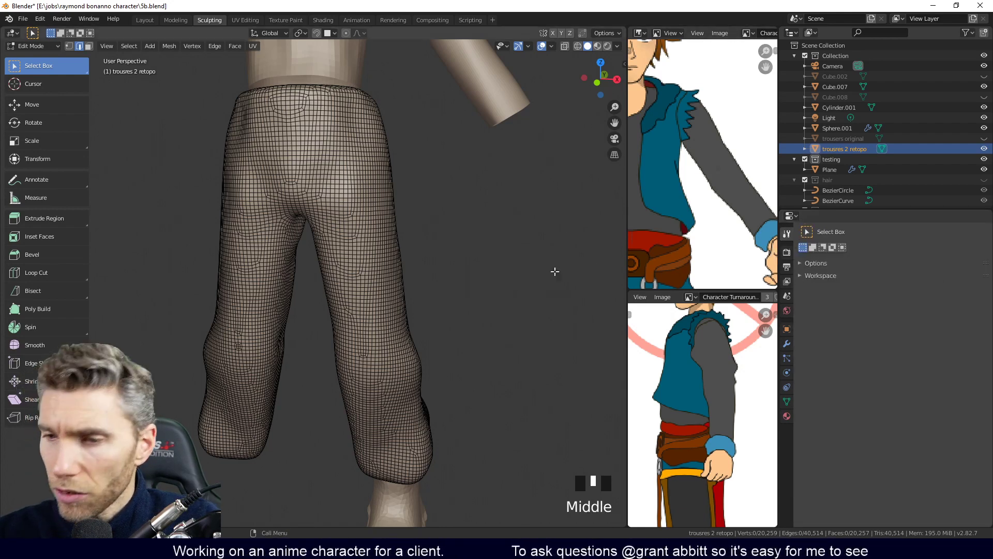
Return the trousers to Sculpt Mode, expand the Remesh settings in the tool properties and turn off Fix Poles
key(Tab)
scroll(846, 448, down, 10)
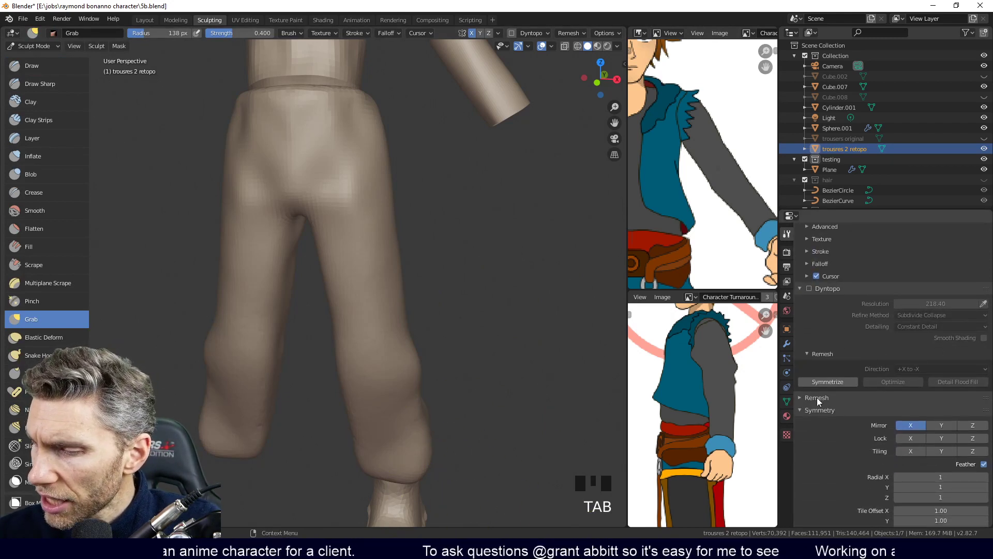
click(818, 397)
scroll(909, 376, down, 3)
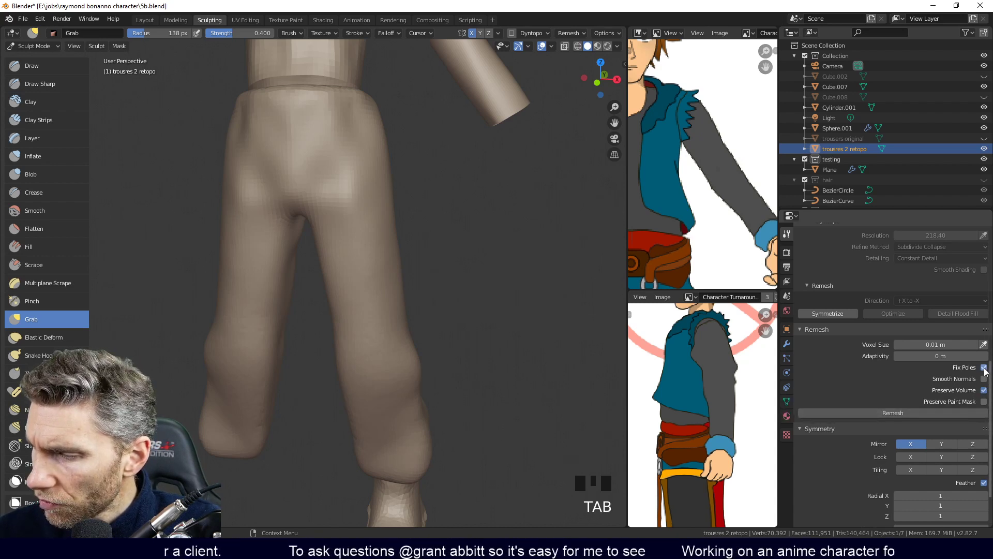
key(Tab)
mouse_move(543, 347)
middle_down()
mouse_move(423, 306)
mouse_move(434, 304)
mouse_move(517, 369)
middle_up()
key(Tab)
scroll(955, 351, down, 8)
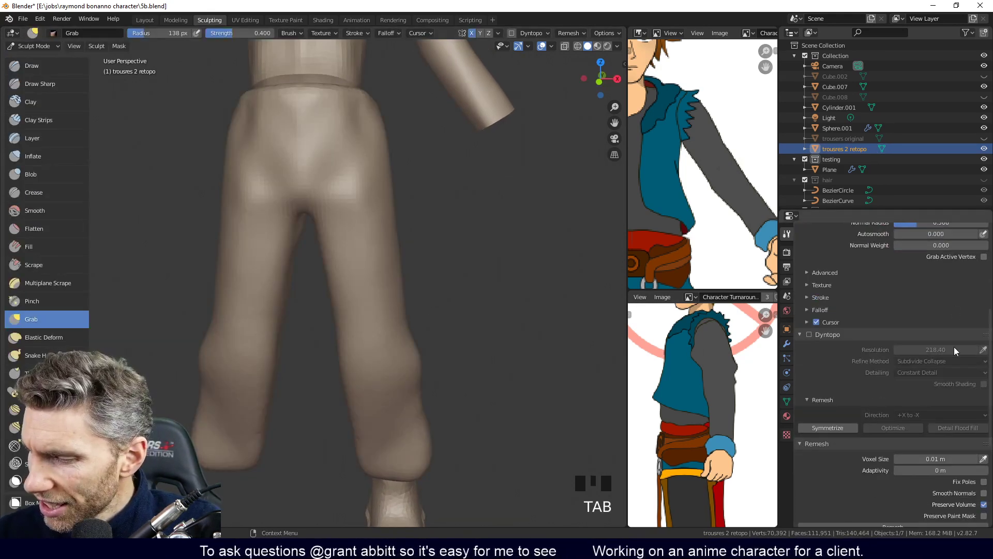
scroll(955, 351, down, 1)
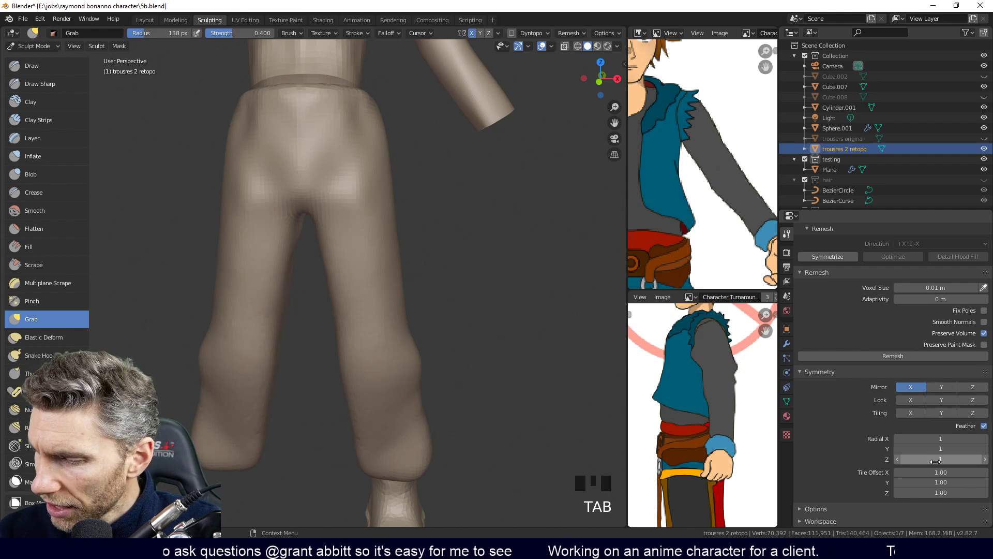
scroll(941, 382, up, 1)
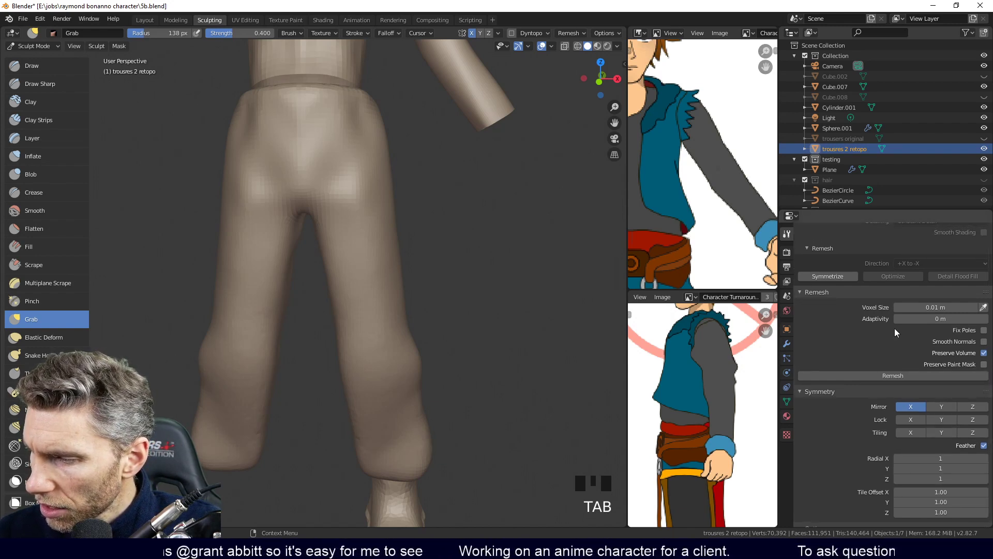
Try remeshing the trousers with a voxel size of 0.1 m, inspect the shape and undo the remesh
shift+middle_drag(527, 173, 600, 79)
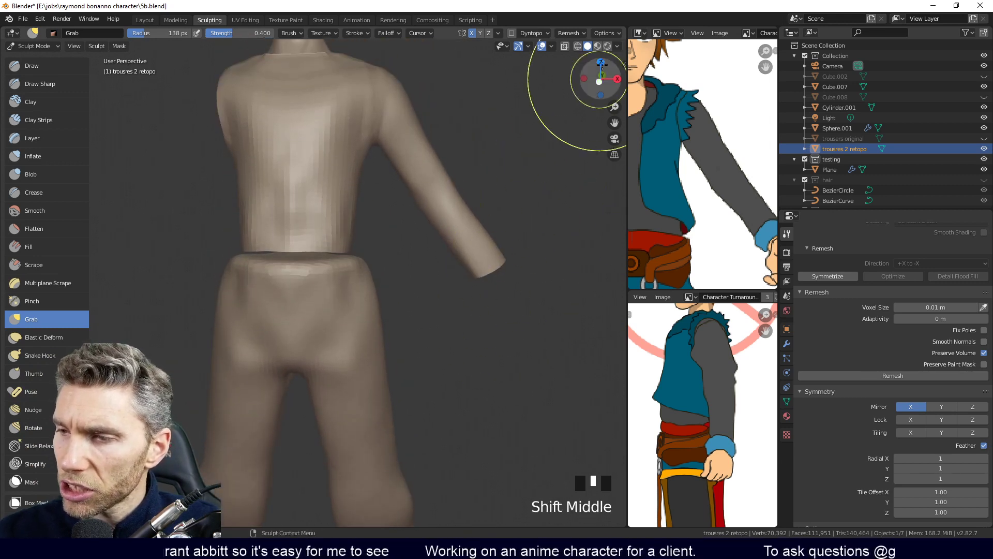
click(587, 34)
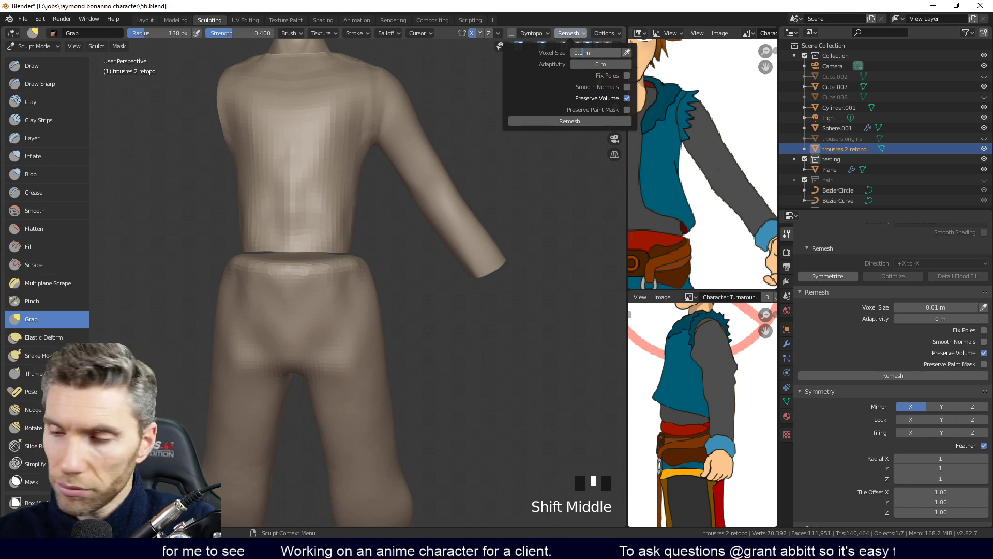
key(BackSpace)
click(618, 120)
shift+middle_drag(471, 262, 543, 207)
ctrl+middle_drag(544, 207, 342, 335)
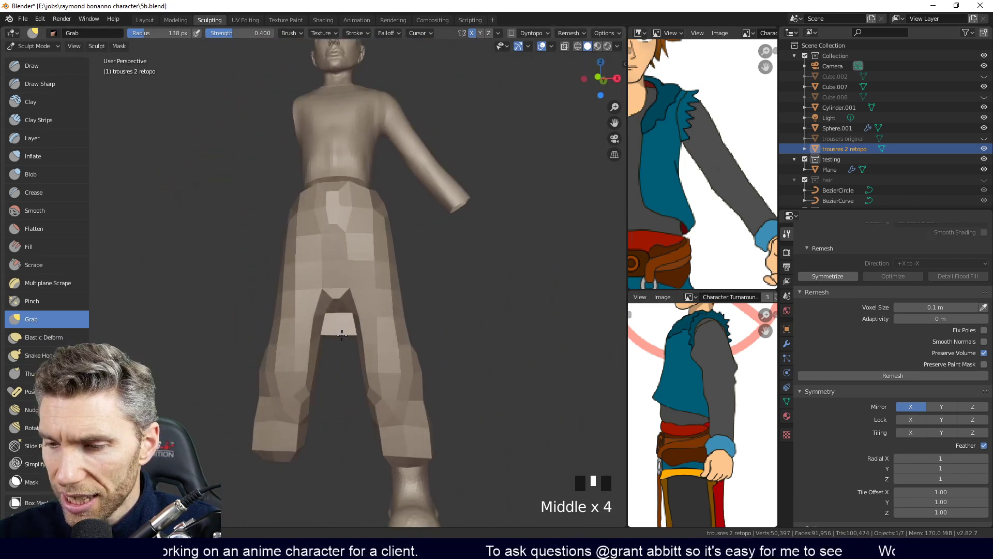
middle_drag(444, 278, 398, 293)
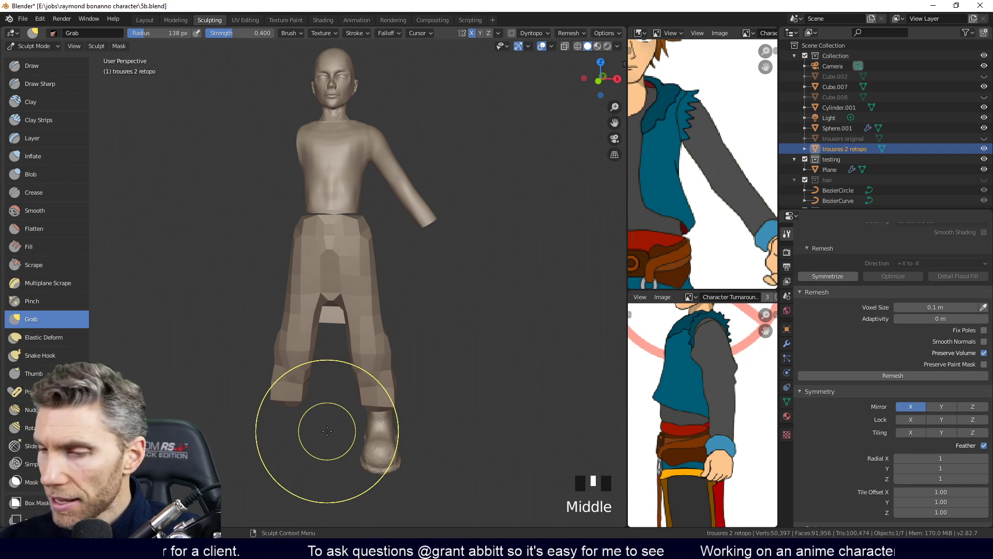
key(ctrl+z)
Try remeshing the trousers with a voxel size of 0.9 m and undo the remesh
click(578, 34)
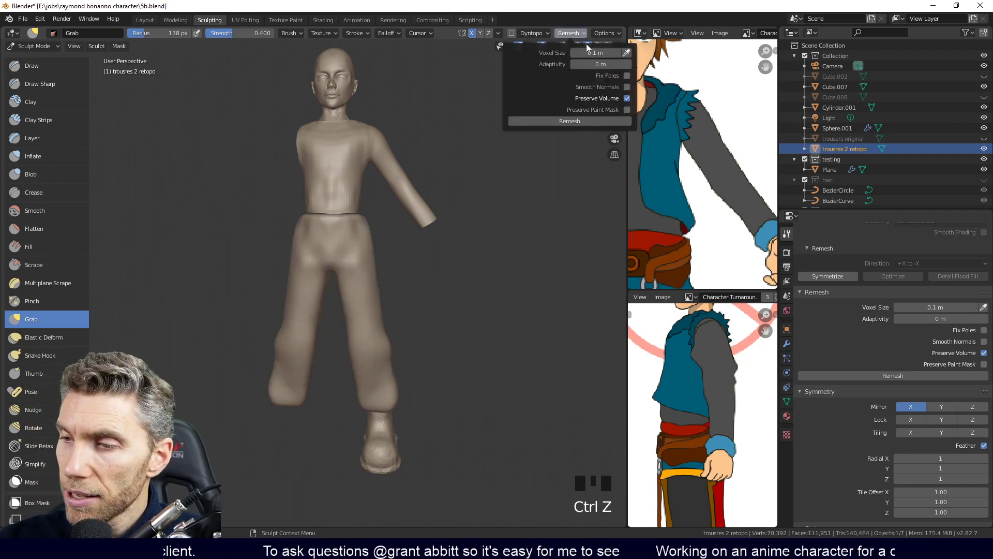
click(597, 52)
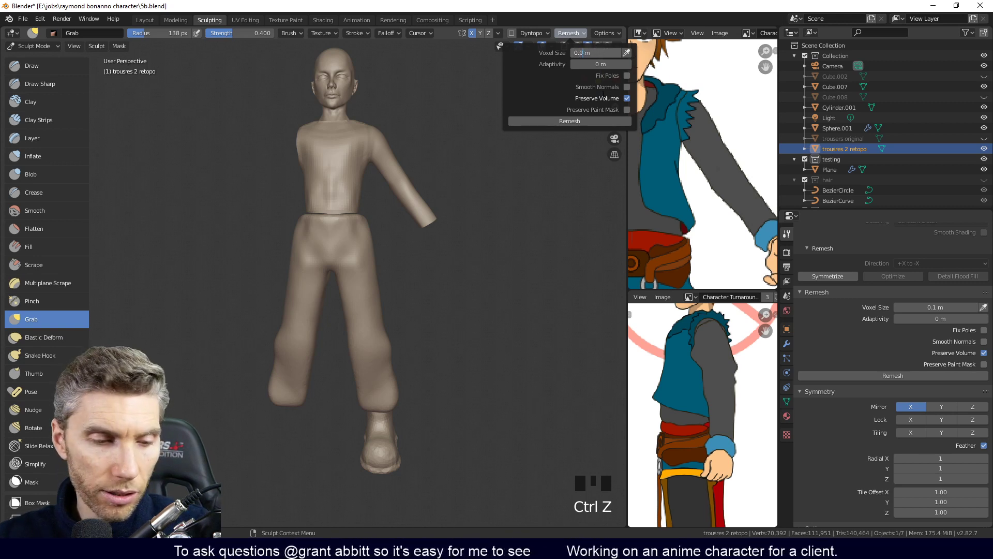
click(575, 121)
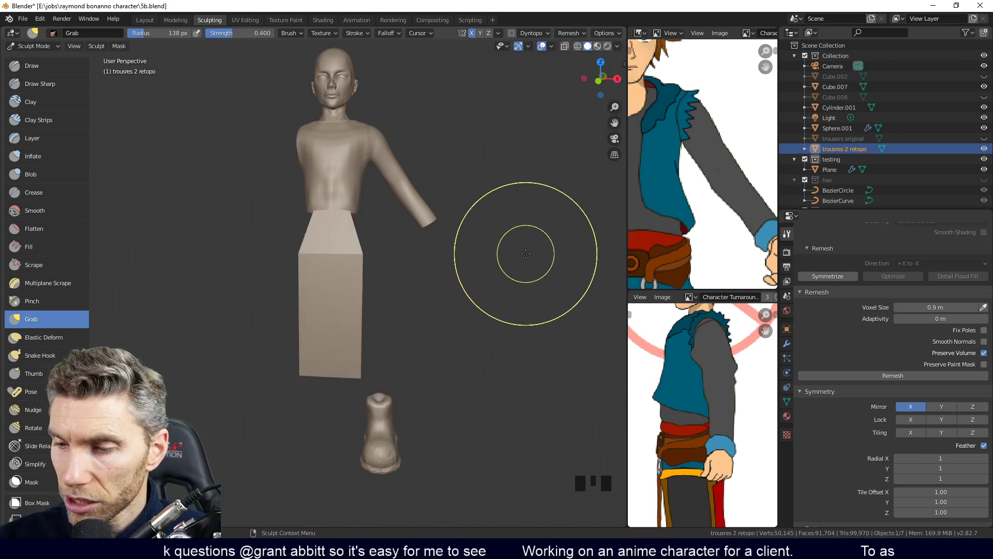
key(ctrl+z)
Set the voxel size to 0.09 m, remesh the trousers and check the low-resolution shape from several sides
click(581, 34)
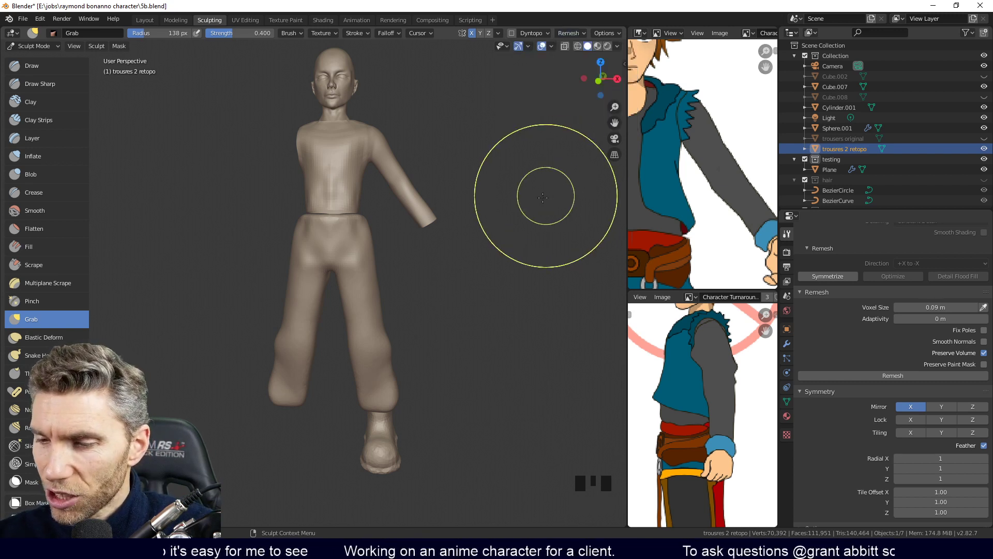
ctrl+middle_drag(452, 282, 414, 268)
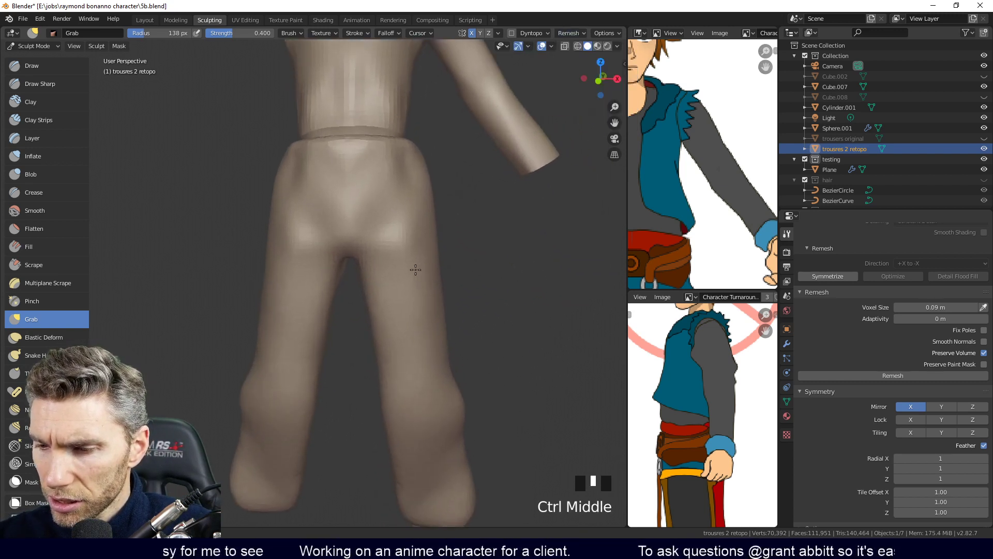
click(568, 33)
click(580, 121)
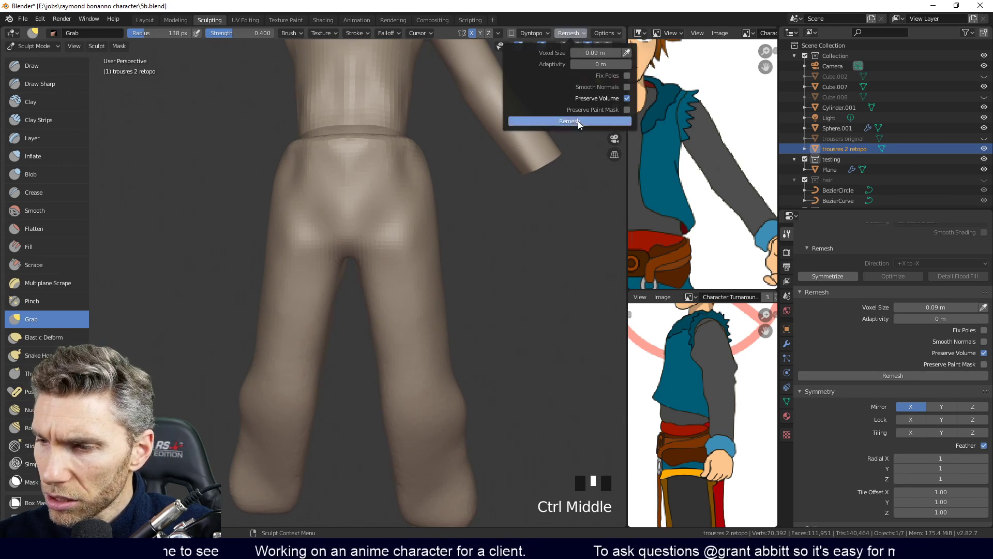
mouse_move(468, 266)
middle_down()
mouse_move(333, 354)
mouse_move(471, 398)
mouse_move(350, 315)
mouse_move(327, 445)
middle_up()
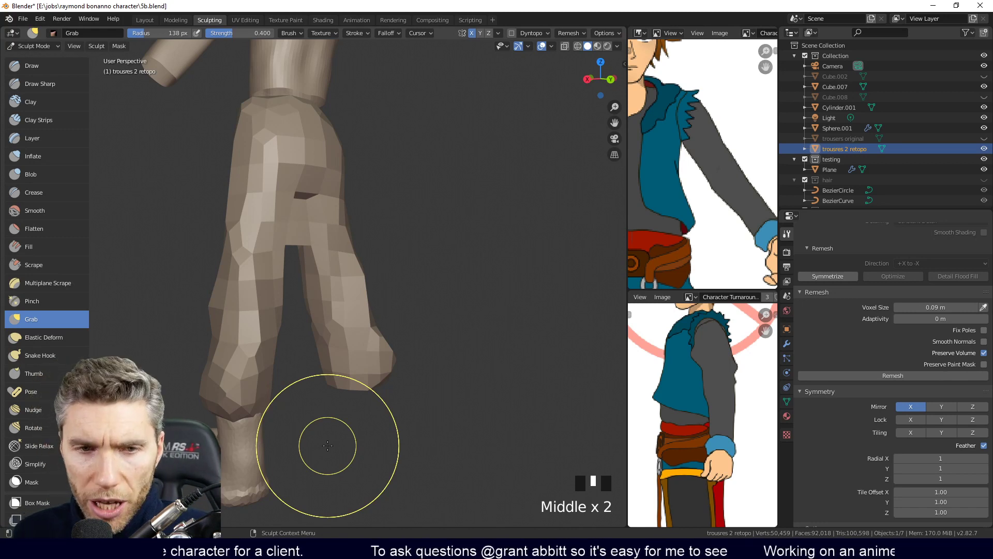
middle_drag(346, 329, 374, 410)
mouse_move(424, 300)
middle_down()
mouse_move(439, 377)
mouse_move(422, 375)
mouse_move(378, 319)
middle_up()
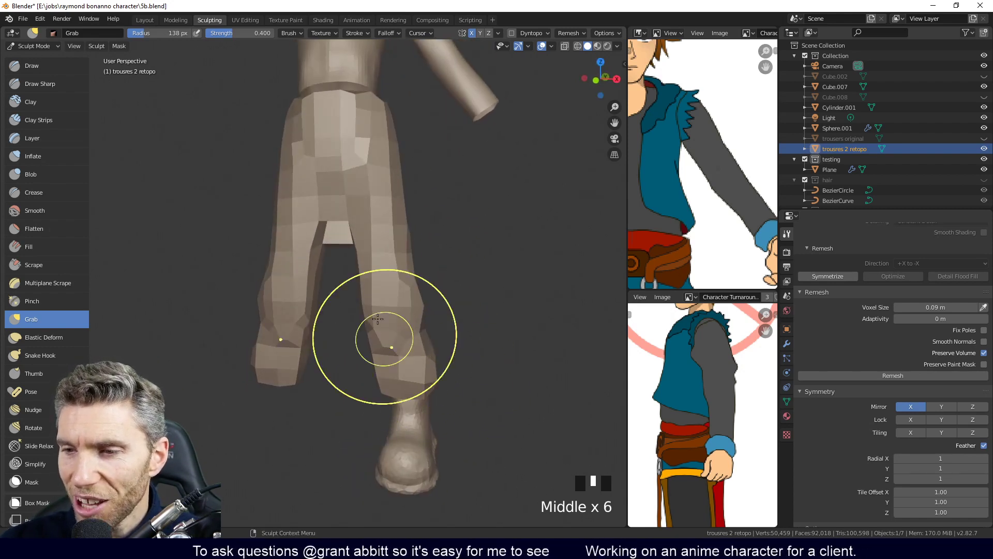
Undo the 0.09 m remesh of the trousers and check the smooth shape against the rest of the character
mouse_move(435, 421)
middle_down()
mouse_move(291, 366)
mouse_move(435, 349)
mouse_move(351, 356)
middle_up()
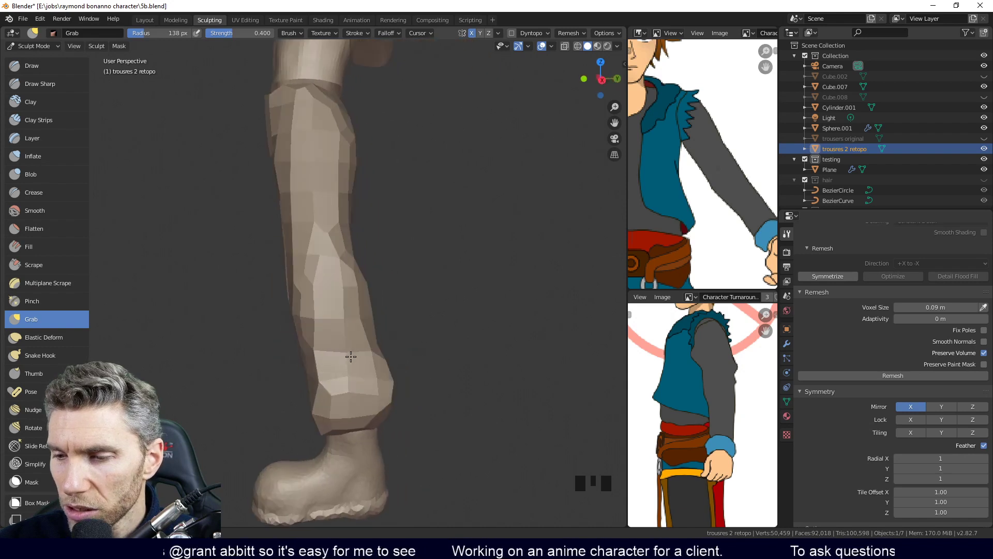
mouse_move(365, 289)
middle_down()
mouse_move(376, 255)
mouse_move(304, 344)
middle_up()
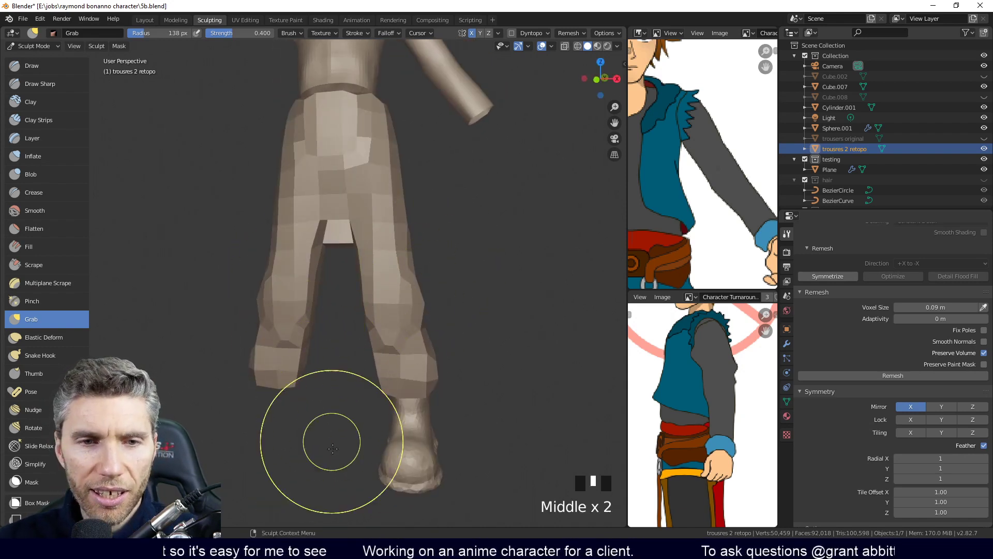
middle_drag(352, 518, 410, 295)
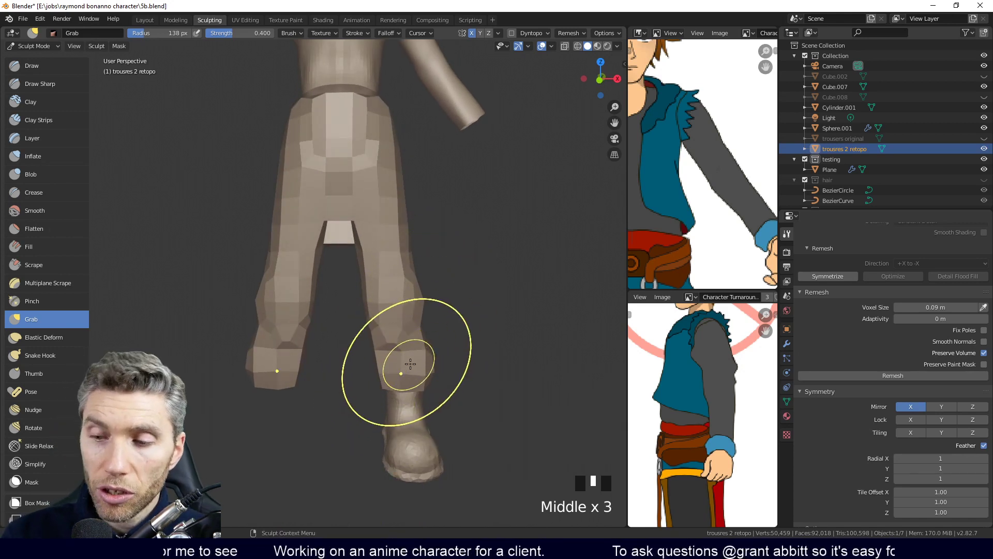
key(ctrl+z)
middle_drag(432, 343, 379, 287)
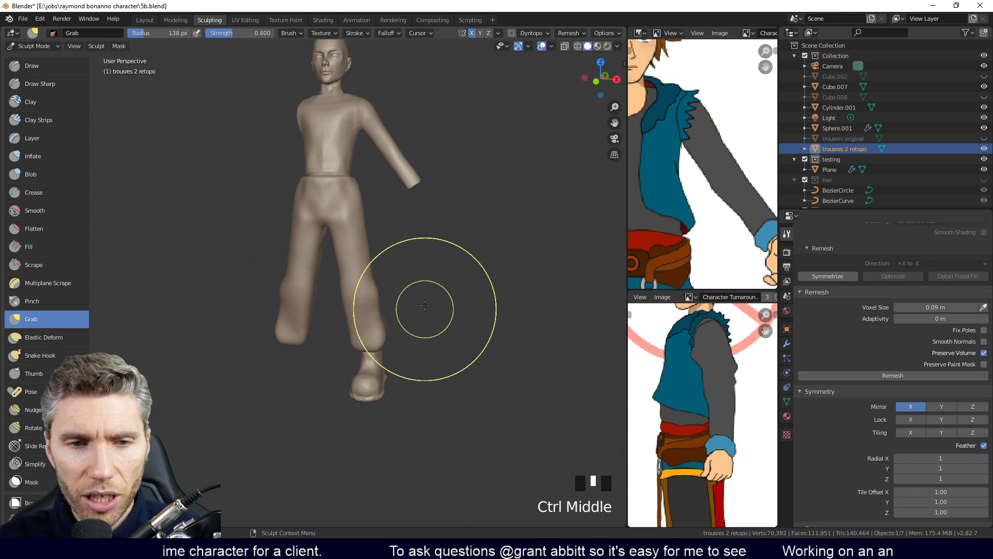
middle_drag(421, 321, 452, 342)
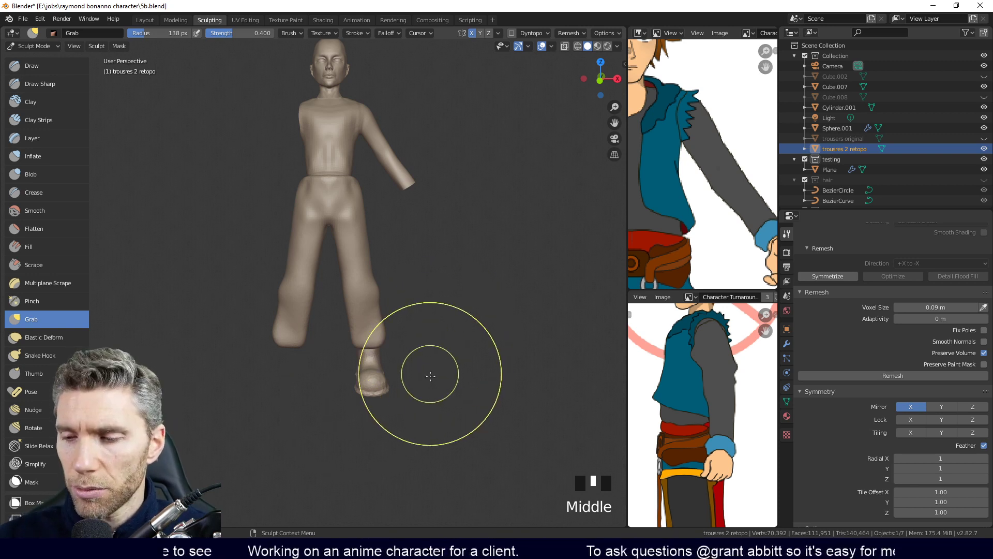
shift+middle_drag(445, 264, 357, 496)
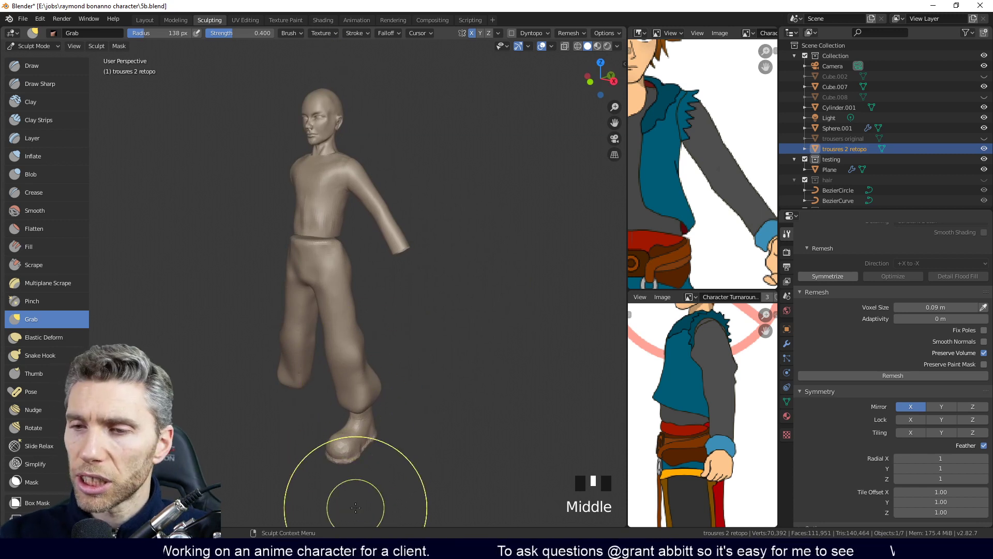
Switch to the Layout workspace and reset the 3D cursor to the world origin
click(144, 20)
mouse_move(434, 254)
middle_down()
mouse_move(414, 294)
mouse_move(262, 290)
mouse_move(422, 275)
mouse_move(433, 314)
mouse_move(465, 301)
mouse_move(476, 253)
mouse_move(473, 315)
mouse_move(473, 251)
mouse_move(493, 237)
mouse_move(501, 270)
mouse_move(469, 288)
mouse_move(417, 289)
mouse_move(431, 228)
mouse_move(405, 209)
mouse_move(392, 167)
mouse_move(368, 145)
mouse_move(370, 164)
mouse_move(452, 271)
mouse_move(420, 315)
mouse_move(433, 328)
mouse_move(453, 304)
mouse_move(430, 272)
mouse_move(362, 264)
mouse_move(450, 289)
mouse_move(444, 311)
mouse_move(449, 287)
mouse_move(456, 294)
middle_up()
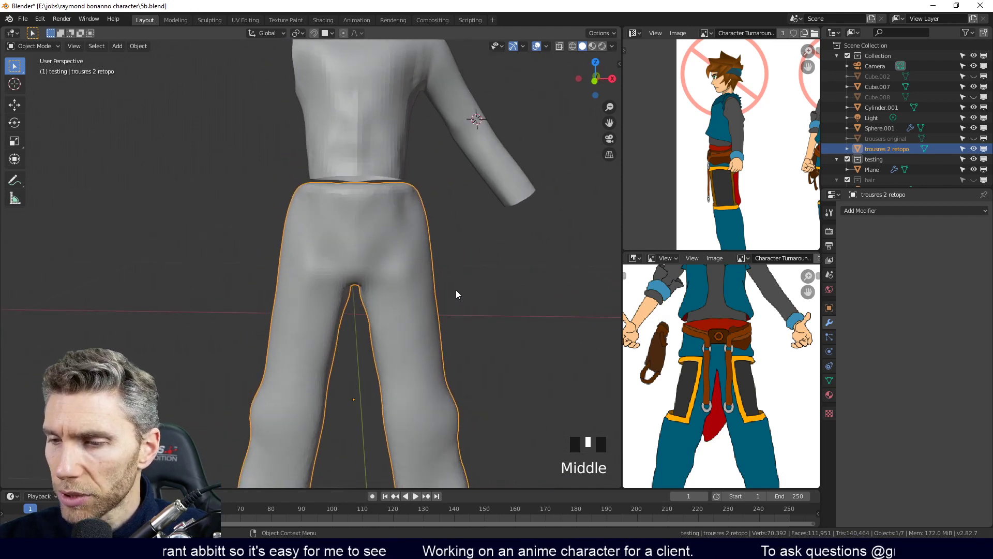
shift+right_click(356, 232)
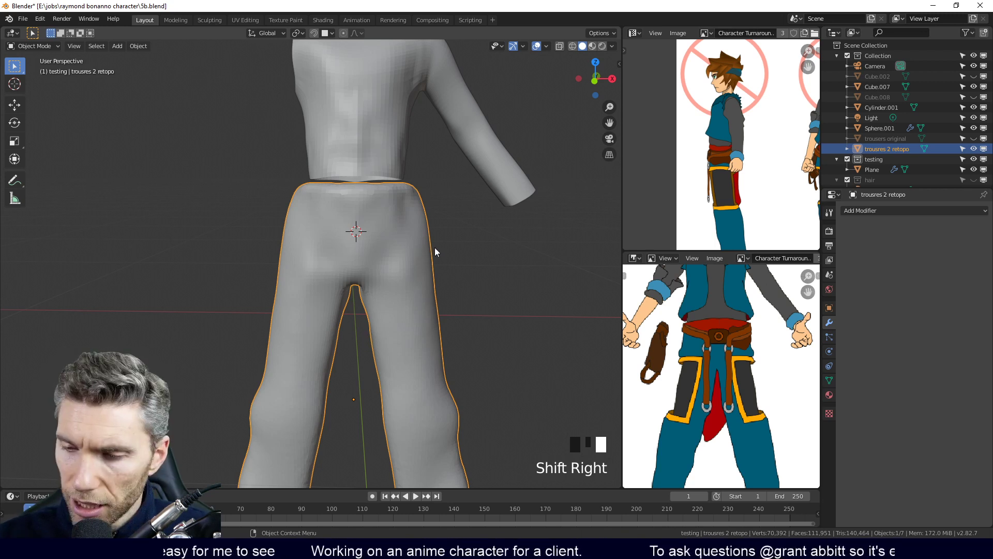
middle_drag(464, 241, 442, 307)
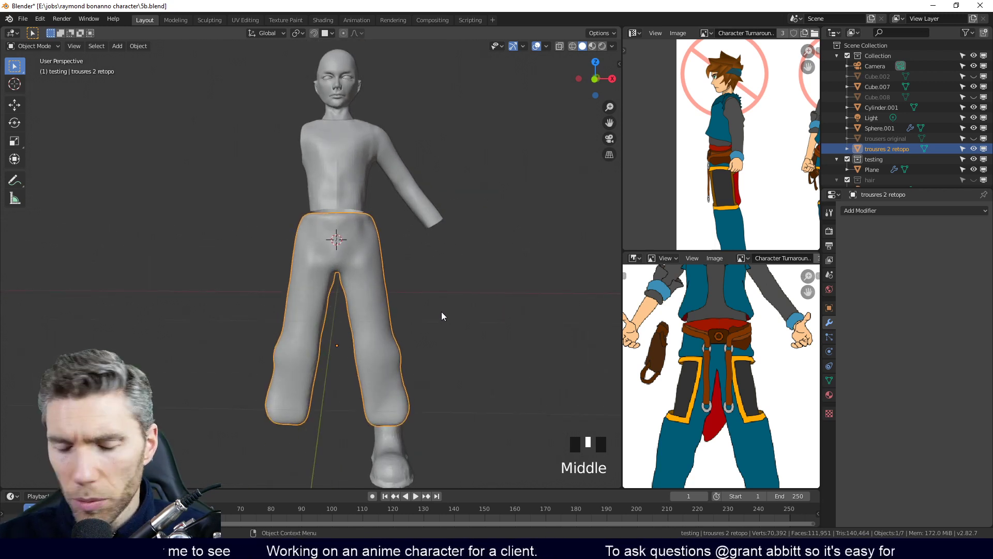
key(shift+c)
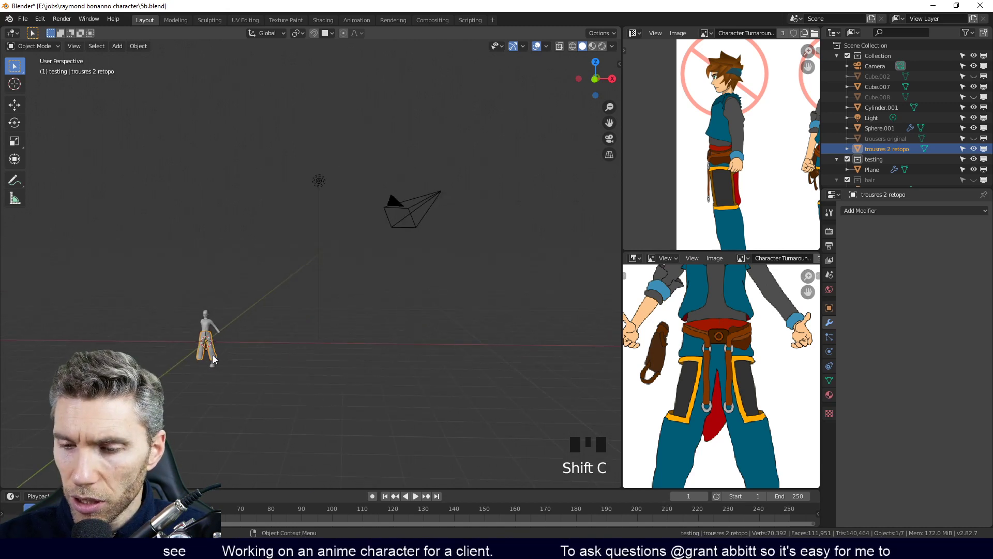
shift+middle_drag(237, 382, 375, 221)
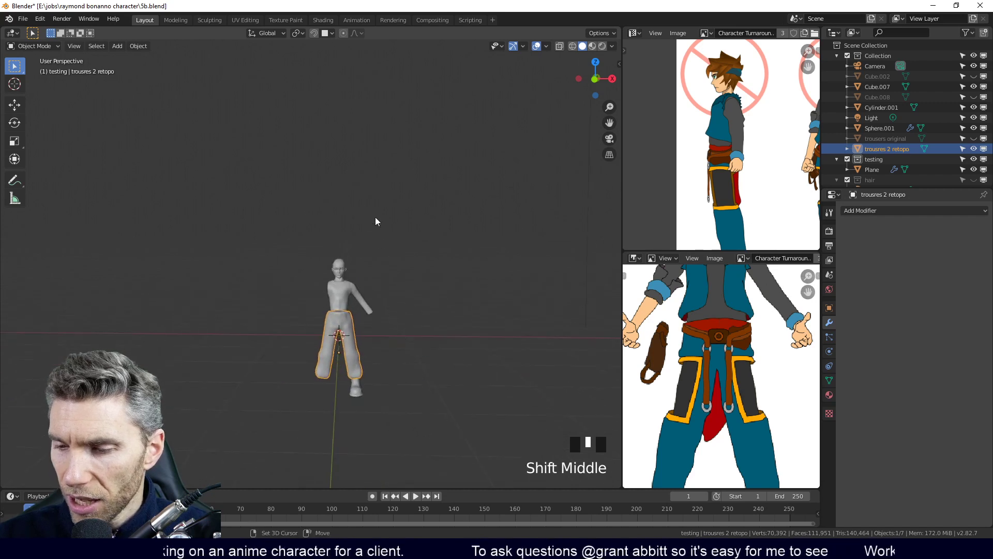
Add a mesh plane at the world origin and scale it down close to the width of the character
middle_drag(400, 356, 344, 315)
key(shift+a)
mouse_move(432, 297)
click(499, 294)
key(KP_Decimal)
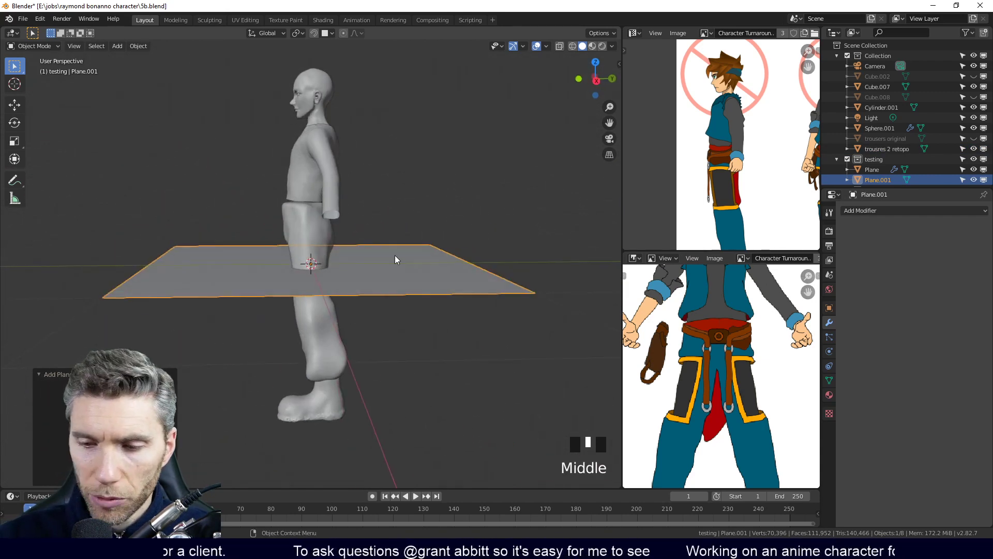
key(s)
click(362, 268)
Move the plane along the Y axis until it sits in front of the character
key(g)
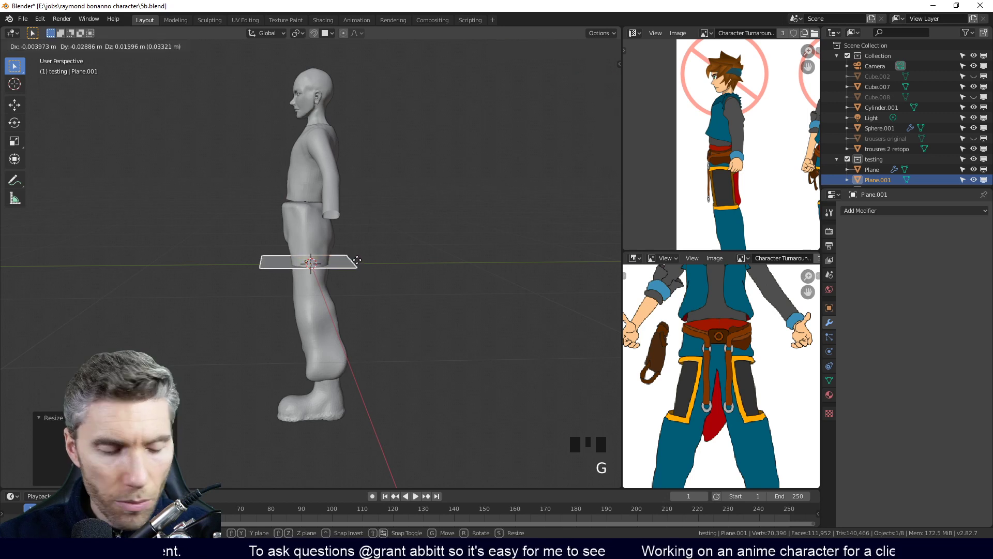
key(y)
click(269, 306)
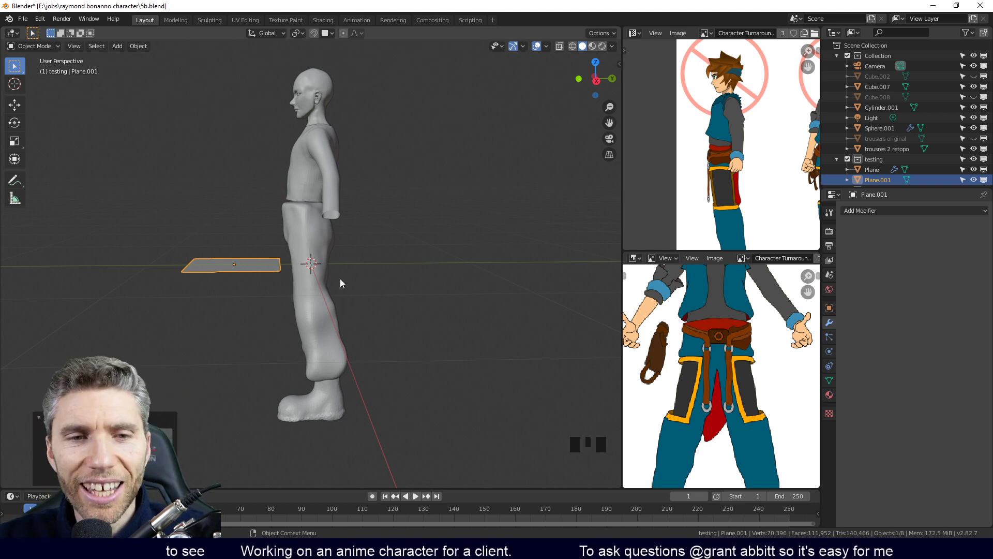
middle_drag(388, 308, 389, 313)
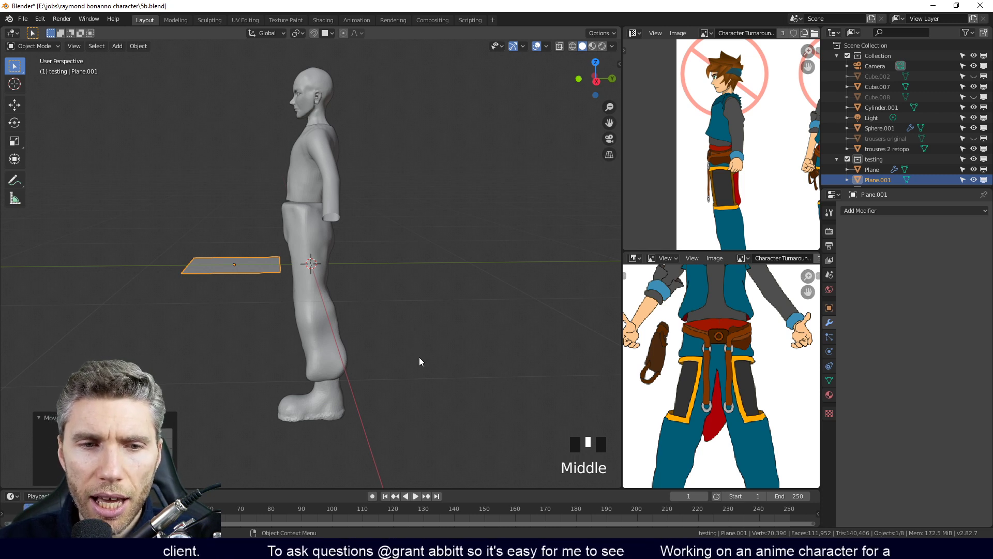
Rotate the plane 90 degrees about the X axis so it stands upright, and apply its rotation and scale
middle_drag(405, 399, 404, 262)
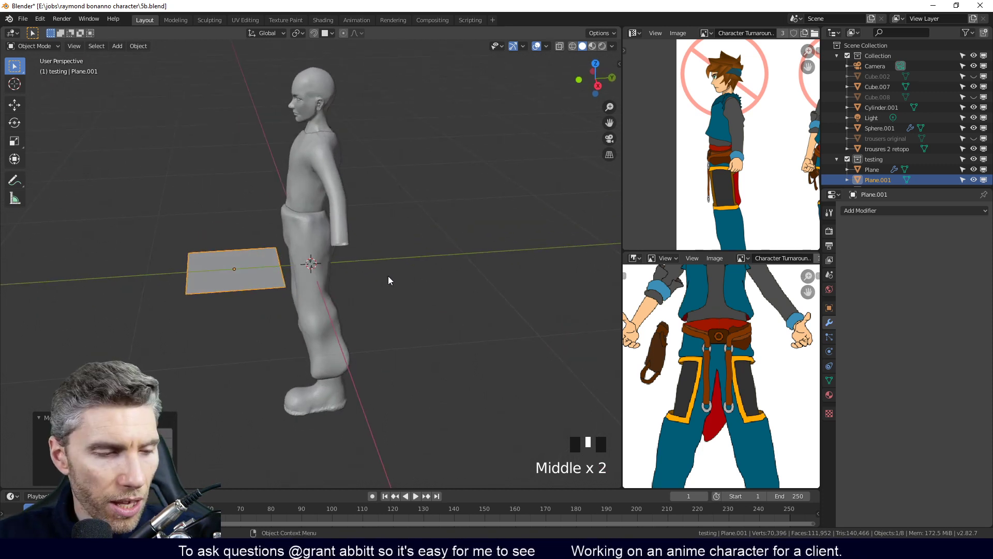
text(rx90)
key(Return)
middle_drag(362, 313, 419, 311)
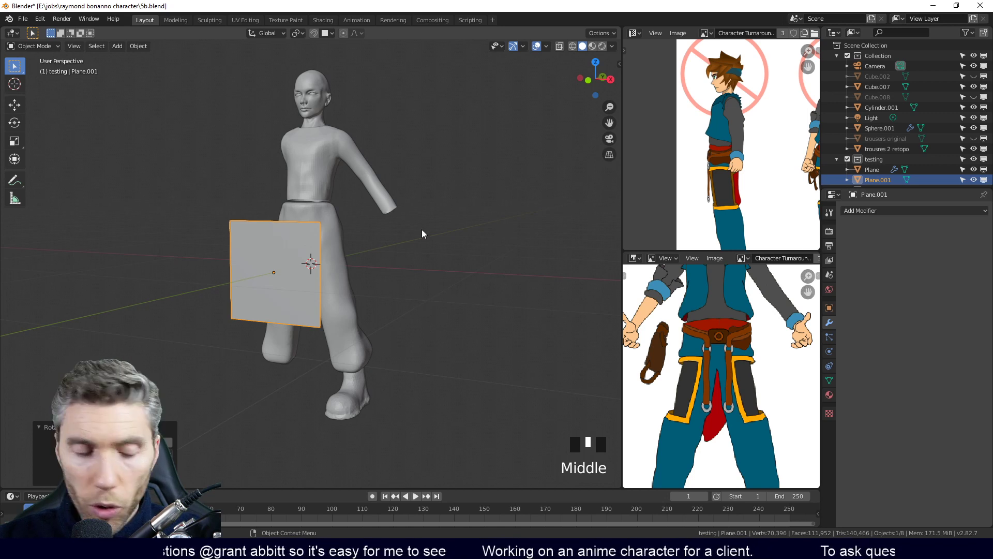
key(ctrl+a)
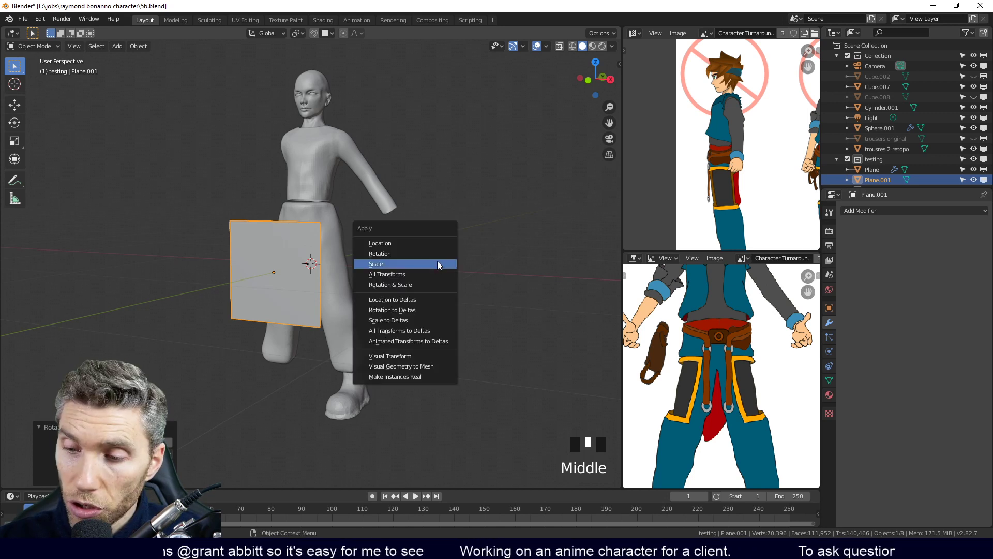
click(414, 284)
Cut and mirror the plane across the X axis with AutoMirror
key(n)
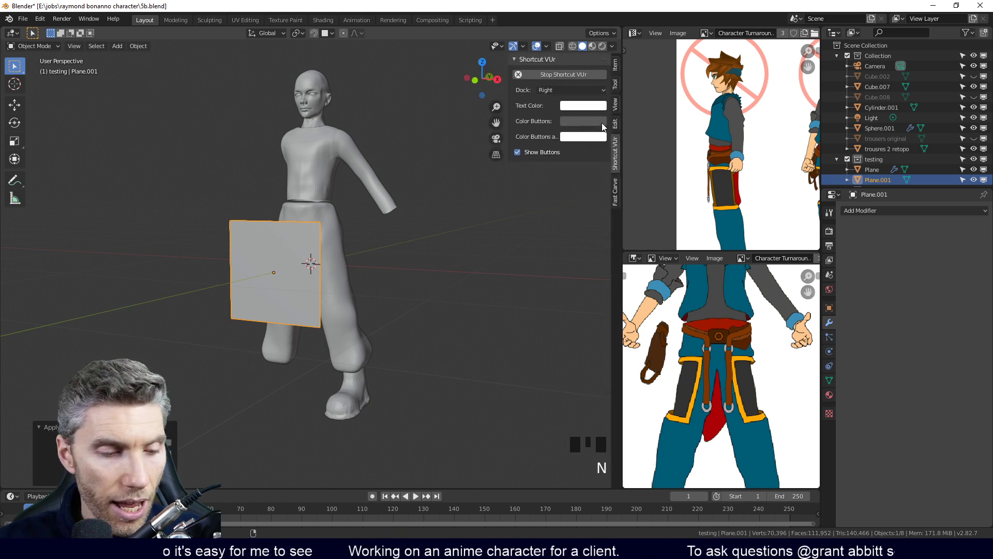
click(616, 124)
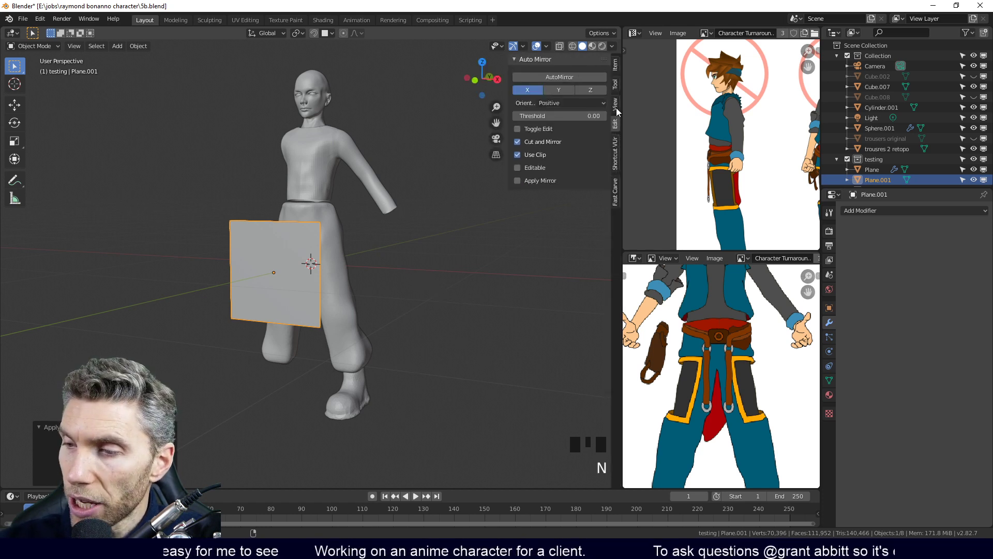
click(561, 78)
In Edit Mode, select the whole half plane and scale it down to a small rectangle
key(Tab)
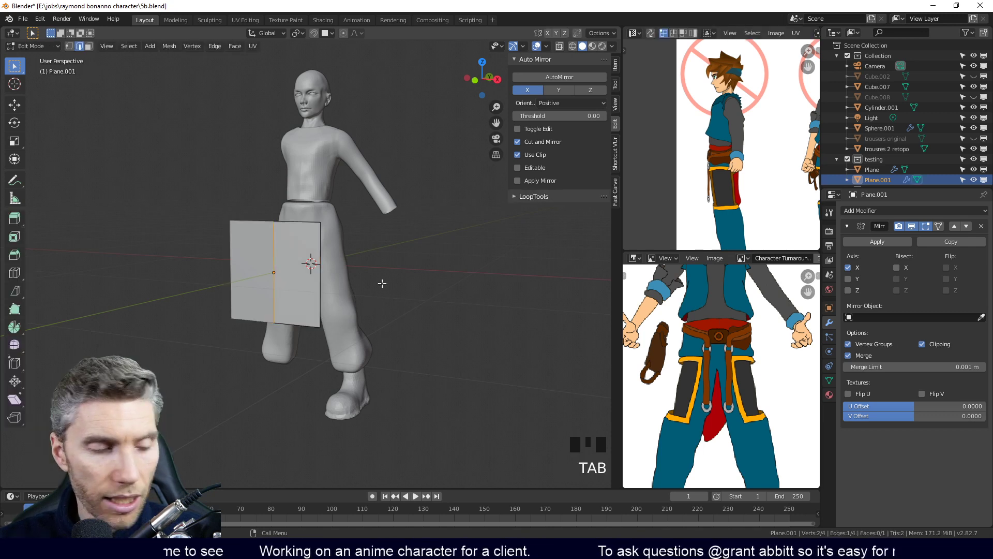
middle_drag(332, 284, 364, 284)
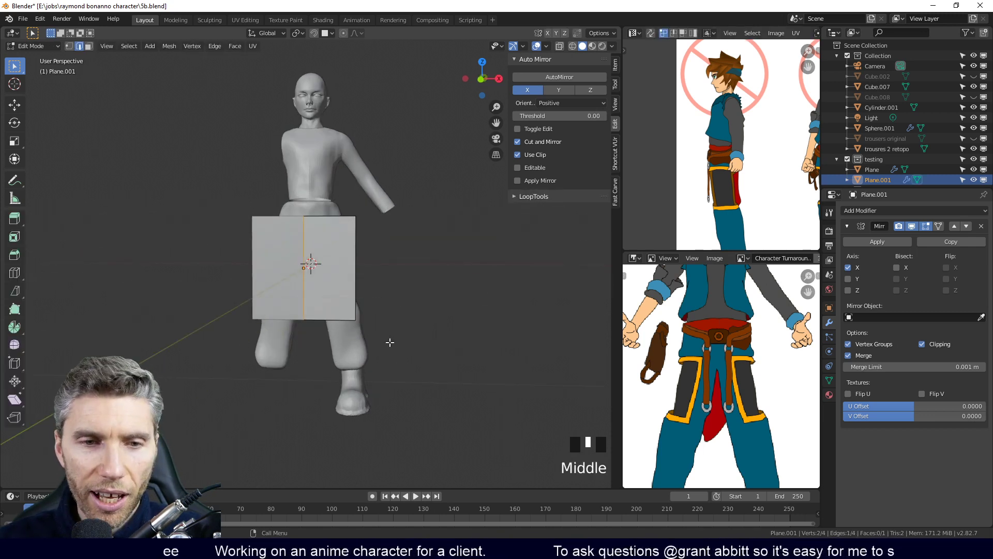
ctrl+middle_drag(383, 351, 390, 295)
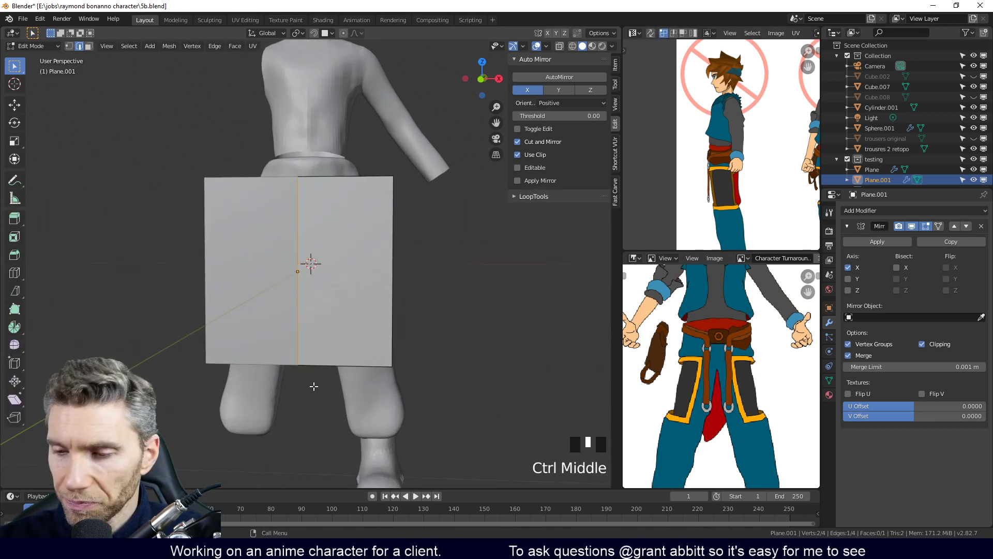
middle_drag(290, 435, 399, 302)
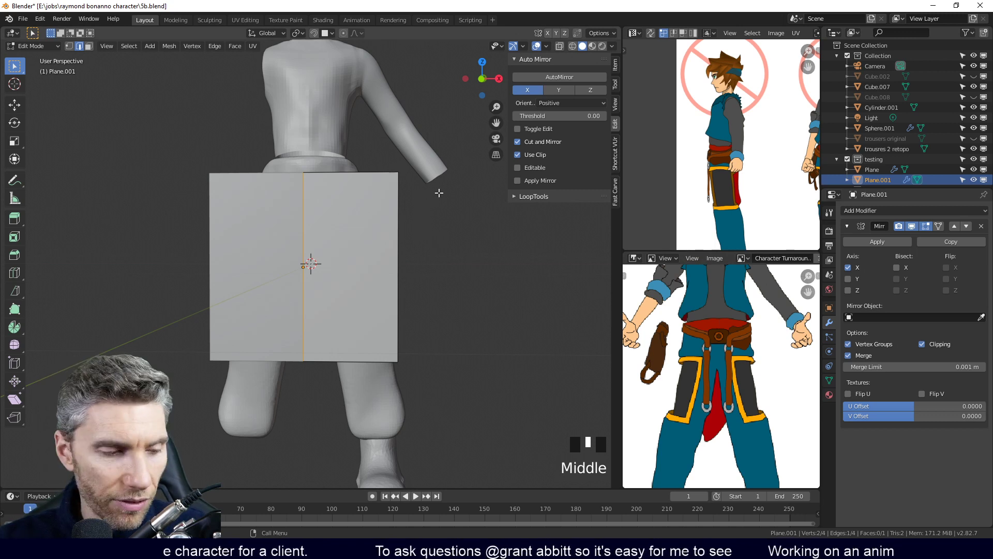
key(s)
right_click(398, 238)
key(a)
key(s)
click(374, 264)
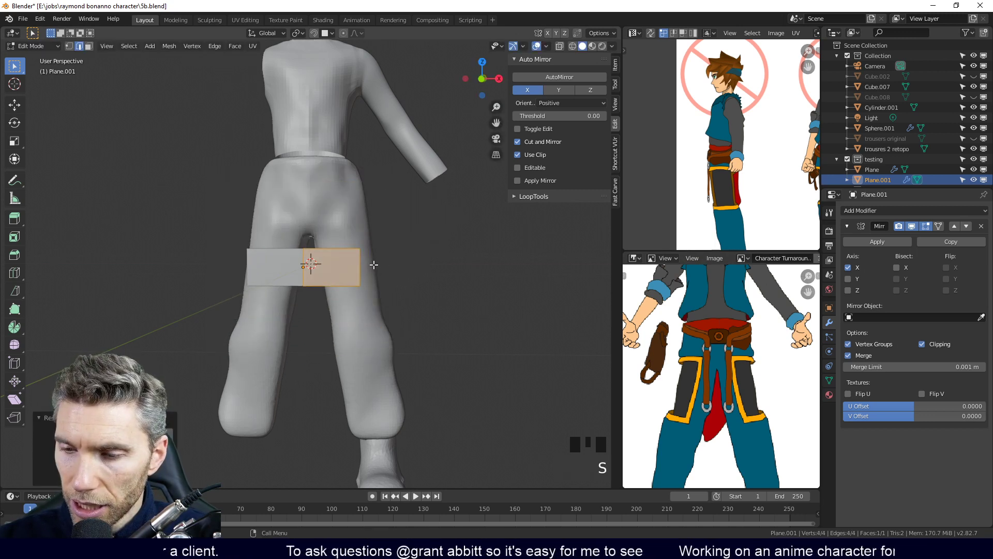
key(s)
click(380, 251)
Move the mirrored face up to just below the trousers' waistline in front view, keeping its inner edge on the centre line
key(g)
click(353, 245)
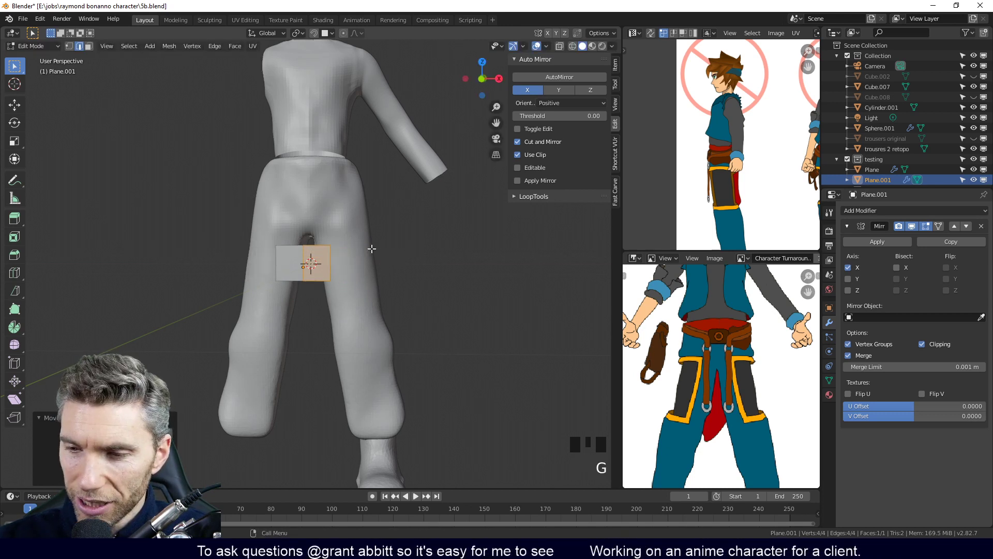
key(KP_1)
key(g)
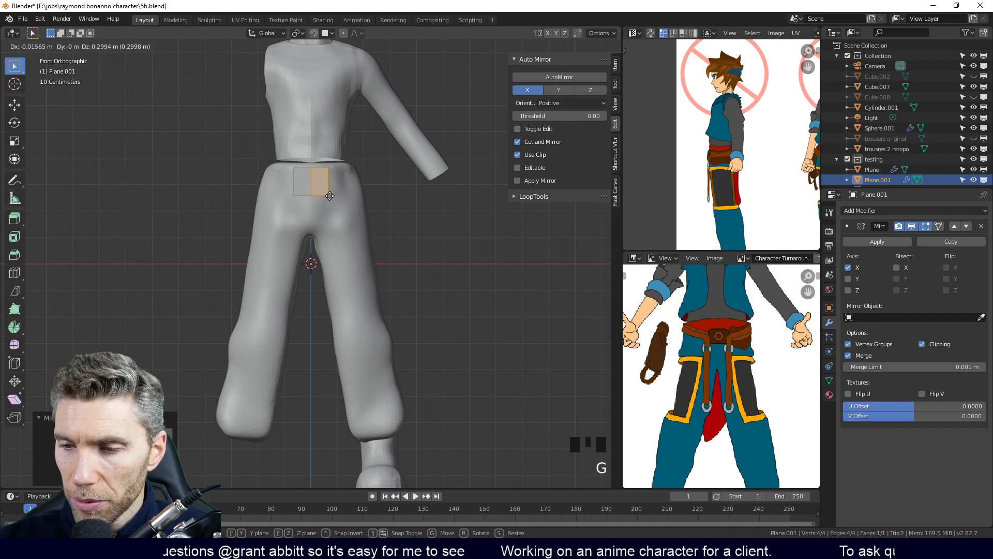
click(329, 195)
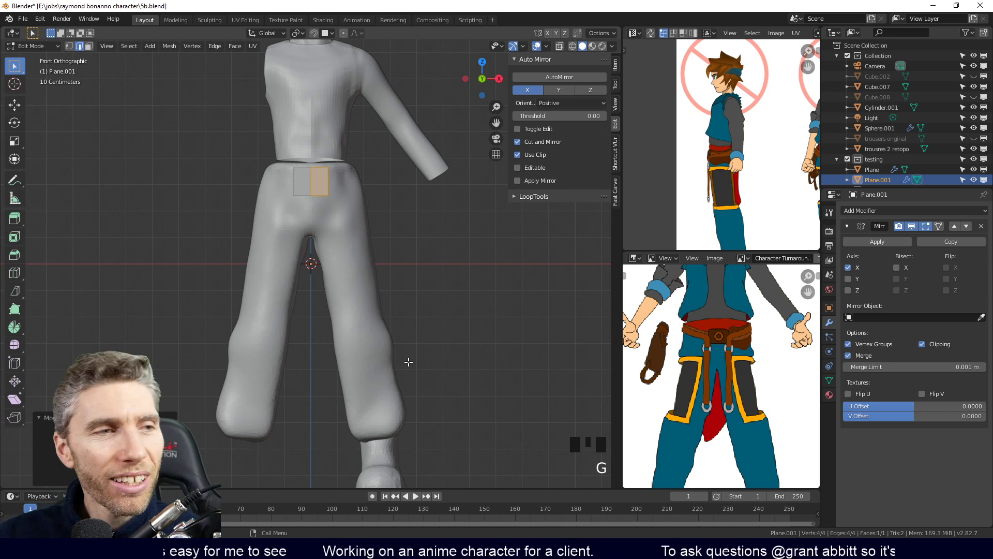
Return to Object Mode and move the plane along the Y axis in side view to just in front of the trousers' waist
mouse_move(433, 292)
shift+middle_down()
mouse_move(421, 271)
mouse_move(410, 328)
mouse_move(428, 271)
mouse_move(420, 308)
shift+middle_up()
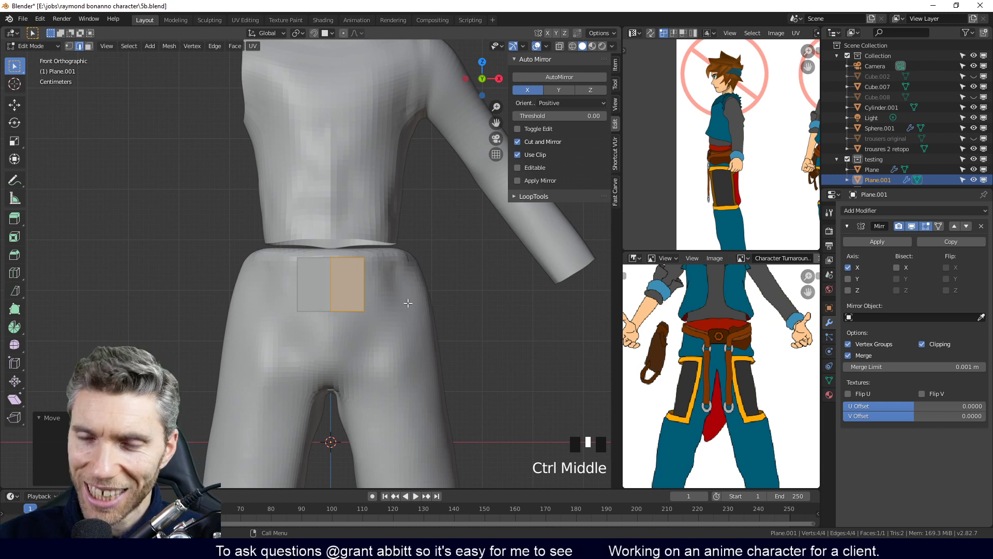
shift+middle_drag(408, 302, 396, 352)
middle_drag(396, 352, 355, 349)
key(KP_3)
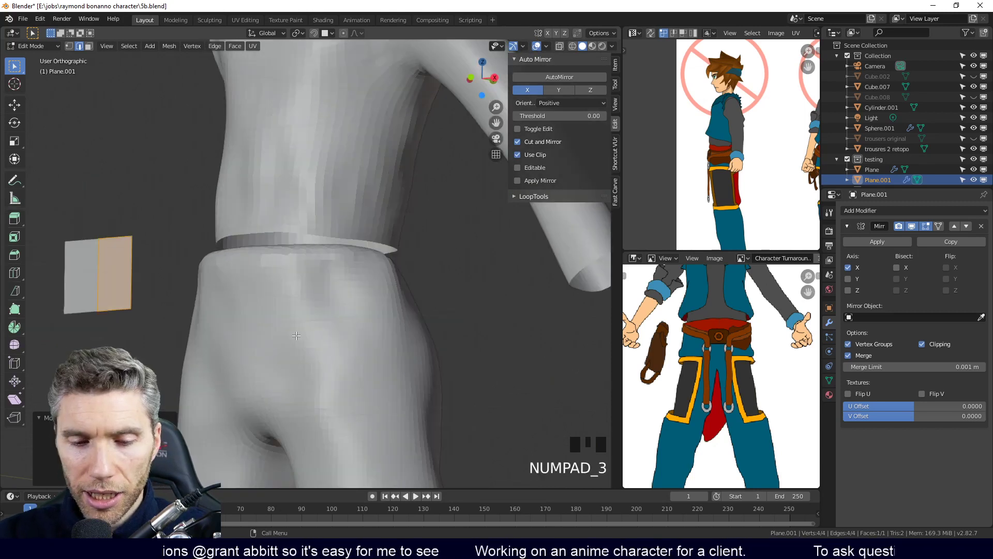
ctrl+middle_drag(264, 273, 151, 300)
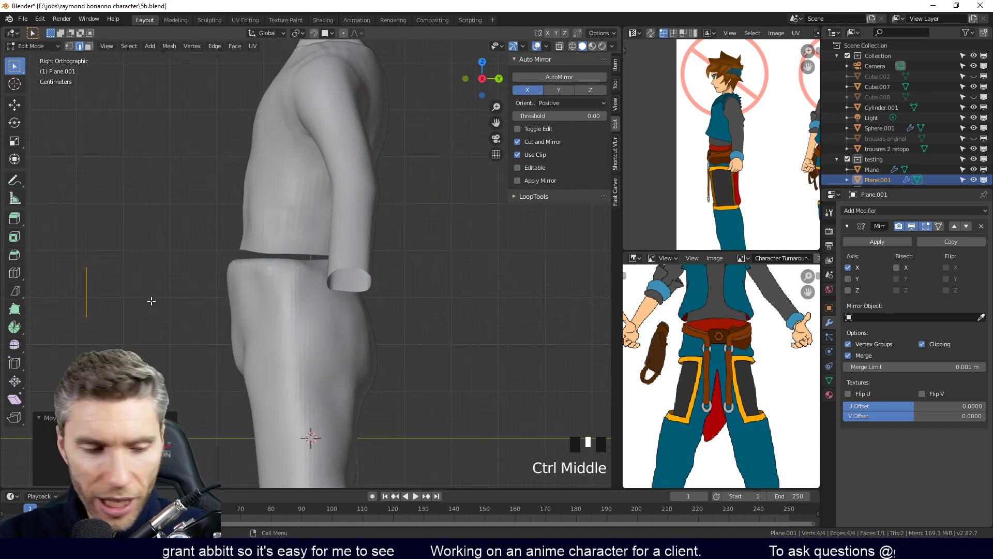
shift+middle_drag(243, 317, 325, 319)
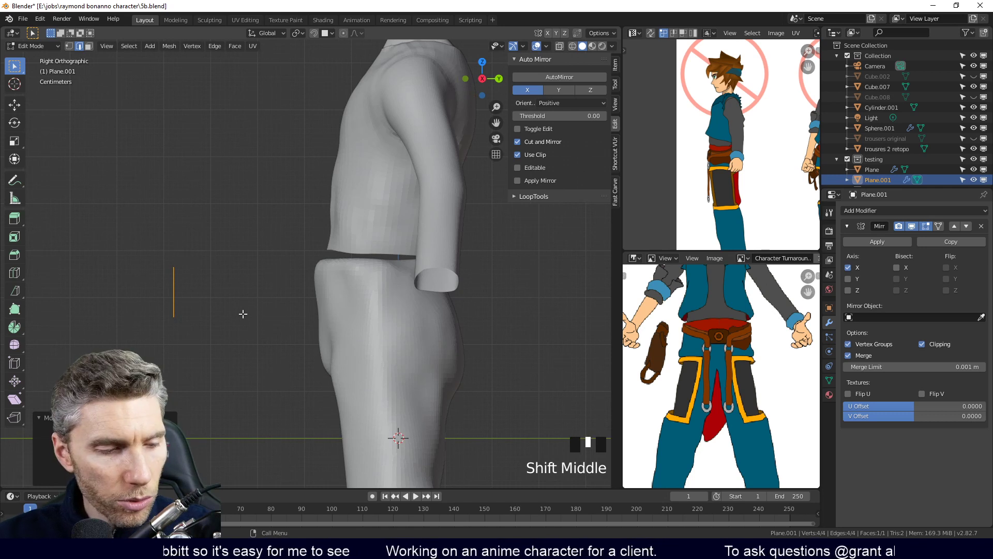
key(Tab)
ctrl+middle_drag(438, 366, 328, 260)
key(KP_3)
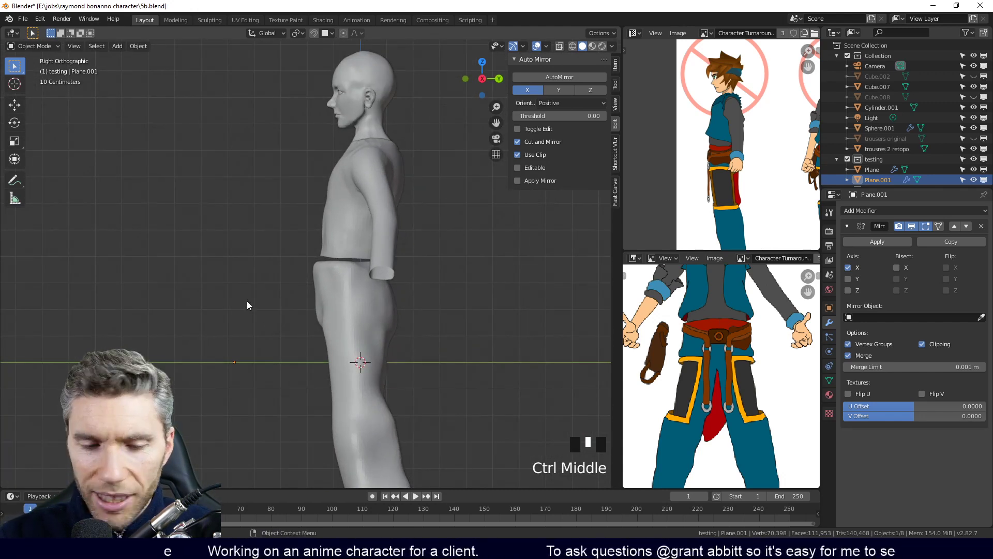
key(g)
key(z)
key(y)
click(308, 299)
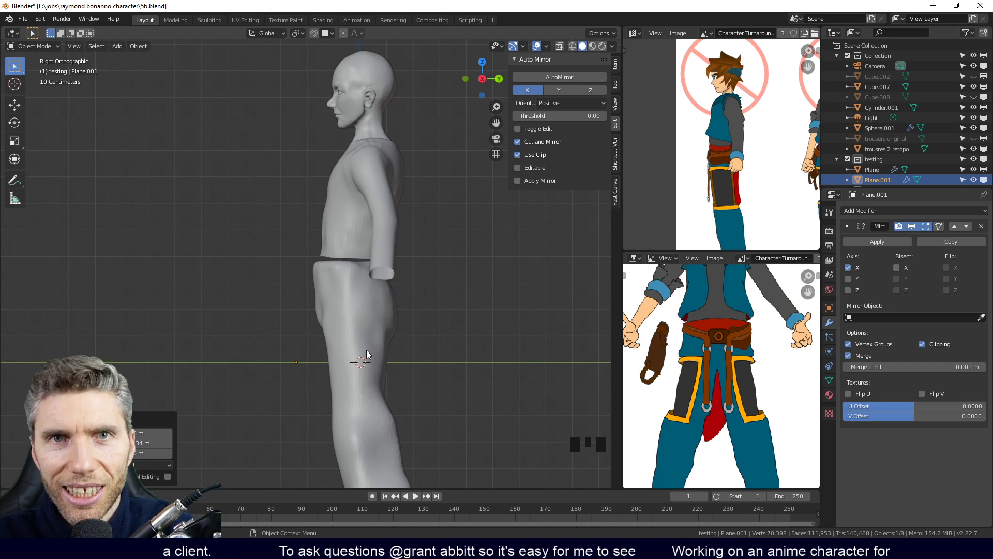
mouse_move(389, 335)
middle_down()
mouse_move(382, 324)
mouse_move(403, 331)
middle_up()
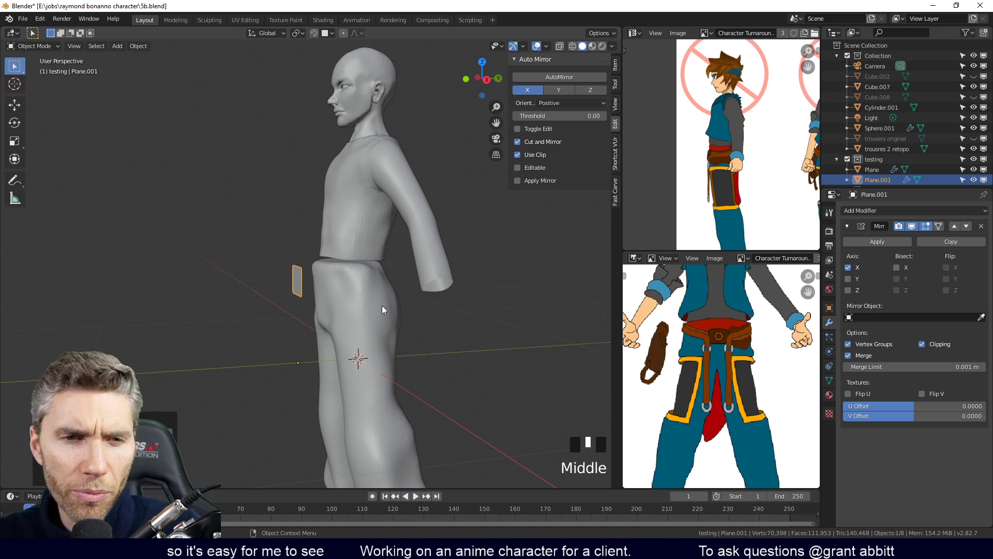
In right side view, move the plane closer to the front of the trousers' waist
middle_drag(436, 300, 398, 312)
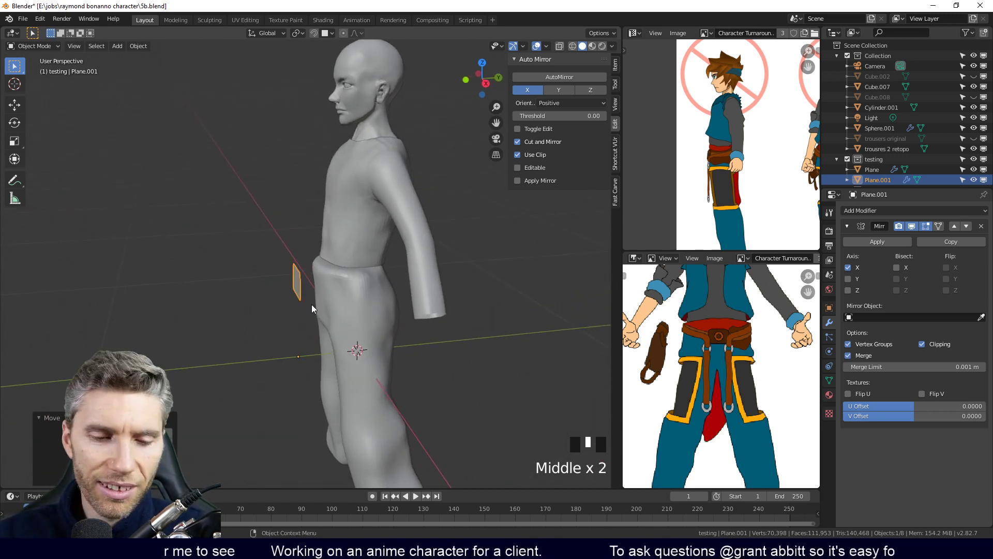
key(KP_3)
key(g)
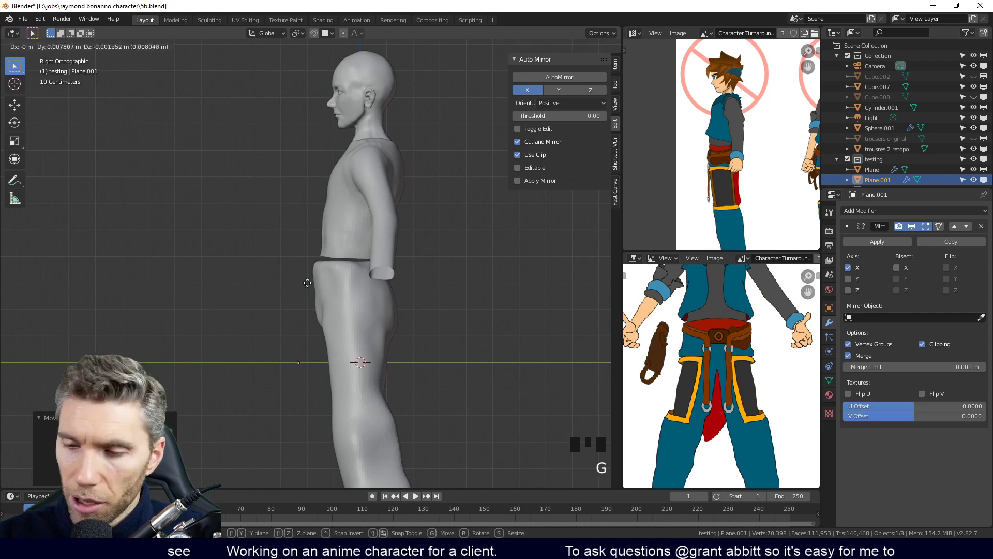
click(317, 284)
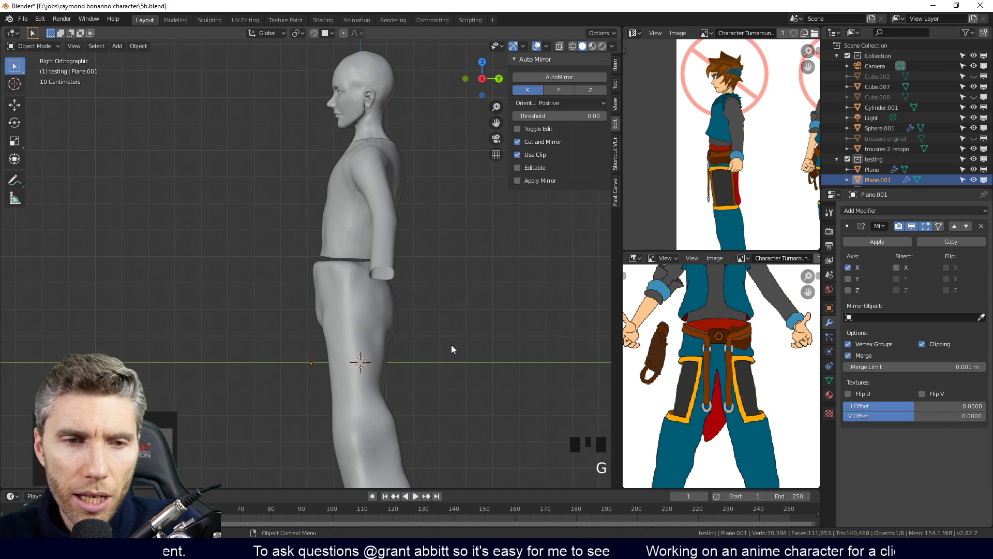
middle_drag(461, 340, 477, 370)
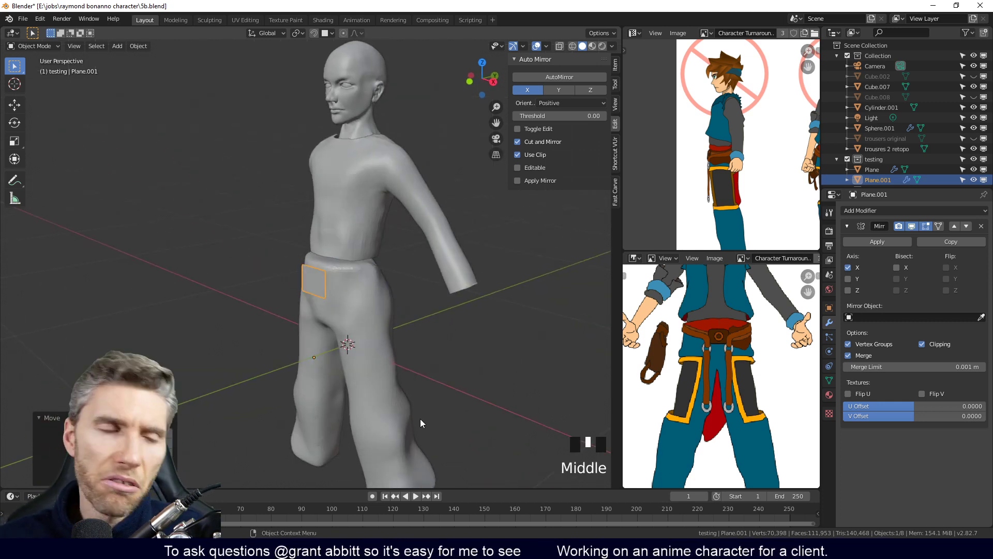
Add a Shrinkwrap modifier to the plane below its Mirror modifier, with "trousres 2 retopo" as the target
middle_drag(495, 252, 420, 282)
middle_drag(427, 228, 467, 279)
middle_drag(418, 313, 327, 321)
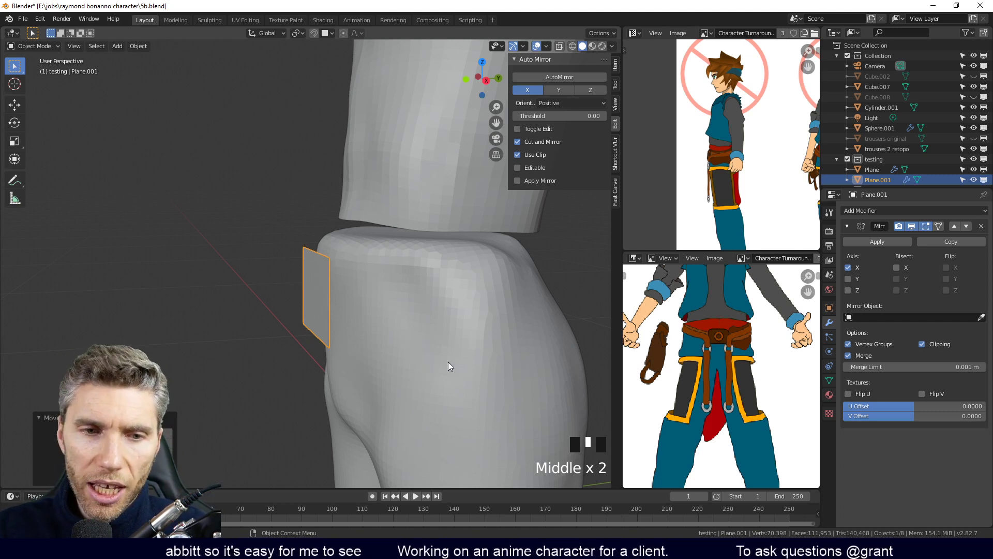
middle_drag(405, 359, 534, 312)
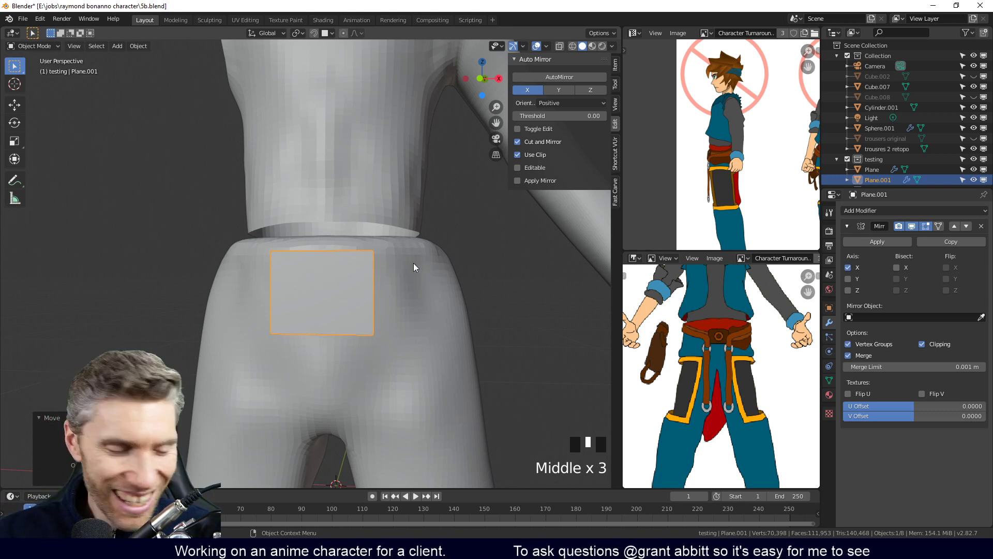
middle_drag(506, 346, 539, 311)
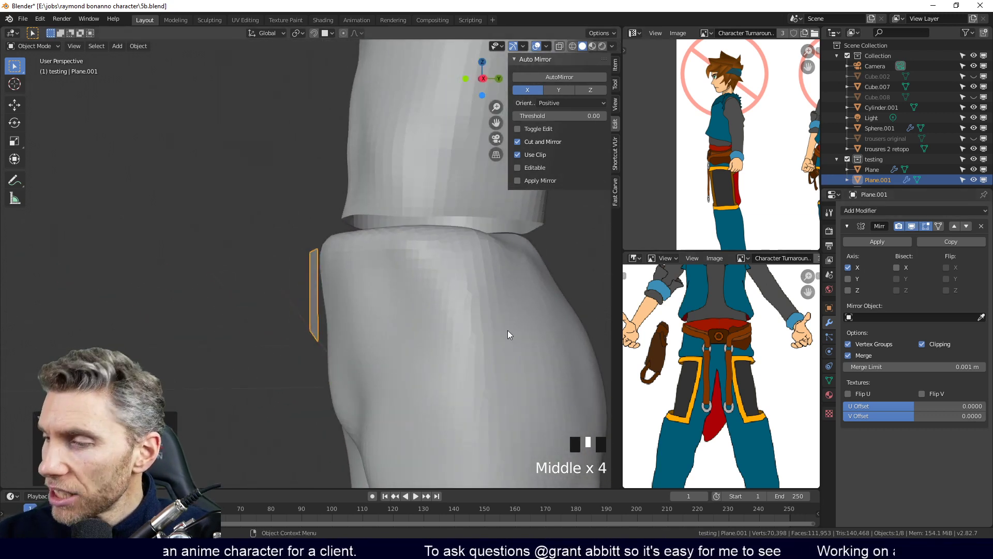
click(908, 211)
click(878, 325)
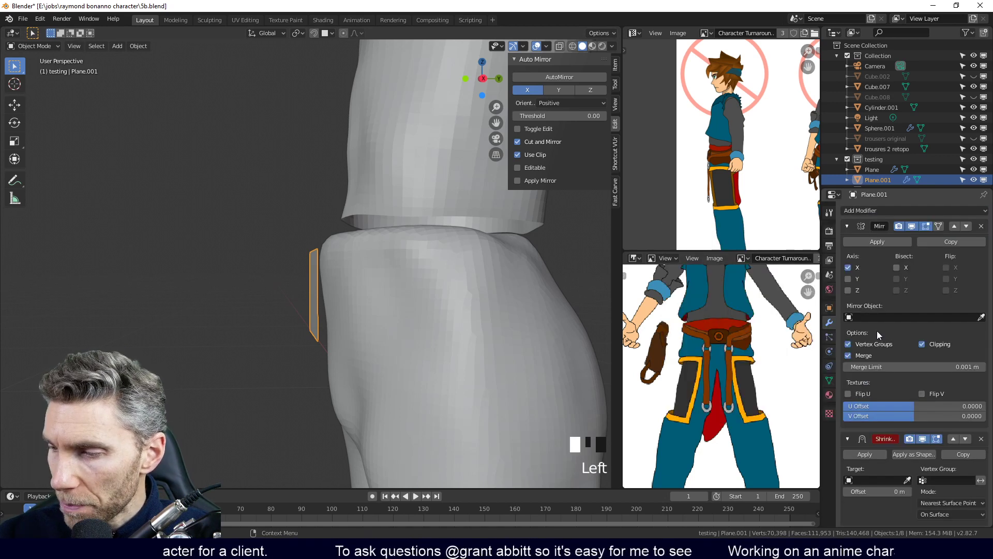
scroll(895, 458, down, 1)
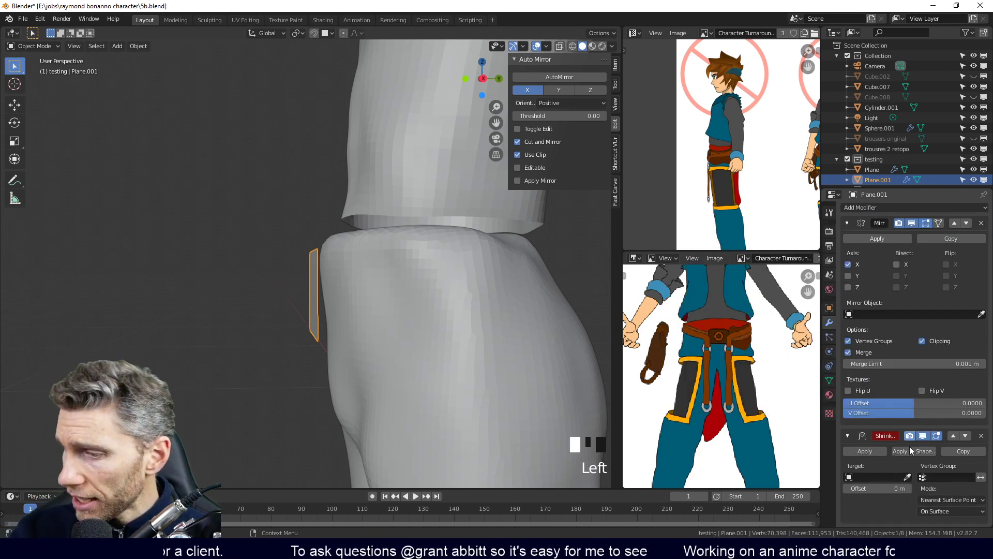
click(847, 224)
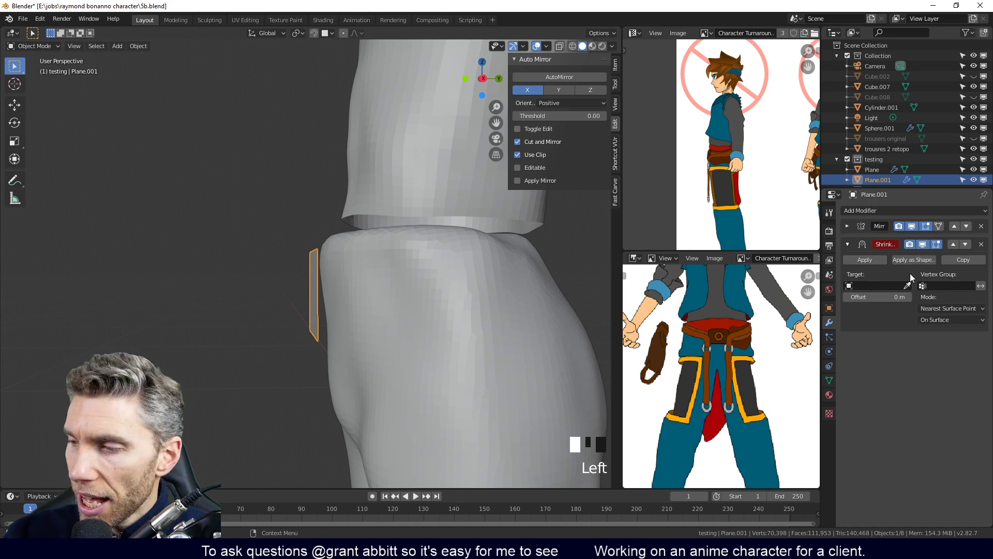
click(908, 286)
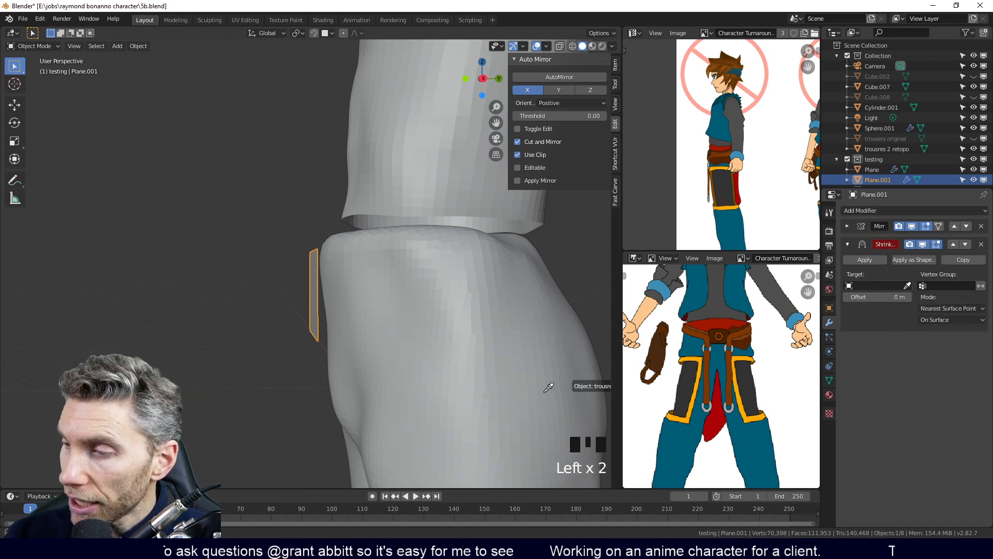
click(456, 326)
Enter Edit Mode on the plane and turn on snapping
middle_drag(456, 326, 369, 353)
key(Tab)
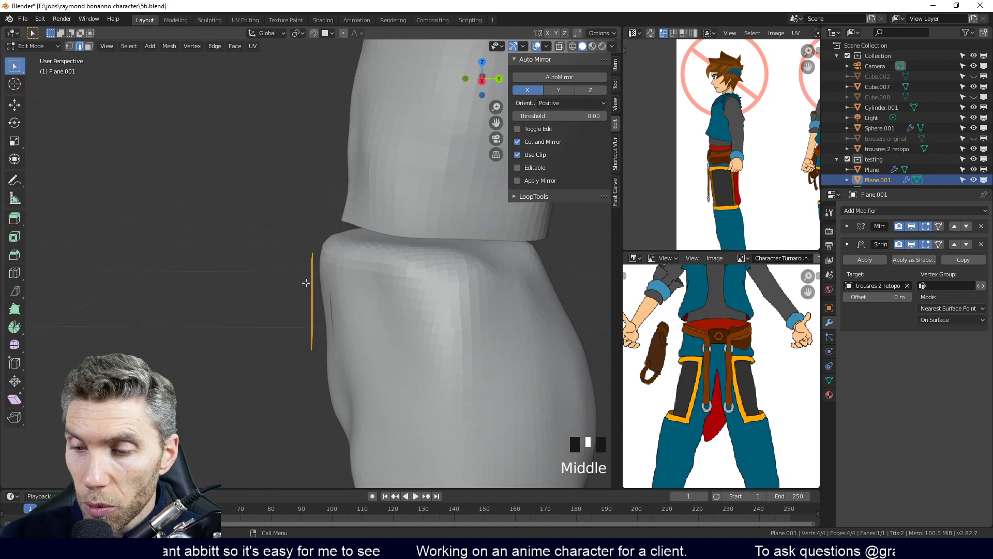
middle_drag(329, 356, 328, 346)
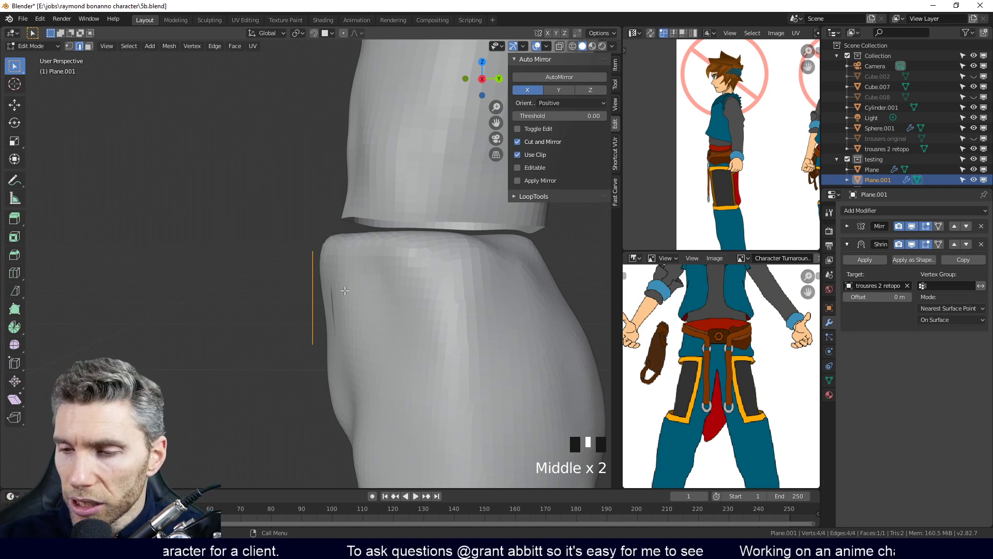
mouse_move(334, 278)
middle_down()
mouse_move(434, 329)
mouse_move(481, 326)
middle_up()
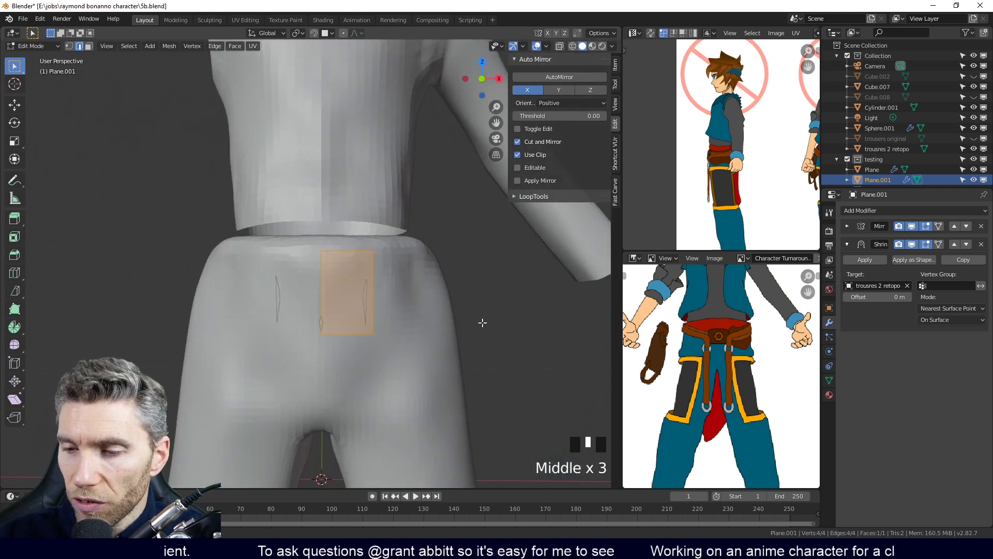
click(313, 33)
click(332, 33)
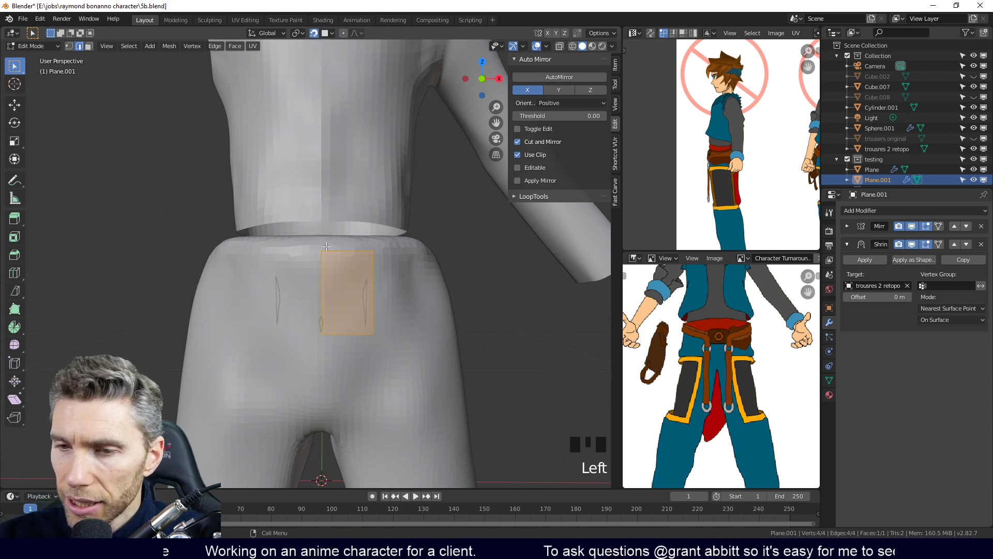
In vertex select mode, snap the plane's upper centre-line vertex onto the trousers' surface near the waistline
key(1)
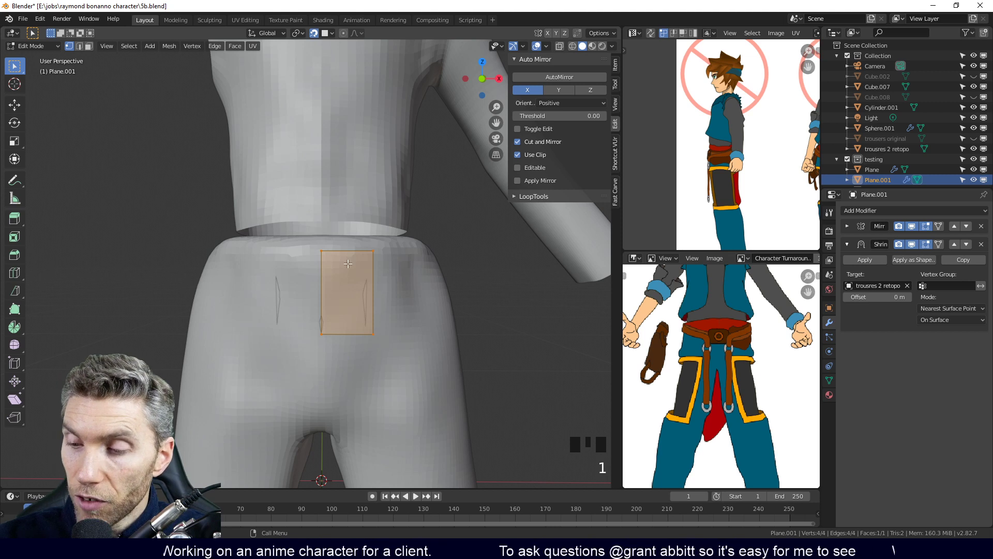
click(323, 253)
key(g)
click(332, 256)
middle_drag(370, 282, 256, 323)
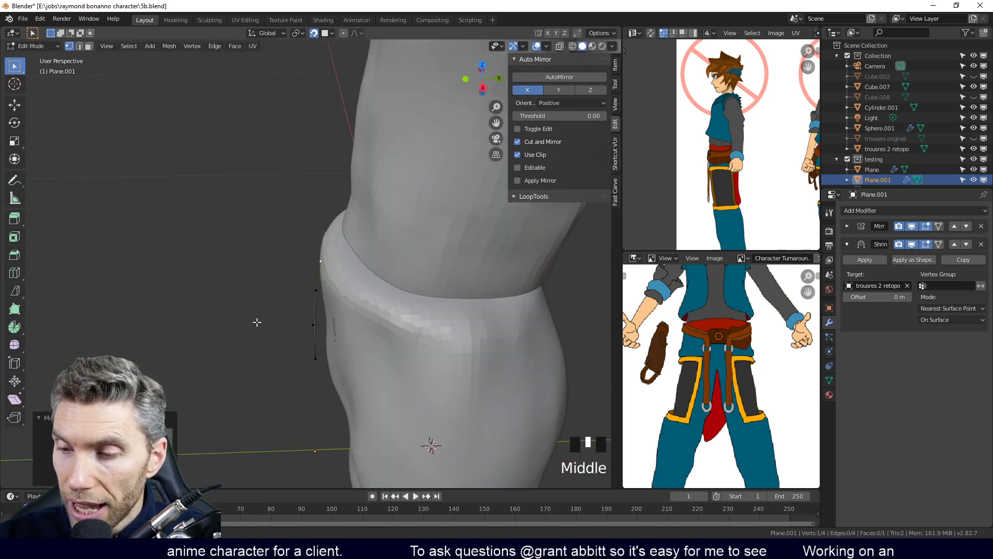
Snap the plane's upper and lower outer vertices onto the front surface of the trousers
middle_drag(331, 268, 380, 283)
click(348, 287)
key(g)
click(358, 288)
click(349, 353)
key(g)
click(361, 341)
Snap the lower centre-line vertex onto the trousers' surface, keeping it on the mirror line
middle_drag(361, 341, 406, 335)
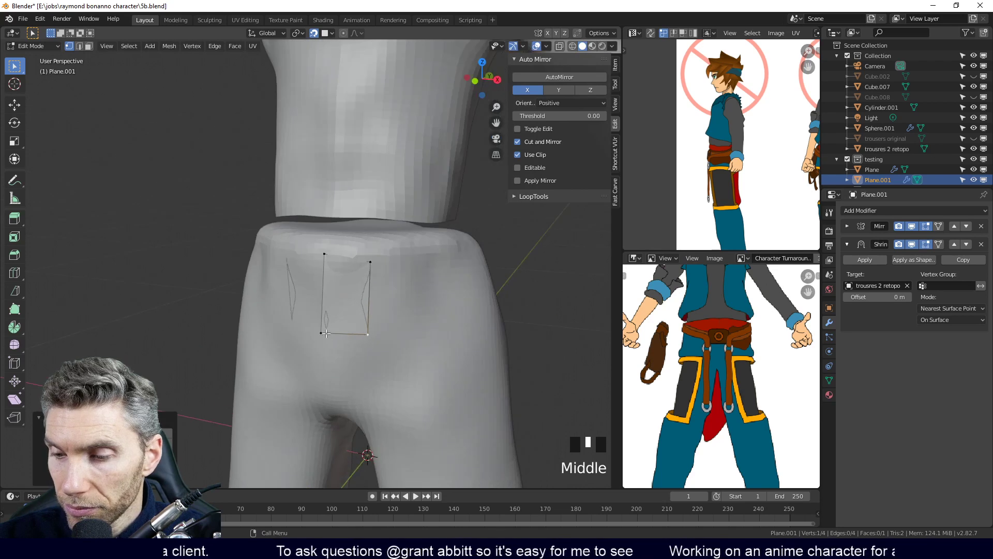
key(g)
click(325, 329)
middle_drag(325, 329, 370, 316)
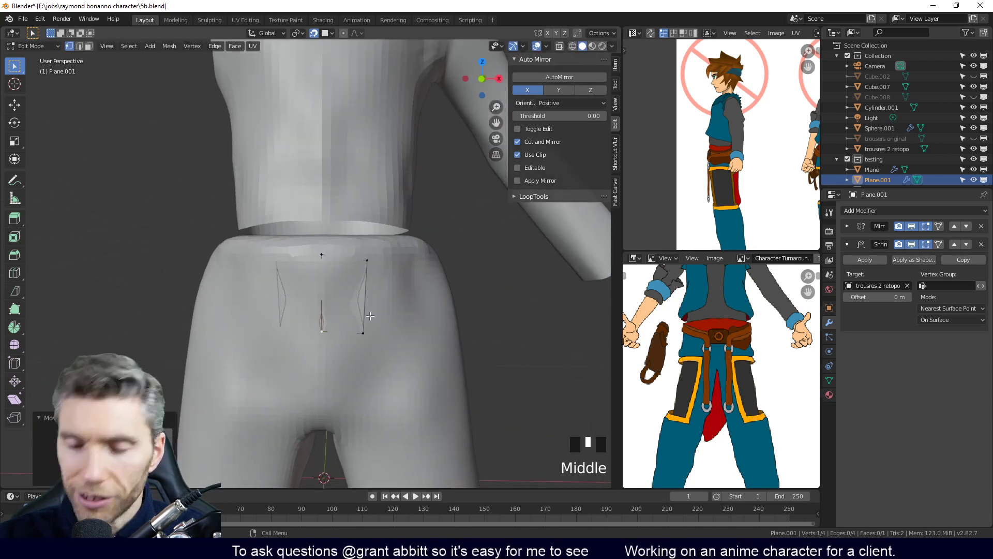
middle_drag(368, 353, 355, 428)
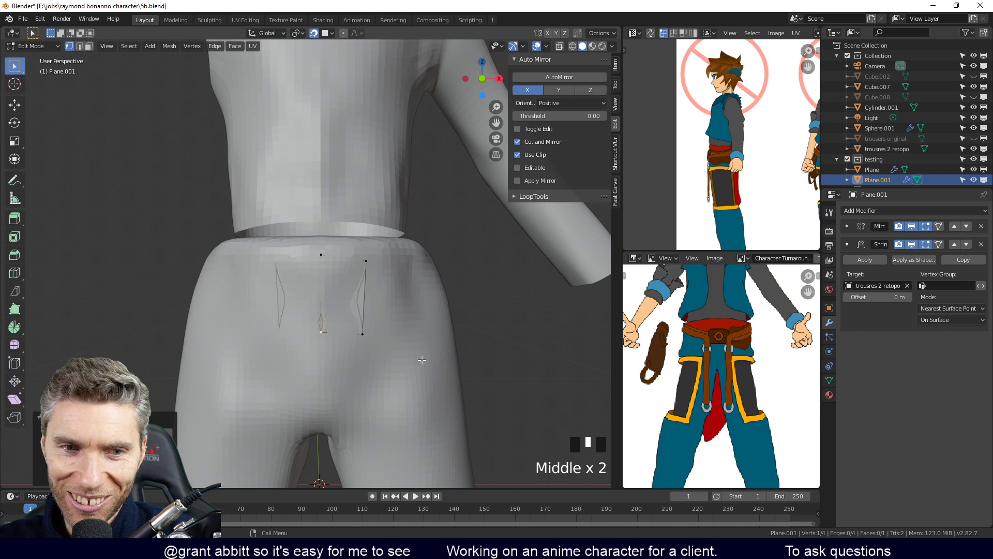
Raise the Shrinkwrap modifier's offset to 0.12 m for the small waist plane
middle_drag(426, 333, 355, 236)
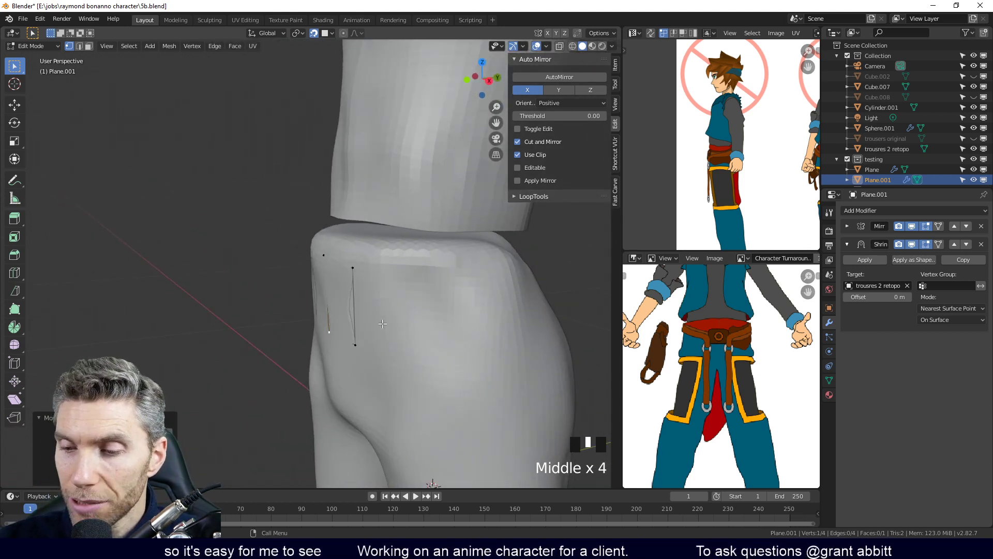
click(911, 298)
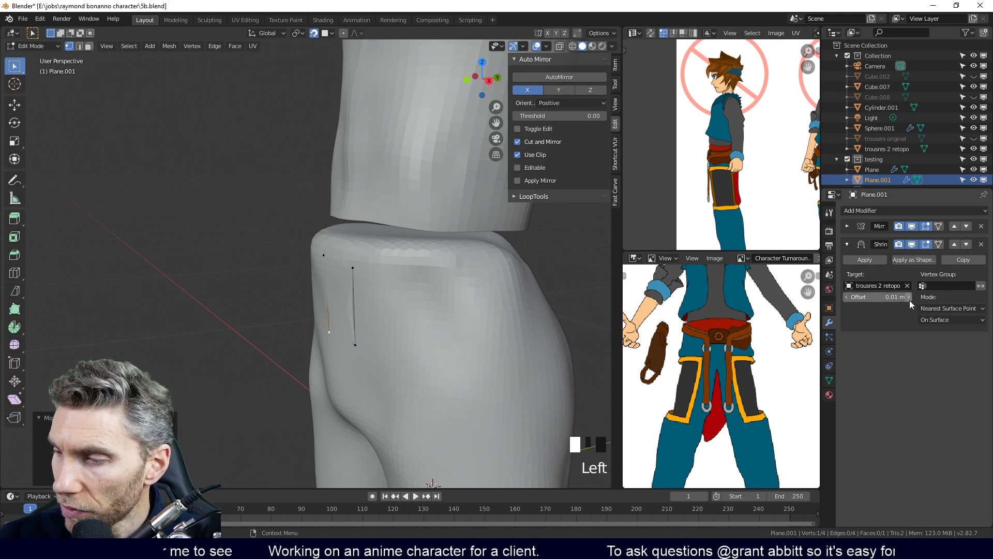
click(910, 298)
click(910, 298)
click(911, 298)
click(911, 298)
click(911, 298)
middle_drag(455, 357, 481, 362)
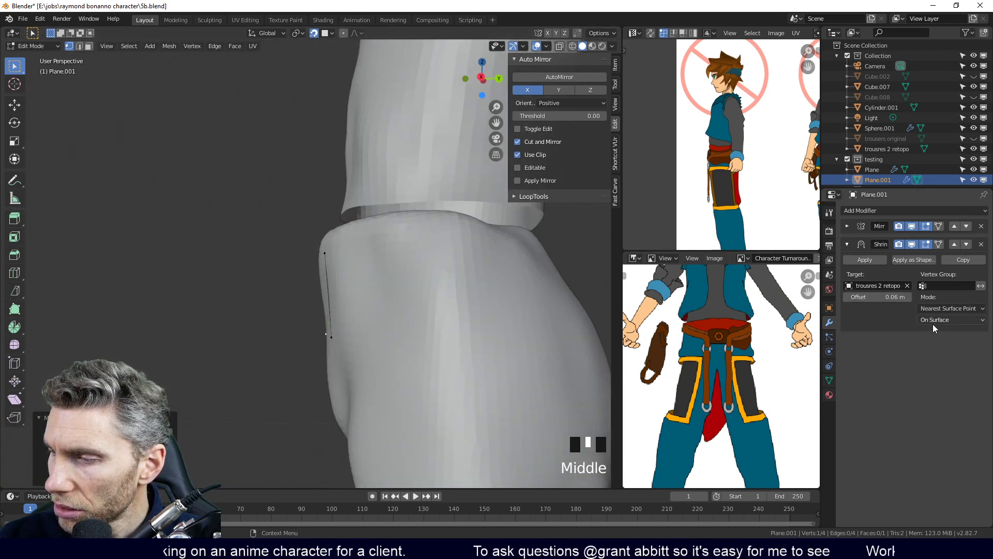
click(909, 297)
triple_click(909, 297)
triple_click(909, 297)
double_click(909, 297)
click(856, 297)
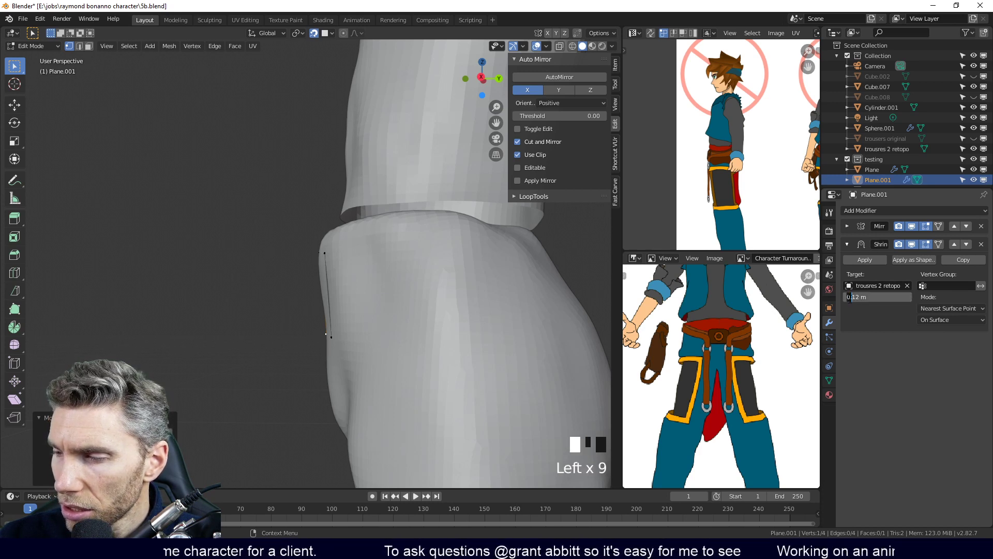
click(857, 311)
Set the Shrinkwrap snap mode to Above Surface and reduce the offset to 0.01 m
click(954, 321)
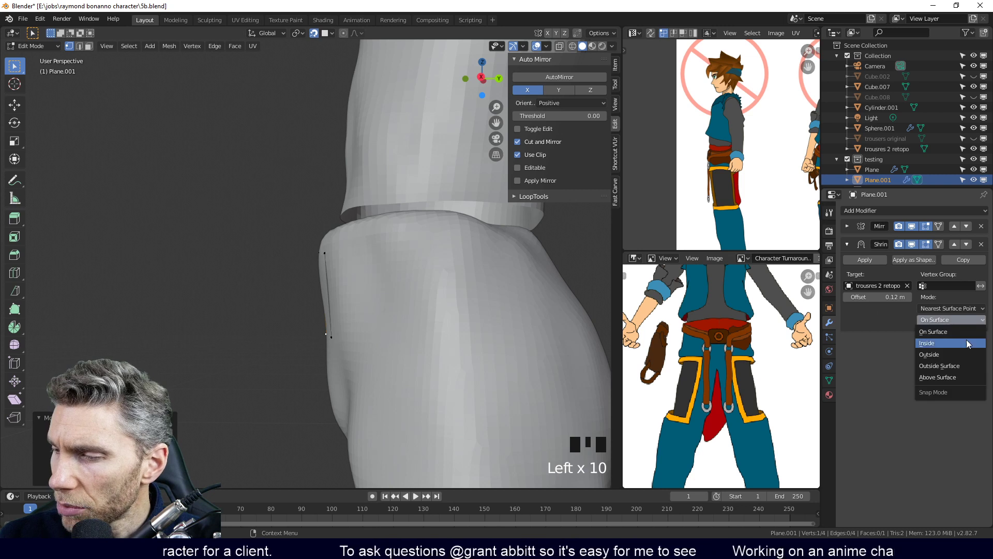
click(957, 377)
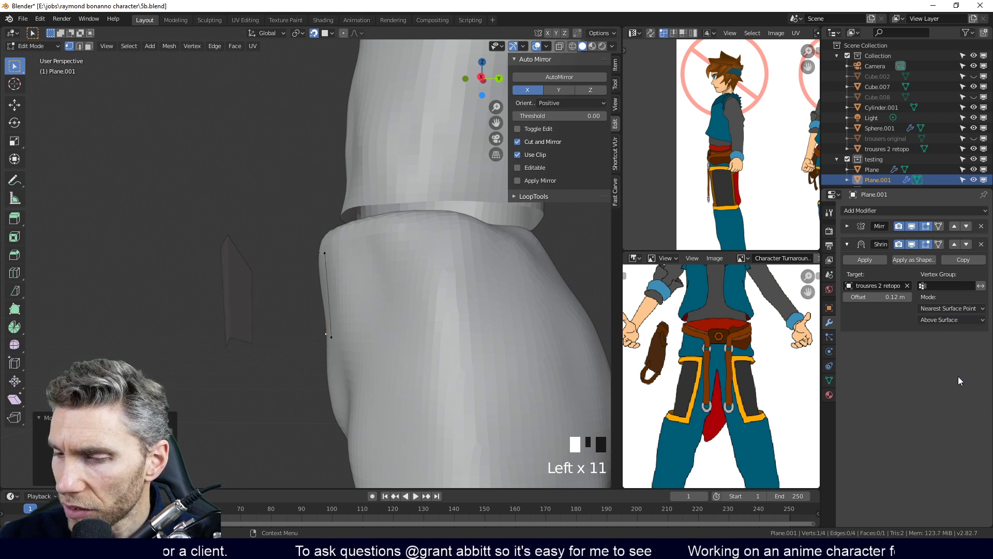
click(847, 297)
click(846, 297)
click(846, 297)
click(846, 297)
click(847, 297)
click(846, 297)
click(846, 297)
click(846, 297)
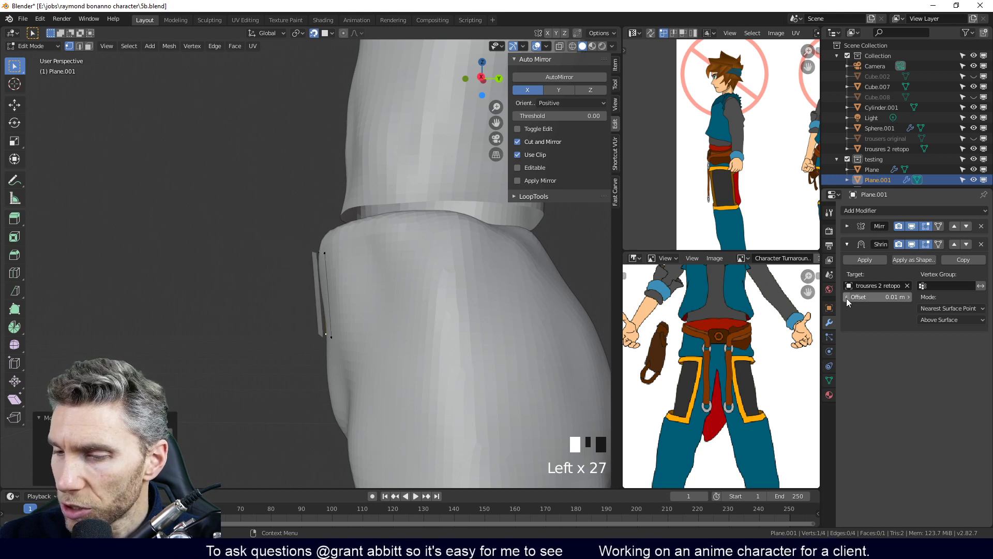
click(847, 298)
click(847, 297)
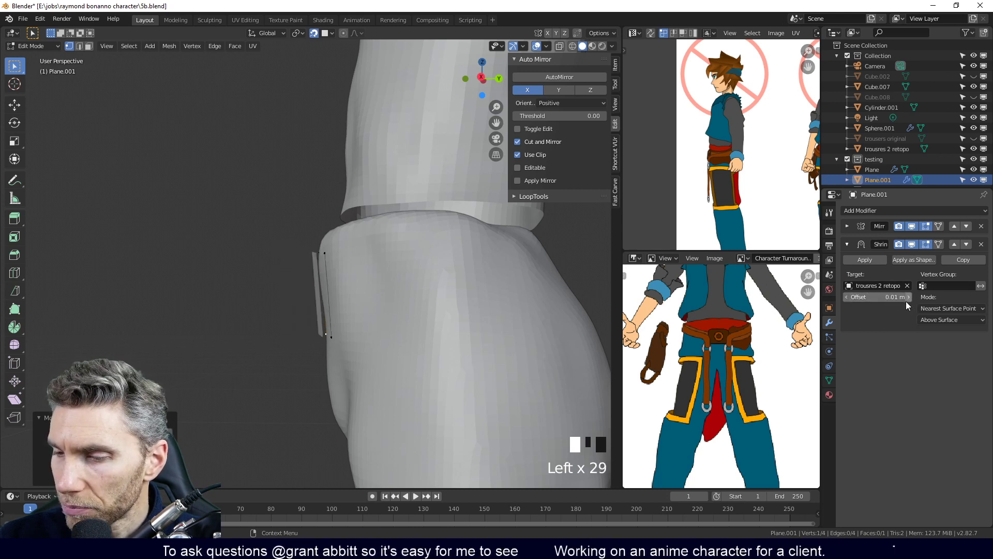
Set the Shrinkwrap offset to 0.001 m
mouse_move(357, 357)
middle_down()
mouse_move(365, 355)
mouse_move(338, 368)
mouse_move(372, 357)
middle_up()
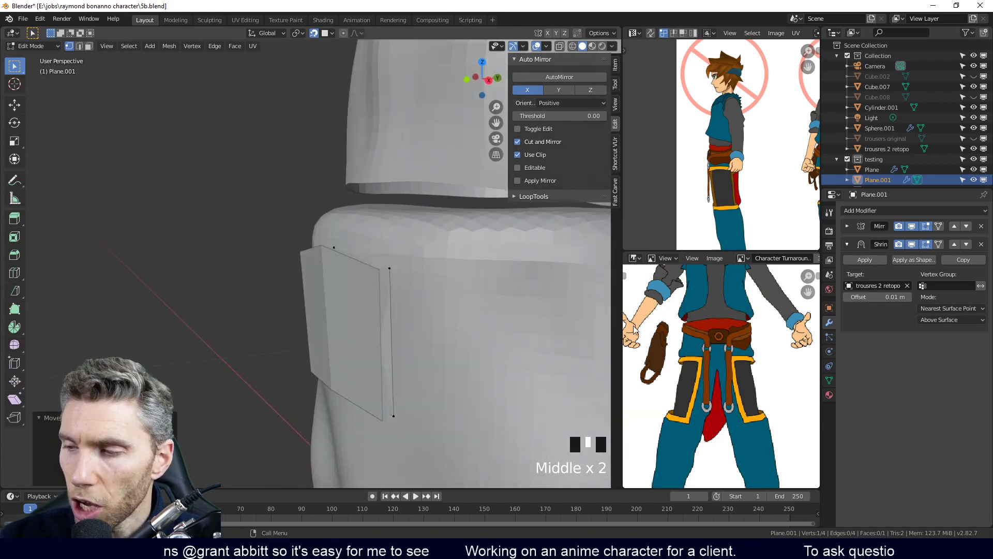
click(897, 298)
key(Left)
key(Right)
key(Right)
key(Right)
text(0)
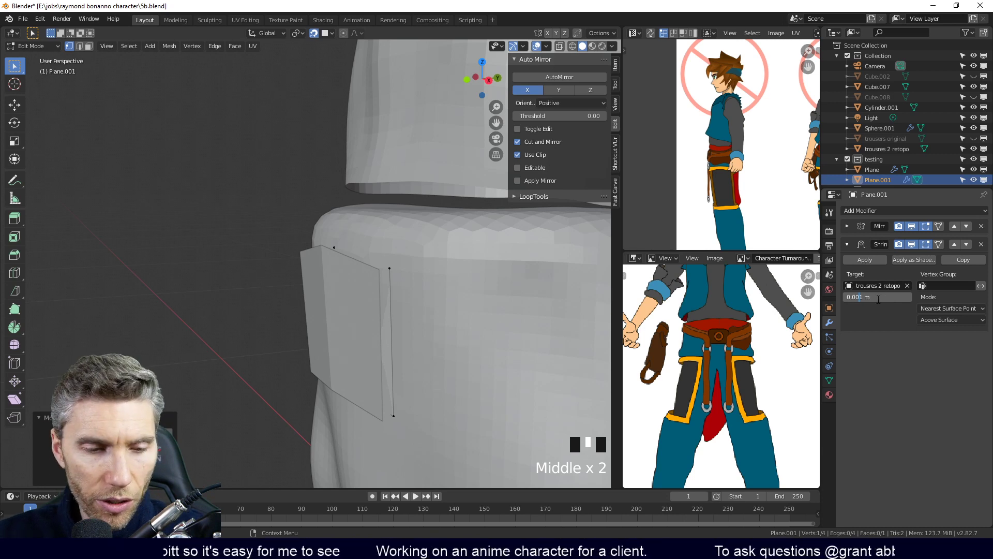
key(Return)
Increase the Shrinkwrap offset to 0.003 m
click(901, 297)
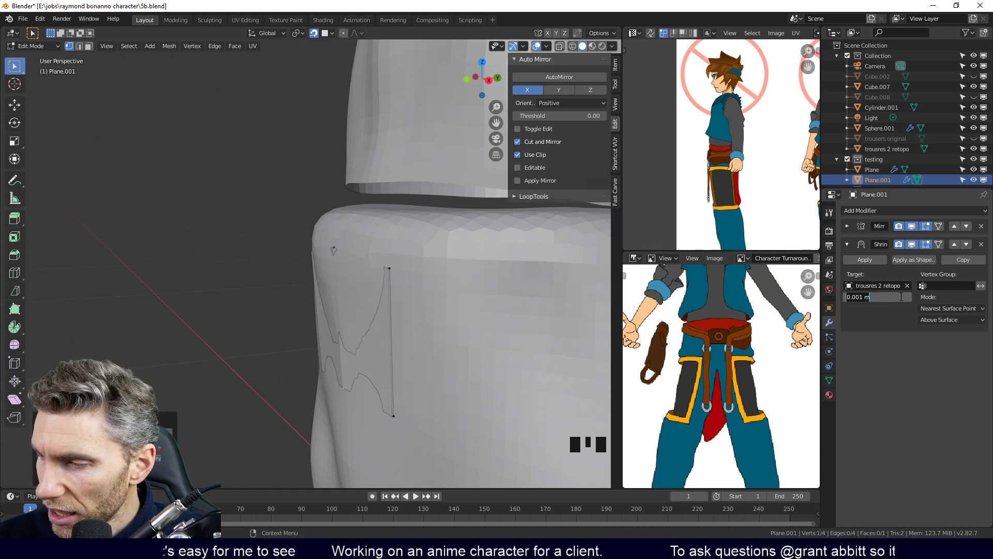
click(860, 297)
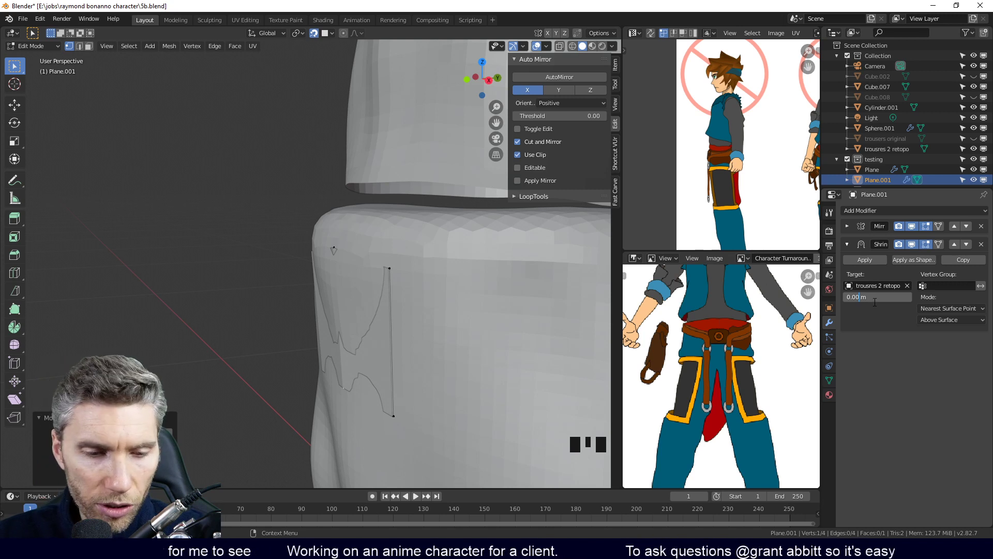
text(3)
key(Return)
Turn on the Shrinkwrap's on-cage editing and raise the plane's lower vertices to shorten it, nudging the lower outer corner inward
middle_drag(372, 331, 412, 314)
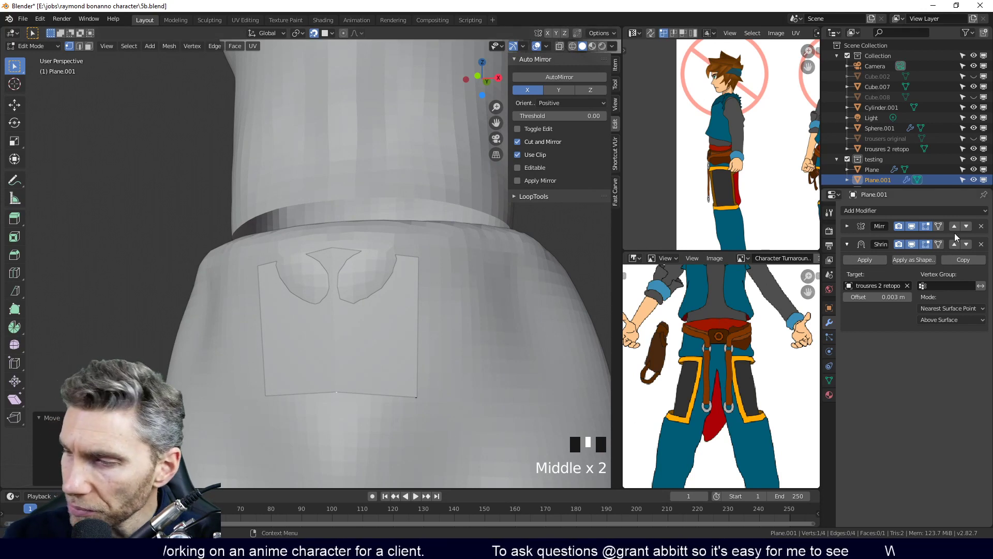
click(939, 245)
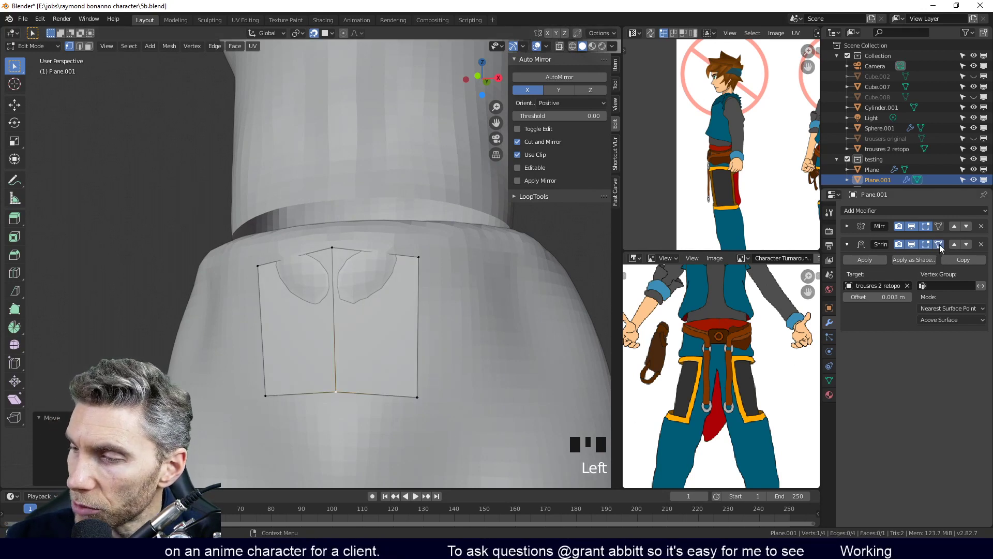
click(420, 390)
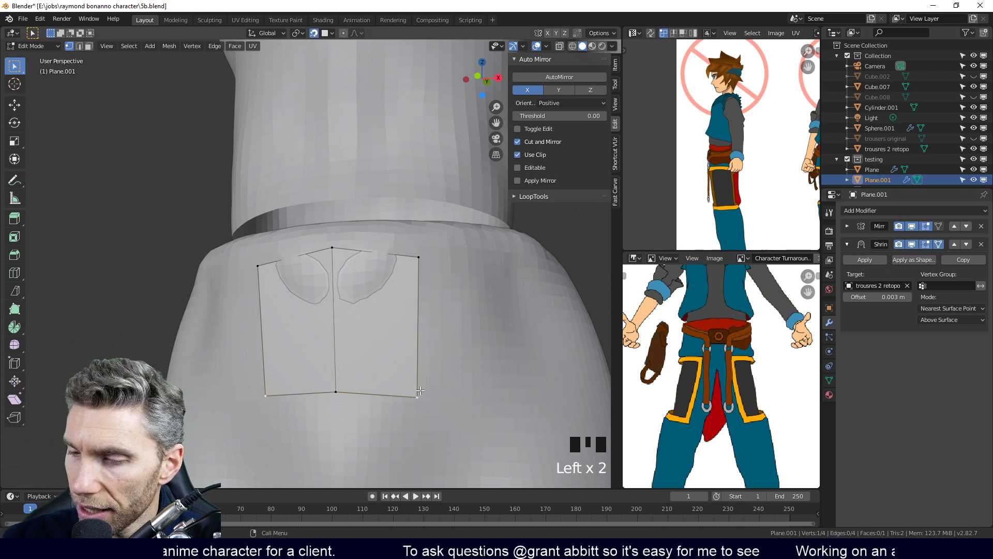
key(g)
click(413, 337)
ctrl+middle_drag(413, 337, 414, 393)
click(385, 312)
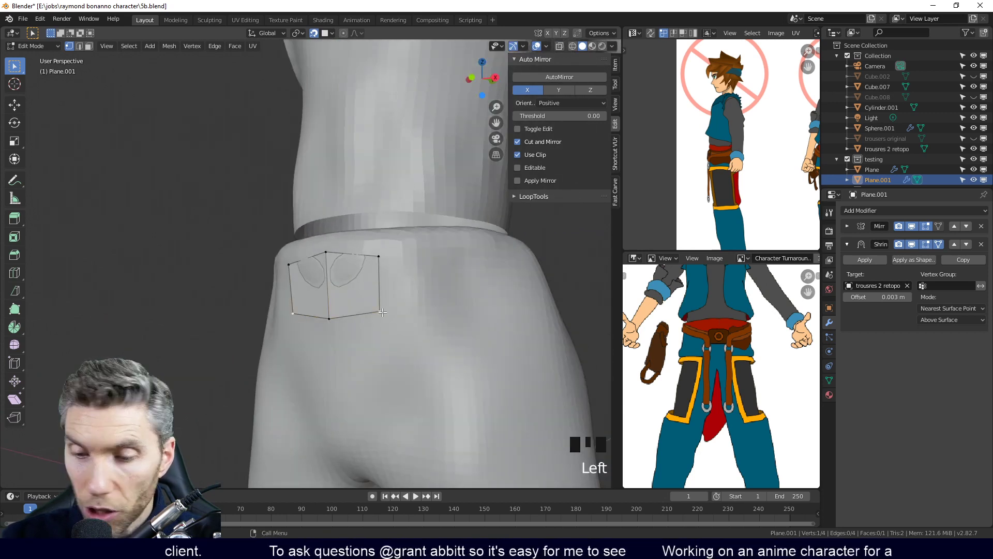
key(g)
click(376, 312)
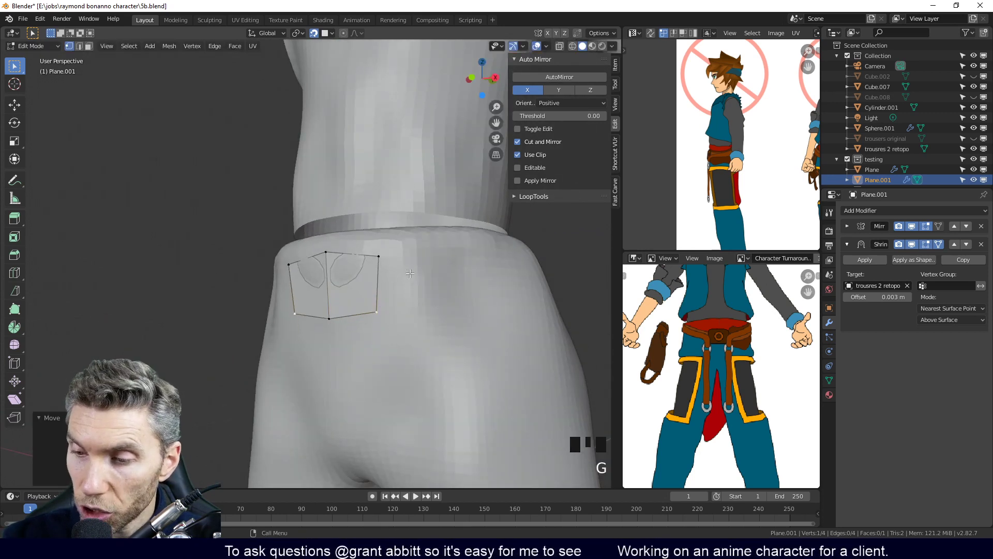
Turn off snapping and extrude the plane's outer vertical edge in four segments around the side of the hip
middle_drag(404, 259, 307, 314)
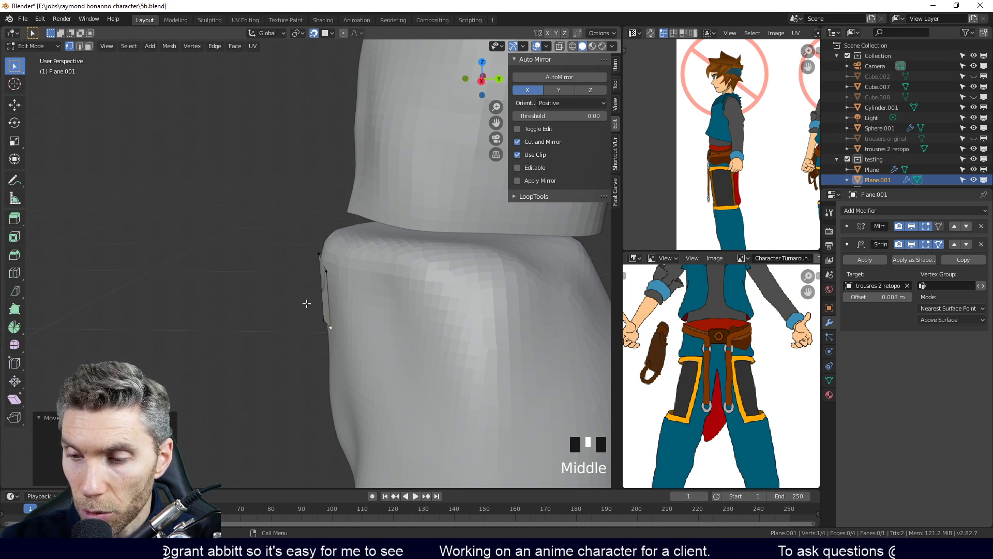
click(315, 34)
middle_drag(361, 118, 383, 289)
key(2)
click(366, 292)
key(e)
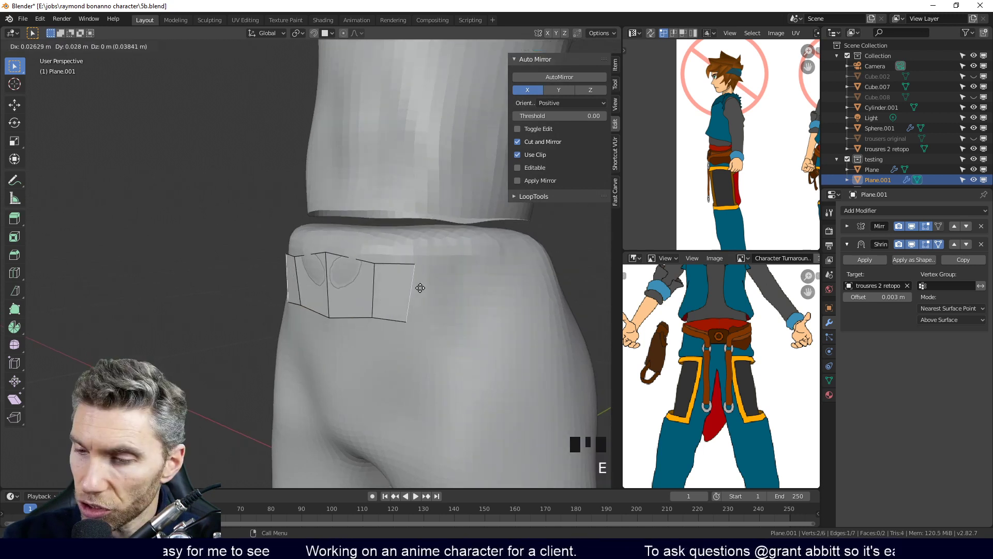
key(e)
click(481, 284)
key(e)
click(533, 289)
key(e)
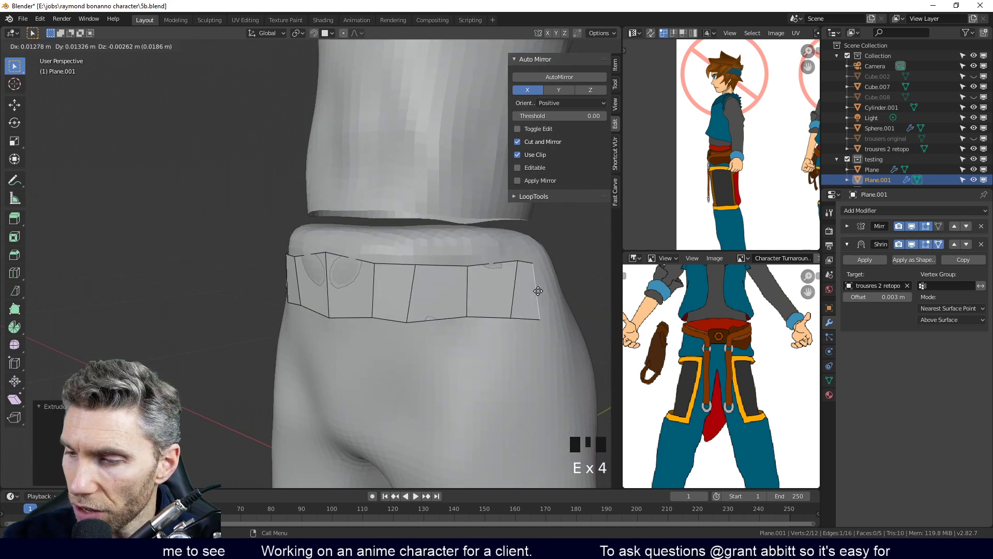
click(561, 291)
Turn off the Shrinkwrap's on-cage editing and its viewport display to inspect the unmodified strip on the hips
middle_drag(561, 291, 458, 319)
key(Tab)
key(Tab)
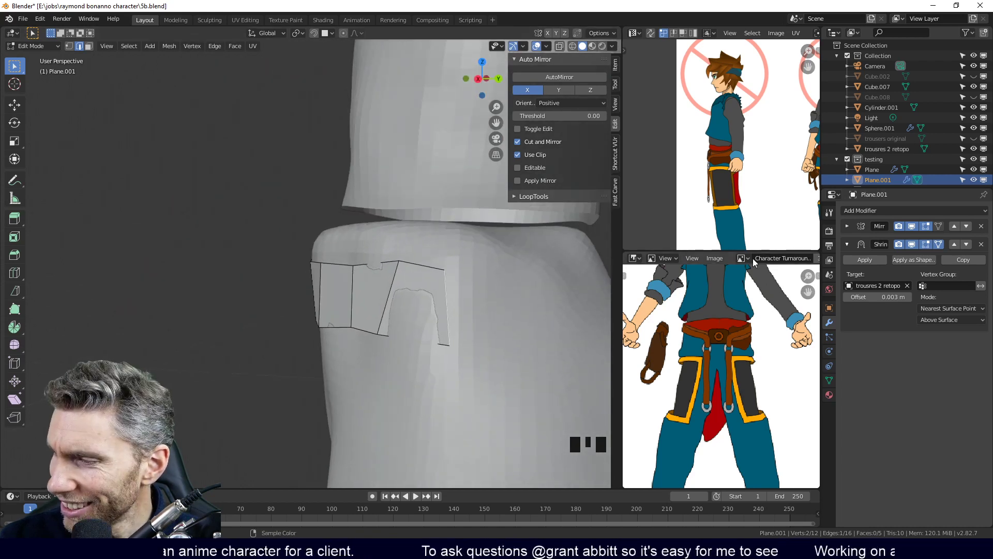
click(939, 244)
middle_drag(549, 336, 531, 383)
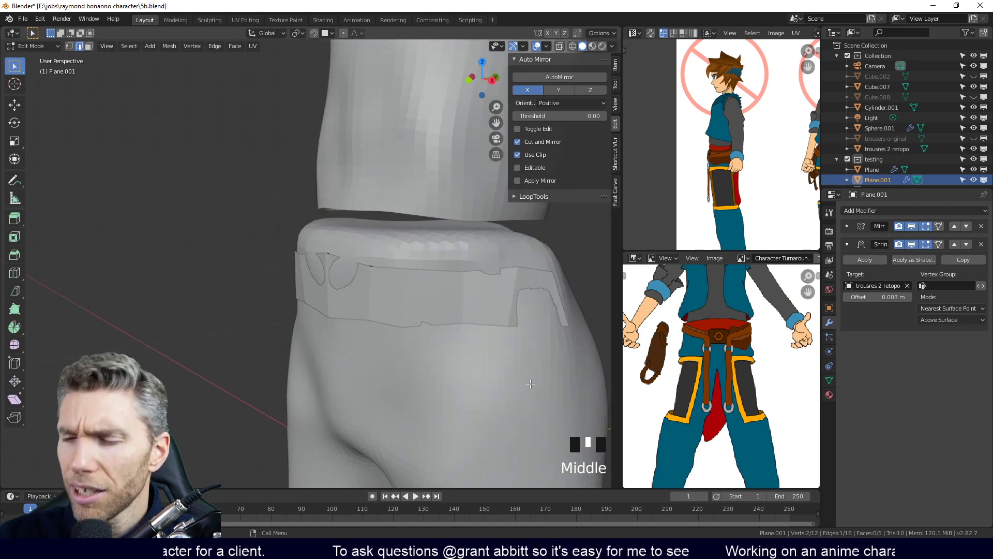
click(912, 246)
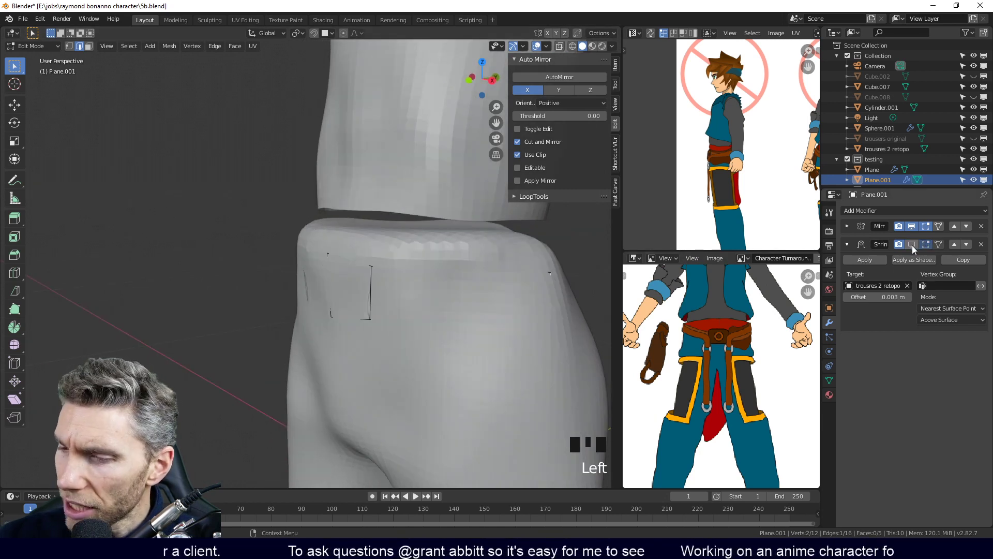
middle_drag(569, 373, 392, 295)
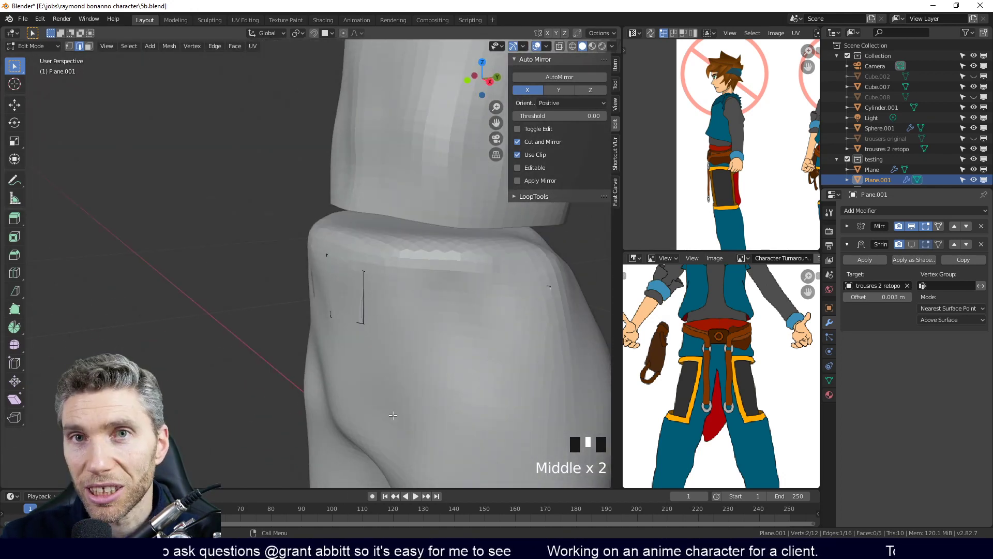
Undo the strip extrusions and the Shrinkwrap setting changes
key(ctrl+z)
key(ctrl+z)
key(ctrl+z)
key(ctrl+z)
key(ctrl+z)
key(ctrl+z)
key(ctrl+z)
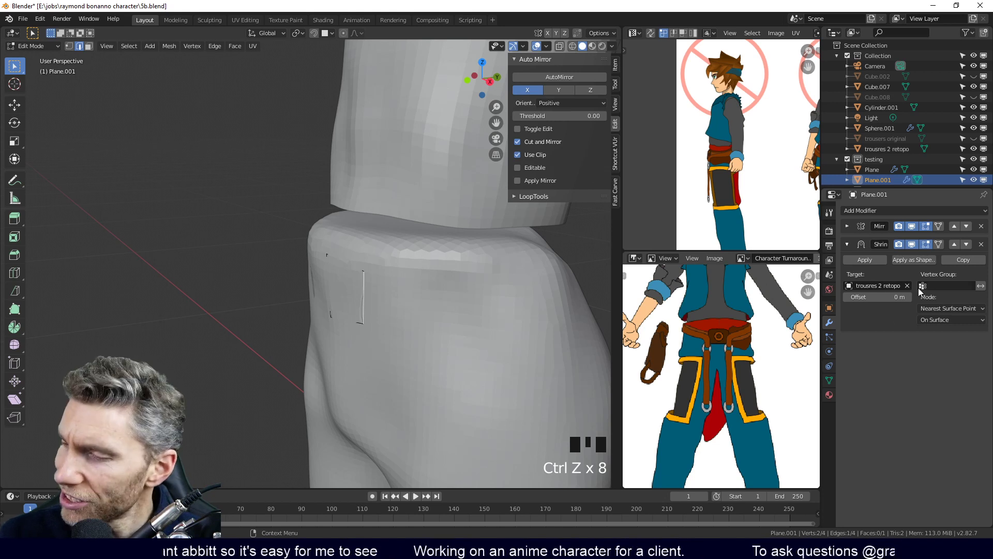
Turn on snapping and extrude the plane's outer vertical edge twice along the trouser surface toward the side of the hip
middle_drag(455, 287, 475, 285)
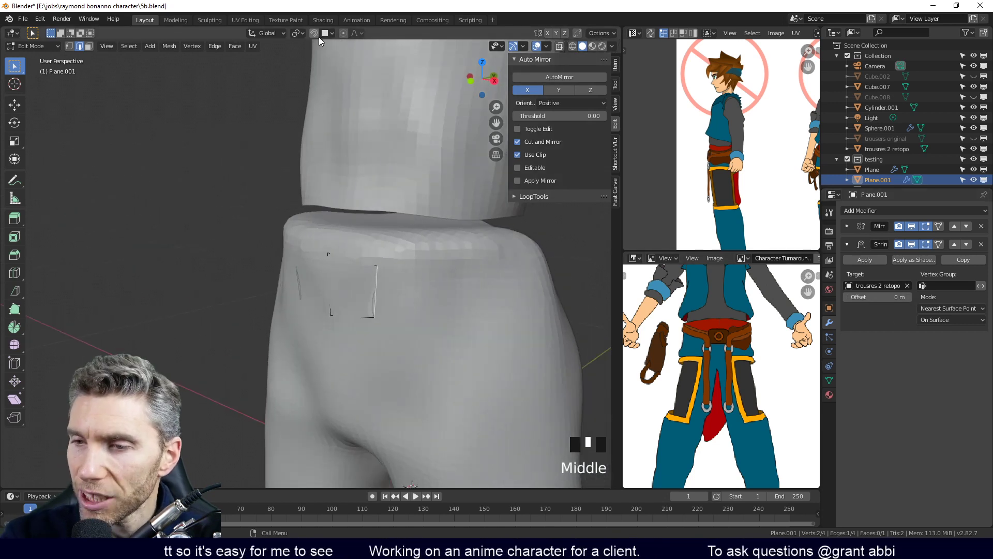
click(420, 289)
key(e)
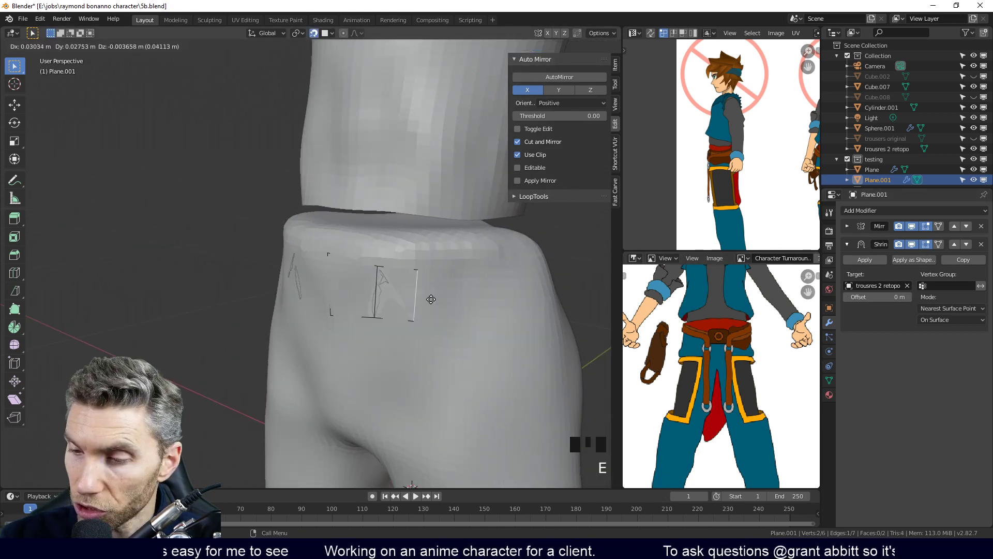
click(432, 296)
key(e)
click(478, 306)
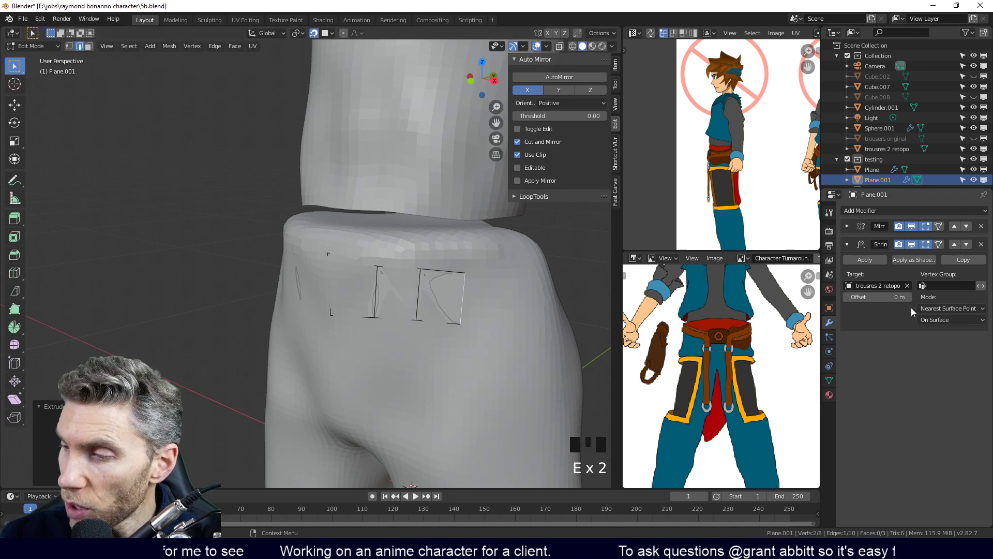
middle_drag(455, 311, 467, 309)
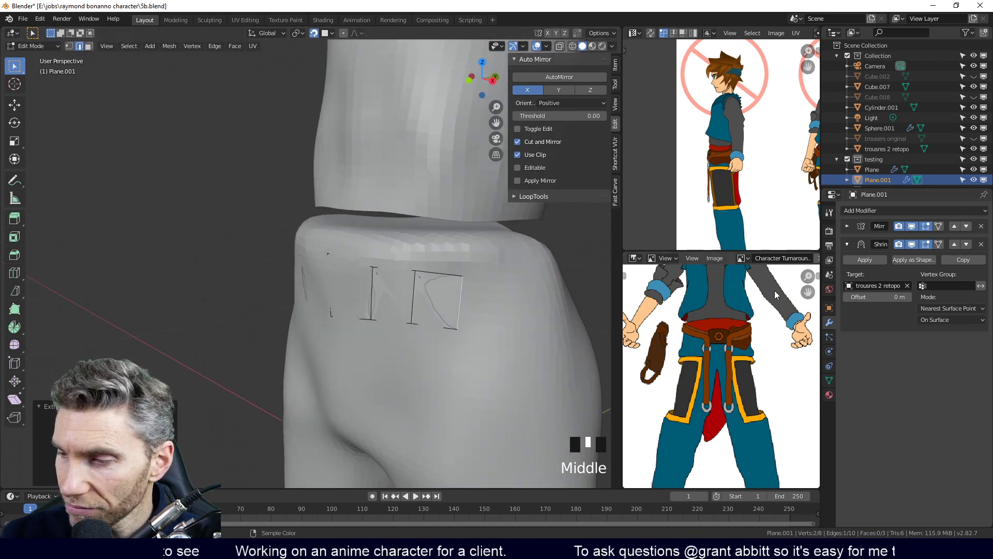
Set the Shrinkwrap snap mode to Outside Surface with an offset of 0.003 m
click(893, 298)
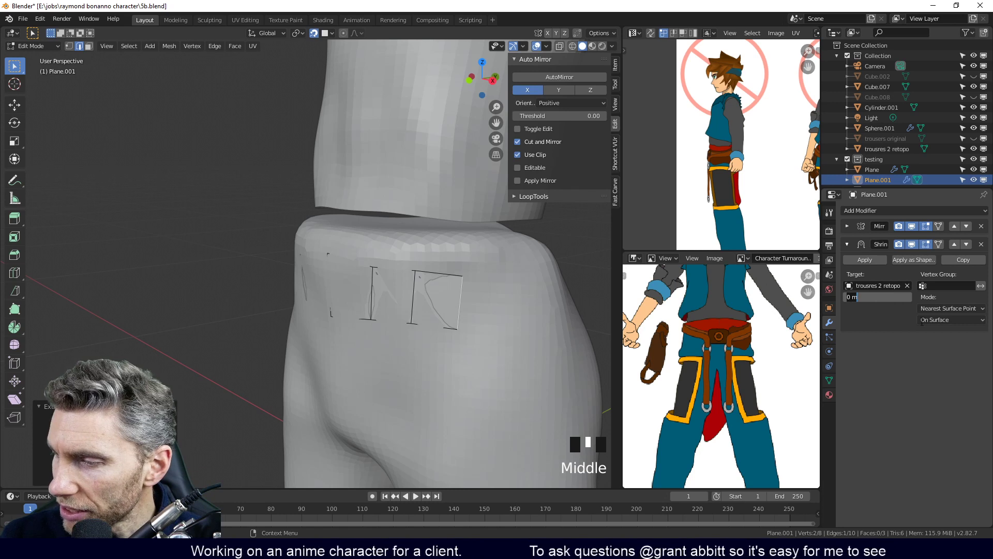
click(958, 321)
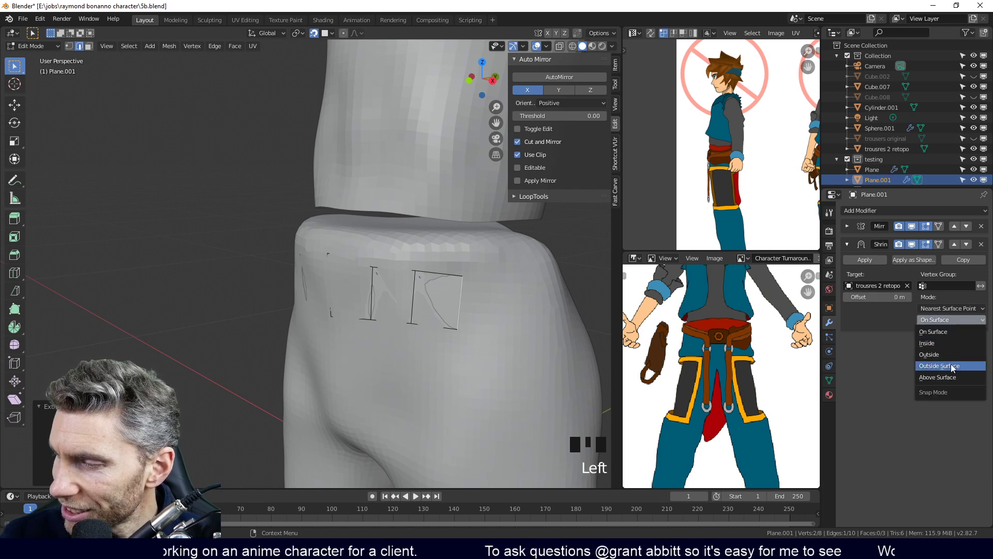
click(955, 367)
click(894, 298)
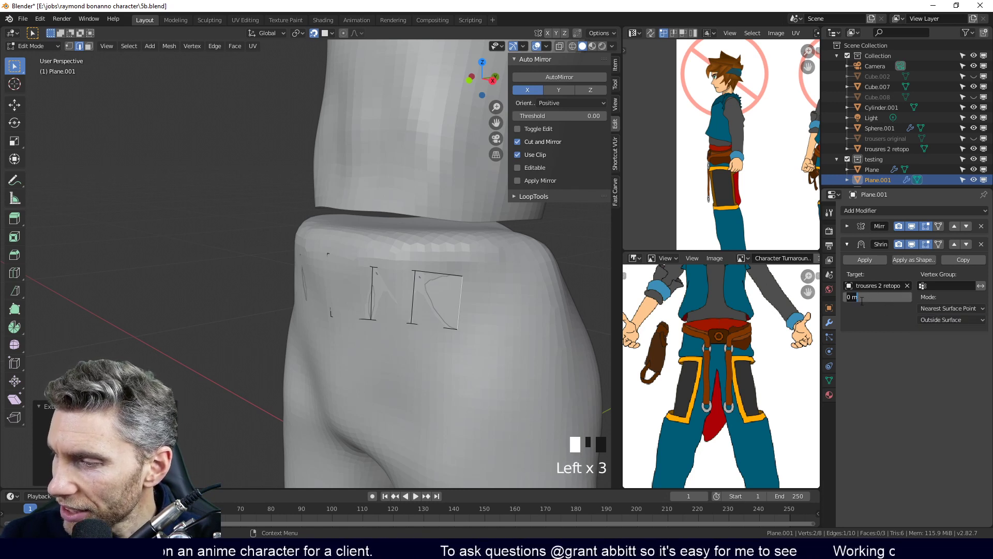
click(889, 314)
click(910, 298)
click(898, 298)
click(857, 298)
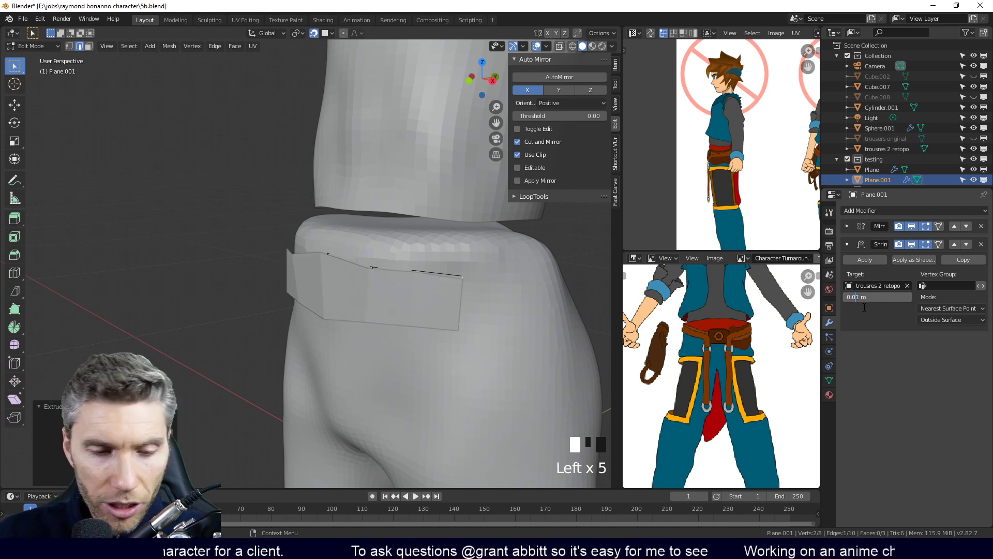
text(03)
key(Return)
middle_drag(454, 358, 482, 346)
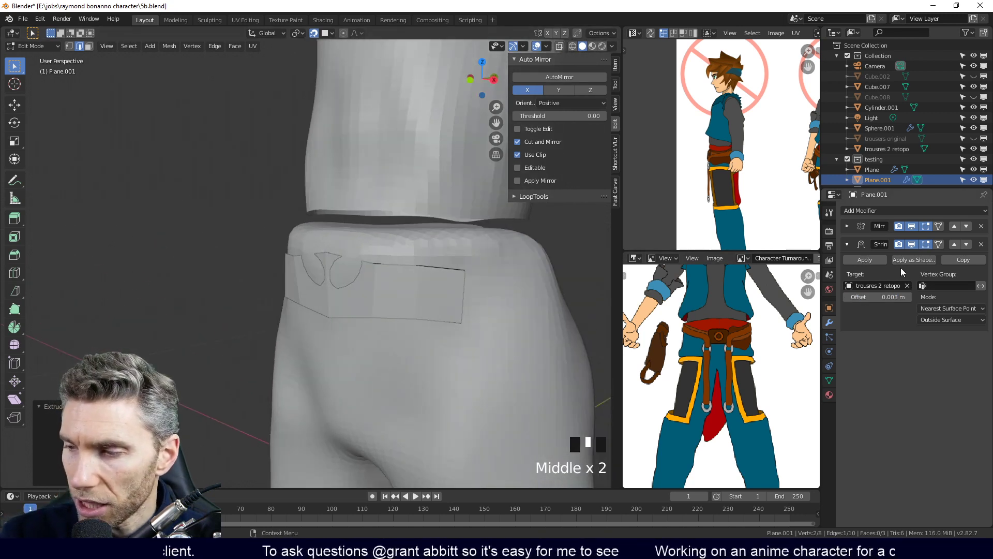
Turn on the Shrinkwrap's on-cage editing and reposition the strip's two outermost vertical edges to straighten the band
click(938, 246)
key(g)
click(470, 290)
click(418, 292)
key(g)
click(424, 285)
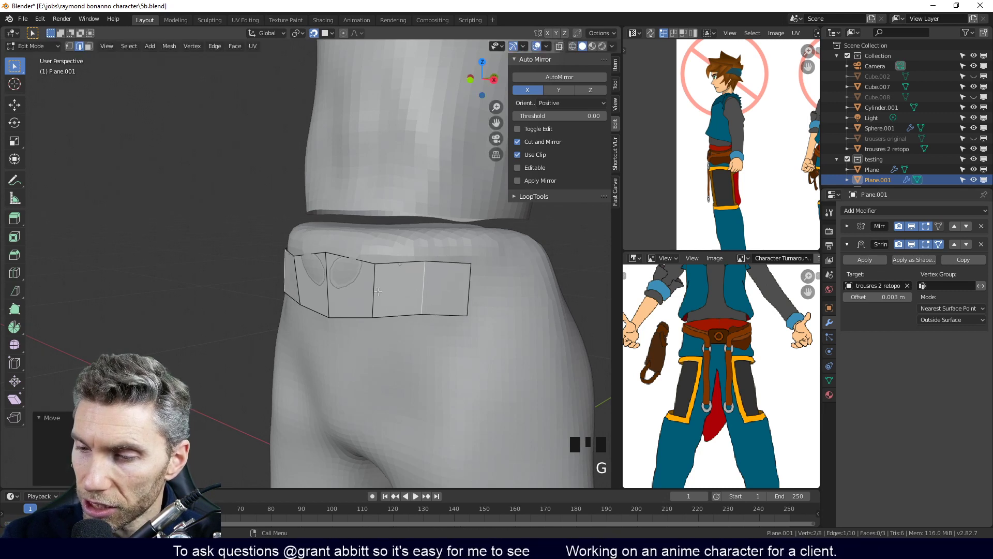
Raise the vertex on the strip's lower edge near the front centre to straighten the band
middle_drag(378, 291, 366, 324)
key(1)
click(332, 313)
key(g)
click(328, 305)
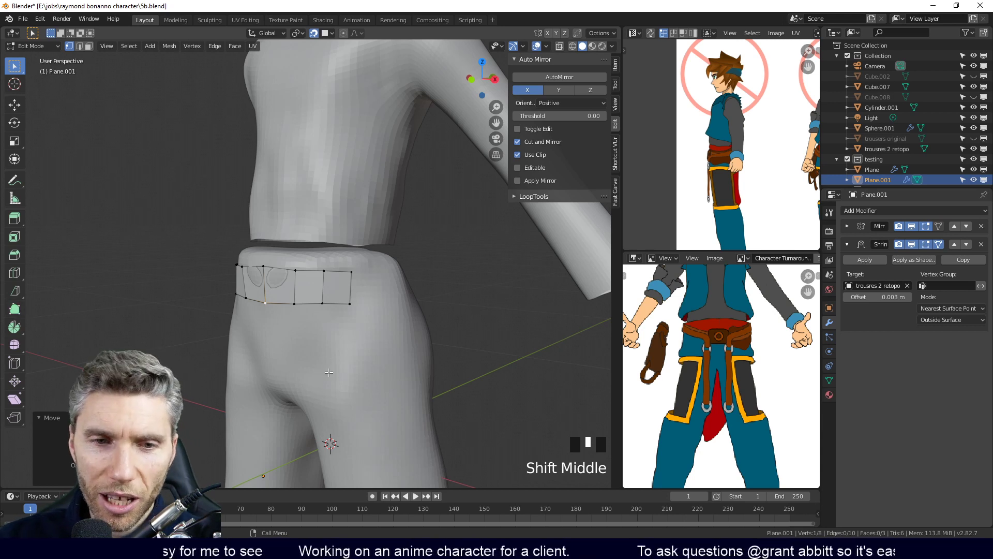
middle_drag(387, 313, 332, 349)
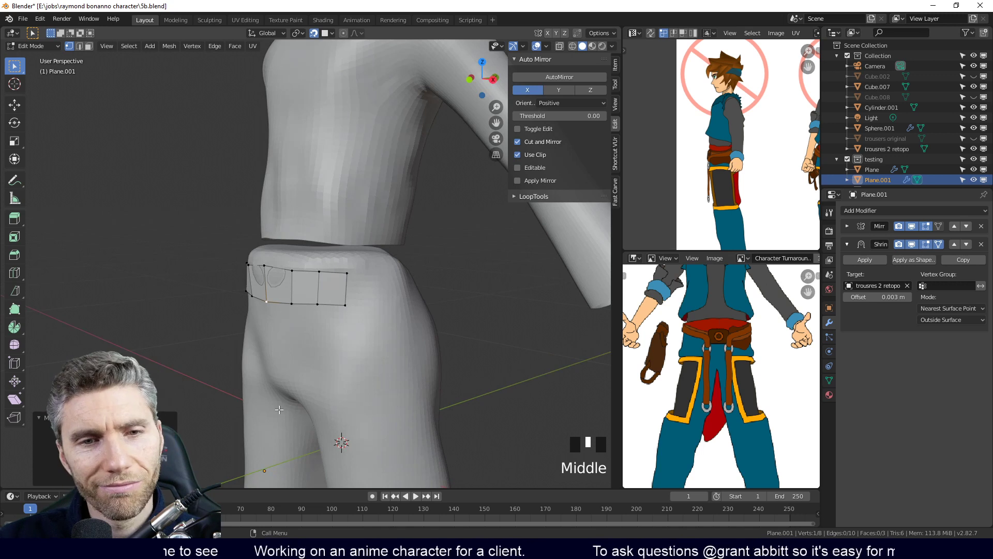
Extrude the strip's outermost vertical edge three times around the side of the hip, rotating the end edge to keep it aligned
key(2)
click(345, 290)
middle_drag(345, 290, 404, 310)
key(e)
click(381, 292)
key(e)
click(422, 288)
key(e)
click(369, 284)
key(r)
click(397, 289)
Extend the strip across the back with three more extrusions, rotating each new end edge upright
key(e)
click(403, 298)
key(r)
click(381, 290)
key(e)
click(373, 336)
key(r)
click(380, 300)
key(e)
click(406, 322)
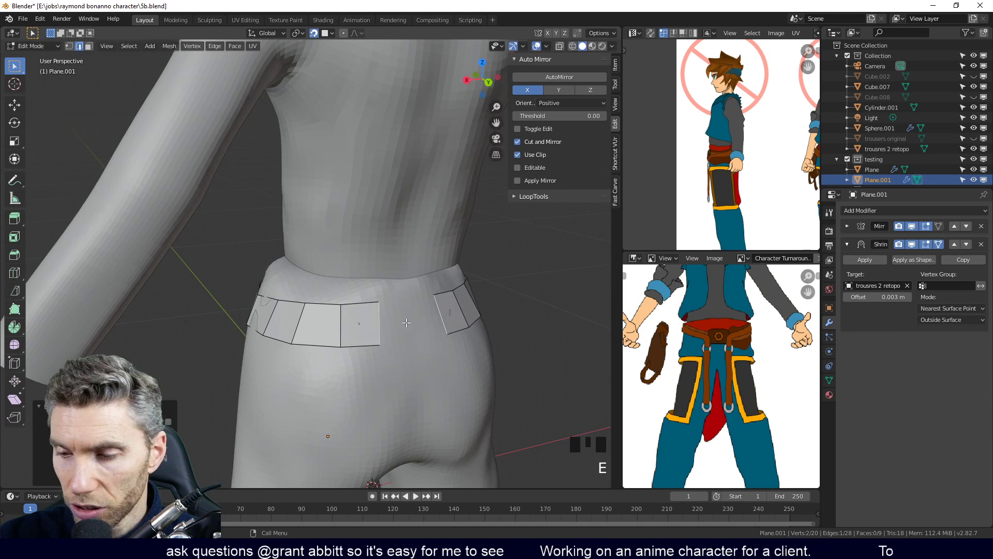
key(r)
click(423, 305)
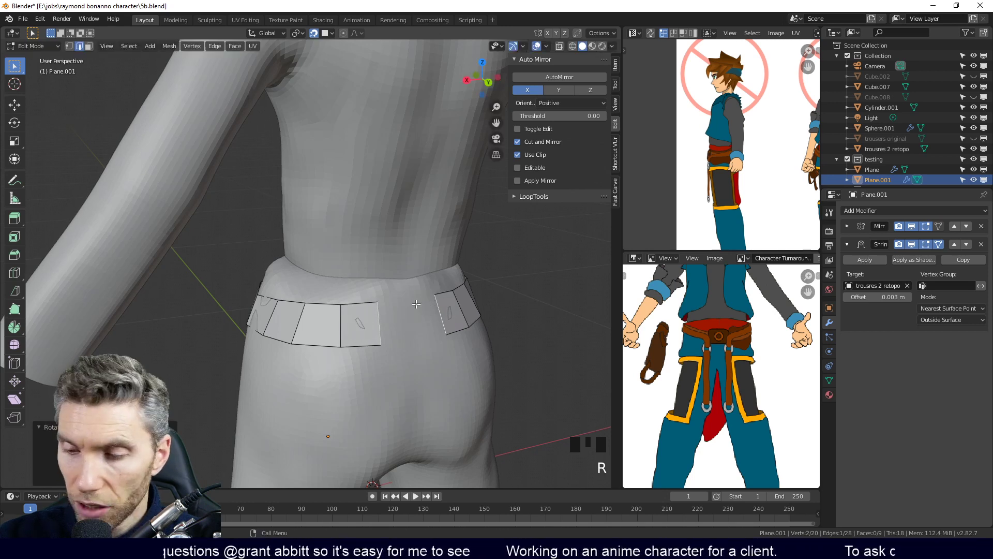
Adjust the end edge's position and extrude it toward the mirror line at the centre of the back
key(g)
click(402, 330)
key(e)
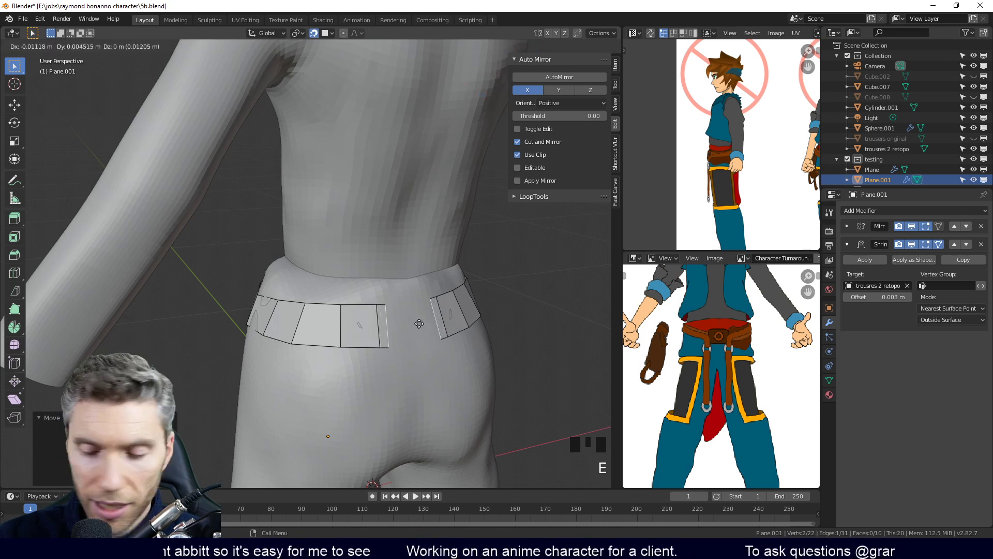
click(431, 320)
middle_drag(431, 320, 476, 350)
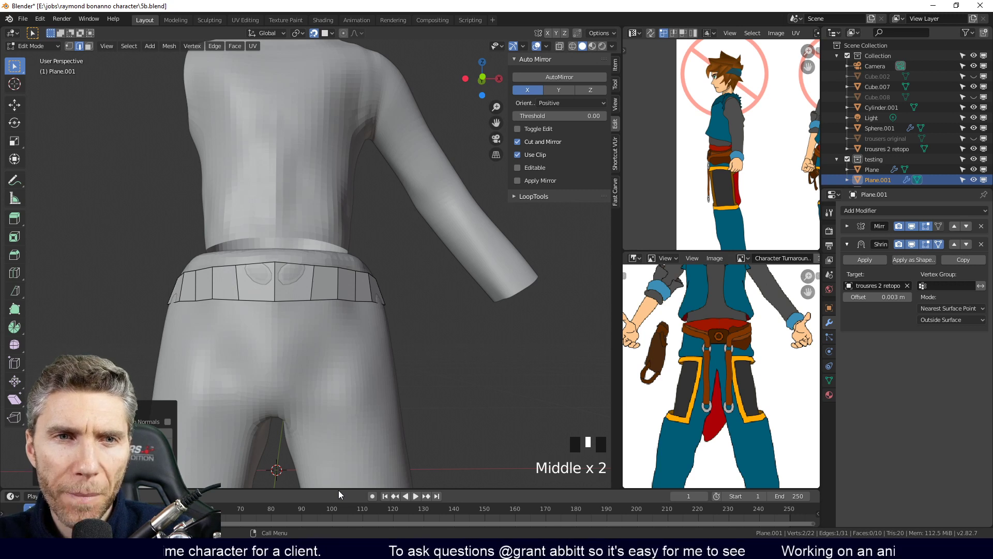
Hide part of the strip in wireframe view, reveal it again, and return to solid shading
middle_drag(352, 362, 337, 321)
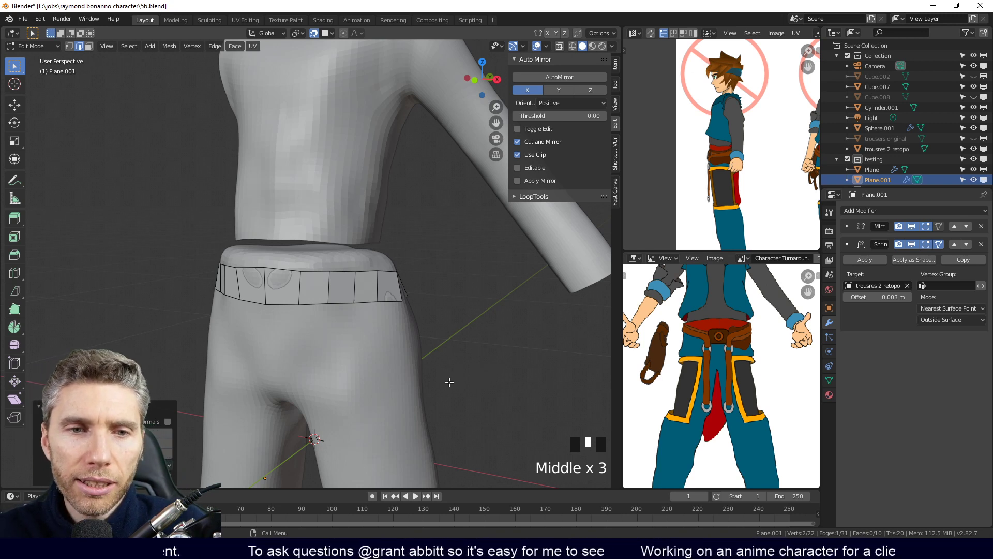
mouse_move(439, 379)
middle_down()
mouse_move(401, 382)
mouse_move(443, 402)
mouse_move(459, 391)
mouse_move(451, 390)
middle_up()
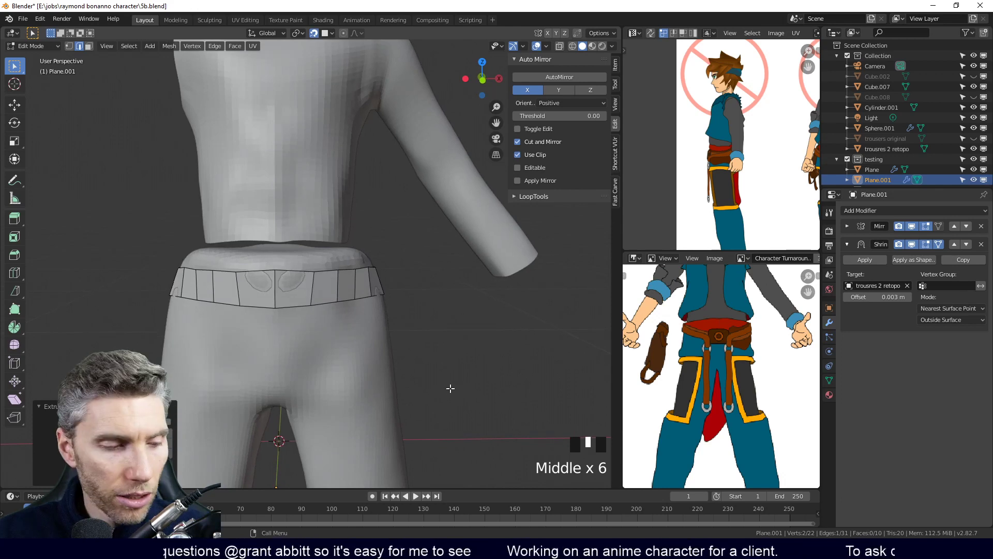
key(z)
drag(125, 189, 377, 398)
middle_drag(377, 399, 373, 372)
drag(345, 210, 407, 334)
middle_drag(439, 383, 472, 339)
key(h)
key(alt+h)
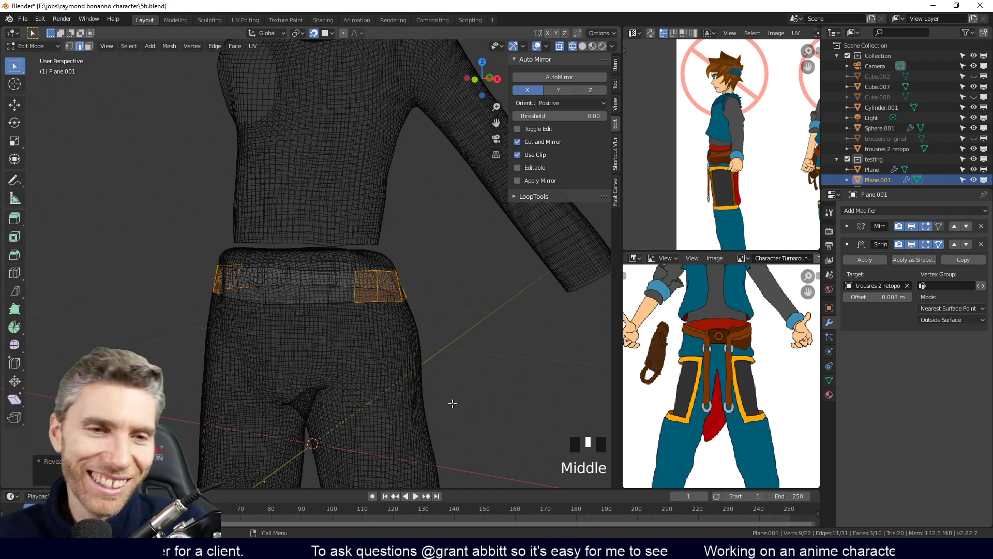
middle_drag(456, 343, 413, 373)
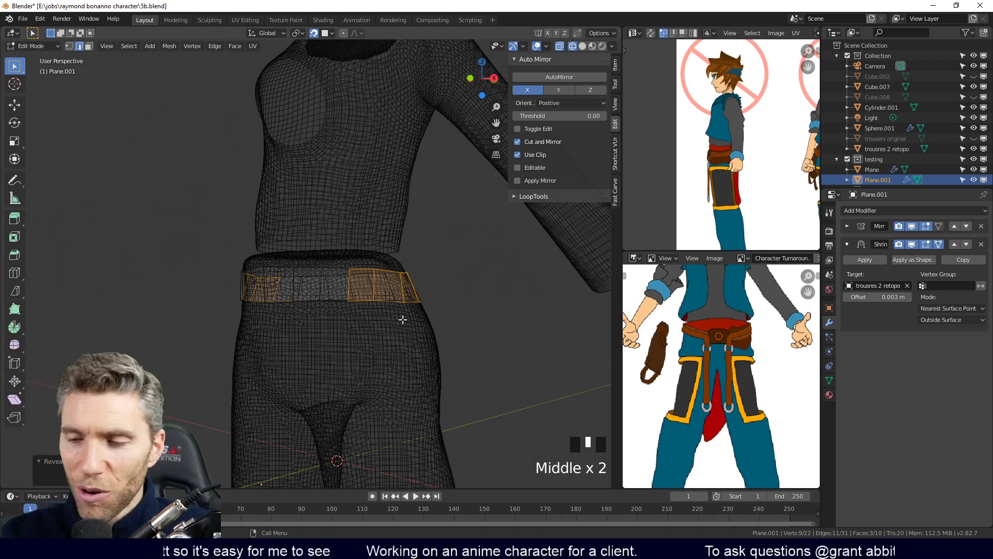
middle_drag(492, 363, 504, 367)
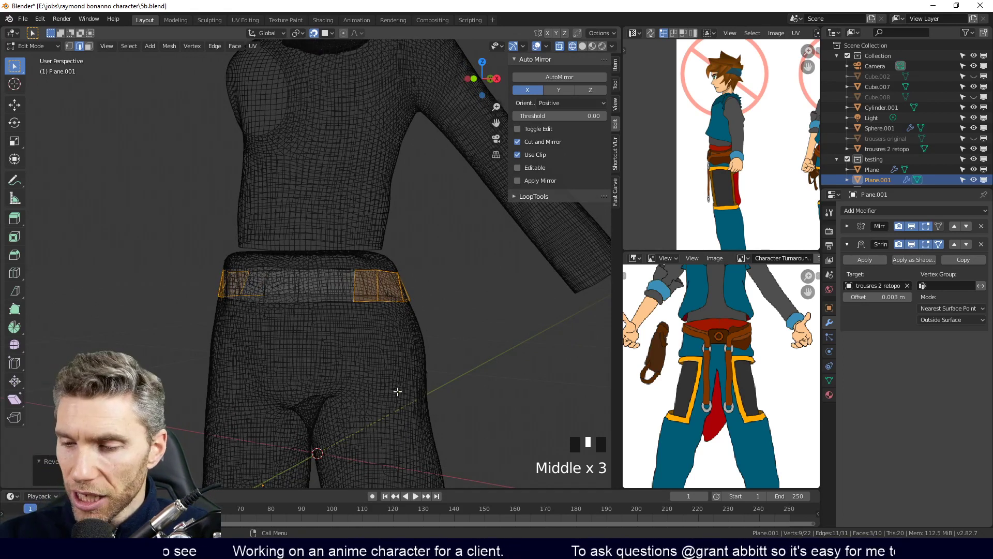
middle_drag(428, 416, 440, 417)
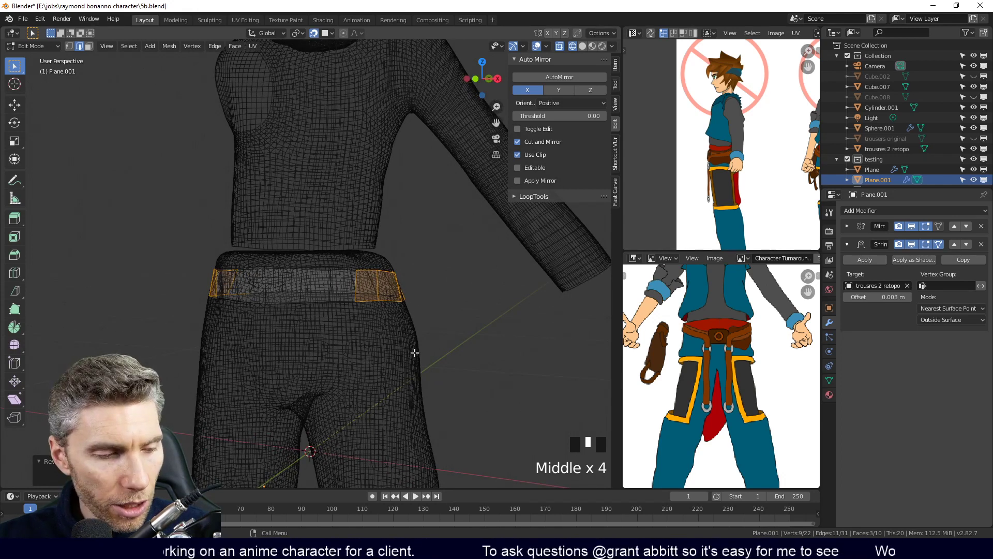
key(z)
Select the strip's entire lower edge loop
shift+middle_drag(466, 349, 393, 293)
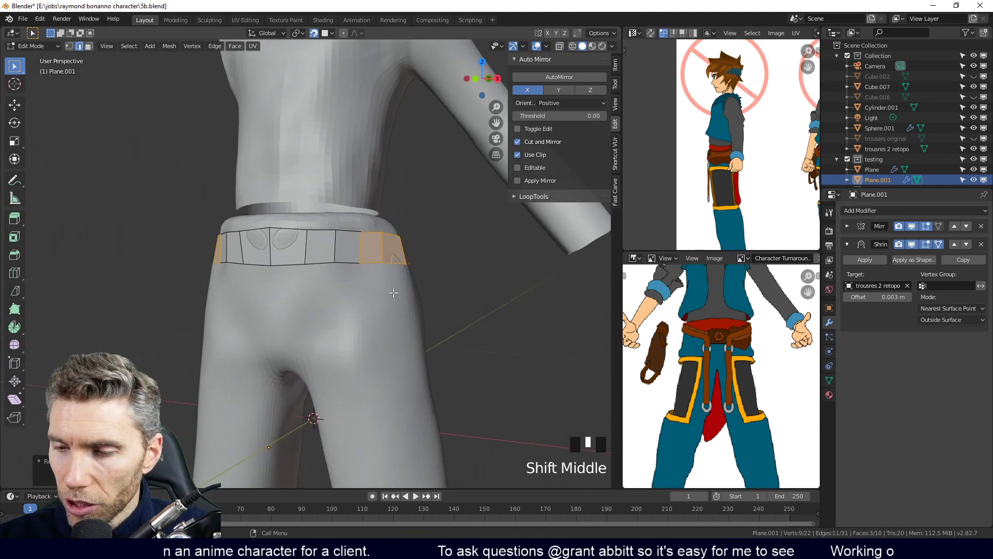
alt+click(397, 269)
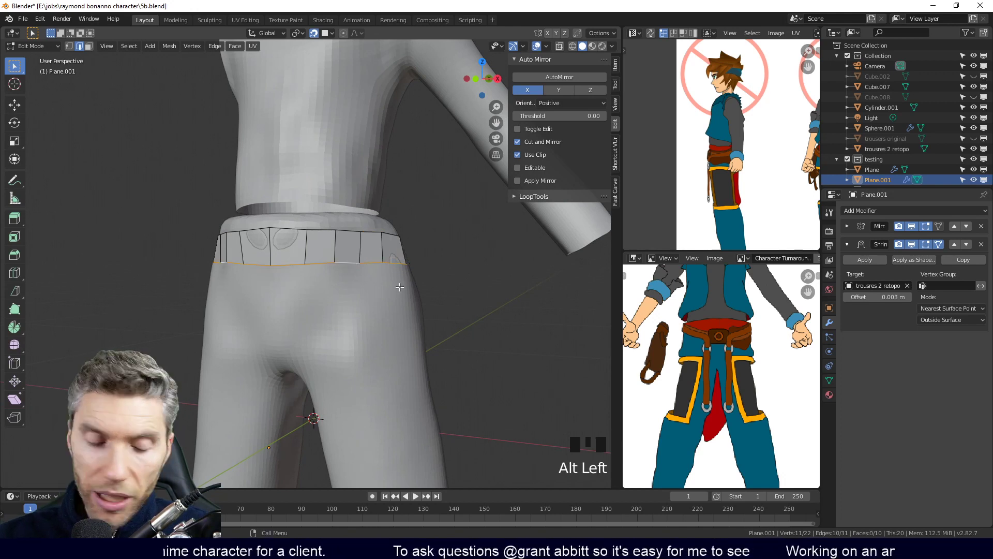
Try to extrude the lower edge loop down over the hips with snapping on
key(e)
click(401, 332)
middle_drag(401, 331, 372, 316)
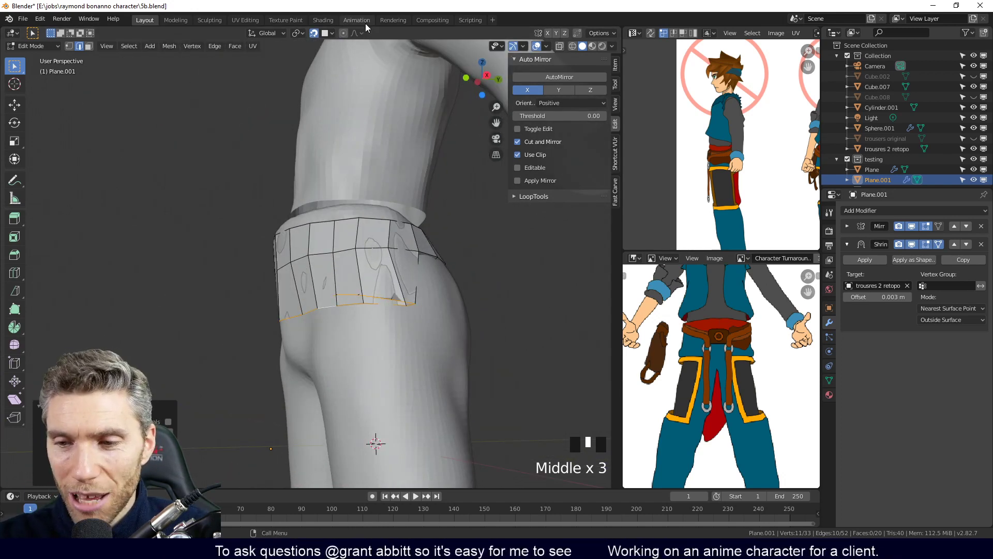
key(ctrl+z)
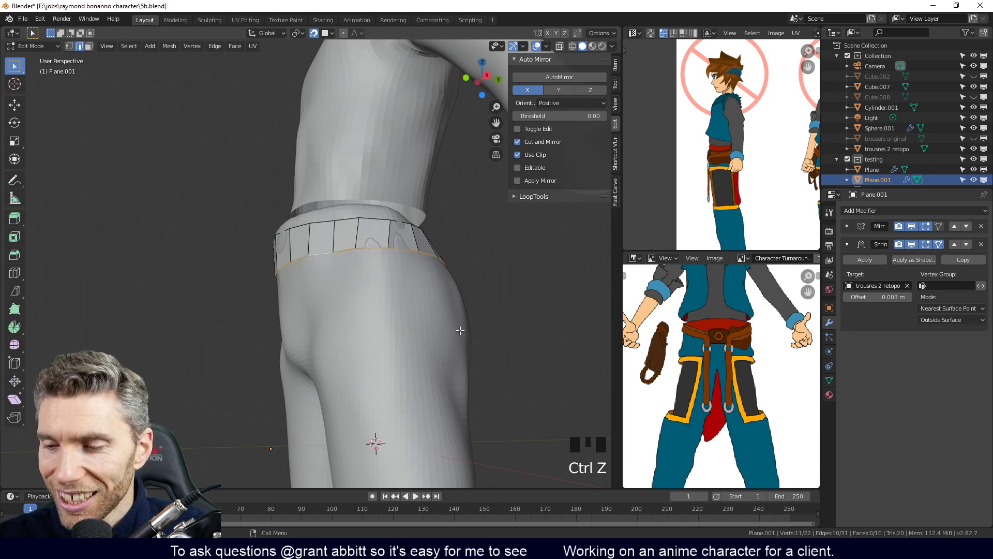
Turn off snapping and extrude the lower edge loop downward three times over the hips to just above the crotch
middle_drag(461, 321, 363, 207)
click(314, 33)
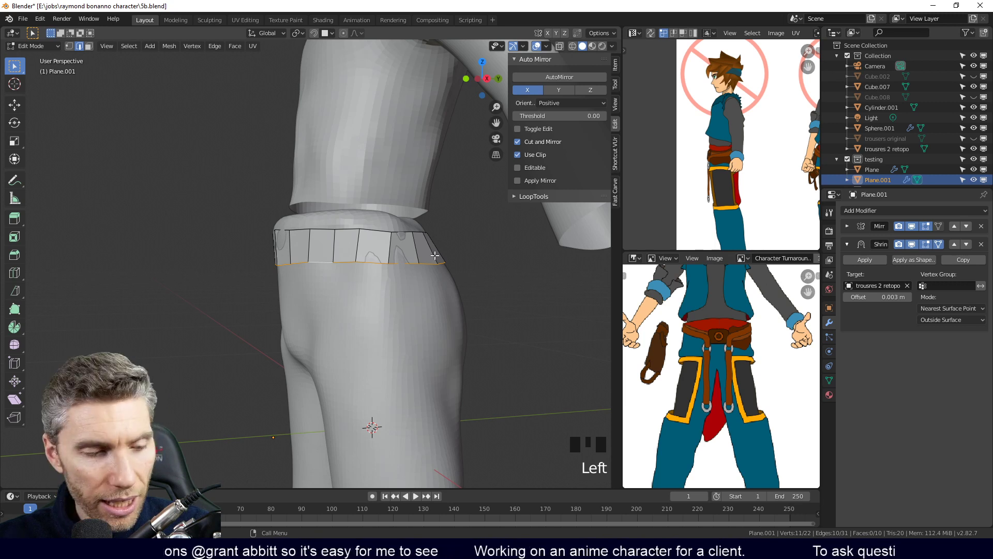
key(e)
click(443, 293)
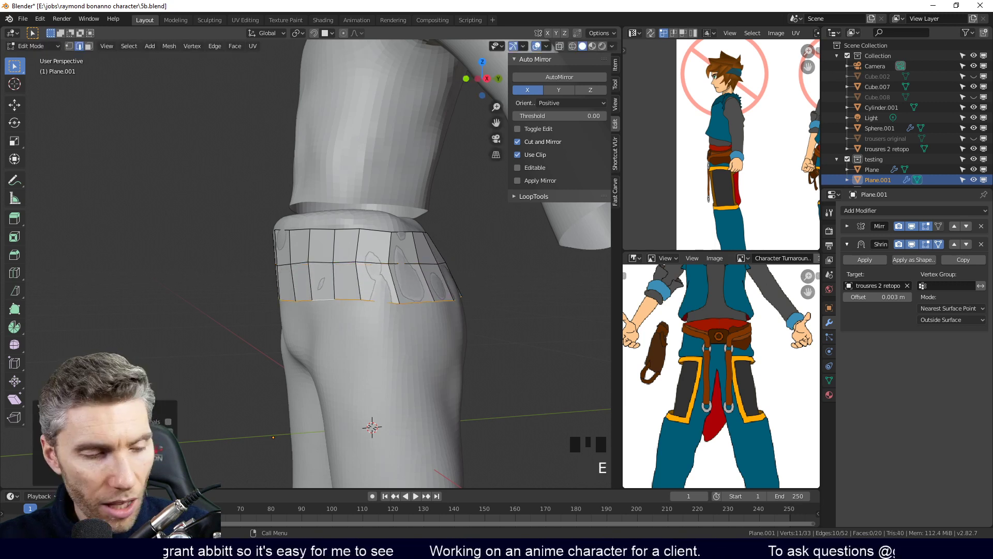
mouse_move(483, 295)
middle_down()
mouse_move(483, 324)
mouse_move(439, 314)
mouse_move(493, 300)
middle_up()
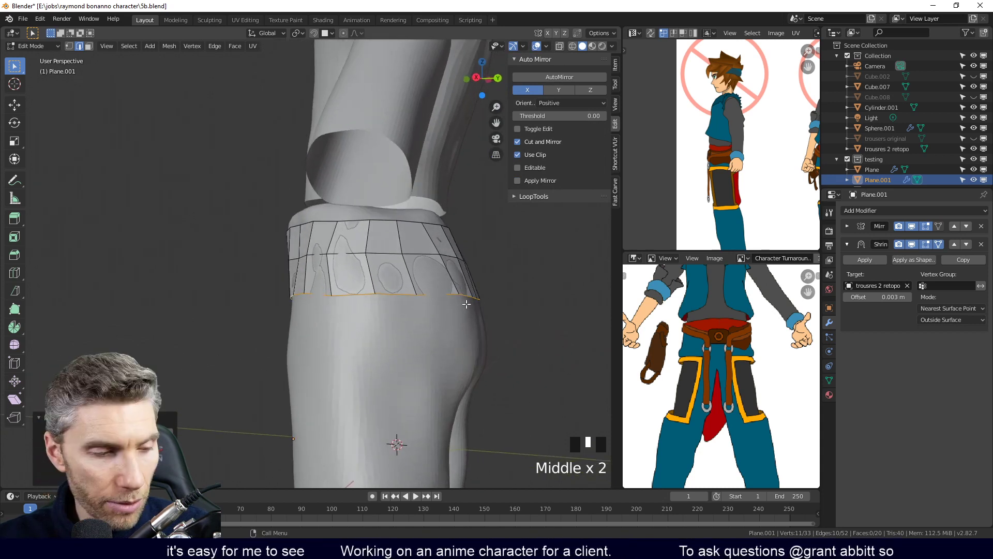
key(e)
click(468, 337)
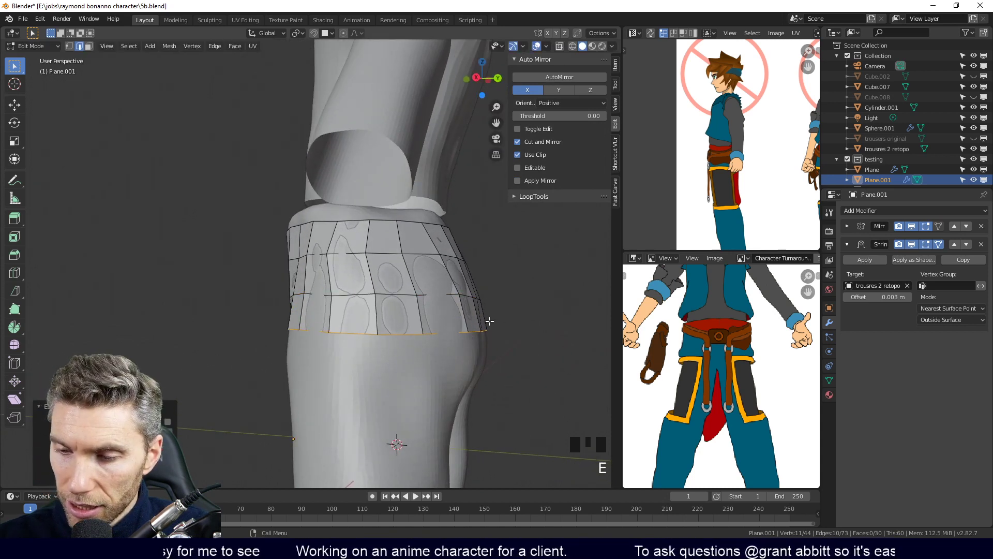
key(e)
click(490, 358)
middle_drag(490, 359, 424, 301)
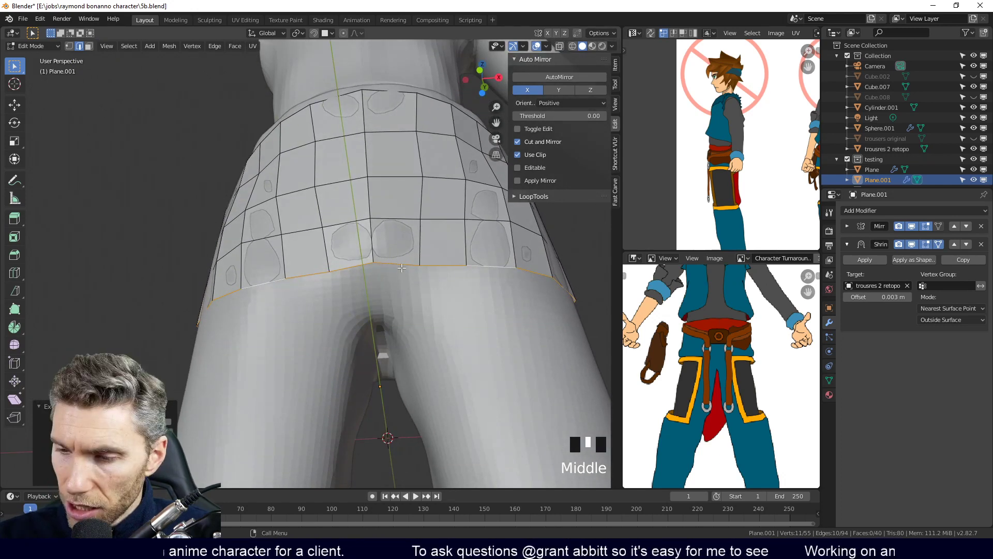
middle_drag(423, 314, 500, 306)
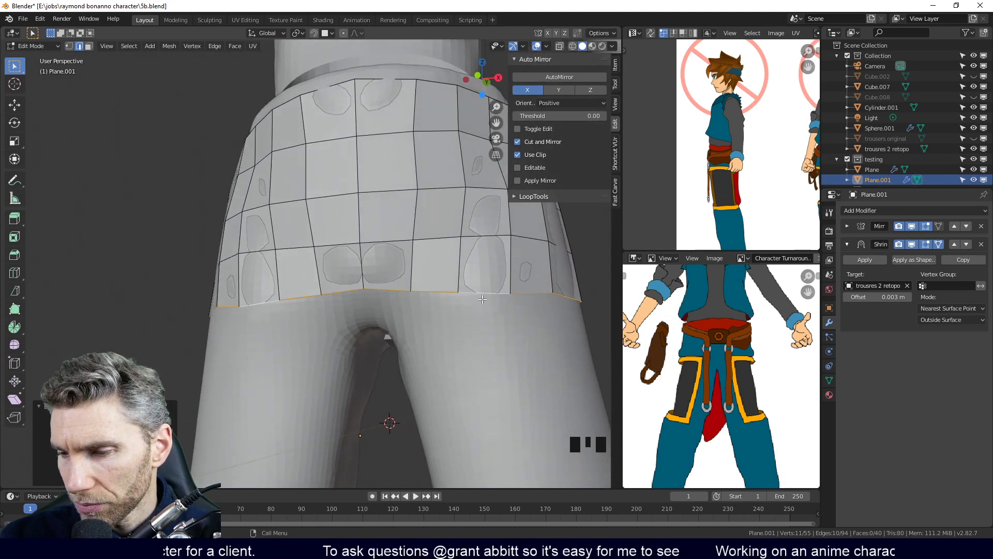
Try to extrude the bottom edge loop once more, down past the crotch
key(e)
click(514, 343)
middle_drag(513, 343, 396, 356)
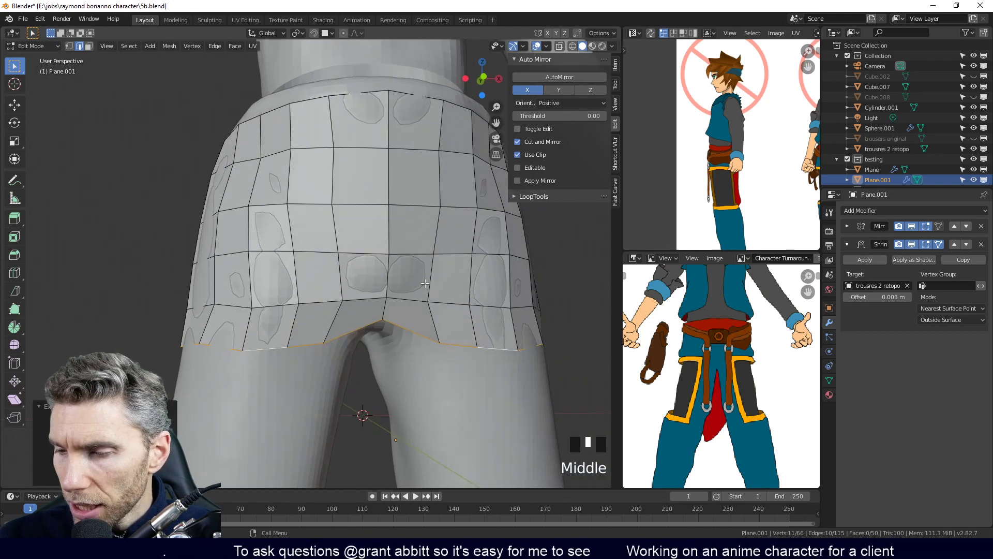
middle_drag(533, 245, 451, 362)
key(ctrl+z)
Select three bottom edges at the side of the hip and slide them upward to start the leg opening
click(444, 361)
shift+click(384, 363)
shift+click(342, 363)
middle_drag(341, 363, 469, 338)
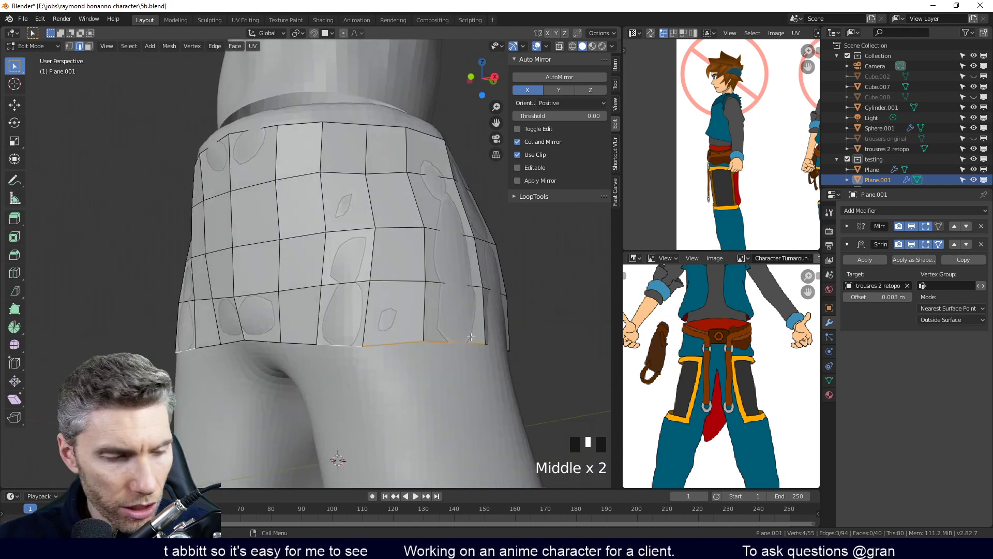
key(g)
key(g)
click(471, 325)
key(g)
click(477, 320)
Move the bottom row's centre vertex and its neighbour down toward the crotch
middle_drag(477, 320, 404, 337)
key(1)
click(366, 331)
key(g)
click(365, 343)
key(g)
click(352, 355)
click(311, 341)
key(g)
click(308, 366)
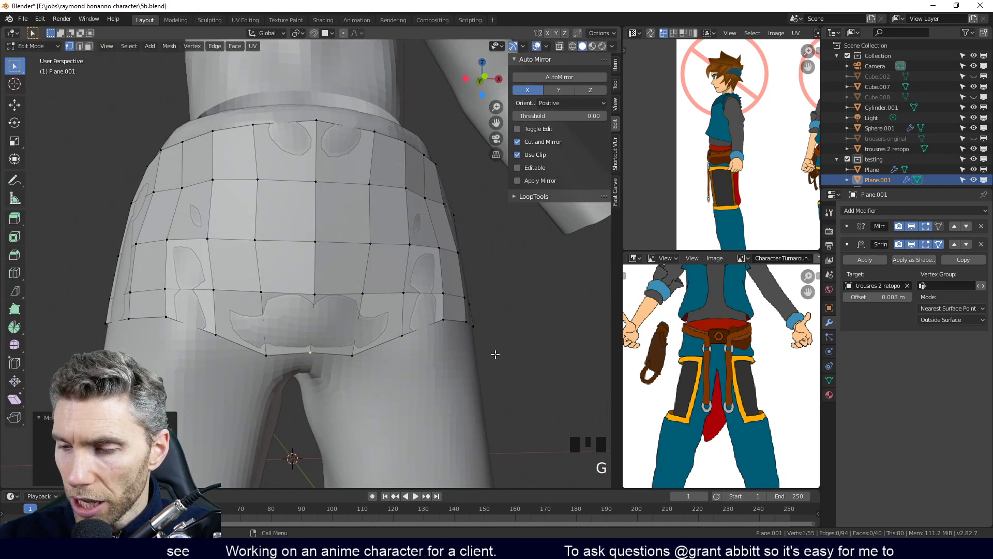
Raise two side-hip vertices in the row directly above the bottom edge
middle_drag(496, 354, 451, 361)
middle_drag(413, 301, 417, 298)
click(416, 300)
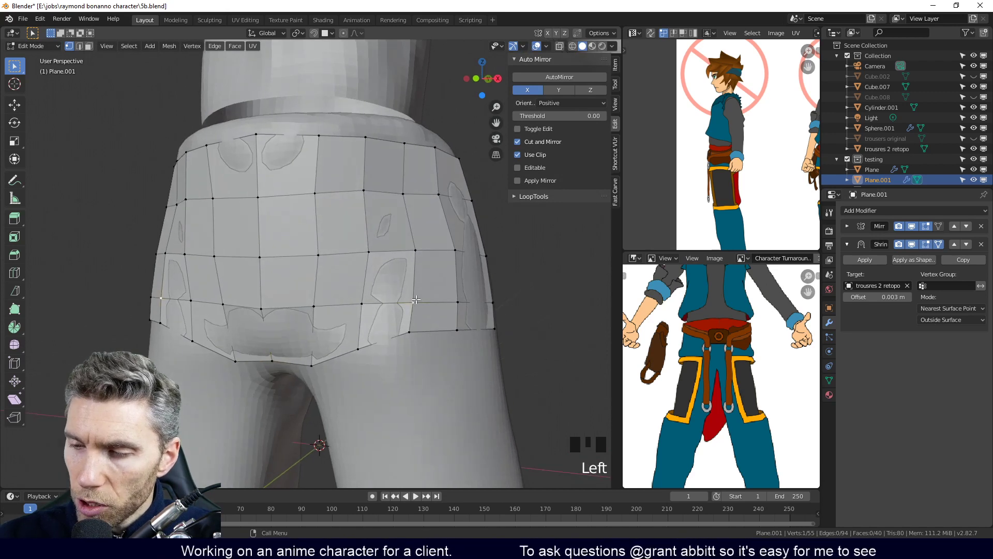
key(g)
click(419, 281)
click(458, 298)
key(g)
click(458, 269)
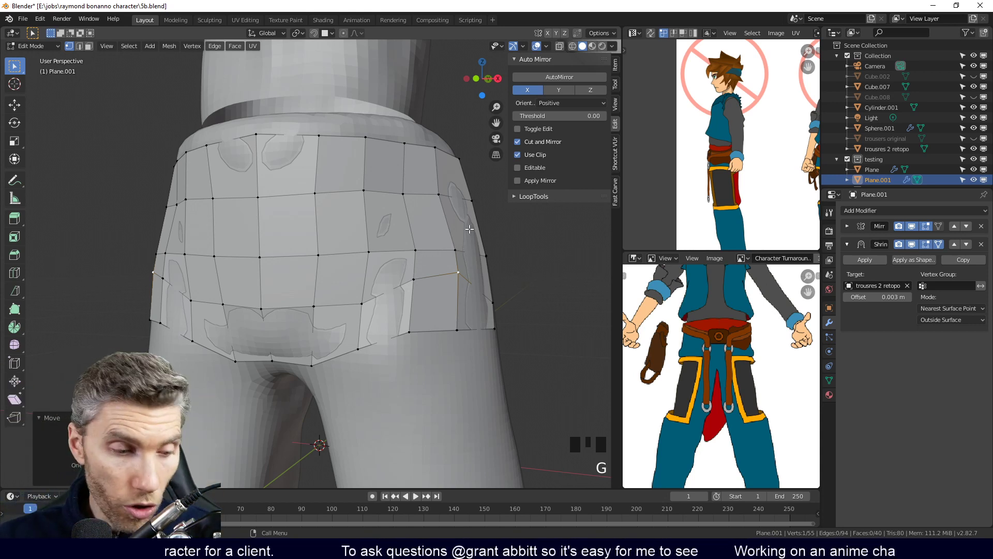
Slide the side-hip vertices of the third row from the bottom upward along their edges
click(457, 246)
key(g)
key(g)
click(420, 248)
key(g)
key(g)
click(369, 250)
Slide and move the inner-row vertices farther around the hip upward to continue the raised rows
middle_drag(482, 308, 420, 288)
key(g)
key(g)
click(431, 288)
click(430, 328)
key(g)
click(427, 306)
click(440, 271)
key(g)
click(435, 258)
Raise the bottom-row vertices on the outer side of the hip to smooth the lower edge
click(447, 307)
click(457, 395)
key(g)
click(457, 362)
middle_drag(456, 362, 456, 393)
click(460, 340)
key(g)
click(461, 332)
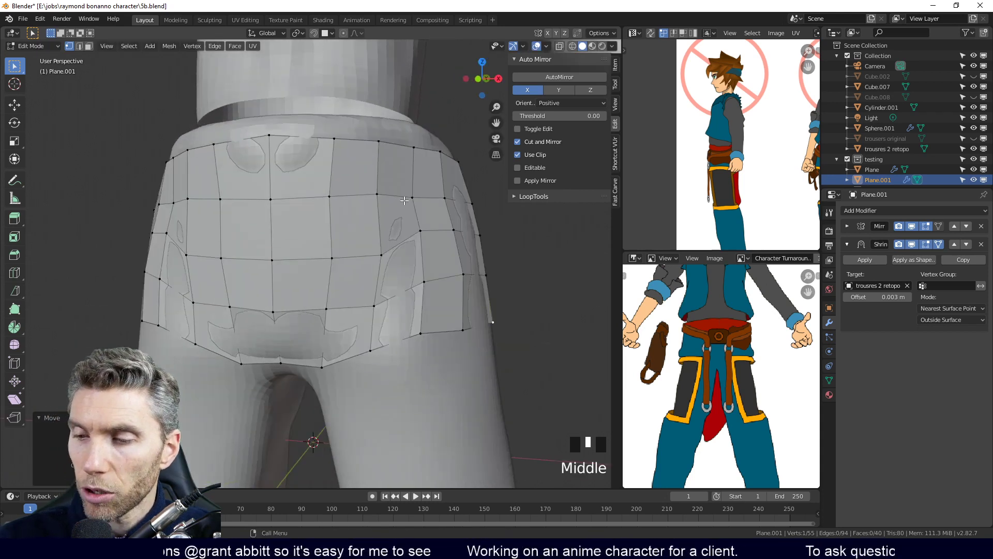
Raise the front-of-thigh vertices in the two rows above the bottom so the rows slope up toward the hip
middle_drag(454, 328, 455, 332)
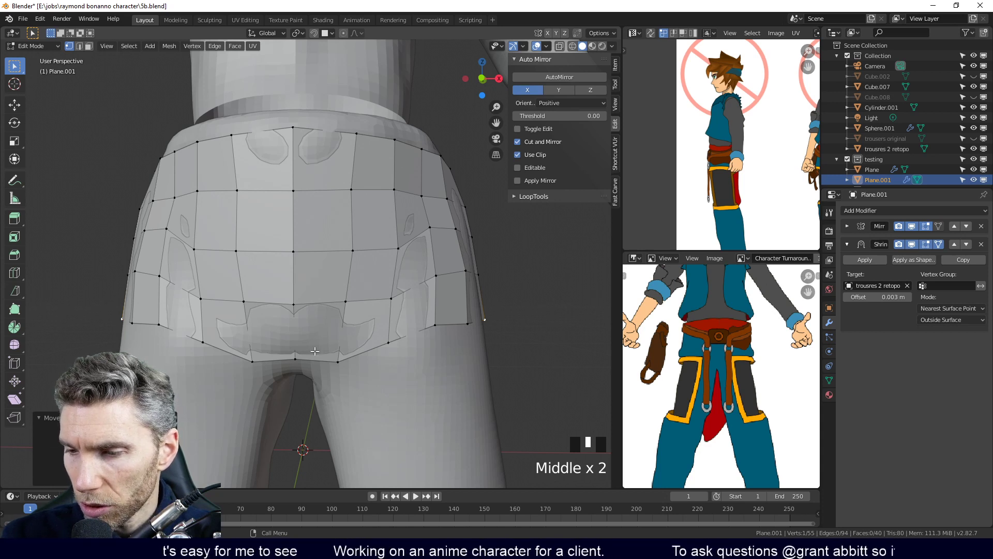
middle_drag(438, 267, 437, 268)
middle_drag(439, 269, 389, 283)
key(g)
click(390, 256)
middle_drag(481, 283, 425, 291)
key(g)
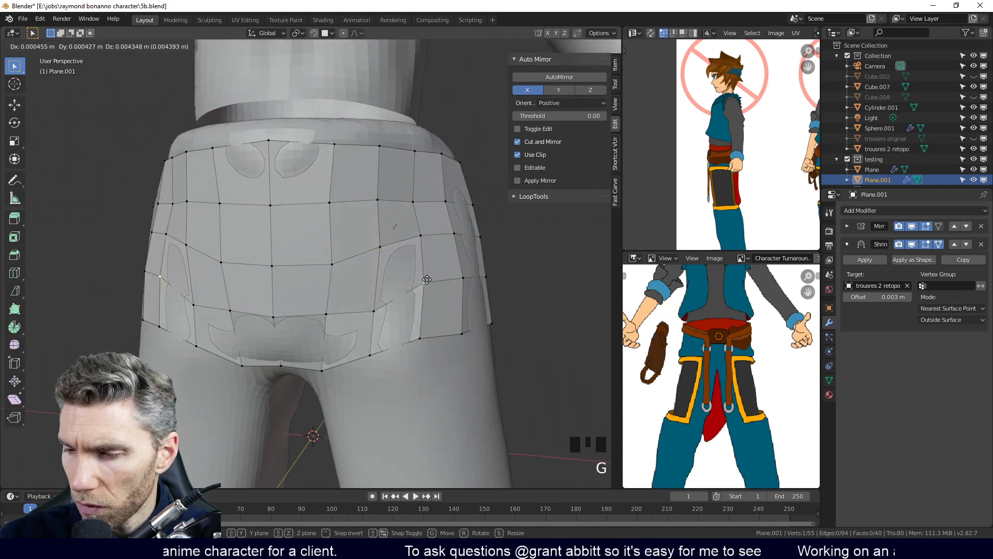
click(392, 304)
key(g)
click(389, 288)
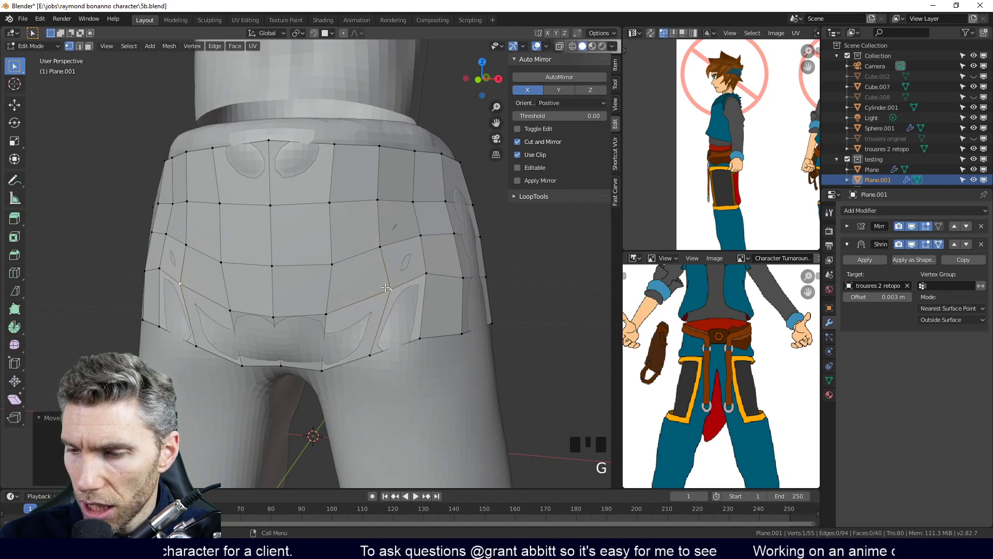
Move the vertices beside the centre line in the two lowest rows inward to narrow the crotch section
middle_drag(376, 313, 452, 291)
middle_drag(331, 323, 332, 360)
click(340, 308)
key(g)
click(315, 309)
click(334, 361)
key(g)
click(325, 359)
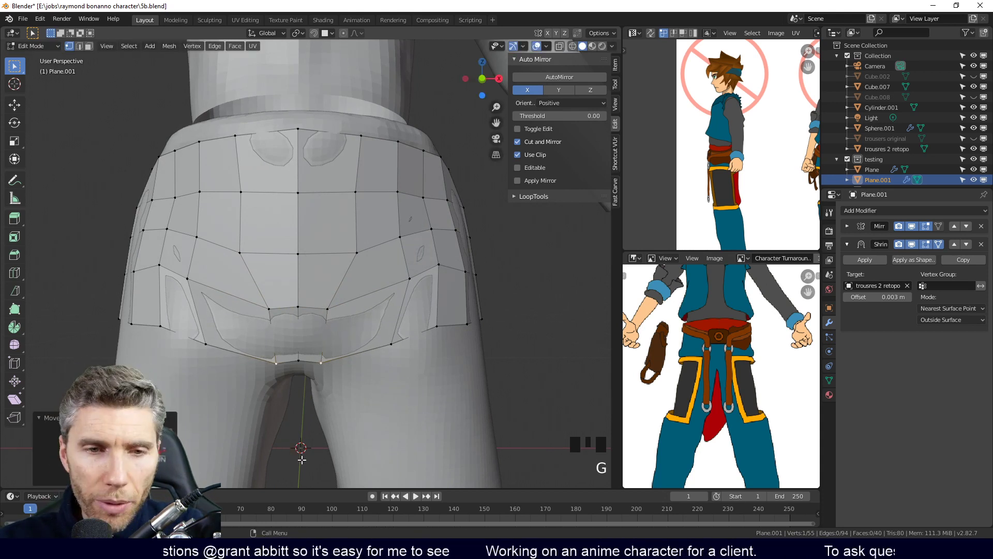
Extrude the bottom edge beside the centre line down toward the crotch
middle_drag(386, 403, 365, 358)
middle_drag(307, 350, 329, 320)
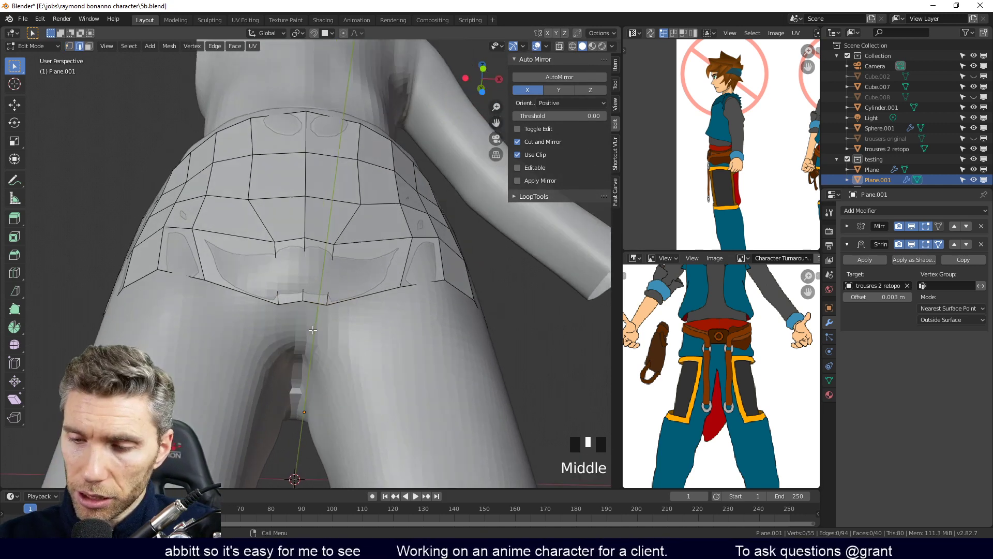
key(2)
click(330, 319)
key(e)
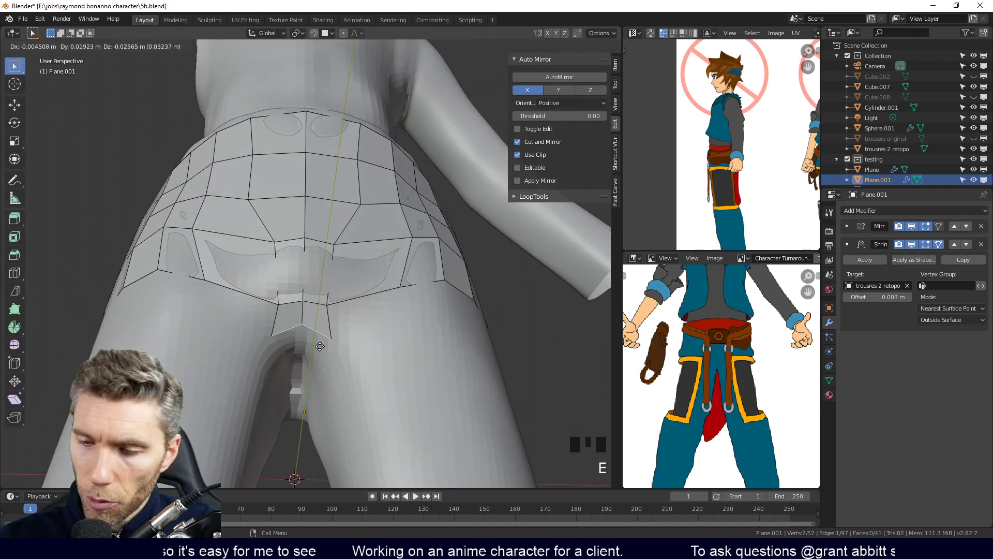
click(305, 350)
middle_drag(323, 348, 325, 321)
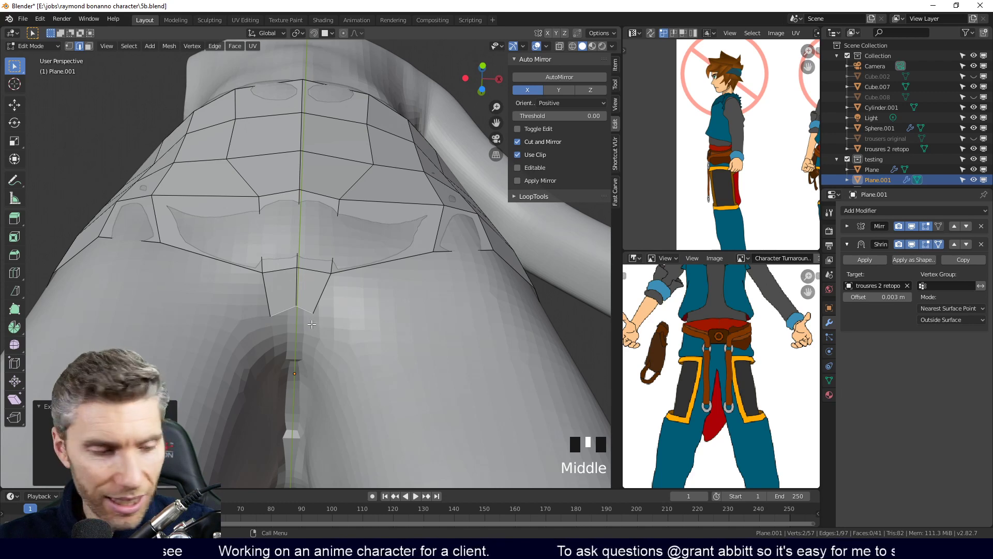
Try another downward extrusion at the crotch and undo it together with the earlier extrusion beside the centre line
key(e)
right_click(303, 347)
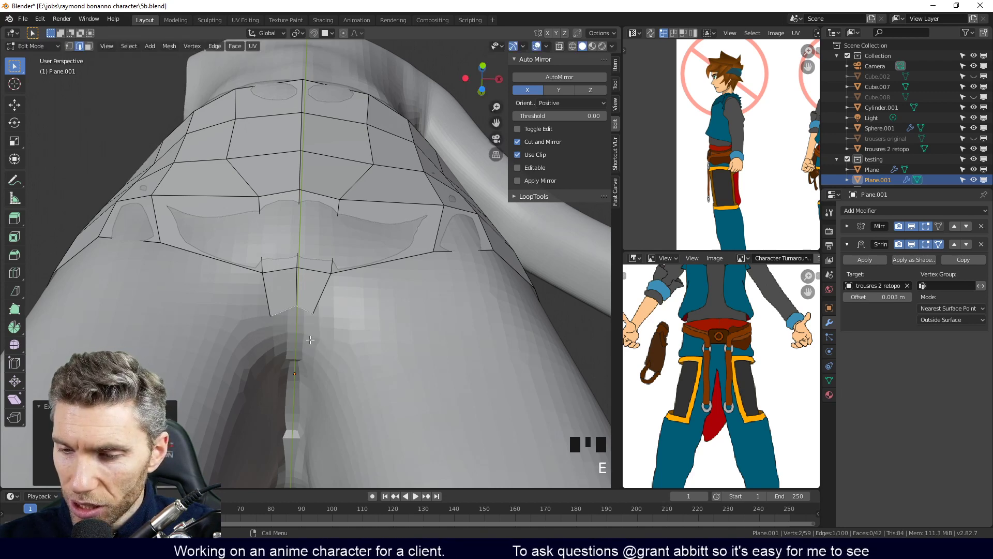
key(ctrl+z)
key(ctrl+z)
key(ctrl+z)
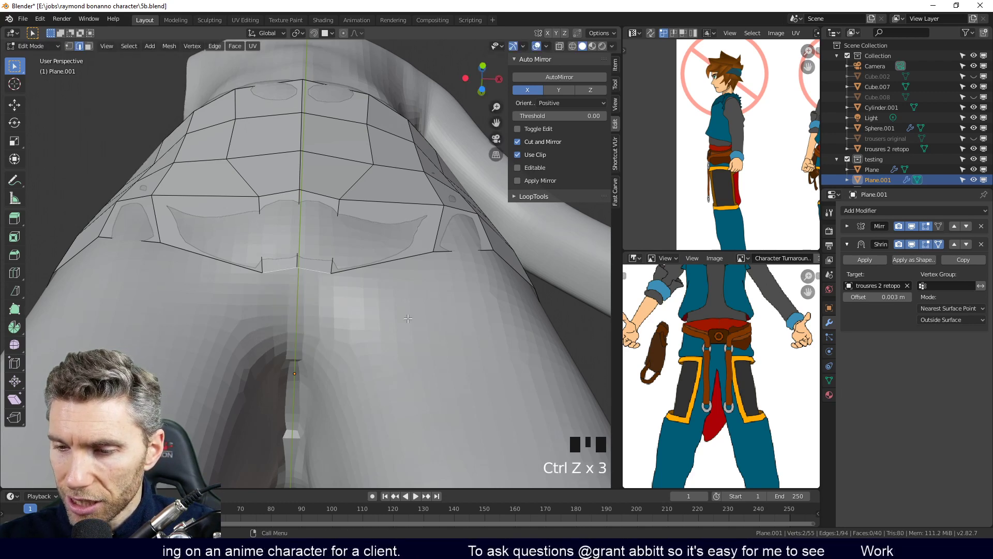
Compare the hip mesh with the Shrinkwrap modifier's viewport display off and on, viewing the front, side and back
middle_drag(333, 340, 314, 399)
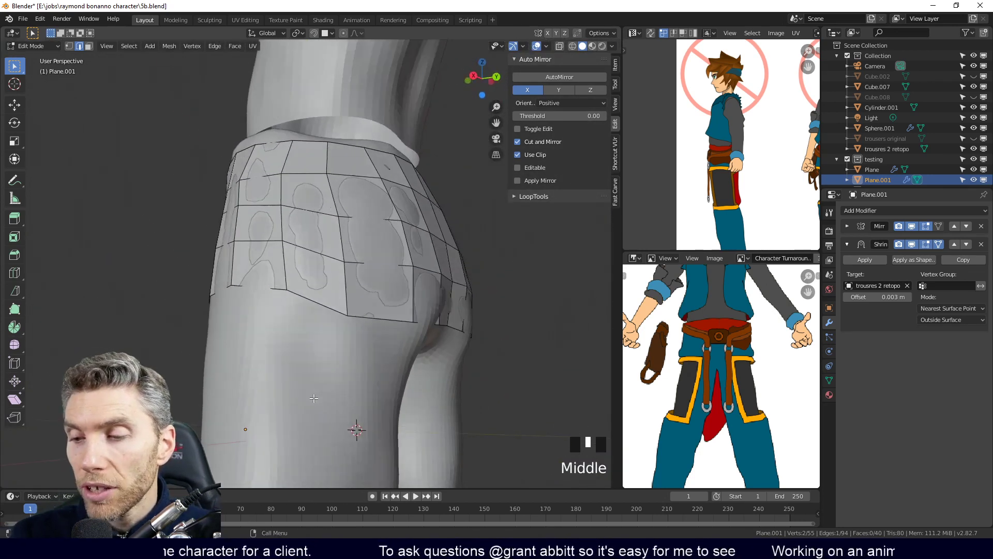
middle_drag(366, 360, 408, 346)
click(912, 247)
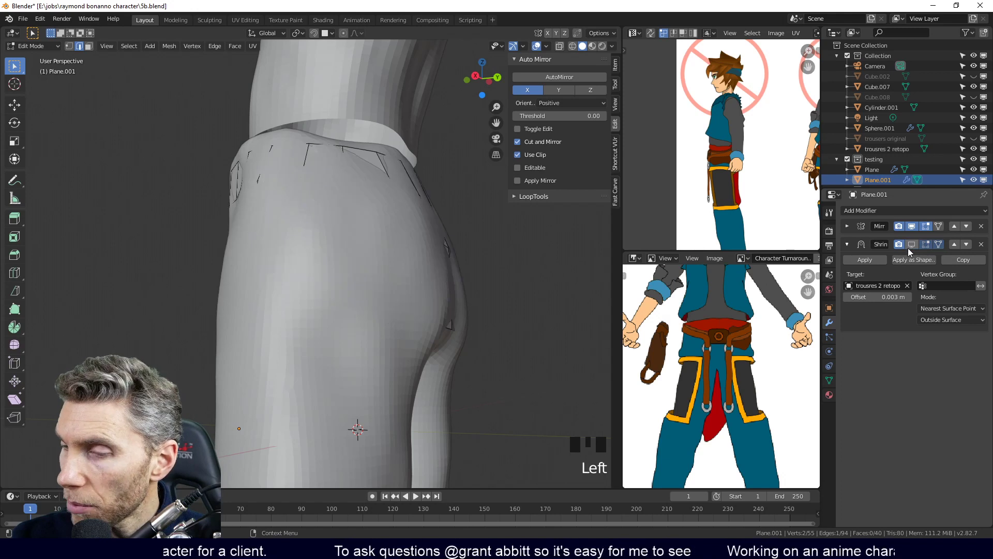
middle_drag(425, 269, 393, 364)
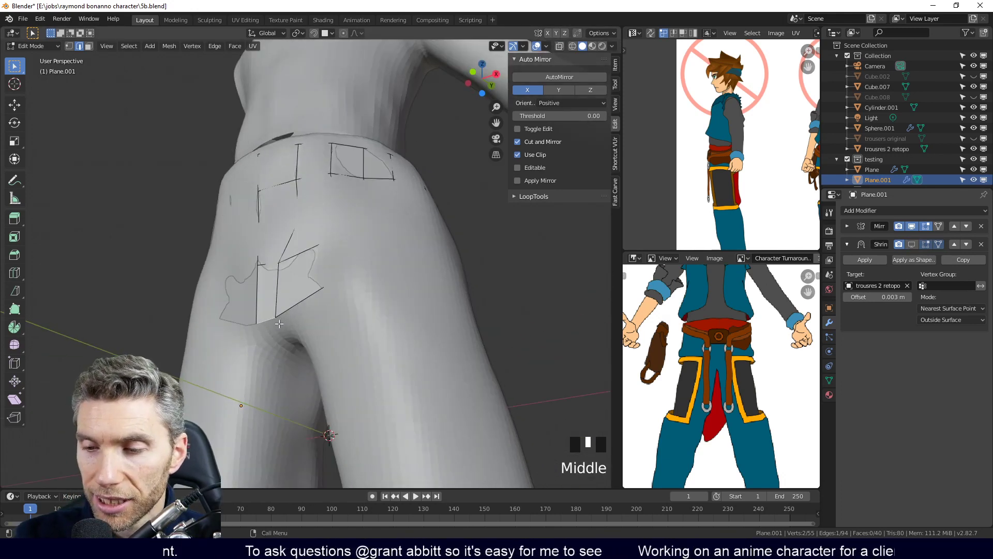
middle_drag(275, 350, 302, 273)
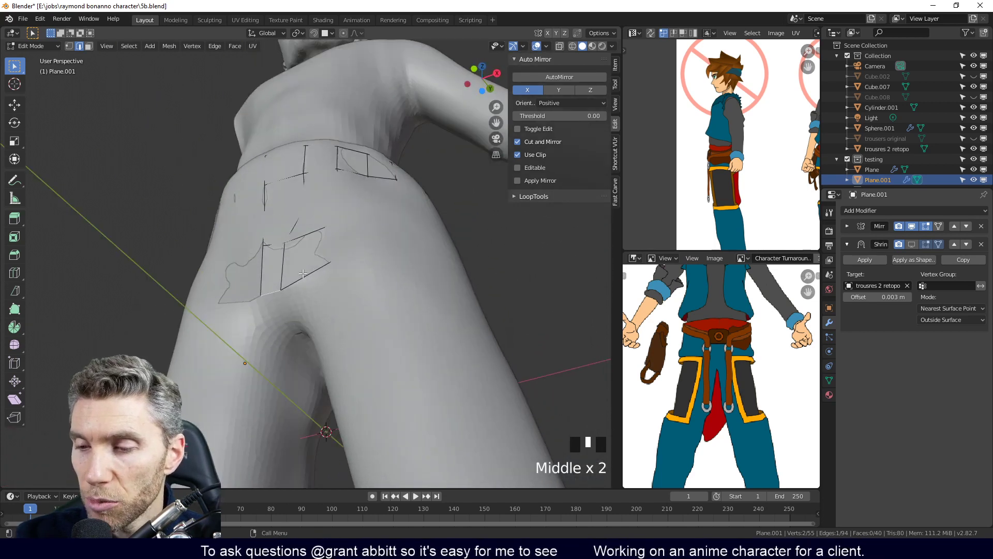
middle_drag(313, 323, 347, 308)
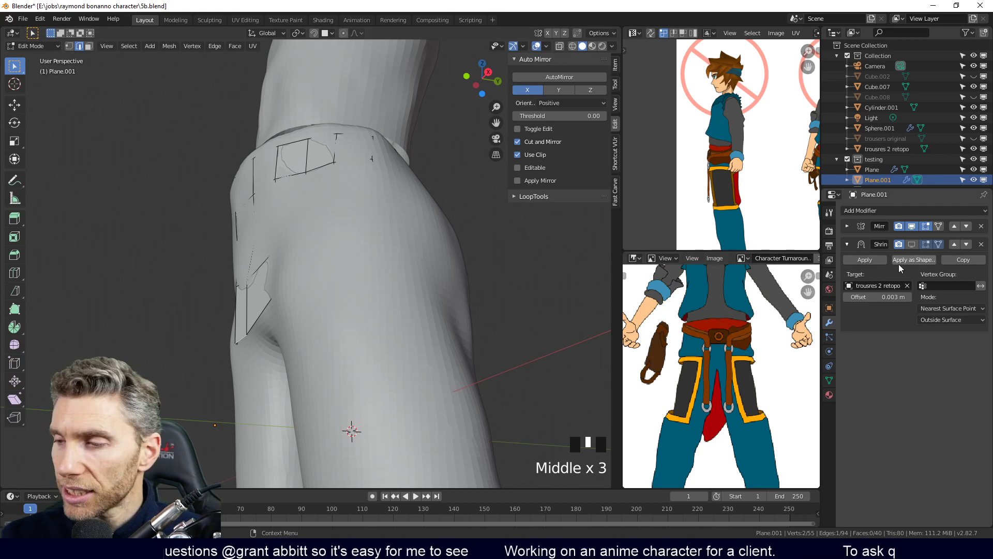
middle_drag(323, 339, 344, 313)
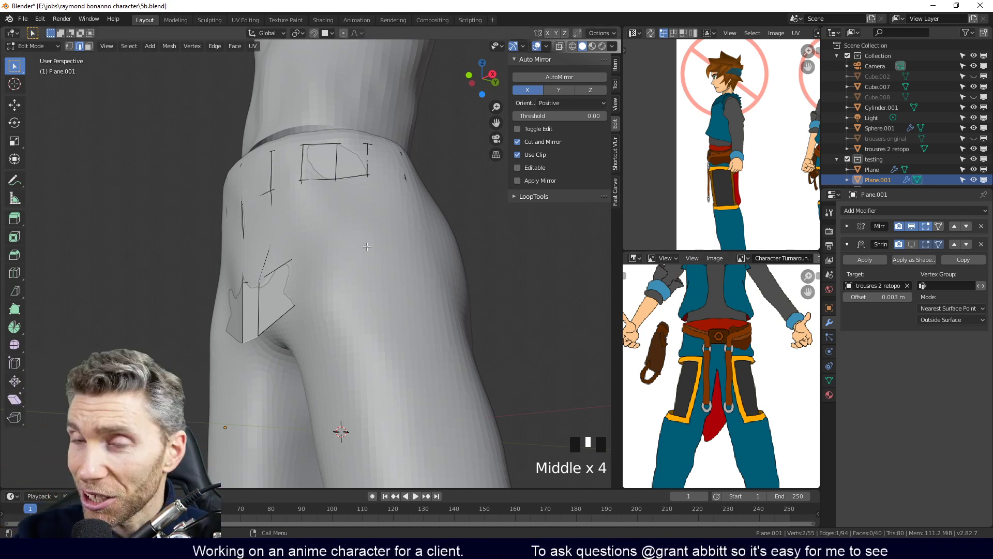
middle_drag(424, 323, 413, 355)
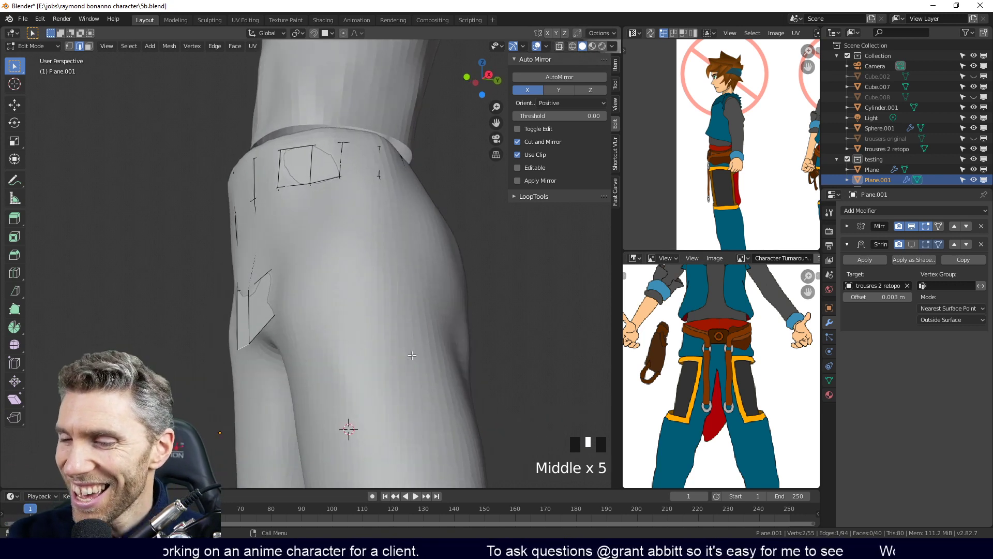
click(912, 244)
middle_drag(295, 351, 306, 360)
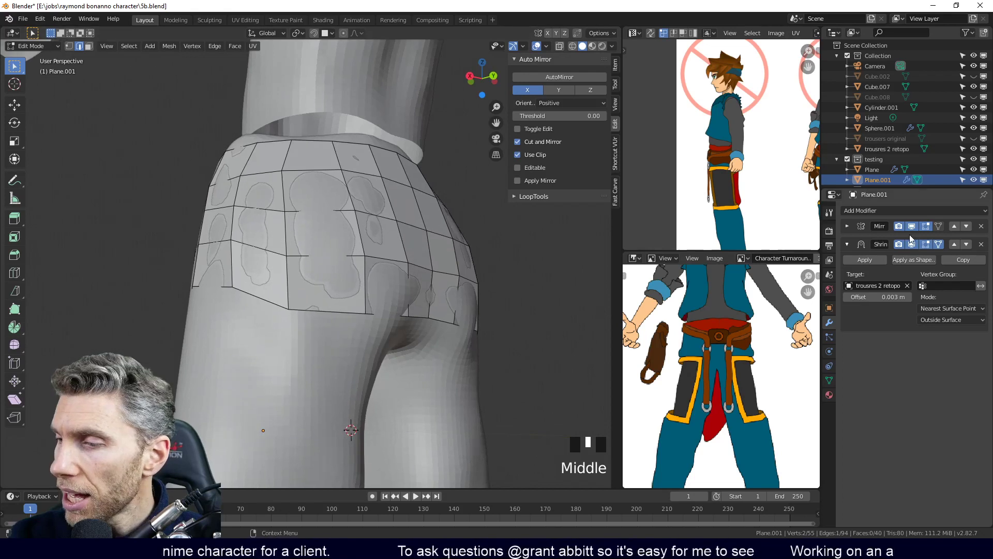
middle_drag(416, 322, 504, 339)
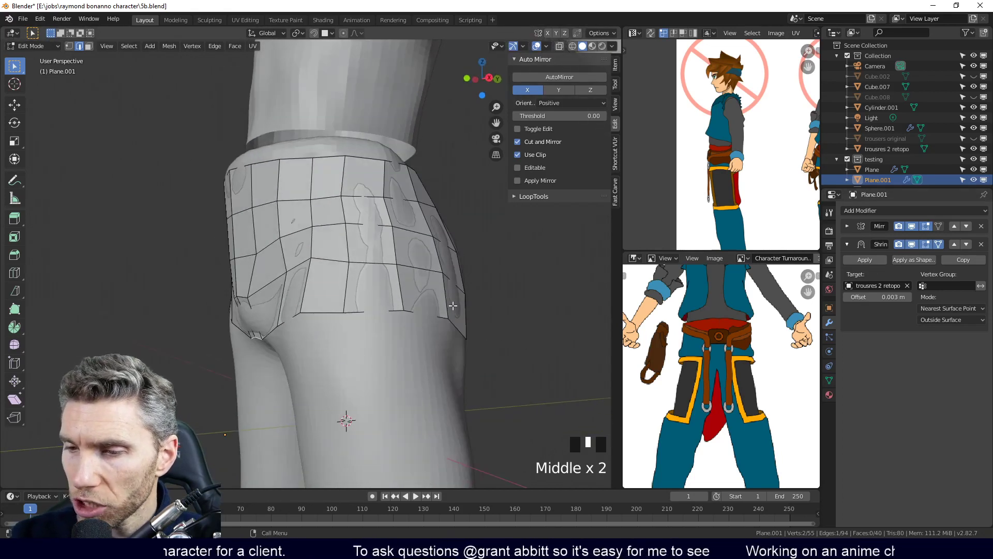
Set the Shrinkwrap modifier's offset to 0.009 m
click(910, 298)
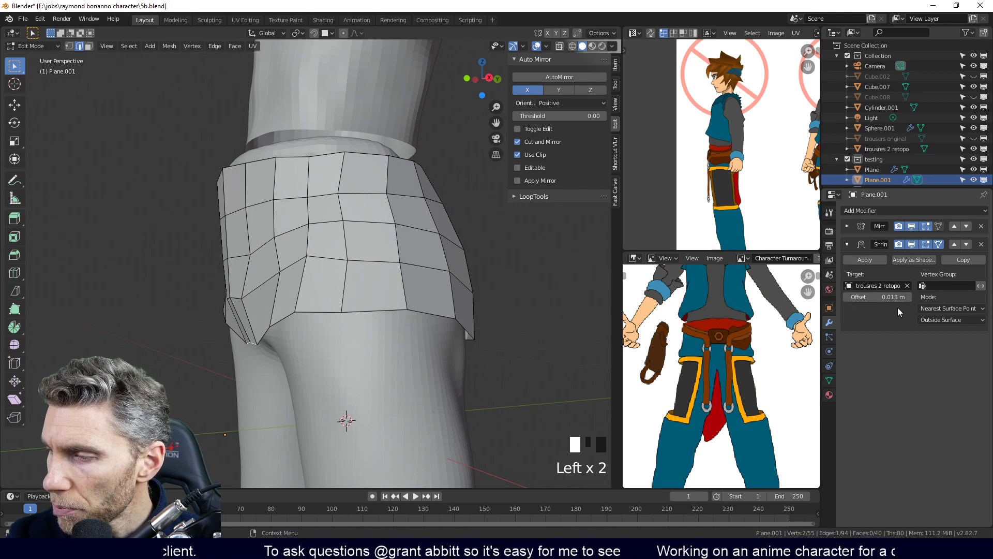
click(882, 298)
click(862, 298)
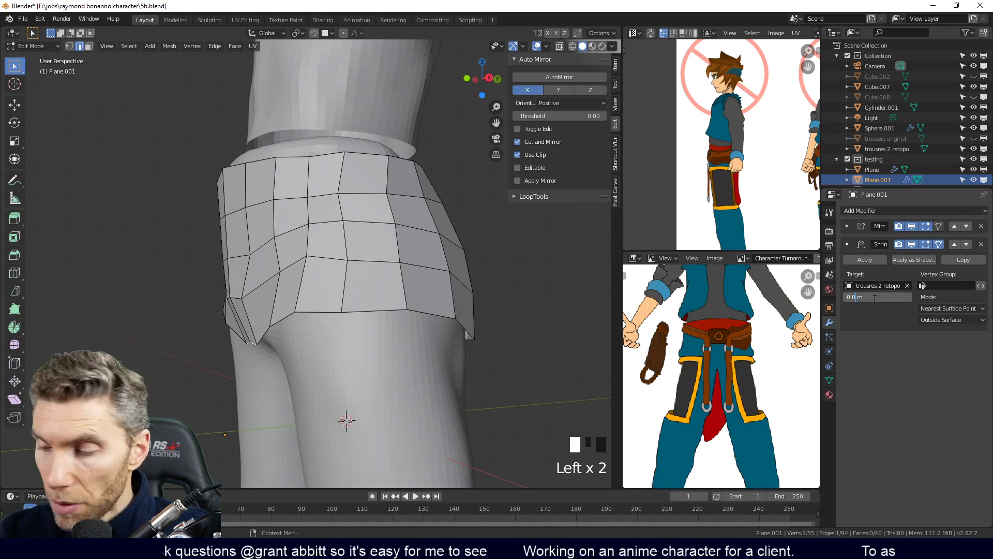
key(Return)
click(898, 297)
click(858, 300)
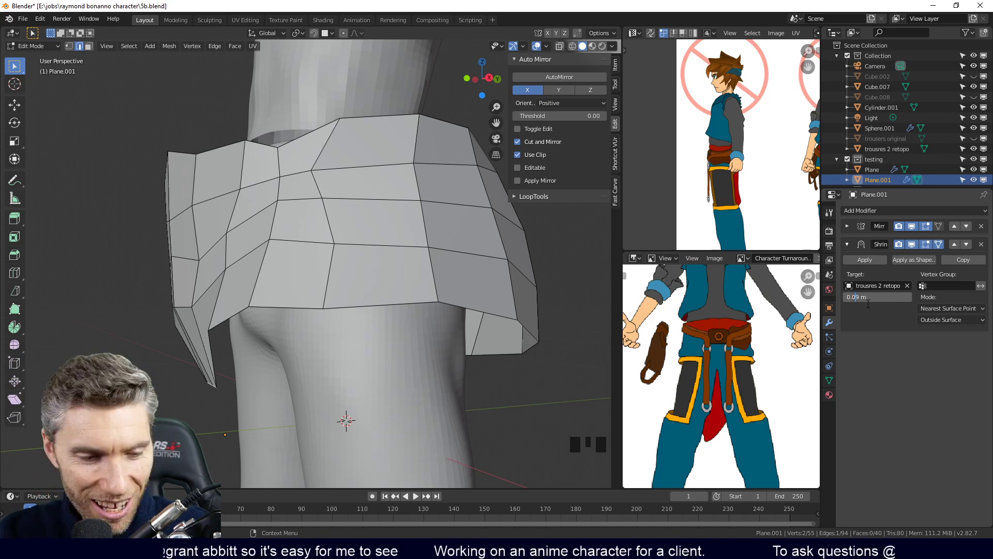
text(0)
click(867, 305)
Apply the Shrinkwrap modifier to the hip mesh in Object Mode
middle_drag(456, 383, 538, 382)
click(868, 261)
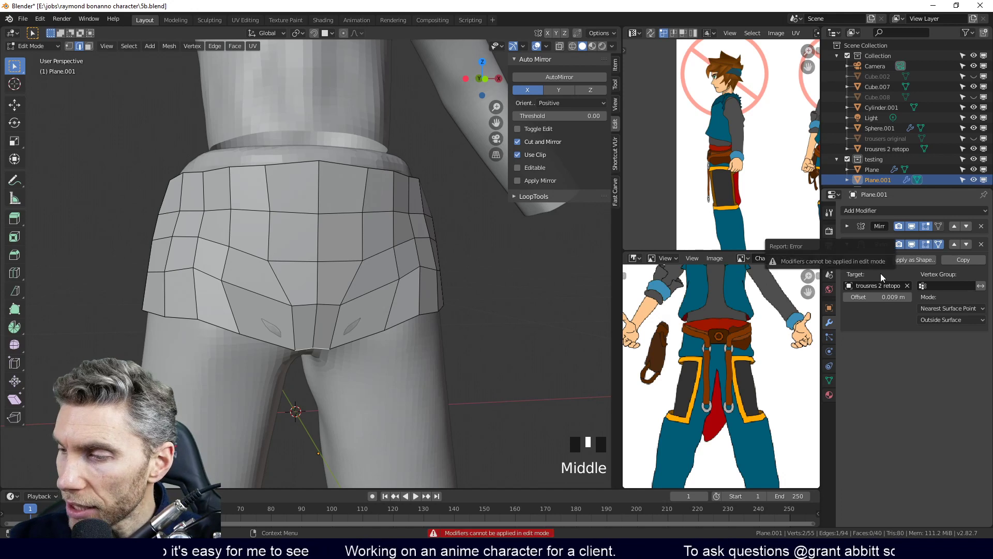
key(Tab)
click(865, 261)
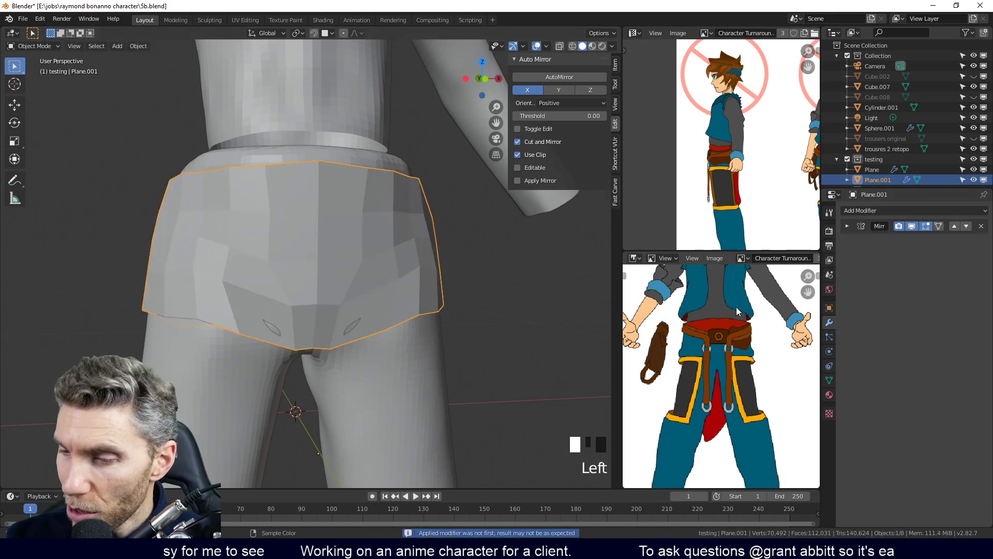
Add a new Shrinkwrap modifier to the hip mesh, targeting trousres 2 retopo with the snap mode Above Surface
click(882, 210)
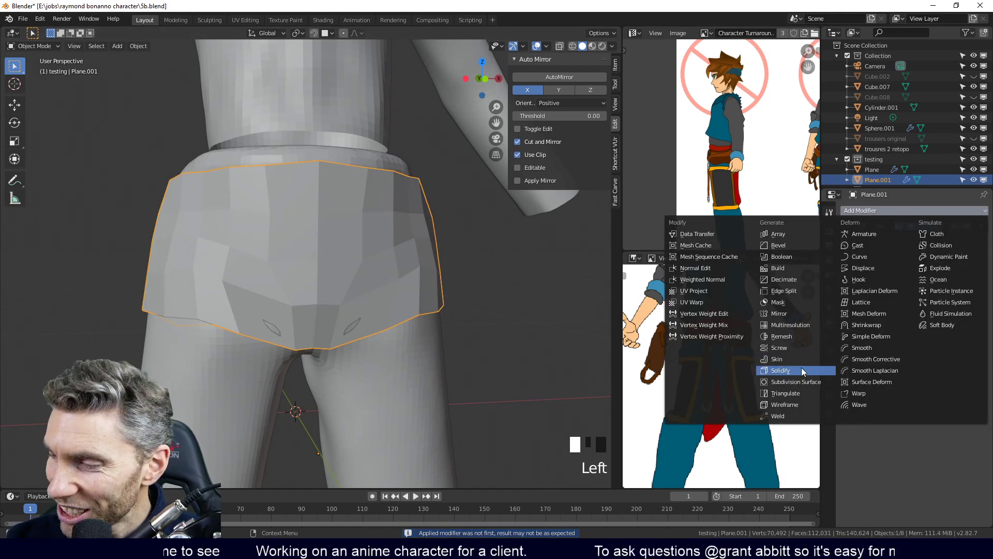
click(875, 326)
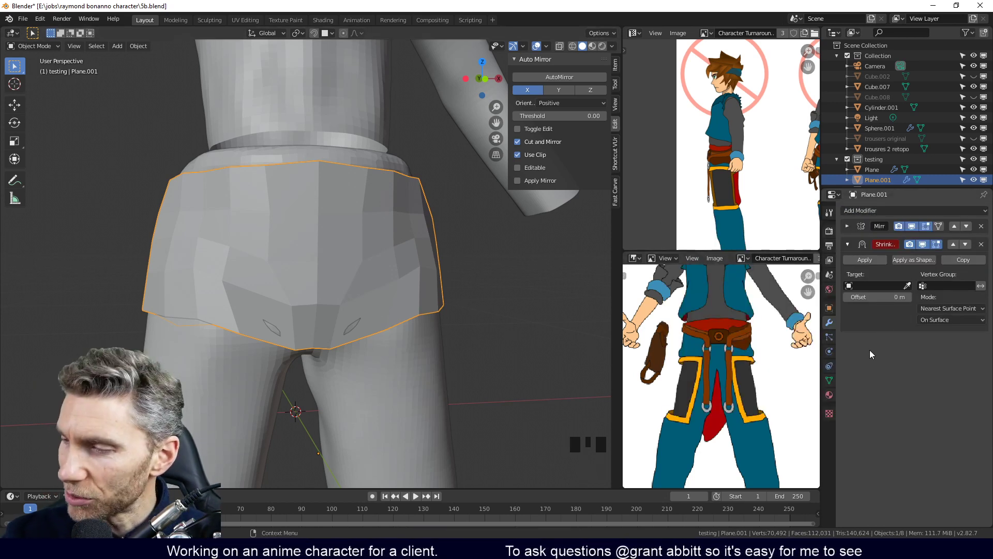
click(907, 285)
click(423, 366)
middle_drag(458, 386, 404, 388)
click(946, 308)
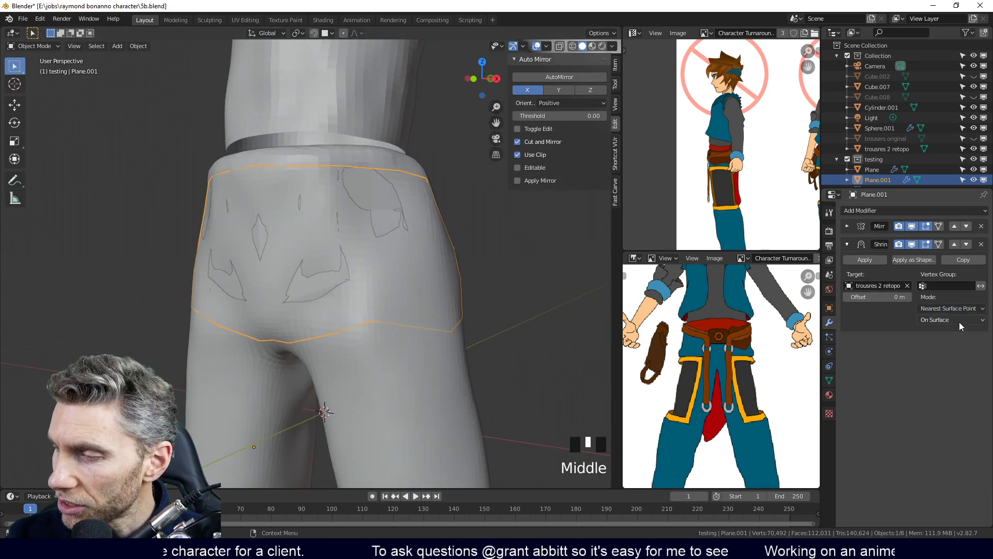
click(958, 320)
click(958, 375)
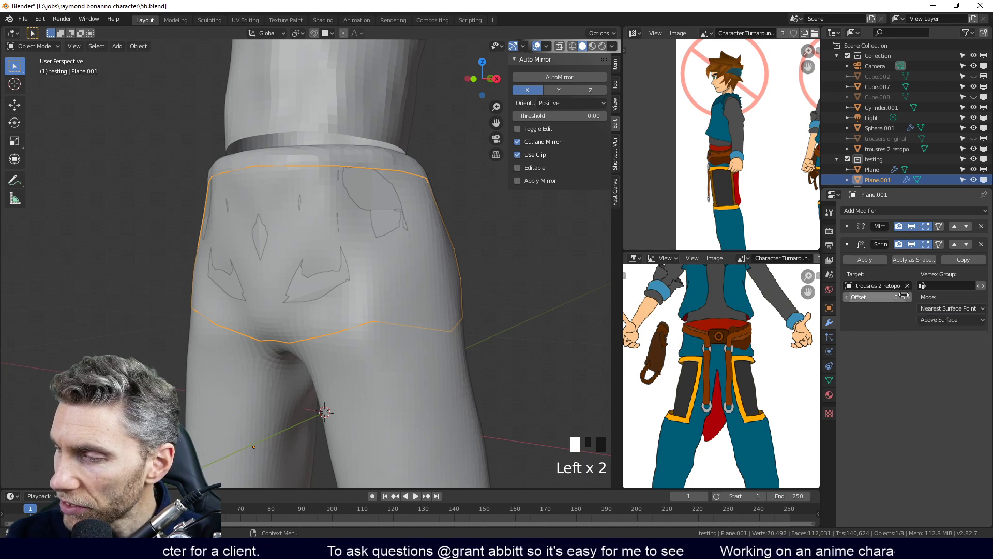
Try Shrinkwrap offsets of 0.01 m and -3 m, and undo the -3 m value
click(909, 298)
middle_drag(548, 362, 586, 361)
click(859, 299)
click(859, 300)
key(BackSpace)
text(-3)
key(Return)
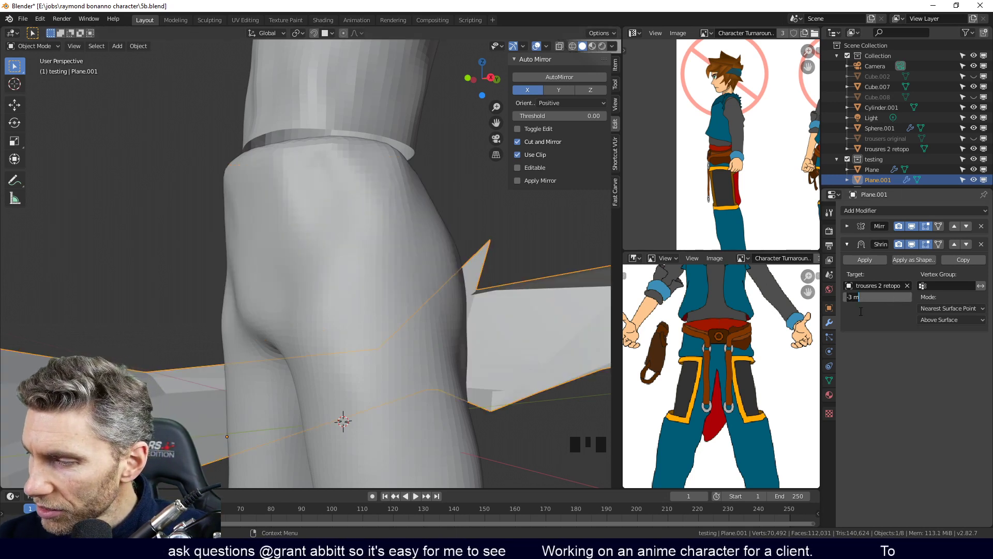
click(891, 346)
key(ctrl+z)
key(ctrl+z)
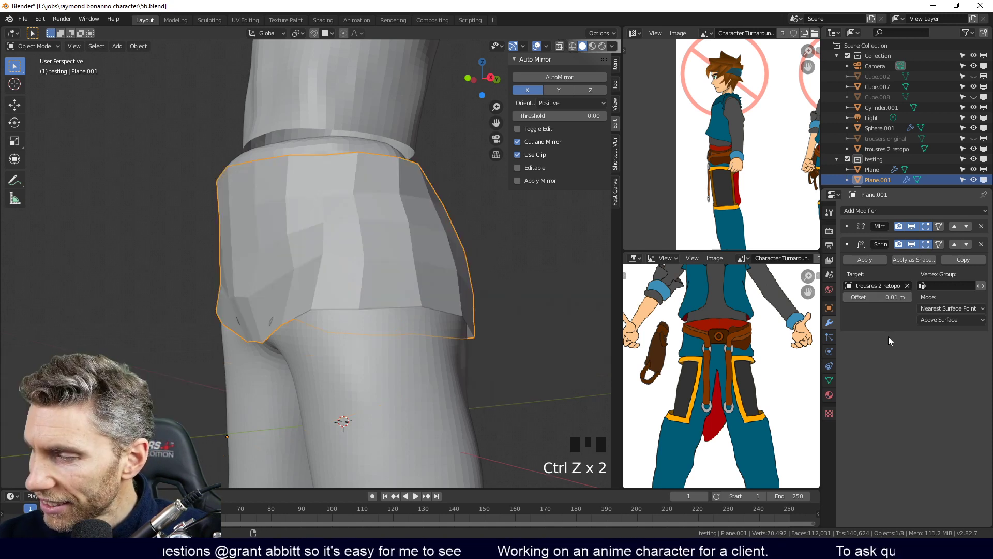
Set the new Shrinkwrap modifier's offset to 0.003 m
click(880, 297)
click(857, 297)
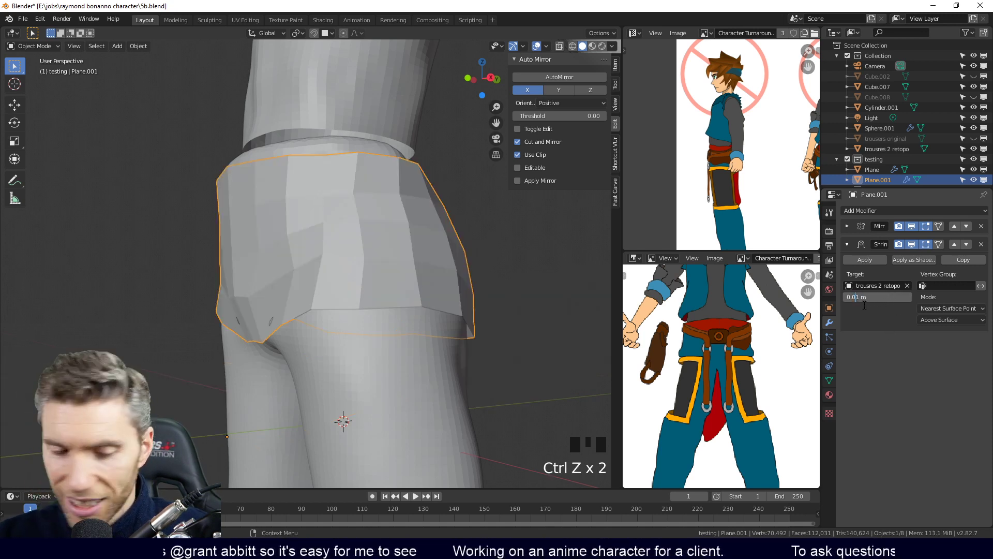
text(03)
key(Return)
Return the hip mesh to Edit Mode and turn off the Shrinkwrap modifier's viewport display
middle_drag(456, 357, 595, 321)
key(Tab)
click(910, 245)
middle_drag(414, 311, 438, 310)
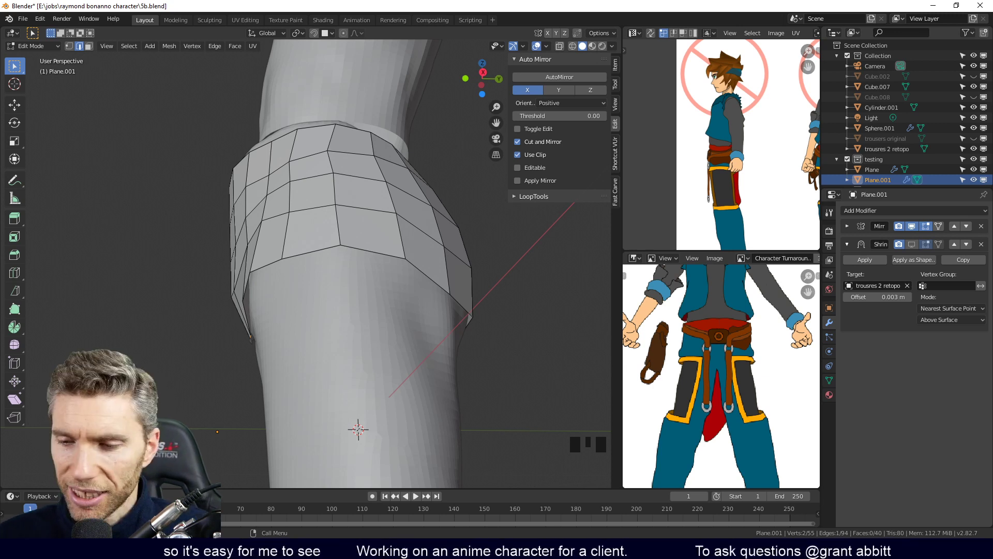
Knife-cut across the bottom row of faces on the front of the thigh, sloping down to the bottom edge near the crotch
middle_drag(396, 349, 430, 333)
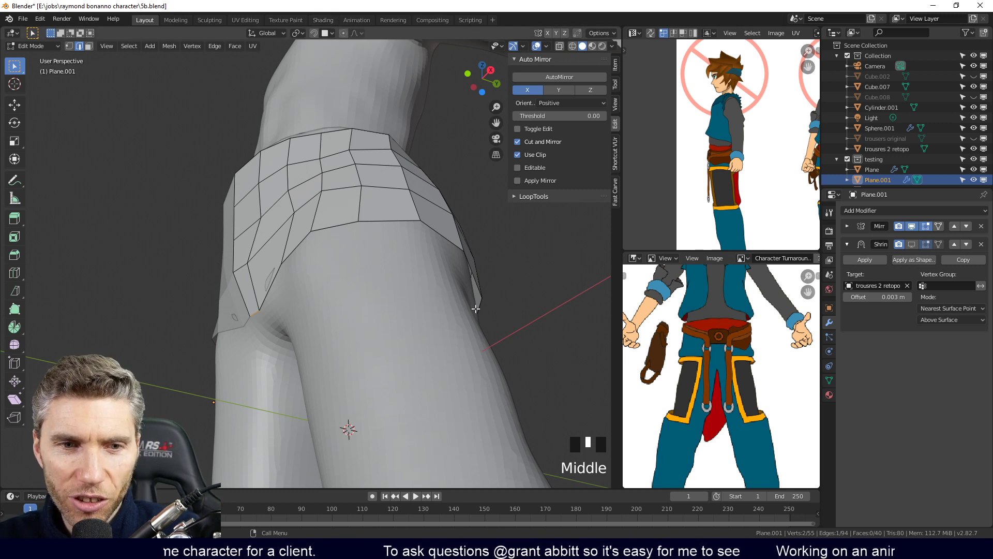
shift+middle_drag(475, 313, 534, 295)
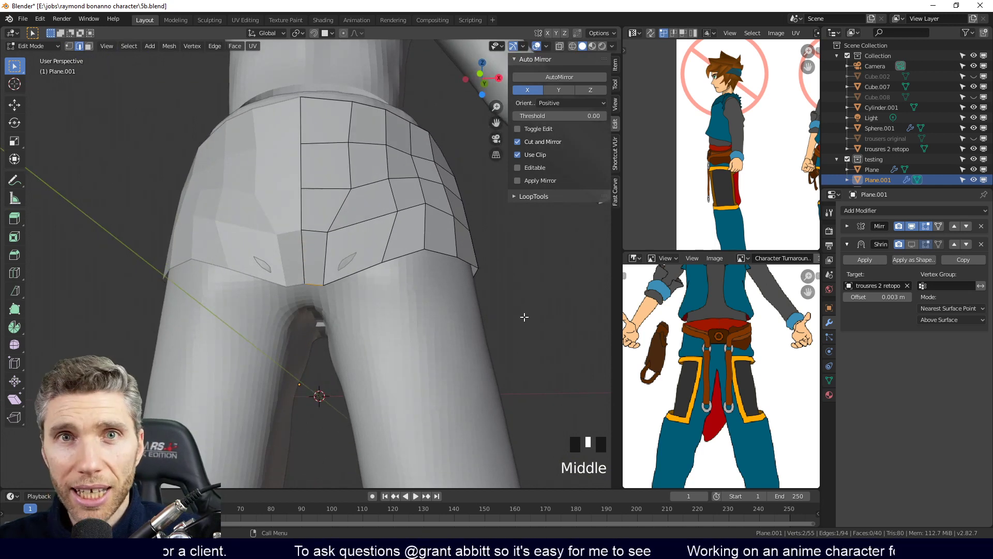
middle_drag(504, 327, 499, 347)
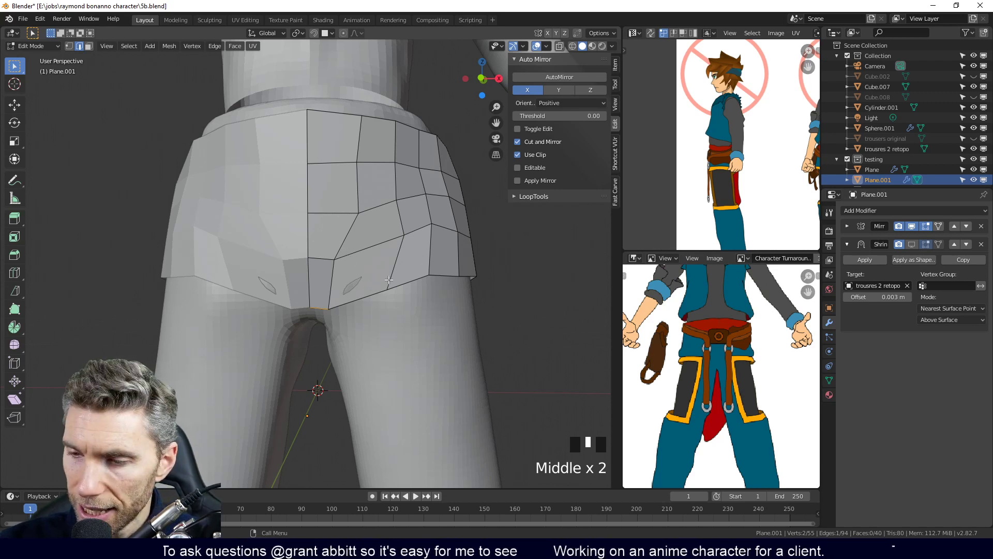
middle_drag(472, 249, 442, 271)
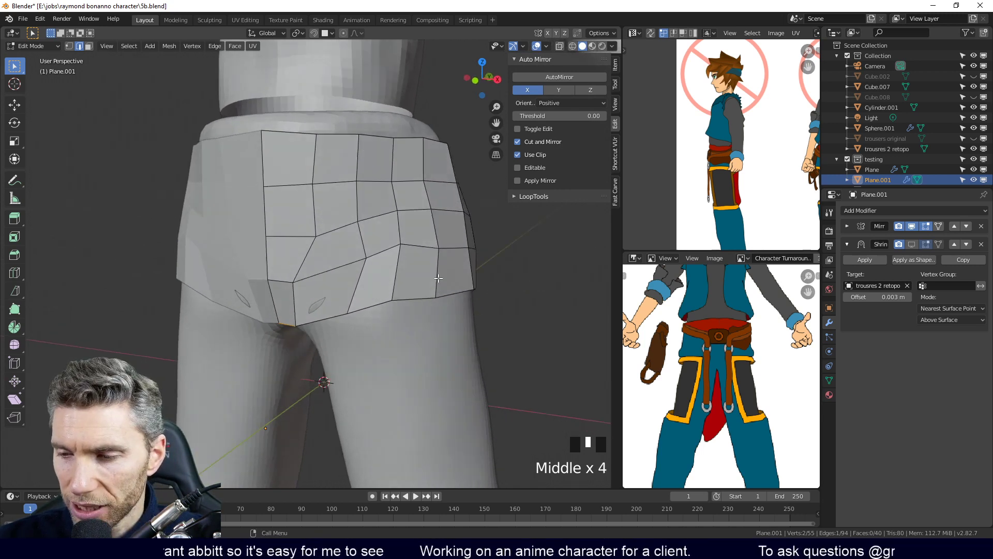
key(k)
click(438, 274)
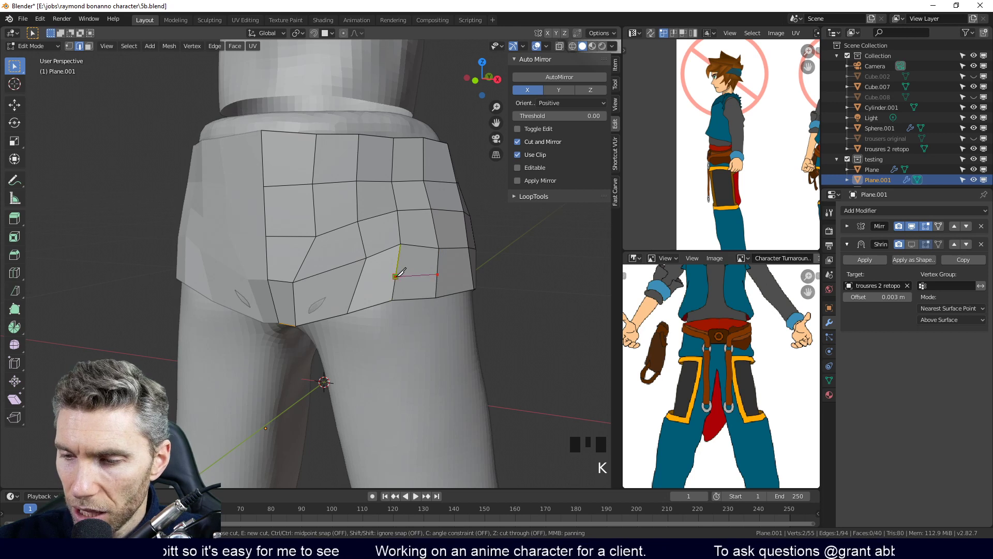
click(358, 281)
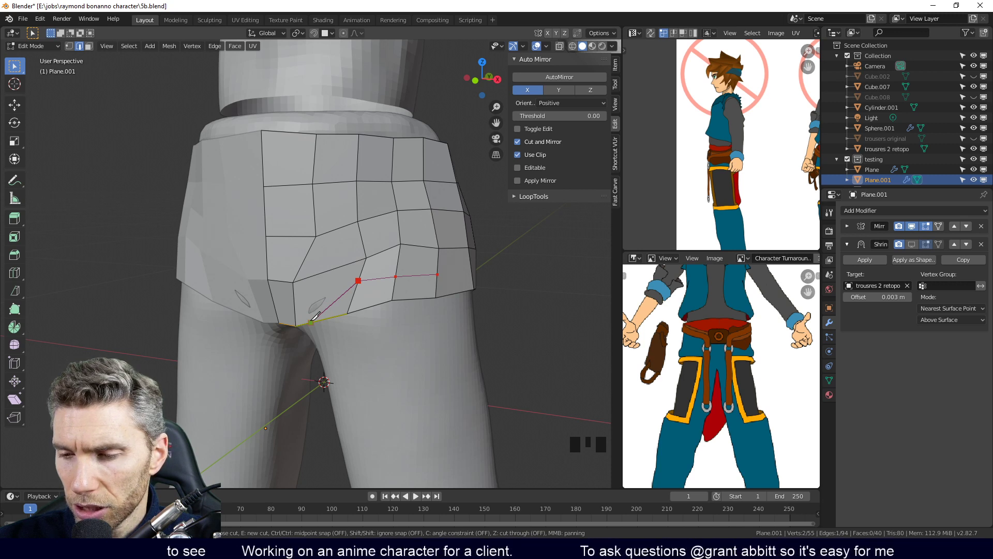
click(316, 319)
middle_drag(316, 319, 367, 322)
key(Return)
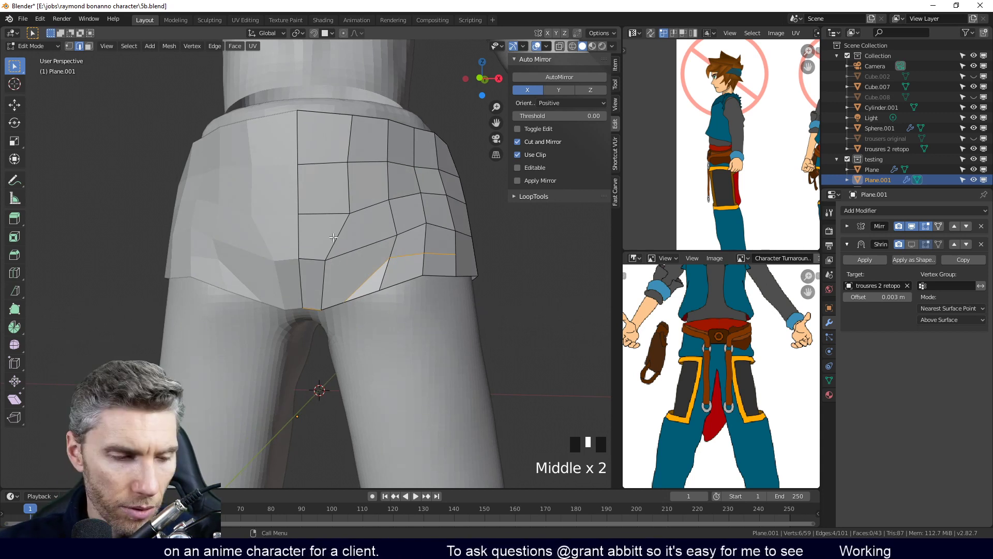
Knife-cut from the vertex beside the centre line above the crotch to the middle of the new sloping edge
key(k)
click(325, 260)
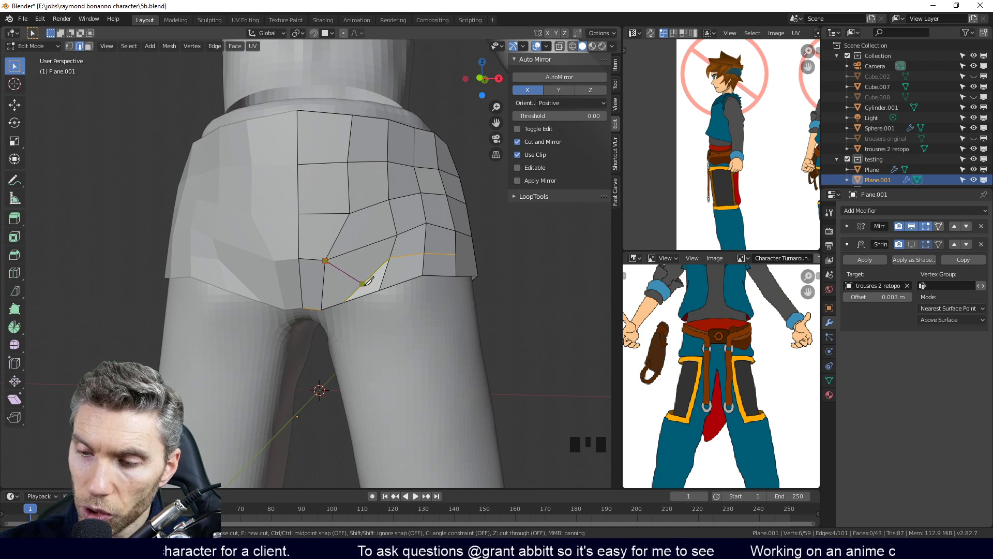
click(364, 282)
key(Return)
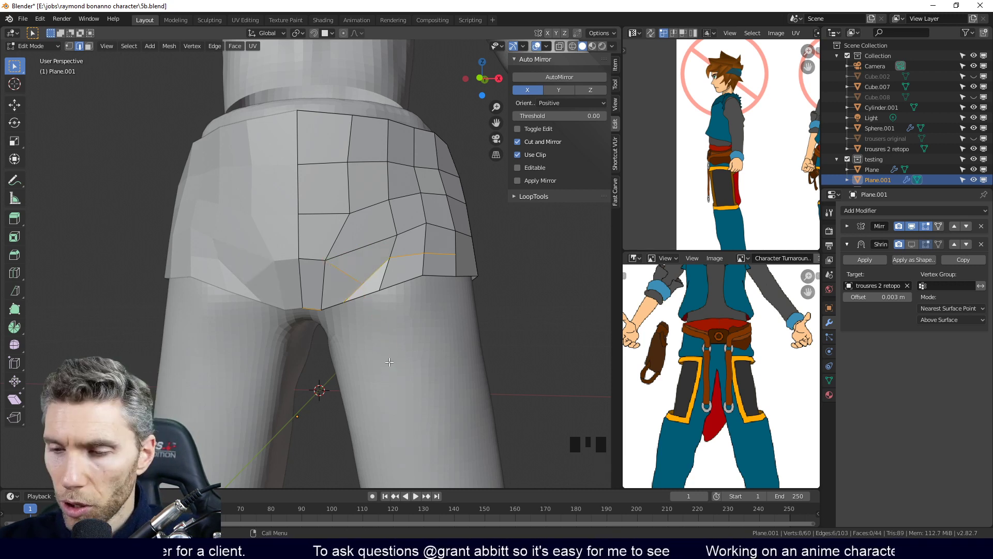
In vertex mode, move the vertex where the two knife cuts meet to even out the faces beside the crotch
middle_drag(391, 361, 388, 341)
key(1)
click(359, 297)
key(g)
click(352, 295)
middle_drag(349, 322, 335, 309)
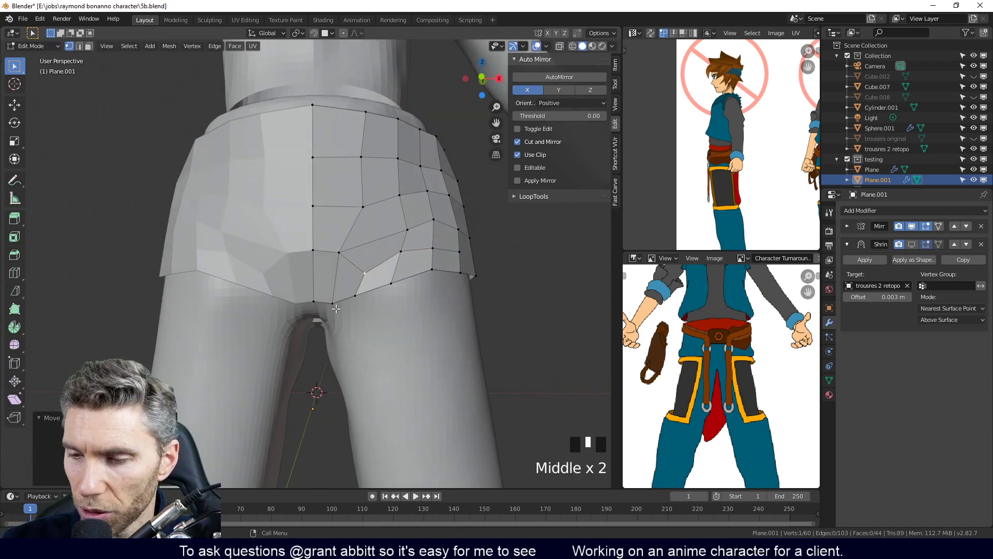
Adjust the two bottom-edge vertices beside the crotch, moving the outer one down and inward
click(329, 302)
key(g)
click(328, 302)
click(354, 298)
key(g)
click(346, 309)
middle_drag(364, 315, 355, 338)
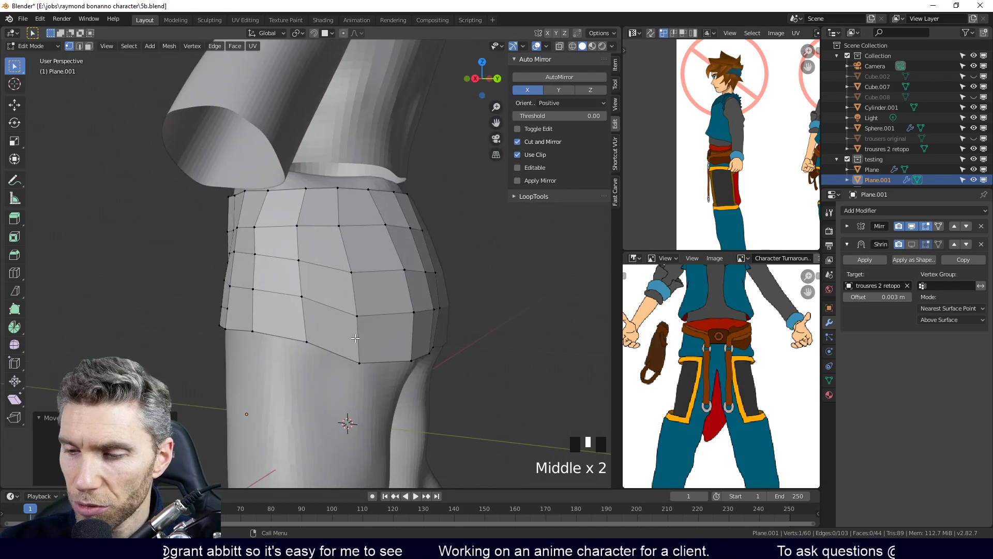
Add a loop cut through the bottom row of faces, from the side of the hip to the back centre line
key(ctrl+r)
click(357, 339)
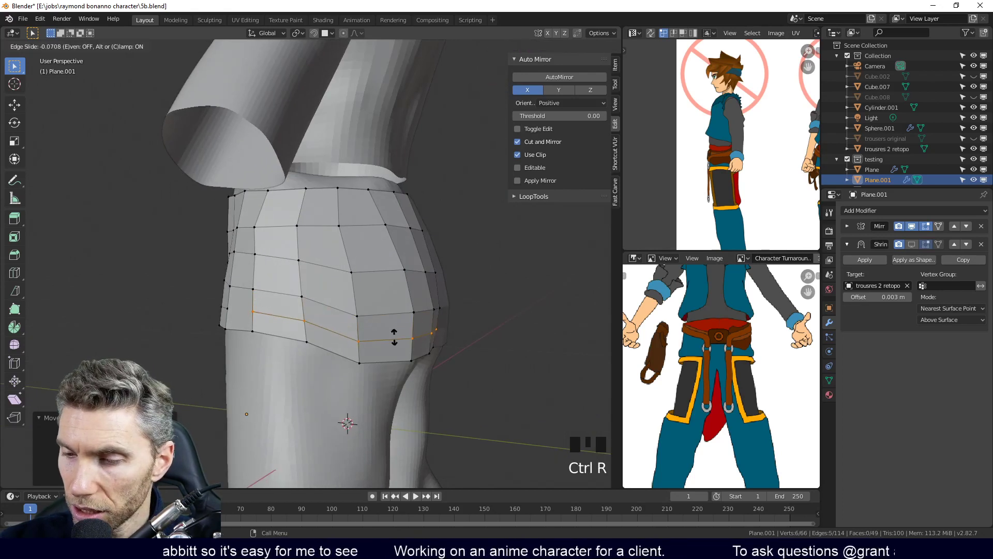
click(381, 340)
middle_drag(381, 340, 397, 327)
Slide the new loop's two vertices nearest the back centre line down onto the bottom edge
click(397, 327)
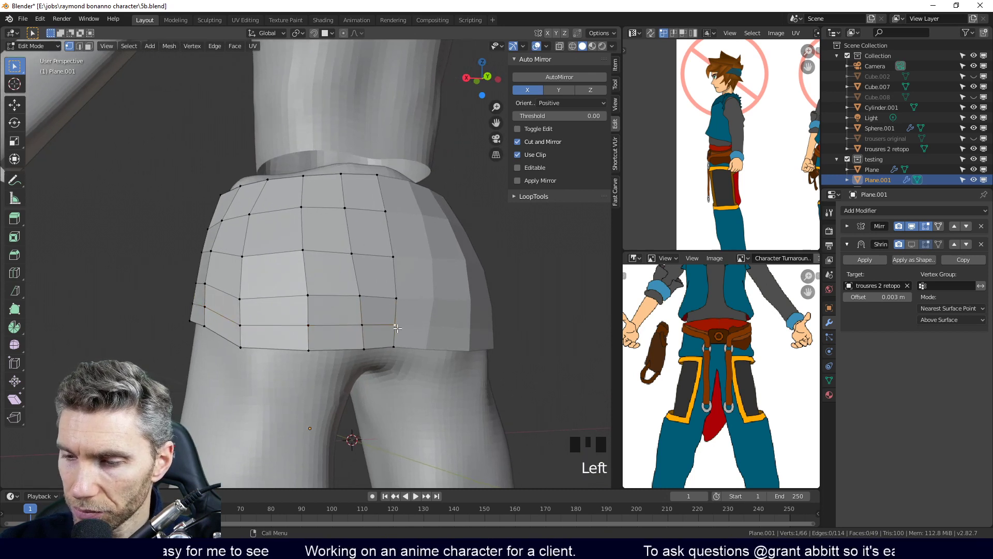
click(365, 327)
key(g)
click(367, 351)
click(397, 327)
key(g)
click(395, 348)
middle_drag(395, 348, 376, 334)
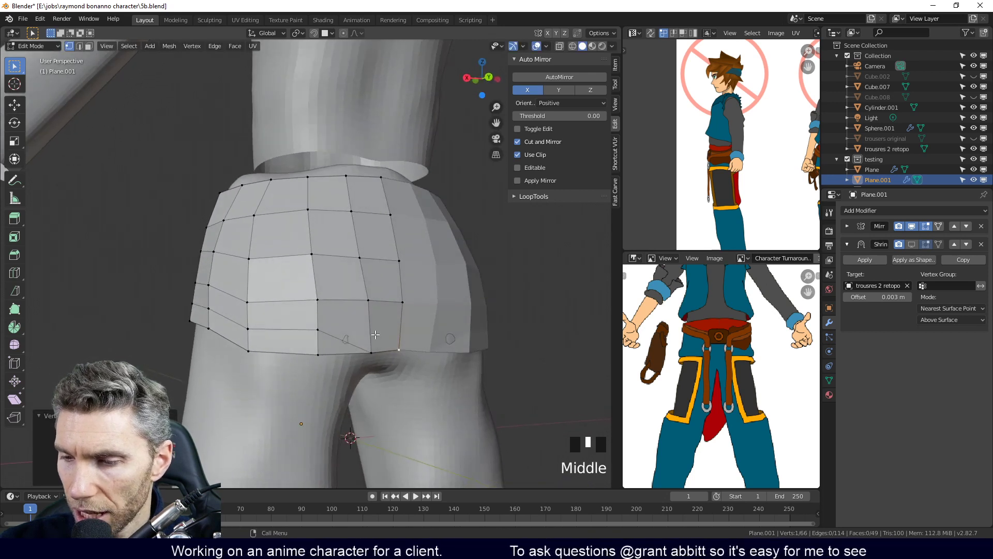
Add a centred vertical loop cut through the column of faces beside the back centre line
middle_drag(347, 366, 354, 330)
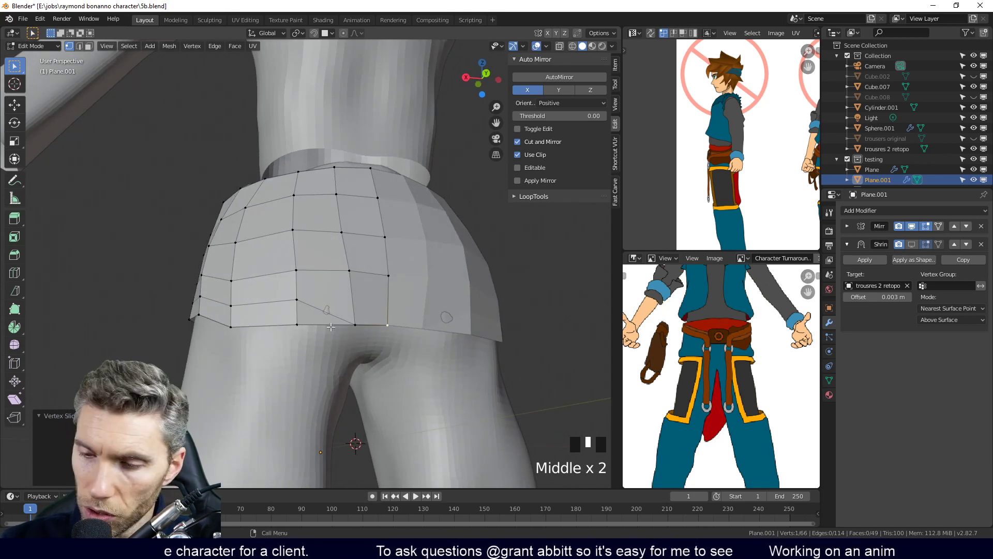
key(2)
click(373, 324)
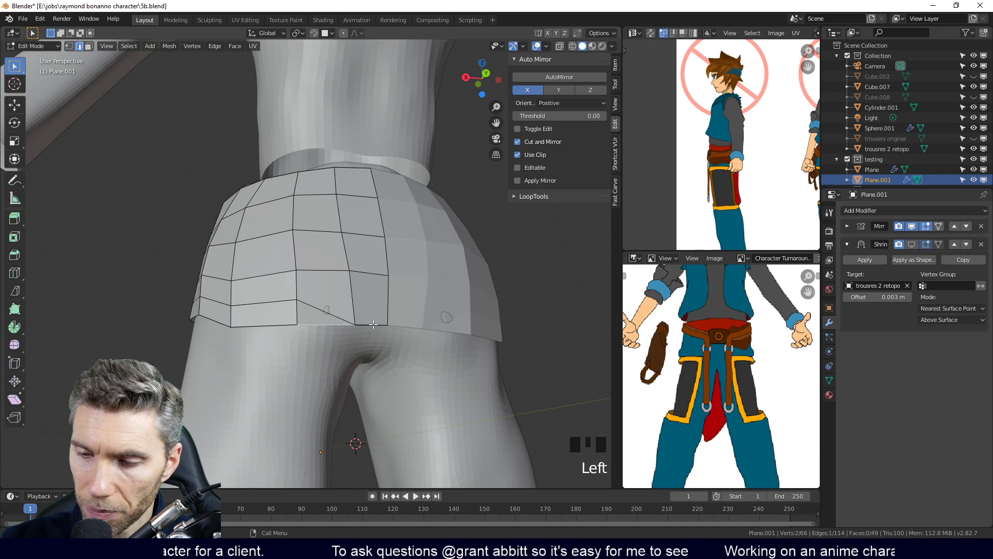
middle_drag(372, 326, 310, 386)
mouse_move(365, 356)
middle_down()
mouse_move(353, 355)
mouse_move(446, 340)
mouse_move(526, 348)
mouse_move(422, 361)
mouse_move(364, 354)
middle_up()
key(ctrl+r)
click(352, 218)
right_click(352, 217)
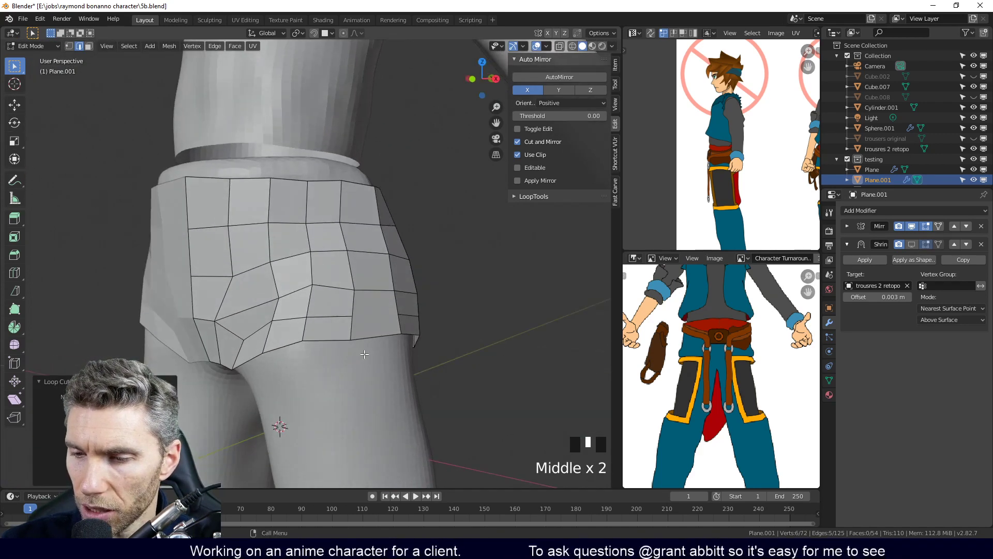
Knife-cut diagonally across the back of the thigh, from the vertex two columns out to the bottom end of the new loop
middle_drag(473, 326, 362, 311)
middle_drag(405, 344, 372, 344)
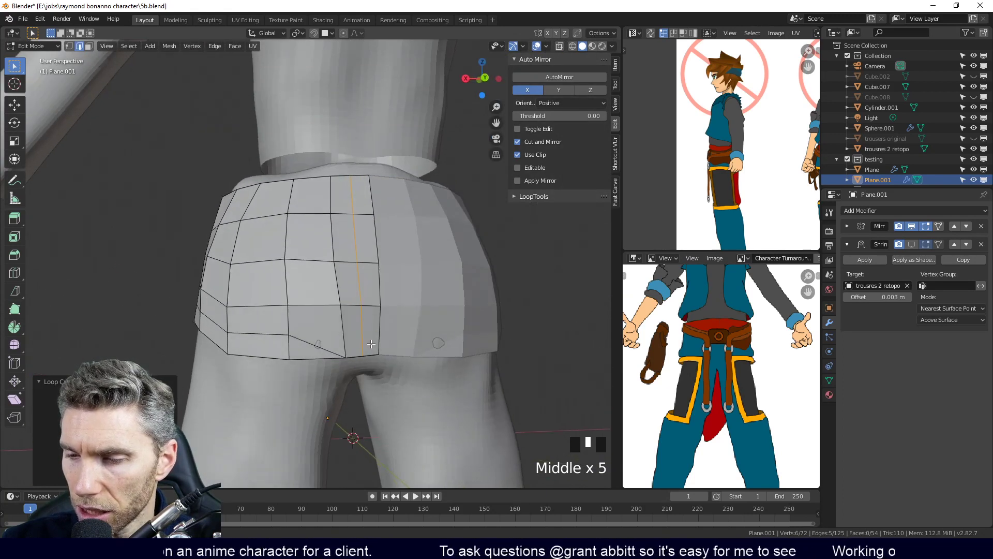
key(k)
click(289, 306)
click(343, 329)
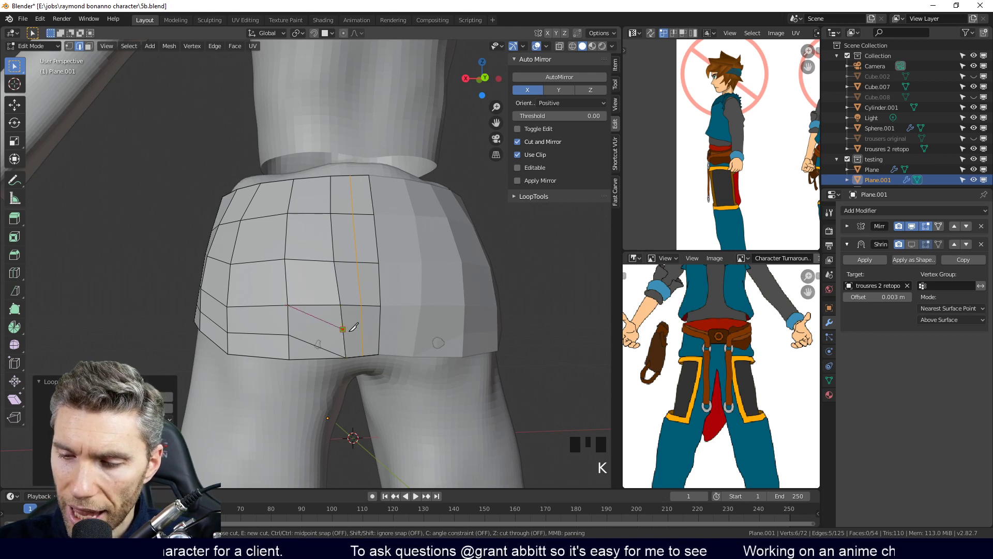
click(364, 356)
key(Return)
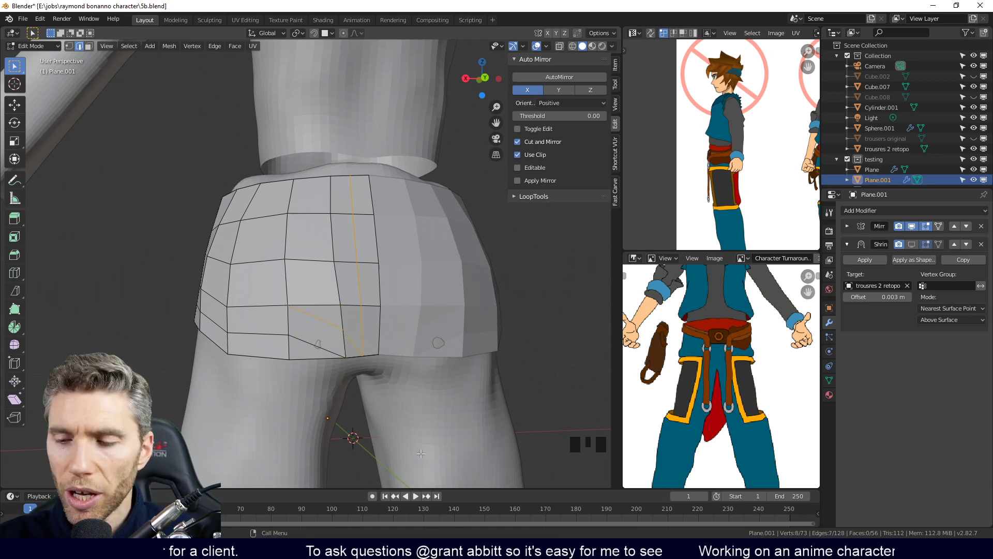
Knife-cut straight down from the middle of the diagonal cut to the bottom edge of the back
middle_drag(367, 356, 359, 330)
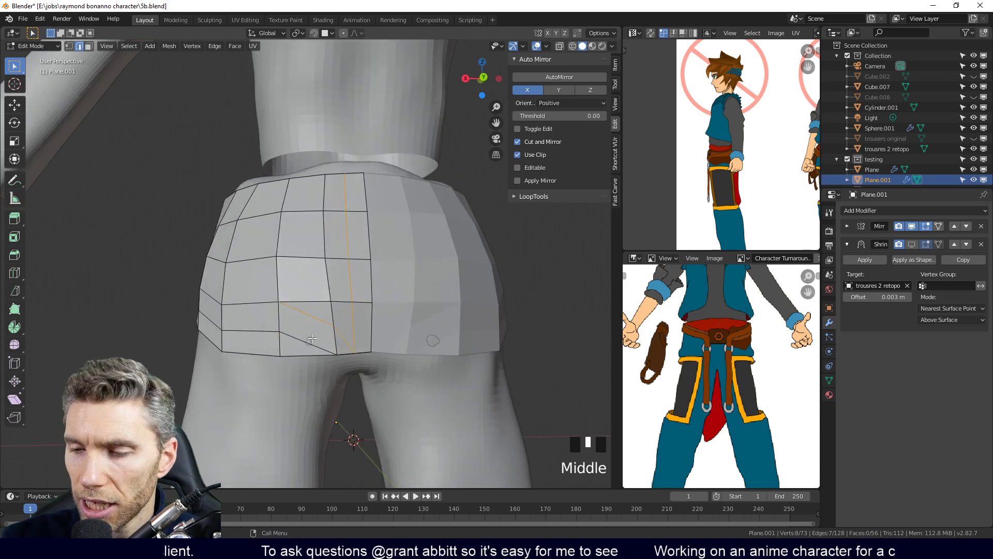
key(k)
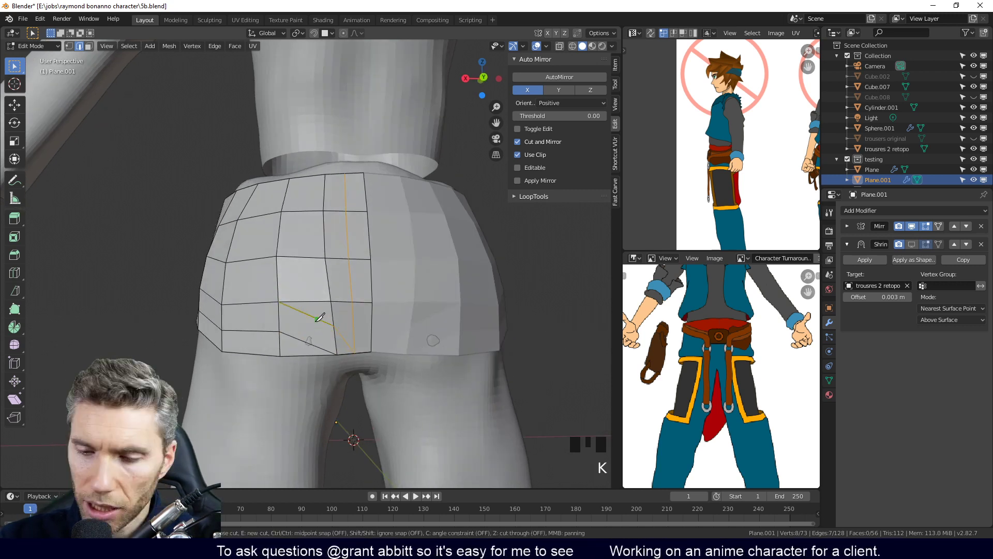
click(309, 315)
click(309, 356)
key(Return)
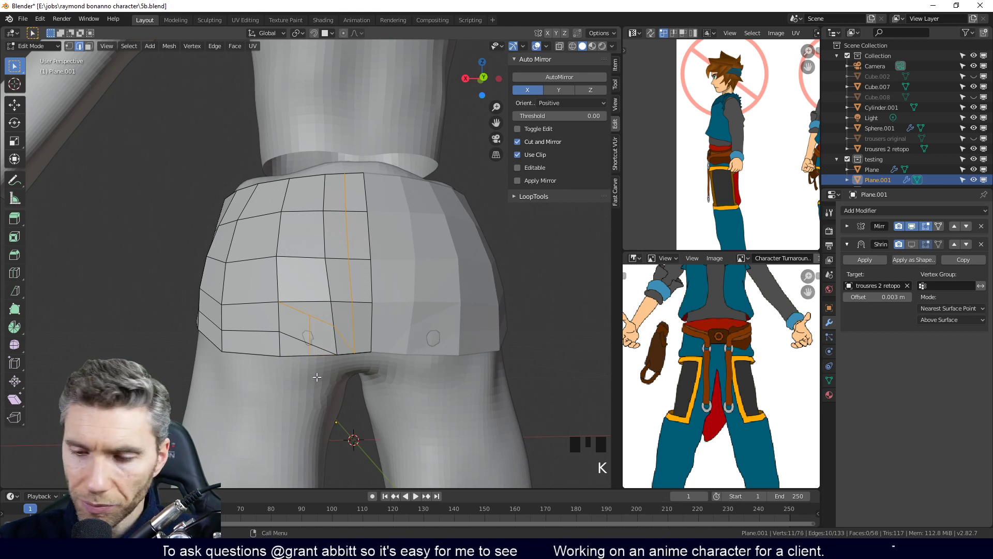
In vertex mode, reposition the vertex where the diagonal and vertical knife cuts meet to even out the surrounding faces
click(317, 322)
key(g)
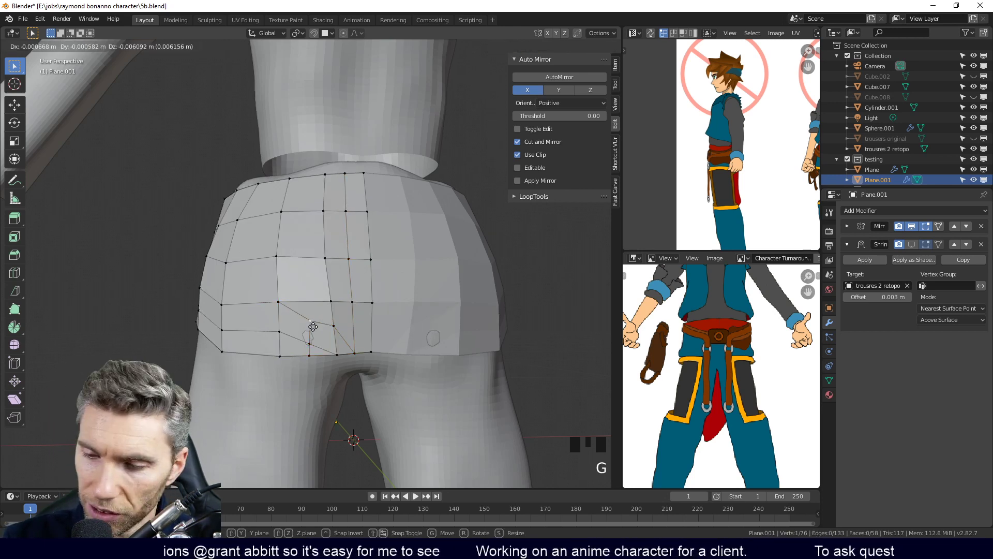
click(313, 331)
middle_drag(345, 360, 356, 351)
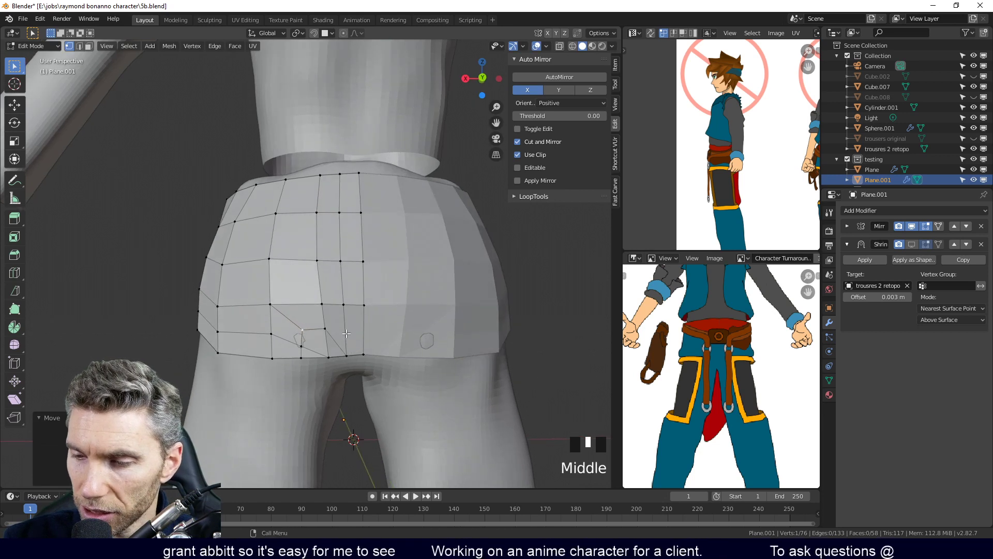
key(k)
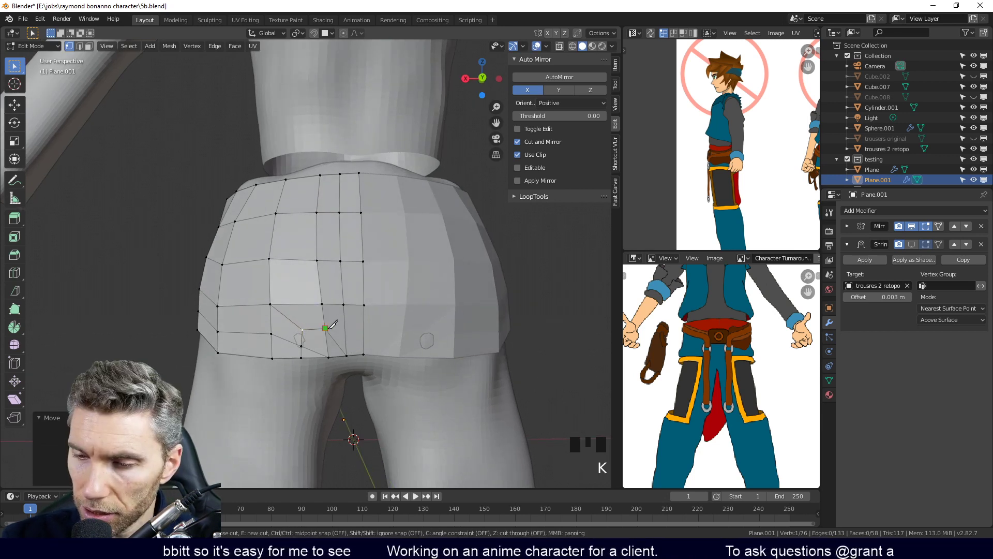
key(Escape)
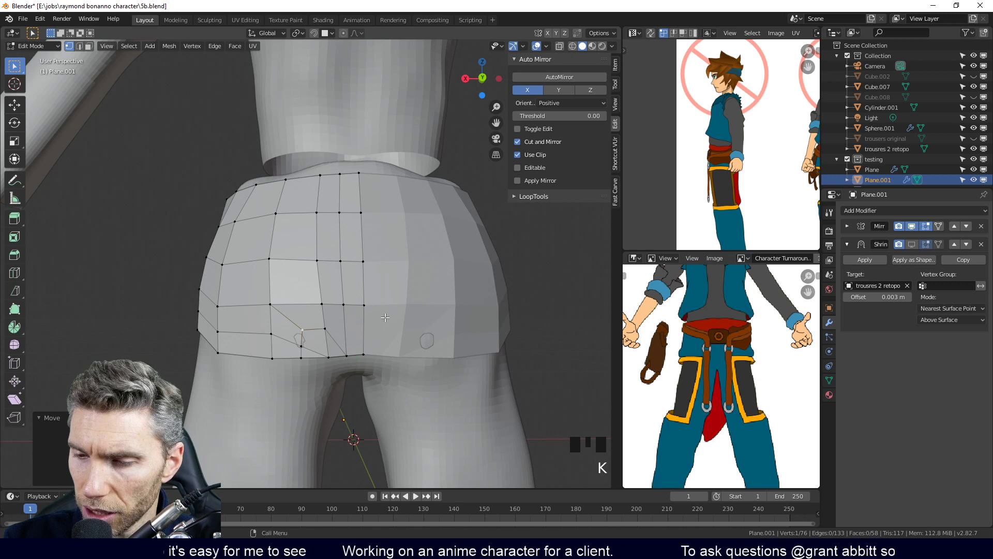
middle_drag(372, 364, 362, 357)
click(311, 324)
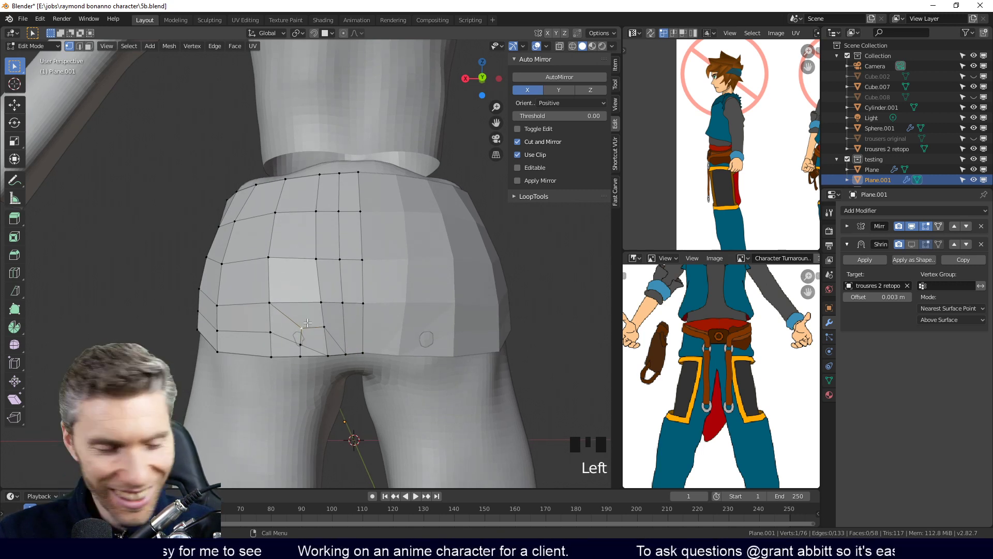
key(g)
click(306, 322)
Fine-tune the vertex just above the inner end of the diagonal cut on the back
click(322, 300)
key(g)
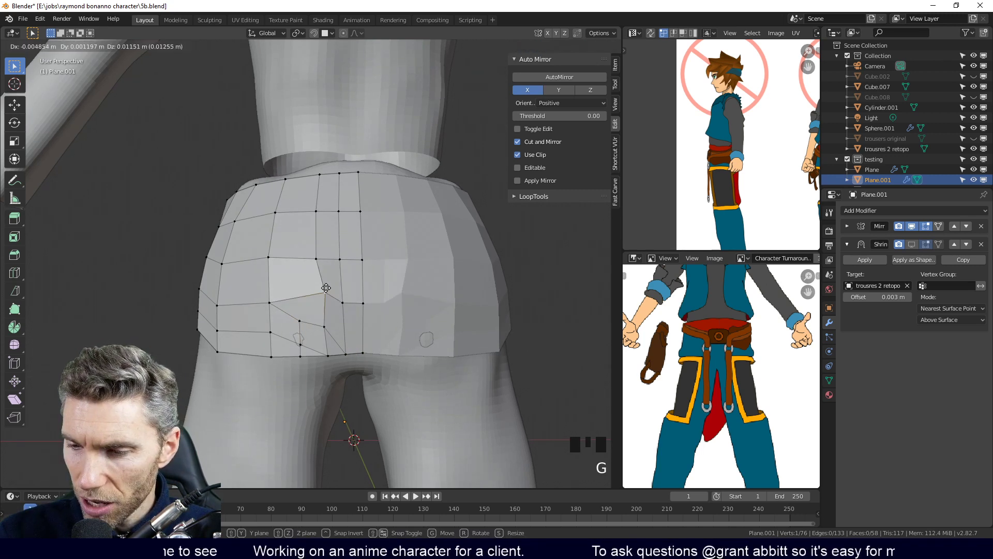
click(322, 298)
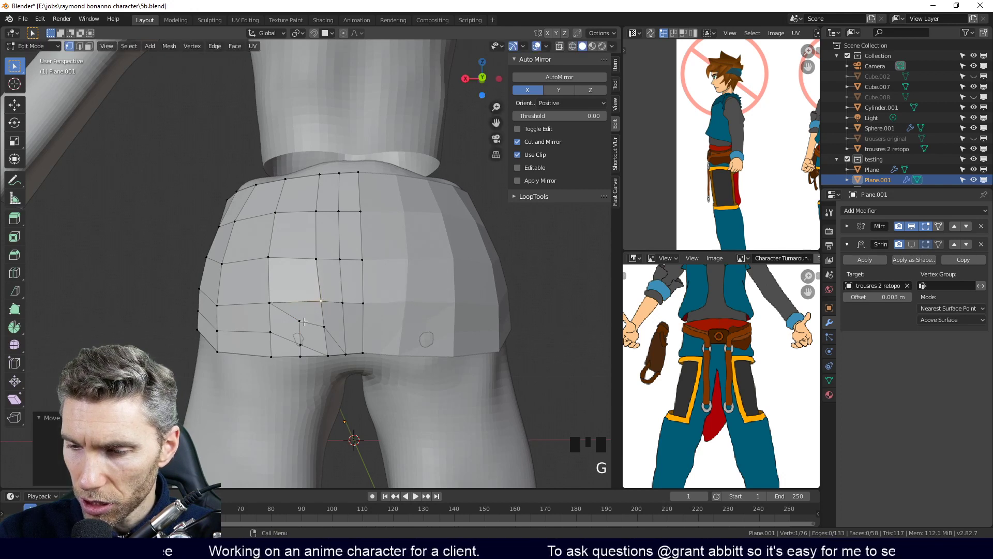
right_click(335, 298)
On the front, move the three upper vertices of the column beside the centre line closer to the centre
middle_drag(310, 306, 466, 304)
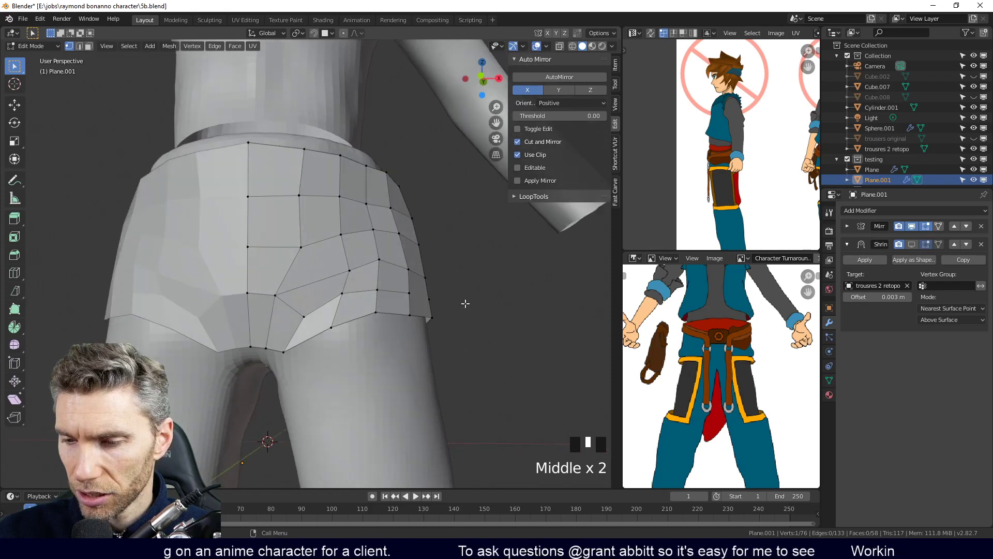
middle_drag(330, 313, 329, 304)
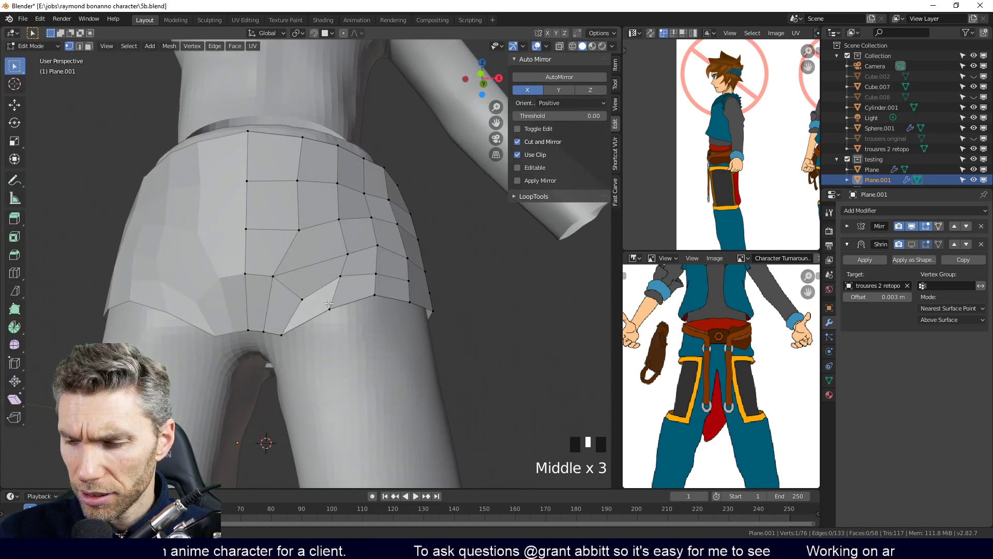
key(2)
middle_drag(367, 358, 372, 369)
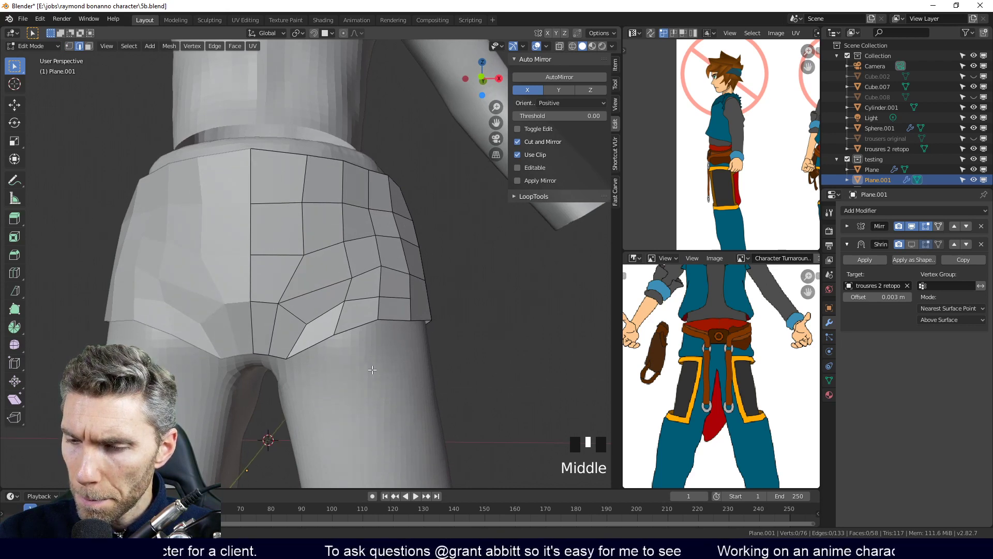
key(1)
click(308, 255)
key(g)
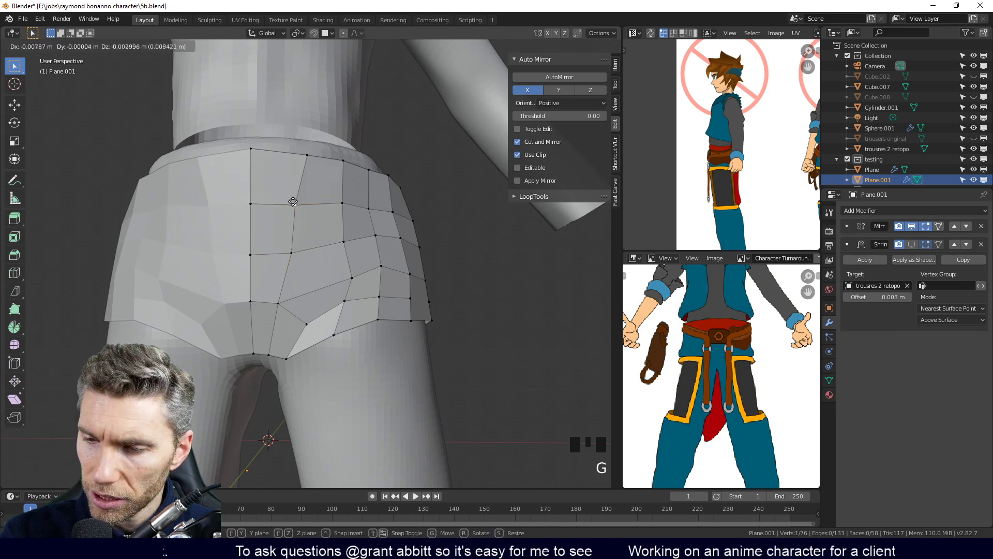
click(298, 156)
middle_drag(388, 245, 368, 276)
middle_drag(290, 337, 325, 307)
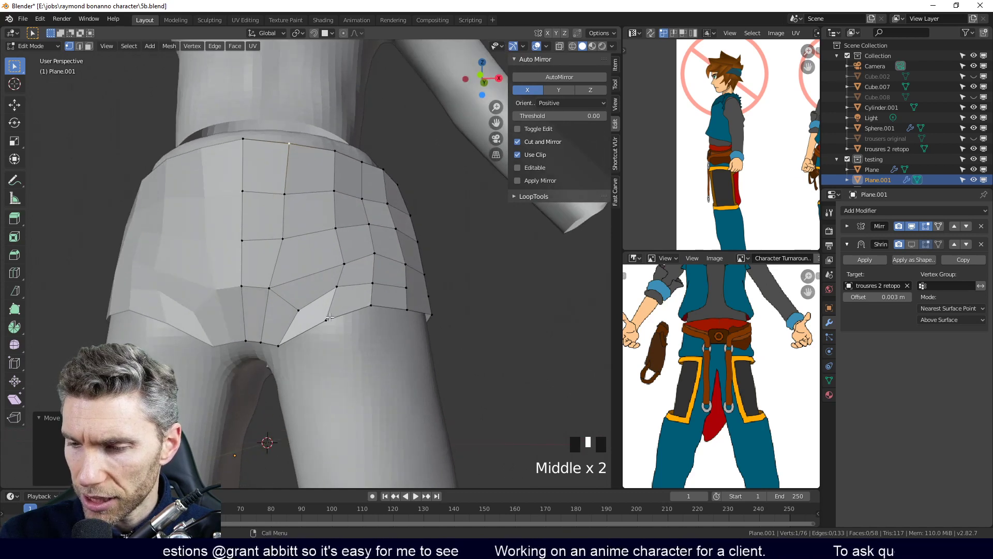
Move the bottom-edge vertex on the front of the thigh and the vertex above it outward, away from the crotch
click(330, 316)
key(g)
click(343, 313)
click(338, 292)
key(g)
click(346, 292)
Add a vertical loop cut from the thigh's front bottom edge up to the waist and adjust the vertices around its lower end
key(ctrl+r)
click(321, 300)
key(g)
click(316, 302)
click(312, 327)
key(g)
click(321, 330)
click(341, 317)
key(g)
click(349, 319)
Select the vertical edge loop beside the back centre line and dissolve its edges
middle_drag(384, 376, 346, 371)
click(362, 350)
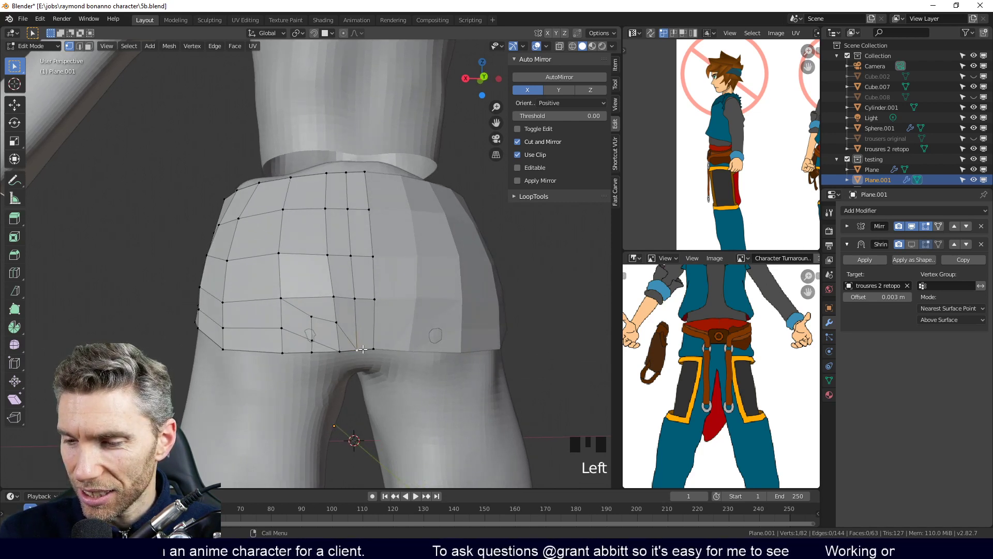
key(2)
alt+click(359, 285)
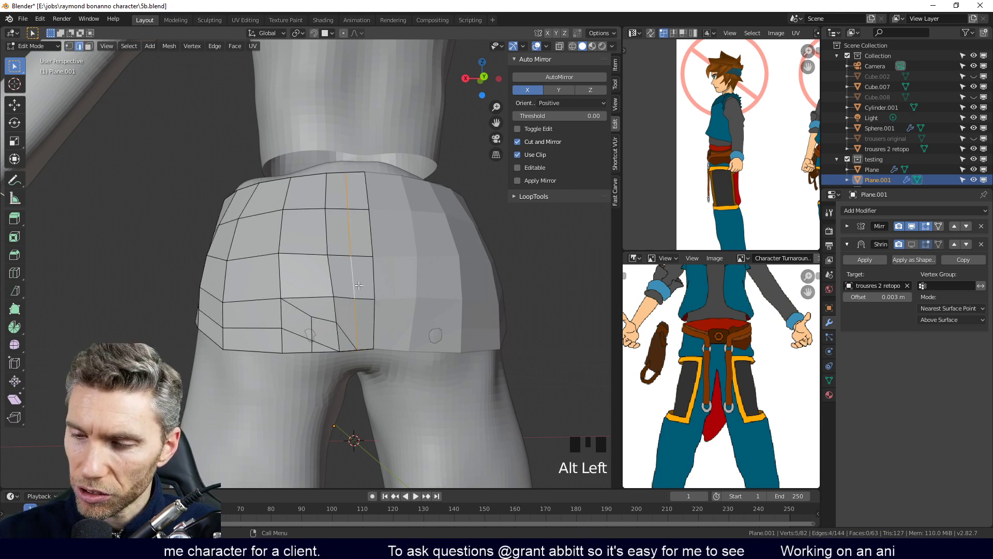
key(x)
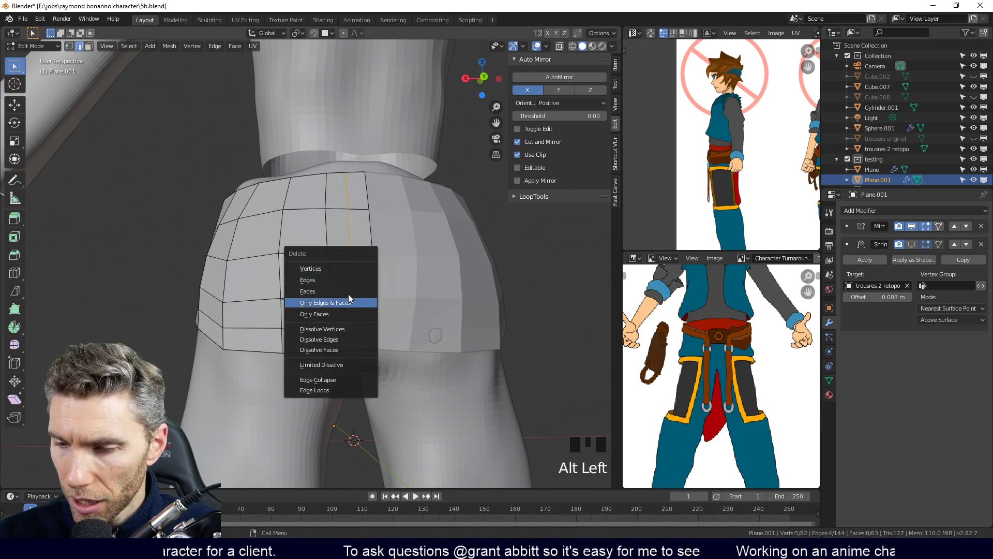
click(343, 339)
middle_drag(343, 339, 403, 330)
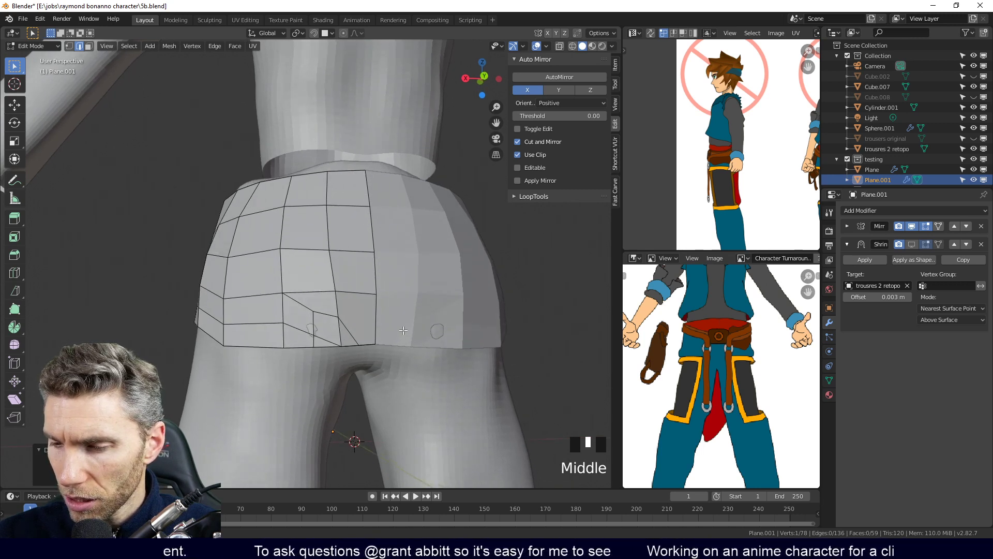
In vertex mode, move the diagonal cut's inner vertex and the lower vertex of the vertical cut down onto the back's bottom edge
key(1)
click(342, 319)
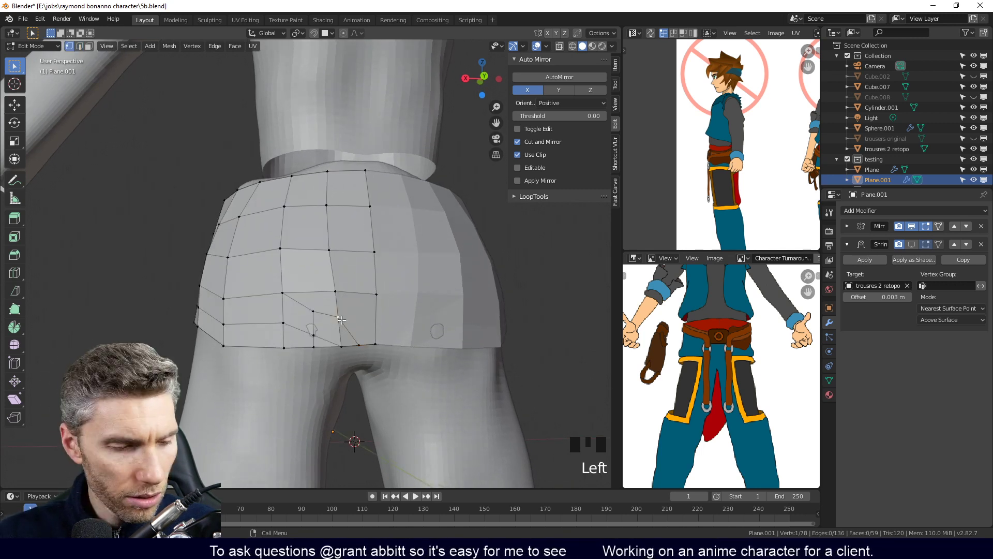
key(g)
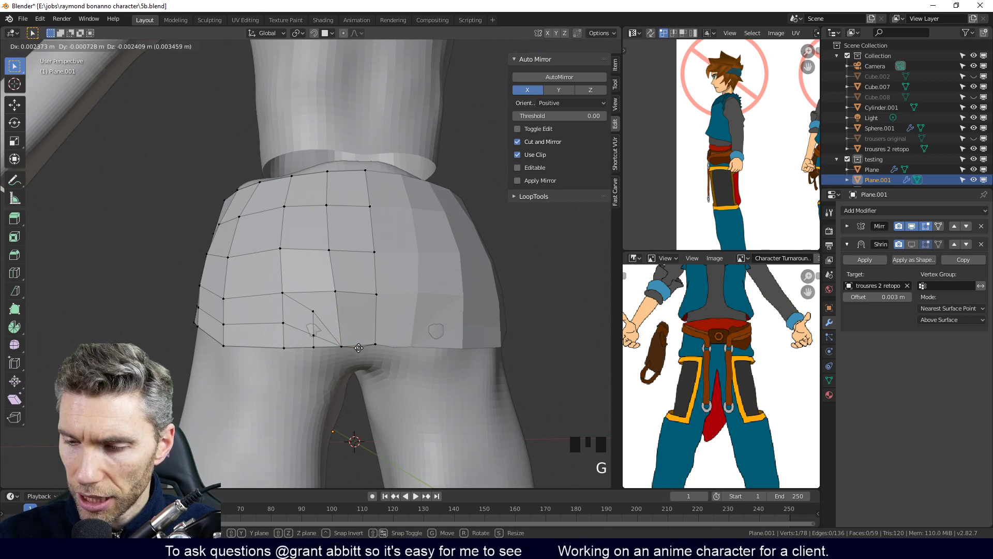
click(334, 348)
click(313, 337)
key(g)
click(315, 359)
Slide the bottom-edge vertex beside the back centre line outward along the edge onto its neighbour
middle_drag(368, 371, 382, 358)
key(g)
key(g)
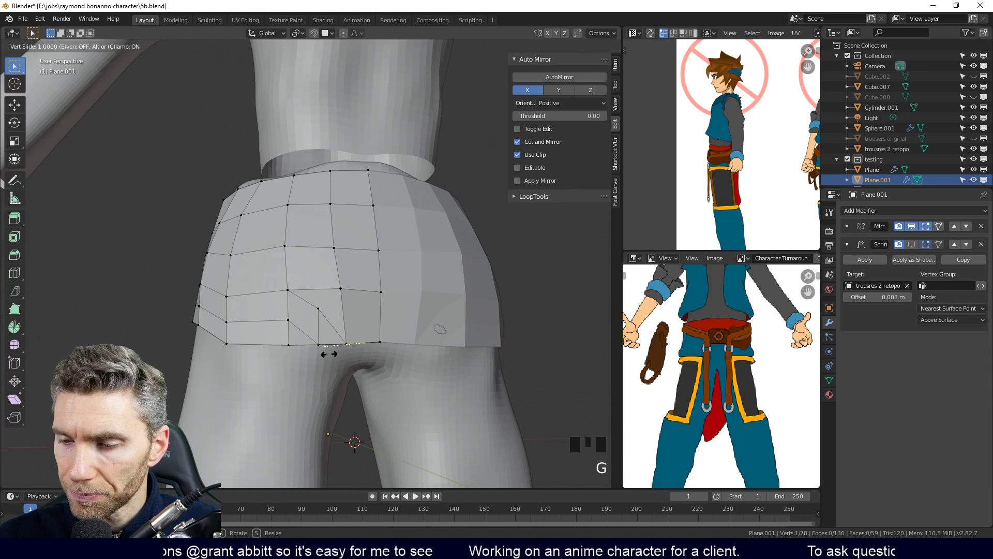
click(329, 353)
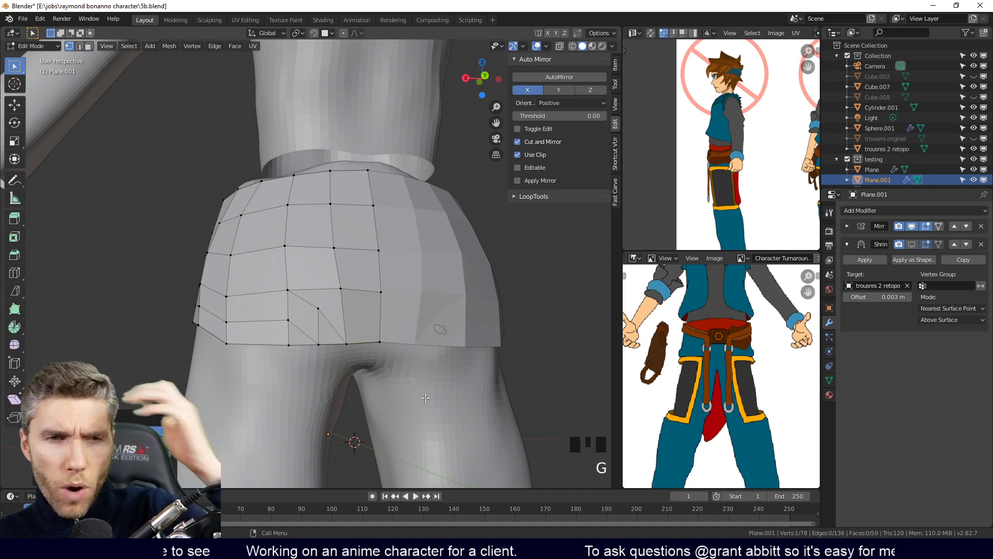
Connect the top vertex of the vertical cut to the neighbouring lower outer vertex with a new edge
shift+middle_drag(433, 385, 456, 366)
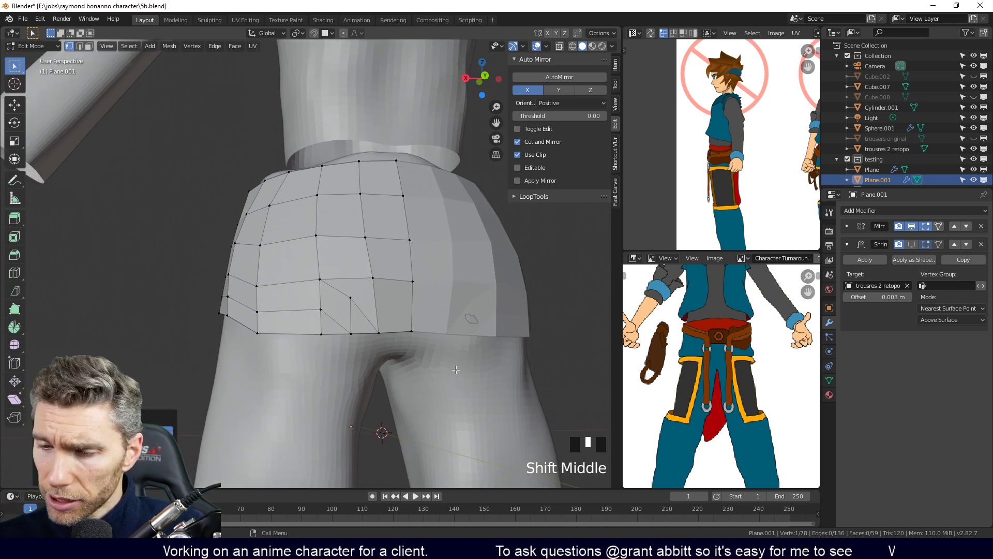
click(363, 305)
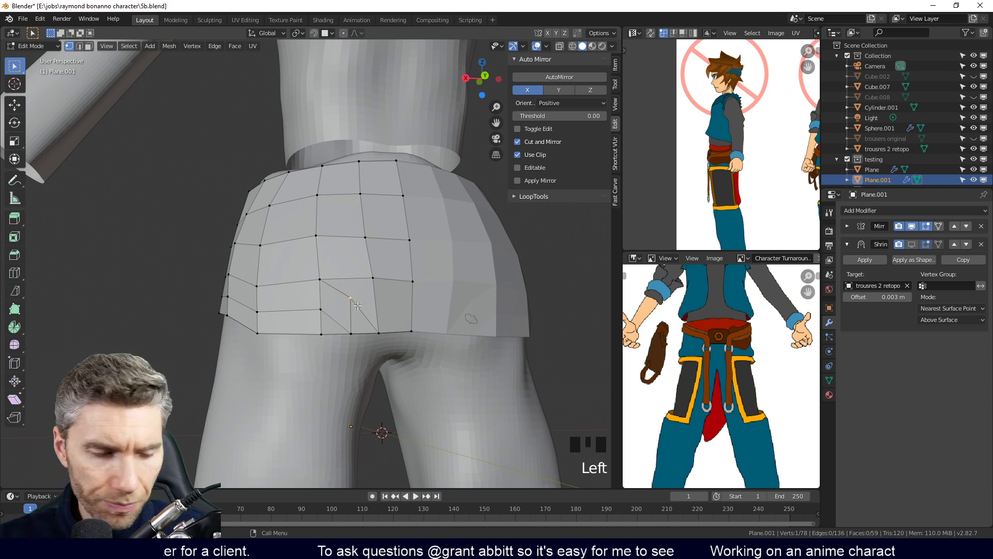
click(322, 309)
middle_drag(419, 417, 416, 476)
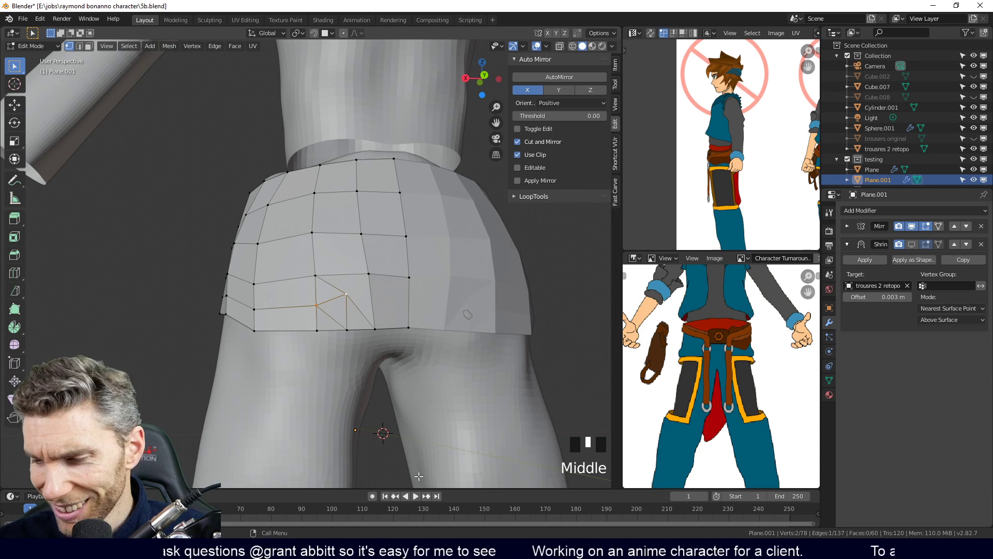
Try to slide the inner vertex of the back's diagonal cut down onto the neighbouring bottom-edge vertex, and undo the move
click(350, 294)
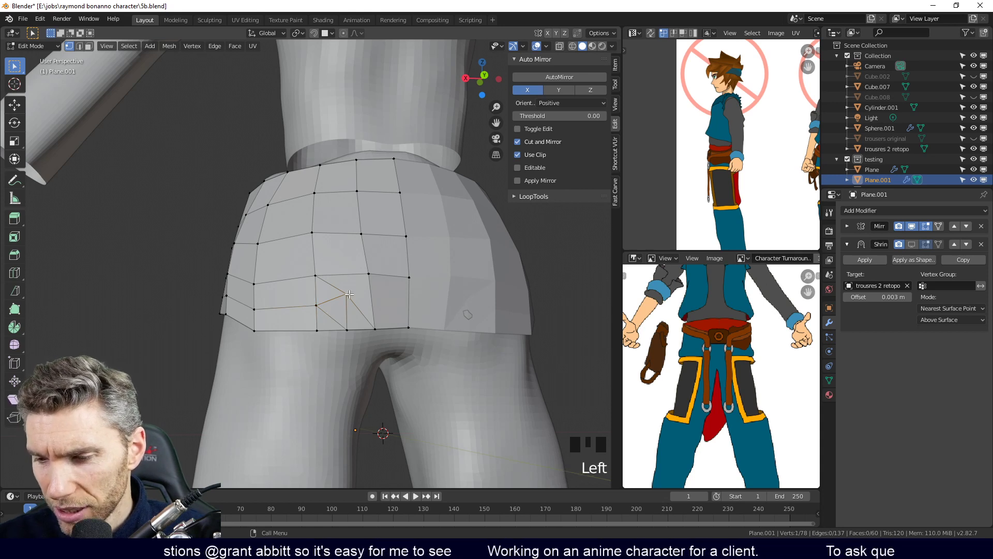
click(350, 298)
key(ctrl+z)
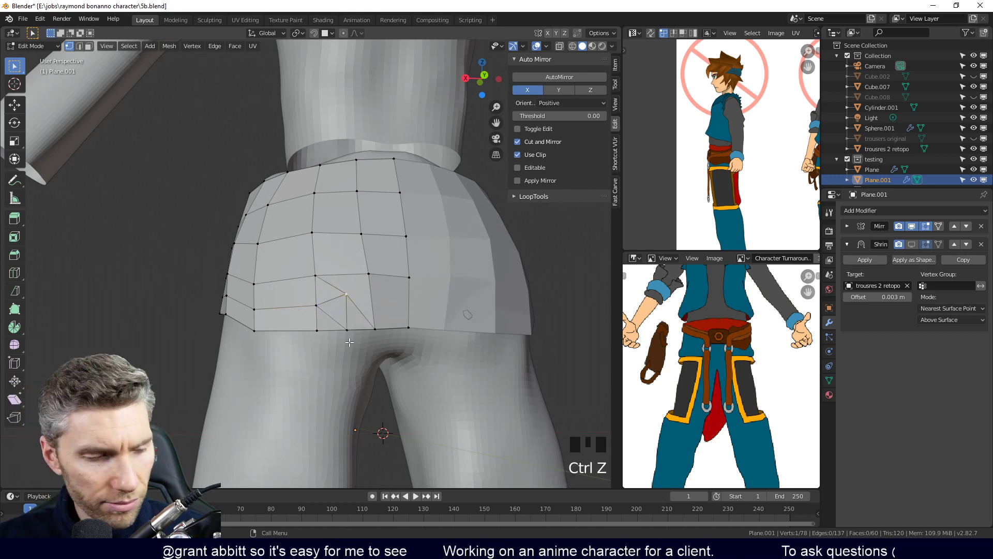
key(g)
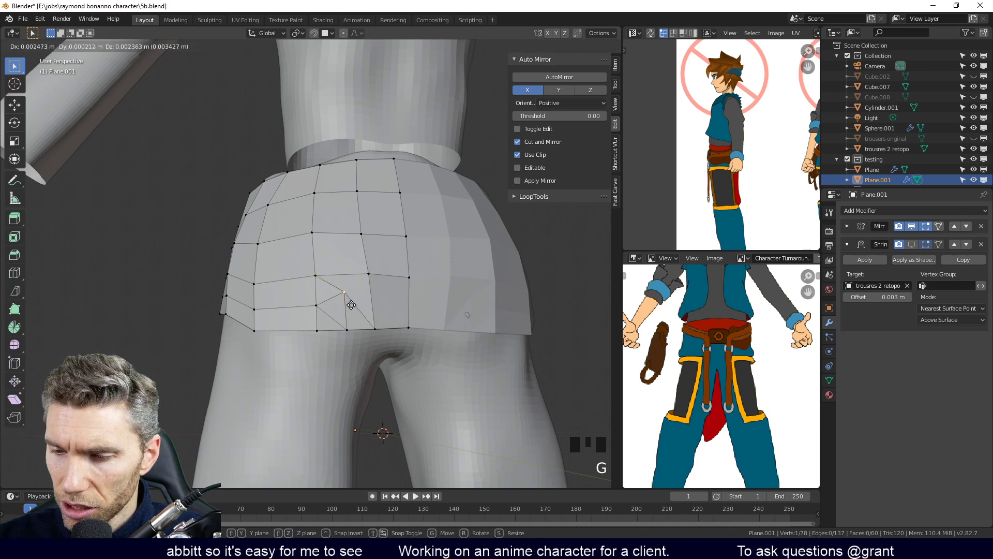
click(365, 309)
key(g)
key(g)
click(379, 329)
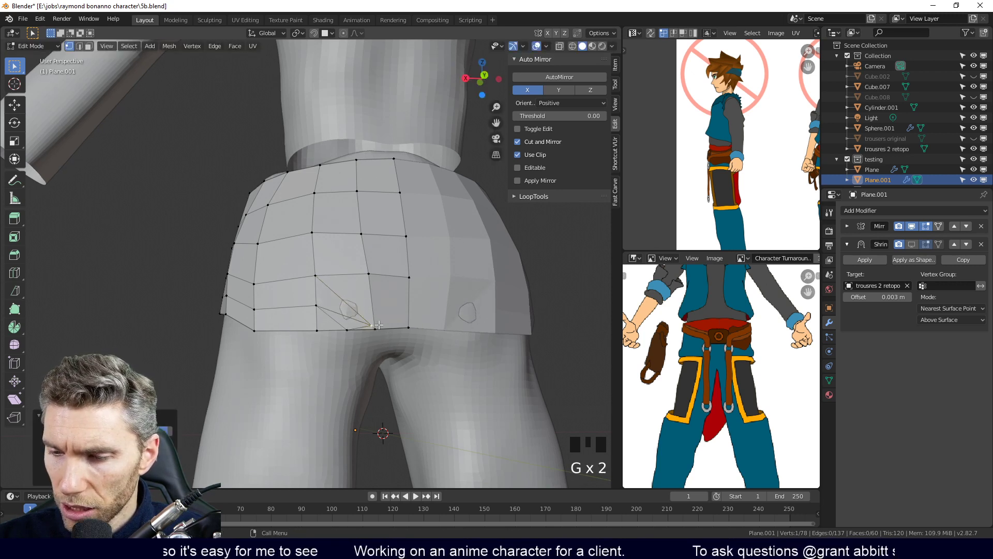
key(ctrl+z)
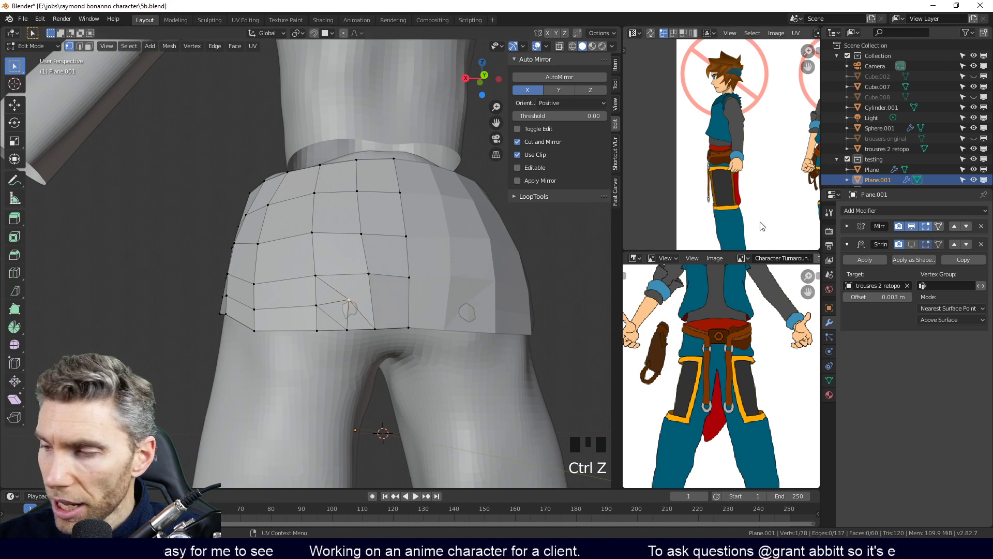
Enable Auto Merge in the tool options and try merging the selected inner vertex by distance
click(830, 214)
click(867, 239)
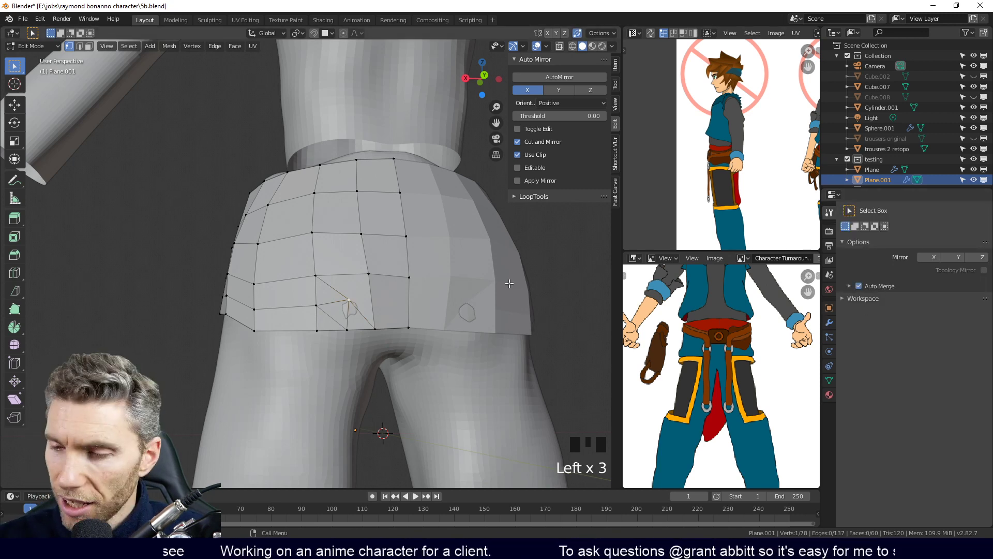
key(m)
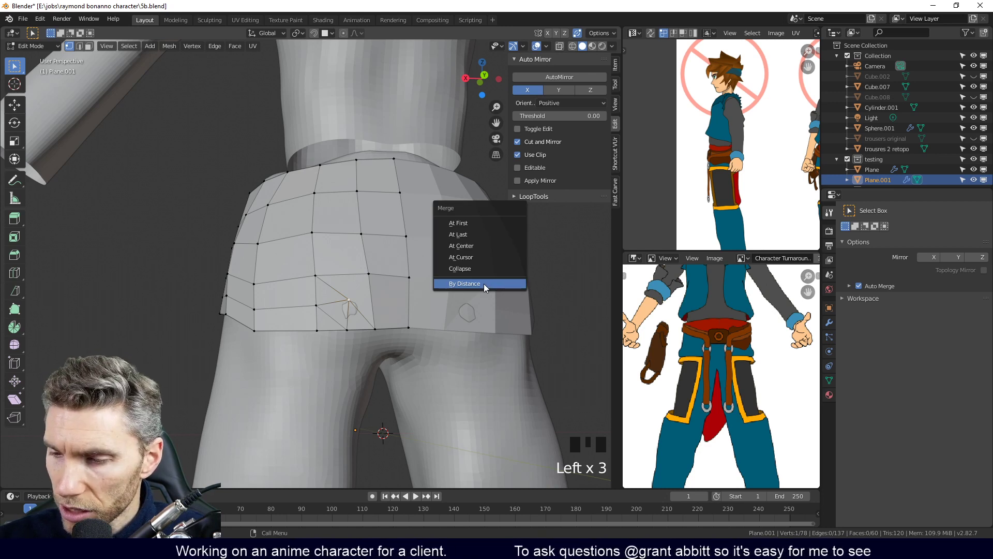
click(483, 284)
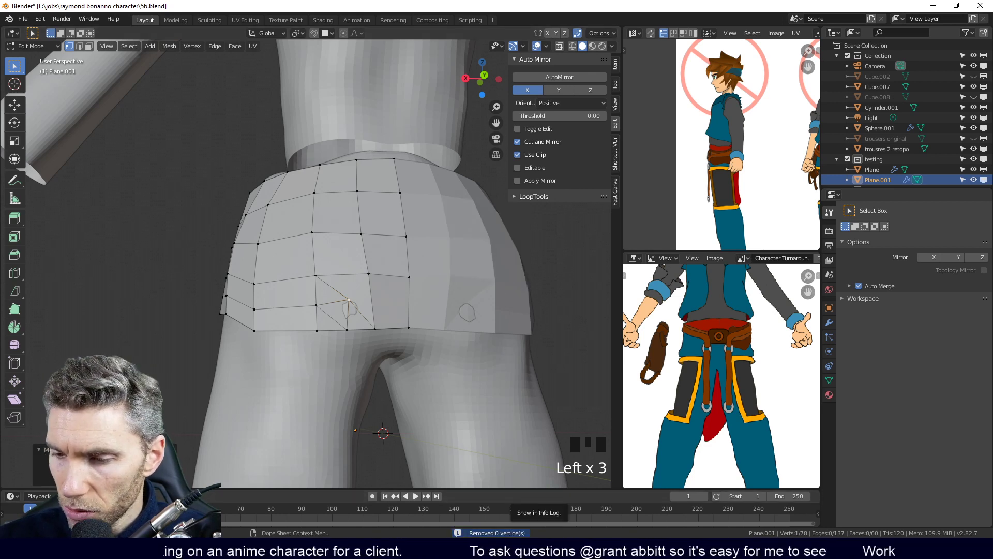
middle_drag(458, 359, 372, 326)
click(332, 33)
click(326, 63)
double_click(358, 312)
key(g)
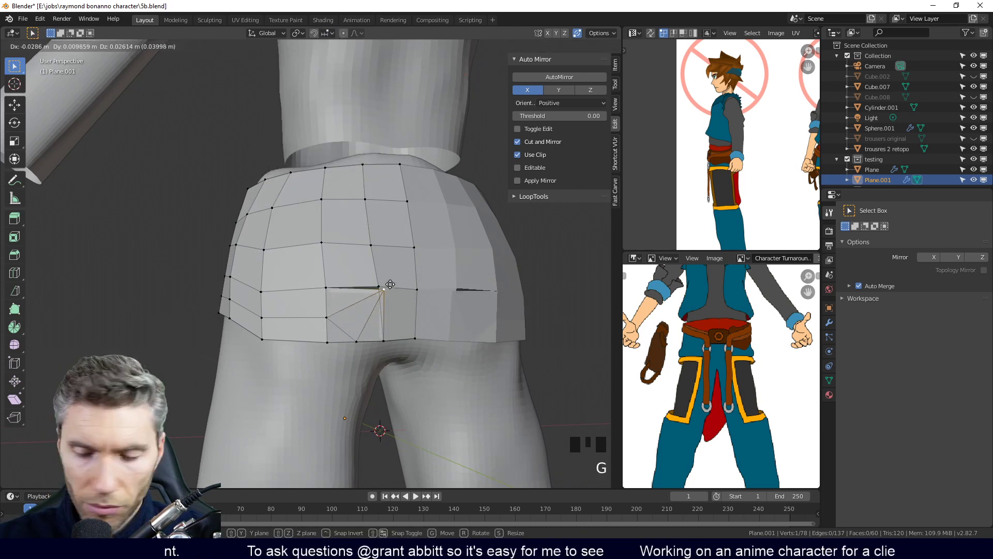
right_click(380, 289)
Enable vertex snapping and move the inner vertex onto the grid vertex above it, beside the back centre line, to merge them
click(332, 33)
click(311, 74)
click(313, 33)
click(362, 311)
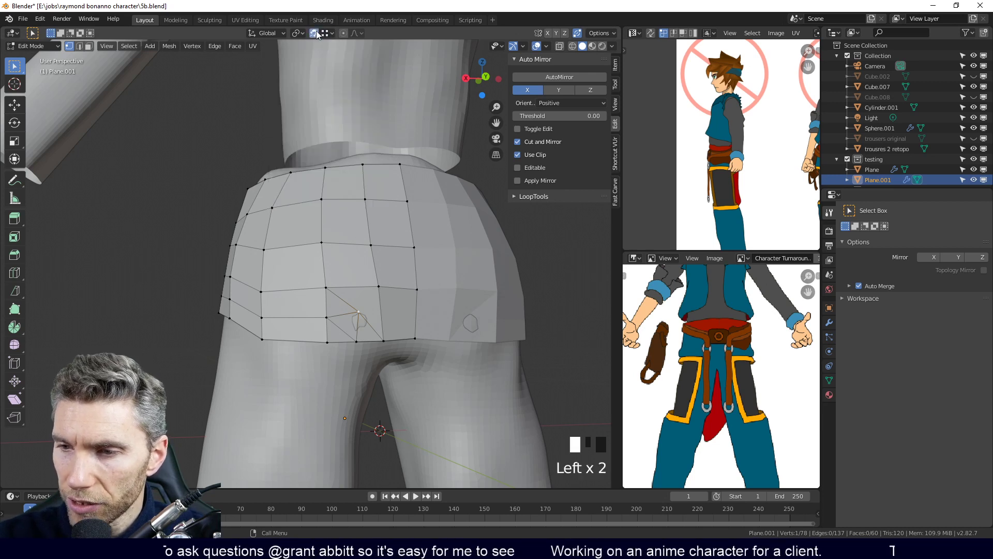
key(g)
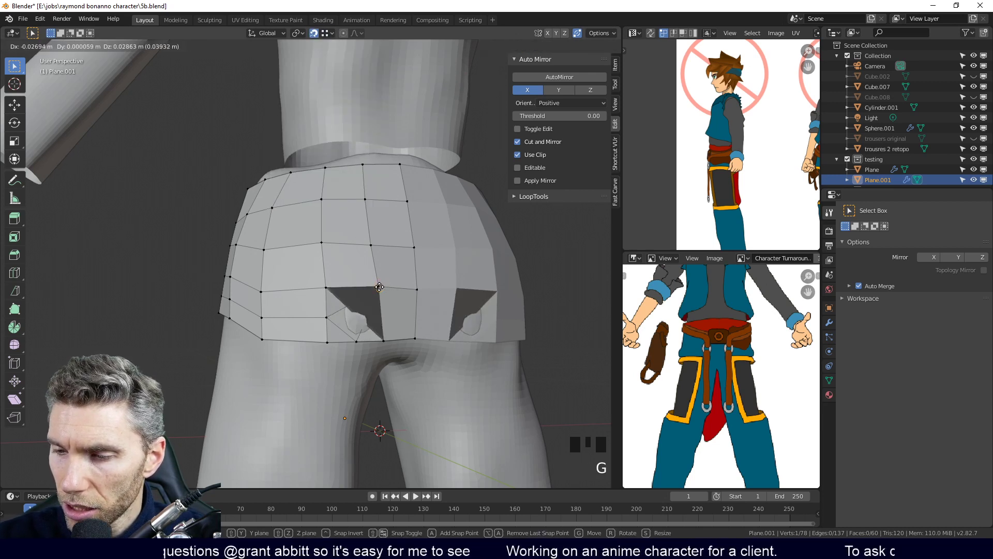
click(379, 288)
Merge the overlapping bottom-edge vertices below the diagonals, and snap the result onto the outer vertex one row above the bottom edge
middle_drag(379, 288, 326, 296)
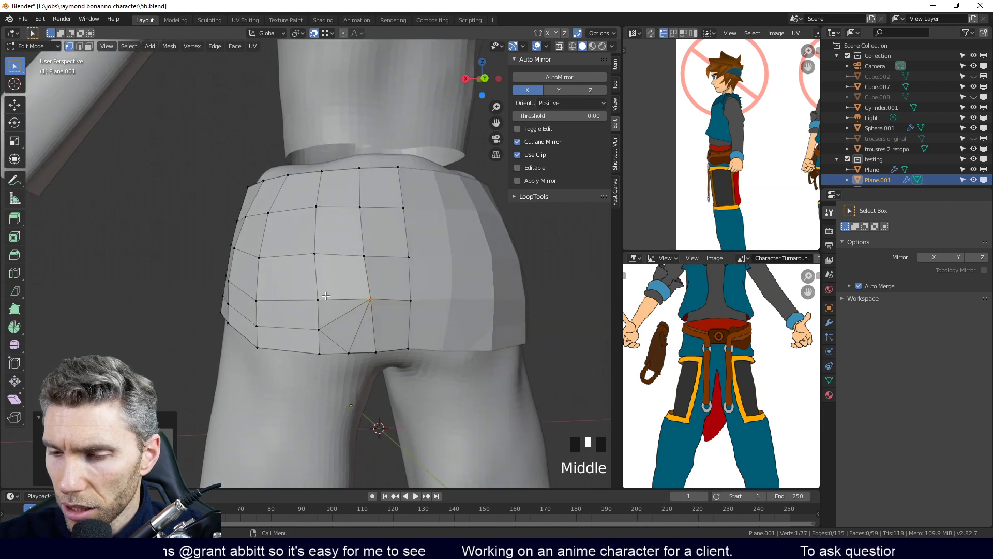
middle_drag(414, 383, 371, 361)
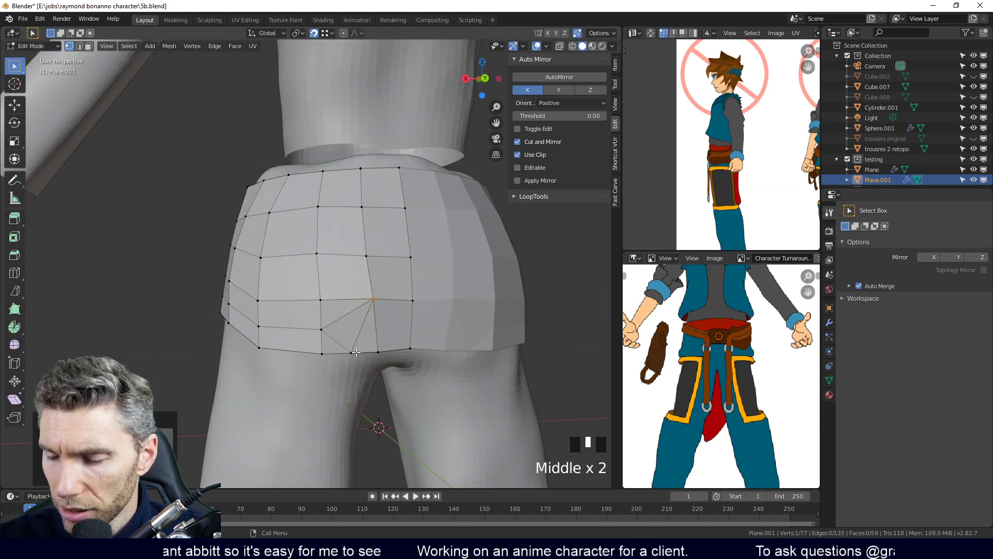
click(356, 352)
key(g)
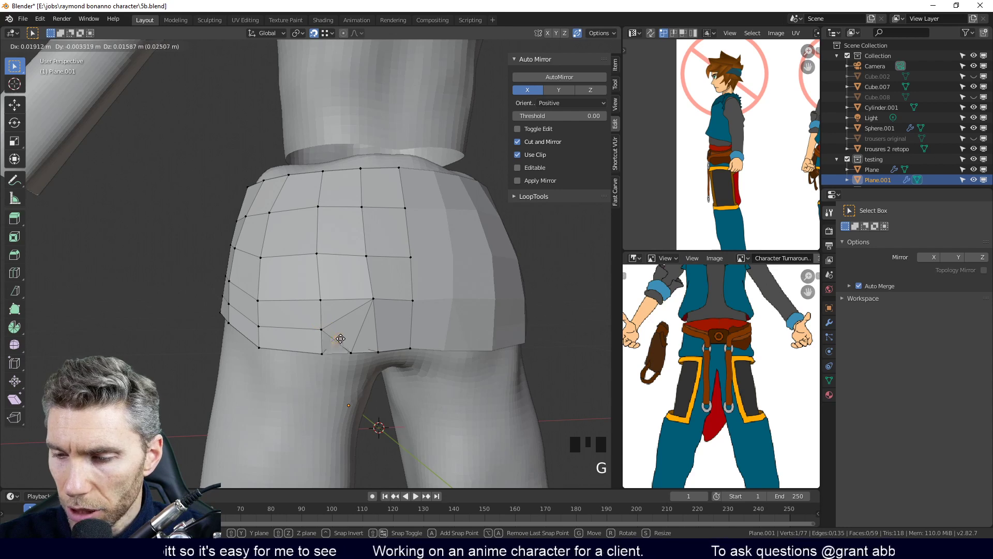
click(351, 352)
key(g)
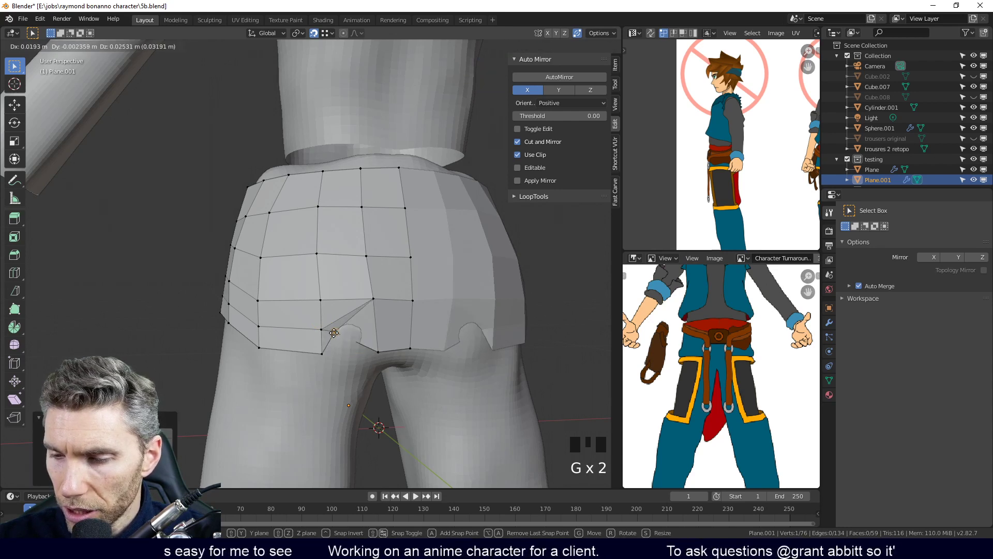
click(322, 329)
Knife-cut from the merged grid vertex down to the bottom edge, between the back centre line and the neighbouring vertical edge
middle_drag(377, 321, 272, 339)
middle_drag(285, 283, 343, 284)
middle_drag(413, 306, 379, 303)
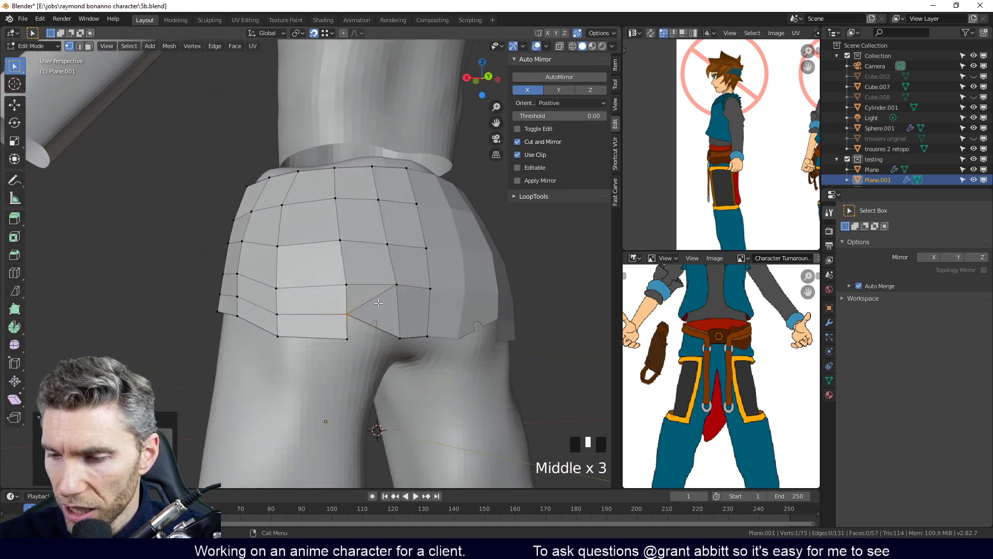
middle_drag(421, 337, 401, 334)
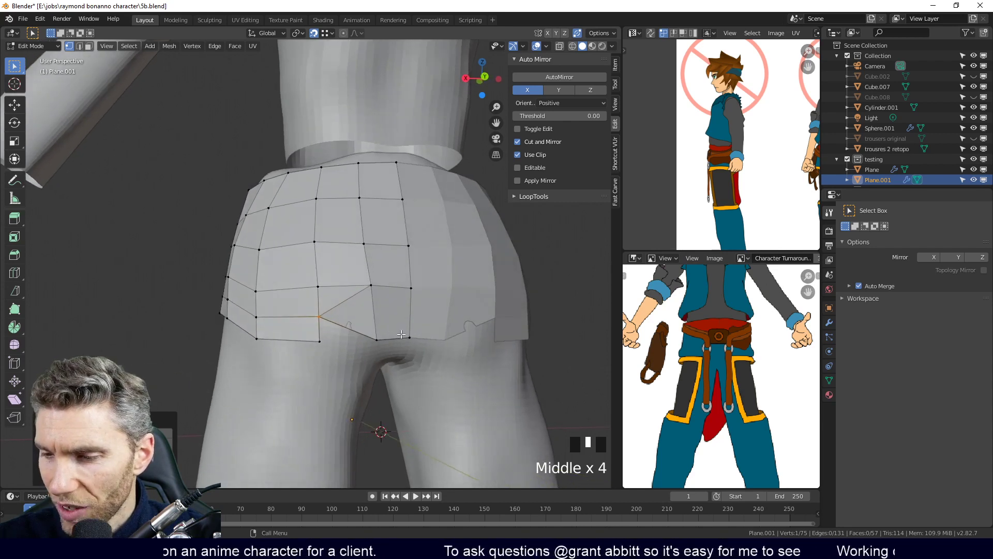
key(k)
click(372, 285)
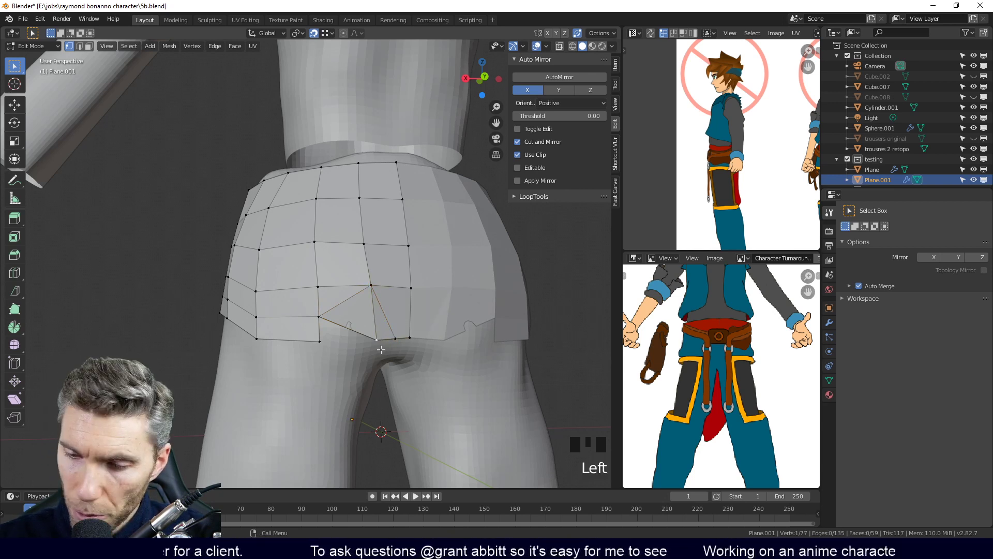
Set snapping to Face and shift the bottom-edge vertex beside the knife cut slightly outward along the trousers' surface
click(314, 34)
click(314, 34)
click(329, 34)
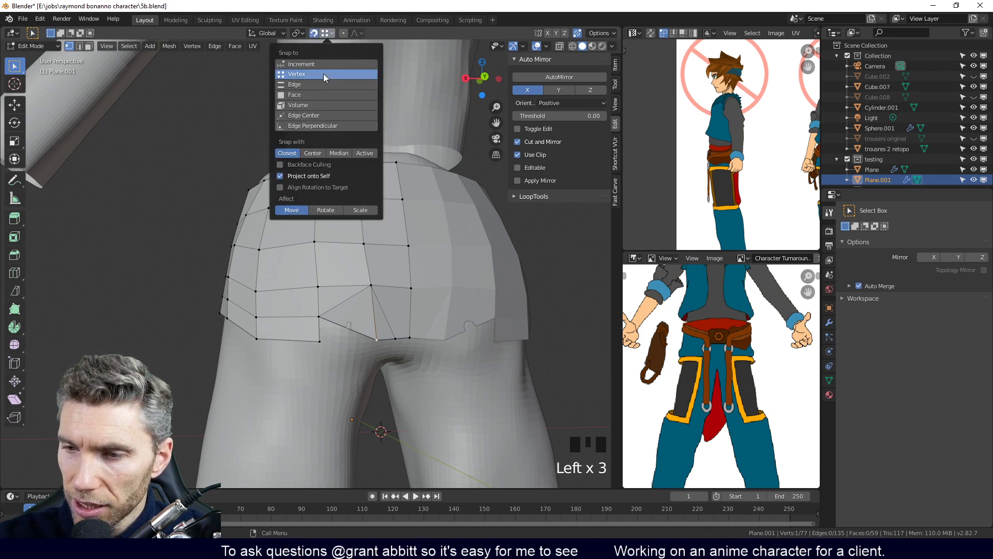
click(319, 95)
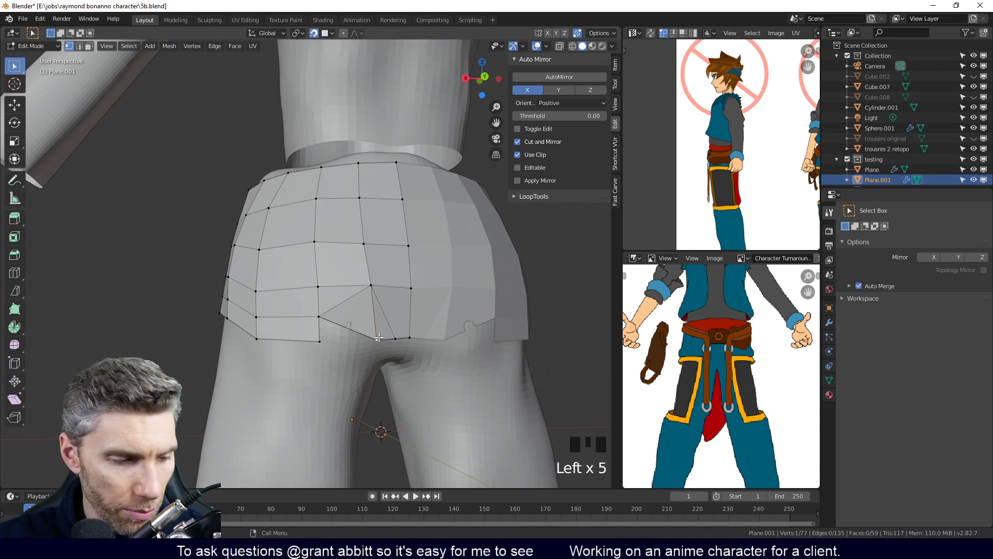
key(g)
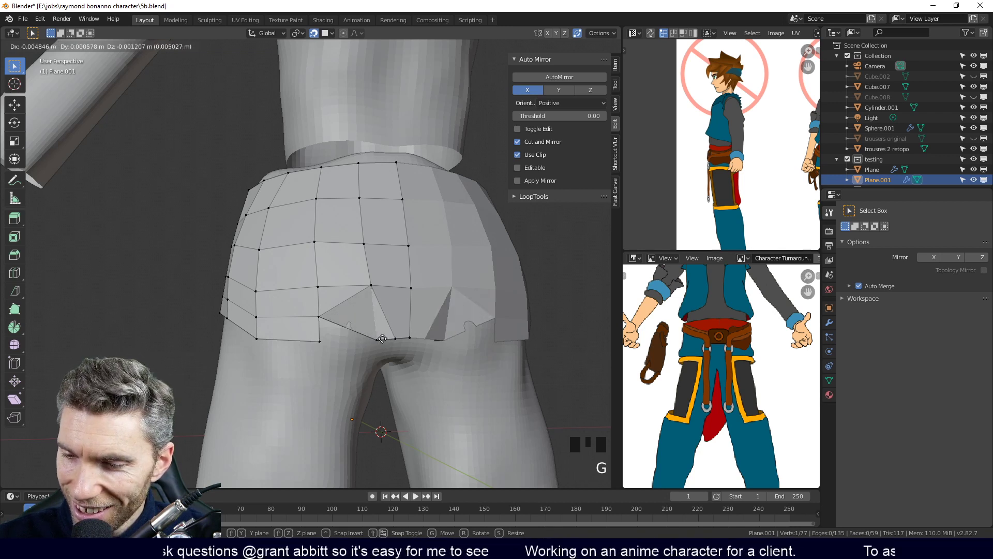
click(377, 340)
Set snapping back to Vertex and merge the stray vertices beside the knife cut into the cut's vertex on the bottom edge
click(325, 33)
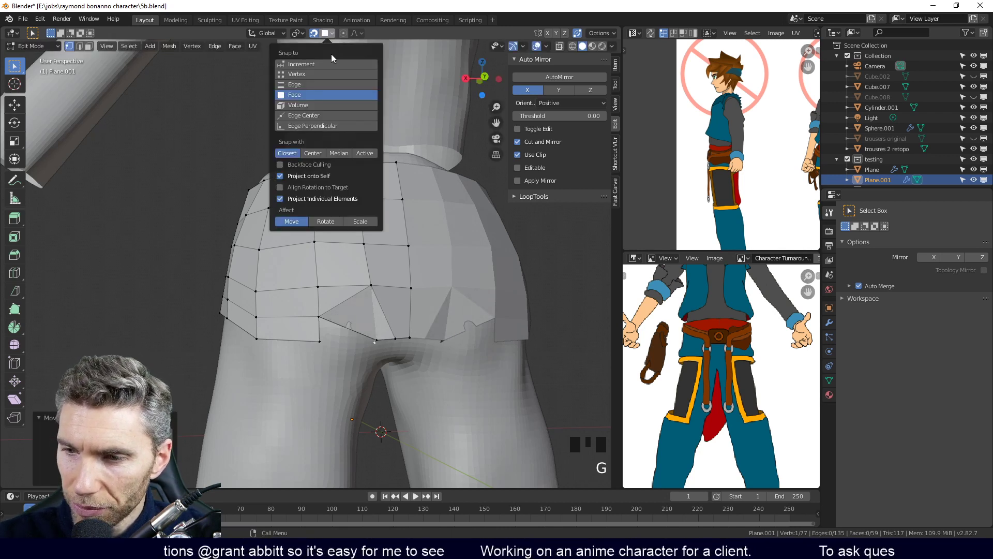
click(324, 76)
key(g)
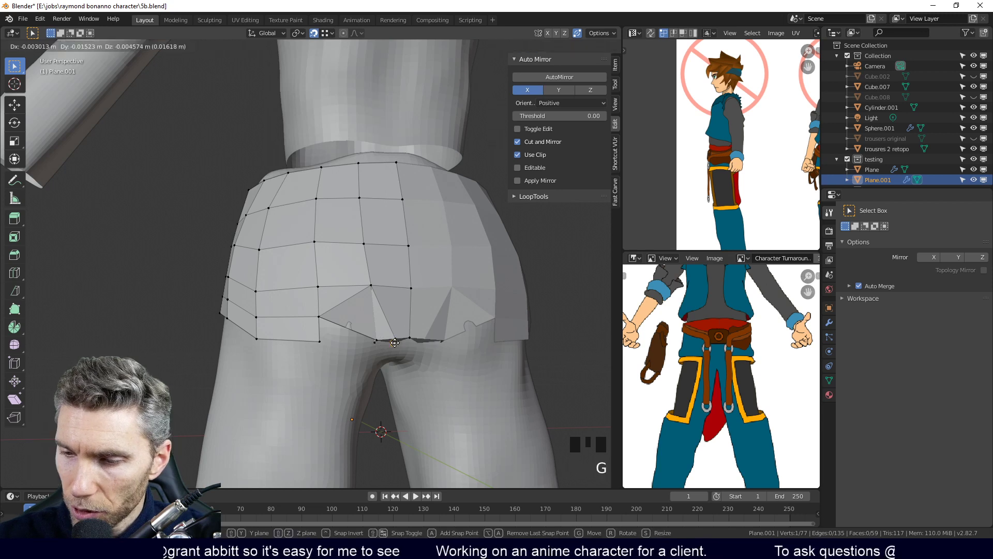
click(400, 339)
middle_drag(402, 339, 398, 311)
click(375, 311)
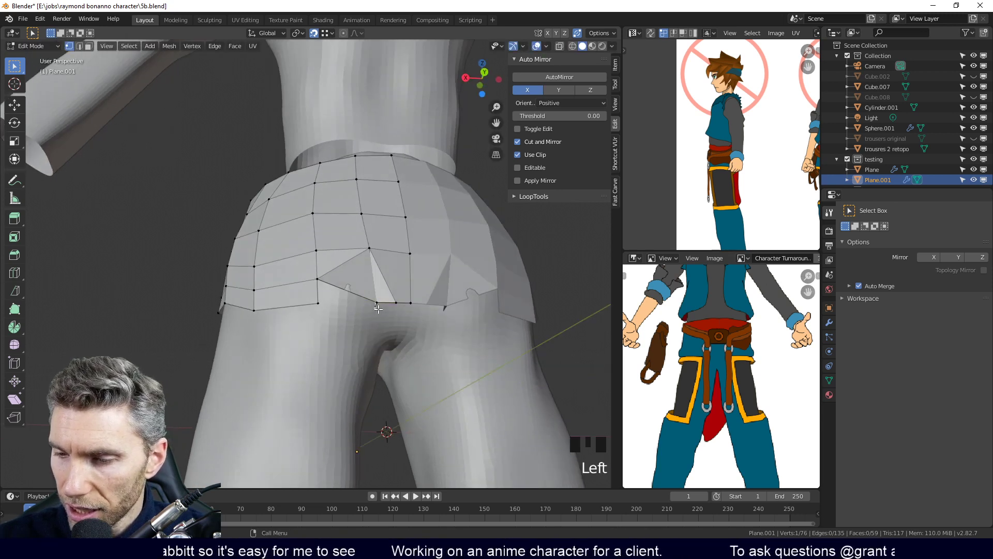
key(g)
click(400, 300)
click(399, 302)
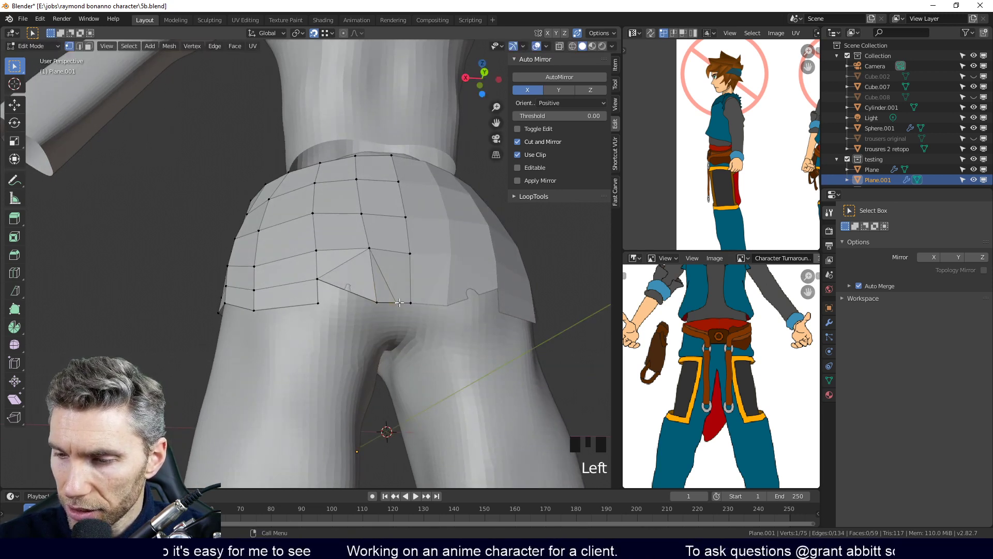
click(400, 301)
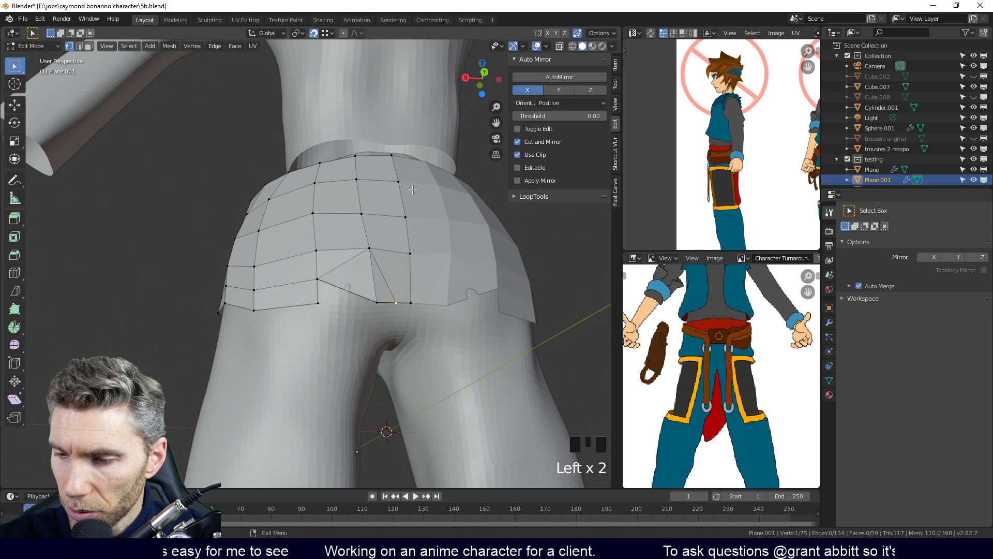
Set snapping to Face and move the bottom-edge vertex outside the knife cut down onto the leg's surface
click(314, 33)
click(326, 33)
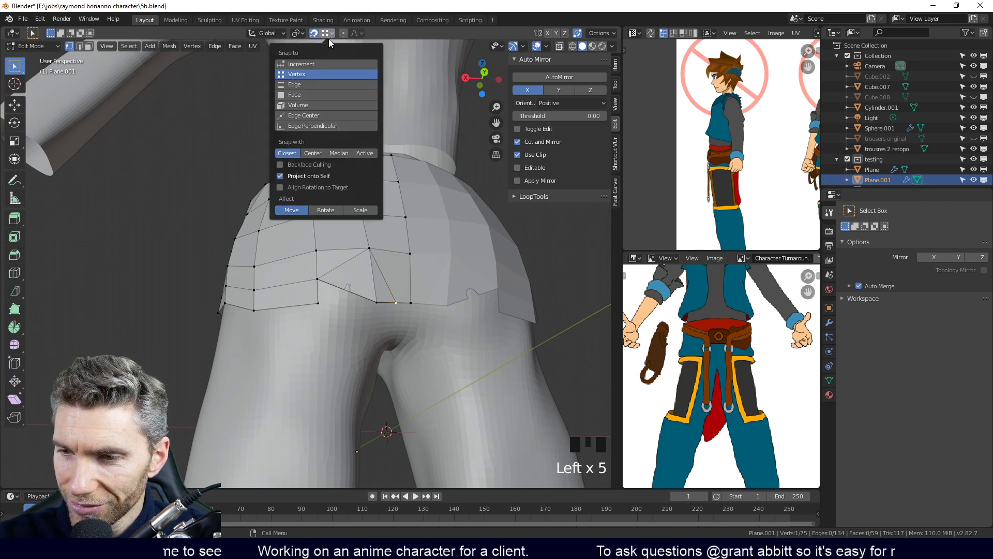
click(310, 95)
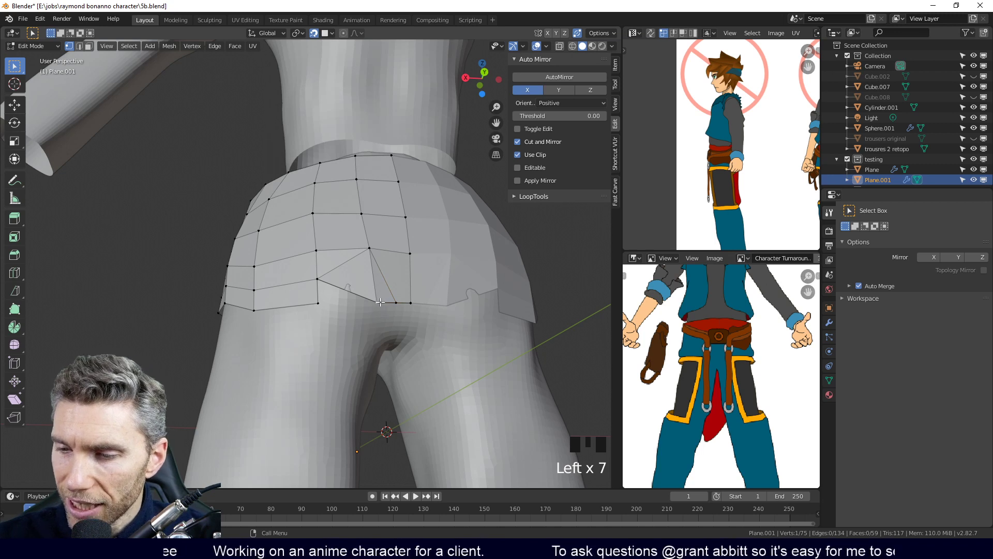
key(g)
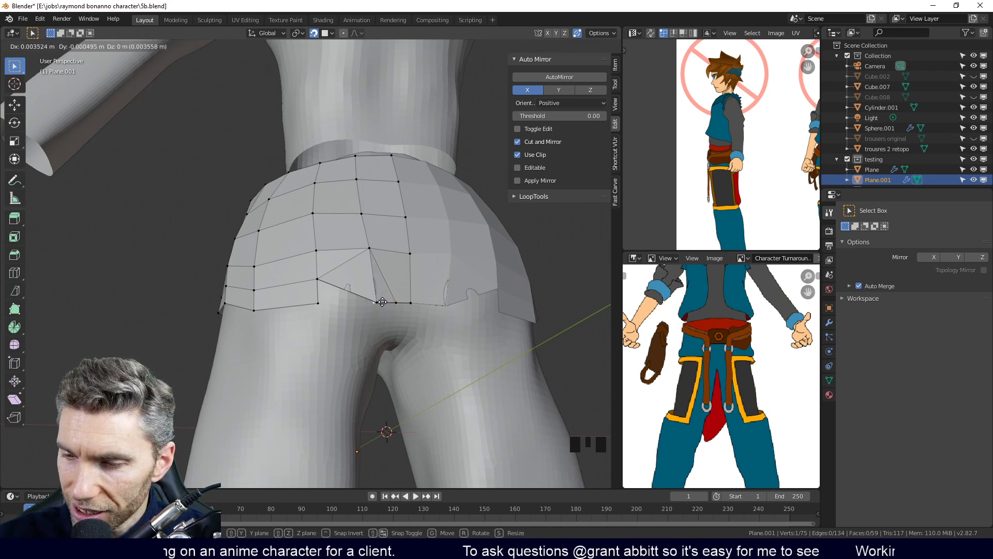
click(389, 325)
In face mode, delete the stretched overlapping faces around the bottom-edge vertex outside the knife cut
key(3)
click(383, 309)
key(x)
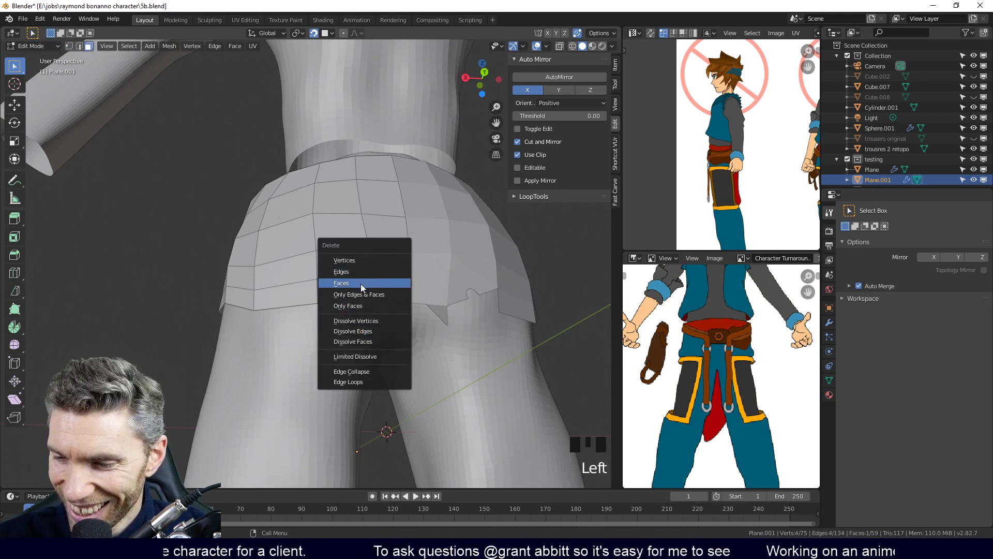
key(Delete)
click(383, 310)
middle_drag(389, 321, 440, 330)
key(Delete)
In edge mode, fill the triangular gap between the knife-cut edge and the neighbouring vertical edge with a face
click(402, 311)
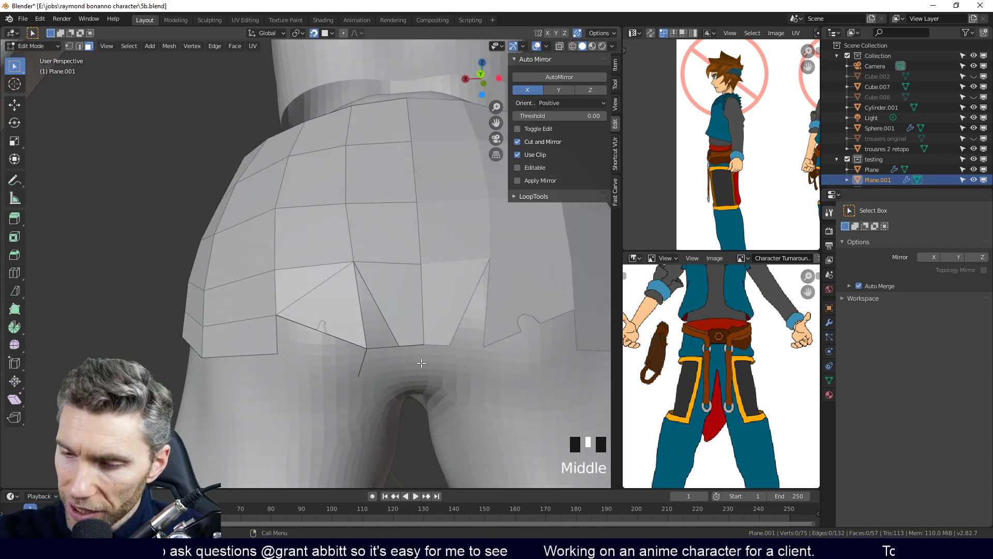
click(378, 319)
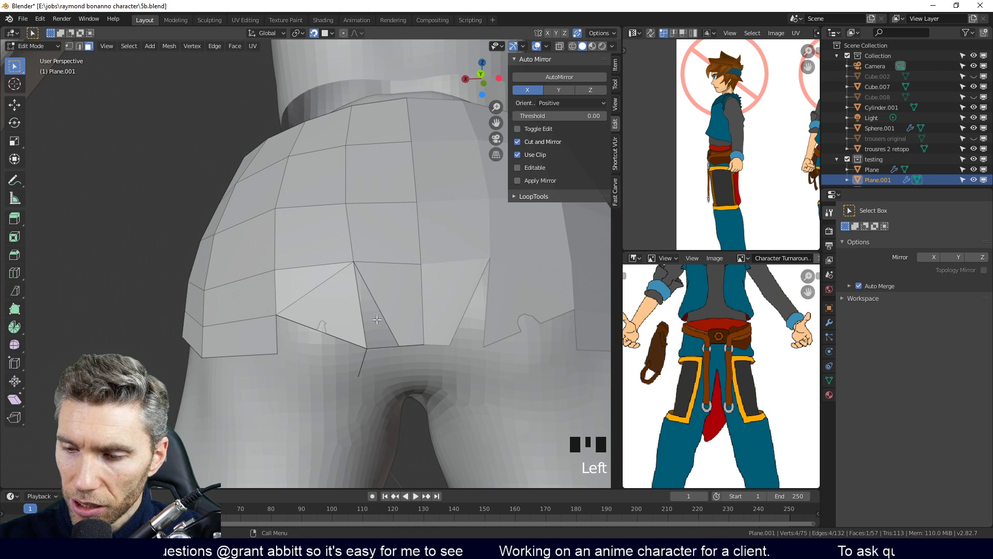
key(2)
shift+click(360, 318)
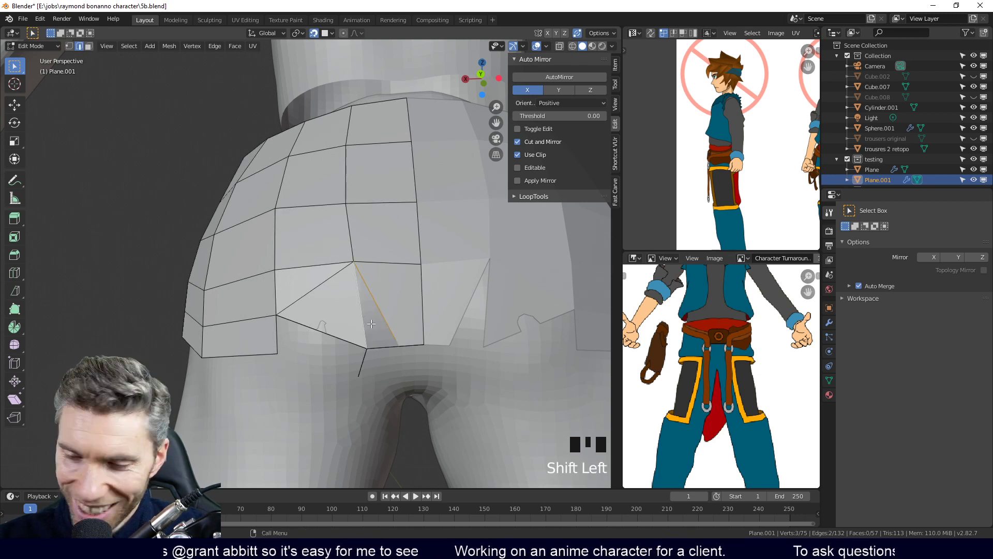
key(f)
Dissolve the edge that splits the area between the two diagonal edges below the fan vertex into triangles
click(366, 319)
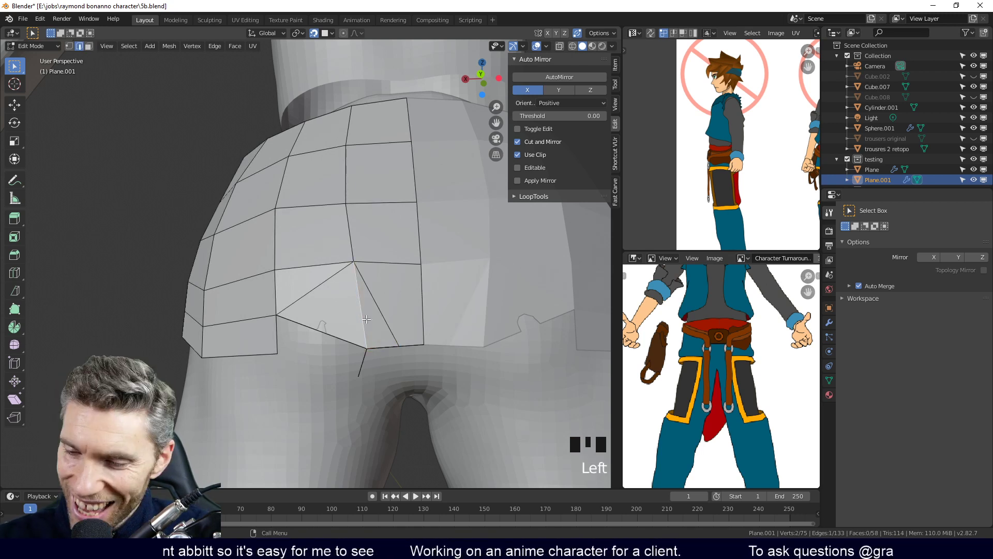
key(Delete)
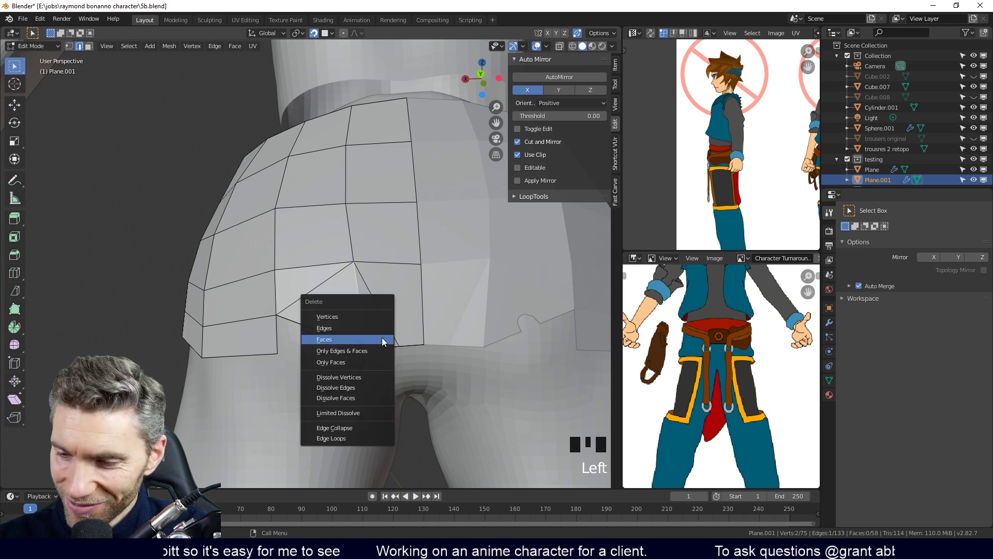
click(364, 390)
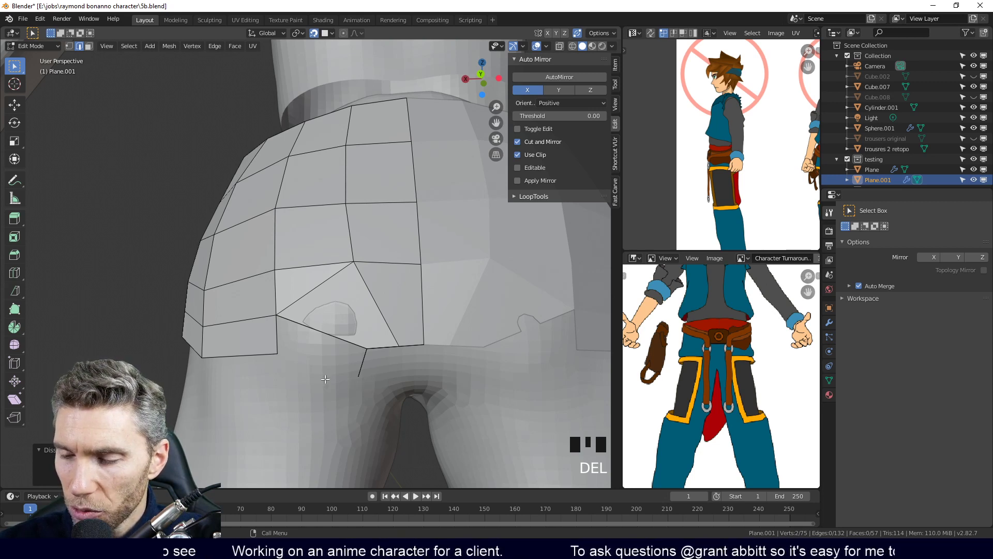
Knife-cut from the corner vertex outside the leg gap through the middle of the lower horizontal edge to the bottom border
middle_drag(385, 430, 420, 334)
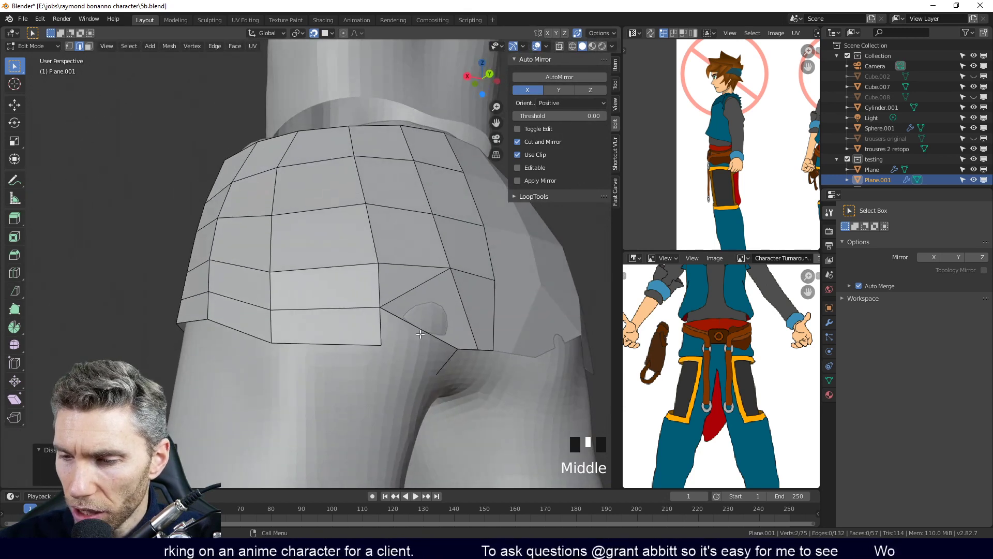
middle_drag(455, 365, 402, 314)
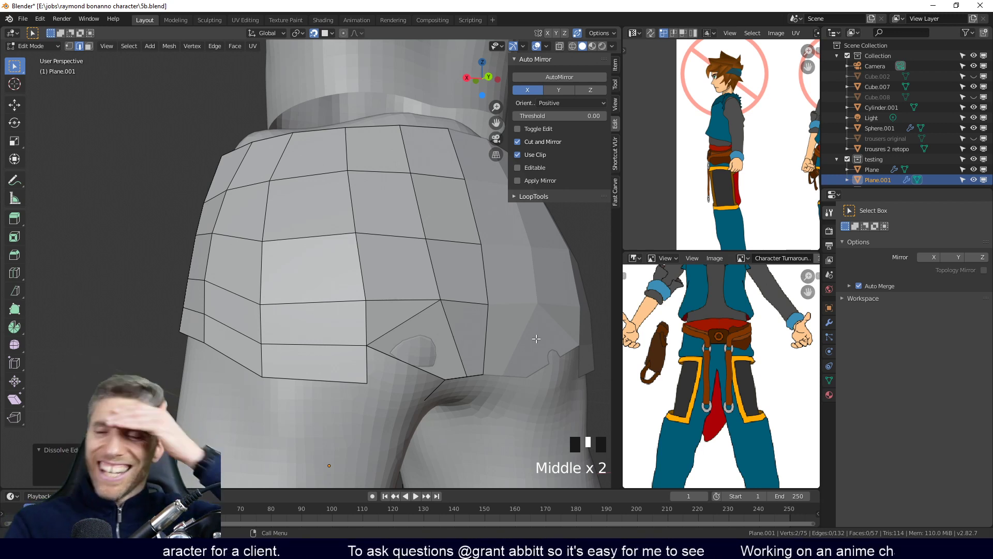
middle_drag(536, 338, 517, 331)
key(k)
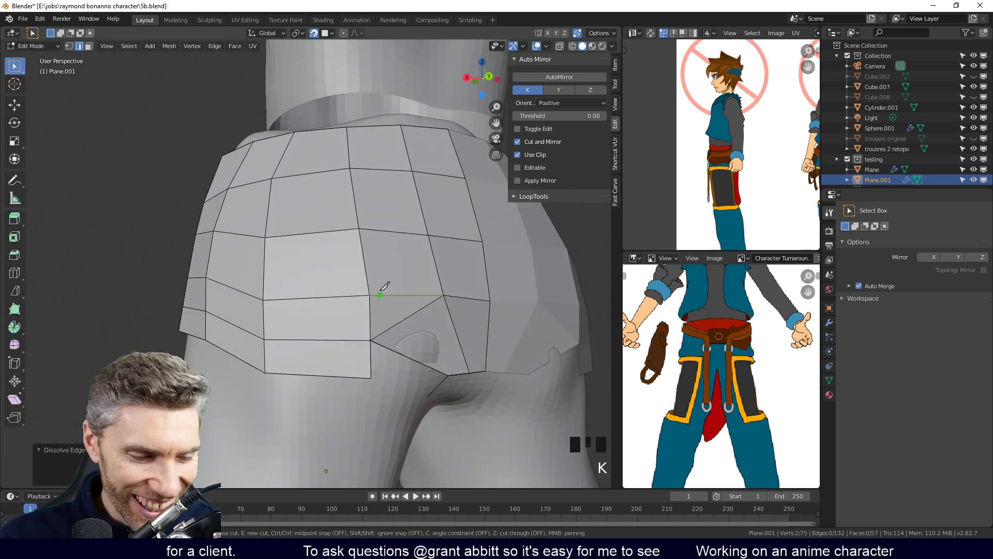
click(369, 296)
click(313, 340)
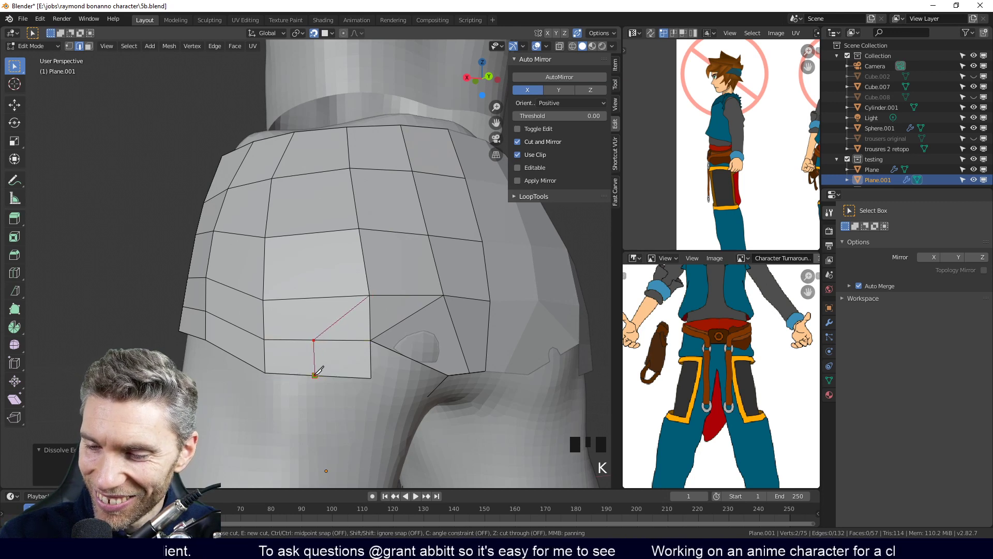
click(315, 376)
key(Return)
Dissolve the short vertical edge running down from the knife cut's starting vertex
middle_drag(362, 342, 394, 321)
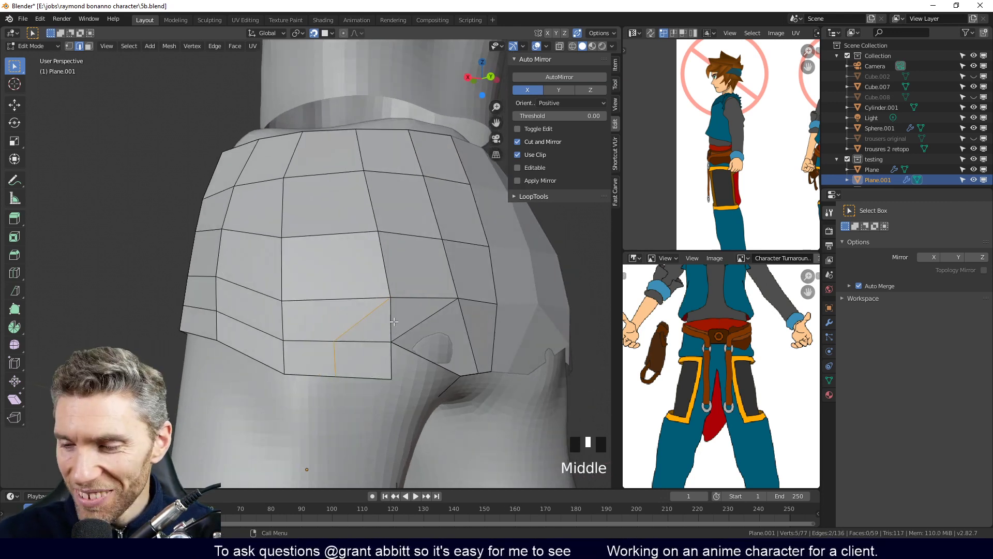
click(395, 321)
key(Delete)
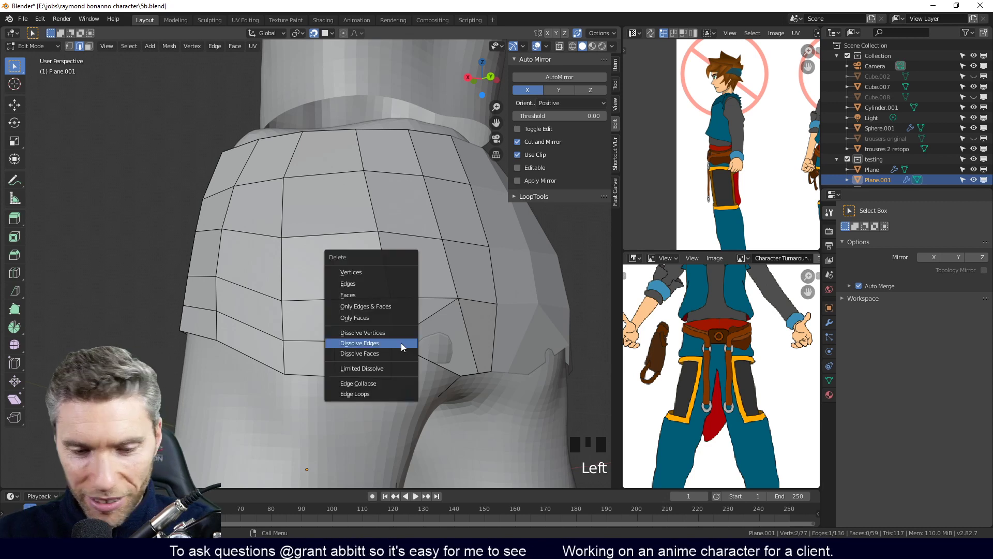
click(390, 338)
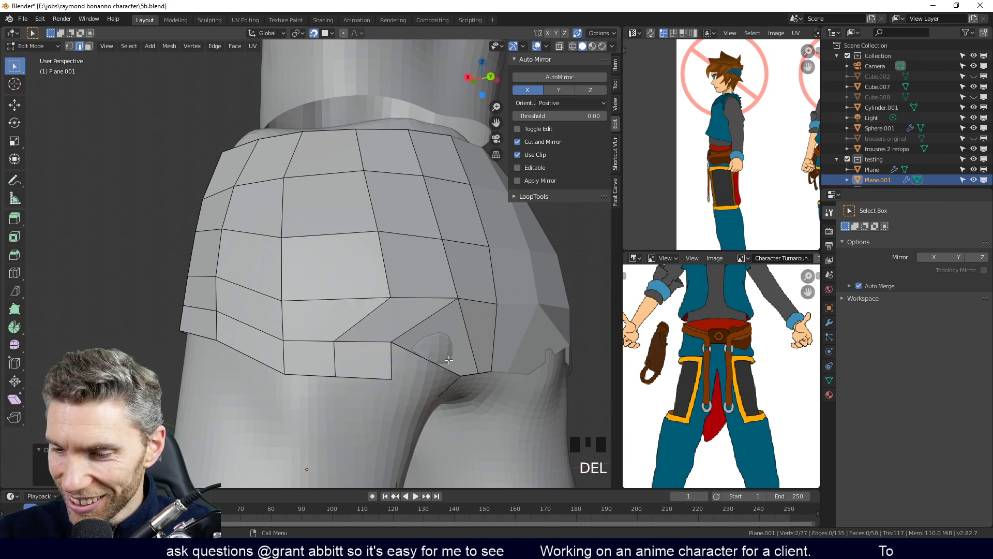
In vertex mode, move the two corner vertices inside the knife cut inward across the leg towards the crotch
middle_drag(448, 360, 383, 359)
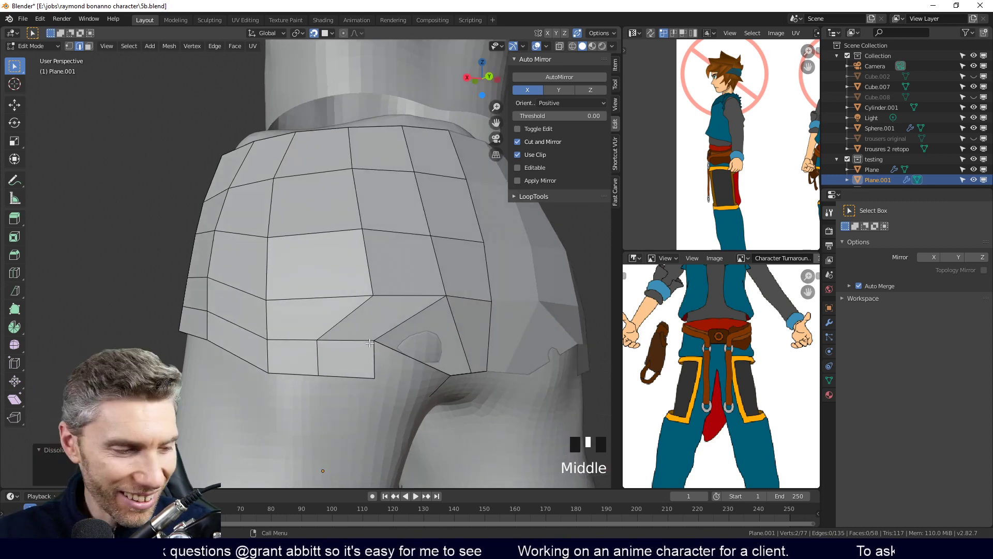
key(1)
click(372, 341)
key(g)
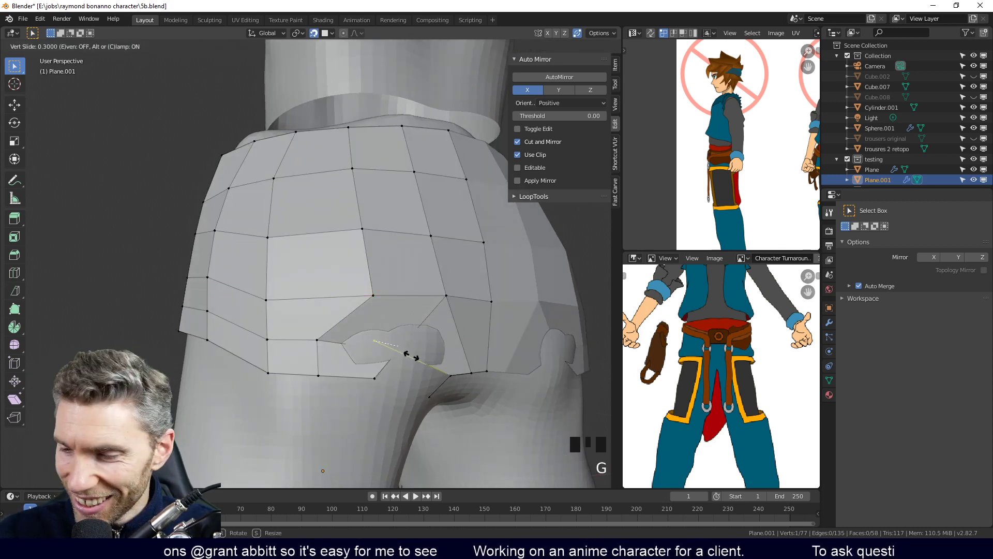
click(389, 374)
key(g)
click(418, 353)
click(378, 375)
key(g)
click(400, 389)
Move the knife cut's two lower vertices inward to even out the face widths on the leg
middle_drag(424, 384, 385, 349)
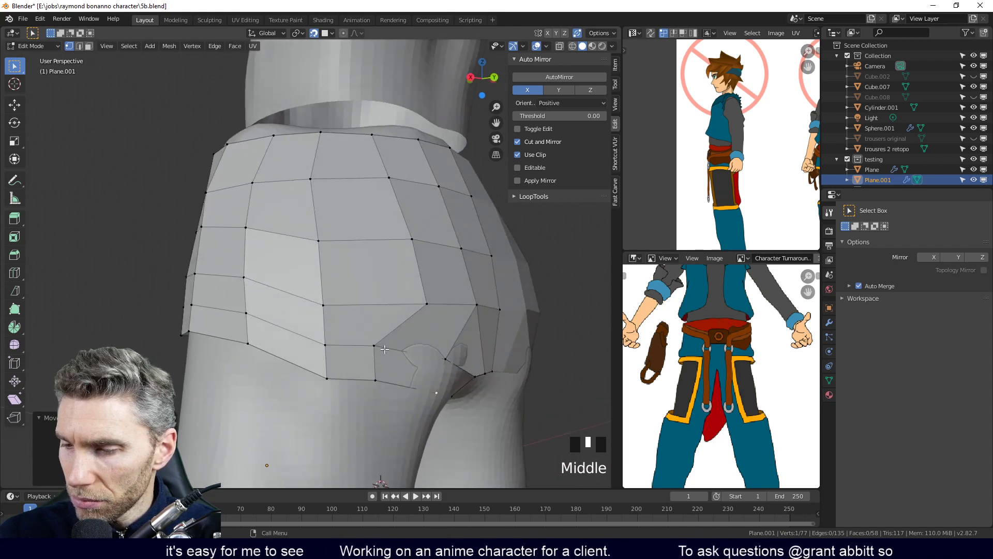
click(382, 349)
key(g)
click(410, 358)
click(382, 379)
key(g)
click(407, 389)
Select the whole mesh and merge its overlapping vertices by distance
middle_drag(467, 382, 249, 338)
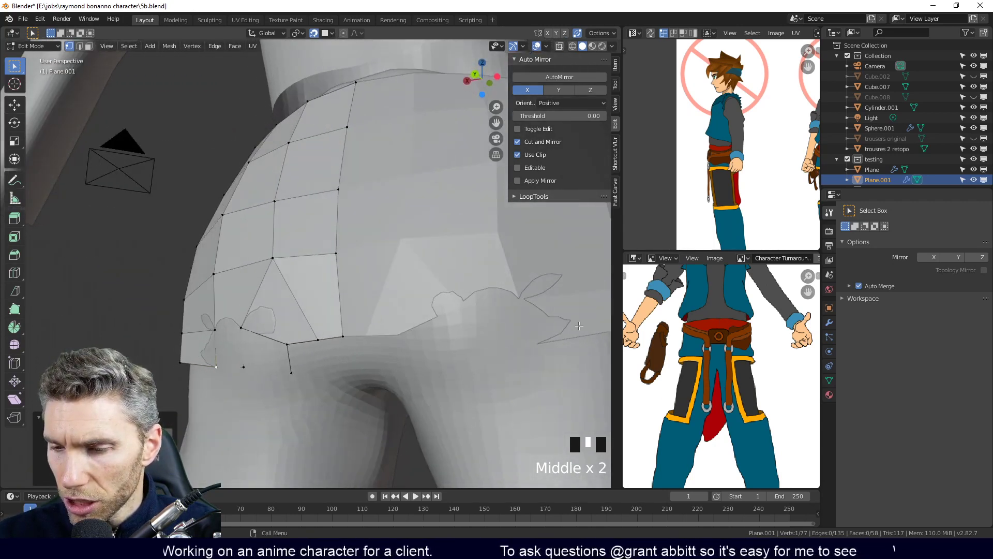
click(830, 322)
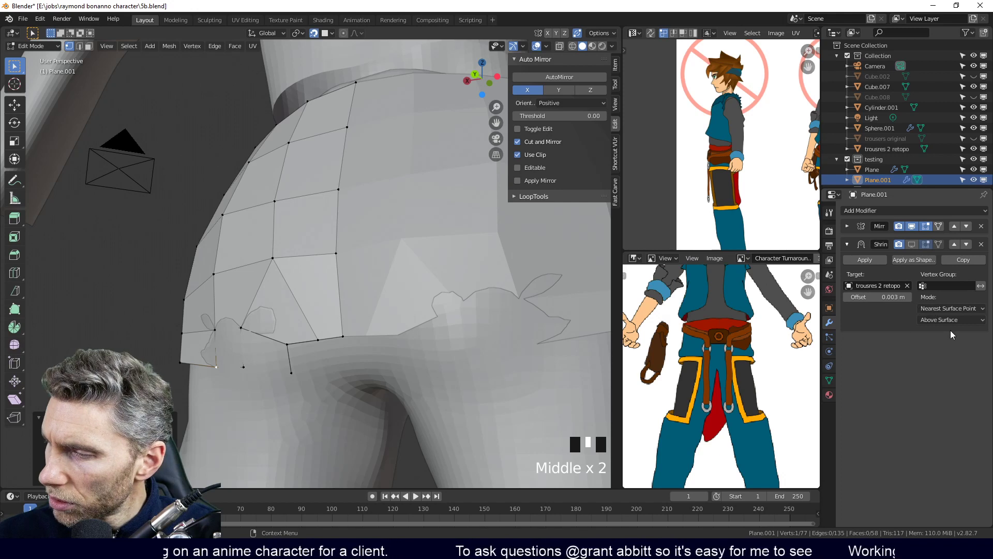
middle_drag(310, 342, 358, 344)
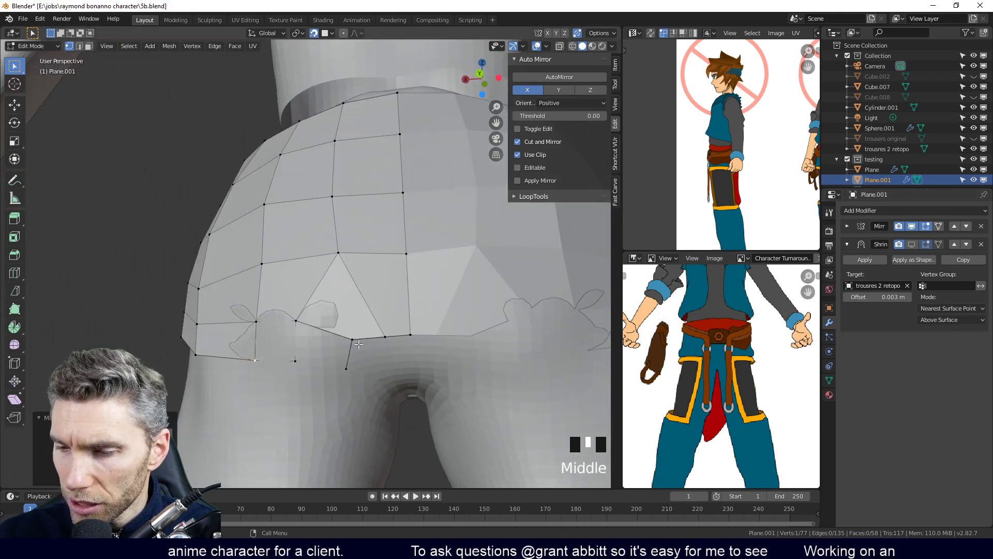
key(a)
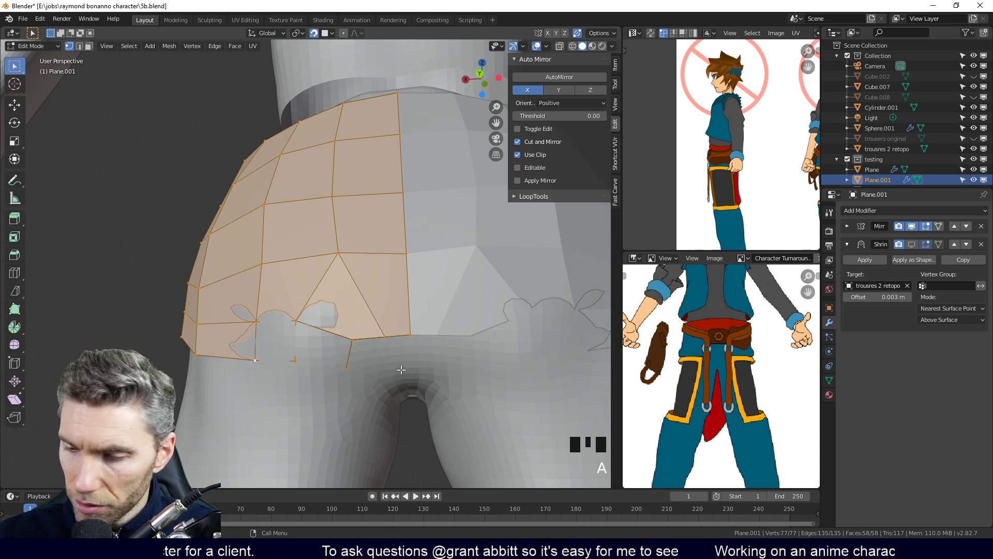
key(alt+m)
click(404, 368)
Reposition the bottom-edge vertex above the leg gap and the vertex below it on the leg's surface
middle_drag(404, 369, 362, 337)
click(339, 338)
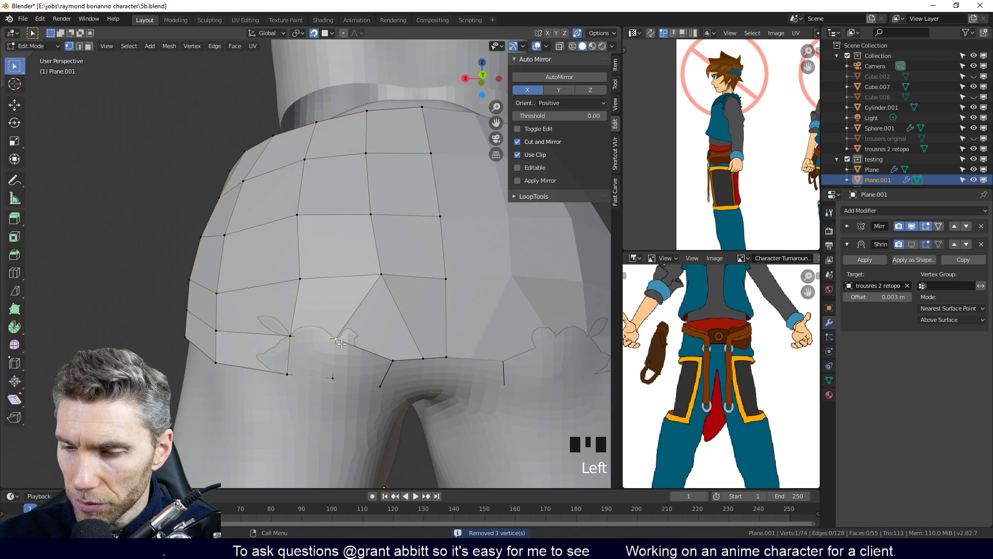
key(g)
click(335, 379)
key(g)
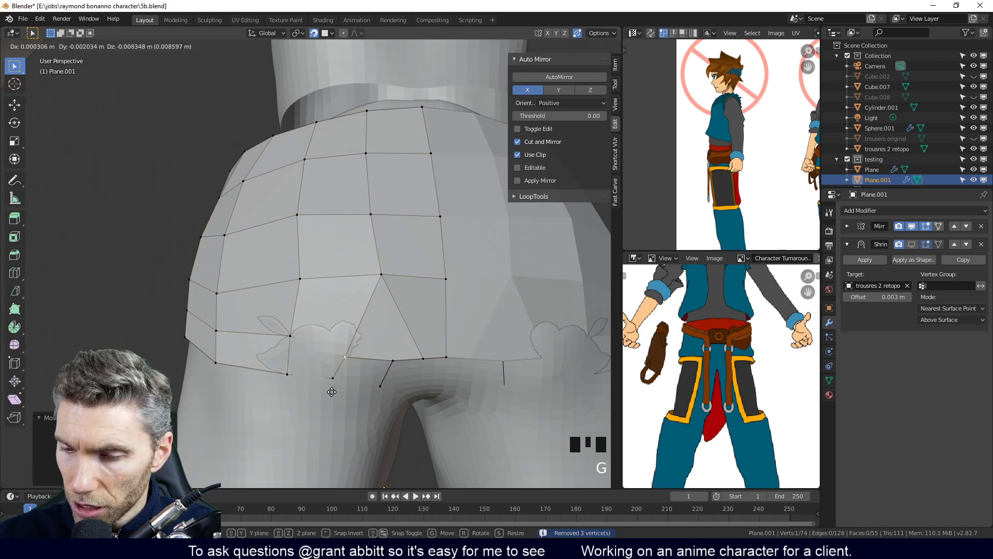
click(336, 373)
click(332, 385)
key(g)
click(337, 399)
Isolate the mesh in local view and fill the gap between the two short edges above the leg opening with a face
mouse_move(336, 399)
middle_down()
mouse_move(352, 398)
mouse_move(350, 385)
middle_up()
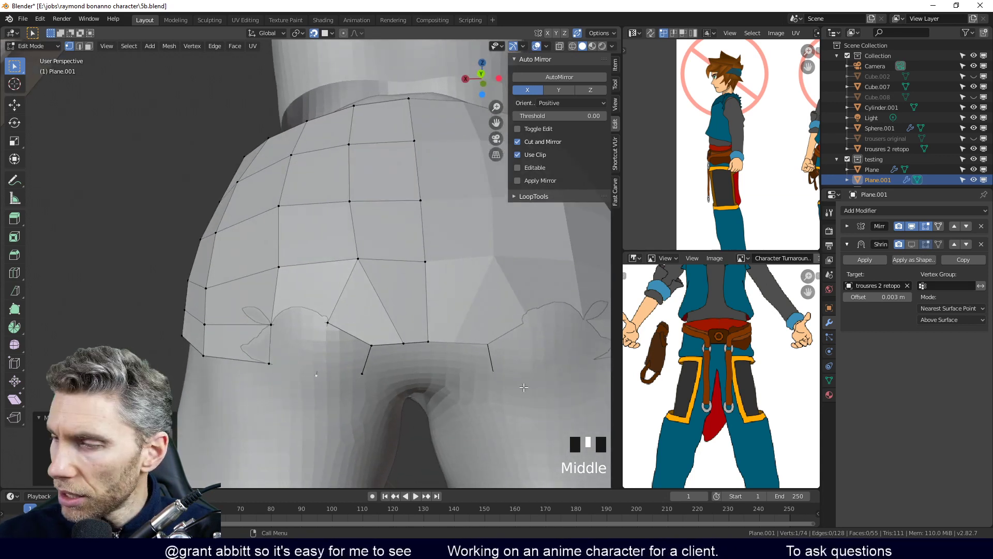
key(Tab)
key(Tab)
key(KP_Divide)
middle_drag(342, 396, 398, 301)
key(2)
click(390, 334)
shift+click(327, 329)
key(f)
Leave local view and slightly reposition the short bottom edge beside the centre line on the crotch surface
middle_drag(331, 334, 430, 360)
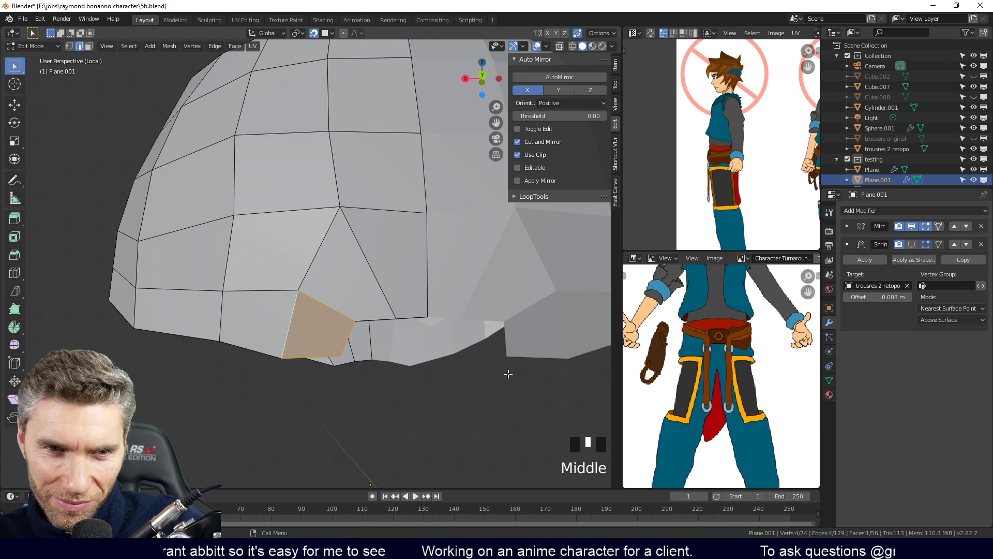
middle_drag(508, 374, 441, 359)
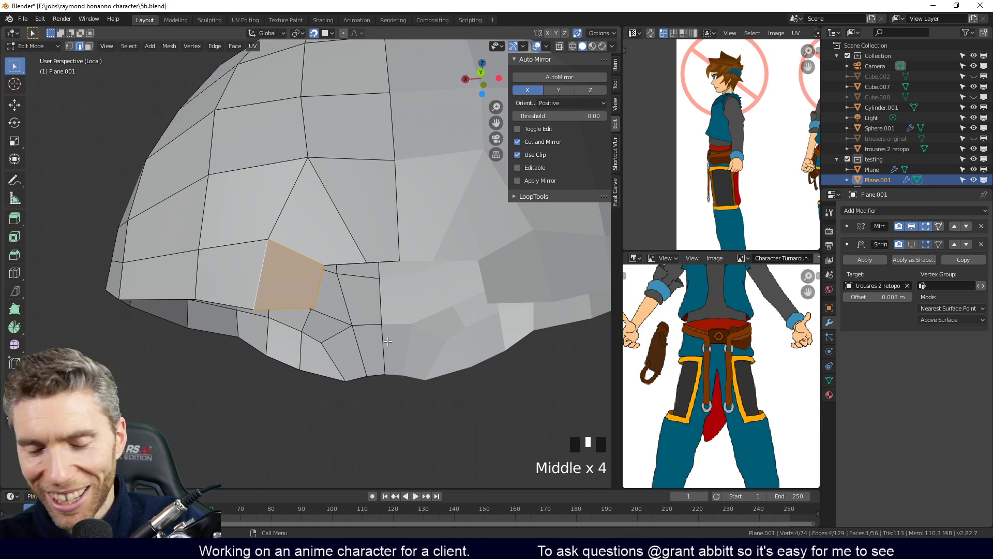
middle_drag(435, 370, 437, 369)
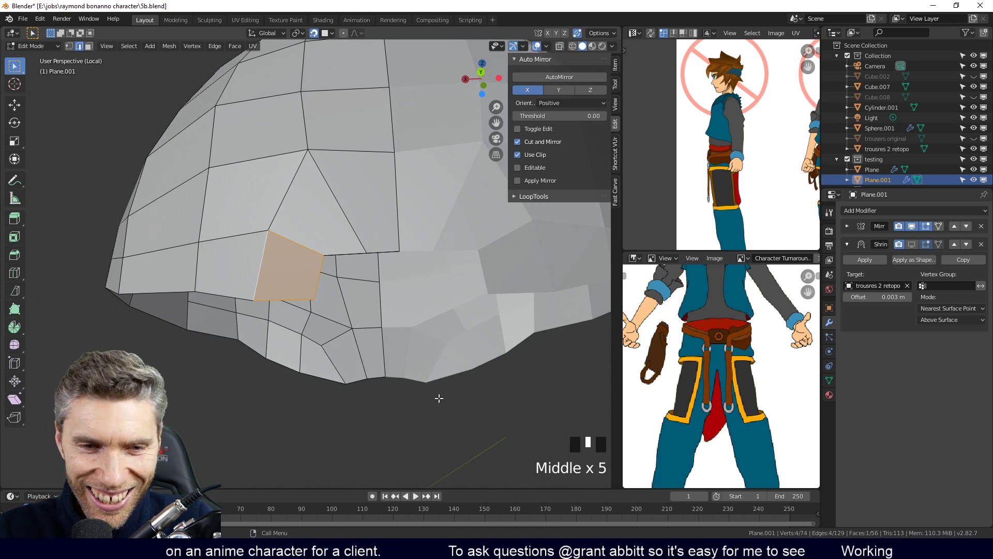
middle_drag(583, 305, 568, 340)
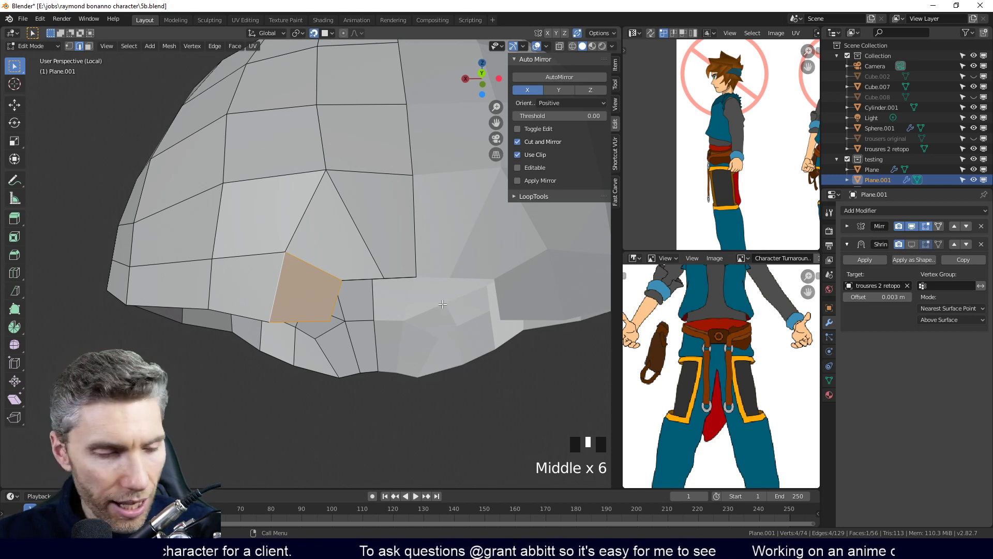
key(KP_Divide)
middle_drag(454, 303, 402, 300)
click(403, 295)
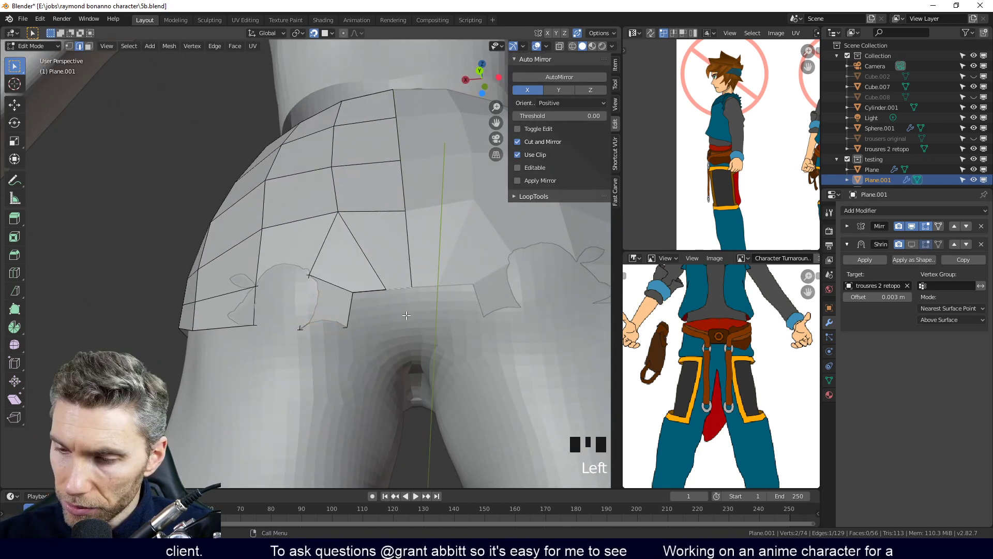
right_click(406, 317)
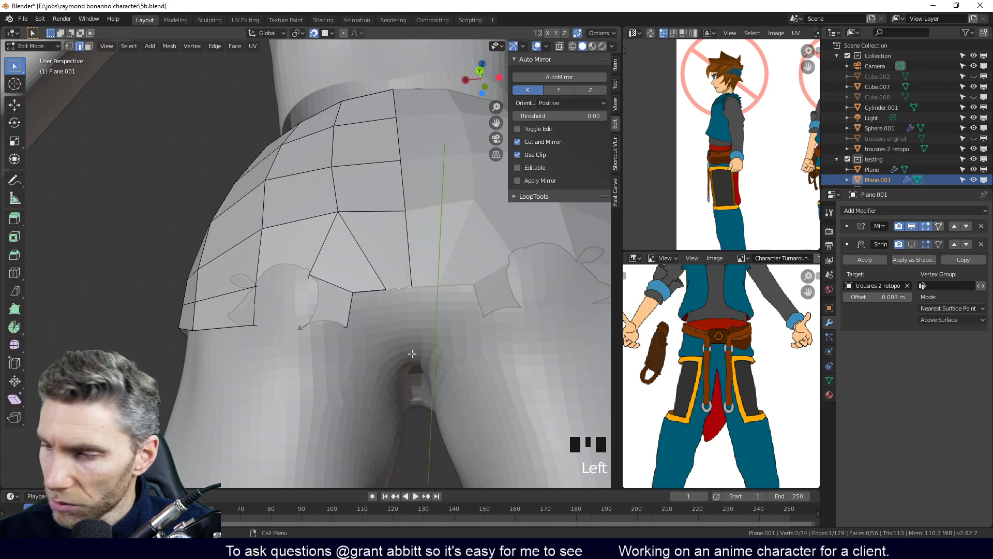
middle_drag(417, 316, 427, 272)
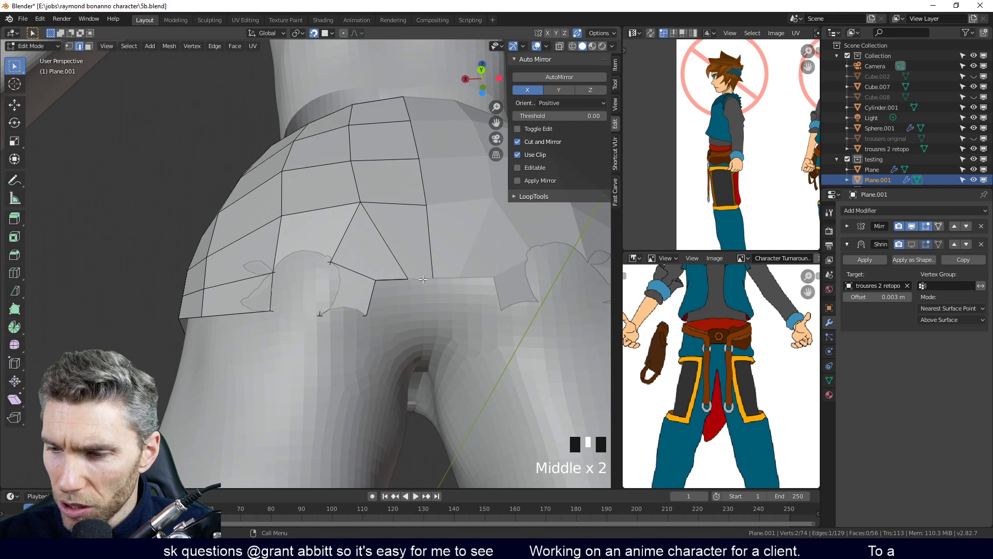
click(424, 284)
key(g)
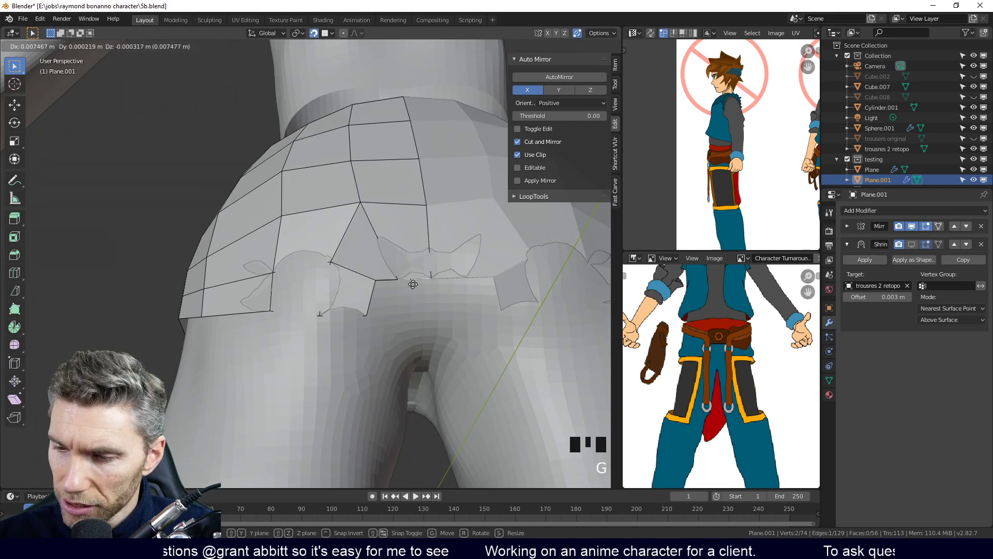
click(428, 289)
In local view, raise the diagonal edge's bottom vertex above the crotch hole and adjust the neighbouring centre-line vertex
middle_drag(428, 306, 418, 279)
key(KP_Divide)
key(1)
click(359, 291)
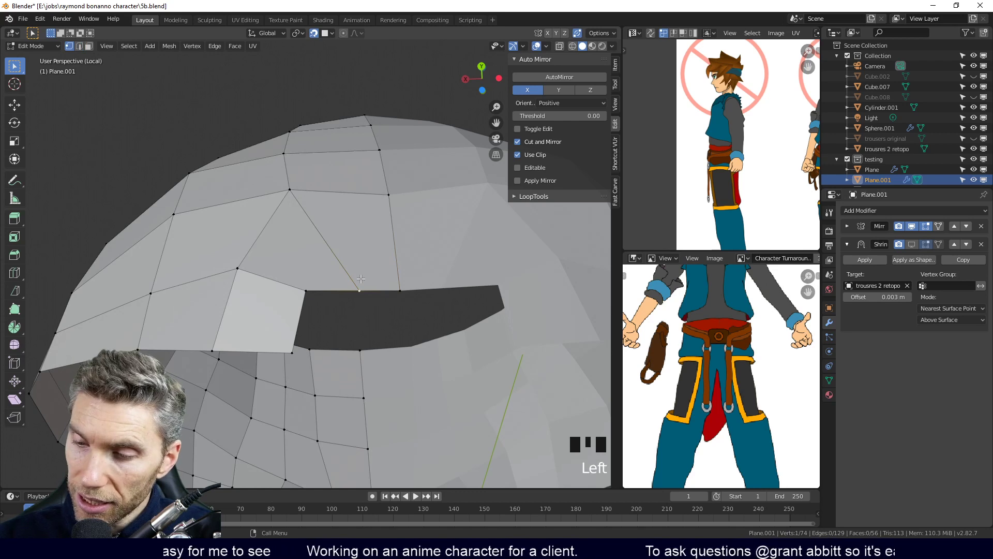
click(830, 212)
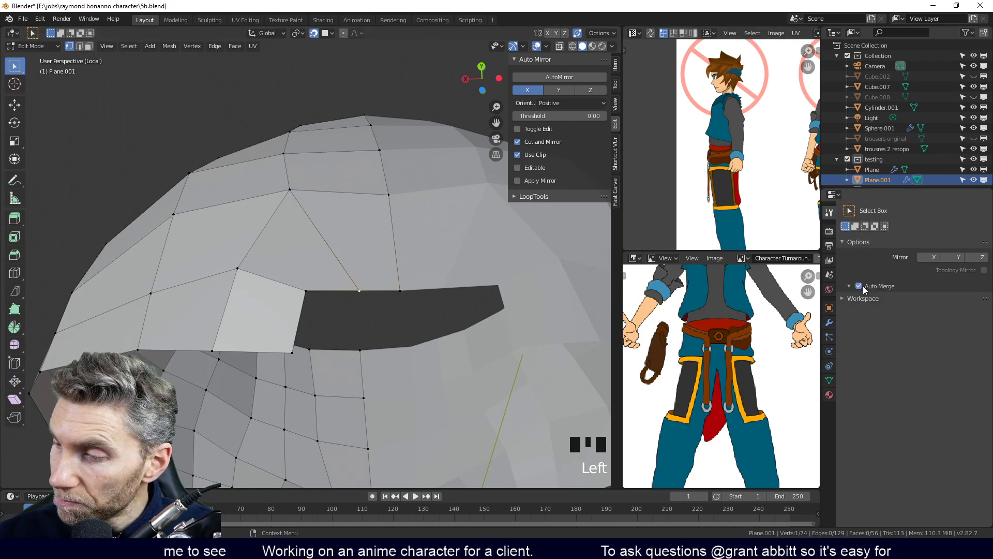
key(g)
click(403, 286)
click(404, 287)
key(g)
click(403, 281)
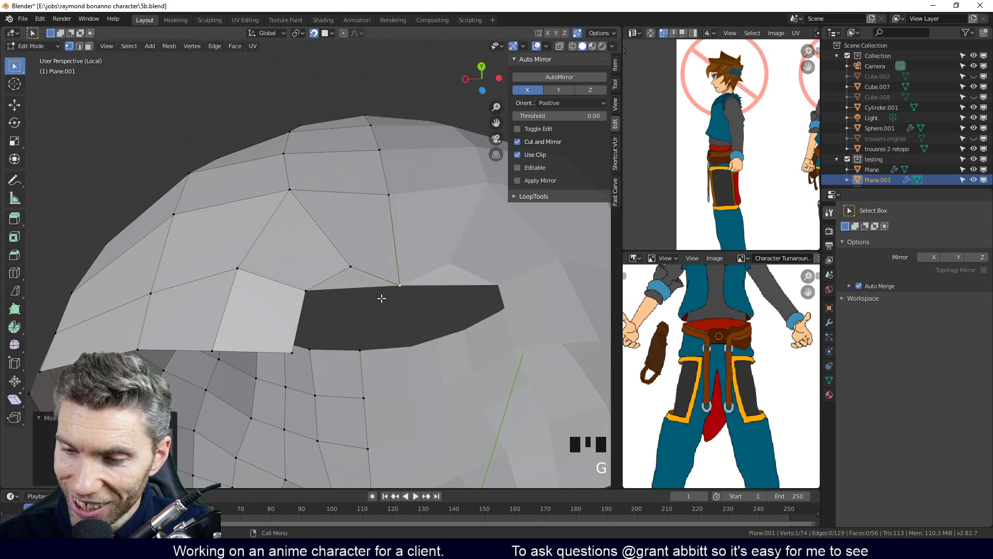
In face mode, delete the thin triangular face between the raised vertex and the crotch hole
key(3)
click(368, 277)
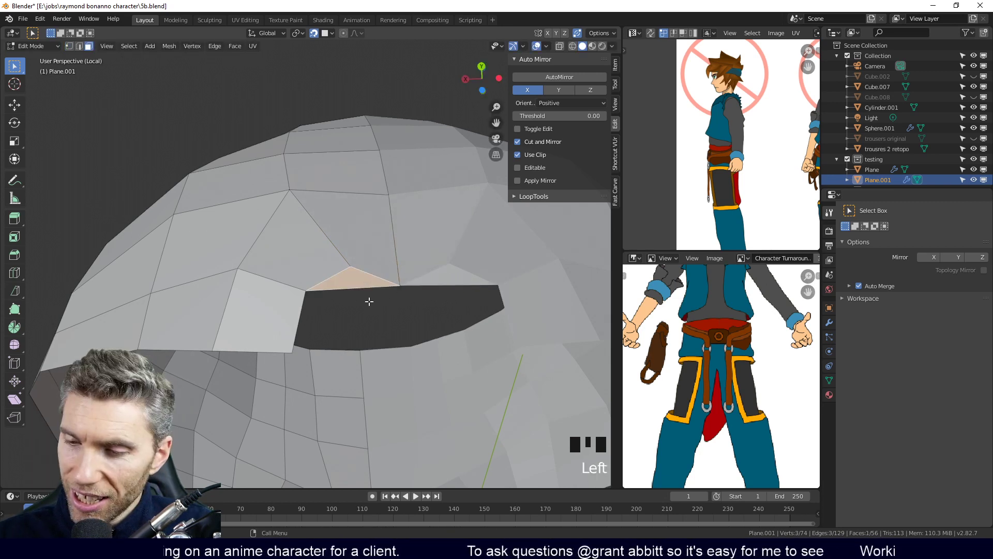
key(x)
click(346, 259)
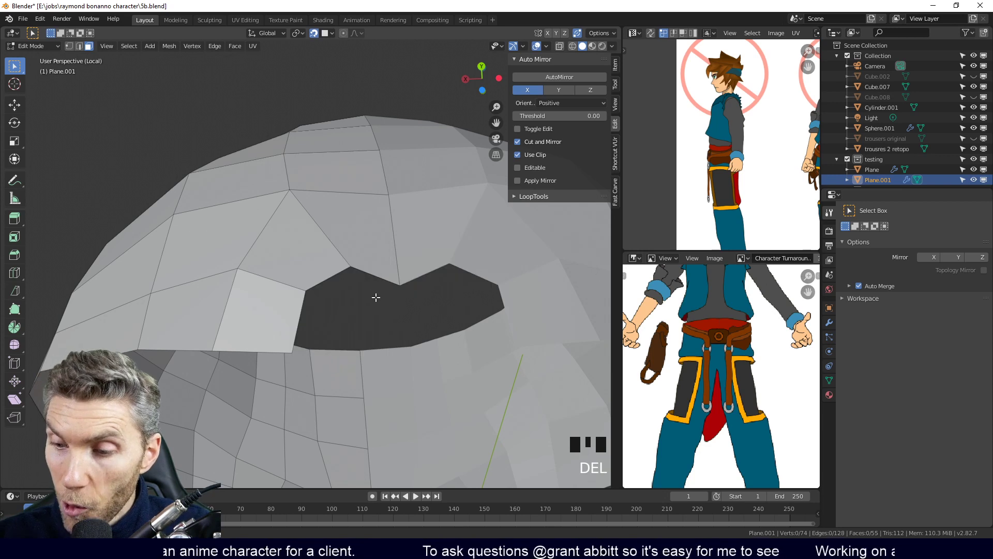
Leave local view and lower the centre-line vertex and its neighbouring vertex along the mesh's bottom edge towards the crotch
middle_drag(378, 295, 358, 335)
key(1)
click(357, 338)
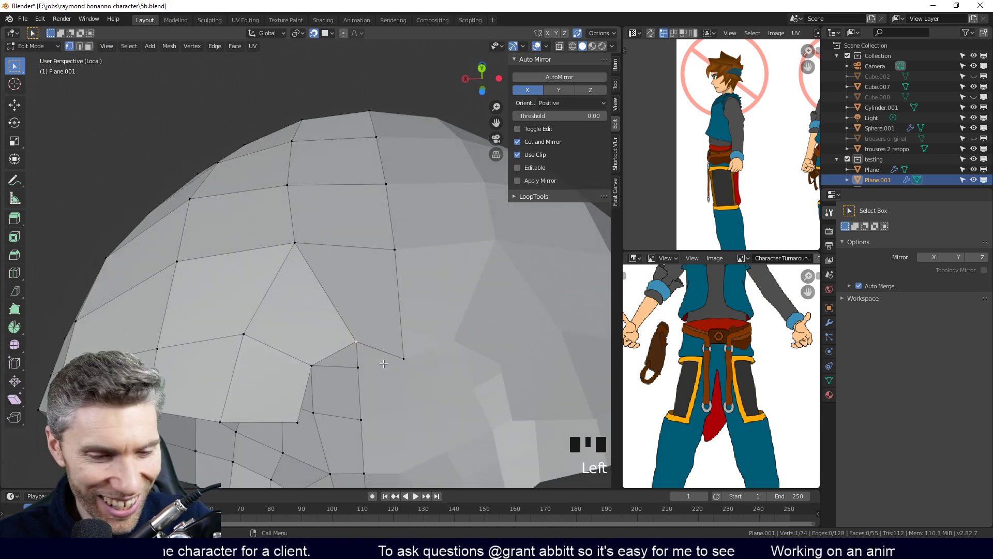
key(KP_Divide)
middle_drag(399, 362, 422, 378)
click(392, 344)
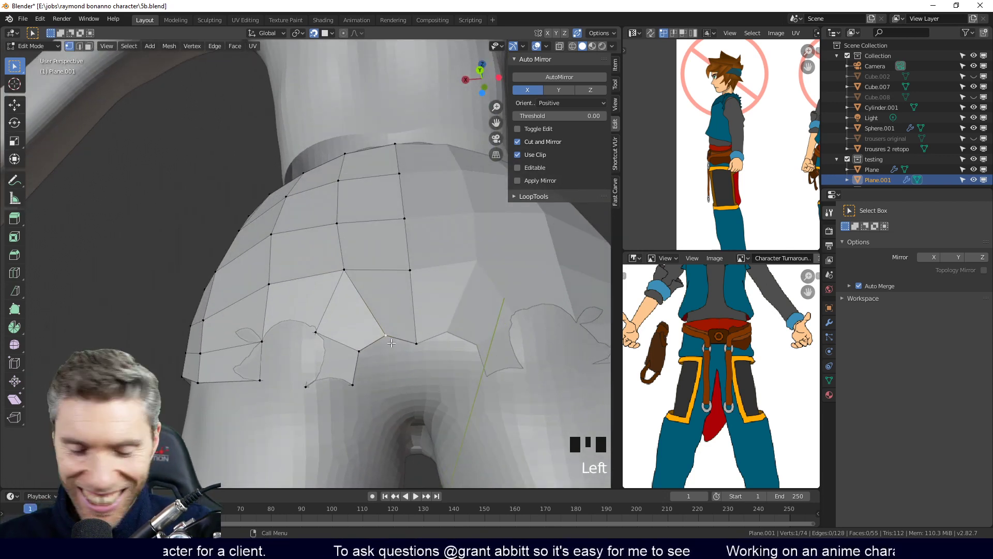
key(g)
click(399, 358)
click(416, 349)
key(g)
click(417, 360)
Refine the vertex beside the centre line and lower the adjacent vertex next to the leg opening
click(394, 351)
key(g)
click(390, 359)
click(365, 358)
key(g)
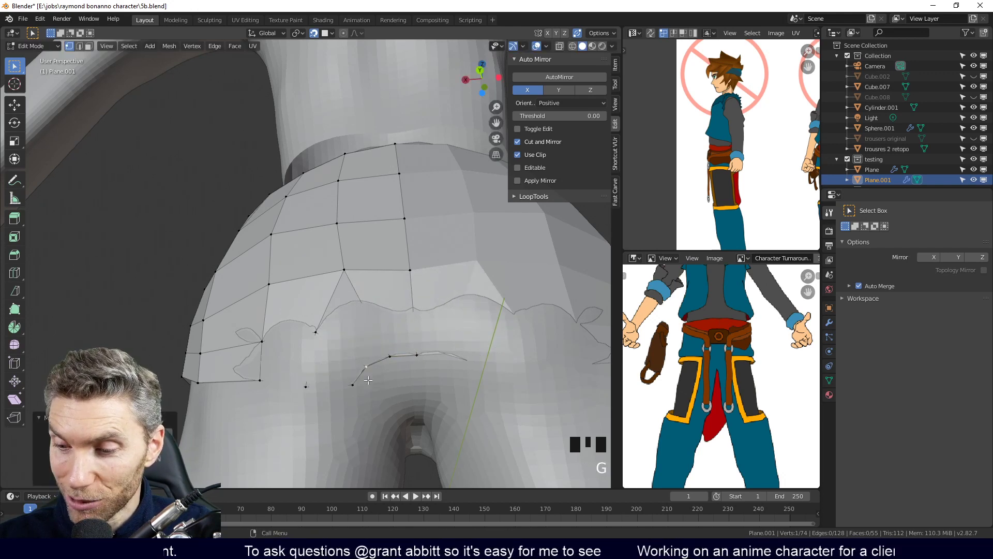
click(358, 402)
Select the two bottom edges beside the centre line and extrude them into new crotch faces
mouse_move(392, 399)
middle_down()
mouse_move(397, 321)
mouse_move(437, 374)
mouse_move(506, 390)
mouse_move(383, 397)
middle_up()
key(2)
click(375, 365)
shift+click(375, 364)
key(e)
click(414, 344)
In Object Mode, set the Shrinkwrap modifier's offset to 0.02 m and enable its viewport display
middle_drag(371, 272, 433, 361)
key(Tab)
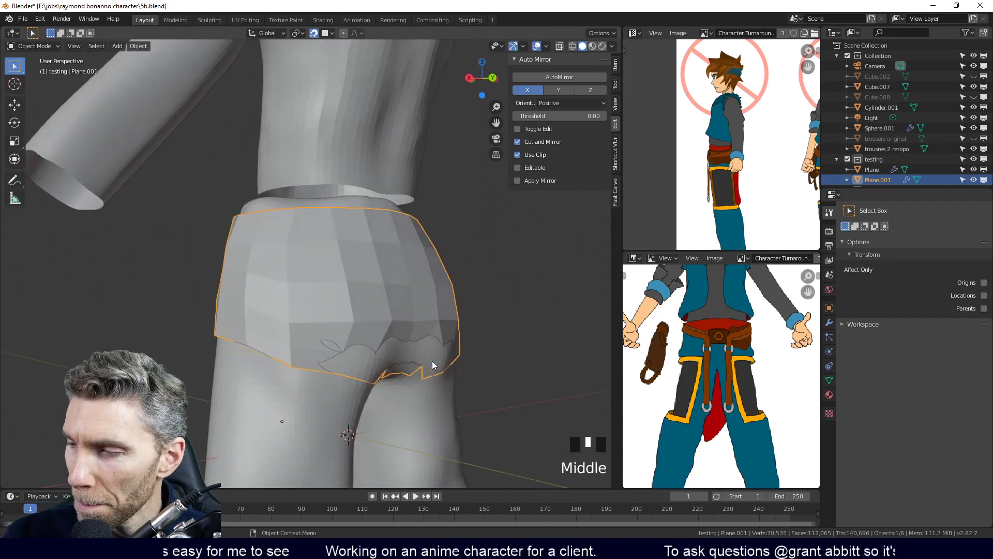
click(829, 322)
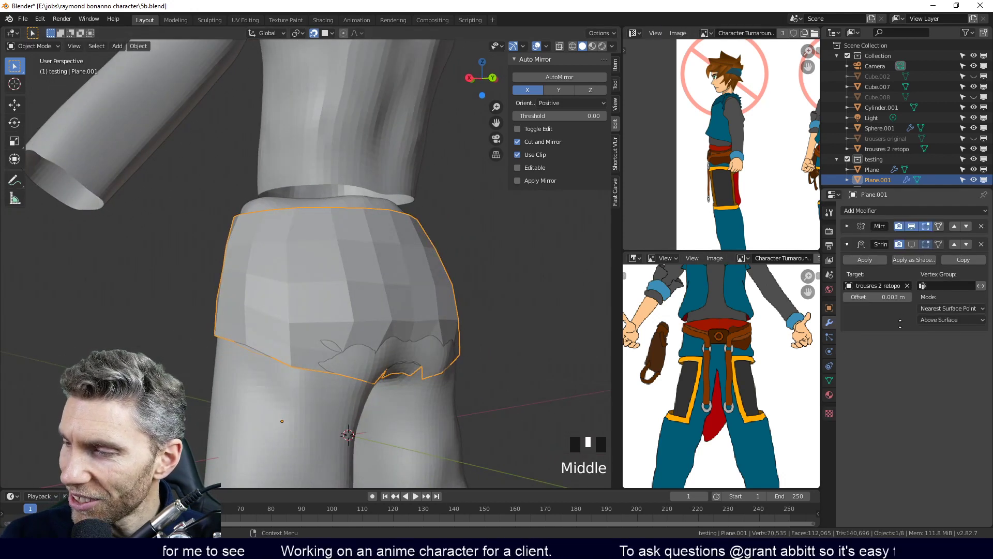
middle_drag(470, 349, 418, 322)
click(899, 299)
click(865, 298)
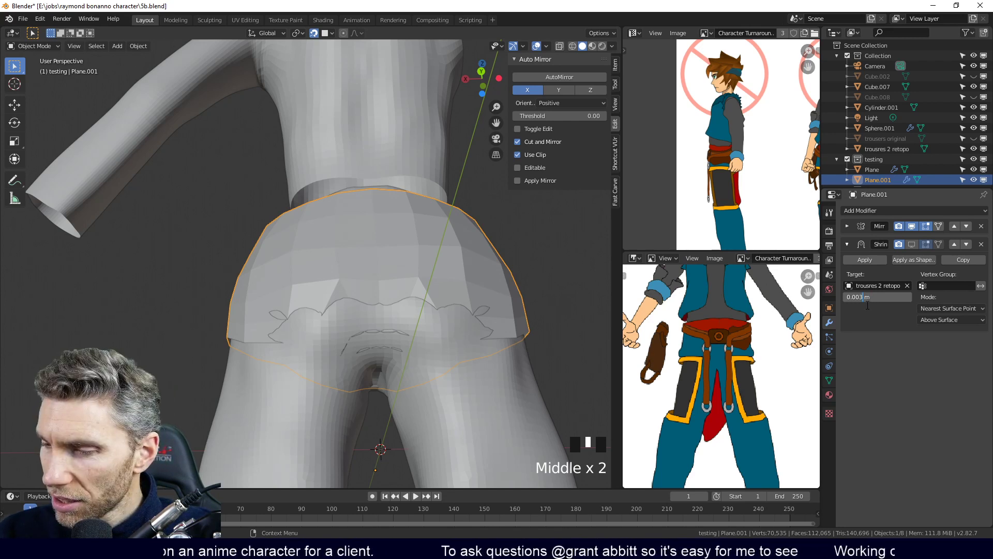
key(BackSpace)
key(BackSpace)
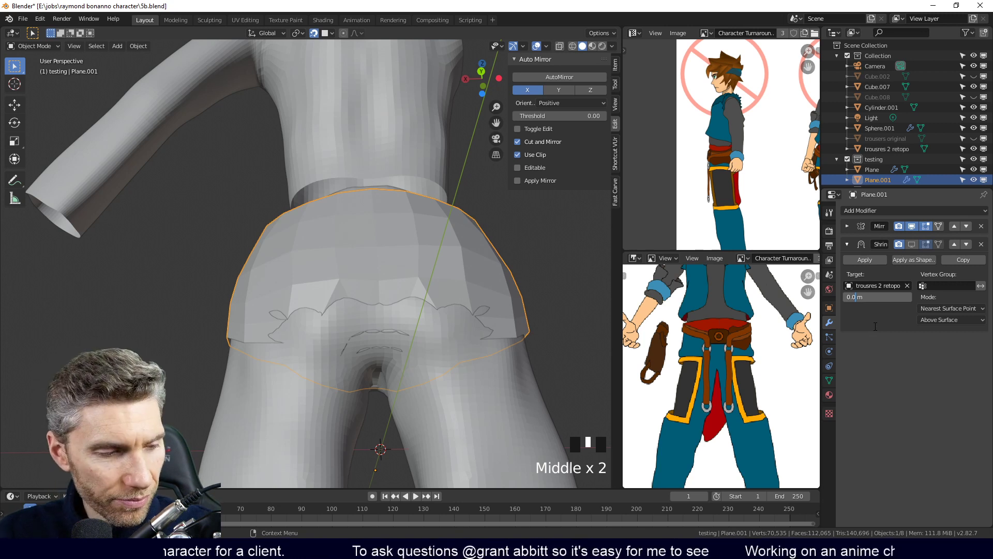
text(2)
middle_drag(458, 375, 429, 383)
click(913, 244)
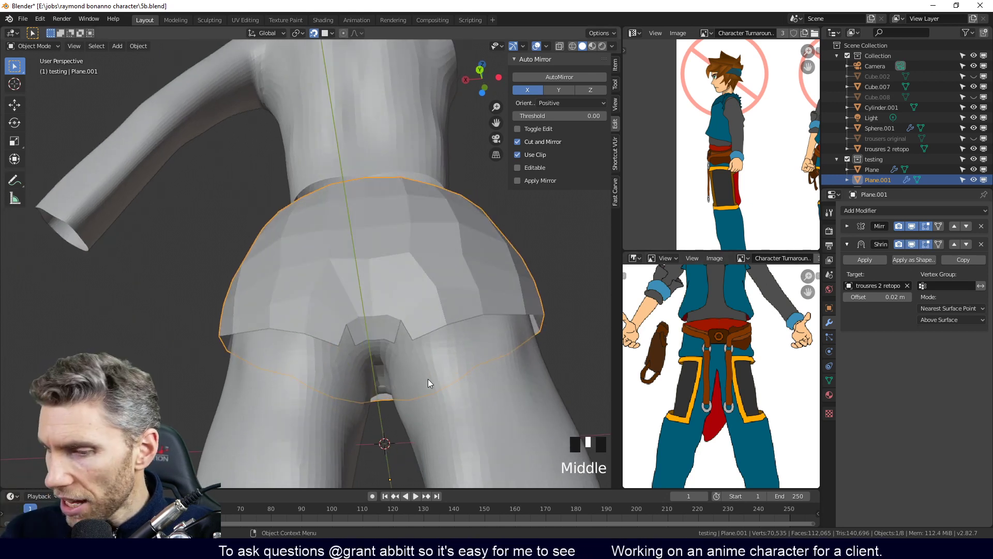
Set the Shrinkwrap modifier's offset to 0.003 m
click(862, 298)
click(855, 298)
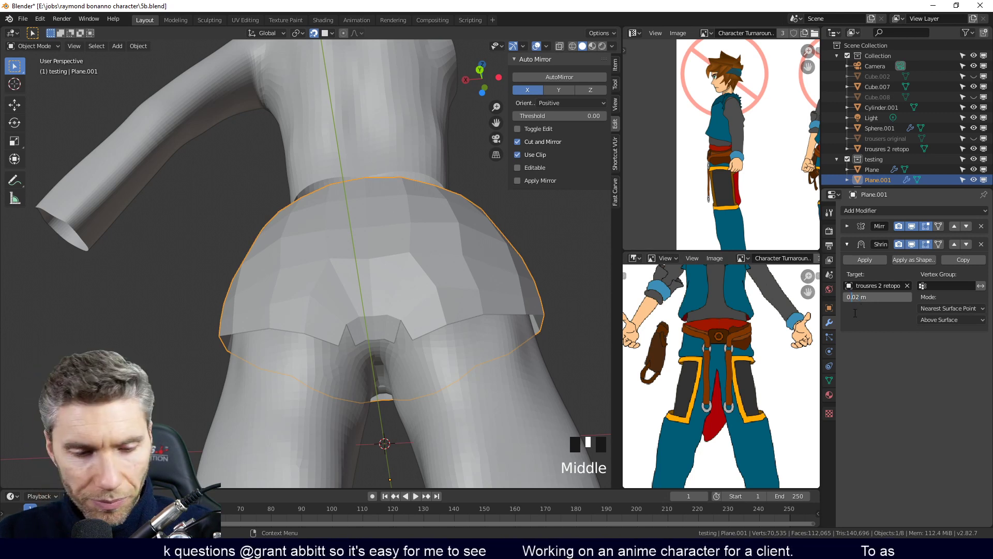
text(0)
key(BackSpace)
text(3)
key(Return)
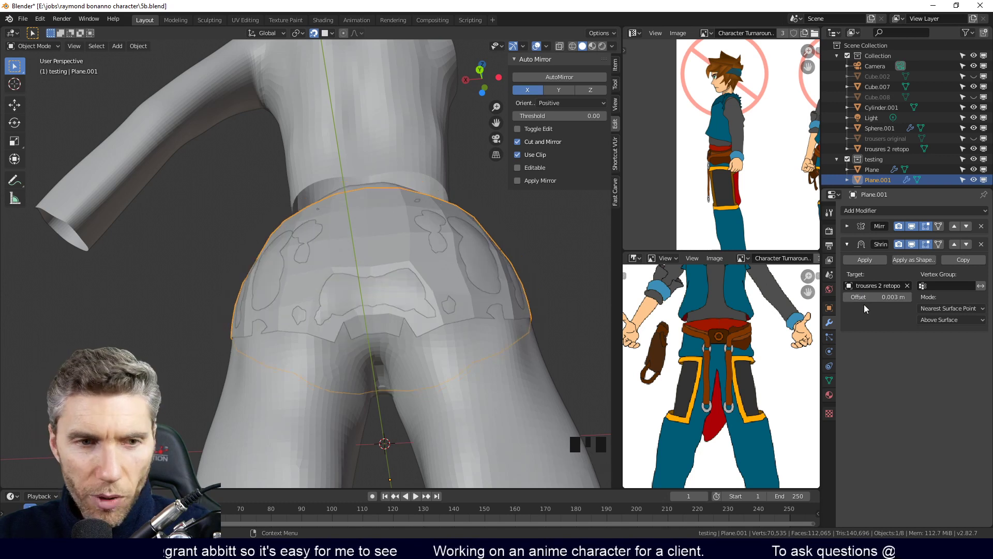
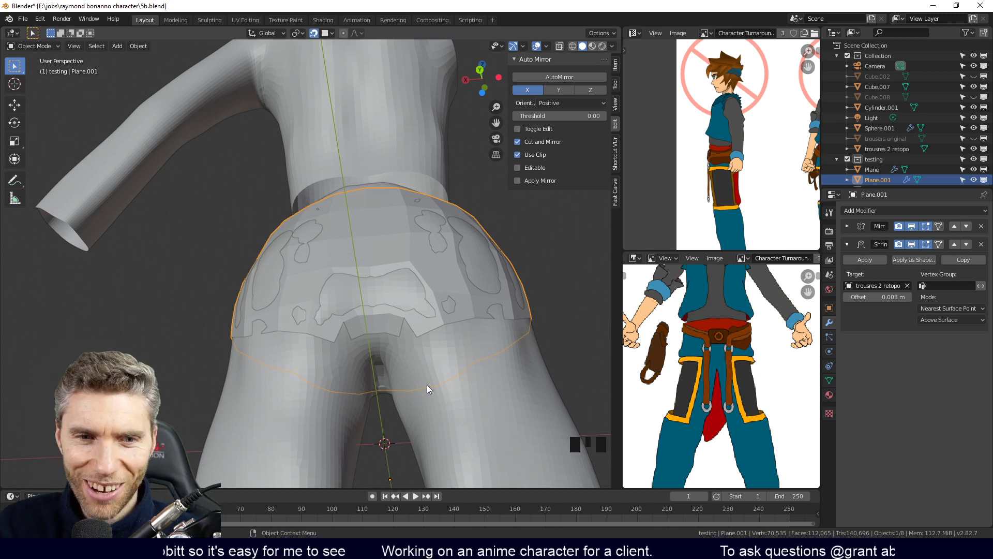
Re-enter Edit Mode and use wireframe shading to move the stray crotch vertex to the centre line, returning to solid shading
middle_drag(426, 384, 433, 337)
key(Tab)
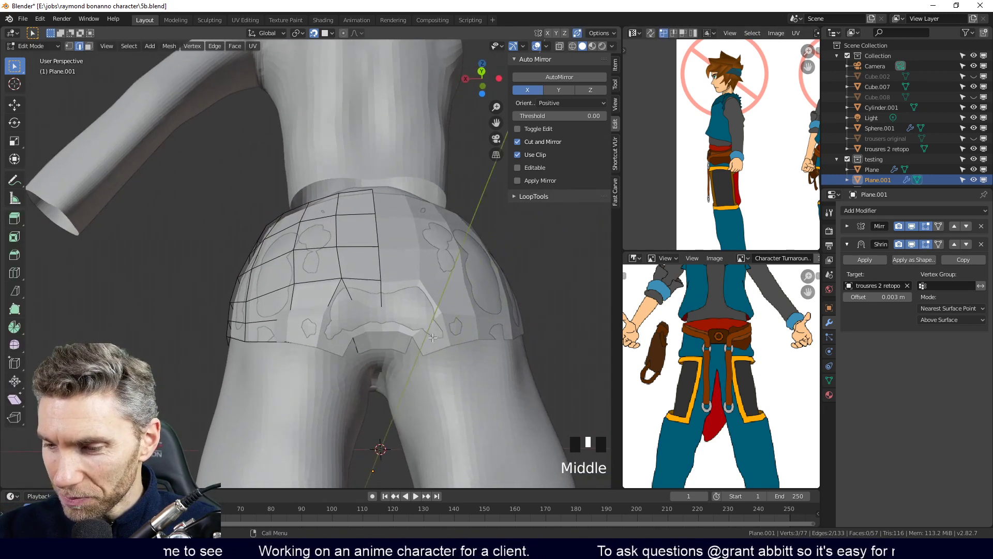
click(371, 320)
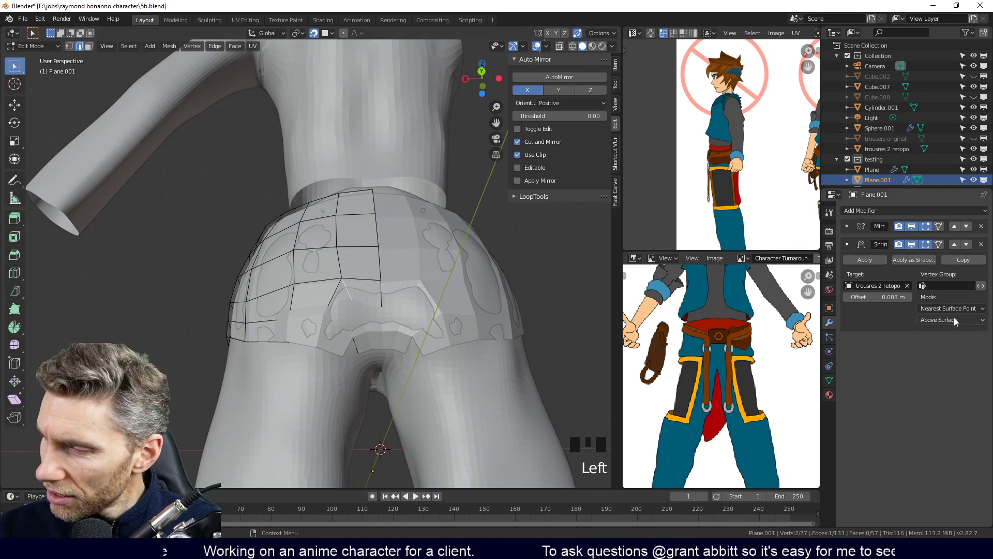
mouse_move(440, 342)
middle_down()
mouse_move(477, 346)
mouse_move(372, 333)
mouse_move(395, 347)
mouse_move(406, 339)
mouse_move(396, 355)
middle_up()
key(1)
click(380, 329)
key(z)
click(336, 337)
click(374, 338)
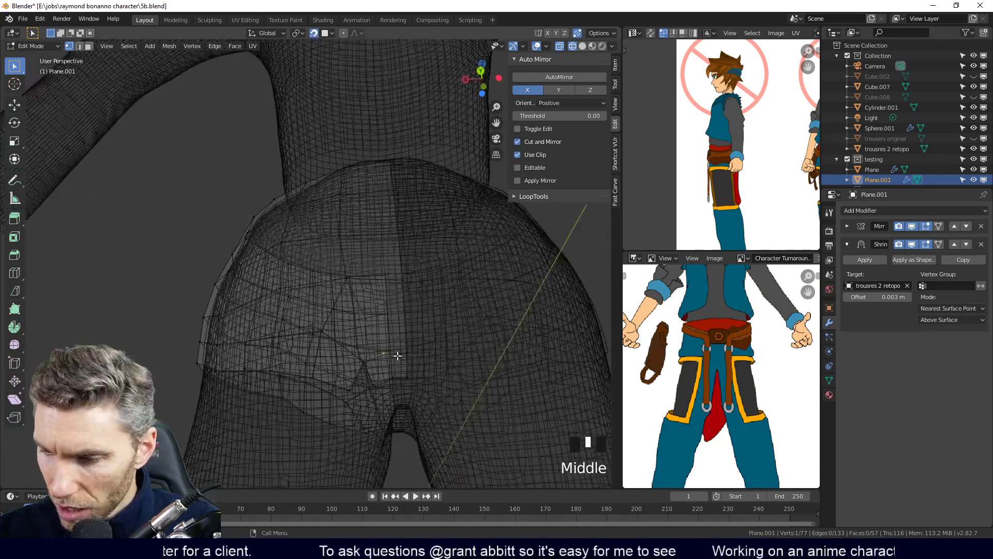
key(g)
click(418, 348)
key(g)
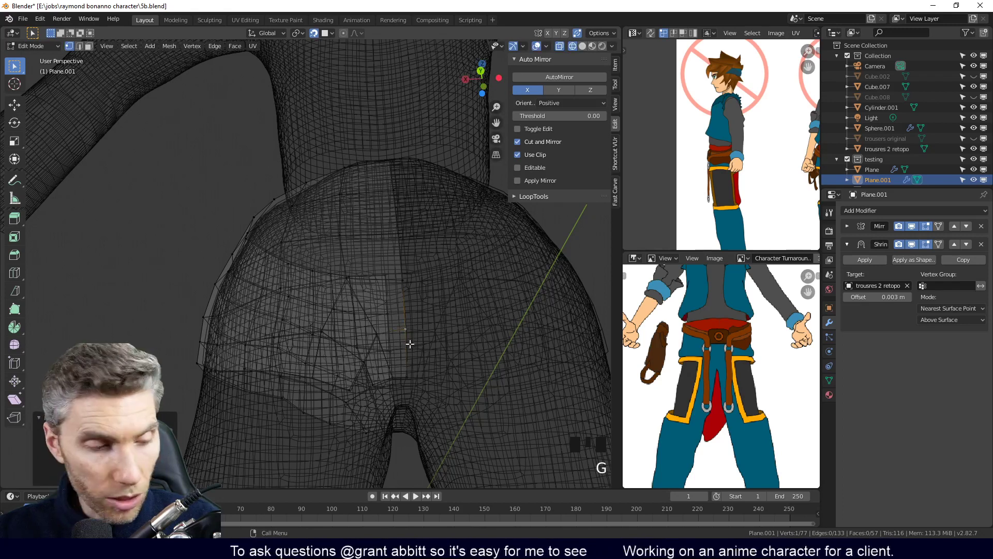
key(z)
click(480, 342)
mouse_move(479, 341)
middle_down()
mouse_move(478, 367)
mouse_move(362, 331)
middle_up()
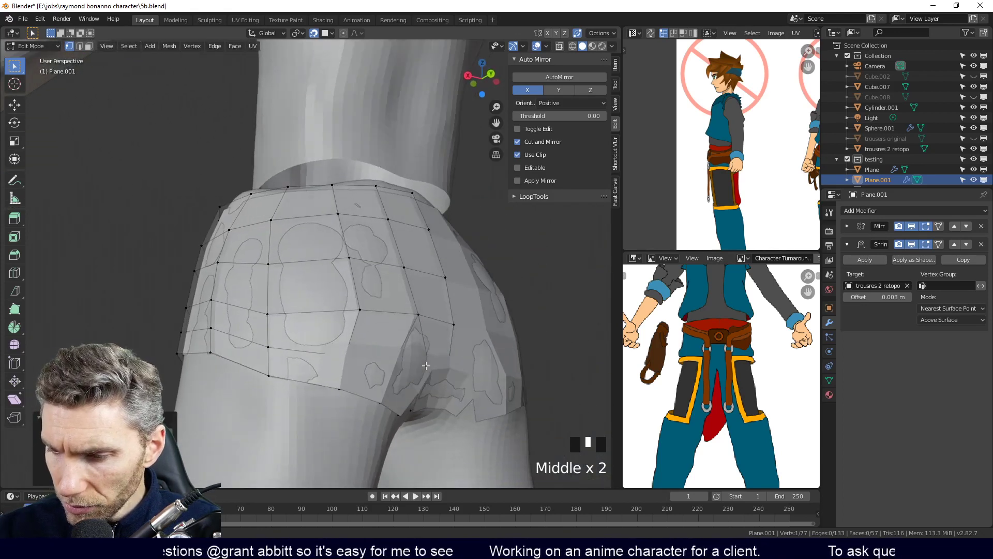
Show the Shrinkwrap result on the edit cage and reposition the bottom vertices around the crotch
click(851, 261)
middle_drag(393, 362, 374, 383)
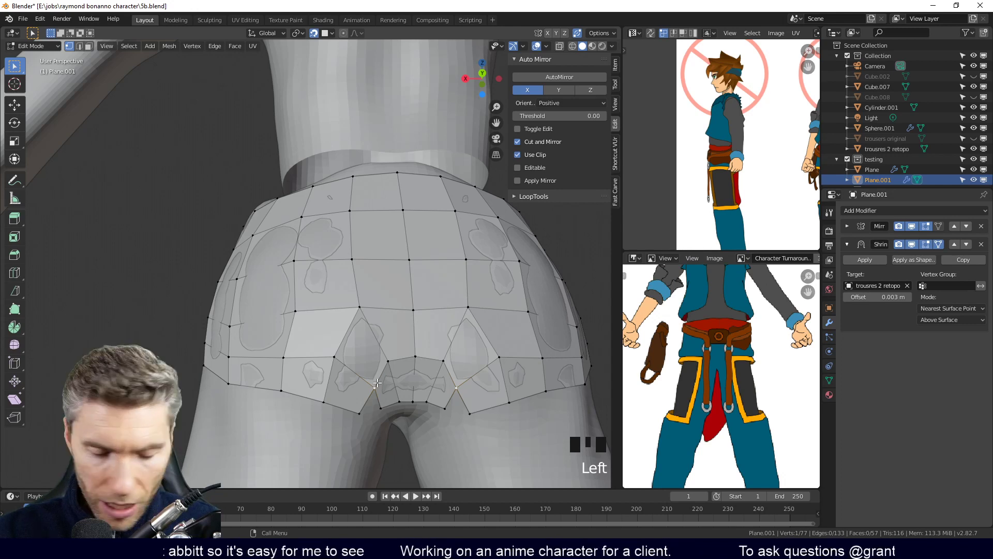
key(g)
middle_drag(422, 396, 378, 251)
key(g)
Extrude the two bottom edges beside the centre line three times down between the legs
key(2)
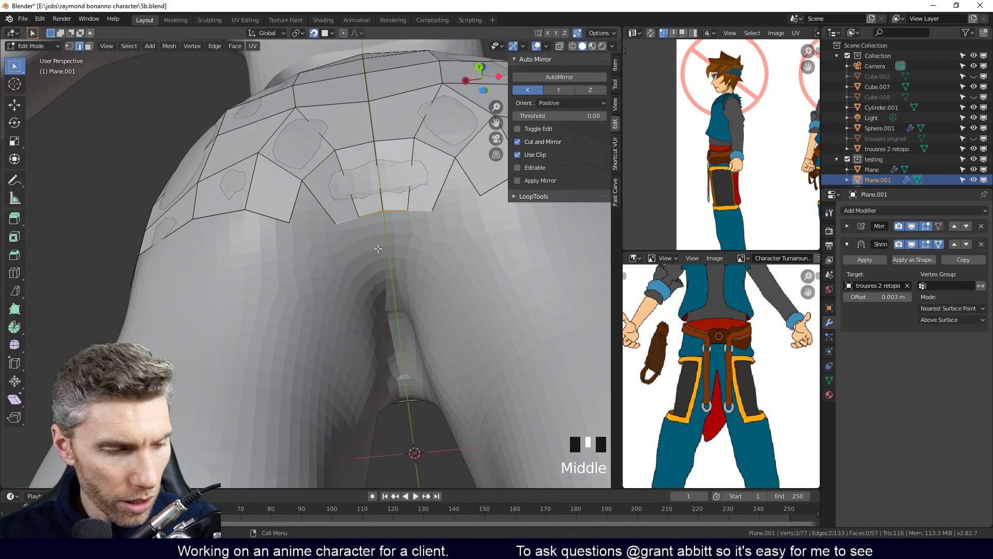
key(e)
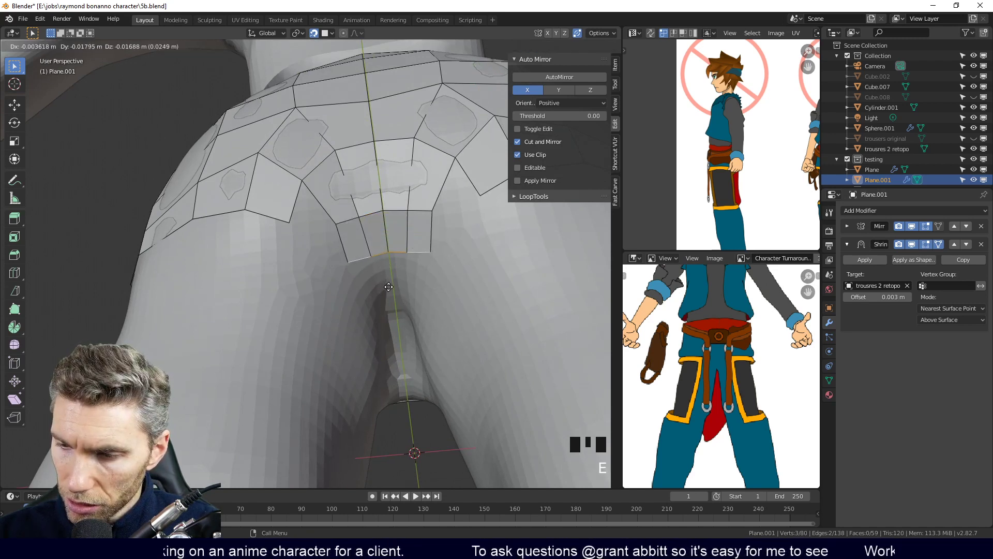
click(389, 287)
key(e)
click(400, 314)
middle_drag(400, 314, 364, 306)
key(e)
Move the outer vertices of the extruded crotch strip inward to even out its side edge
key(1)
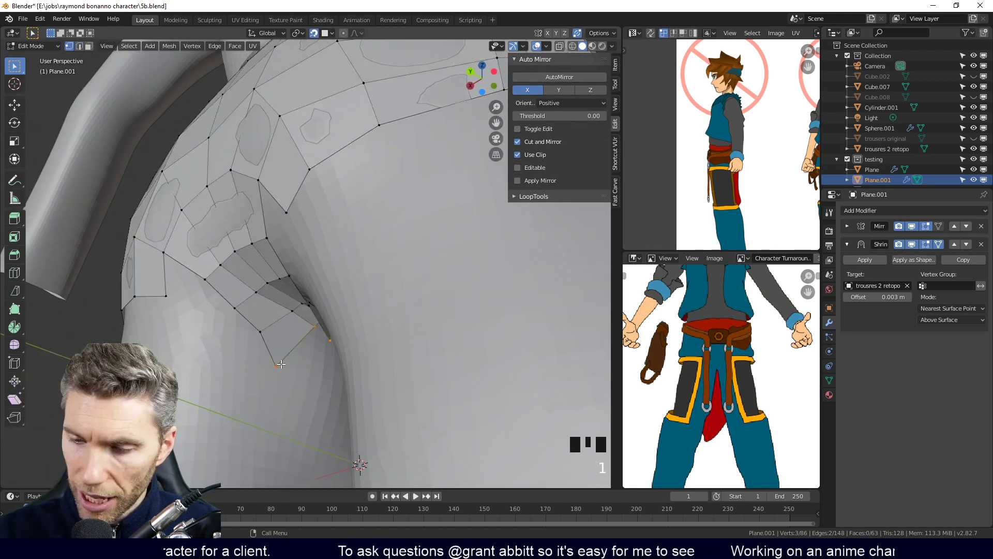
key(g)
click(304, 352)
click(267, 331)
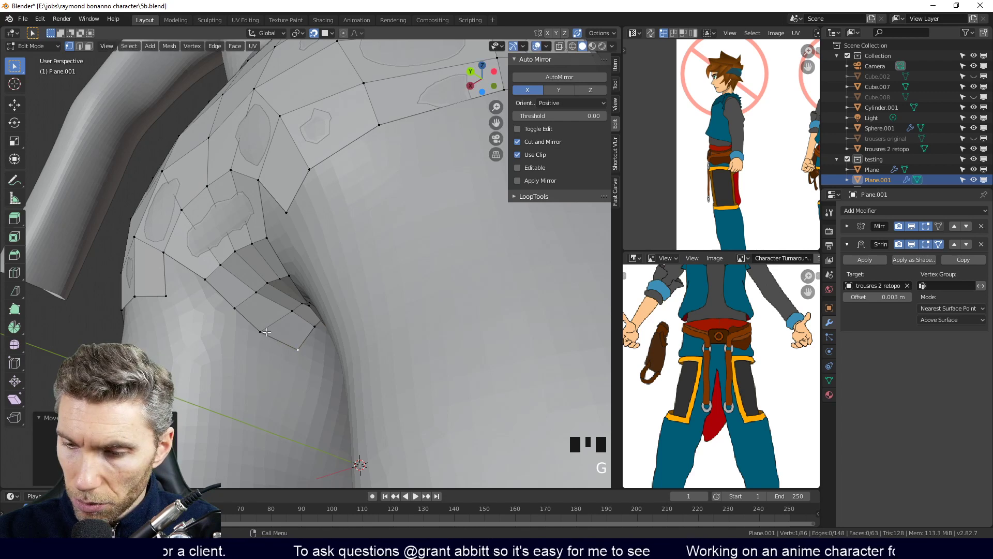
key(g)
click(282, 337)
middle_drag(237, 308, 265, 306)
middle_drag(337, 300, 367, 293)
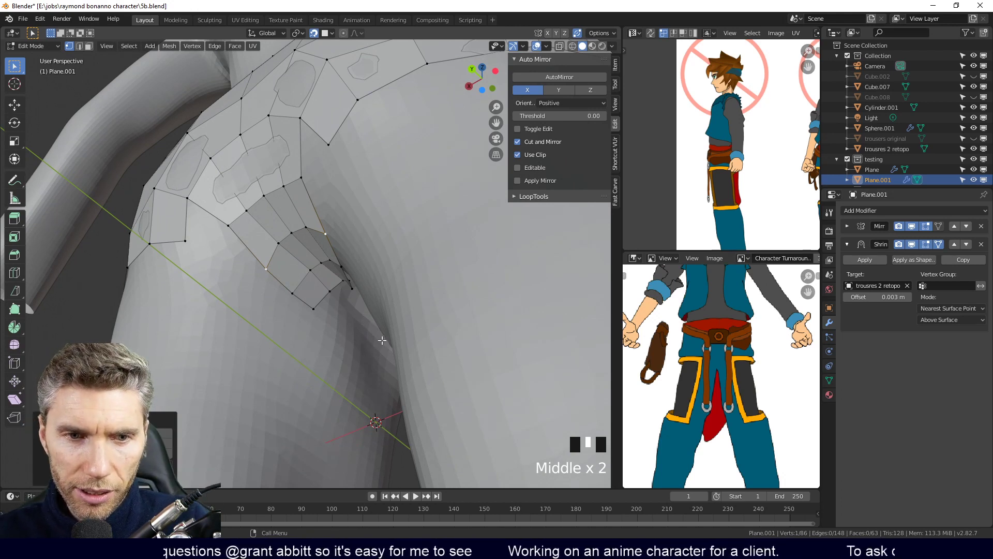
Extrude the end edges of the crotch strip once more between the legs and scale them along Y
middle_drag(397, 358, 404, 315)
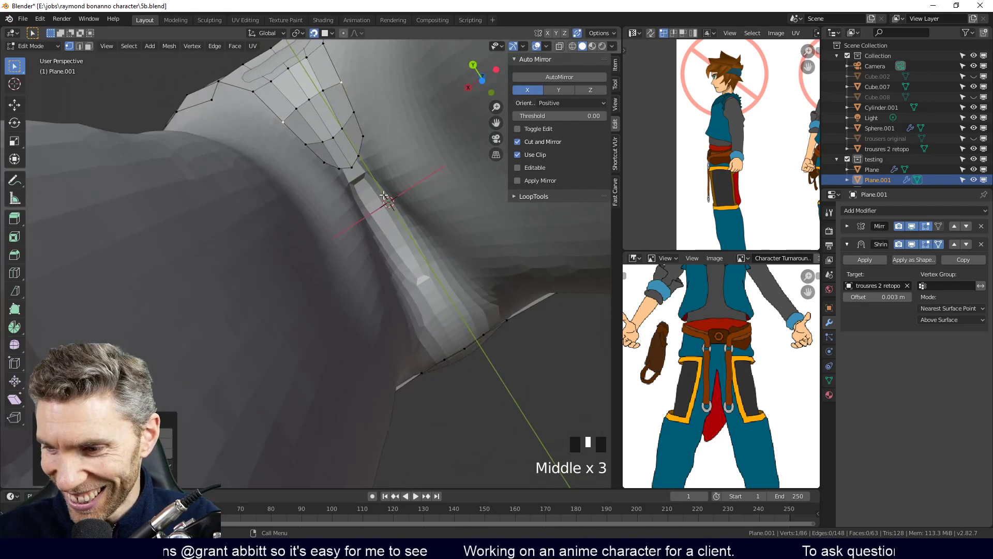
key(2)
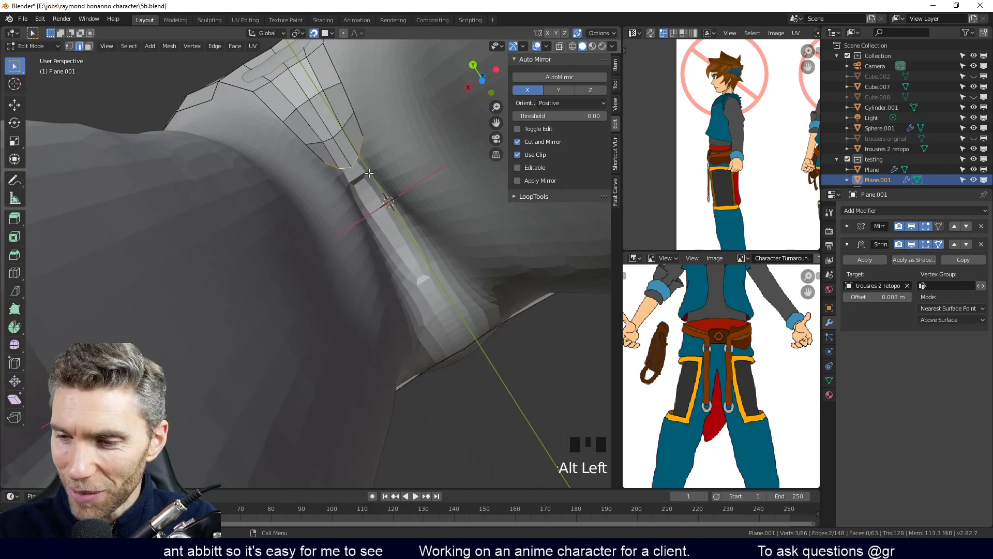
key(e)
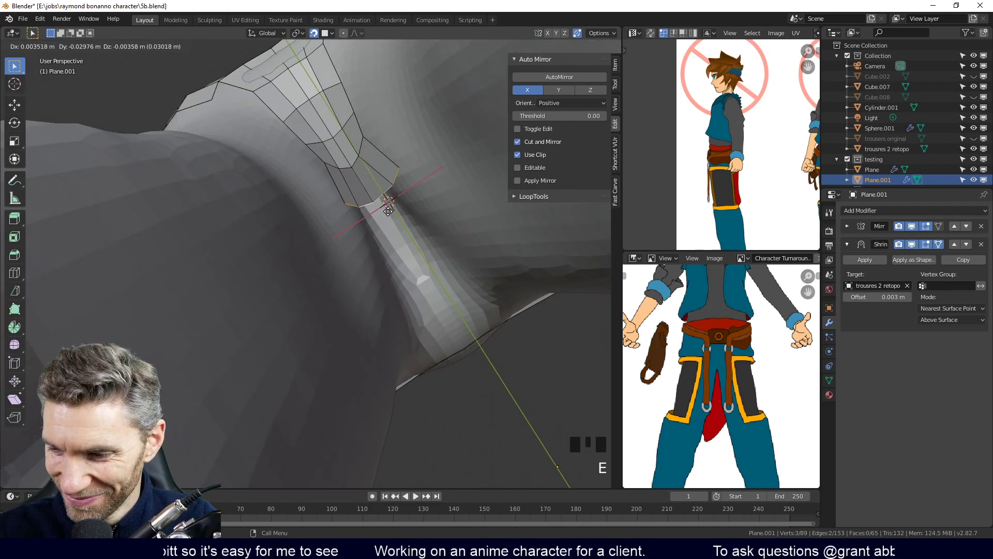
click(387, 210)
key(s)
key(y)
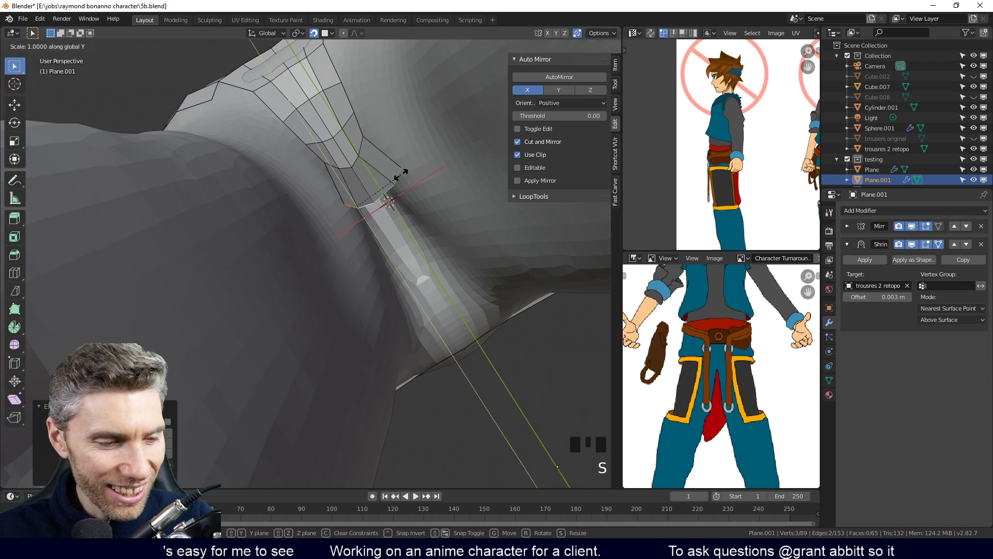
click(402, 183)
Flatten the preceding edge row of the crotch strip by scaling it to 0 along Y
middle_drag(402, 195, 368, 184)
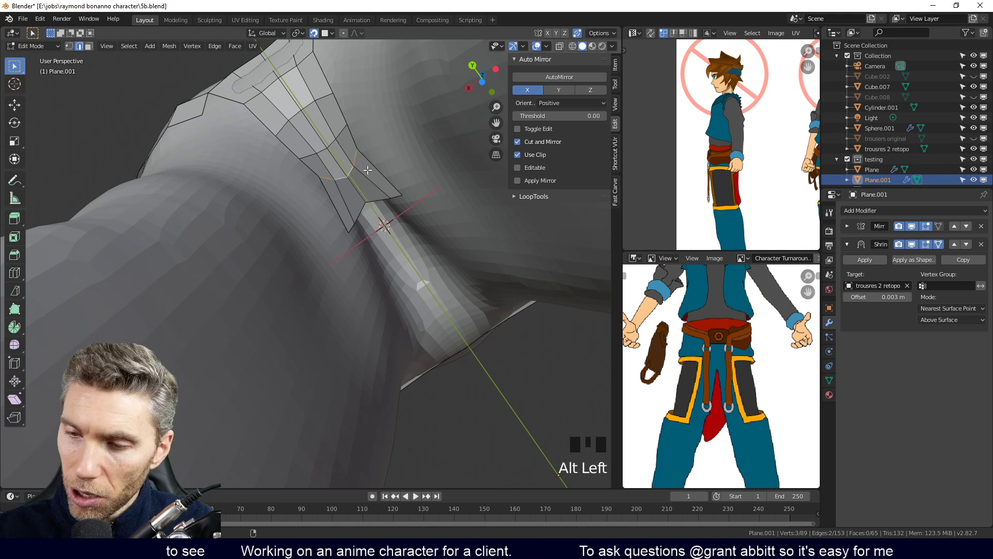
key(s)
key(y)
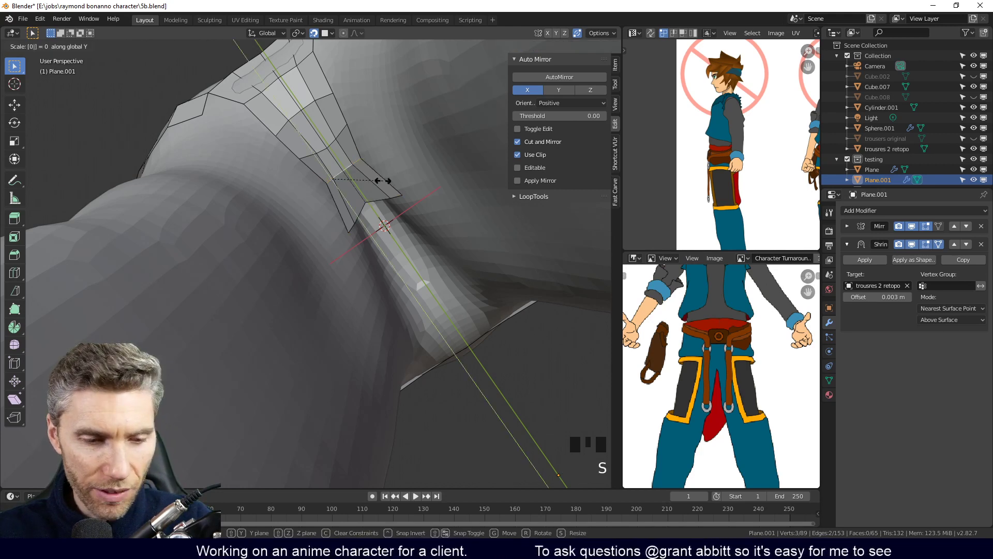
click(383, 181)
middle_drag(383, 180, 274, 253)
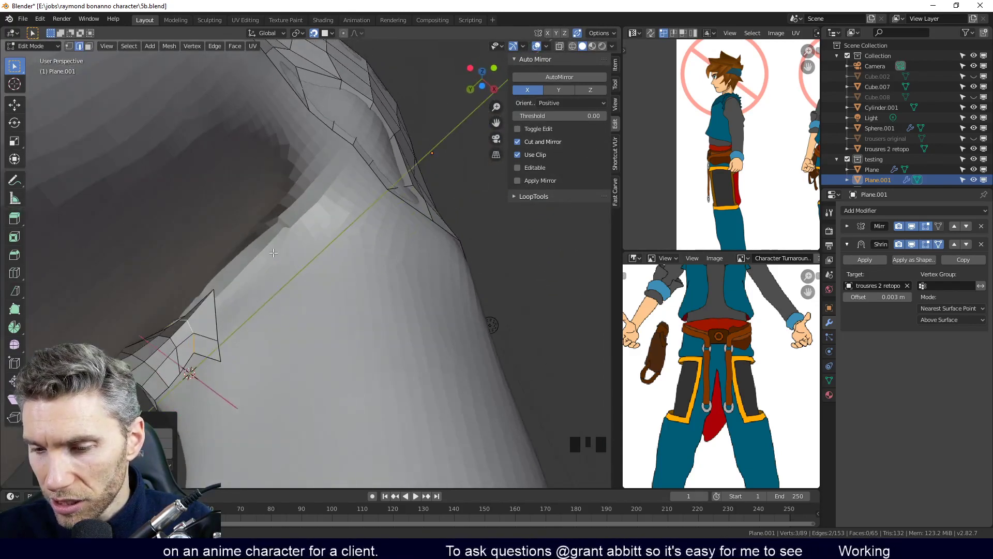
In vertex mode, pull in the outer vertices at the free end of the crotch strip
key(1)
key(g)
click(221, 319)
click(223, 358)
key(g)
click(225, 338)
middle_drag(239, 324, 218, 402)
middle_drag(295, 374, 339, 316)
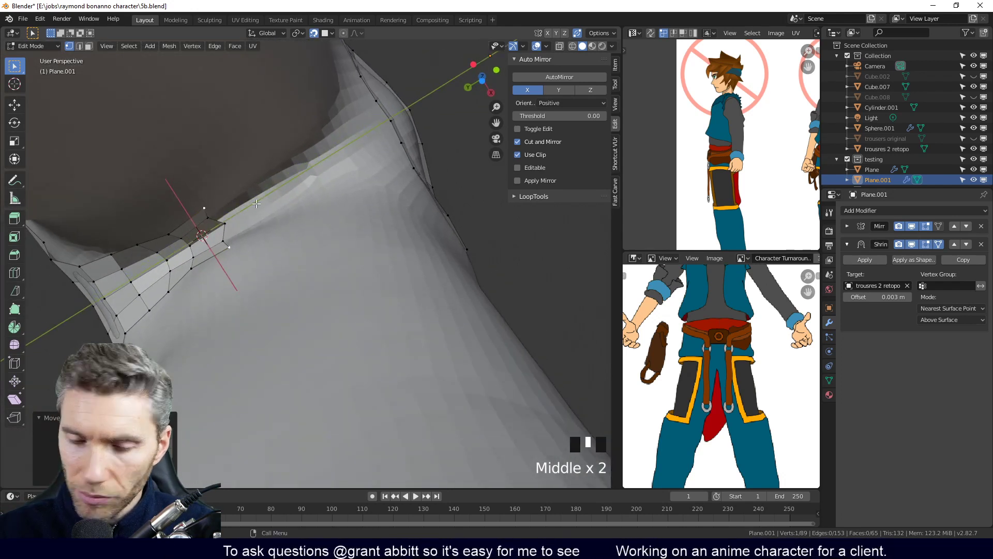
Extrude the strip's end edge beside the centre line four times up towards the opposite lower edge of the hips
key(2)
middle_drag(233, 215, 217, 226)
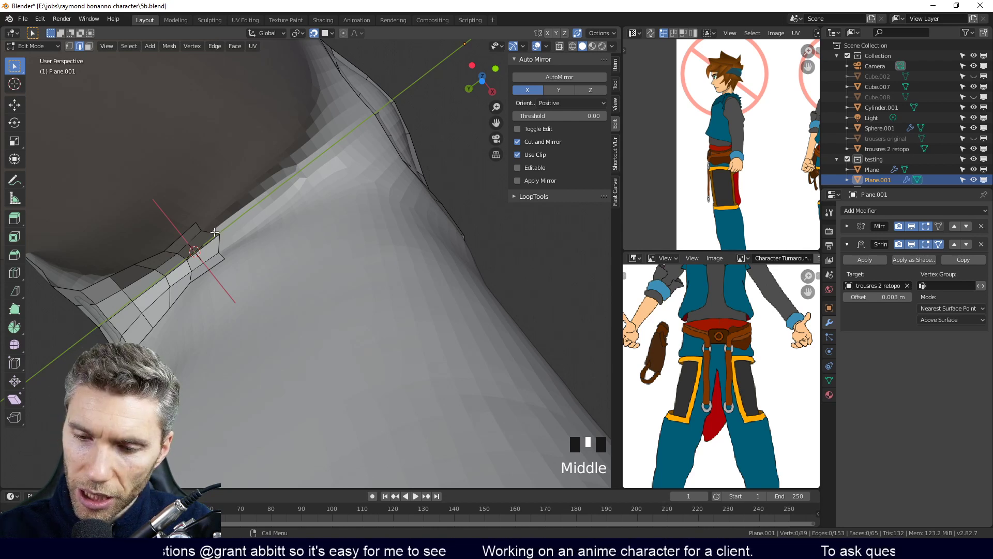
middle_drag(227, 230, 259, 274)
key(e)
click(226, 252)
key(e)
click(243, 294)
key(e)
click(260, 285)
key(e)
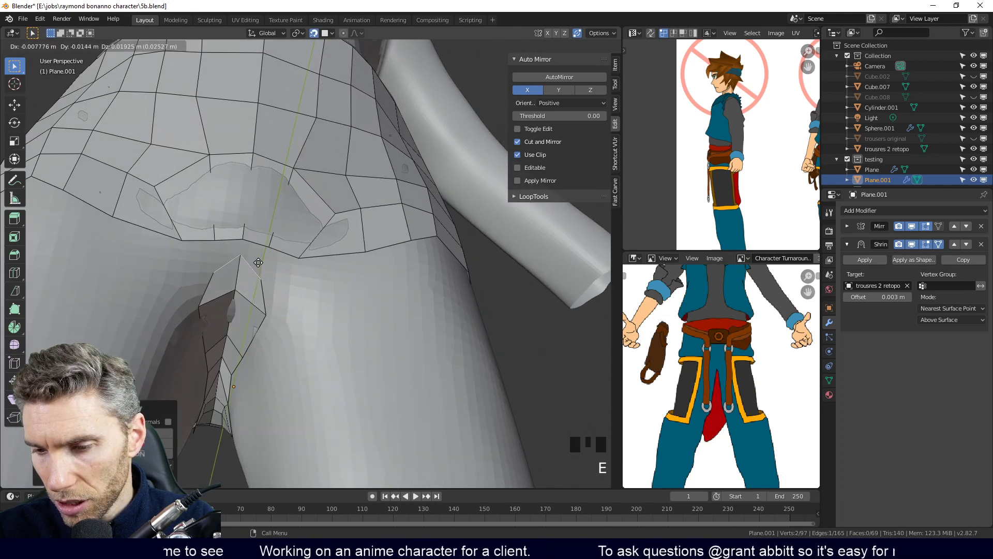
click(259, 265)
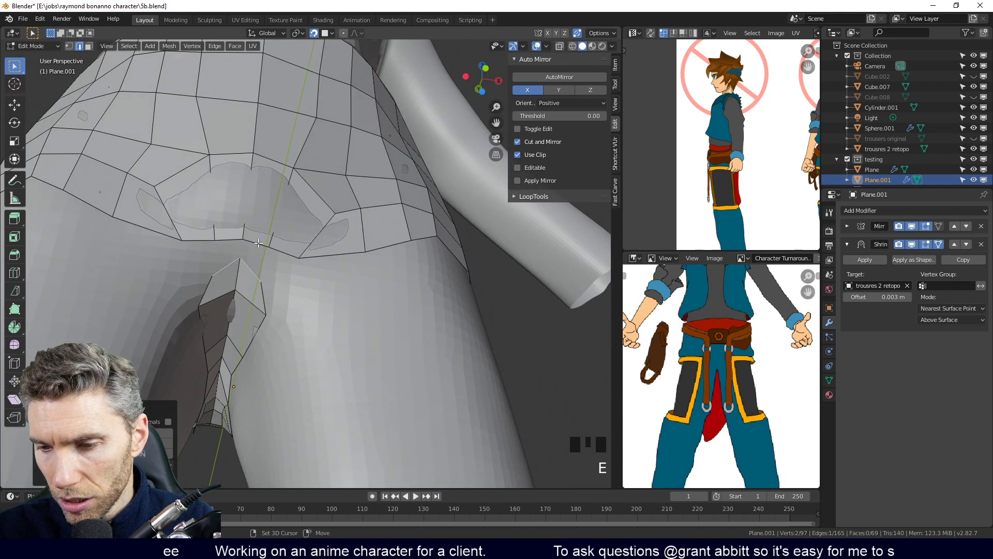
Fill the gap between the crotch strip's end and the lower hip edge with two faces
middle_drag(275, 260, 293, 250)
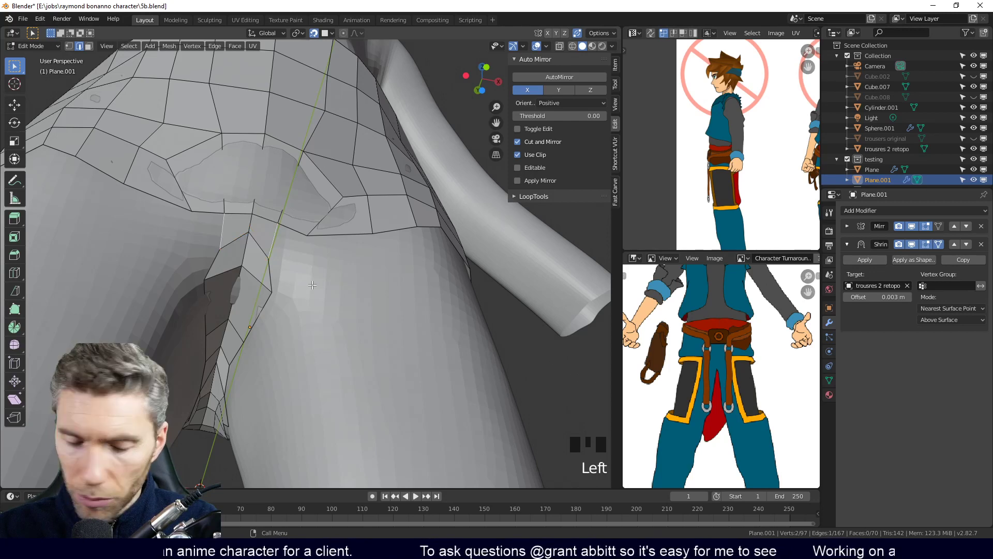
middle_drag(329, 295, 472, 271)
middle_drag(215, 384, 263, 283)
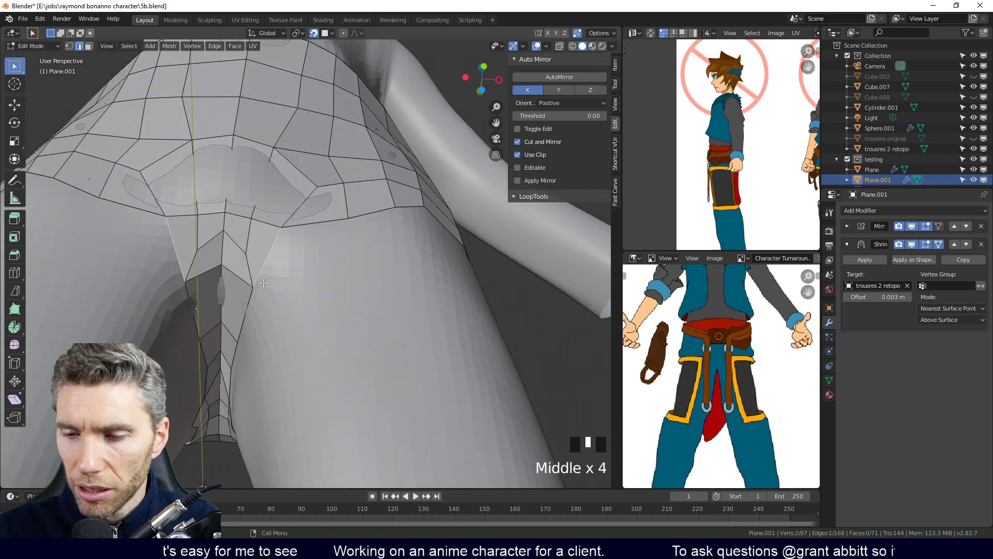
Delete the triangular face between the crotch strip's outer edge and the front lower hip edge
key(3)
click(268, 251)
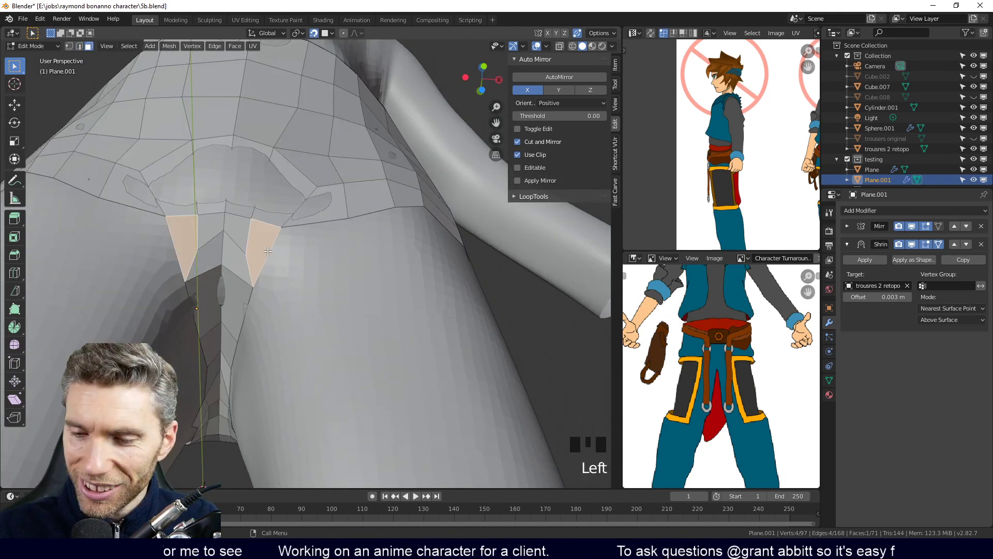
key(x)
key(Delete)
Move the outer vertex of the crotch strip just below the front hip edge slightly outward
middle_drag(252, 277, 274, 289)
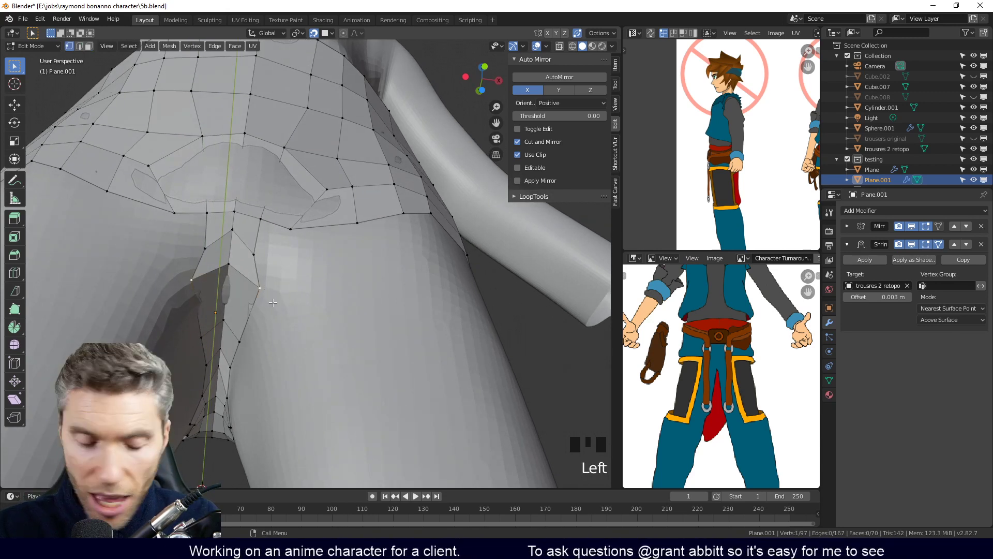
key(g)
click(266, 291)
middle_drag(266, 291, 286, 284)
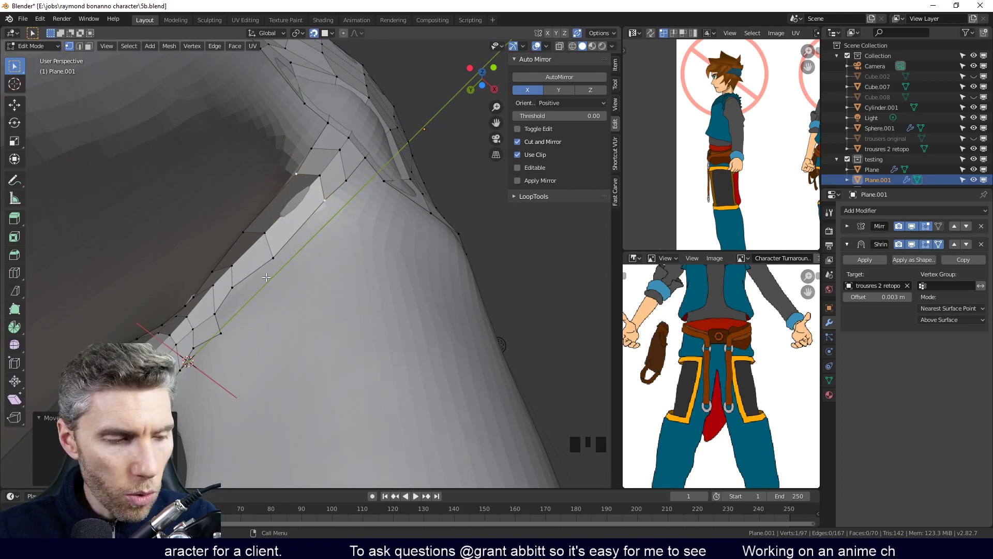
Extrude the crotch strip's outer edges outward onto the inner thigh as a new row of faces
key(2)
click(278, 253)
middle_drag(296, 233, 328, 254)
shift+click(334, 206)
key(e)
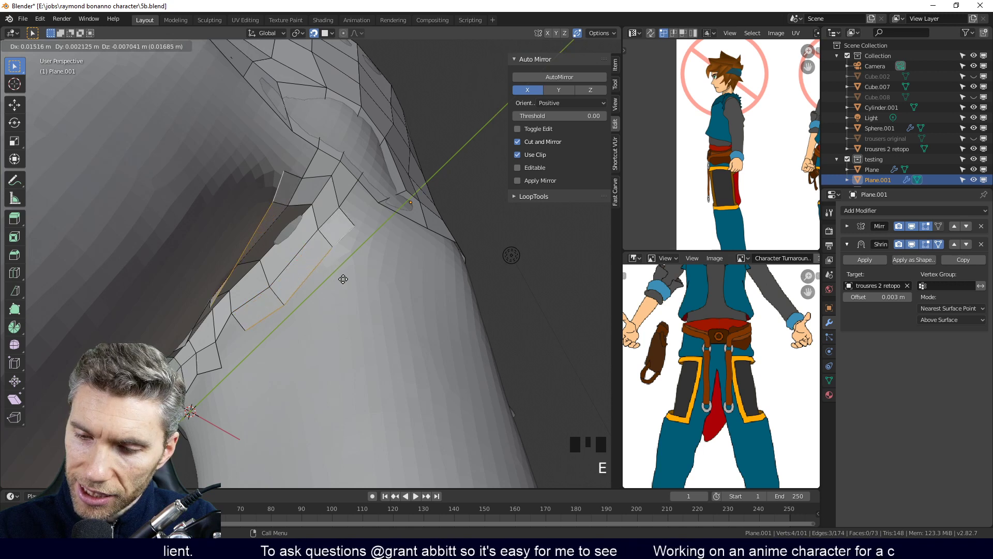
click(345, 283)
Fill the gap between the extruded inner-thigh row and the front lower hip edge with two faces
middle_drag(357, 276, 283, 322)
click(328, 230)
key(f)
key(f)
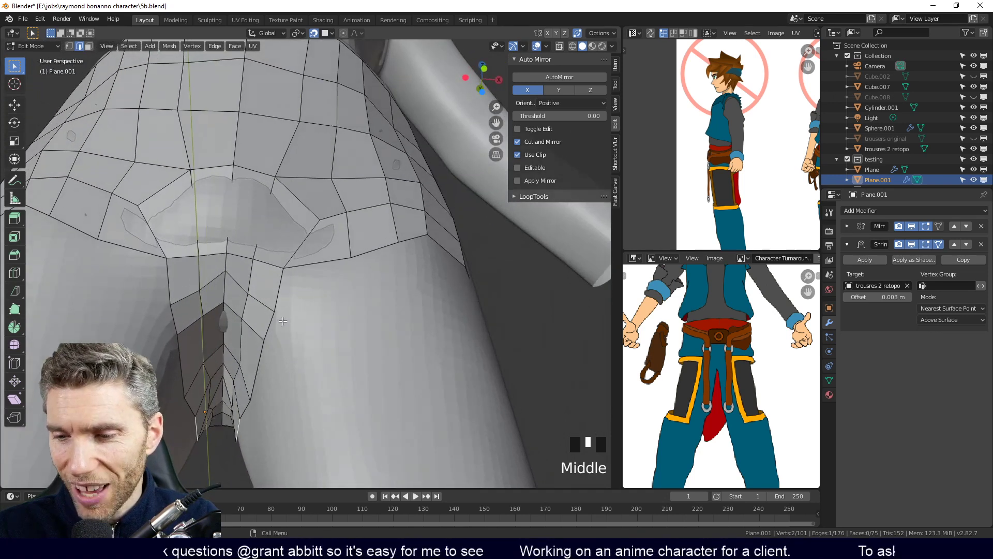
In vertex mode, reposition the front lower hip corner vertex and the outer inner-thigh vertices below it to even out the faces
key(1)
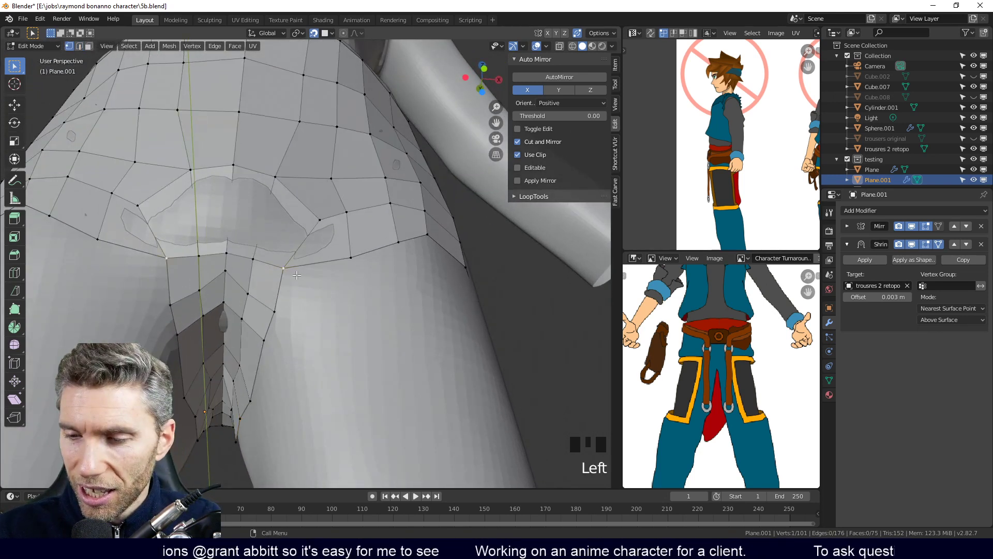
key(g)
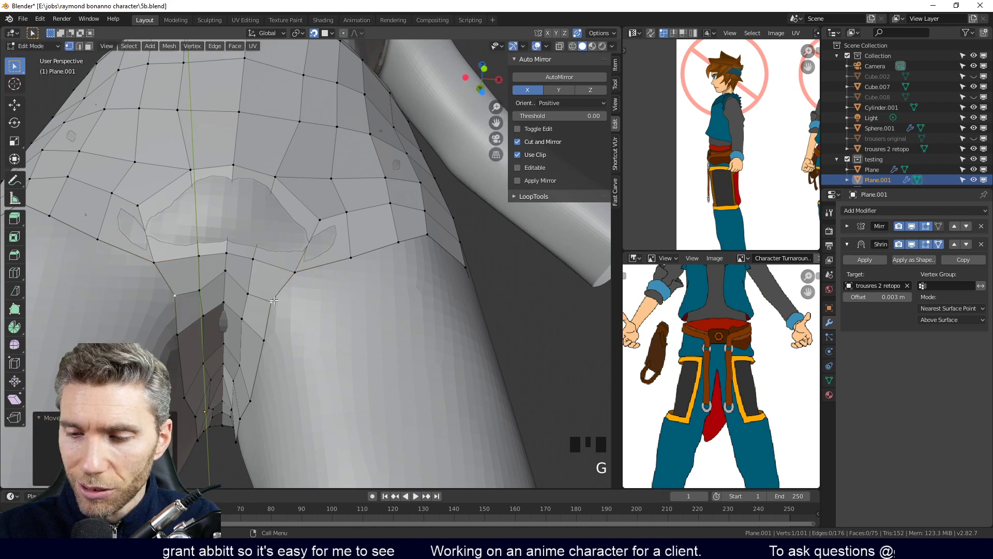
click(262, 331)
middle_drag(262, 328, 334, 299)
key(g)
click(269, 277)
click(263, 235)
key(g)
click(267, 214)
click(244, 222)
key(g)
click(242, 223)
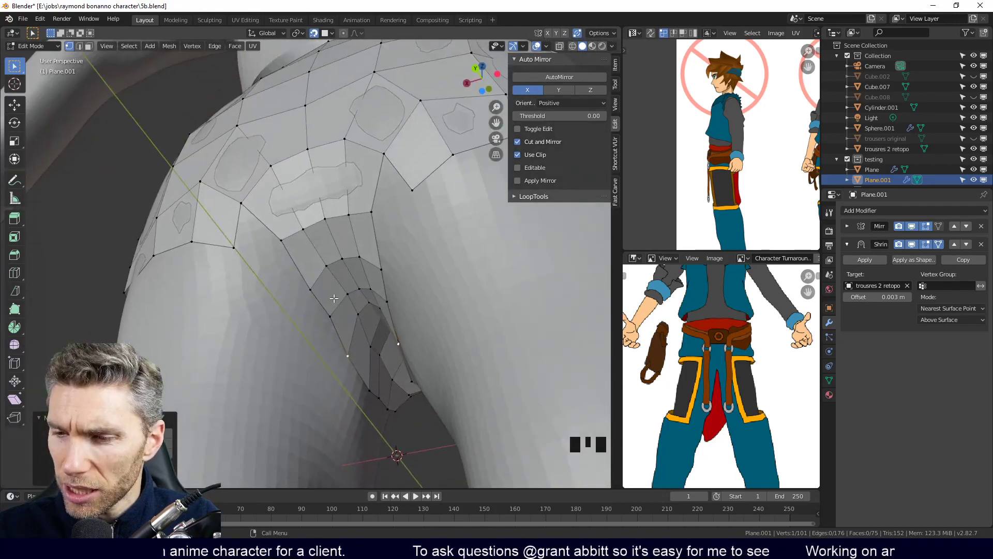
Fill the gap between the inner-thigh row and the rear lower hip edge with a face
middle_drag(285, 241, 326, 280)
drag(306, 280, 311, 286)
mouse_move(321, 279)
middle_down()
mouse_move(343, 283)
mouse_move(295, 280)
mouse_move(316, 263)
middle_up()
key(2)
key(f)
middle_drag(405, 383, 456, 302)
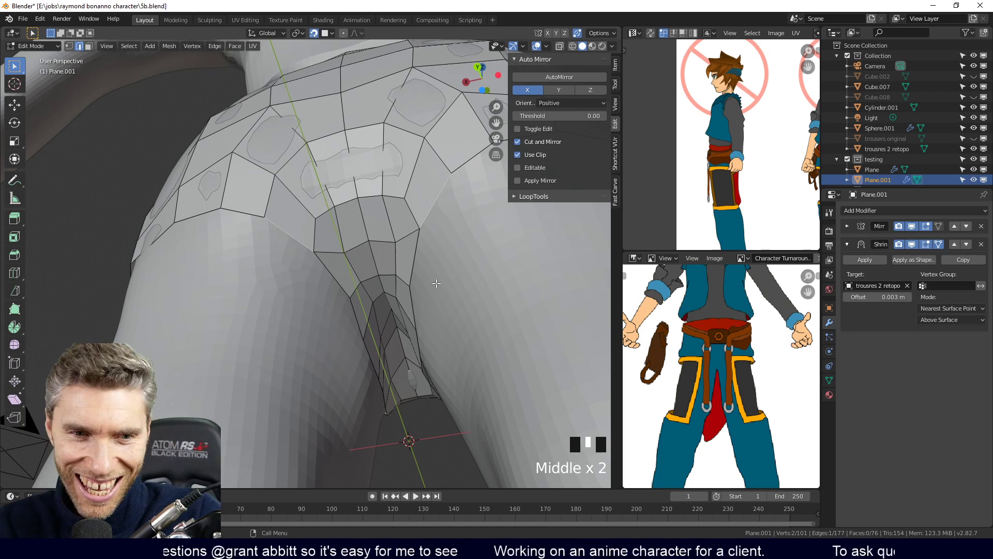
Try adding a vertical loop cut on the back of the hips and shifting the neighbouring edge loop sideways
middle_drag(435, 295, 368, 296)
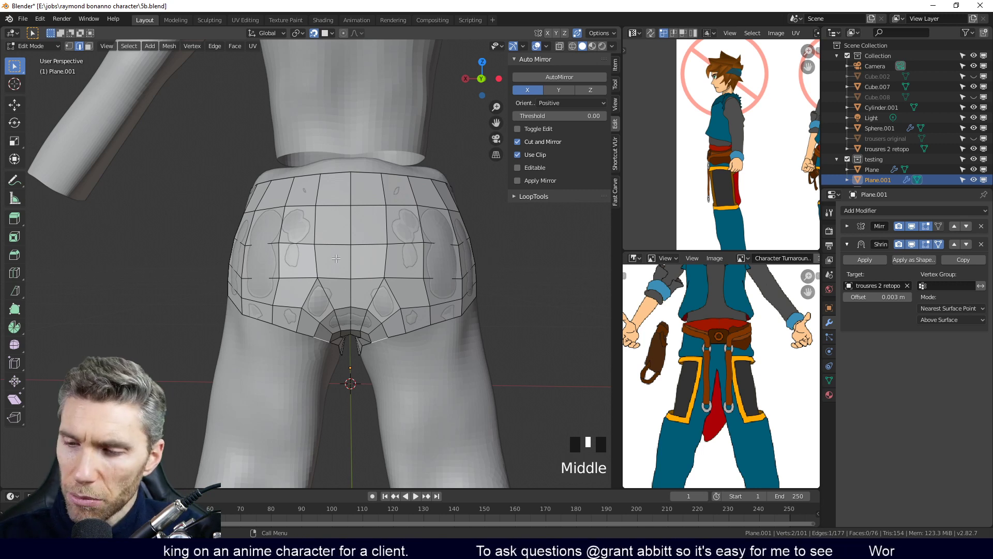
middle_drag(431, 324, 372, 176)
middle_drag(358, 298, 408, 287)
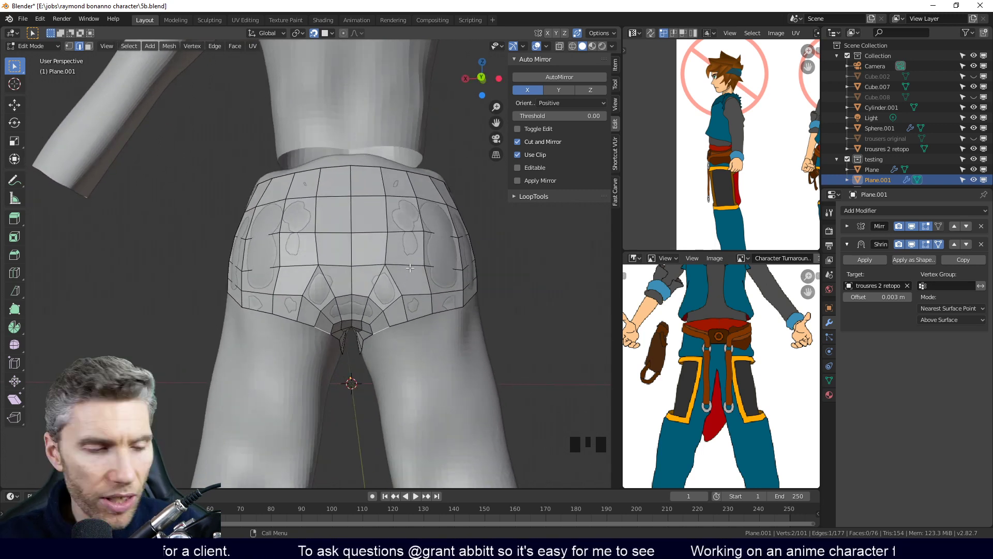
click(303, 263)
right_click(304, 263)
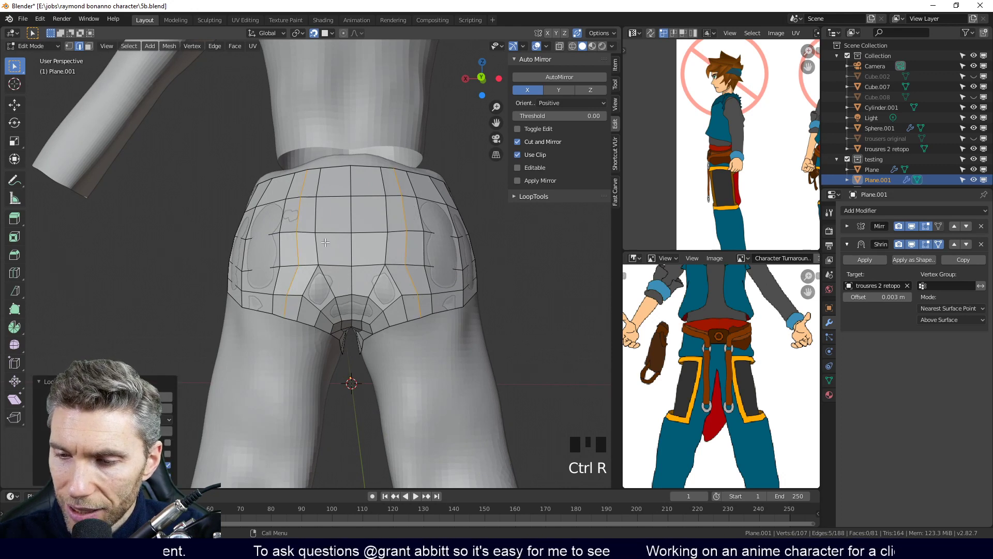
middle_drag(316, 219, 320, 223)
alt+click(323, 224)
key(g)
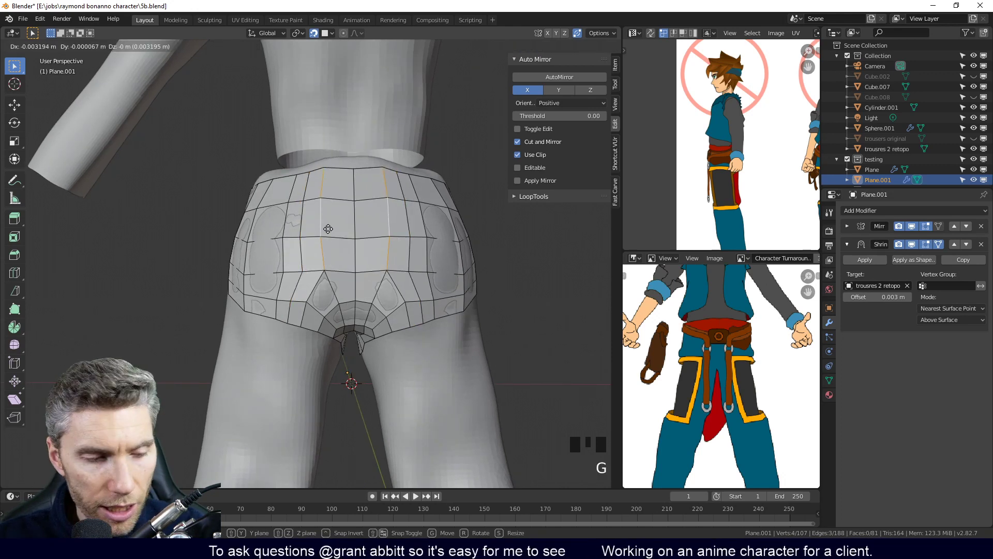
click(337, 228)
key(g)
Undo the edge loop shift and the loop cut on the back of the hips
key(ctrl+z)
key(ctrl+z)
key(ctrl+z)
key(ctrl+z)
key(ctrl+z)
key(ctrl+z)
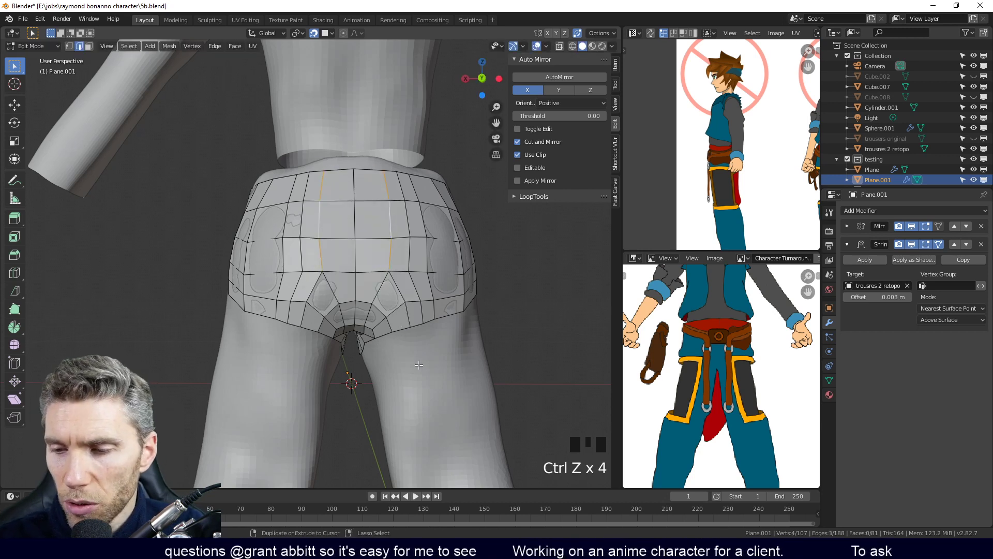
key(ctrl+z)
Place the 3D cursor on the front of the trouser leg just above the knee
middle_drag(383, 381, 386, 410)
mouse_move(455, 362)
middle_down()
mouse_move(461, 342)
mouse_move(451, 359)
mouse_move(512, 359)
mouse_move(509, 371)
mouse_move(470, 338)
mouse_move(471, 309)
mouse_move(526, 315)
mouse_move(450, 347)
mouse_move(468, 340)
mouse_move(450, 399)
mouse_move(461, 420)
mouse_move(458, 409)
middle_up()
middle_drag(397, 325, 388, 301)
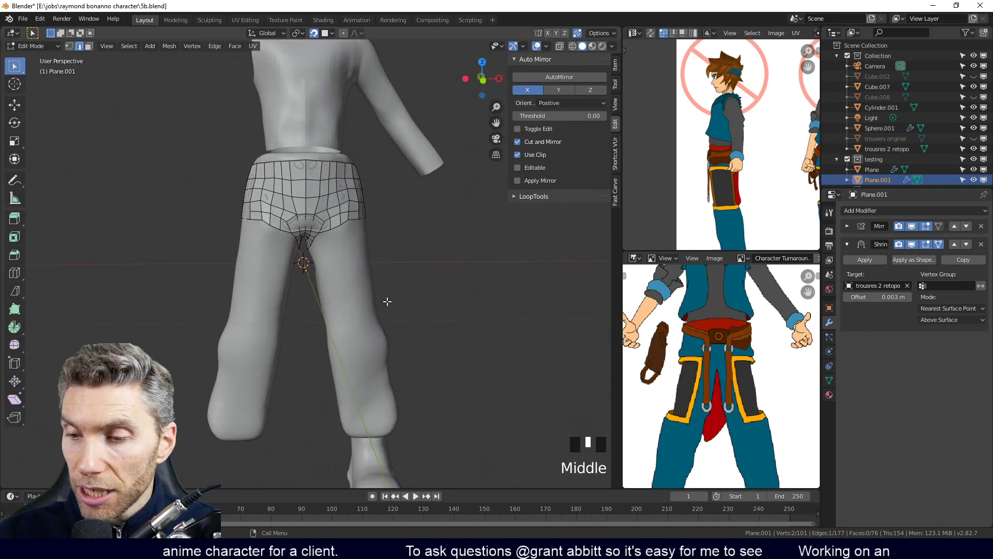
middle_drag(413, 409, 408, 162)
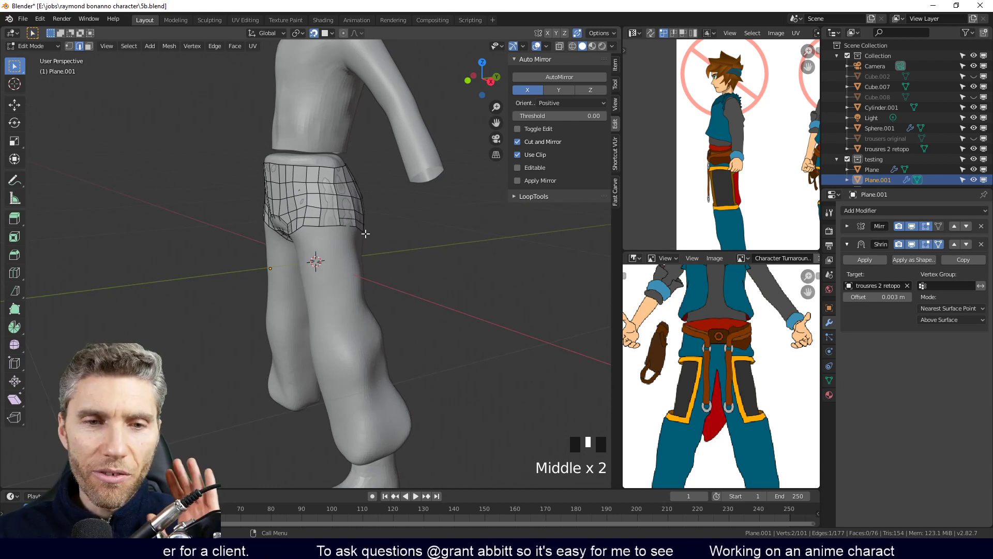
middle_drag(367, 247, 286, 310)
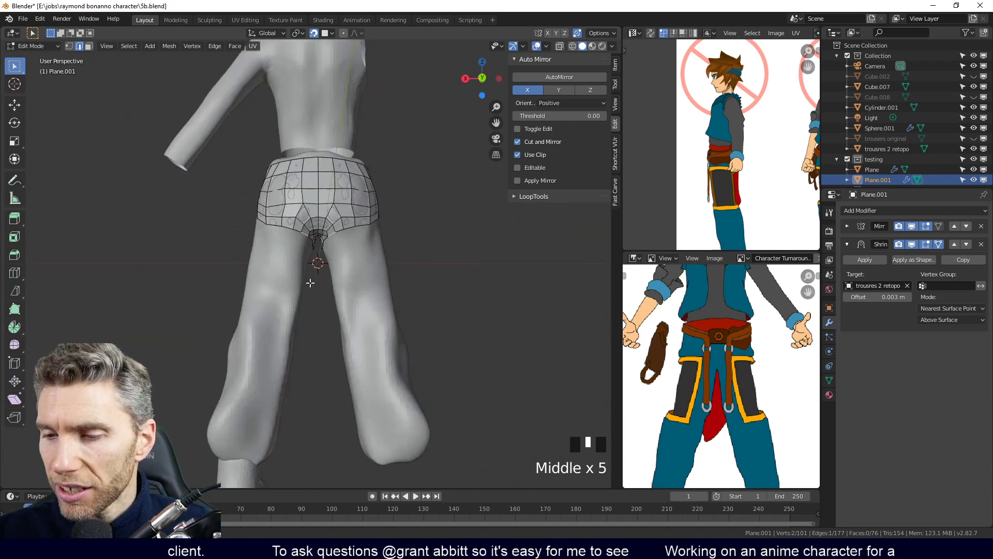
middle_drag(383, 207, 346, 233)
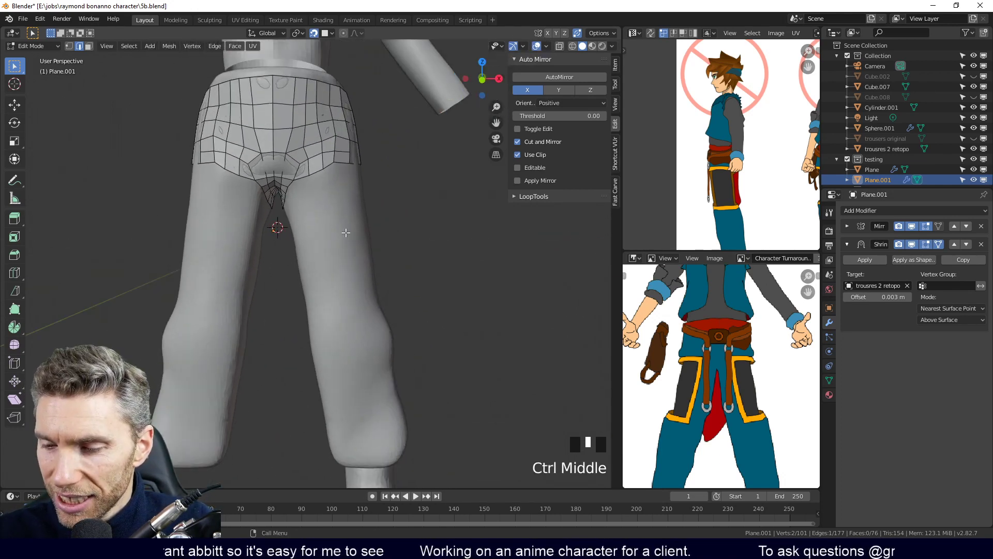
shift+right_click(346, 301)
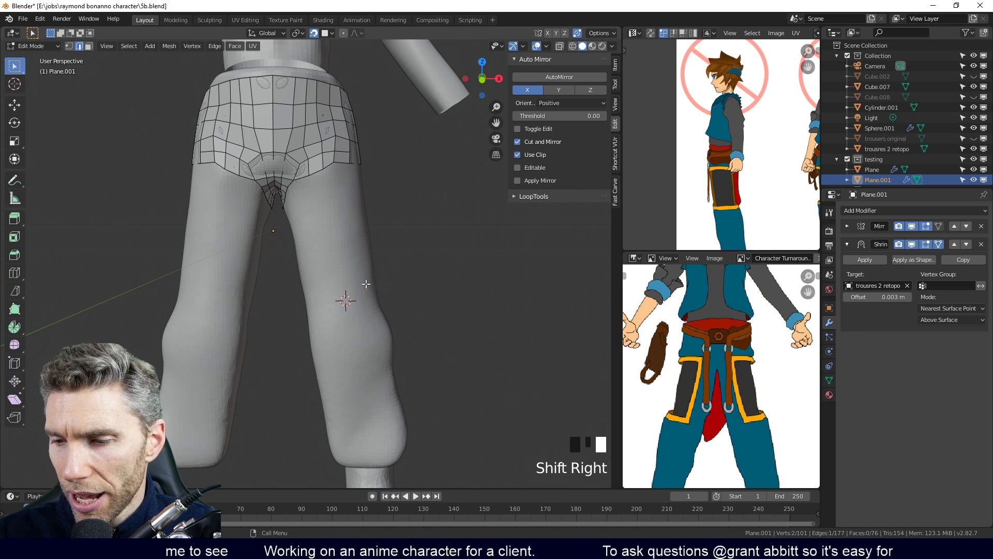
Try adding a mesh cylinder at the 3D cursor in Object Mode, and undo it
key(Tab)
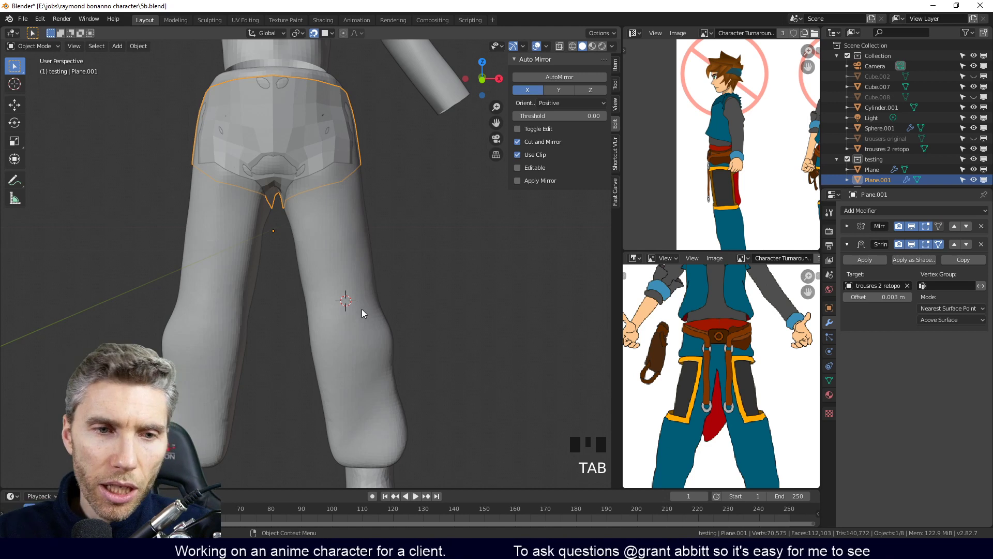
key(shift+a)
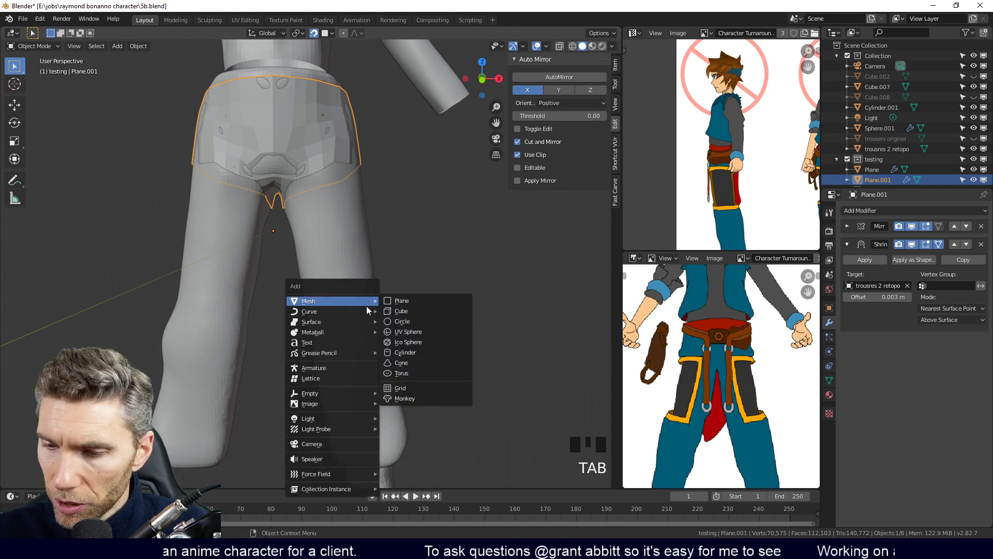
click(417, 352)
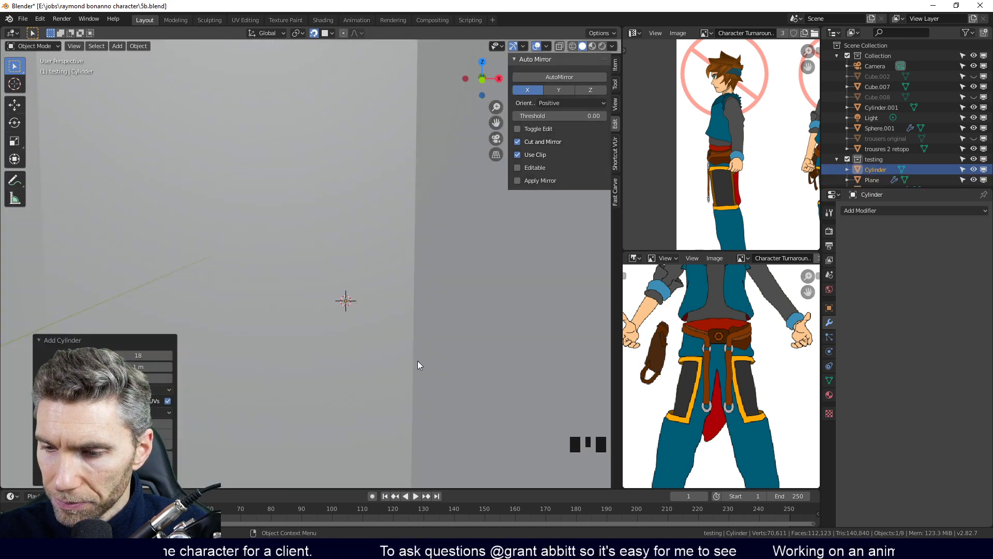
key(ctrl+z)
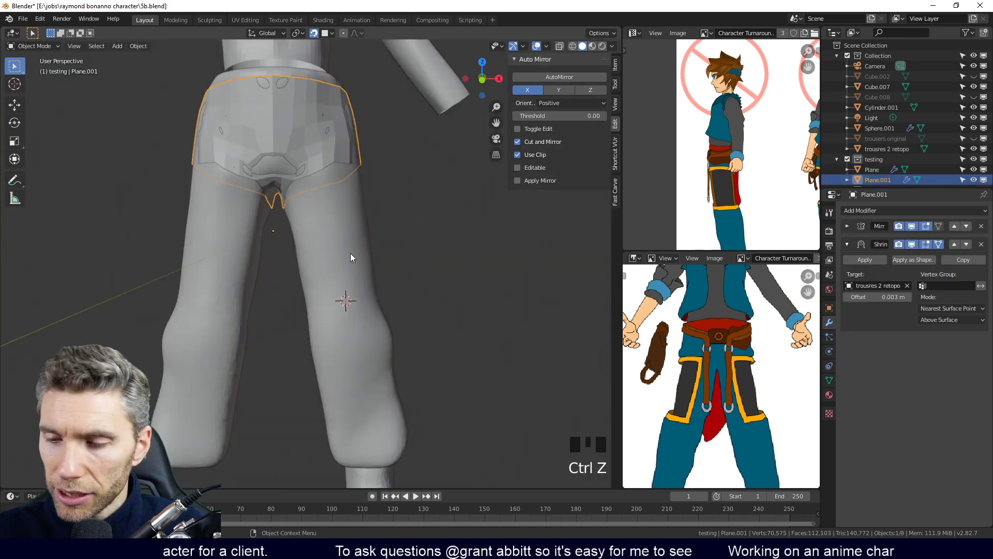
In Edit Mode, select the boundary edge loop around the hip mesh's leg opening
middle_drag(311, 166, 350, 227)
key(Tab)
alt+click(329, 230)
middle_drag(338, 301, 345, 267)
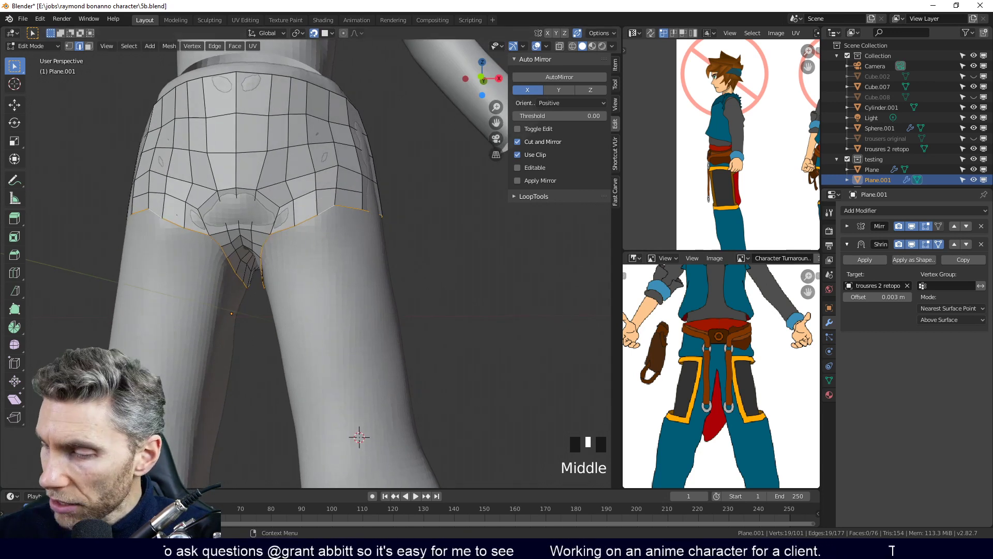
Examine the leg opening's boundary loop and the trouser legs below it from the front and back
middle_drag(409, 274, 440, 293)
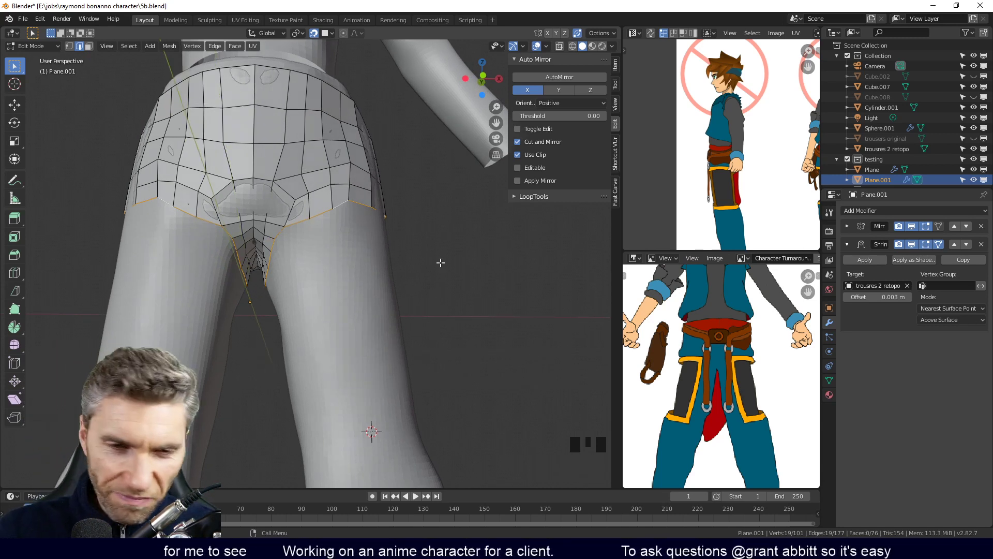
ctrl+middle_drag(444, 307, 431, 360)
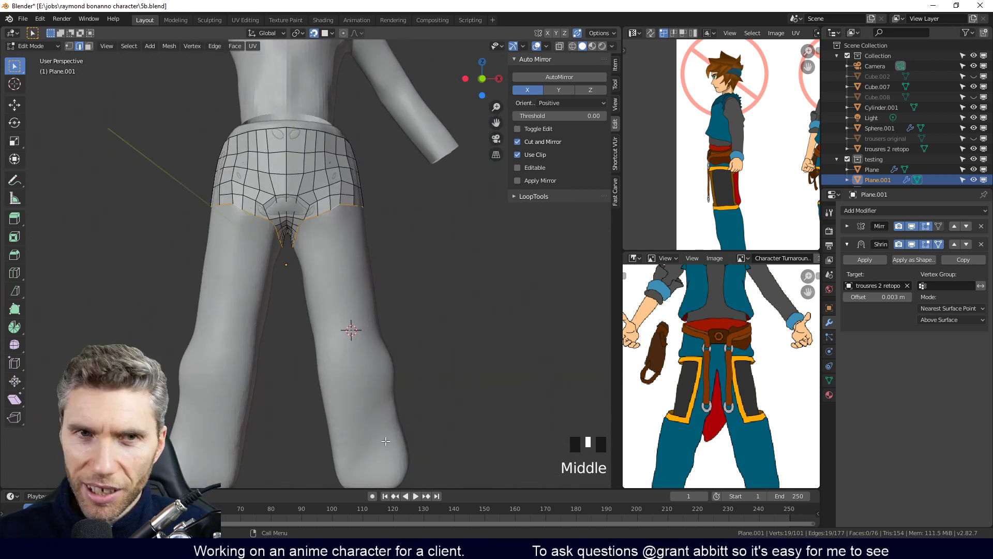
mouse_move(439, 321)
shift+middle_down()
mouse_move(437, 305)
mouse_move(432, 322)
shift+middle_up()
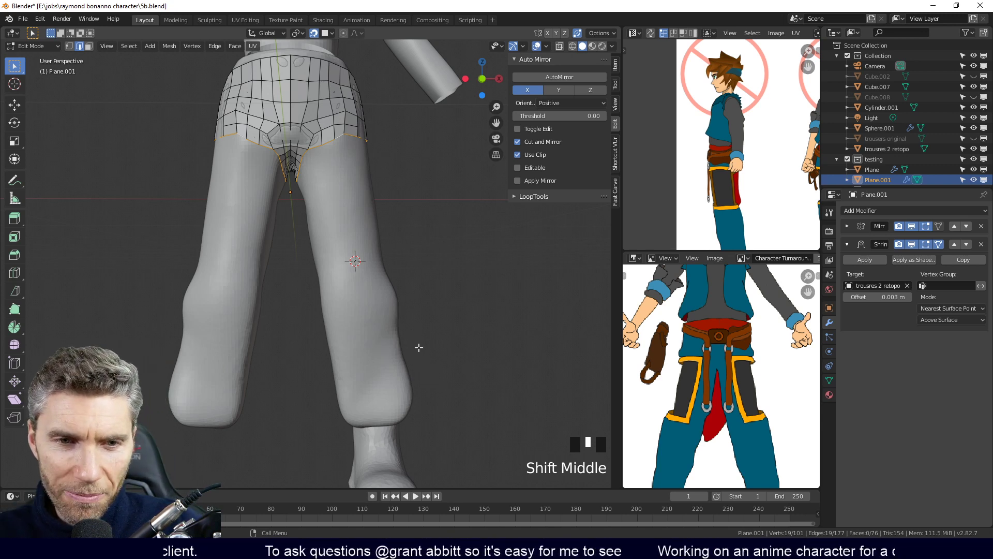
middle_drag(422, 356, 362, 261)
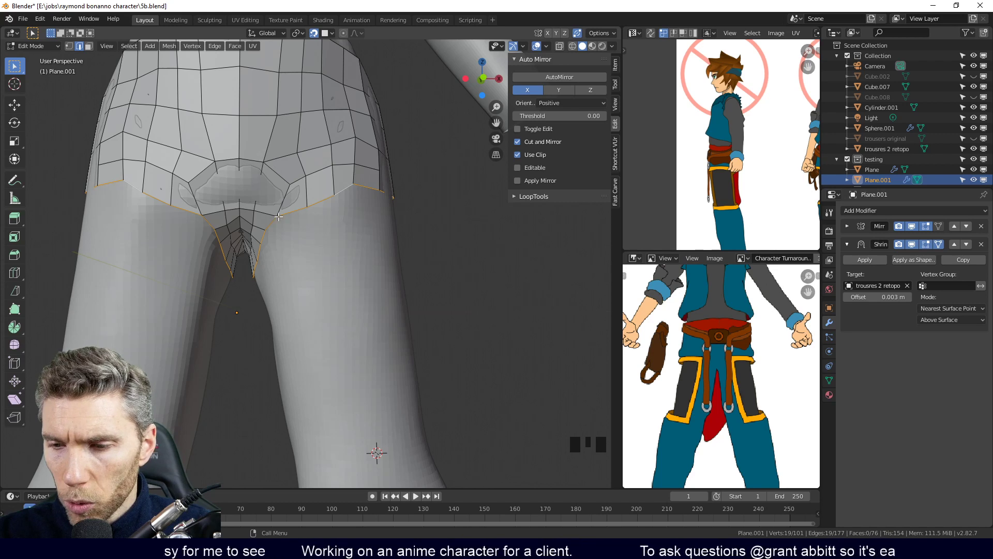
middle_drag(293, 185, 319, 316)
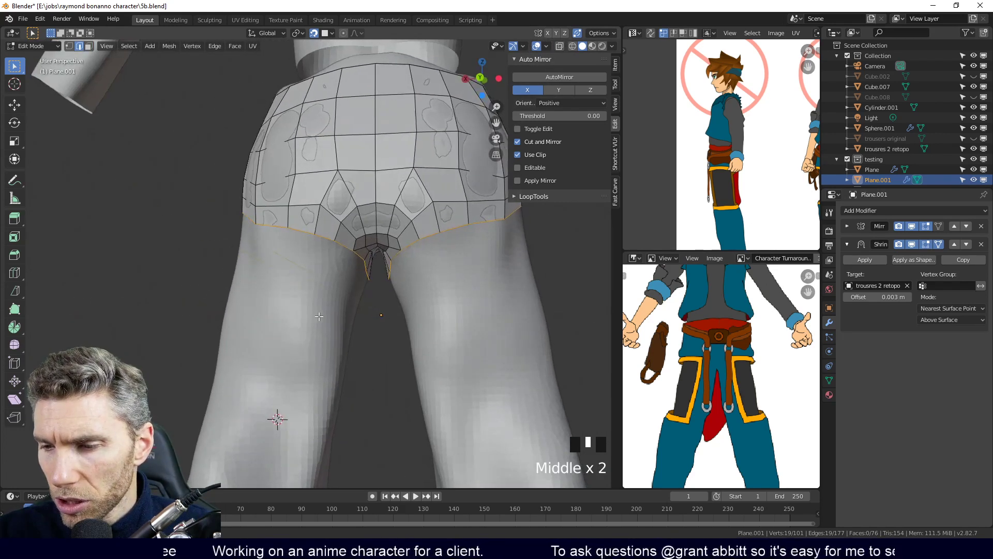
middle_drag(346, 216, 343, 270)
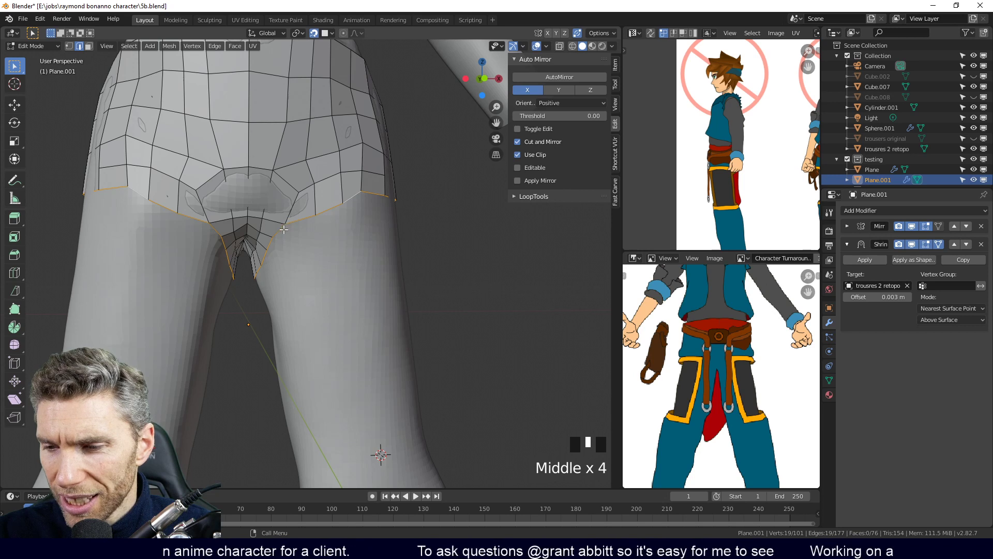
middle_drag(348, 300, 264, 370)
middle_drag(329, 315, 373, 245)
key(ctrl+r)
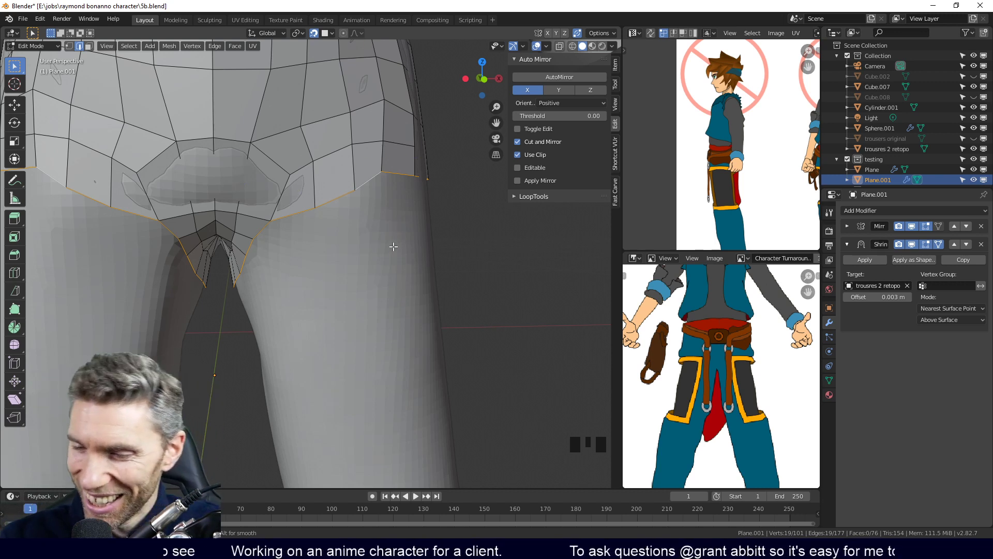
middle_drag(419, 275, 416, 295)
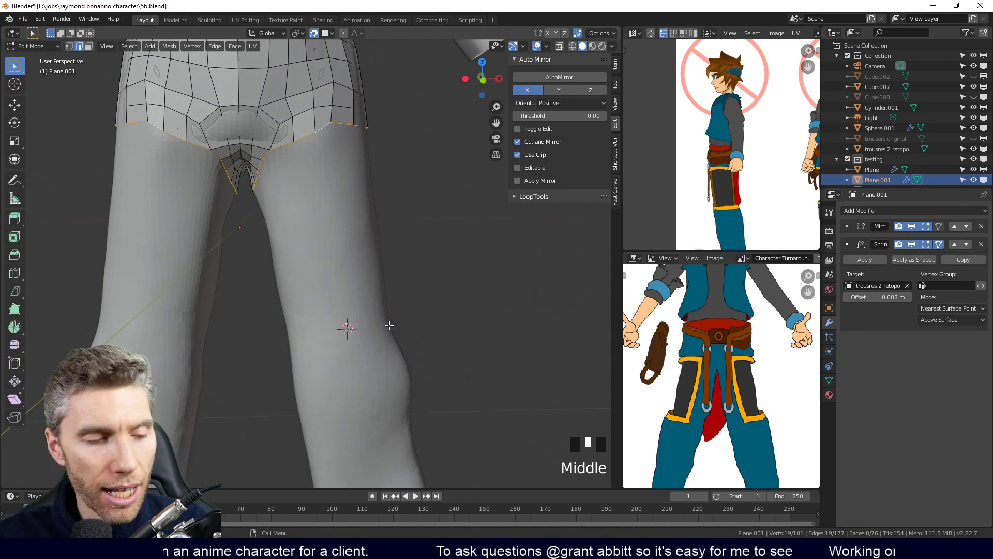
Return to Object Mode and add a mesh cylinder at the 3D cursor on the leg
key(Tab)
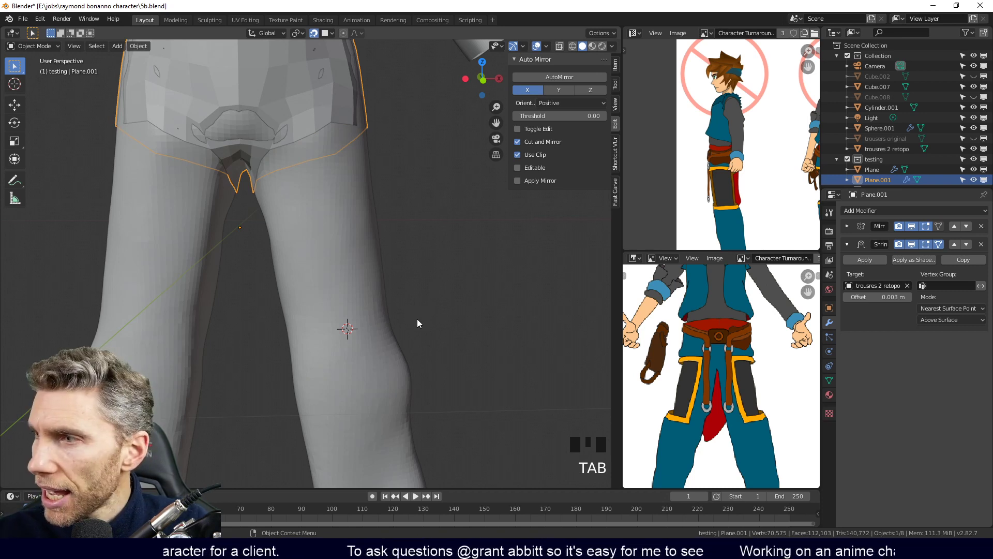
key(shift+a)
mouse_move(429, 317)
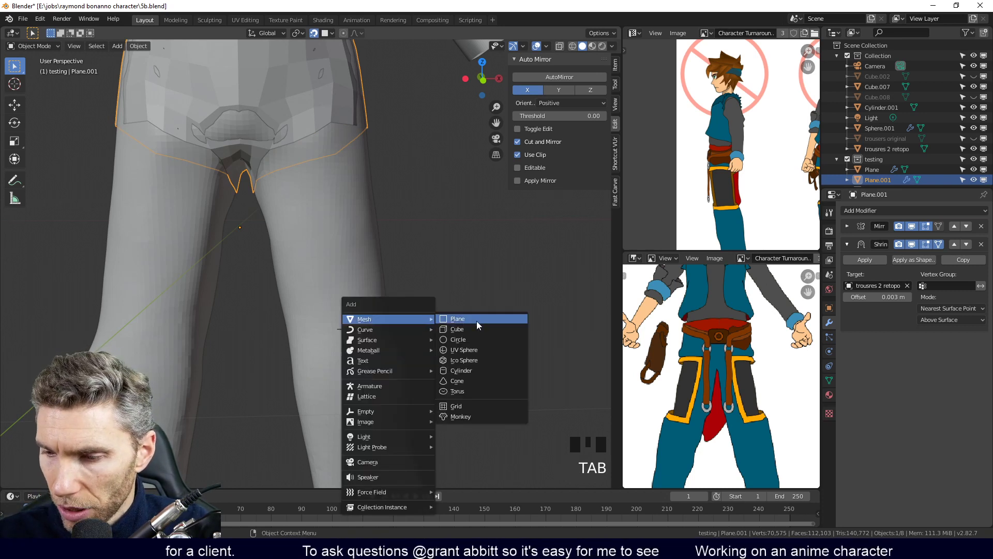
click(475, 371)
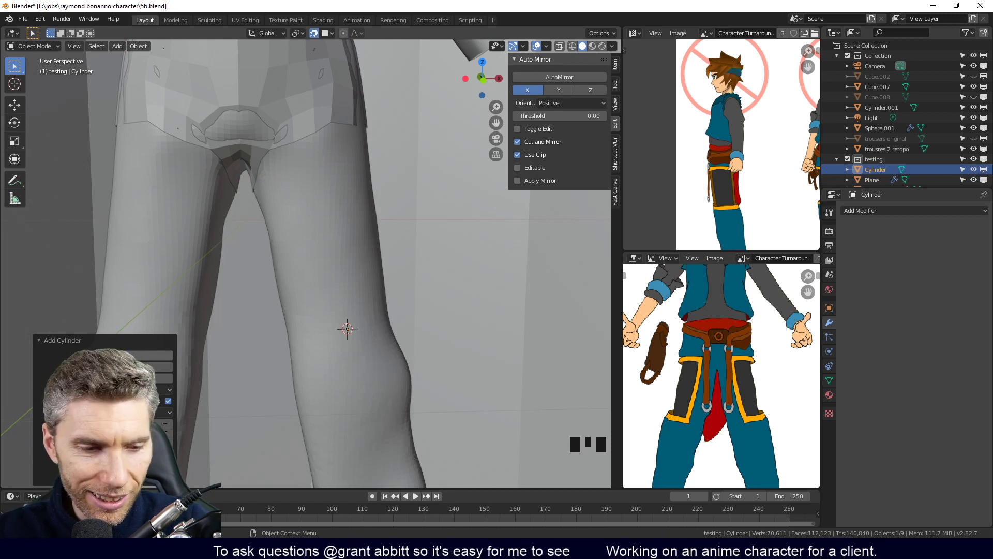
Set the new cylinder to 19 vertices and scale it down to slightly wider than the trouser leg
click(165, 427)
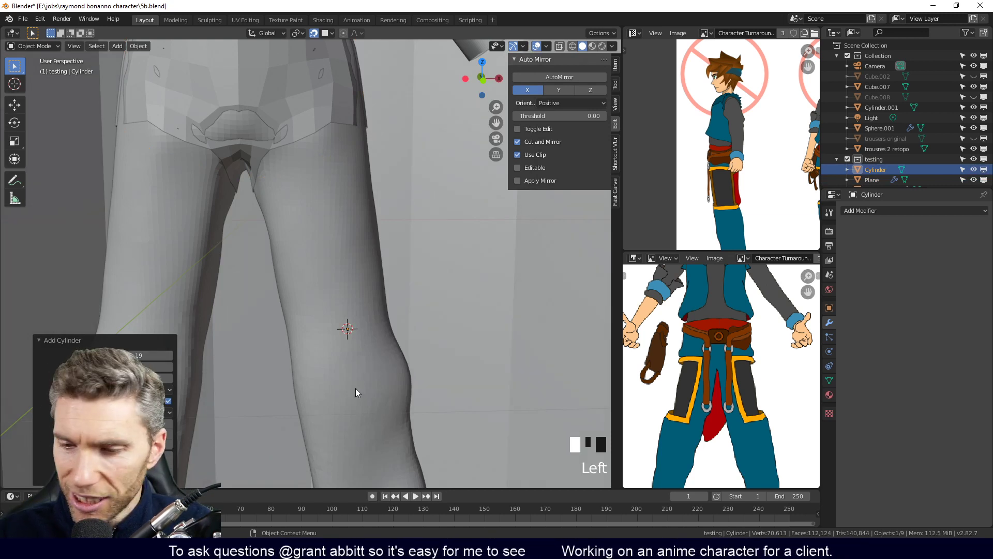
key(s)
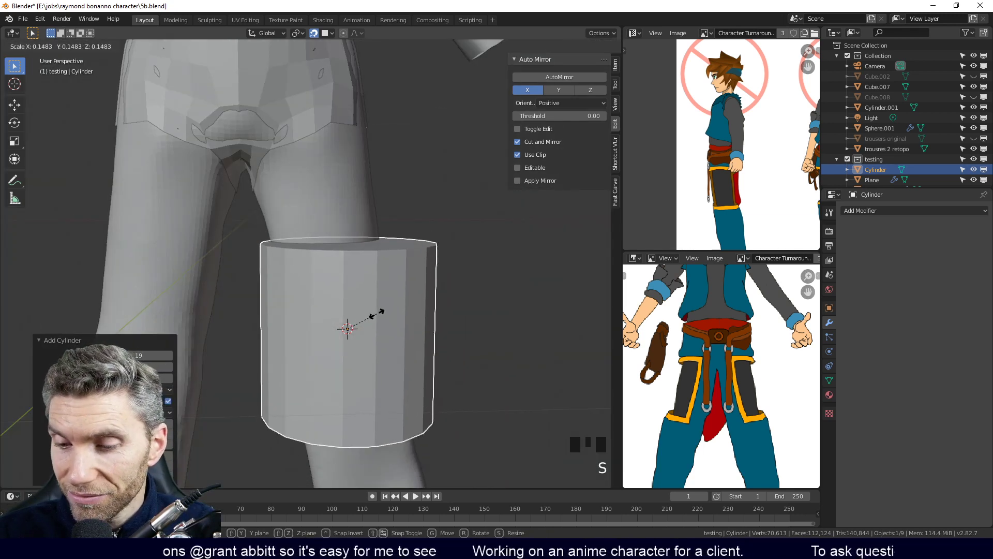
click(383, 313)
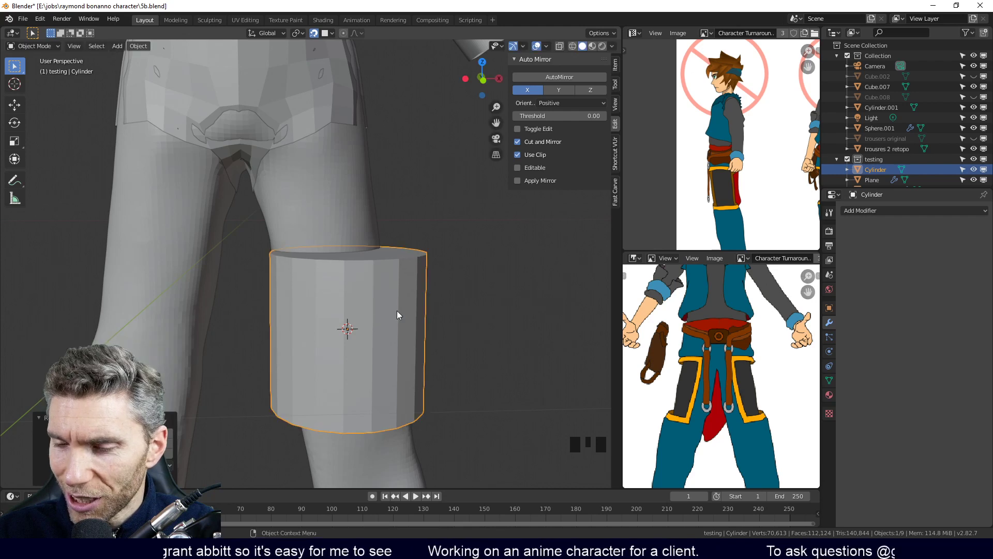
In front view, rotate the cylinder to follow the slant of the leg
middle_drag(396, 311, 437, 286)
key(KP_1)
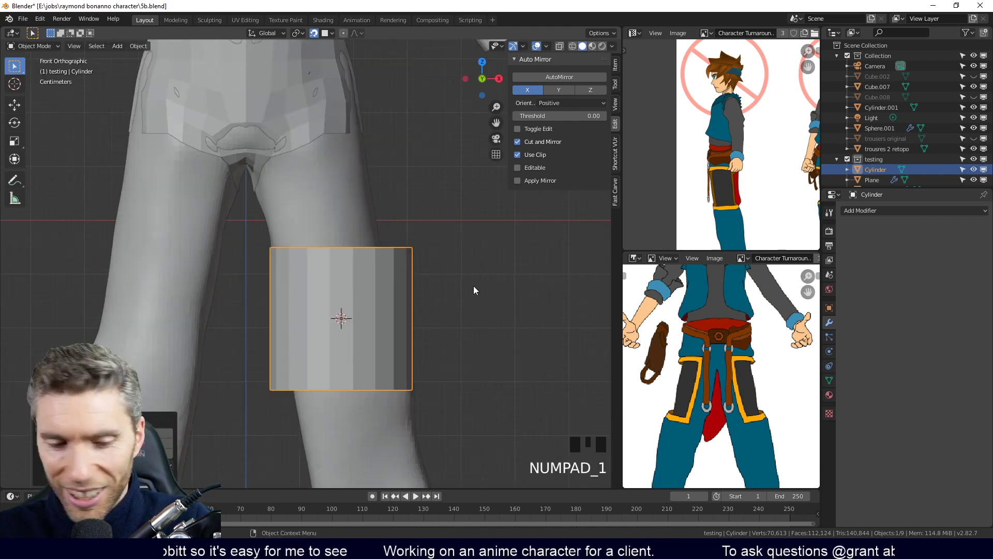
key(r)
click(476, 269)
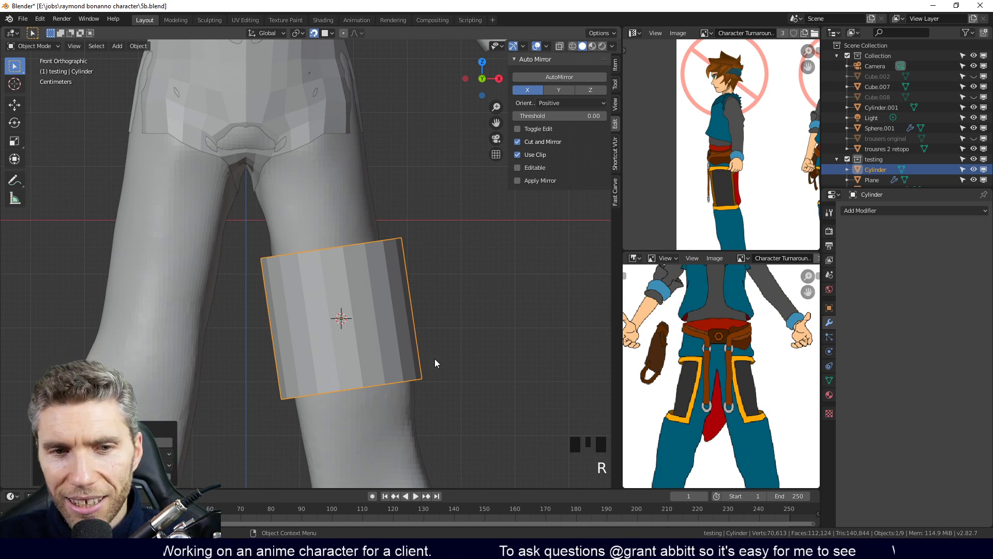
In side view, move the cylinder back over the leg and raise it to the thigh
middle_drag(435, 363, 321, 362)
key(KP_3)
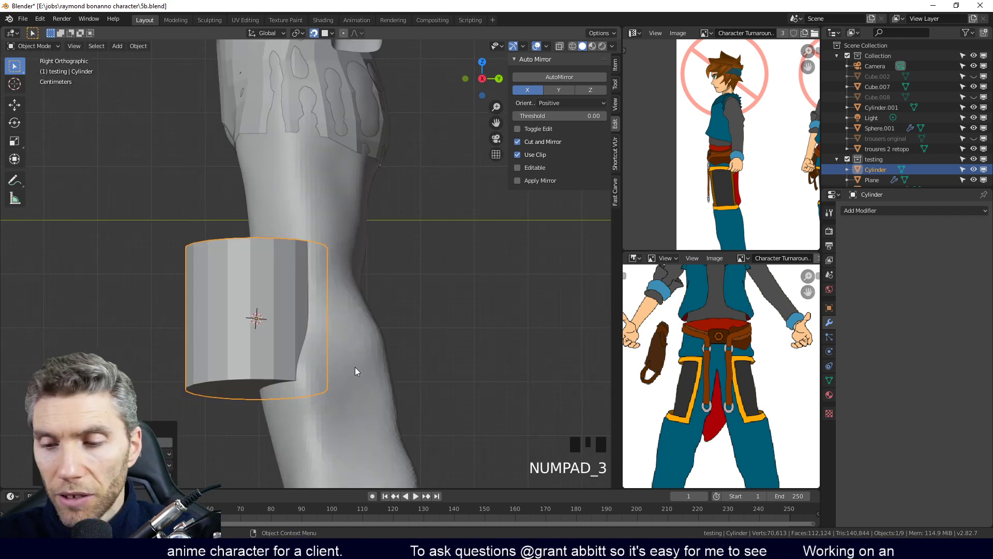
key(g)
click(354, 299)
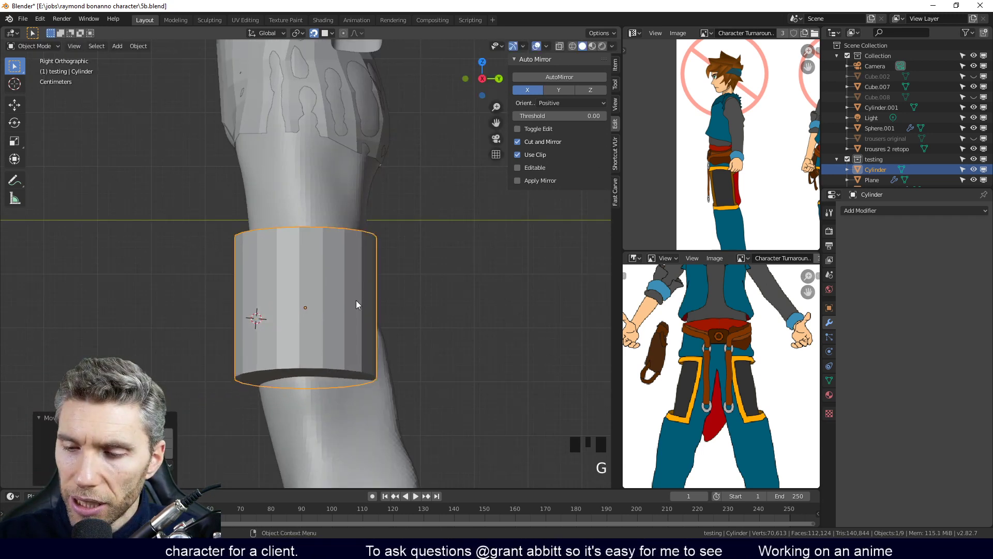
key(g)
click(366, 237)
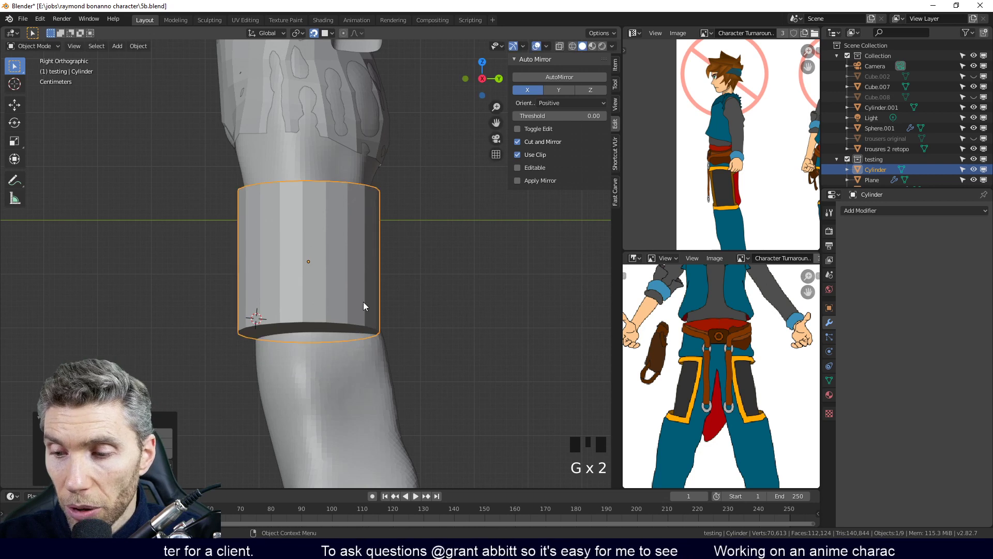
In front view, centre the cylinder on the thigh and scale it down to fit closely around the leg
middle_drag(363, 302, 445, 300)
key(KP_1)
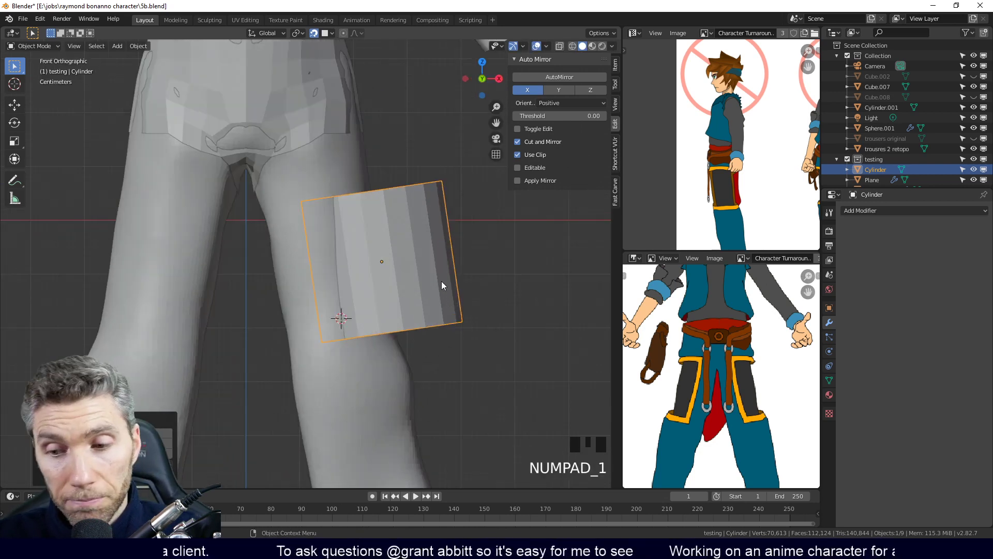
key(g)
click(390, 281)
key(s)
click(426, 255)
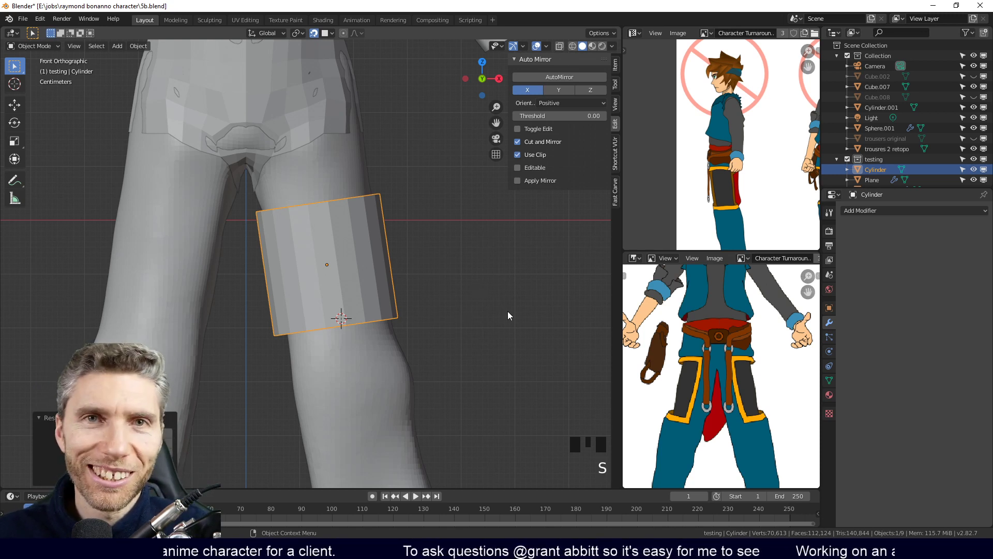
Select the hip mesh and enter Edit Mode near the outer side of the leg opening
shift+middle_drag(469, 318, 457, 290)
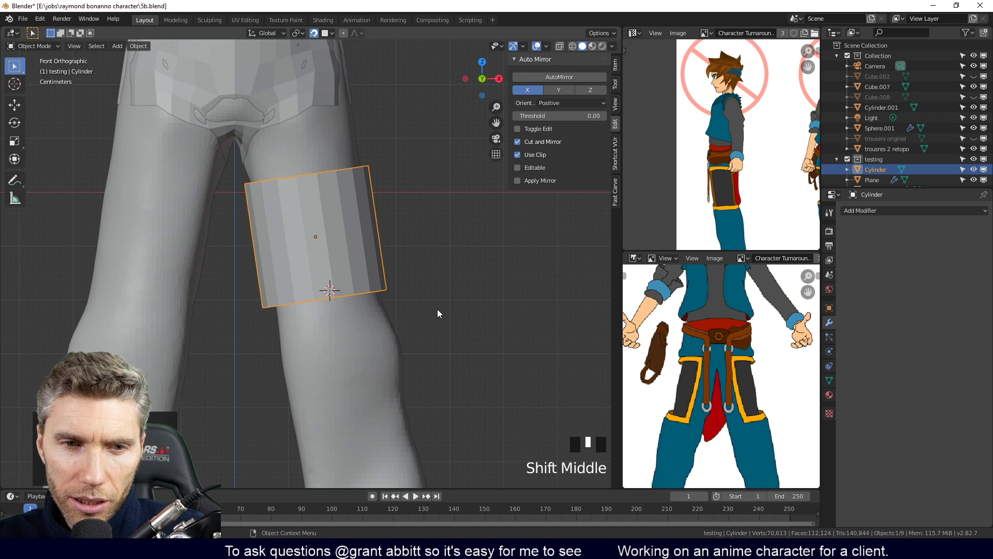
middle_drag(440, 300, 394, 317)
key(Tab)
key(Tab)
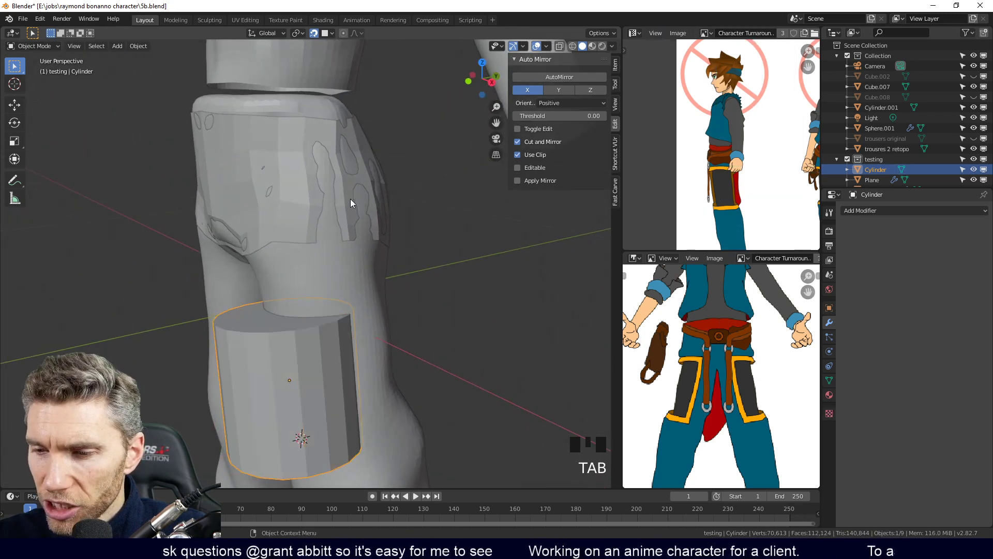
click(364, 222)
key(Tab)
middle_drag(364, 222, 322, 198)
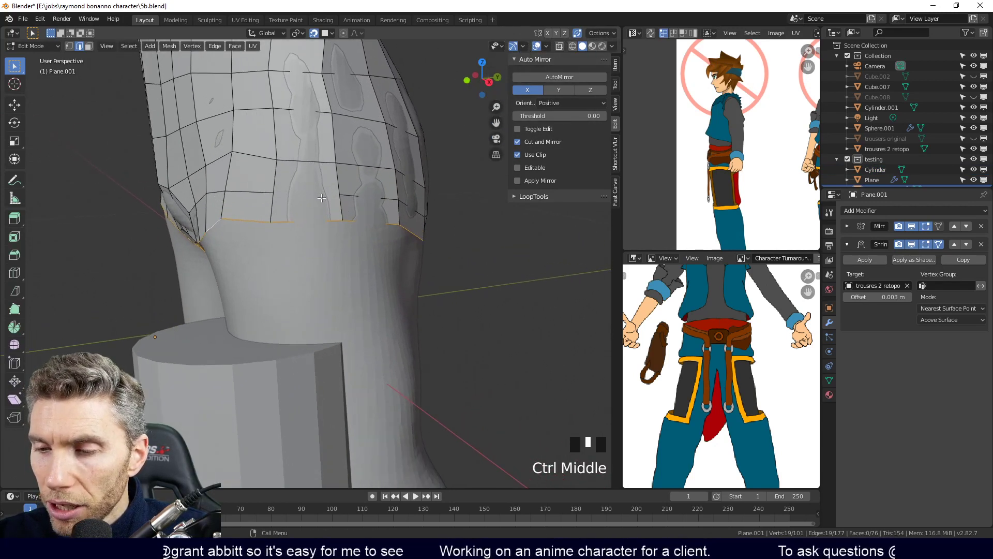
Connect the two opposite vertices across the undivided face above the leg opening on the outer hip
key(ctrl+r)
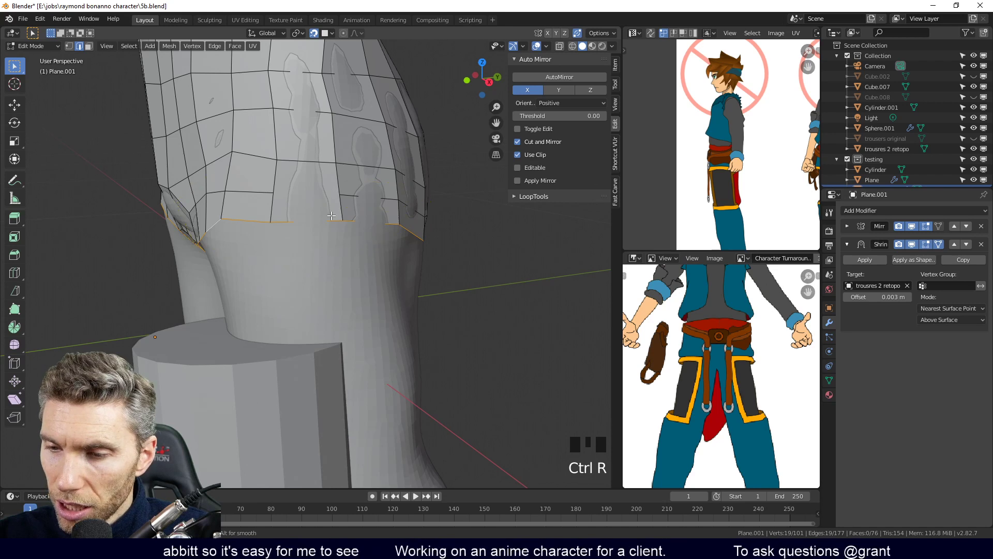
right_click(459, 204)
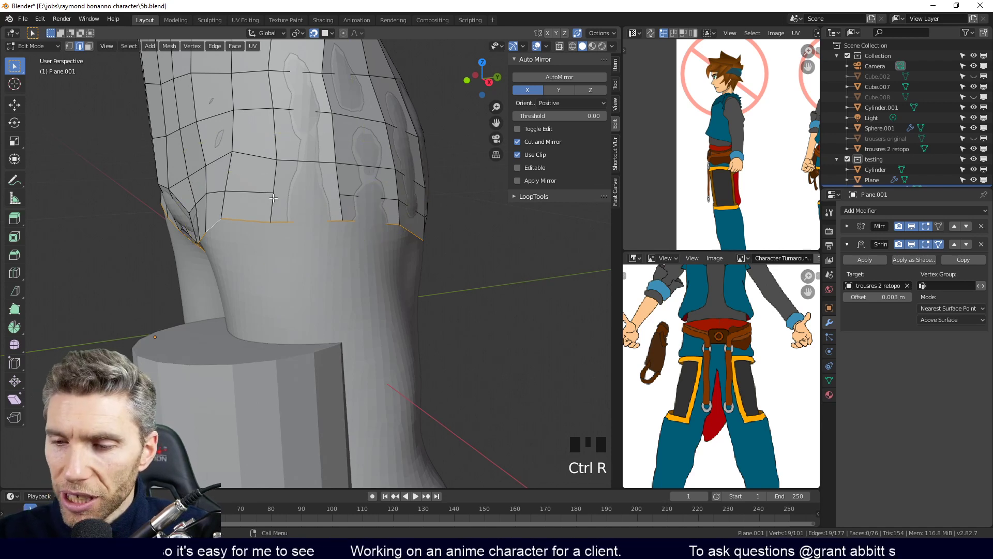
middle_drag(374, 208, 378, 233)
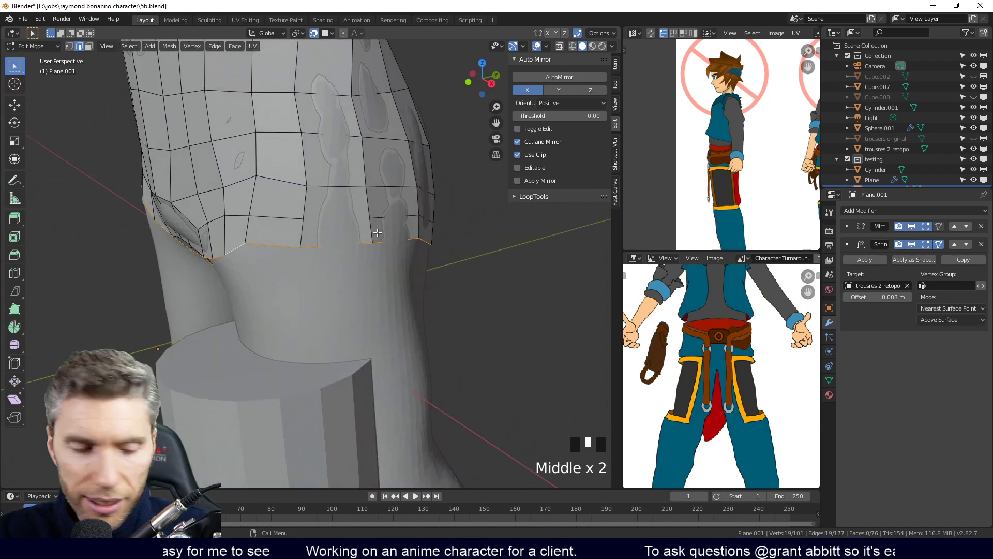
key(1)
click(385, 212)
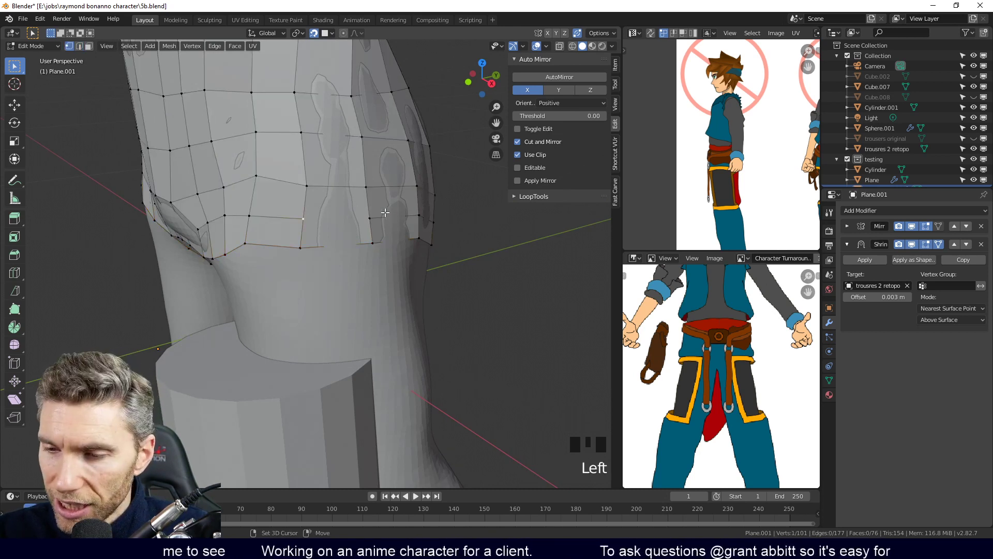
shift+click(372, 218)
middle_drag(398, 232, 392, 322)
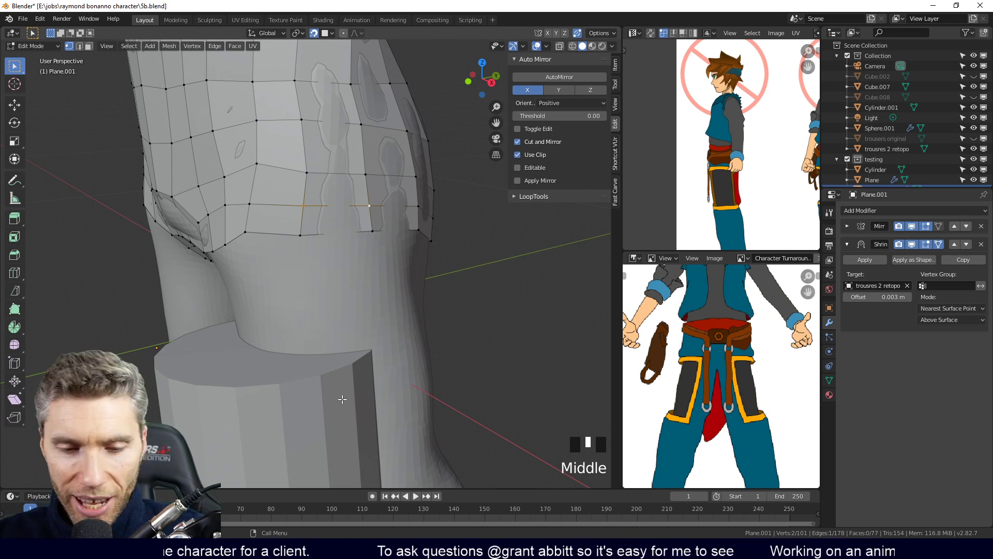
Return to Object Mode and move the cylinder about 0.09 m along Y in side view to centre it on the thigh
key(KP_3)
key(Tab)
click(284, 393)
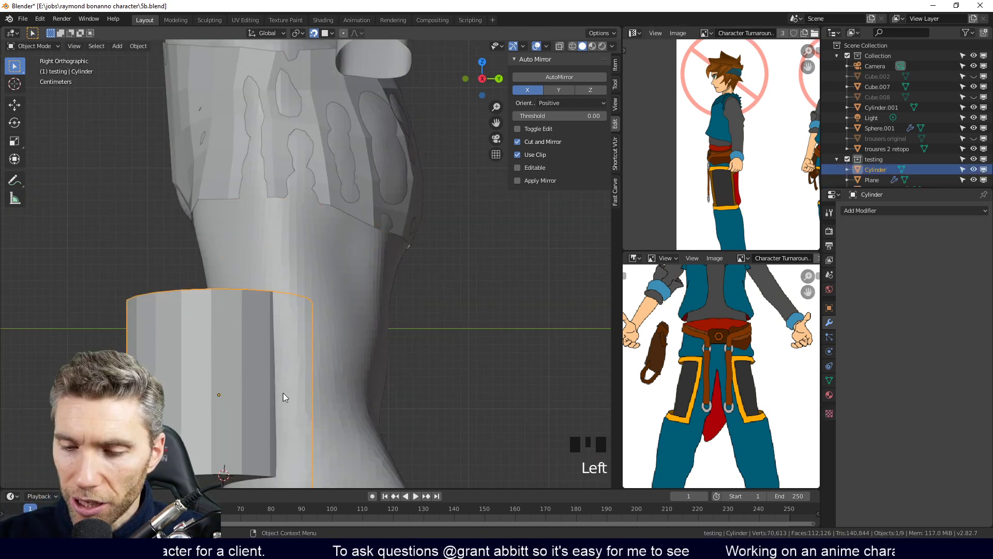
key(g)
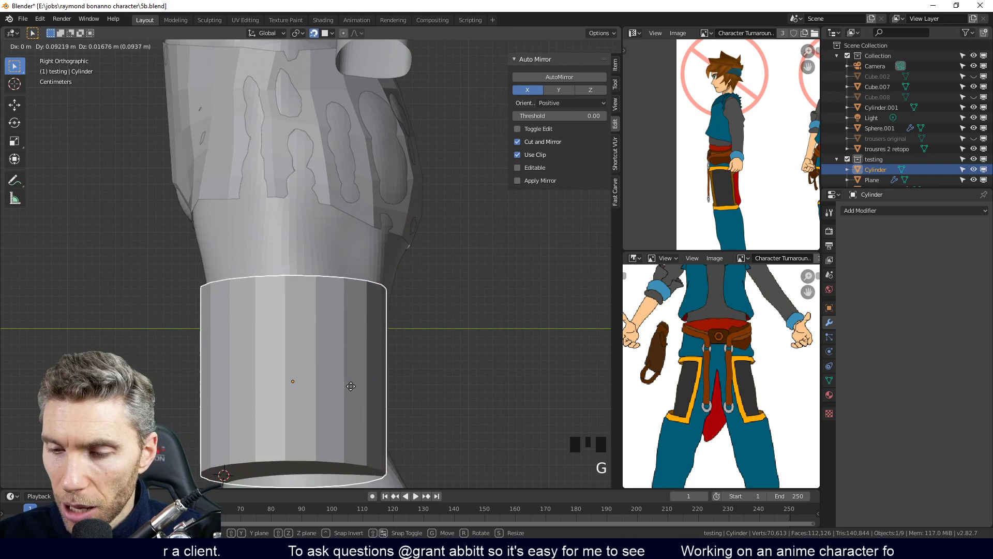
click(350, 387)
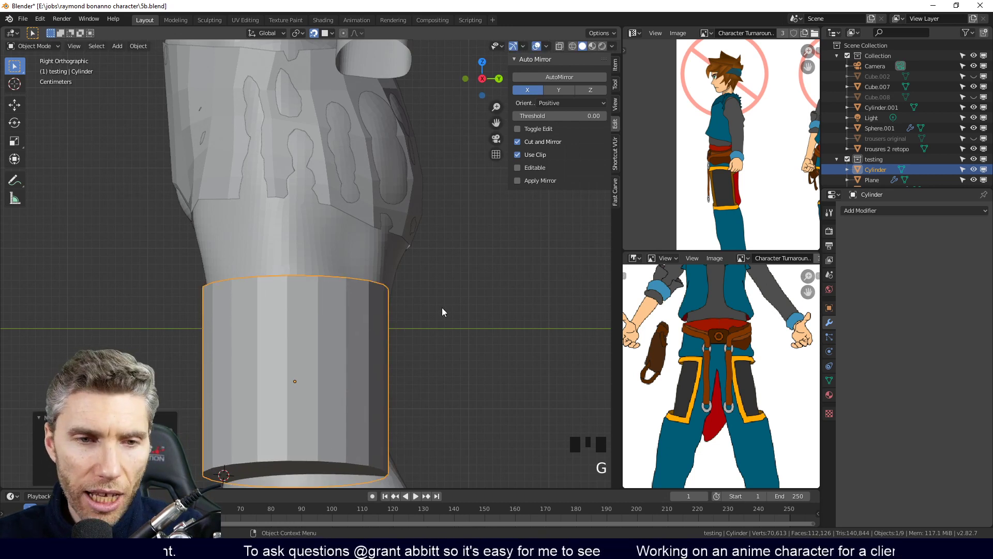
ctrl+middle_drag(445, 298, 431, 346)
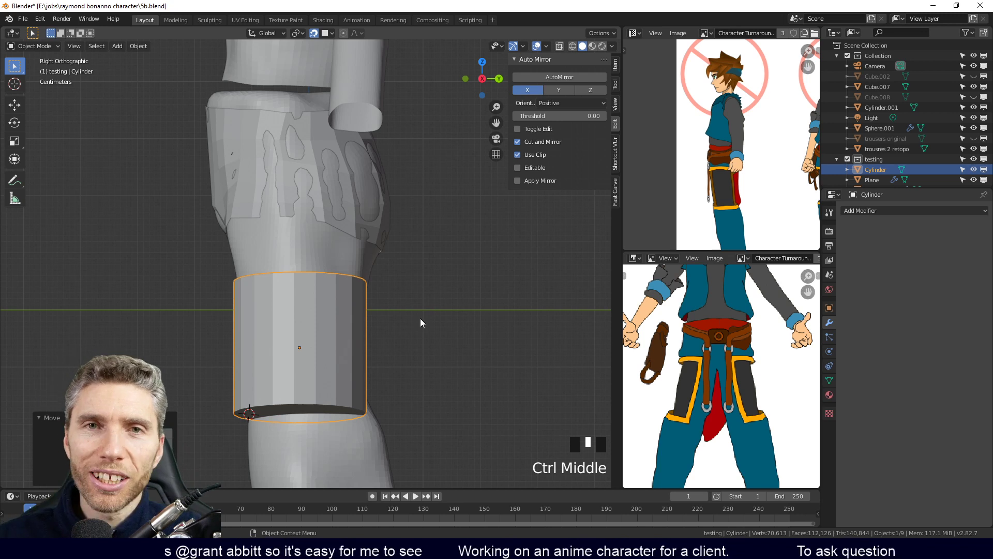
Reopen the hip mesh in Edit Mode and inspect the edge flow around the leg opening from the front and side
middle_drag(384, 277, 414, 249)
click(348, 233)
key(Tab)
middle_drag(348, 232, 392, 270)
middle_drag(369, 232, 434, 200)
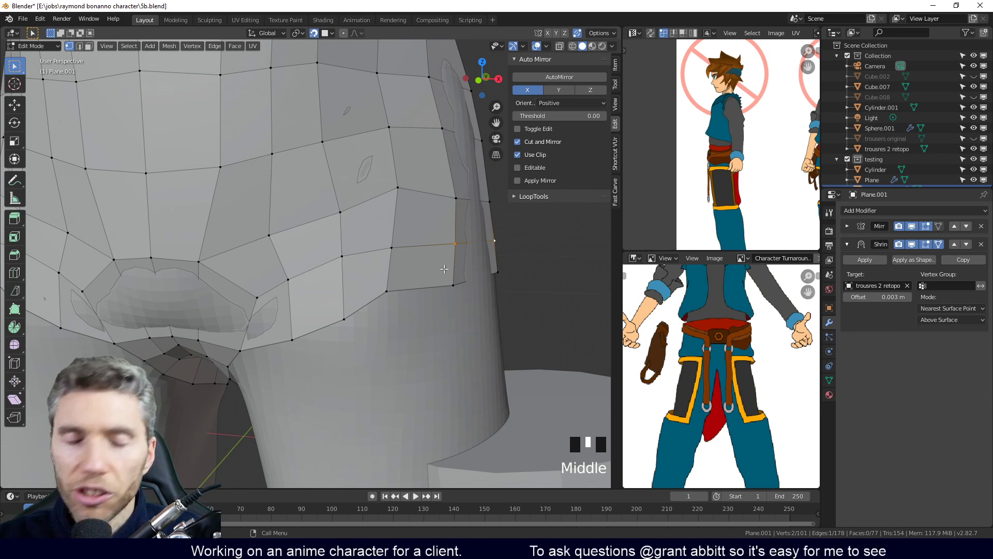
middle_drag(438, 240, 380, 251)
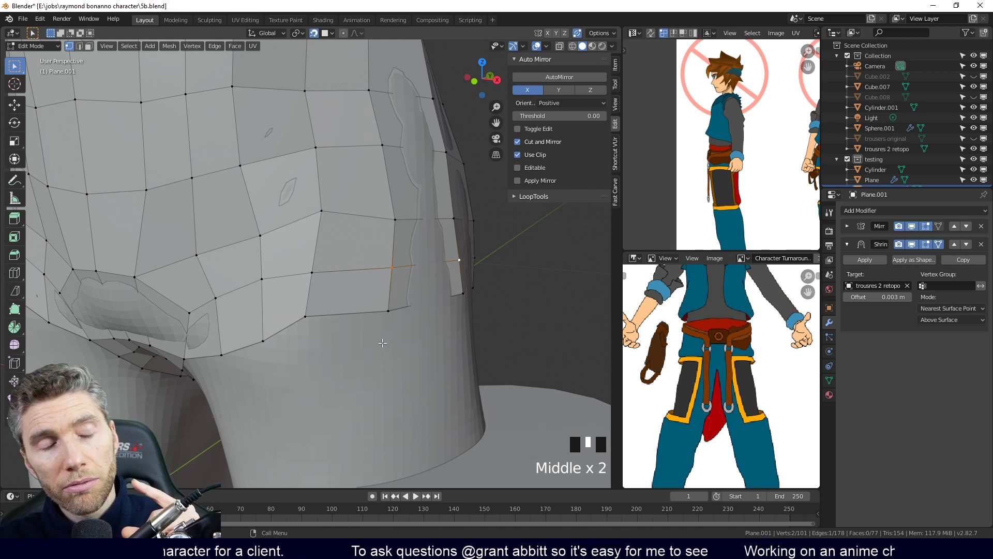
Leave editing of the trouser mesh, select the cylinder, turn off snapping and move the cylinder over the character's thigh
ctrl+middle_drag(526, 270, 465, 371)
key(Tab)
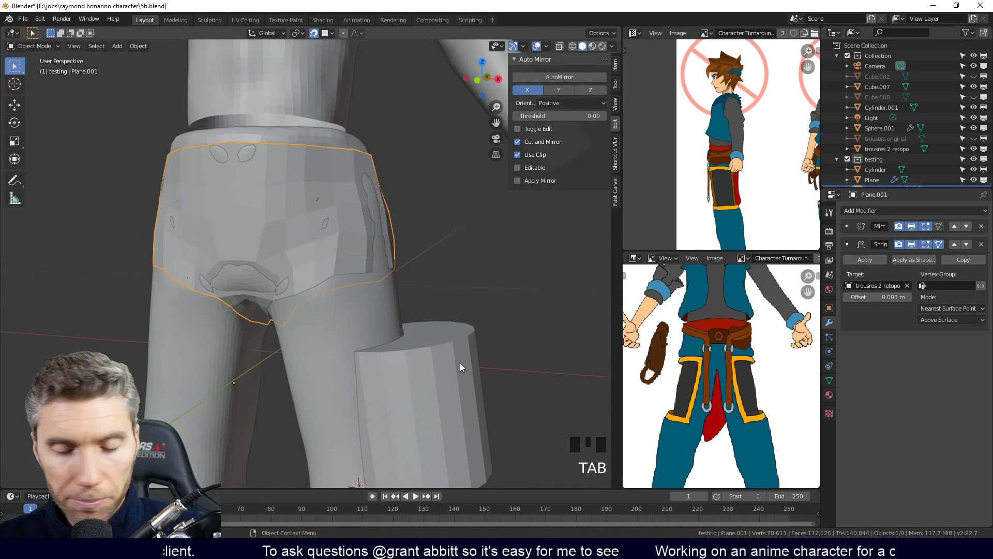
click(460, 371)
key(KP_1)
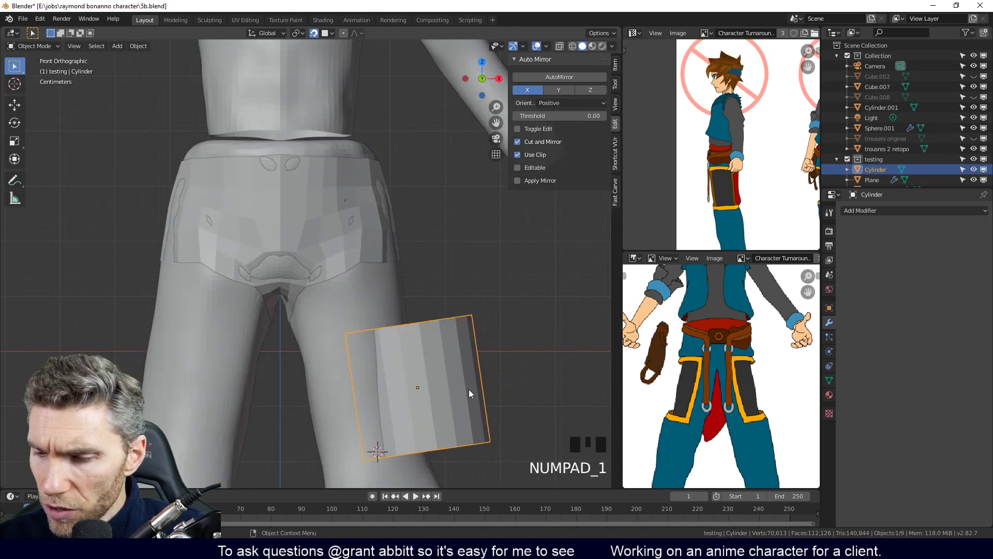
click(314, 32)
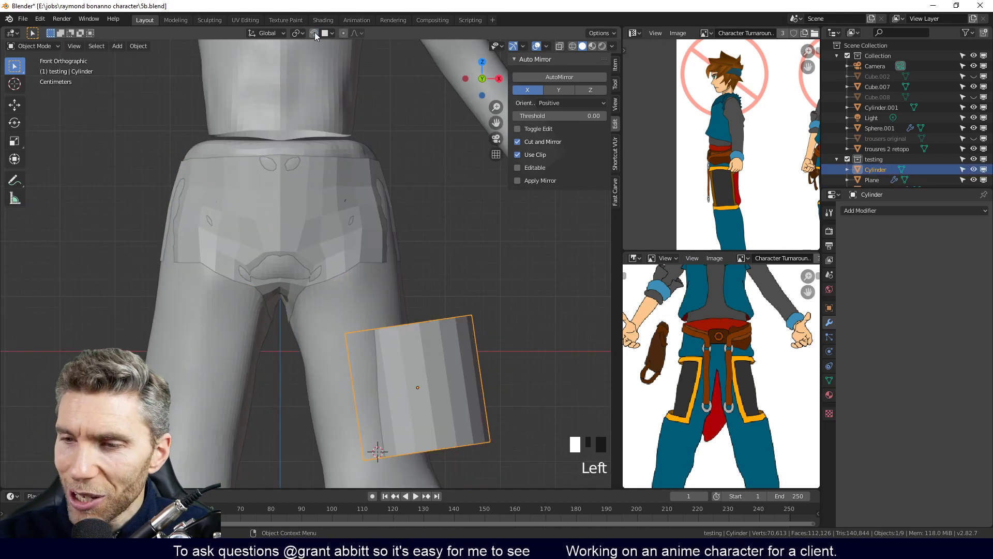
key(g)
click(393, 357)
middle_drag(471, 375, 358, 403)
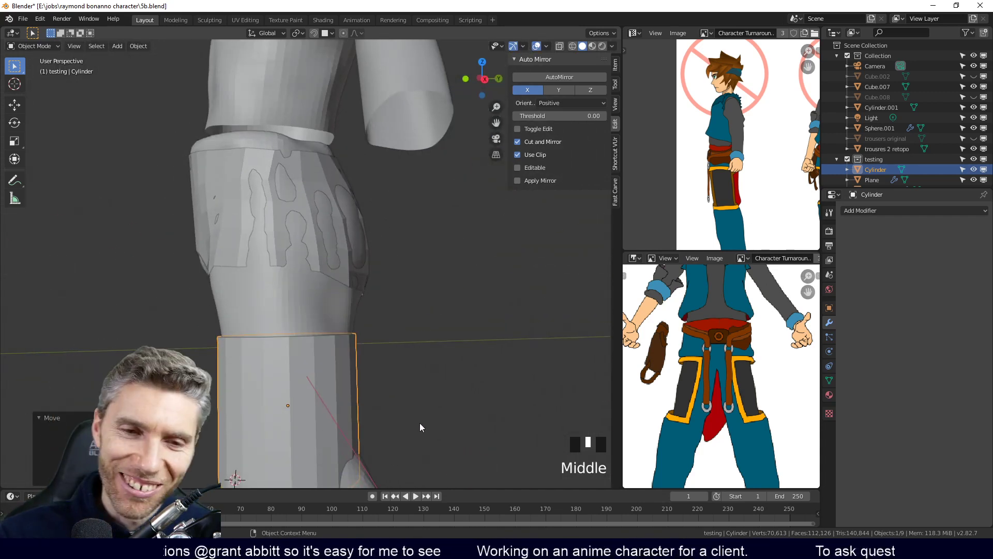
middle_drag(366, 194, 426, 286)
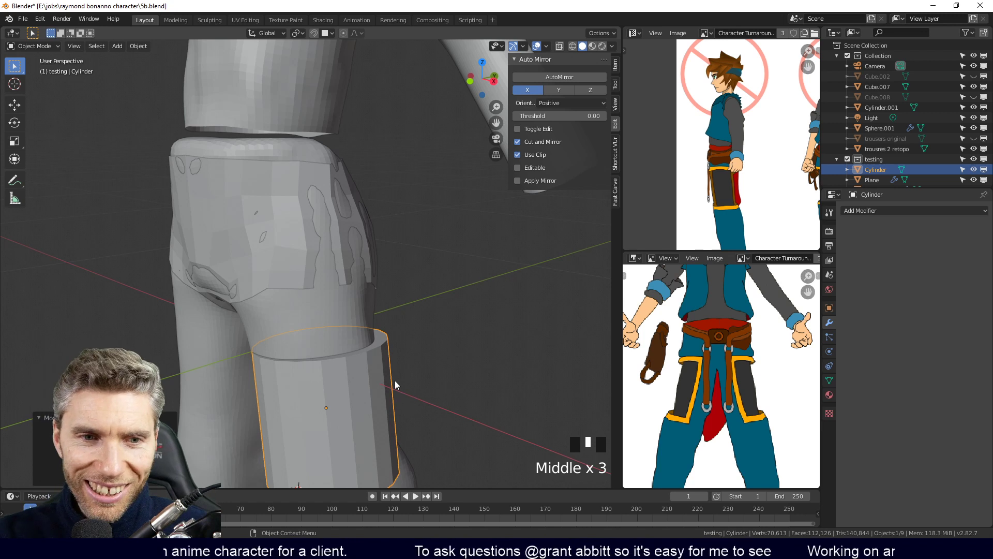
middle_drag(409, 365, 412, 301)
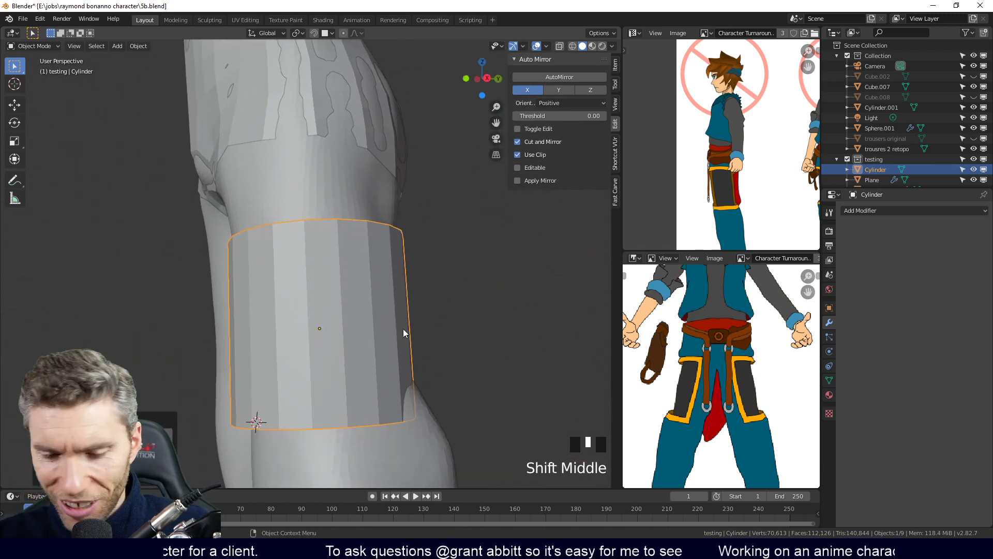
In Edit Mode, select the cylinder's bottom face and move it up to just above the knee in side view
key(KP_3)
middle_drag(404, 342, 321, 303)
key(Tab)
click(303, 304)
middle_drag(412, 292, 388, 326)
key(KP_1)
key(KP_3)
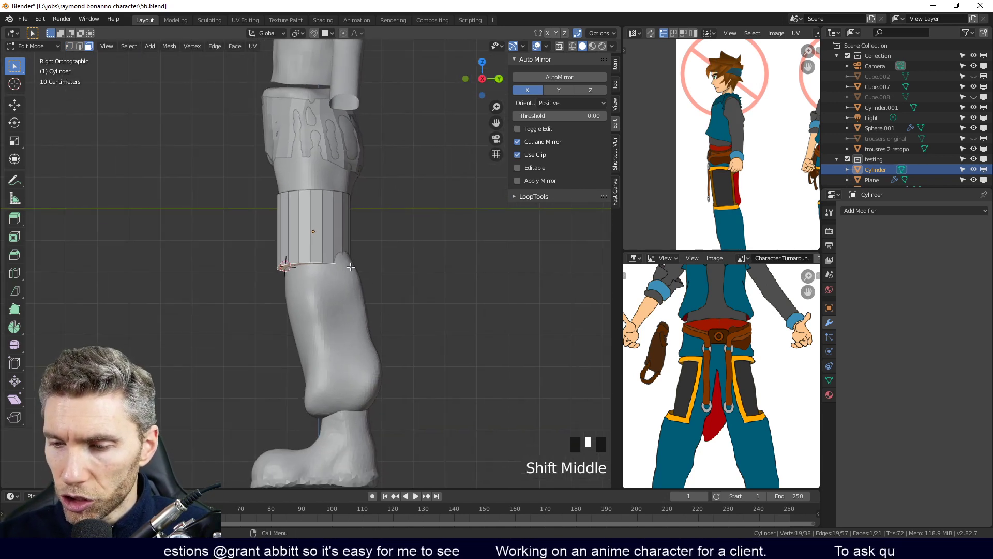
key(g)
click(355, 253)
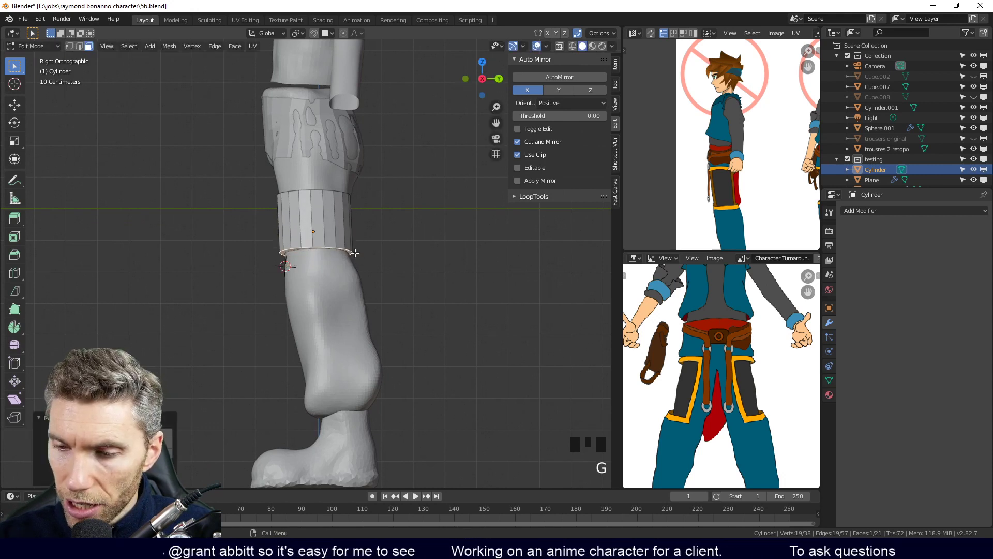
Extrude the bottom face down over the knee, then scale, move and rotate it to follow the leg's bend
key(e)
click(368, 283)
key(s)
click(388, 276)
key(g)
click(398, 284)
key(r)
click(401, 271)
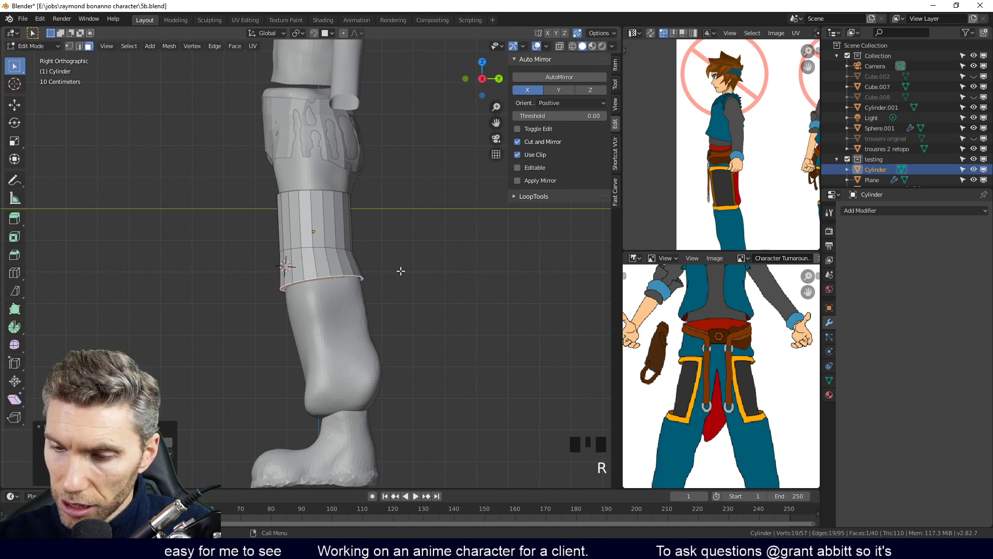
Extrude two more sections from the bottom face down the lower leg, shifting them to match its slant
key(e)
click(393, 305)
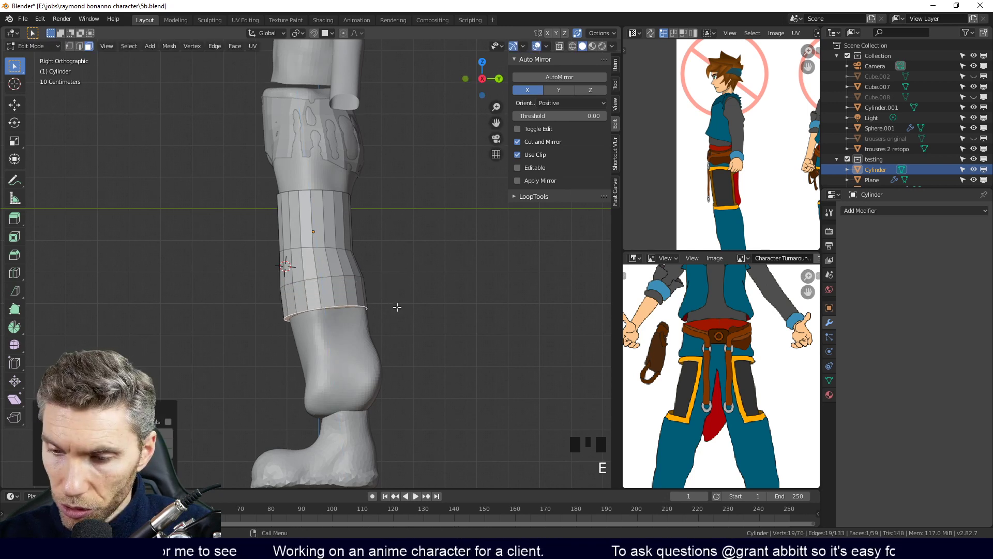
key(g)
click(404, 303)
key(e)
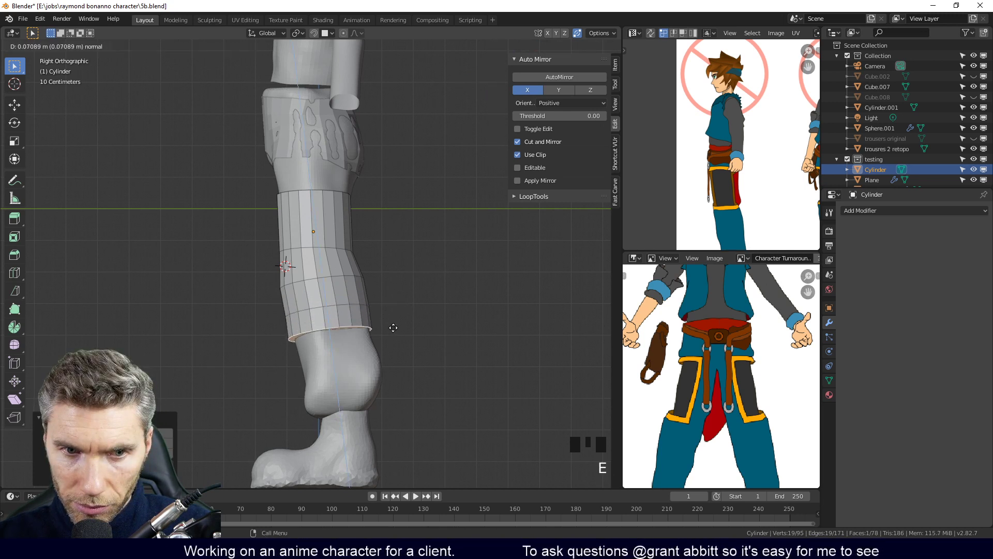
click(393, 328)
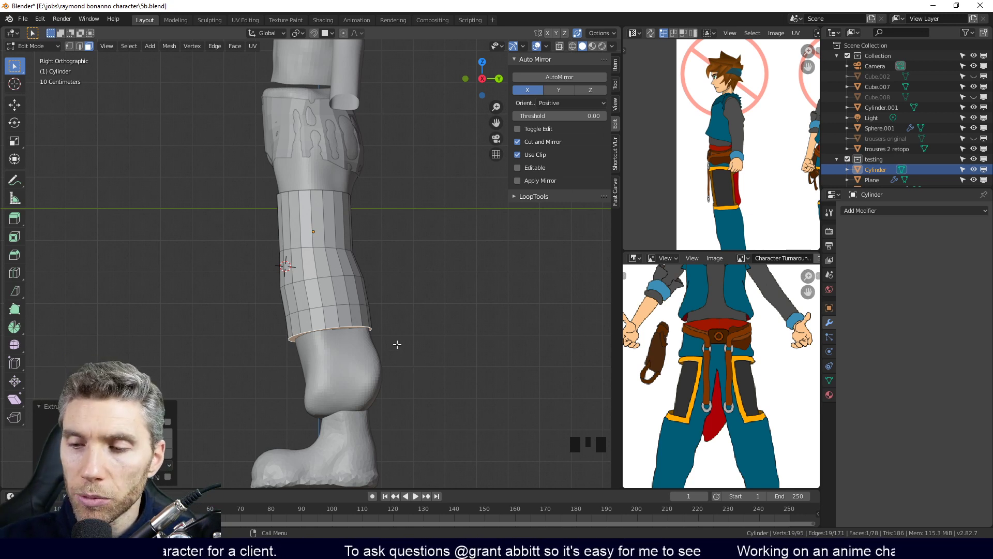
middle_drag(397, 343, 399, 326)
key(ctrl+r)
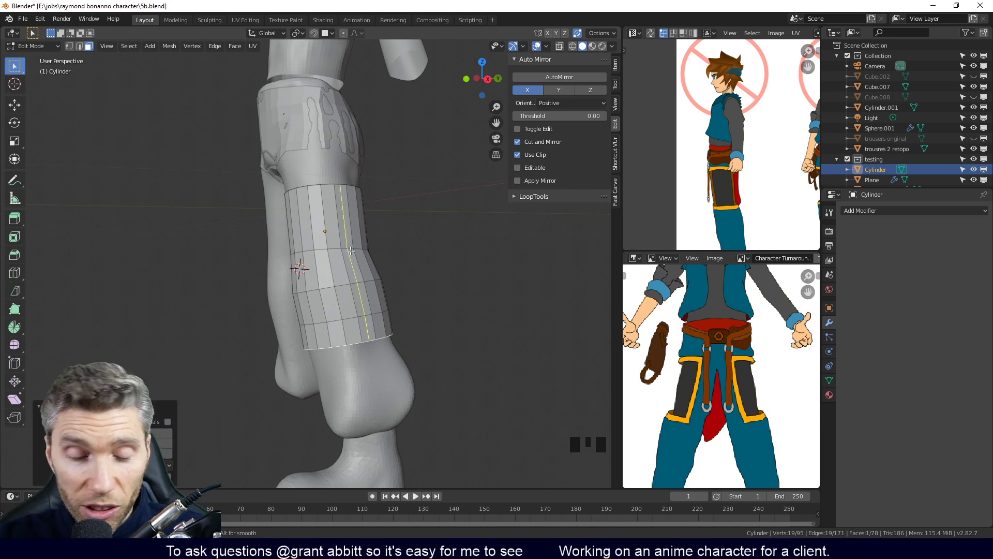
right_click(455, 322)
click(546, 291)
Select the cylinder's bottom face and move it slightly further down along the calf in side view
middle_drag(509, 313, 415, 320)
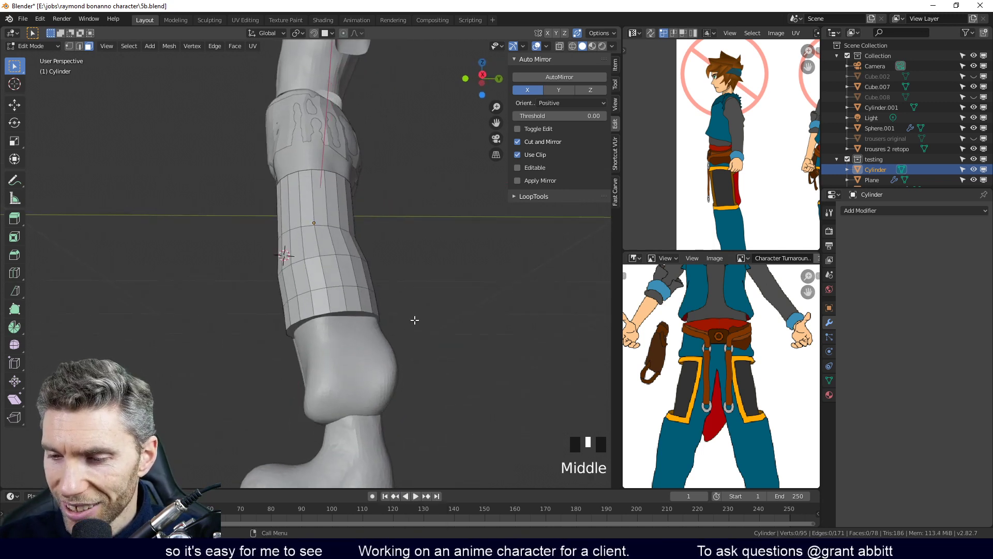
alt+click(357, 314)
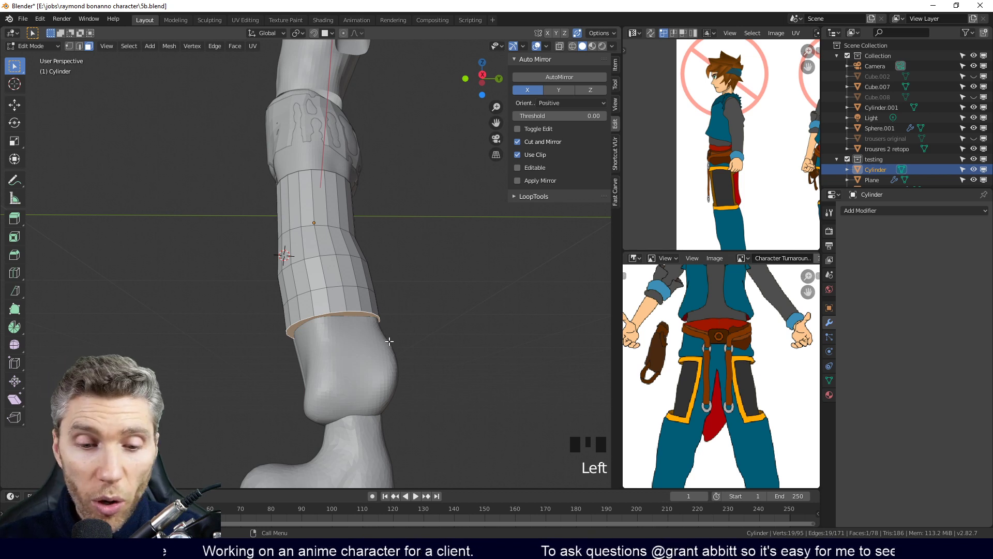
key(KP_1)
key(KP_3)
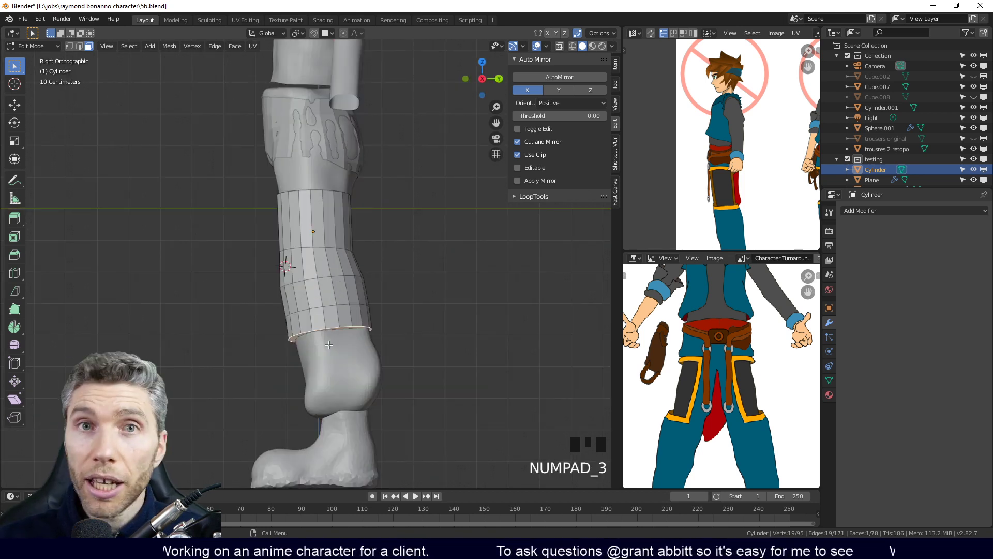
shift+middle_drag(391, 337, 375, 277)
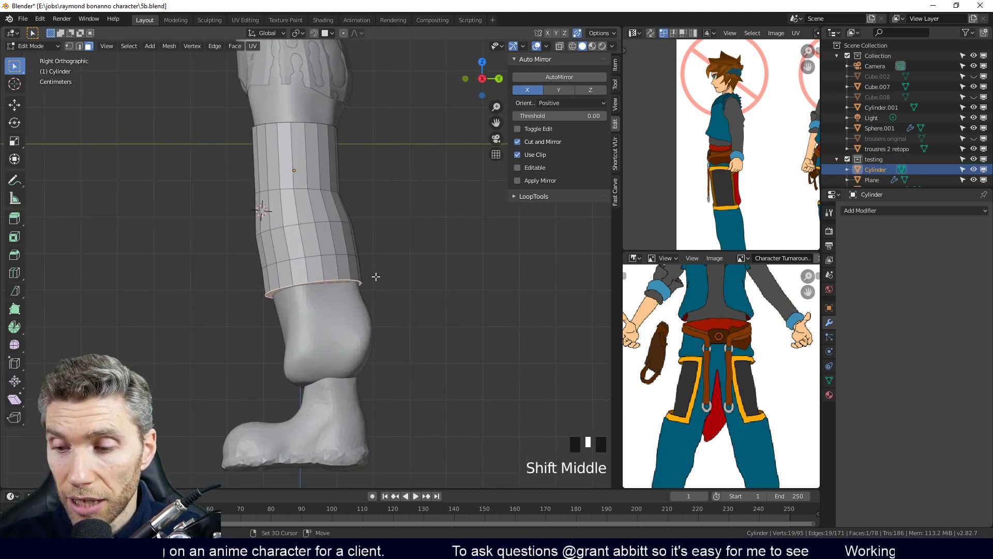
key(g)
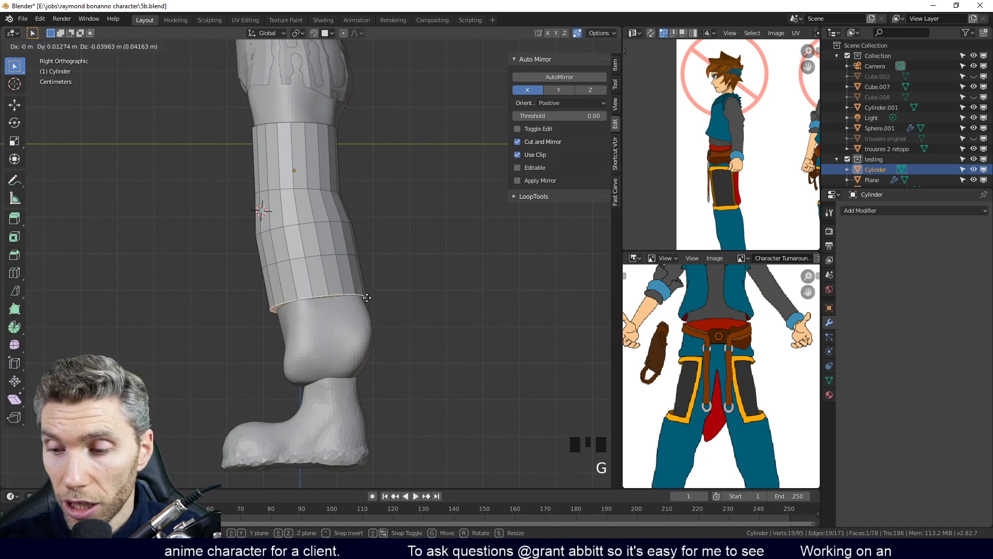
click(367, 300)
Extrude another section down the calf, then scale and reposition its end face around the lower leg
key(e)
click(381, 329)
middle_drag(382, 330, 479, 326)
key(s)
click(485, 314)
key(g)
click(468, 326)
middle_drag(477, 310, 493, 312)
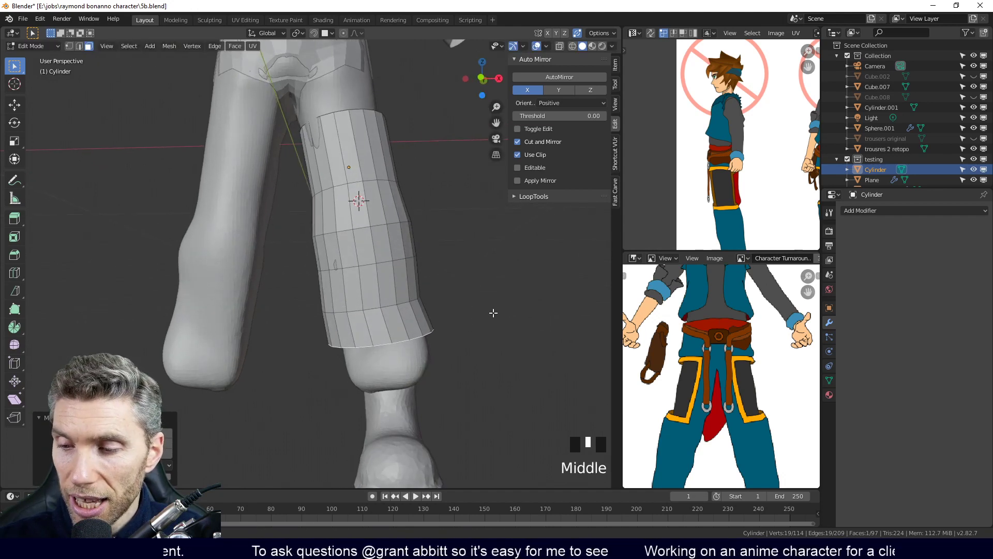
Select the edge loop just above the last extruded section and nudge it into place around the leg
alt+click(396, 307)
key(2)
alt+click(434, 293)
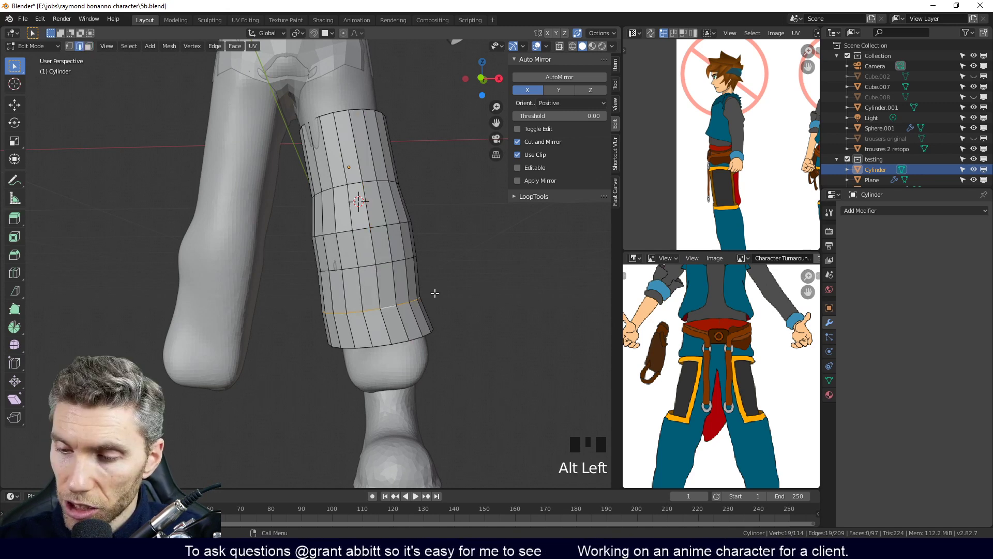
key(g)
click(435, 293)
middle_drag(434, 293, 419, 253)
middle_drag(389, 212, 381, 236)
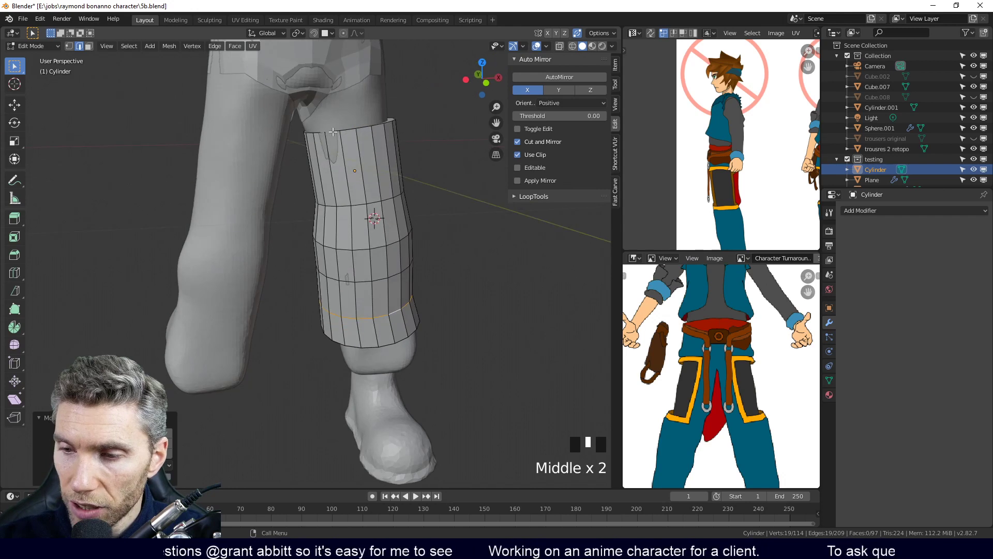
Select the top edge loop, shift it slightly toward the inner thigh and extrude it upward by a short section
click(336, 134)
middle_drag(376, 157, 403, 123)
alt+click(349, 132)
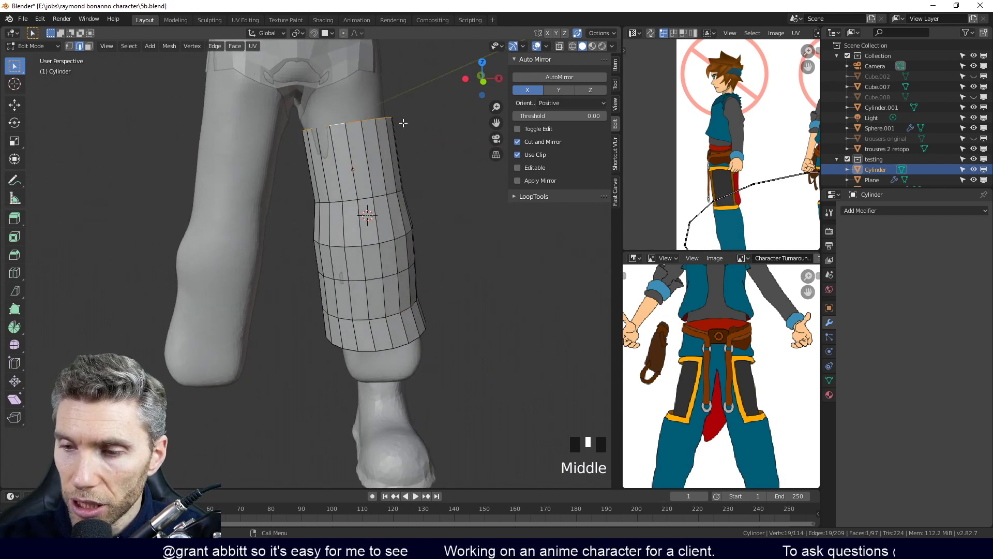
key(g)
click(399, 125)
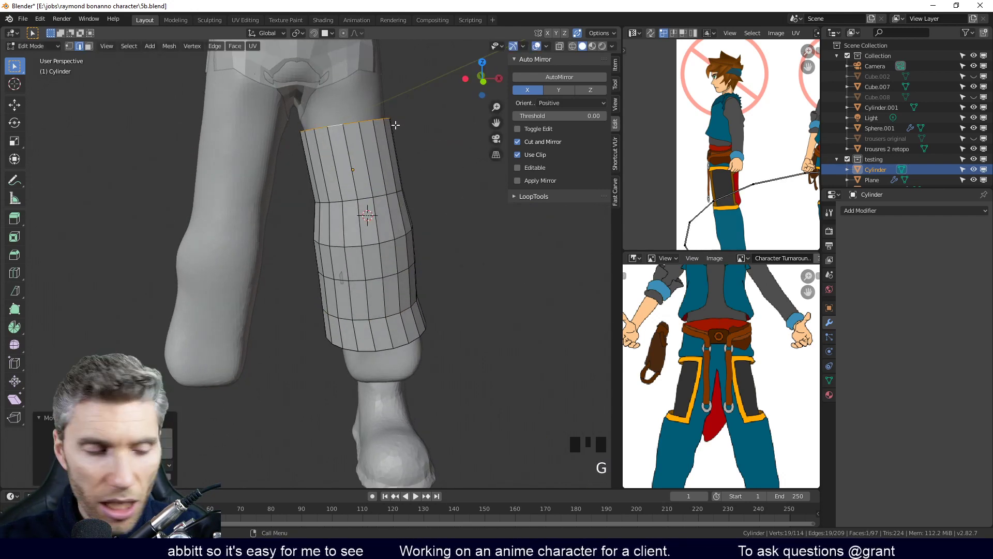
key(e)
click(391, 110)
Add a loop cut across the middle of the long thigh section and scale the new loop to fit the leg
middle_drag(391, 111, 382, 170)
key(ctrl+r)
click(346, 163)
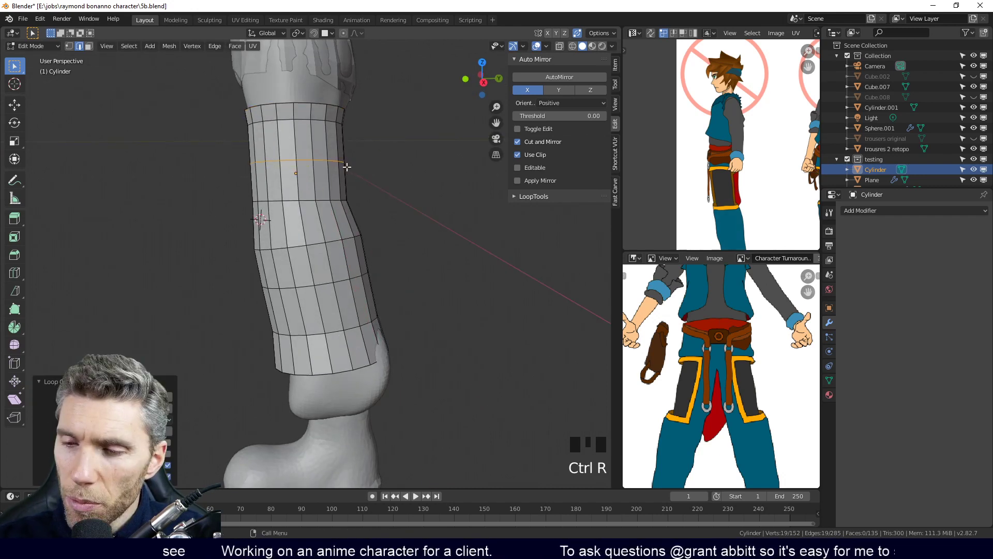
key(s)
click(389, 168)
Select the bottom face of the leg cylinder and move it toward the back of the calf
middle_drag(417, 260, 456, 294)
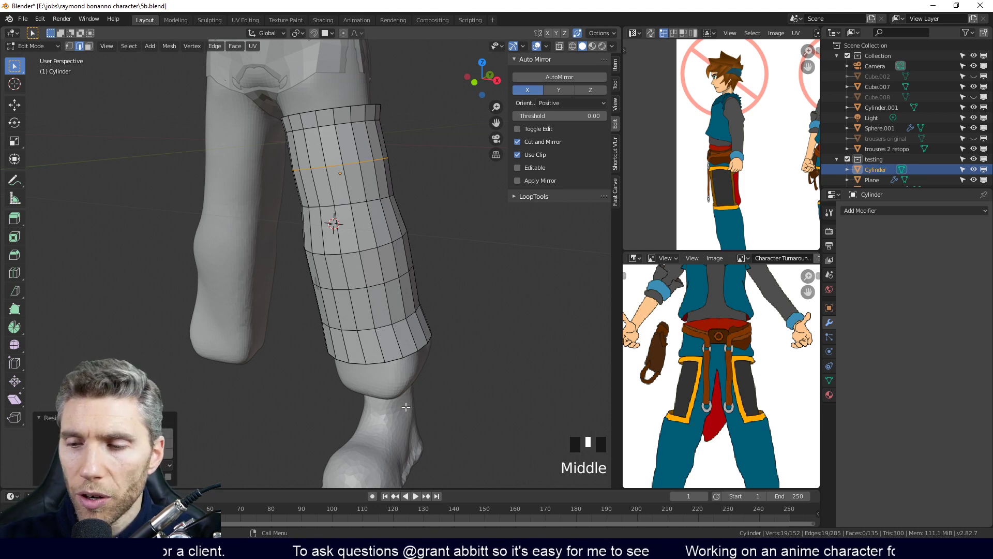
middle_drag(458, 311, 449, 309)
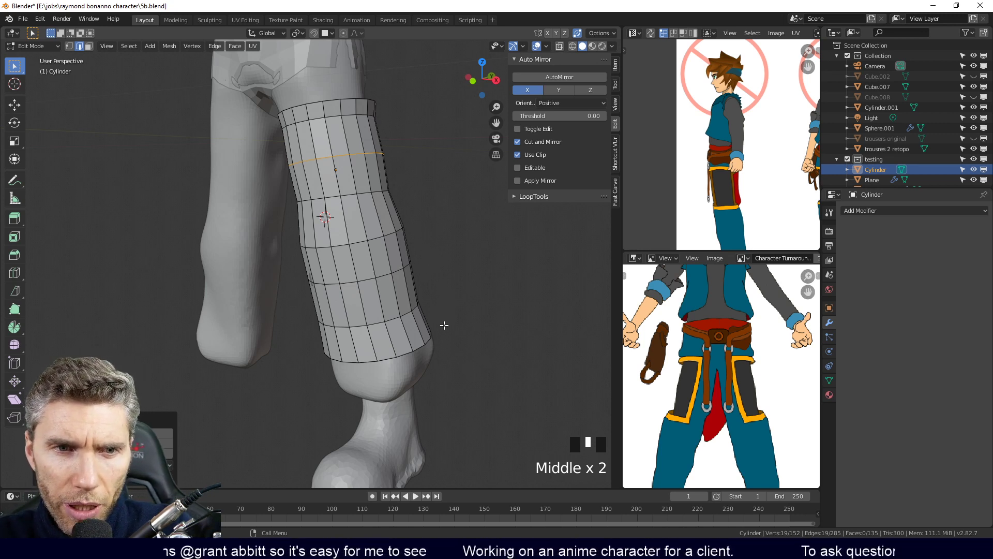
middle_drag(450, 306, 362, 304)
key(3)
click(275, 307)
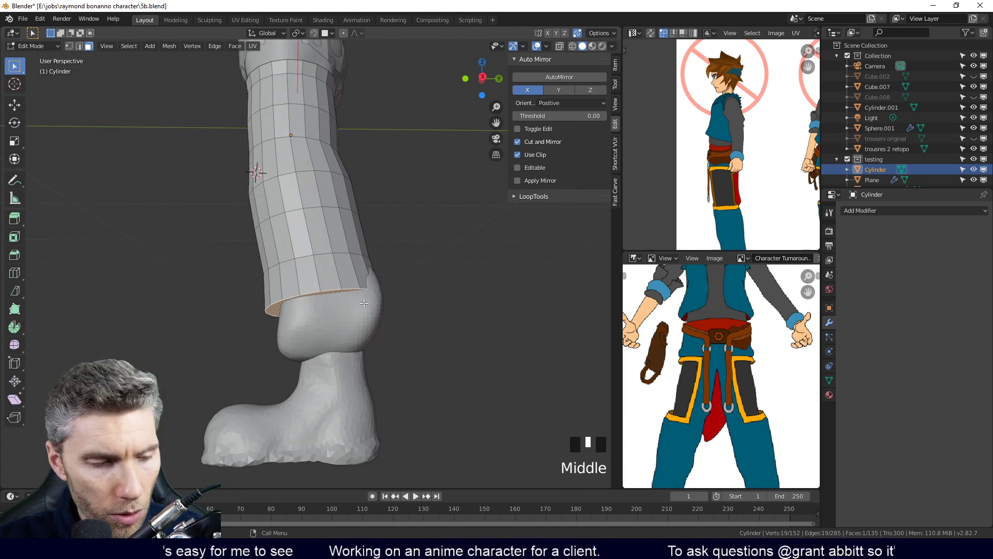
key(g)
click(368, 302)
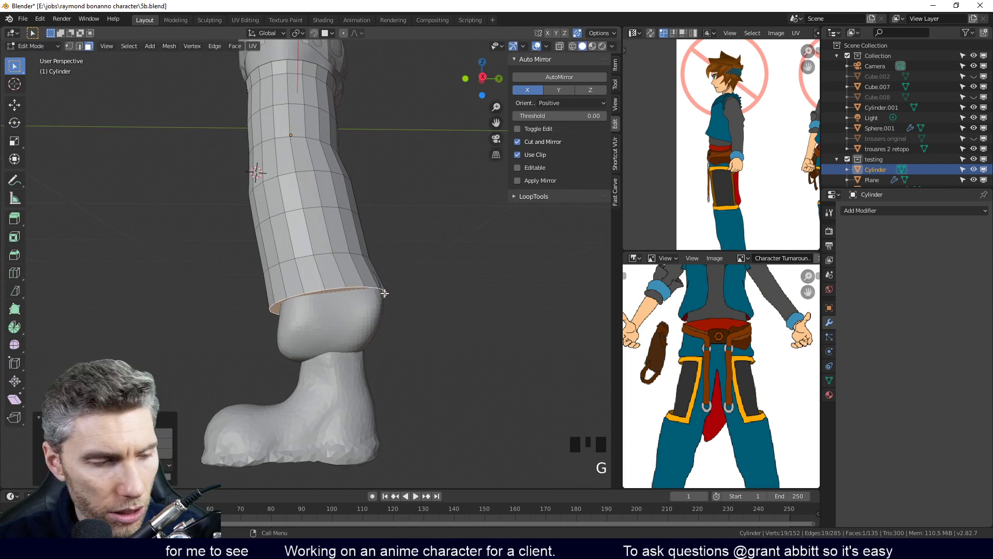
Extrude the bottom face down toward the ankle in side view to cover the rest of the trouser leg
key(KP_3)
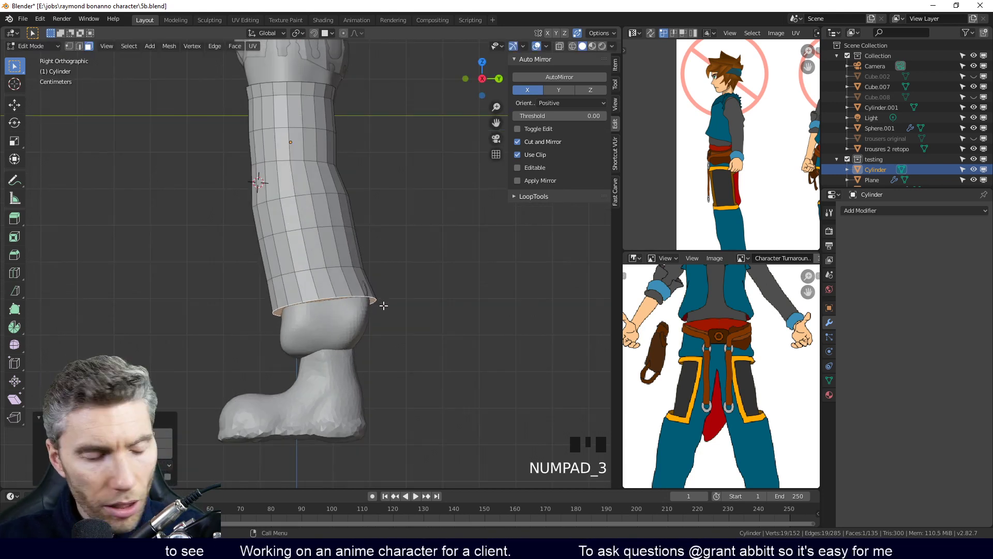
key(e)
click(384, 346)
middle_drag(385, 331, 371, 299)
Select a vertex on the bottom rim of the leg cylinder and reposition it around the trouser cuff
key(1)
click(288, 333)
middle_drag(289, 334, 228, 353)
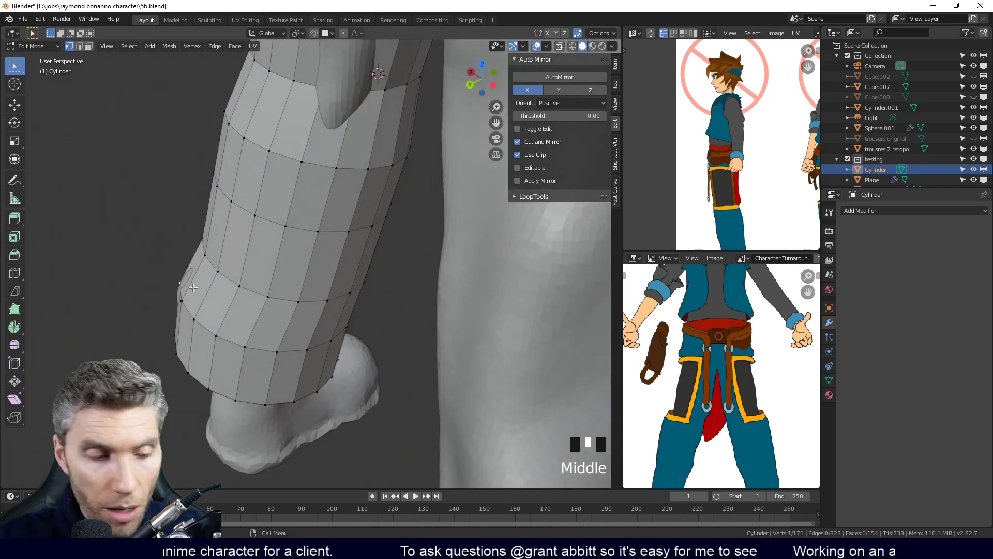
middle_drag(193, 287, 308, 330)
click(290, 324)
key(g)
click(298, 316)
middle_drag(383, 321, 500, 342)
key(g)
click(363, 264)
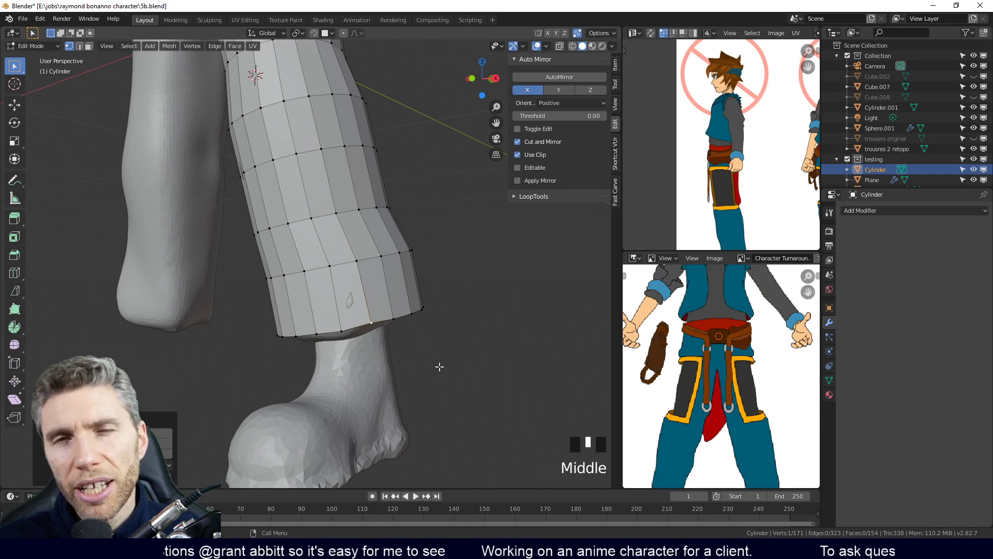
Select an edge on the inner side of the leg cylinder's lower half and nudge it outward over the trouser surface
middle_drag(421, 337, 421, 295)
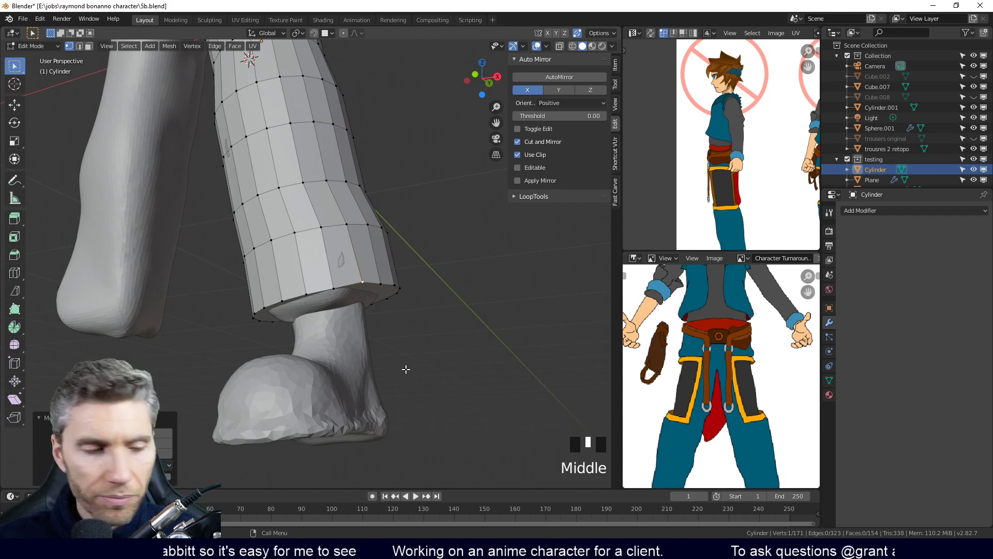
key(3)
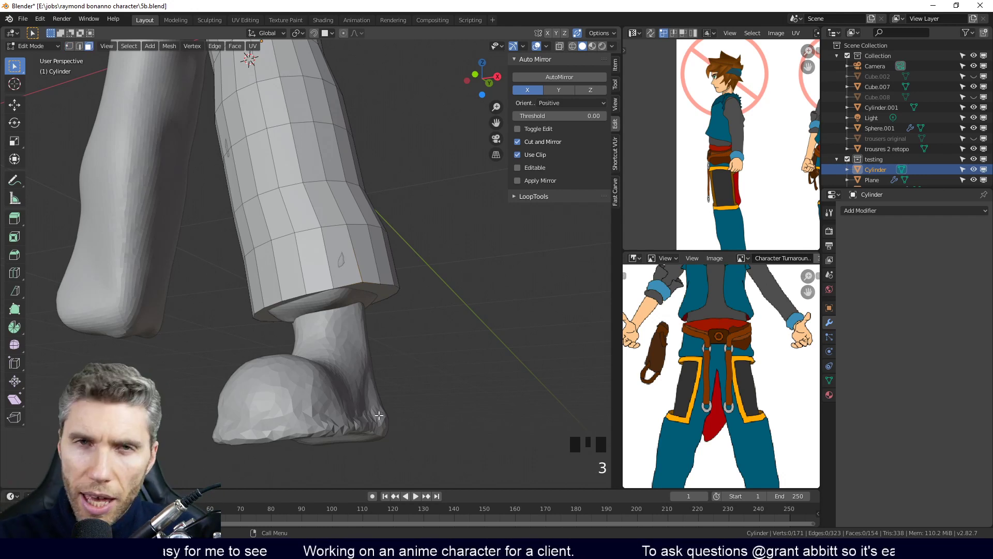
middle_drag(397, 291, 400, 245)
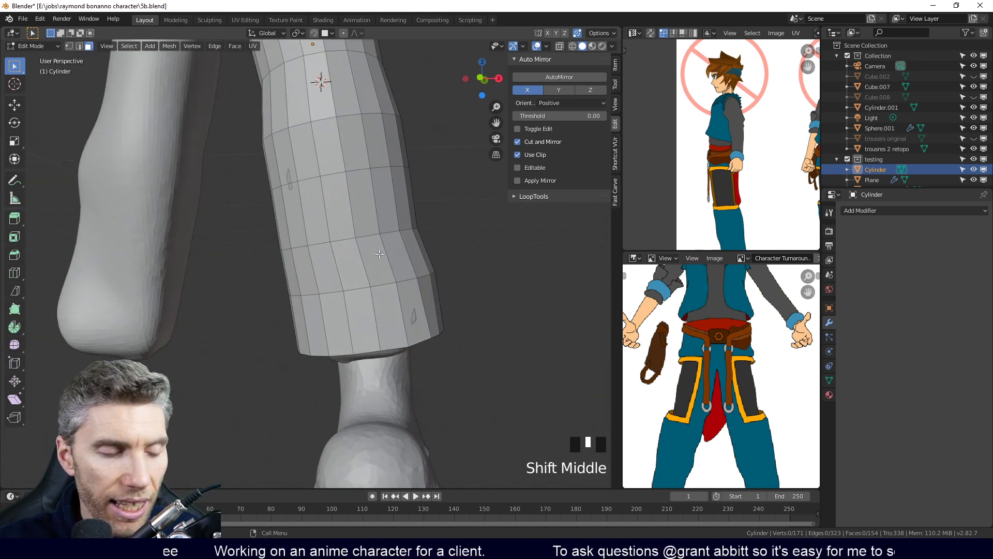
click(294, 185)
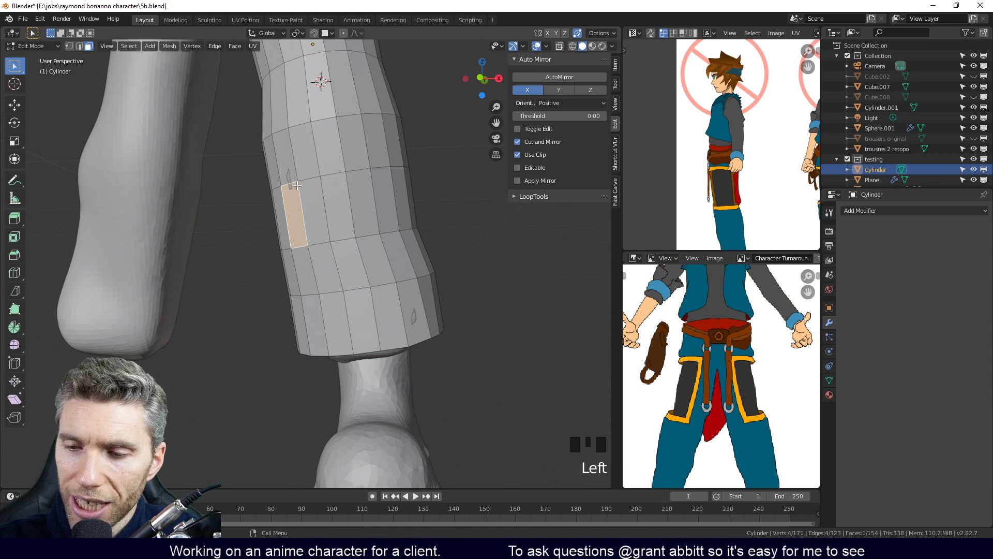
key(2)
click(289, 182)
middle_drag(290, 182, 280, 173)
Examine the leg cylinder's fit around the trouser leg from several angles, from its upper rim down to the ankle
middle_drag(458, 267, 442, 318)
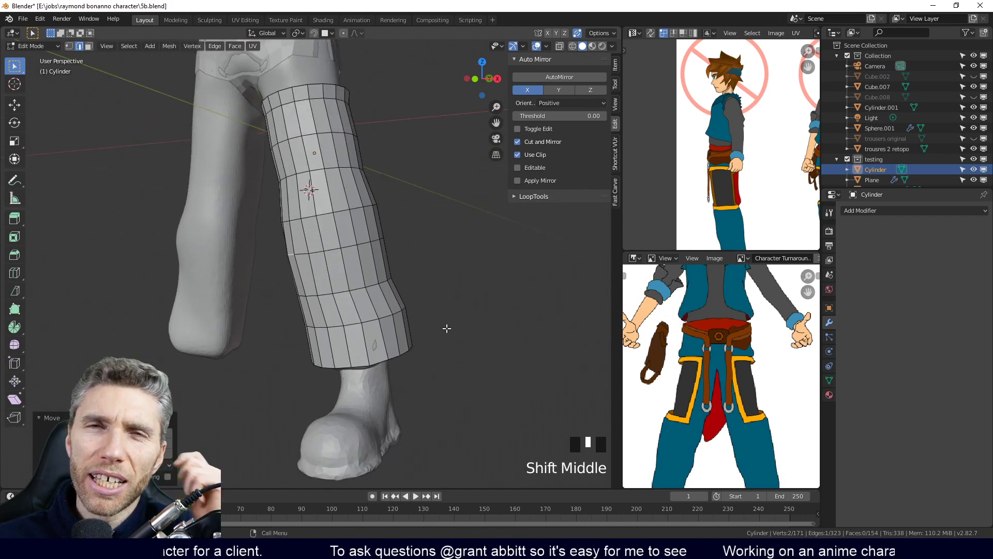
middle_drag(404, 270, 427, 324)
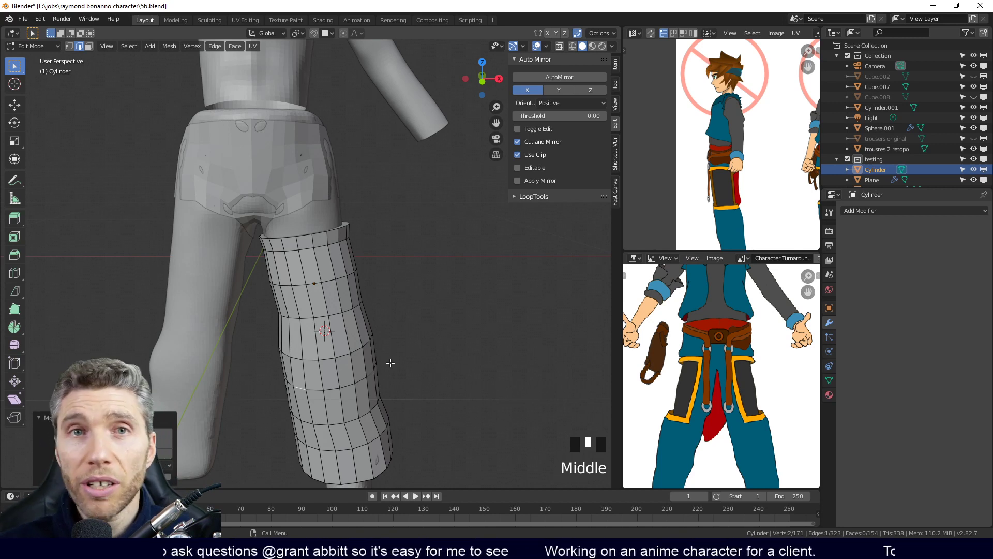
shift+middle_drag(393, 218, 407, 274)
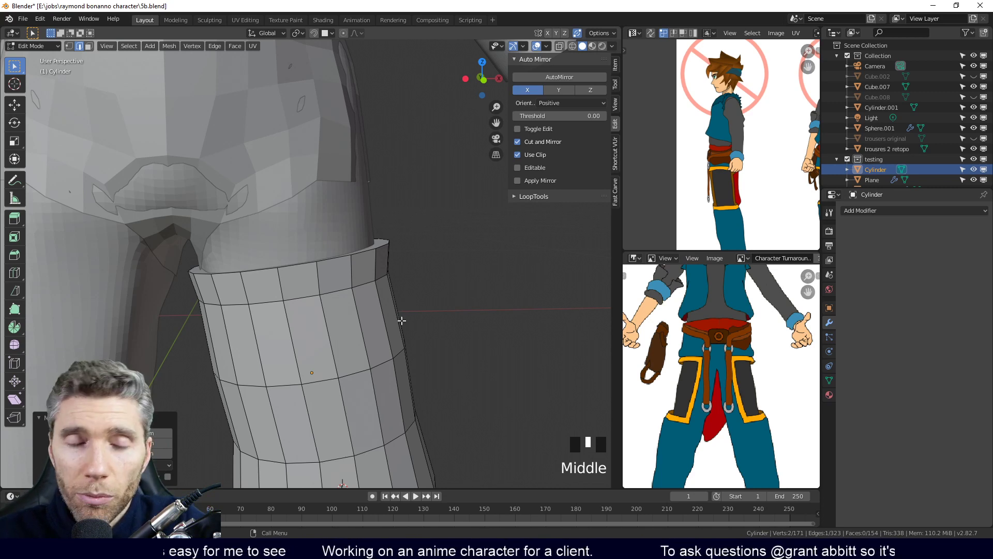
middle_drag(405, 317, 383, 327)
middle_drag(435, 258, 405, 341)
ctrl+middle_drag(444, 288, 455, 385)
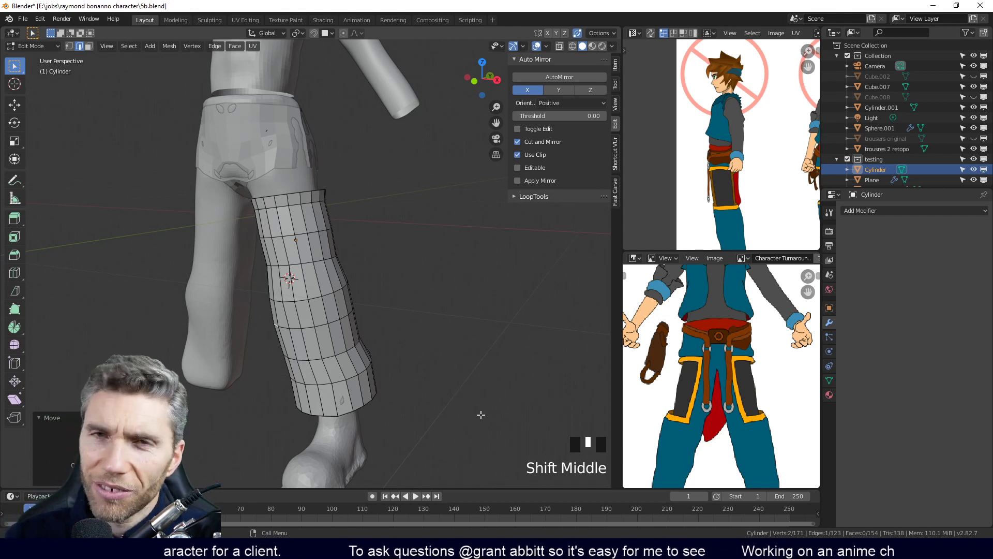
middle_drag(482, 423, 495, 420)
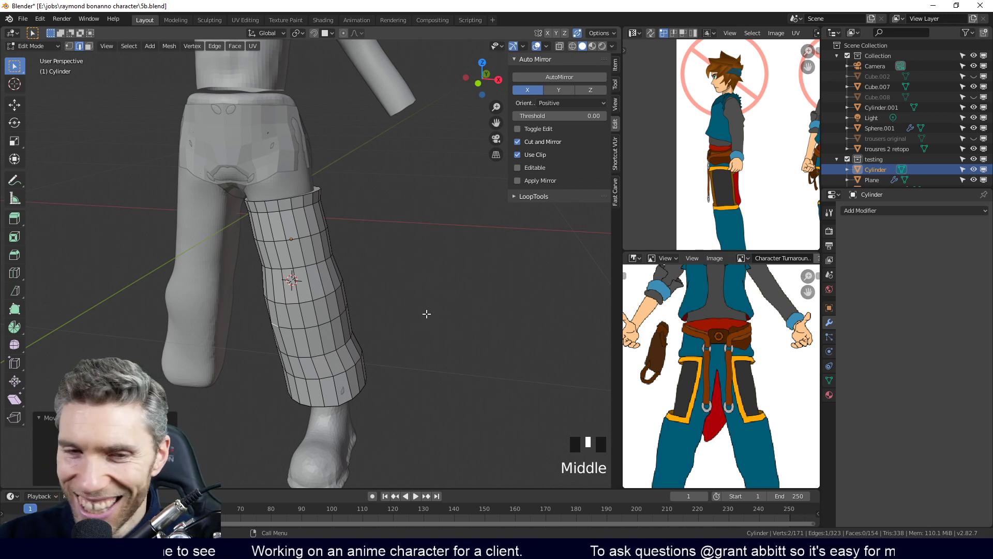
shift+middle_drag(429, 290, 455, 395)
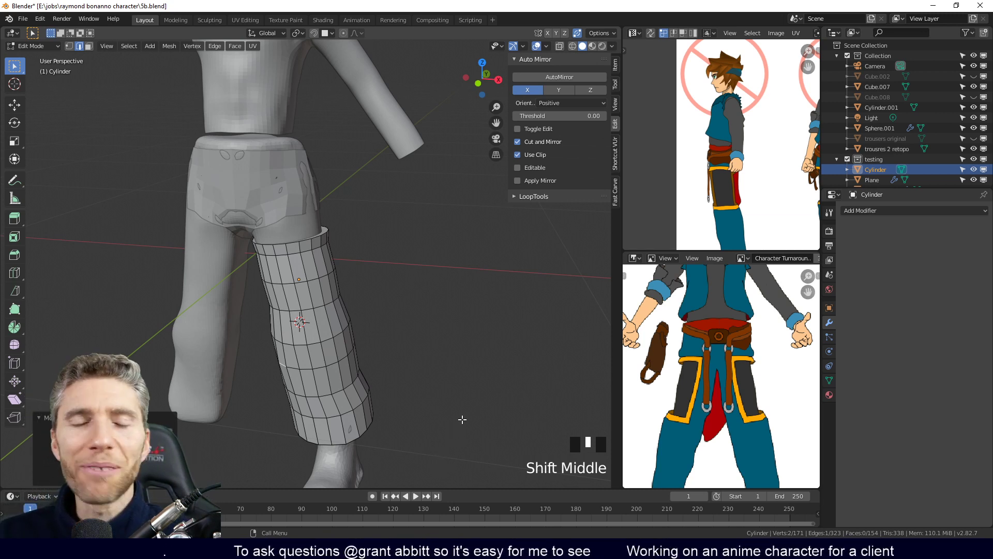
mouse_move(440, 409)
middle_down()
mouse_move(457, 402)
mouse_move(451, 394)
mouse_move(430, 426)
middle_up()
middle_drag(425, 385, 408, 290)
In face select mode, pull faces on the inner upper thigh of the leg cylinder out over the trouser surface
key(3)
middle_drag(417, 215, 439, 266)
click(400, 237)
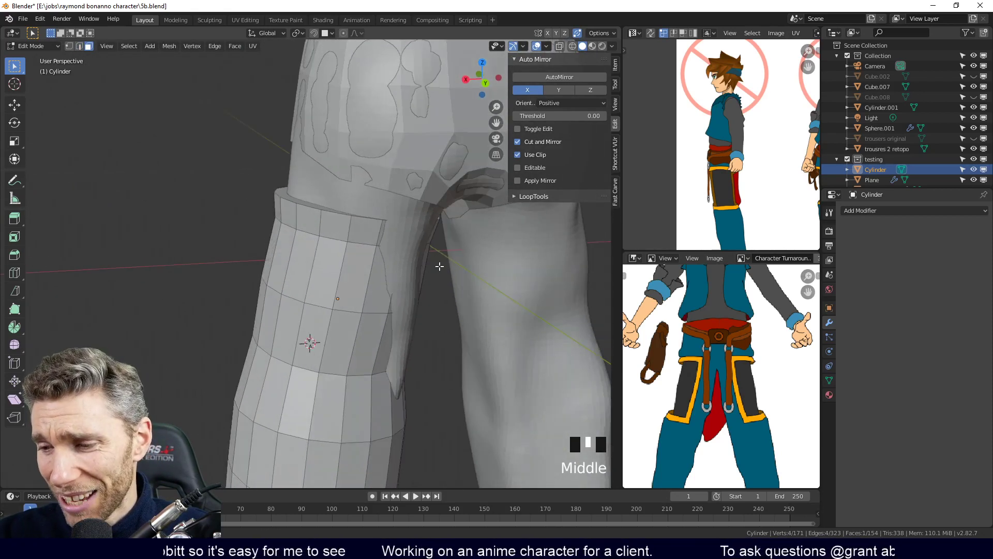
right_click(429, 237)
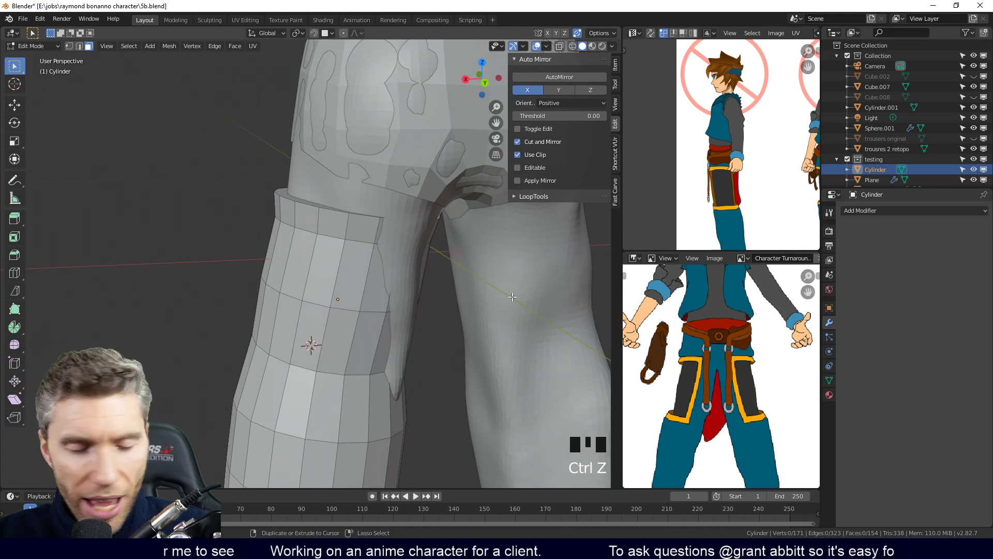
middle_drag(436, 250, 420, 231)
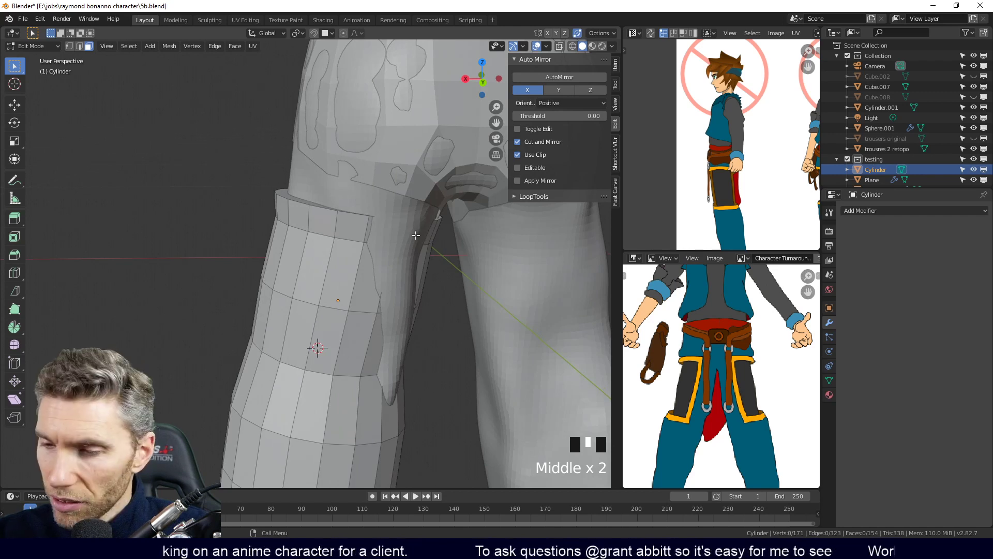
click(421, 247)
middle_drag(409, 259, 376, 358)
click(357, 308)
key(g)
click(353, 311)
Move the remaining sunken face on the inner thigh and adjust faces along the cylinder's upper rim around the leg
click(366, 373)
key(g)
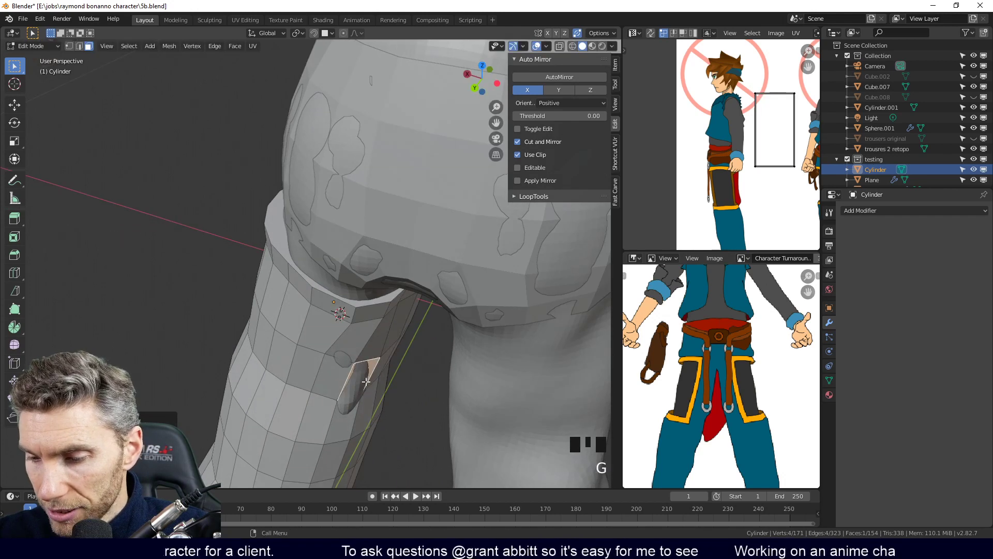
click(359, 362)
middle_drag(374, 385, 356, 263)
key(g)
click(367, 220)
middle_drag(366, 220, 350, 315)
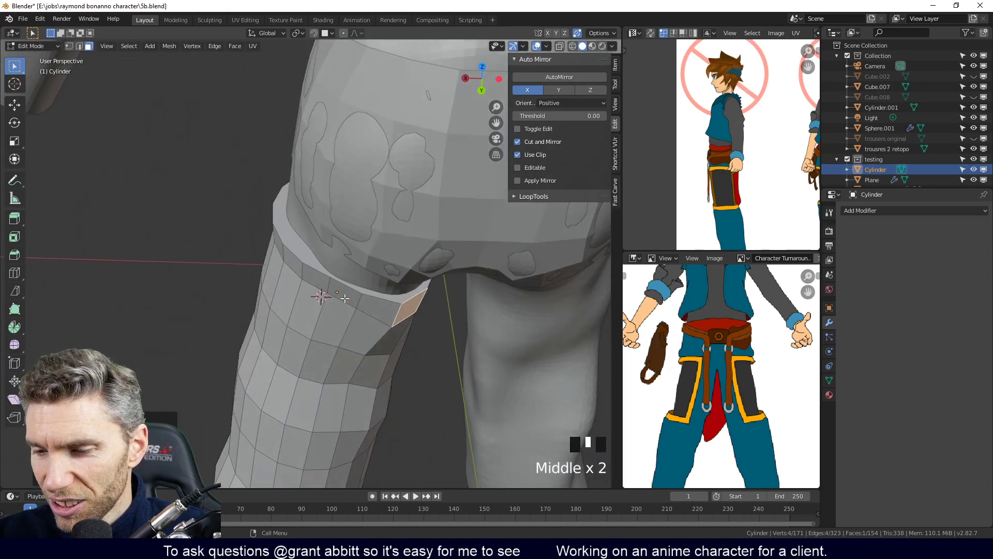
key(g)
click(344, 302)
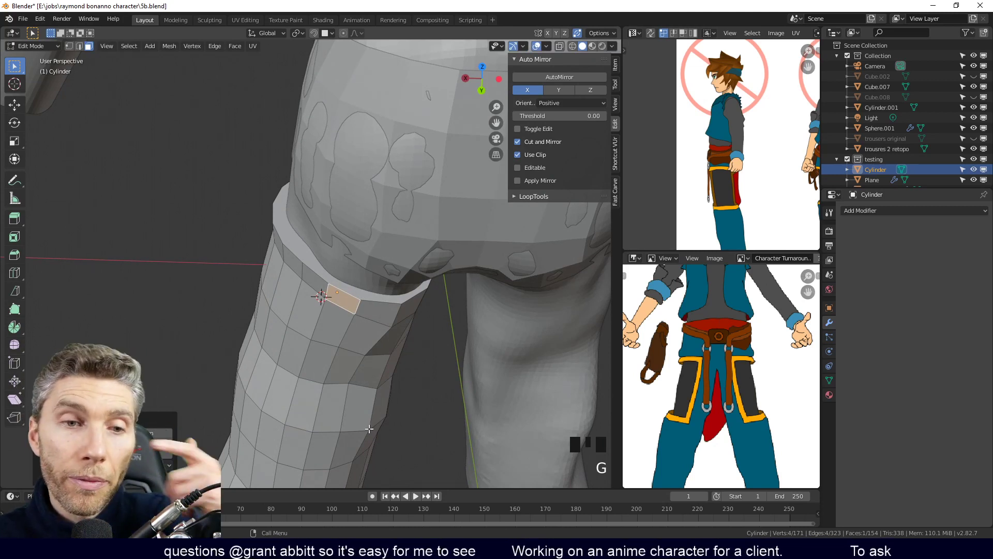
Delete the top and bottom cap faces of the leg cylinder to leave both ends open
middle_drag(382, 404, 404, 371)
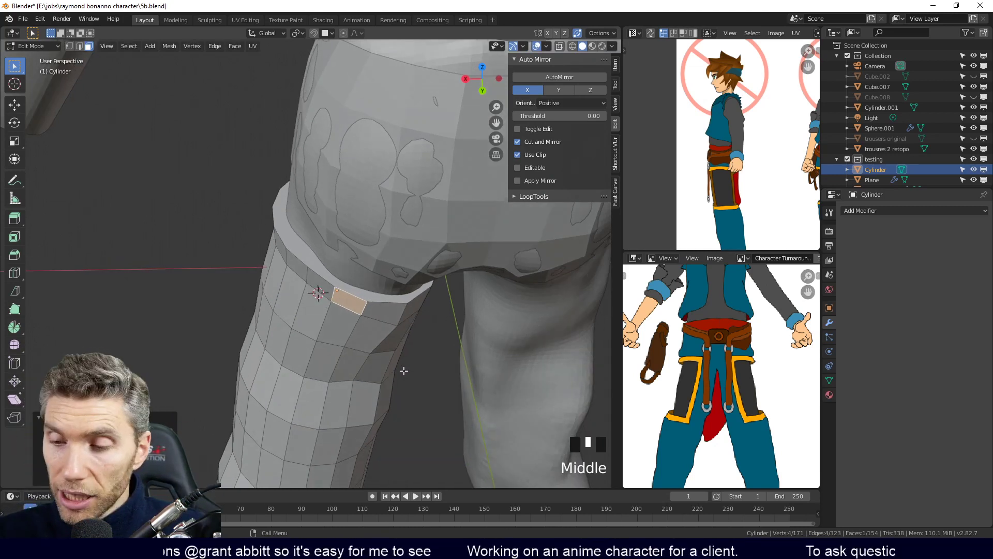
alt+click(314, 261)
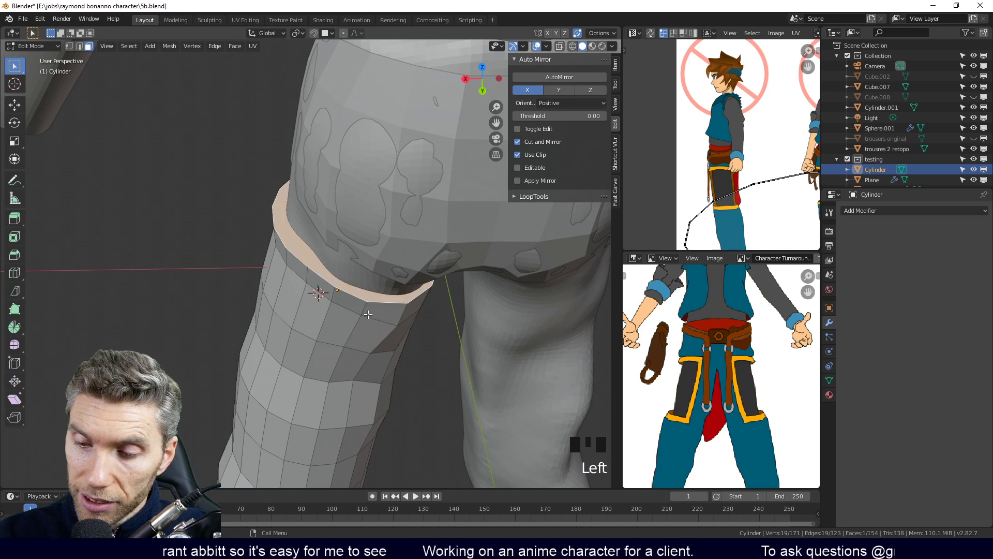
key(x)
click(345, 321)
middle_drag(345, 321, 409, 363)
click(408, 363)
key(Delete)
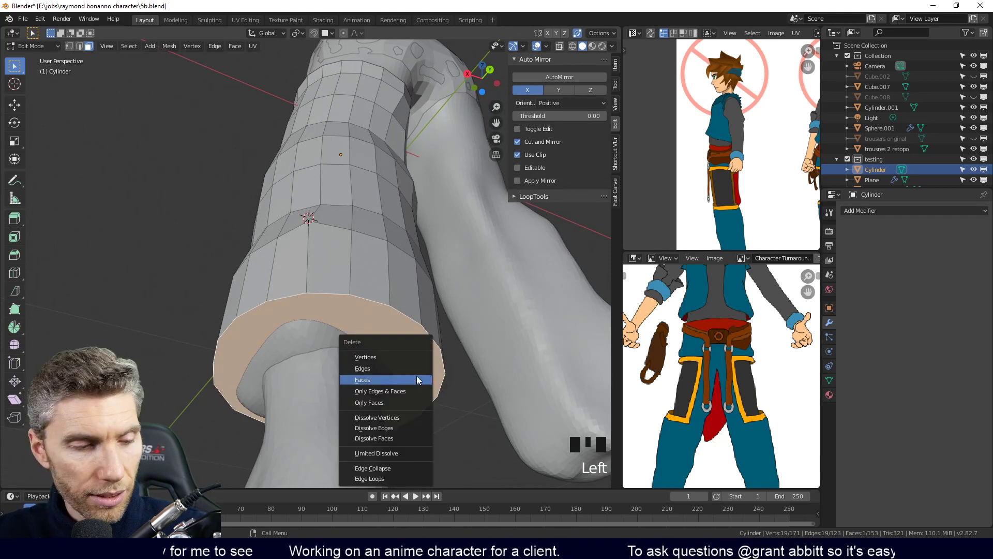
click(415, 378)
Select the open bottom edge loop, scale it to about 0.91 and reposition it around the trouser cuff
middle_drag(415, 379, 465, 349)
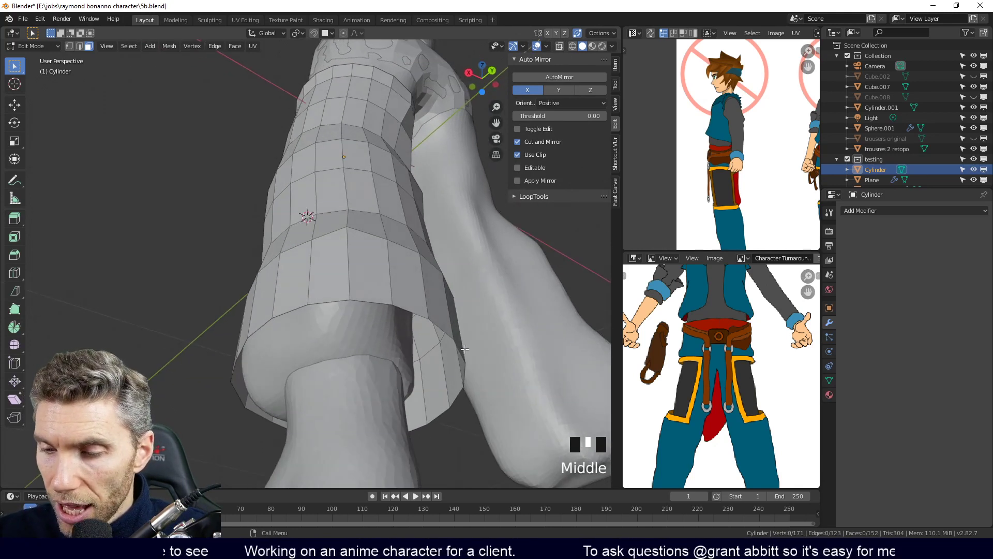
click(448, 325)
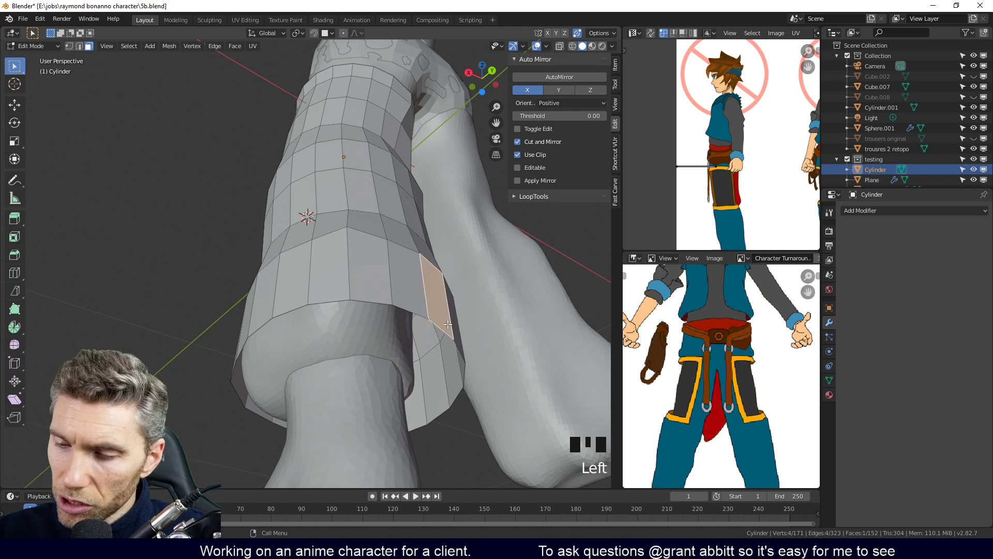
key(2)
click(456, 328)
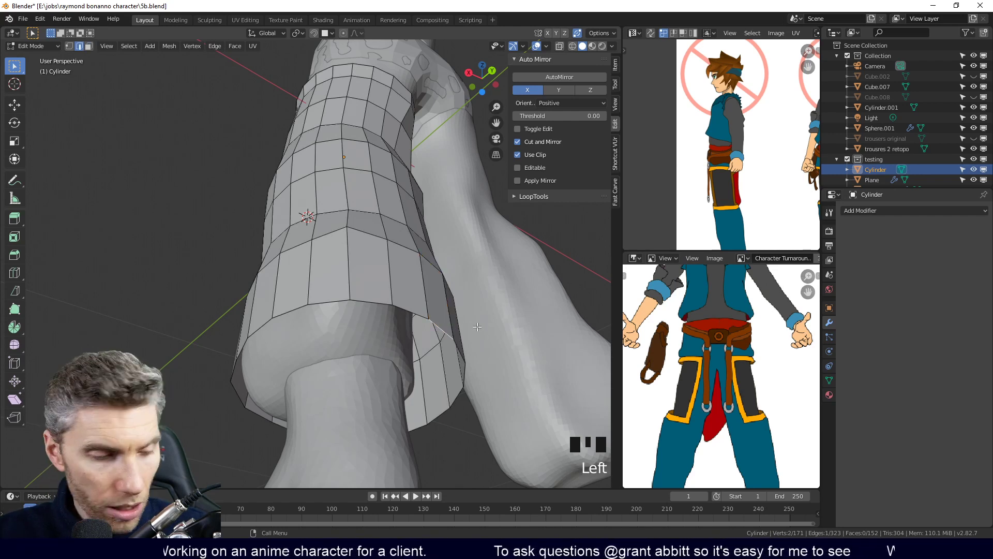
key(s)
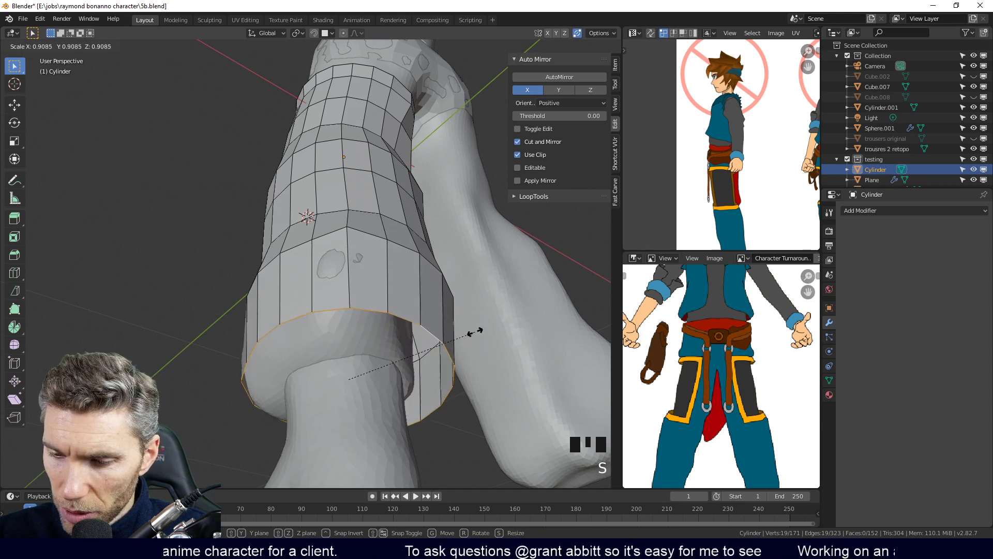
click(471, 333)
middle_drag(471, 332, 487, 347)
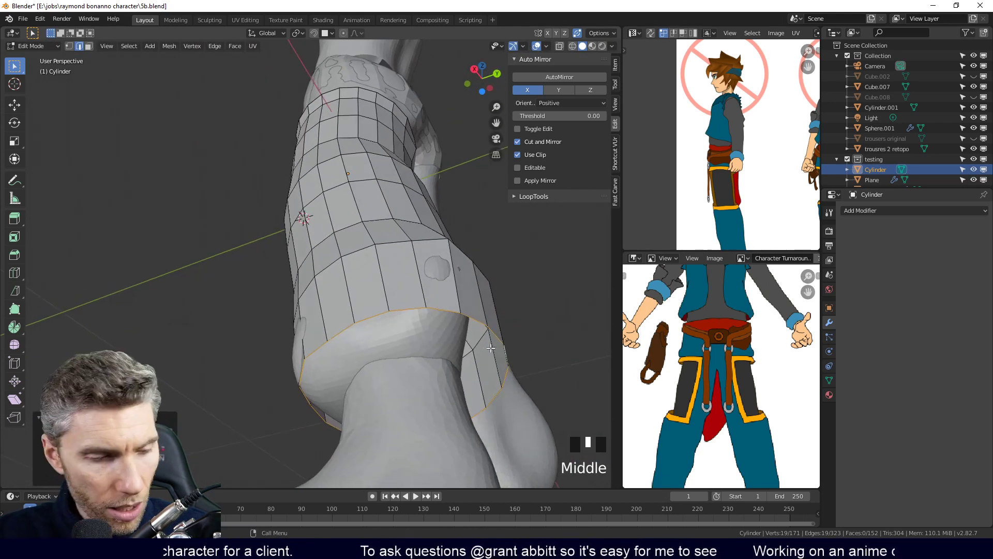
key(g)
click(497, 336)
Add a centred loop cut across the lowest section of the leg cylinder and scale the loop to fit the cuff
middle_drag(497, 337, 481, 312)
key(ctrl+r)
click(482, 309)
right_click(483, 309)
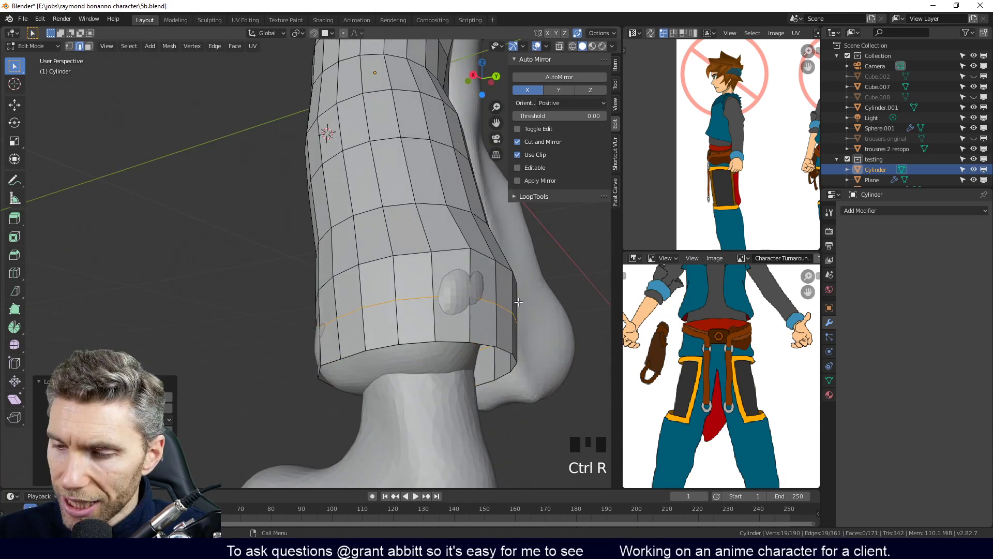
key(s)
click(528, 301)
Finish editing the leg cylinder and return to object mode
middle_drag(527, 300, 453, 323)
middle_drag(372, 380, 388, 300)
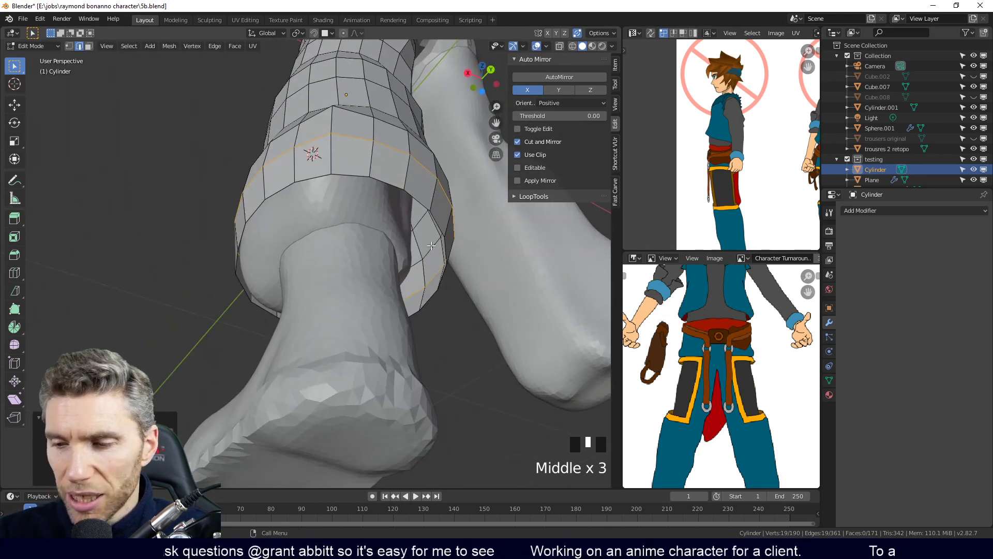
ctrl+middle_drag(420, 262, 348, 175)
key(Tab)
Select the leg cylinder and add the hip mesh to the selection as the active object
click(348, 175)
click(395, 291)
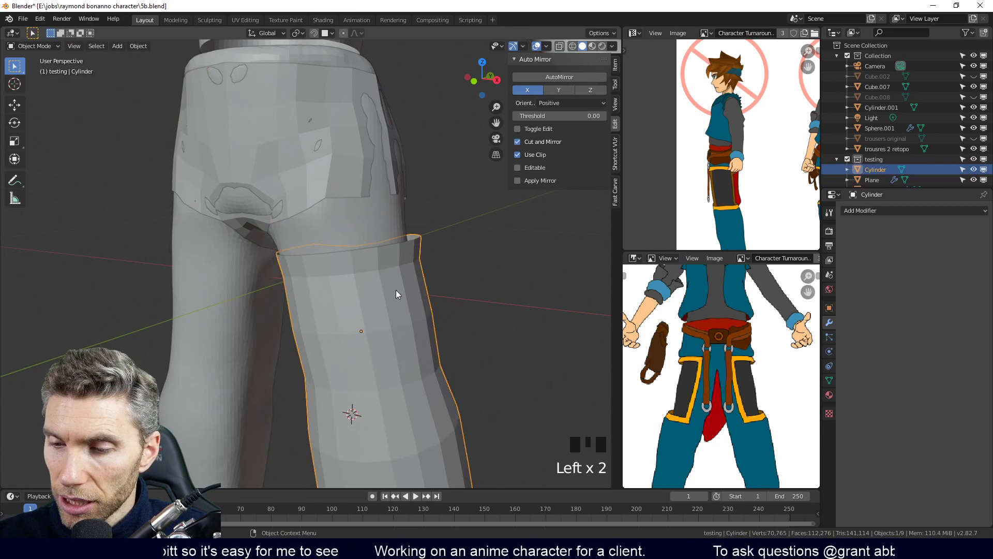
shift+click(343, 158)
middle_drag(390, 275, 380, 309)
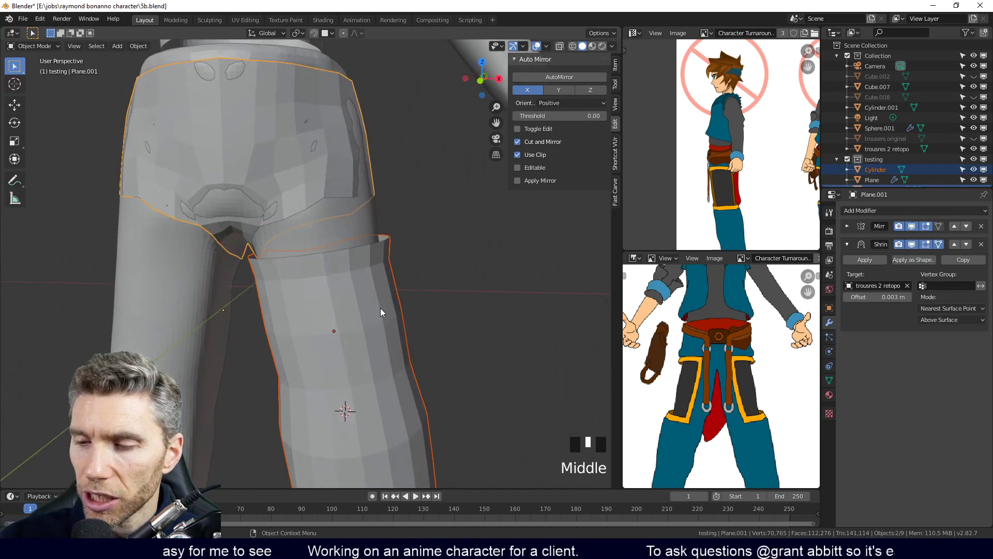
click(346, 338)
middle_drag(347, 337, 328, 340)
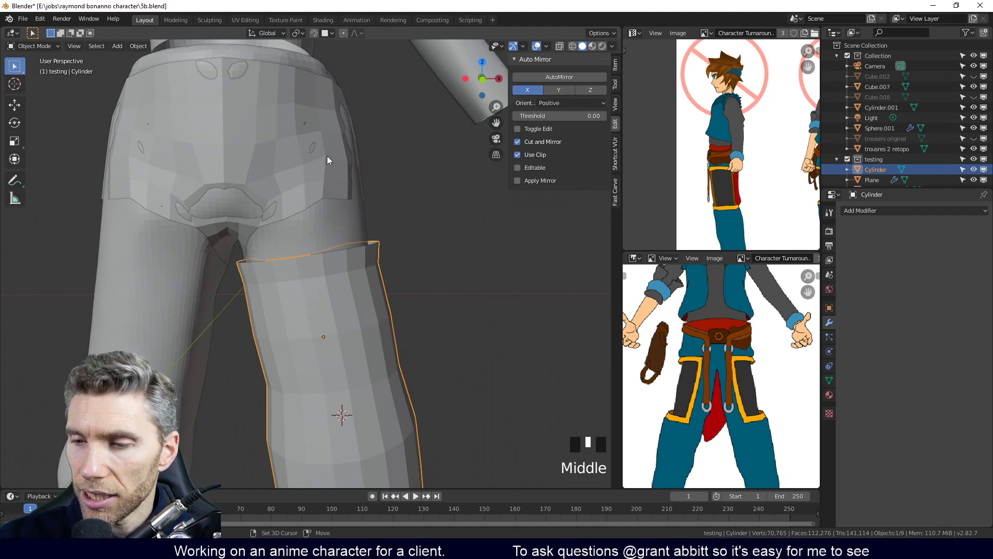
shift+click(302, 241)
middle_drag(228, 309, 259, 295)
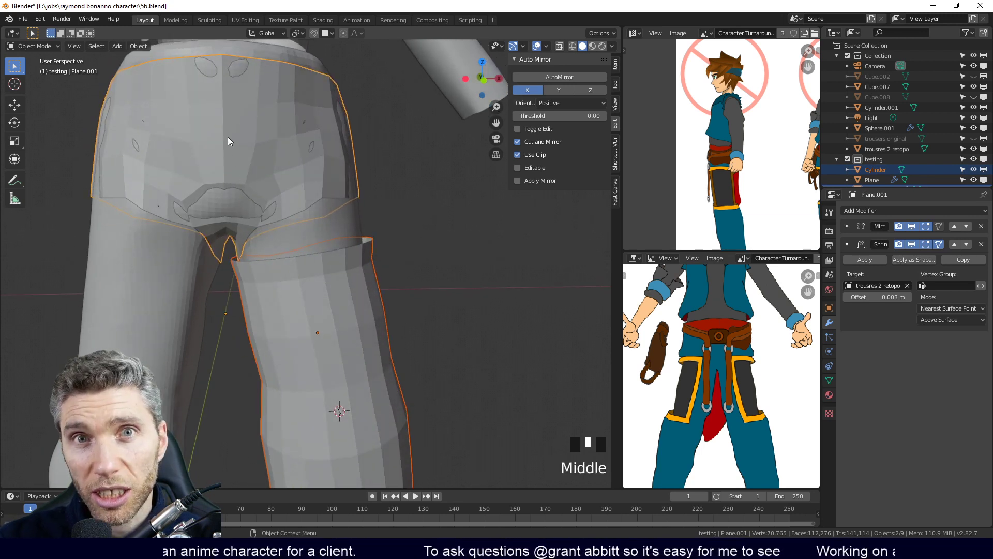
middle_drag(338, 333, 344, 309)
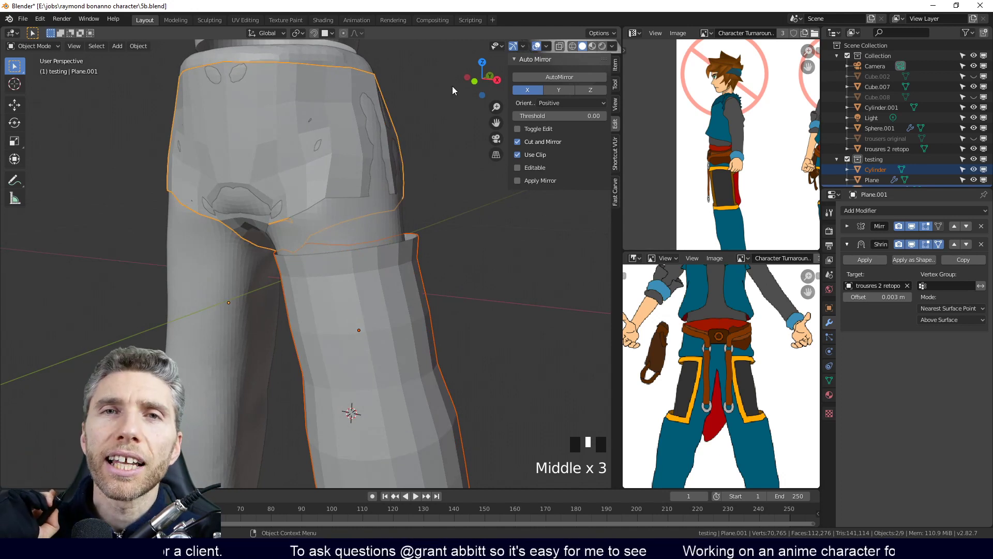
middle_drag(452, 86, 405, 195)
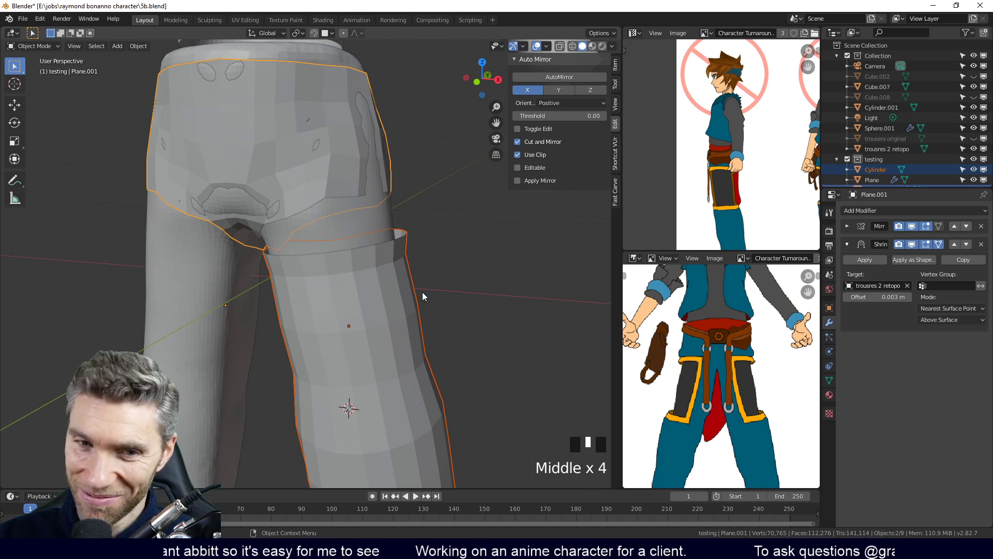
middle_drag(422, 291, 413, 288)
Reselect the leg cylinder followed by the hip mesh and join them into one object
click(402, 284)
shift+click(361, 145)
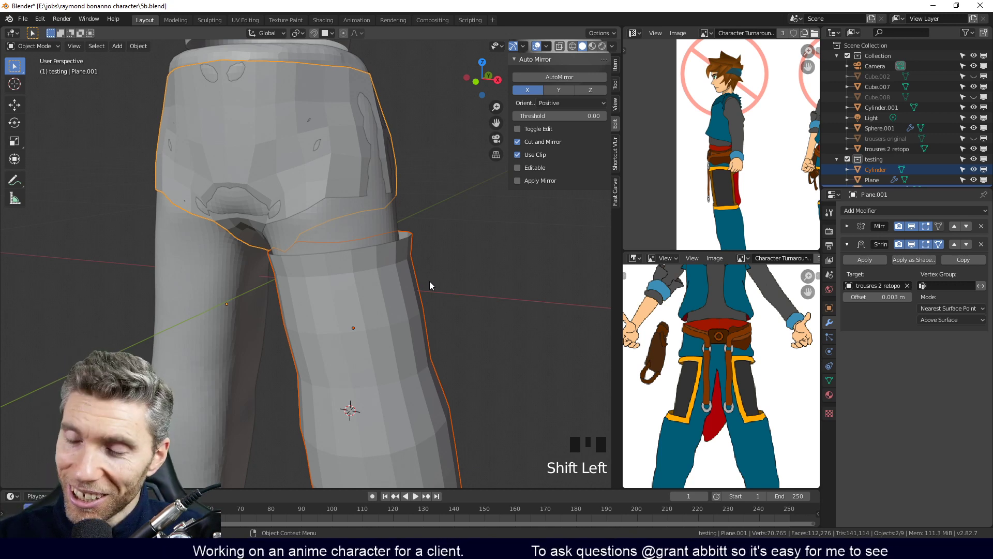
key(ctrl+j)
middle_drag(429, 282, 455, 286)
shift+middle_drag(422, 328, 351, 385)
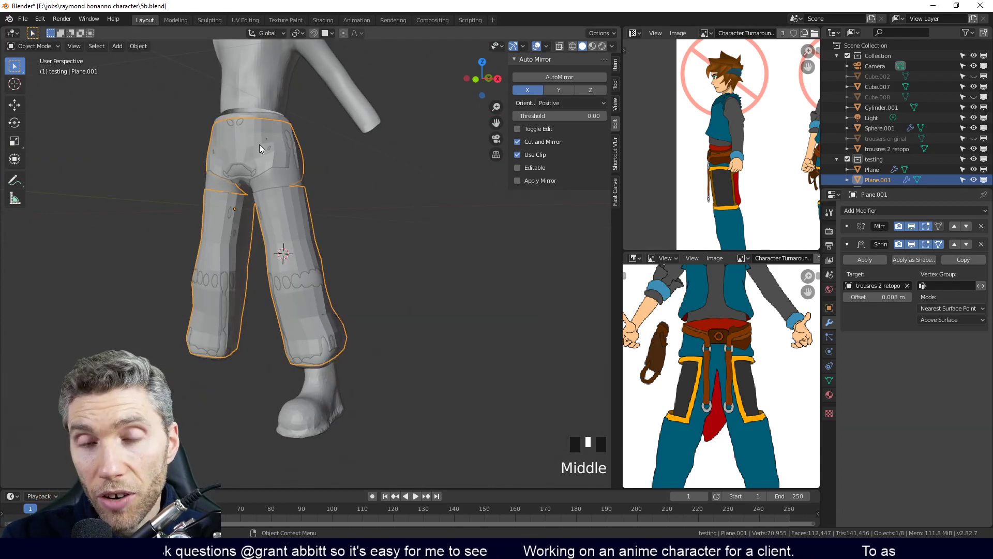
Enter edit mode on the joined trousers mesh and edge-slide the inner edge near the crotch down the leg
middle_drag(275, 157, 231, 286)
middle_drag(369, 192, 384, 233)
key(Tab)
alt+click(337, 200)
ctrl+middle_drag(309, 218, 300, 194)
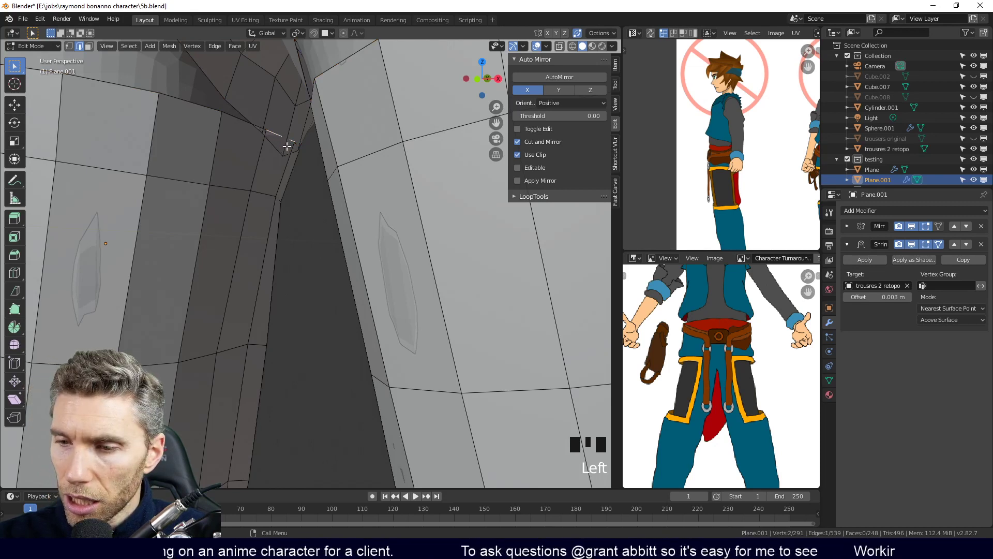
key(g)
key(g)
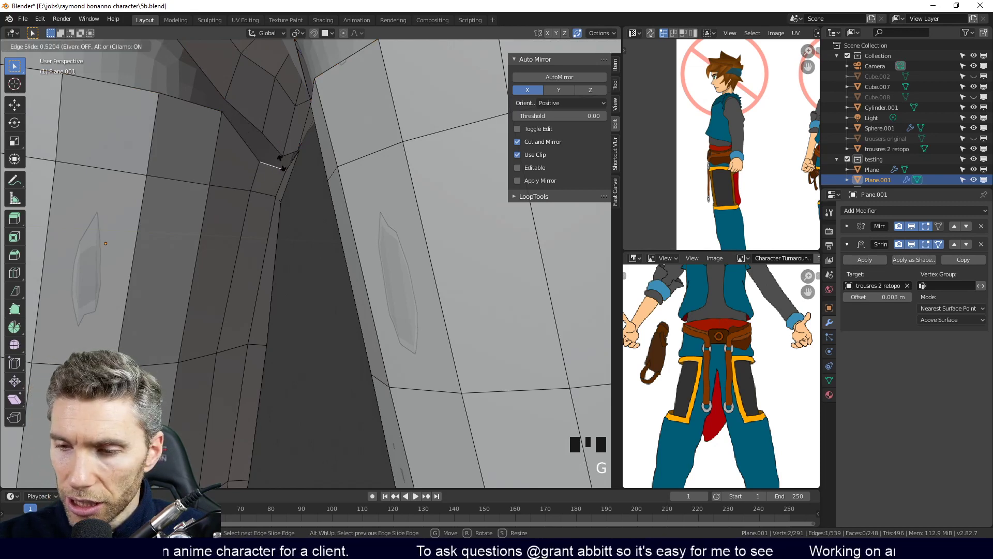
click(282, 162)
middle_drag(332, 191, 348, 293)
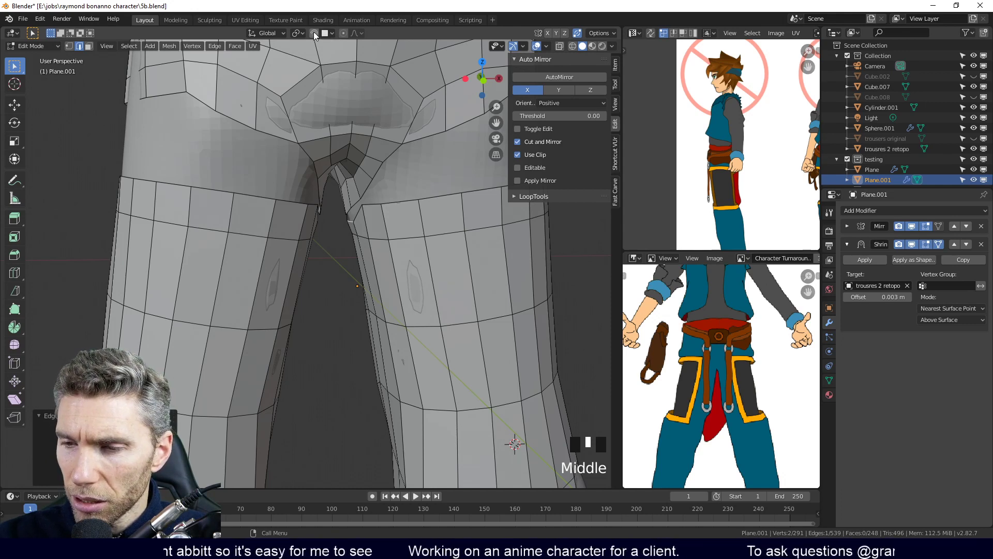
Turn on snapping and raise an edge of the leg's front upper rim toward the hip mesh
middle_drag(276, 205, 241, 216)
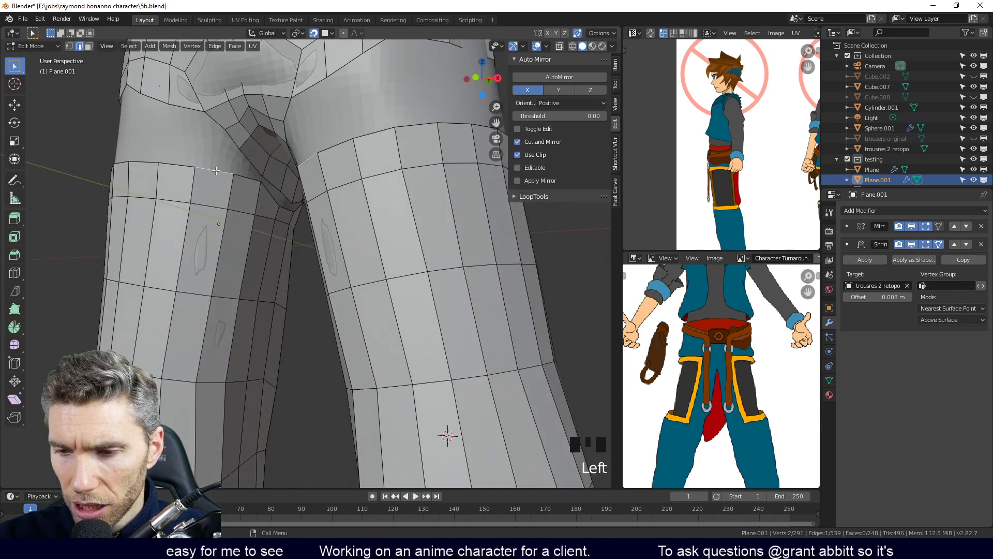
key(g)
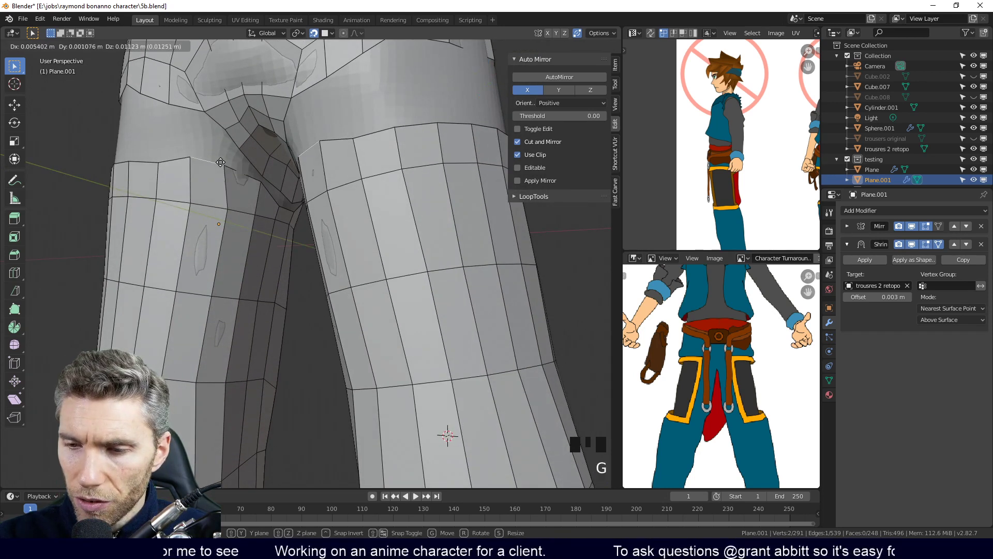
click(222, 167)
right_click(445, 223)
middle_drag(207, 258, 231, 256)
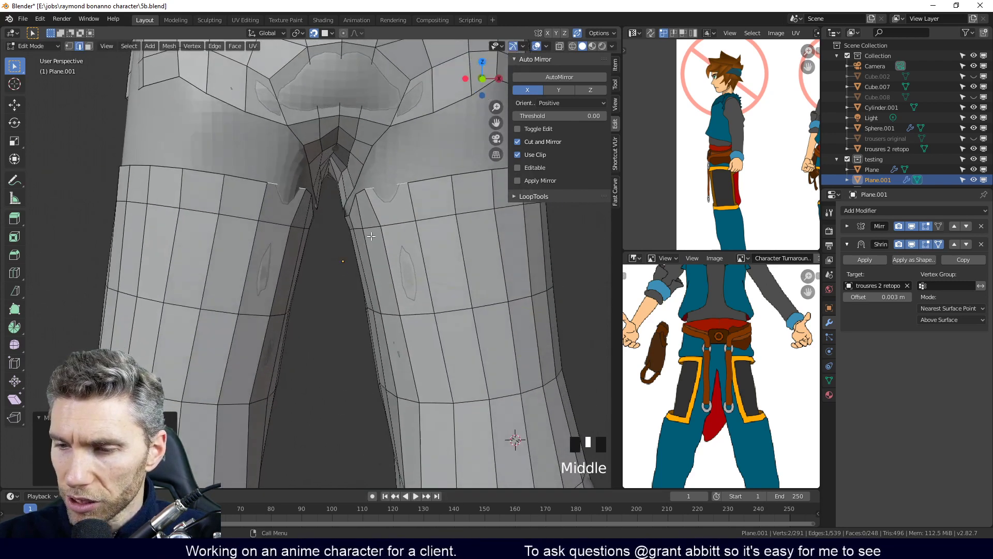
middle_drag(418, 188, 399, 200)
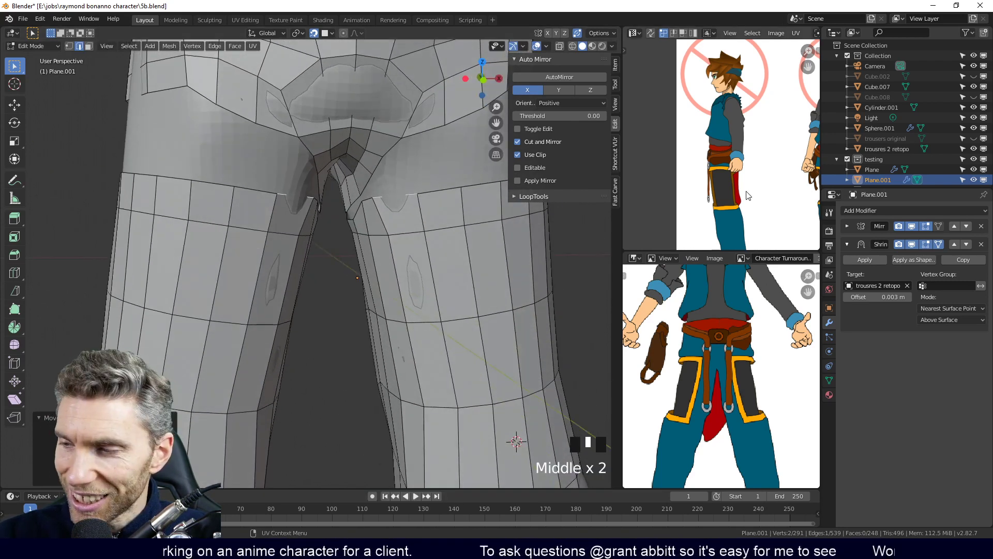
Switch the Shrinkwrap and Mirror on-cage display and the Mirror edit-mode display off and back on
click(938, 244)
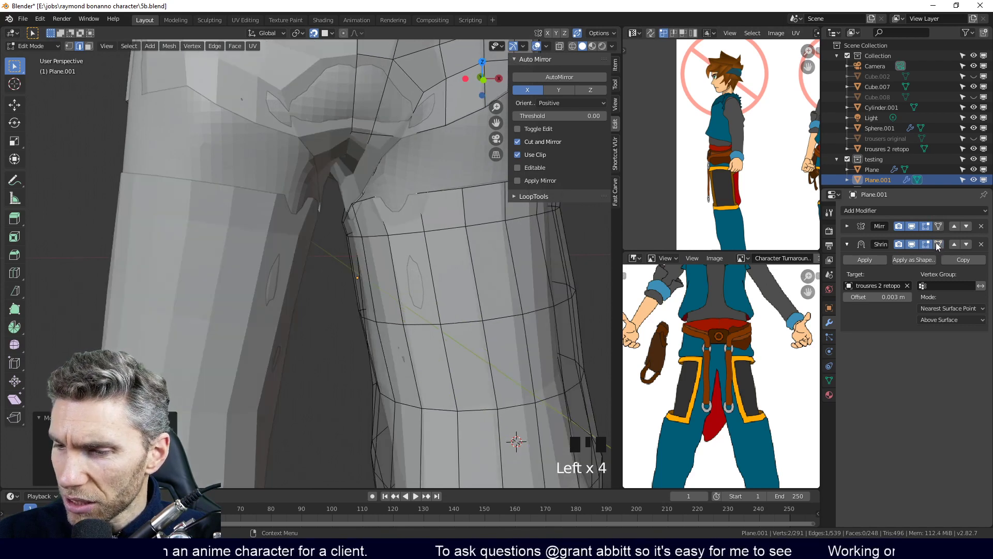
click(939, 227)
click(939, 228)
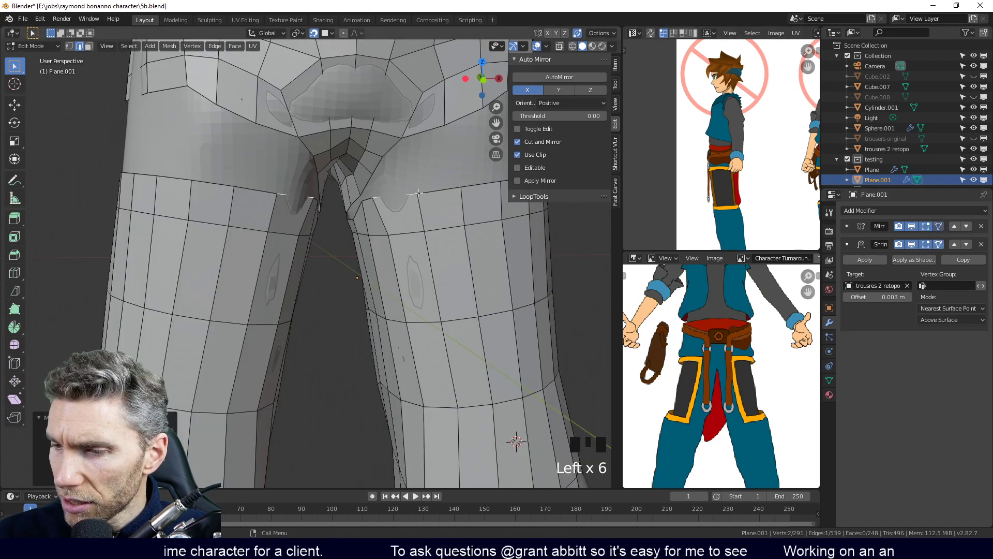
click(926, 227)
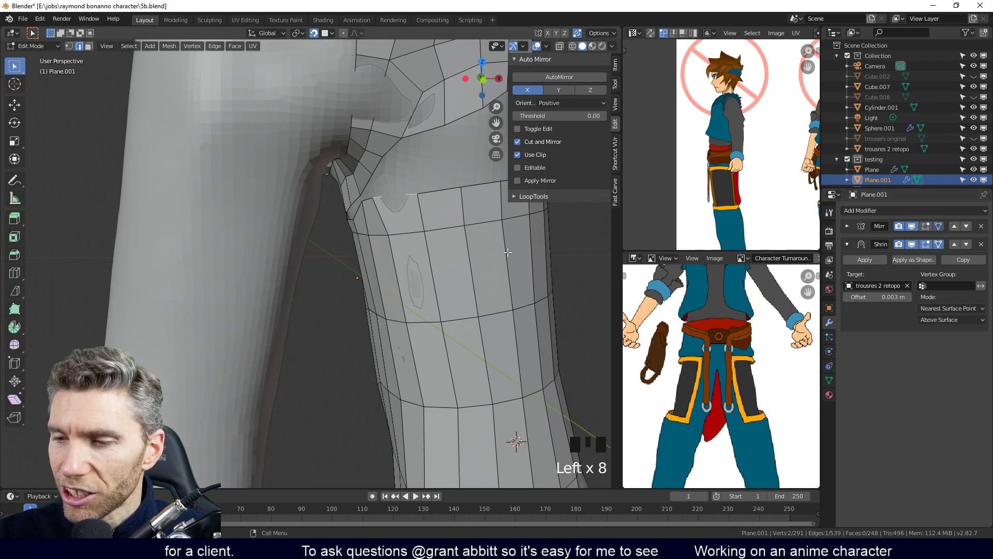
click(927, 227)
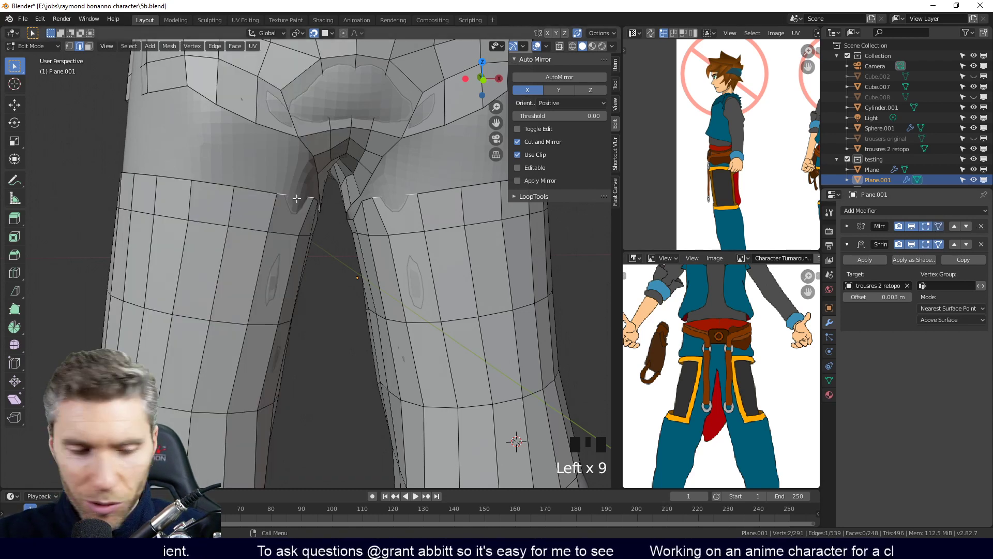
Scale and move the raised edge on the front of the leg's upper rim to follow the trouser surface
key(g)
right_click(402, 201)
middle_drag(402, 201, 430, 160)
key(s)
click(420, 169)
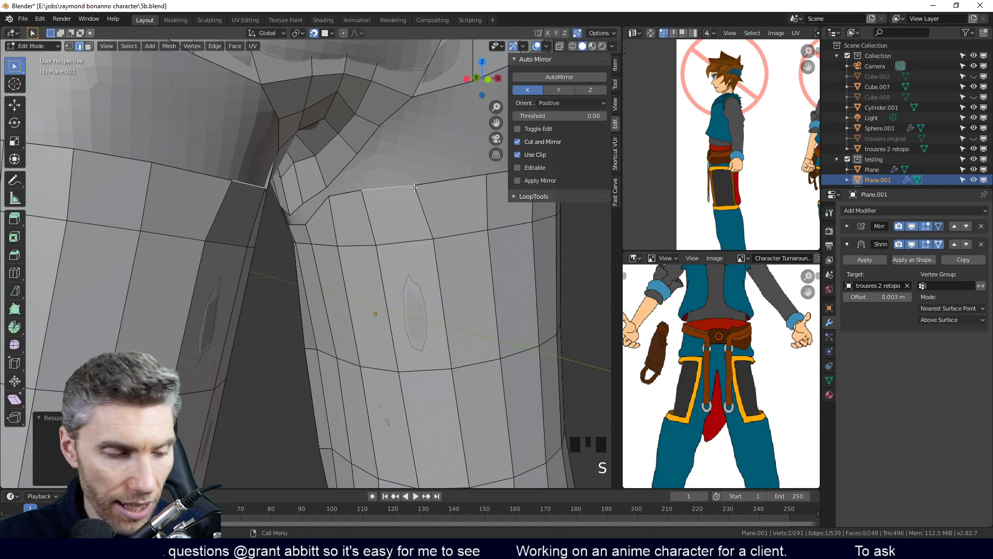
key(g)
shift+middle_drag(471, 179, 352, 210)
click(385, 231)
Move the edges along the outer front of the leg's upper rim up toward the hip boundary
key(g)
click(387, 197)
key(g)
click(307, 204)
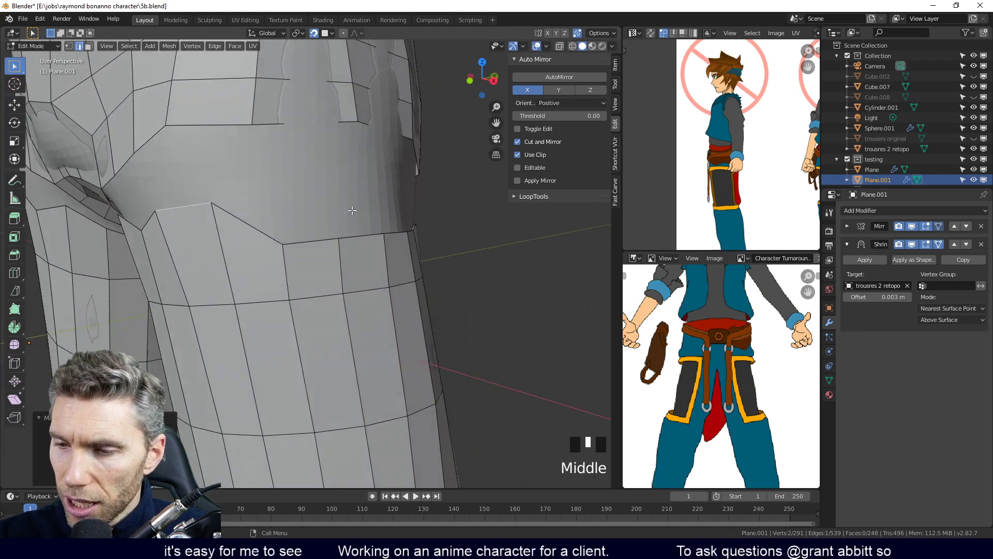
key(g)
click(357, 187)
middle_drag(354, 200, 322, 229)
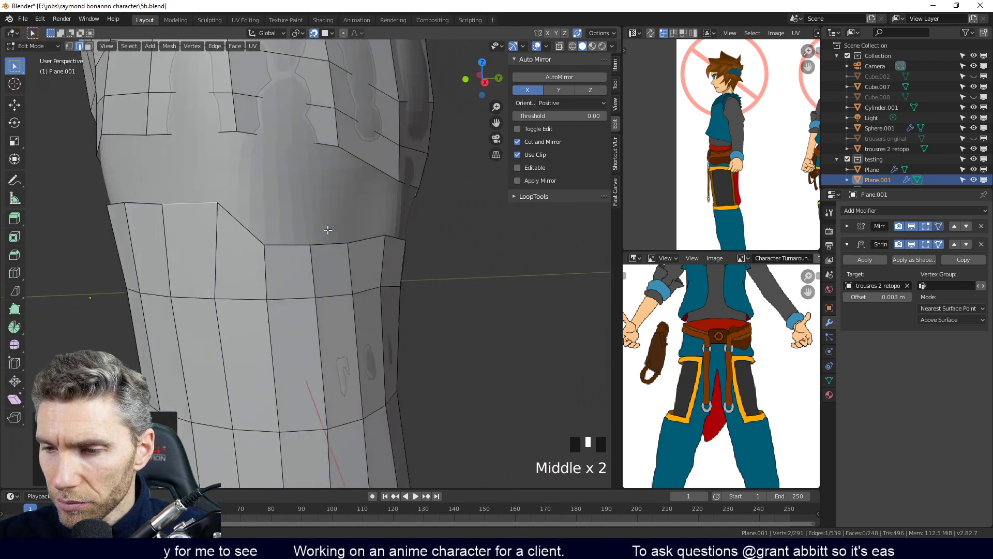
Raise the edges around the outer back of the leg's upper rim toward the hip boundary
key(g)
middle_drag(362, 200, 330, 211)
key(g)
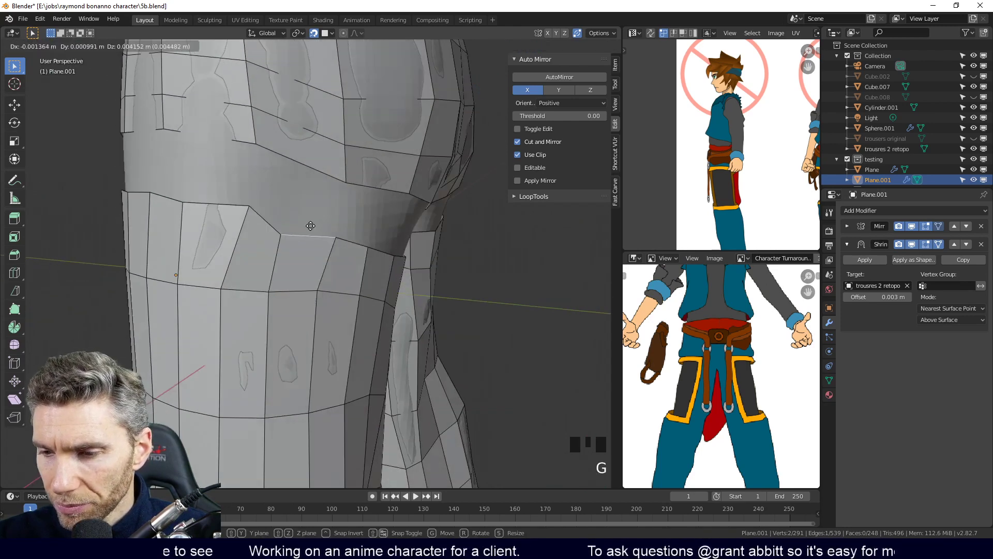
middle_drag(412, 205, 367, 181)
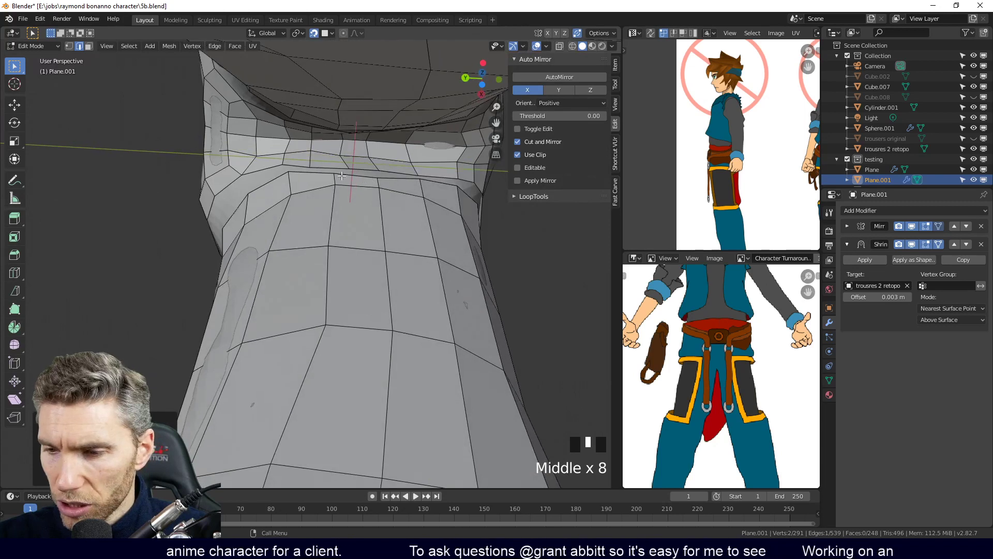
Switch to vertex selection and reposition vertices on the inner-thigh boundary between hip and leg
key(1)
key(g)
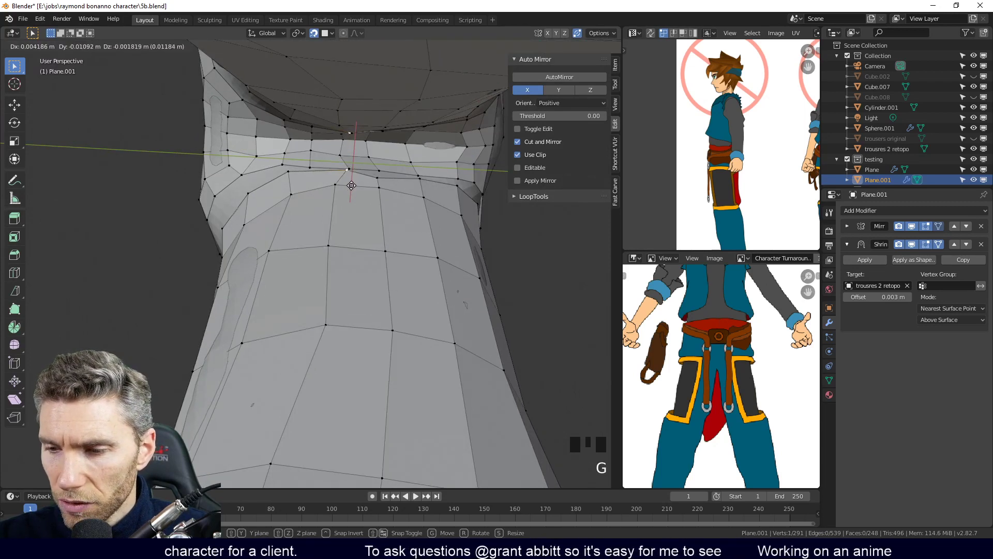
click(352, 188)
middle_drag(352, 188, 299, 171)
key(g)
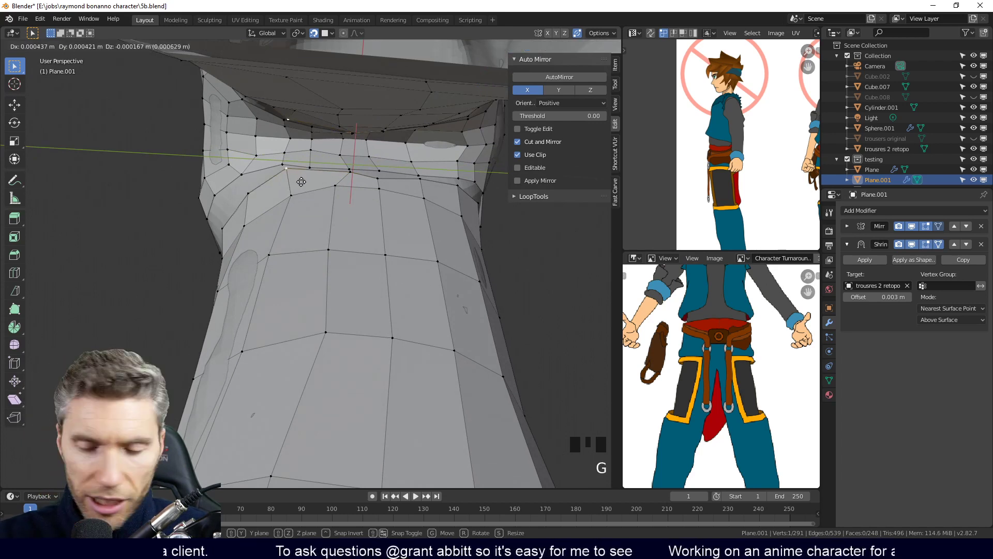
click(327, 187)
Reposition three vertices around the back inner thigh to even out the gap below the hip mesh
middle_drag(327, 187, 336, 290)
key(g)
click(365, 240)
key(g)
click(336, 238)
middle_drag(337, 238, 404, 254)
ctrl+middle_drag(407, 217, 335, 255)
key(g)
click(334, 303)
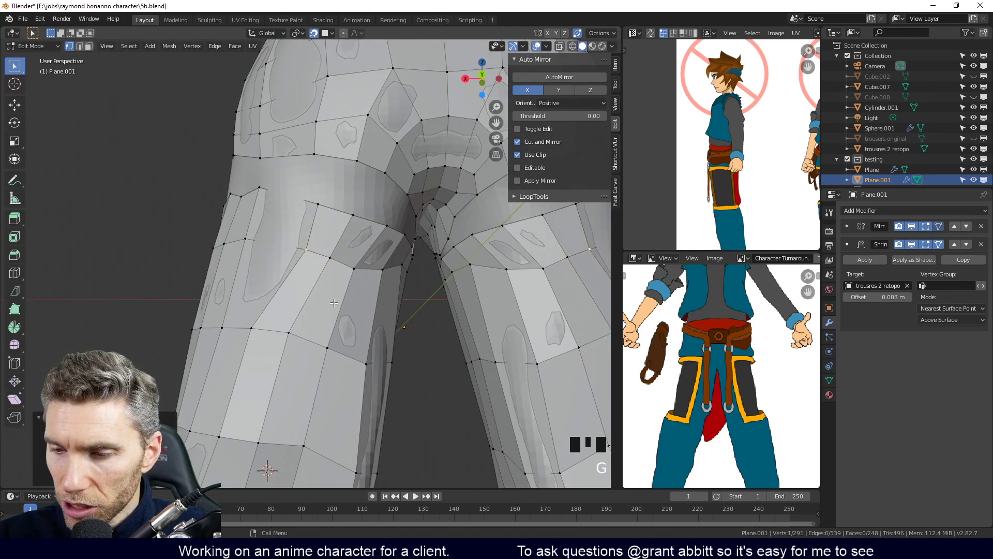
Adjust two more vertices on the back of the upper leg to even the face spacing
middle_drag(334, 302, 342, 303)
click(296, 335)
key(g)
click(306, 337)
middle_drag(307, 337, 380, 309)
click(282, 338)
key(g)
click(308, 341)
Select the hip's leg-opening loop and the leg's upper boundary loop, and connect them with Bridge Edge Loops
key(2)
alt+click(414, 230)
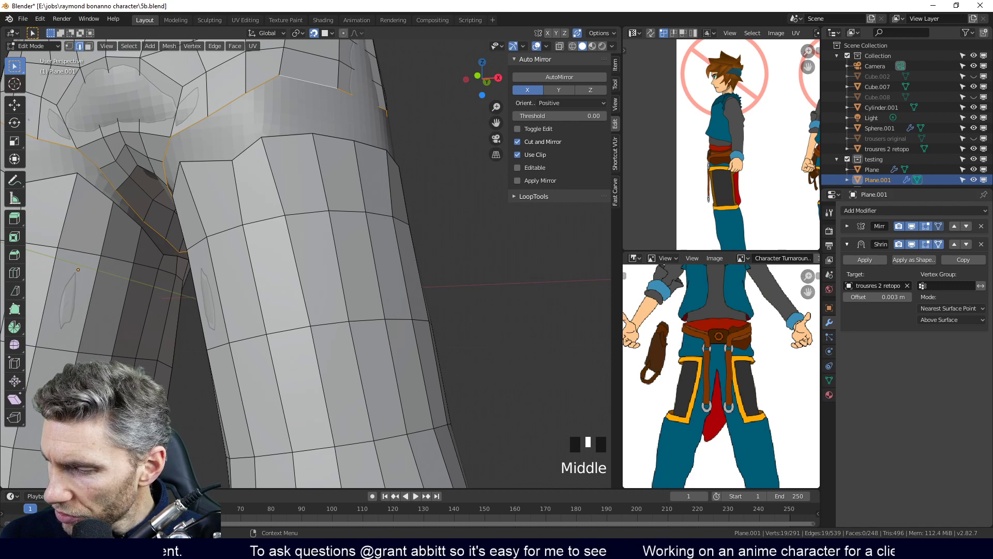
alt+click(295, 138)
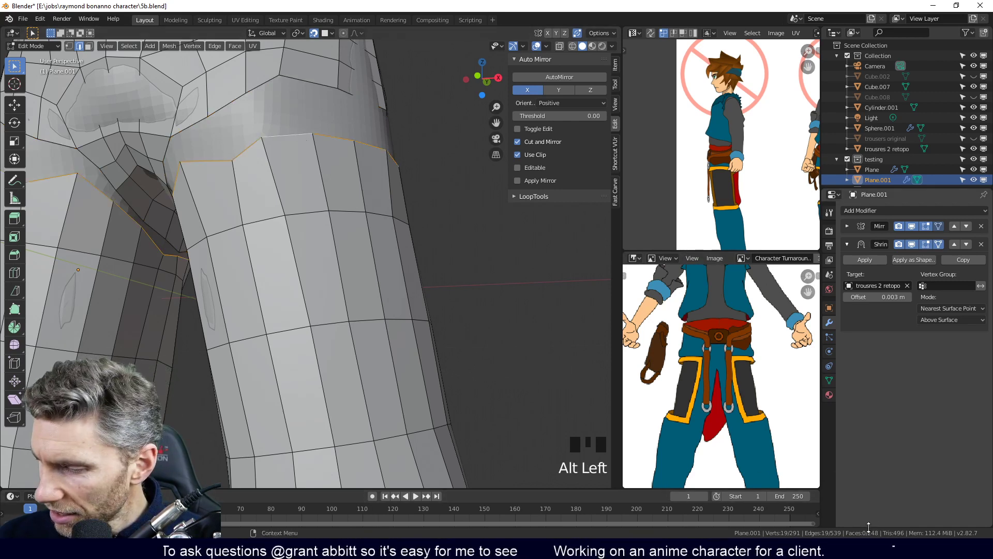
middle_drag(295, 139, 299, 159)
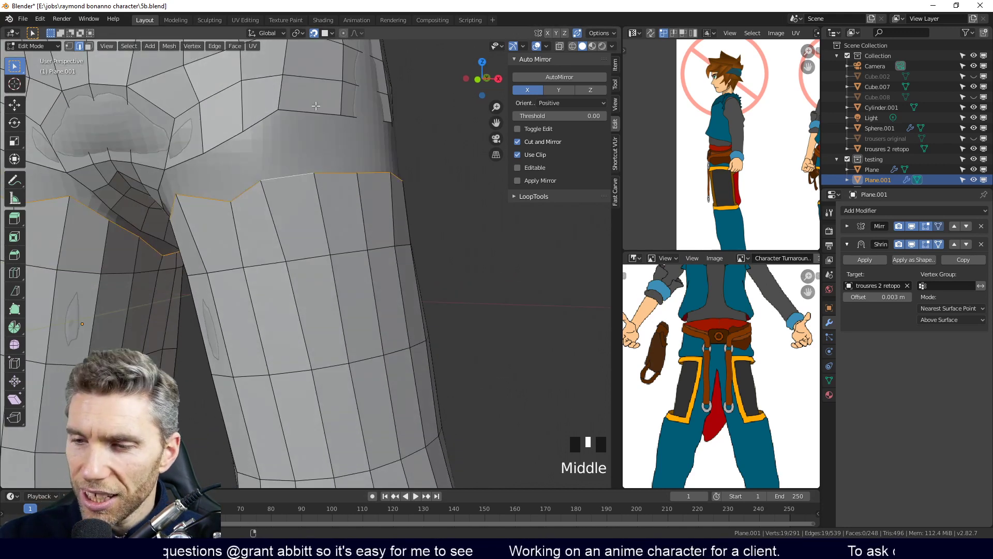
alt+shift+click(310, 112)
key(ctrl+e)
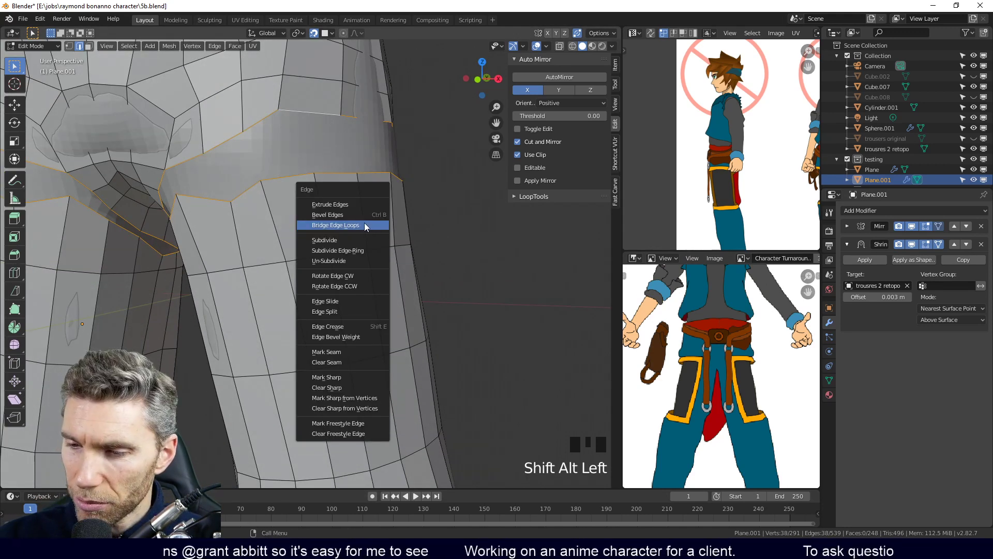
click(364, 226)
middle_drag(400, 268, 434, 266)
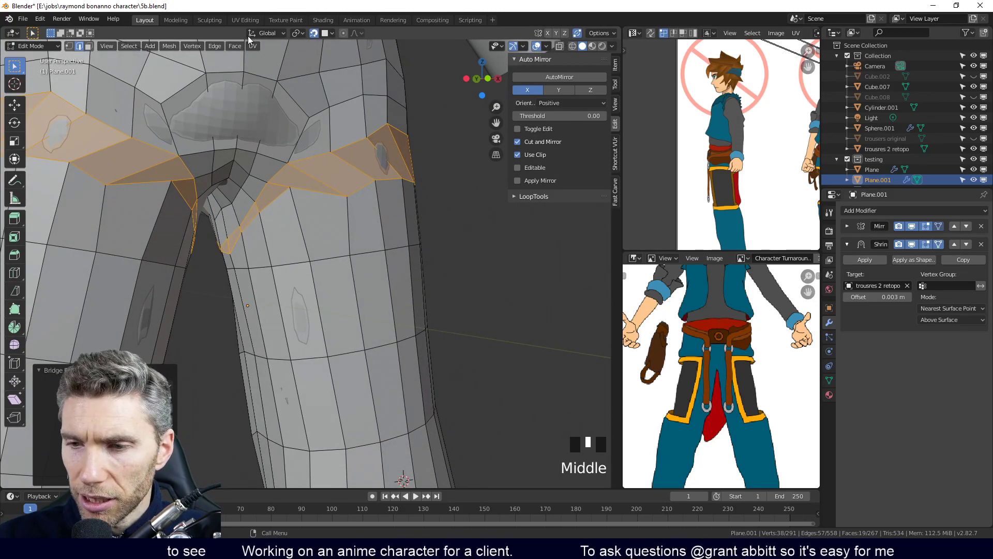
Apply Smooth Vertices twice to the bridged band of faces around the upper thigh
click(192, 46)
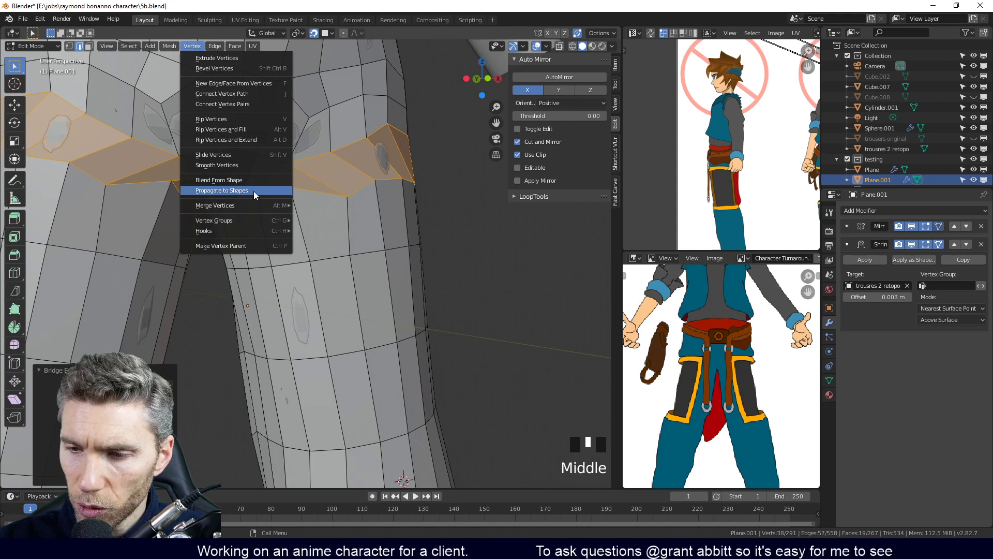
click(251, 167)
middle_drag(472, 305, 388, 348)
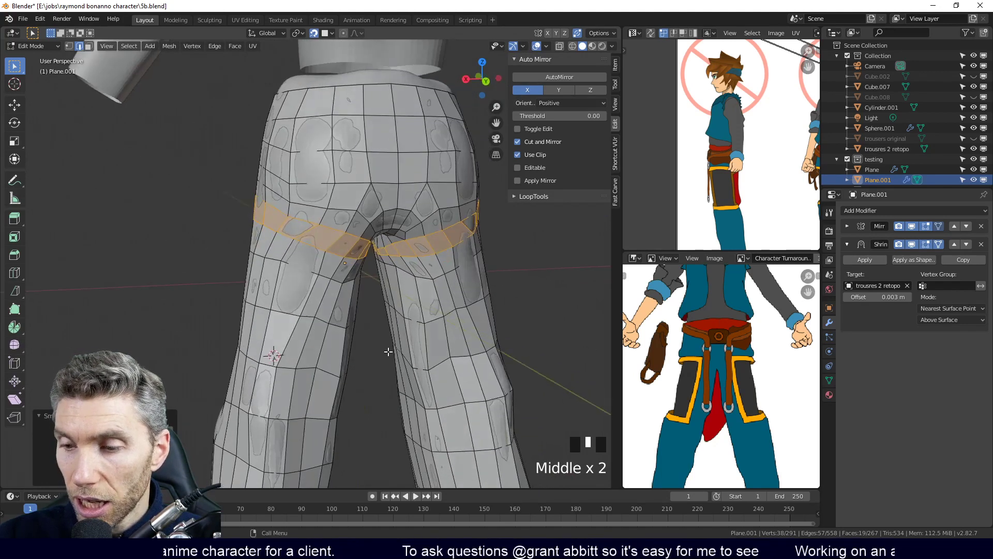
click(197, 45)
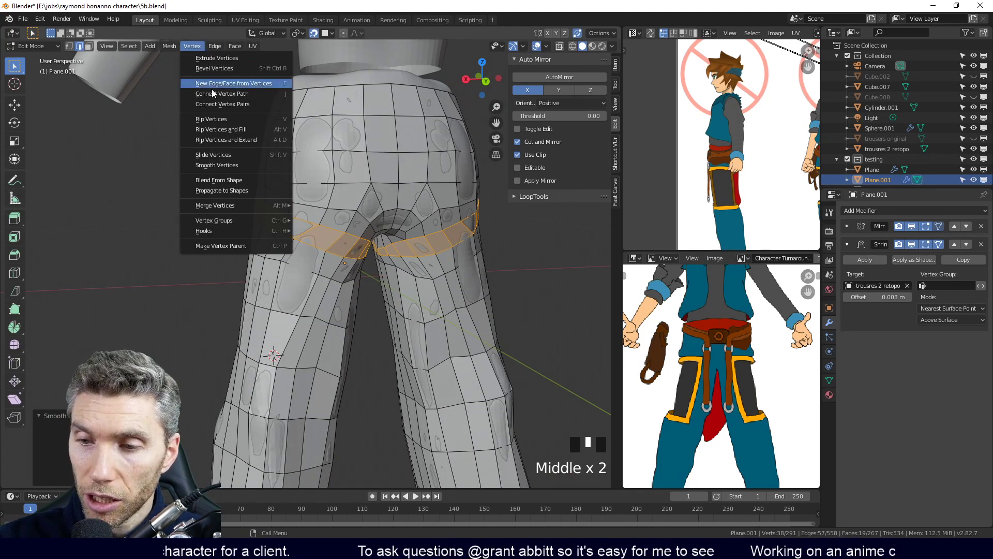
click(268, 165)
middle_drag(273, 165, 298, 169)
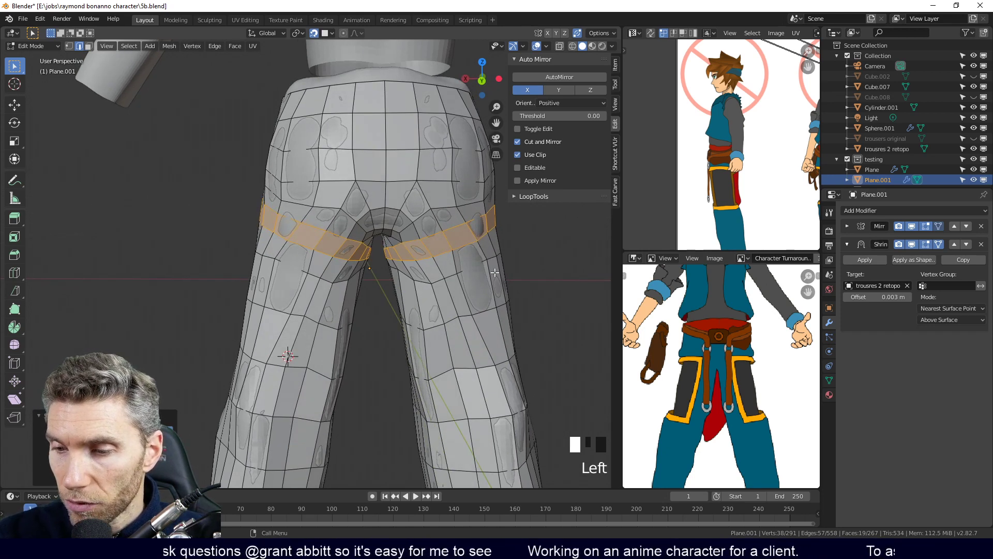
Scale the bridged thigh band up slightly and check the trousers in object mode before resuming mesh editing
key(s)
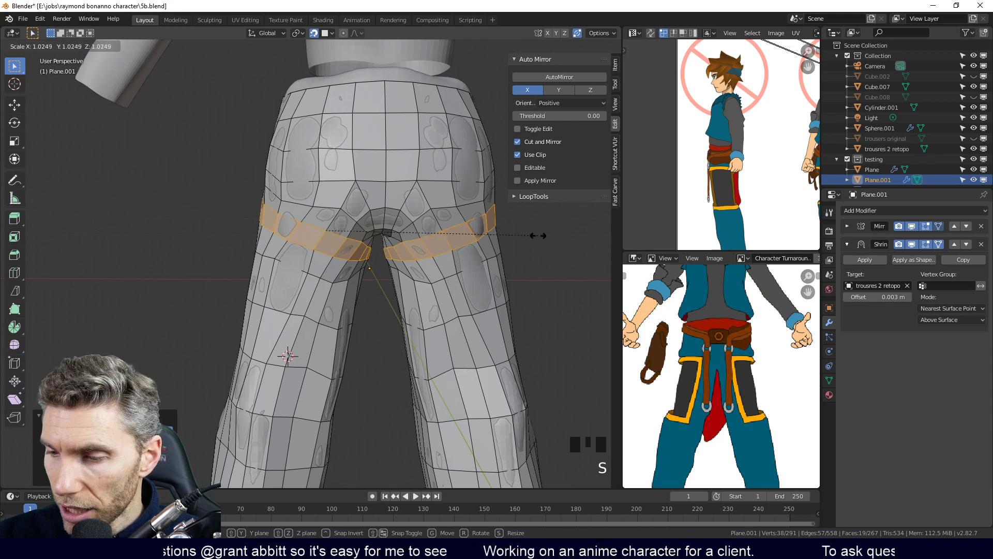
click(553, 233)
middle_drag(553, 233, 549, 313)
middle_drag(468, 322, 386, 290)
ctrl+middle_drag(417, 237, 349, 138)
key(Tab)
key(Tab)
middle_drag(230, 197, 313, 158)
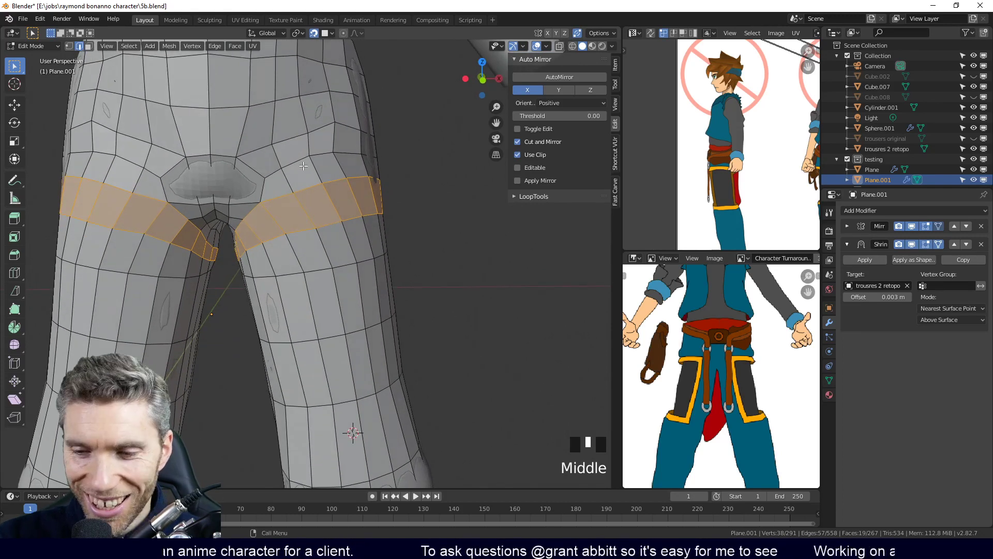
Try to edge-slide the front hip loops down toward the thighs to even the spacing above the bridge
alt+click(382, 147)
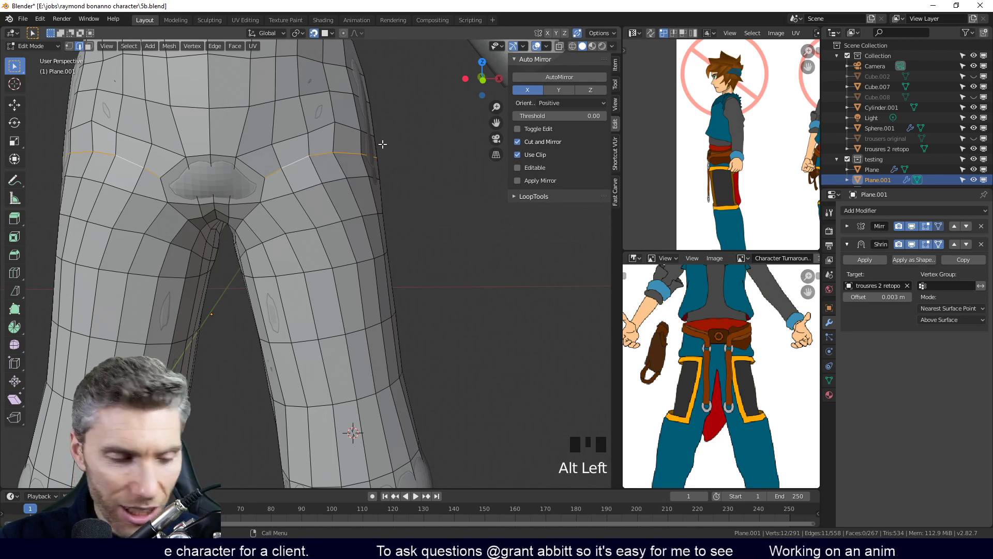
key(g)
key(g)
click(383, 150)
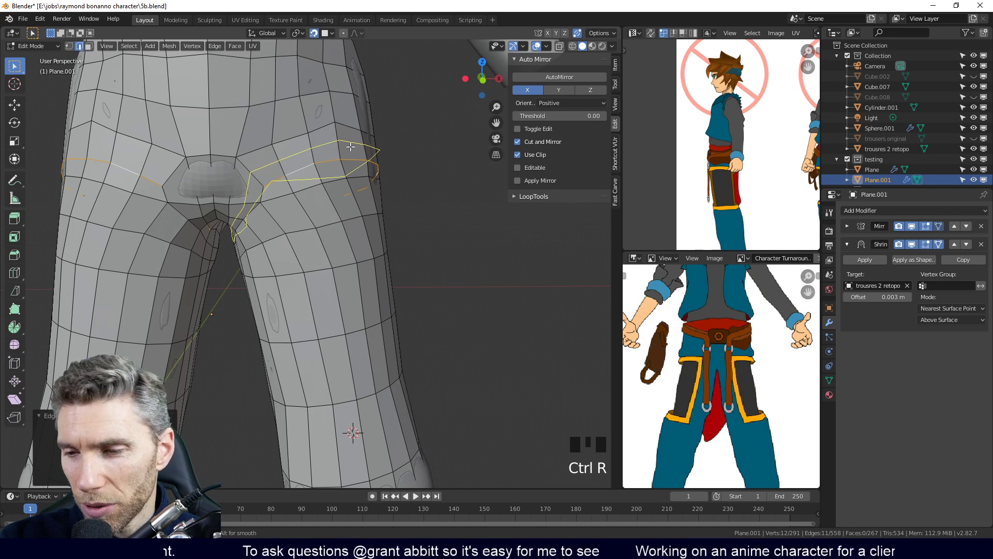
middle_drag(352, 145, 326, 173)
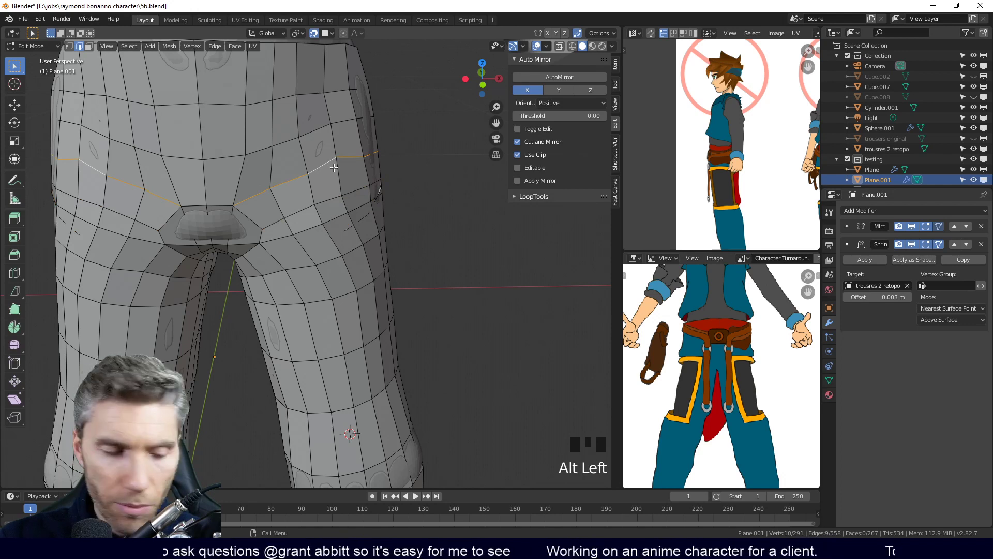
key(g)
key(g)
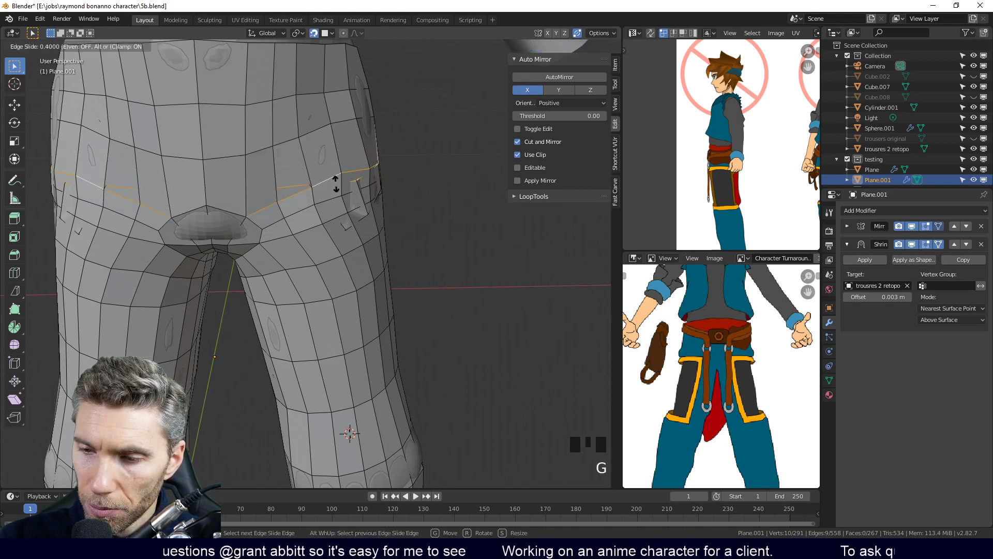
click(335, 183)
mouse_move(339, 164)
middle_down()
mouse_move(435, 196)
mouse_move(398, 249)
mouse_move(367, 132)
mouse_move(352, 156)
mouse_move(325, 164)
middle_up()
Undo the edge slides made on the front hip loops
key(ctrl+z)
key(ctrl+z)
key(ctrl+z)
key(ctrl+z)
key(ctrl+z)
key(ctrl+z)
Edge-slide the horizontal loops across the front hips to even out the face spacing above the crotch
key(g)
key(g)
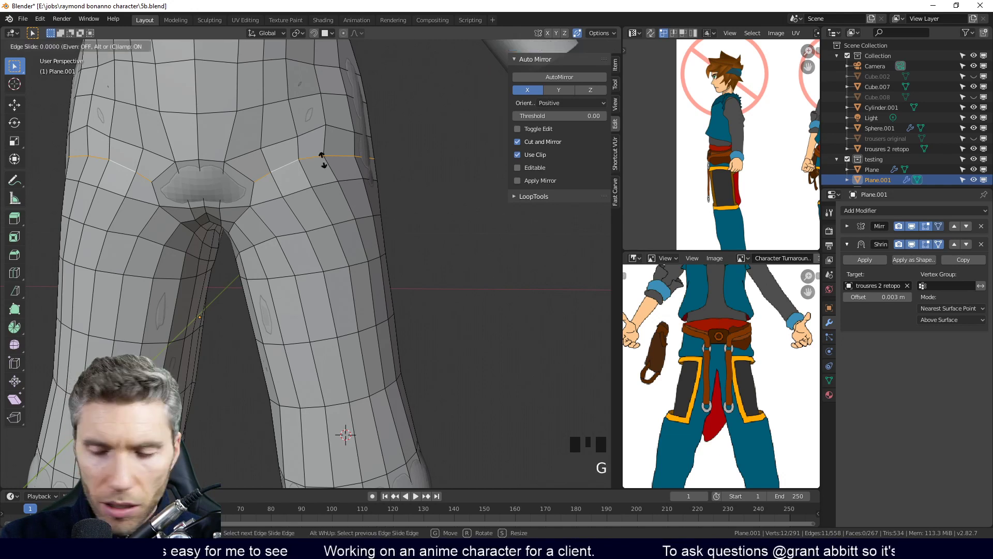
click(324, 169)
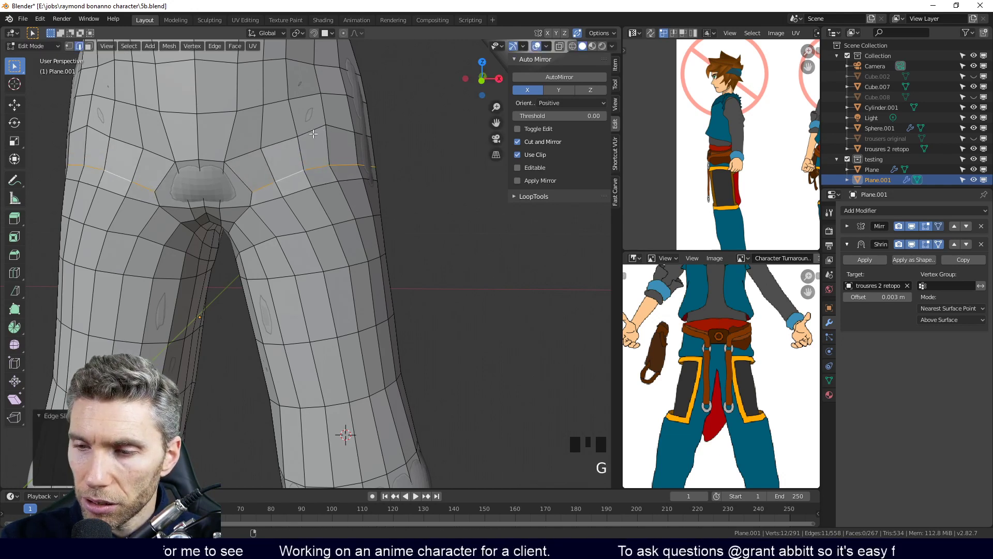
key(g)
key(g)
click(222, 165)
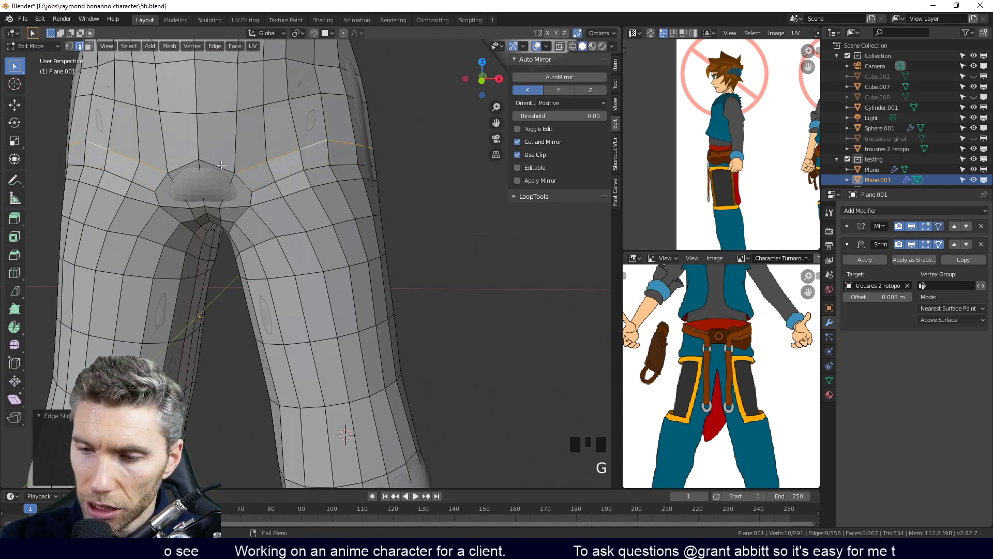
Move the centre and adjacent vertices just above the crotch downward to even the faces at the front of the trousers
key(1)
key(g)
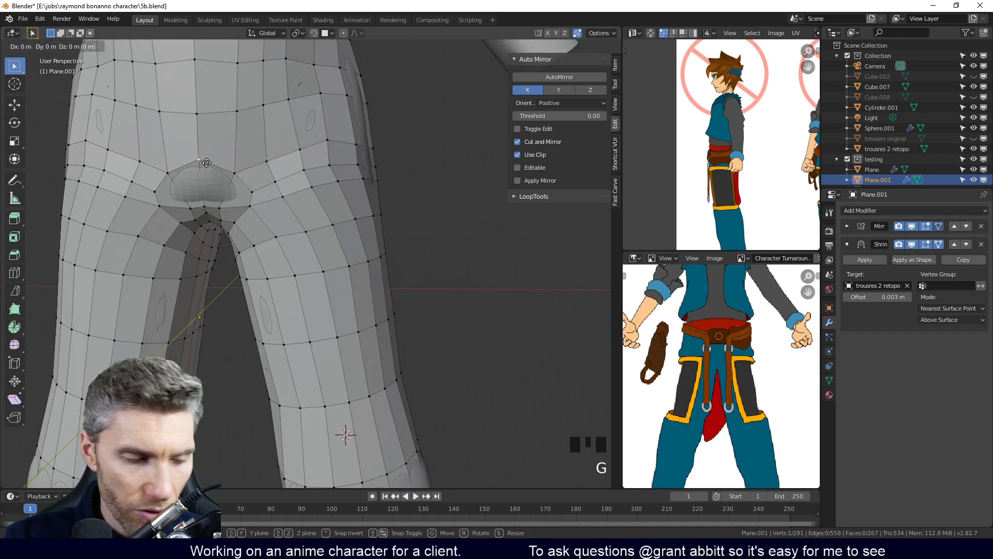
click(210, 185)
click(177, 175)
key(g)
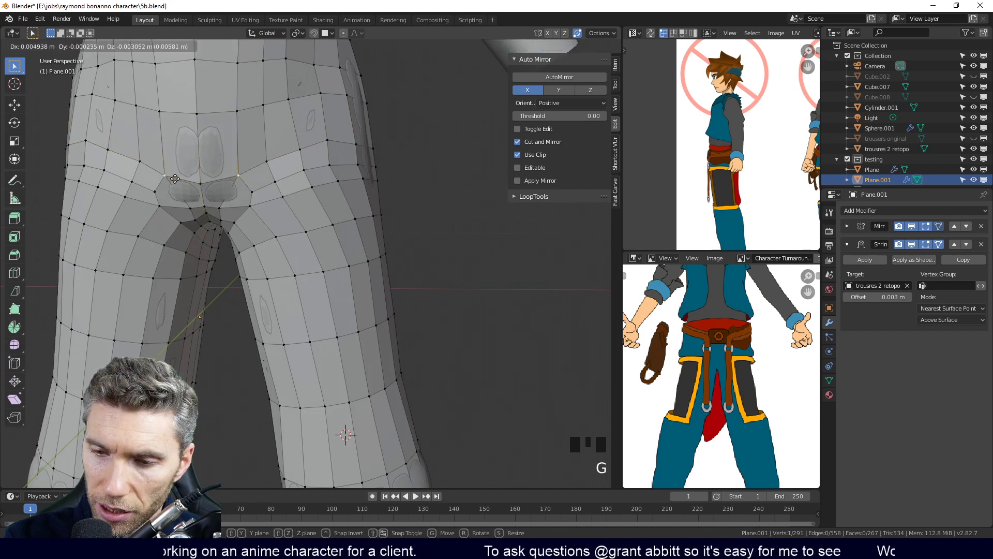
click(180, 180)
key(g)
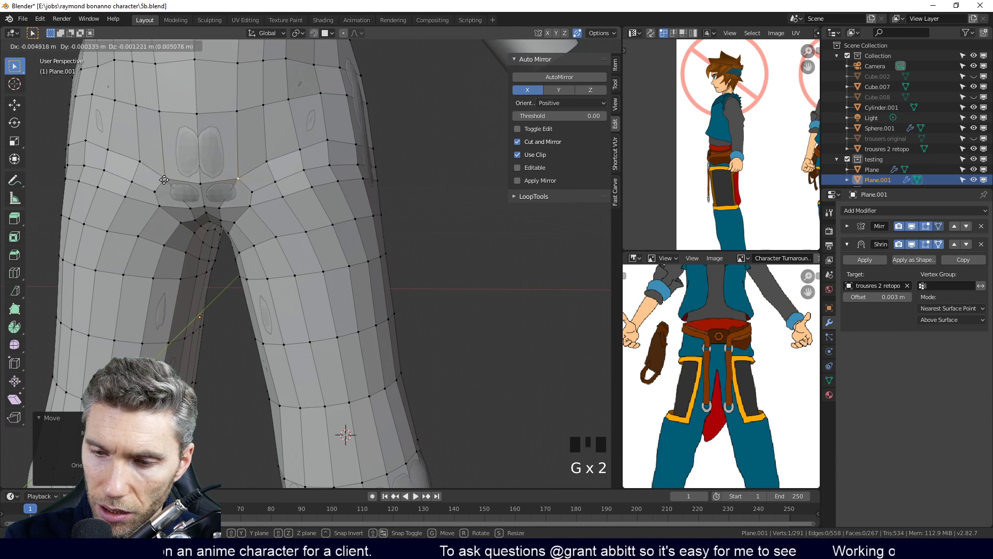
click(244, 179)
key(g)
click(231, 188)
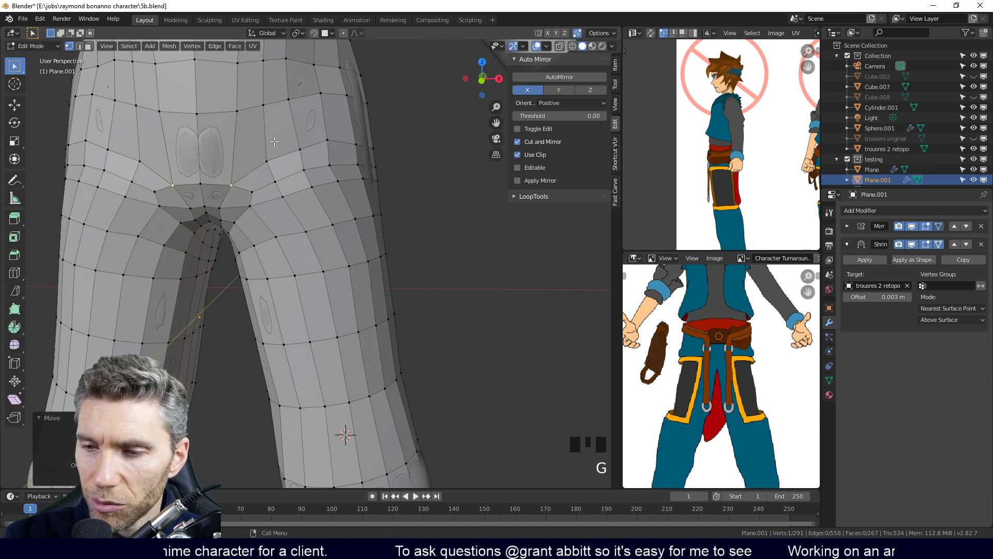
Add loop cuts around the trouser legs, including one just above the knee and one on the lower leg
mouse_move(380, 150)
middle_down()
mouse_move(363, 168)
mouse_move(382, 170)
middle_up()
scroll(382, 169, down, 5)
middle_drag(357, 313, 358, 290)
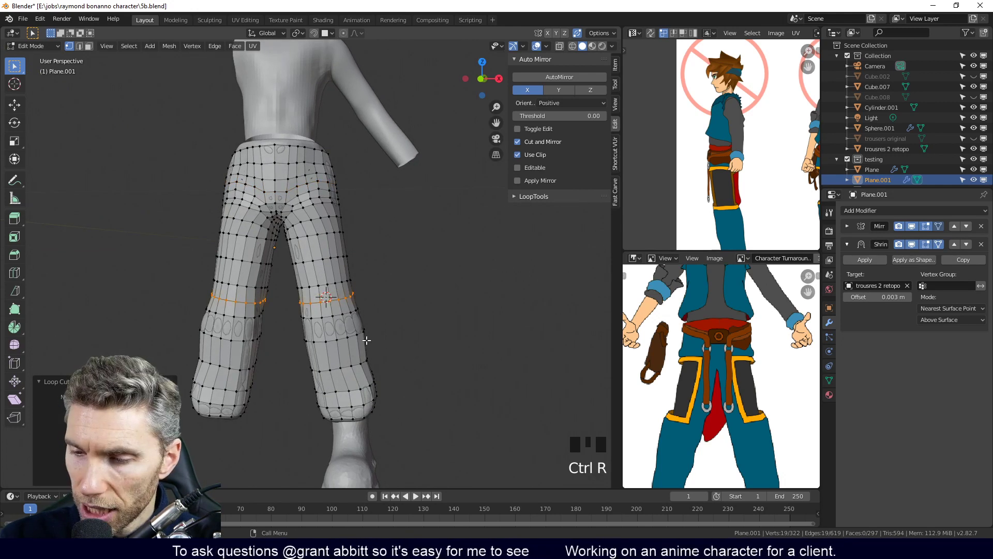
mouse_move(391, 344)
middle_down()
mouse_move(384, 332)
mouse_move(395, 327)
middle_up()
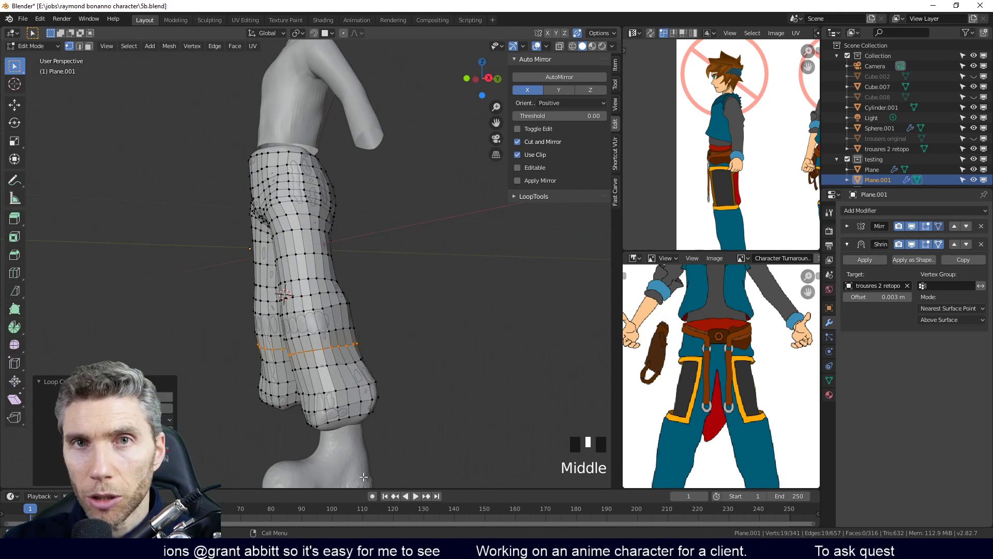
middle_drag(364, 477, 438, 322)
middle_drag(432, 365, 395, 395)
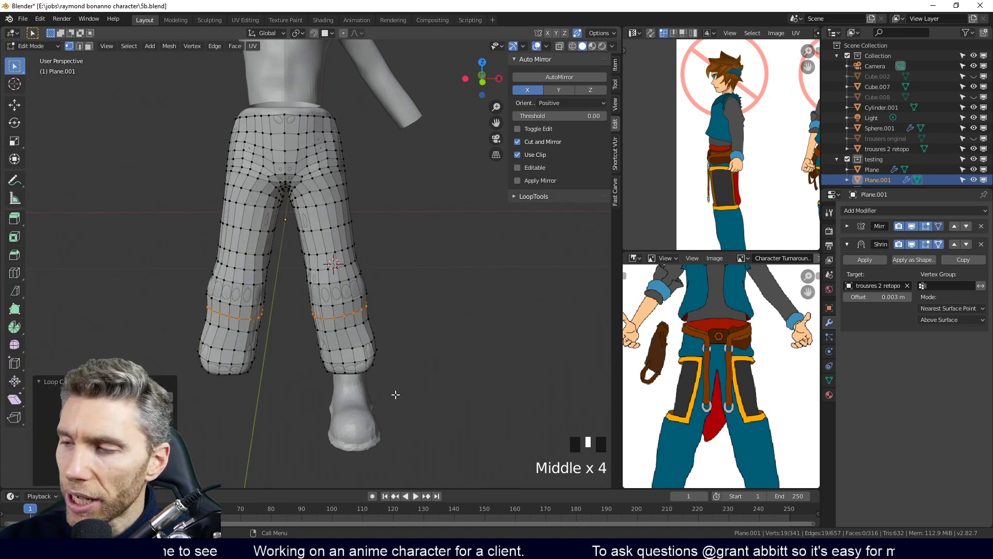
middle_drag(381, 315, 435, 371)
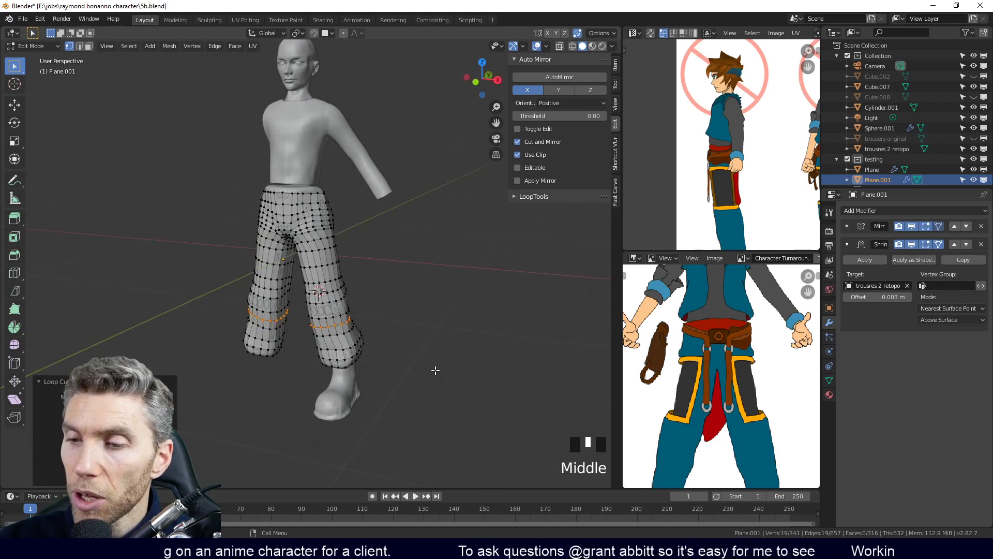
Select the waist edge loop of the trousers and extrude it upward toward the waistband's upper rim
middle_drag(308, 450, 356, 237)
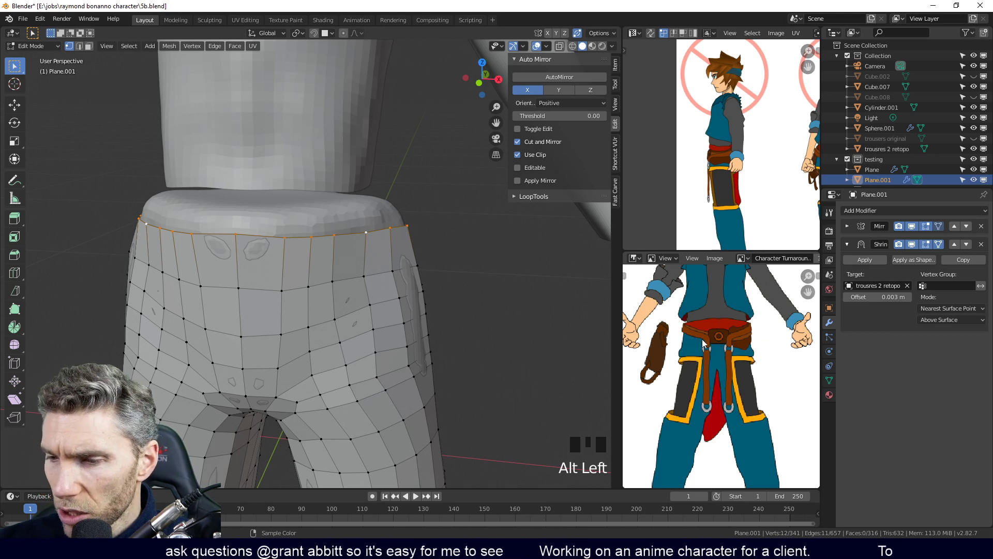
ctrl+middle_drag(388, 300, 391, 368)
ctrl+middle_drag(368, 277, 380, 234)
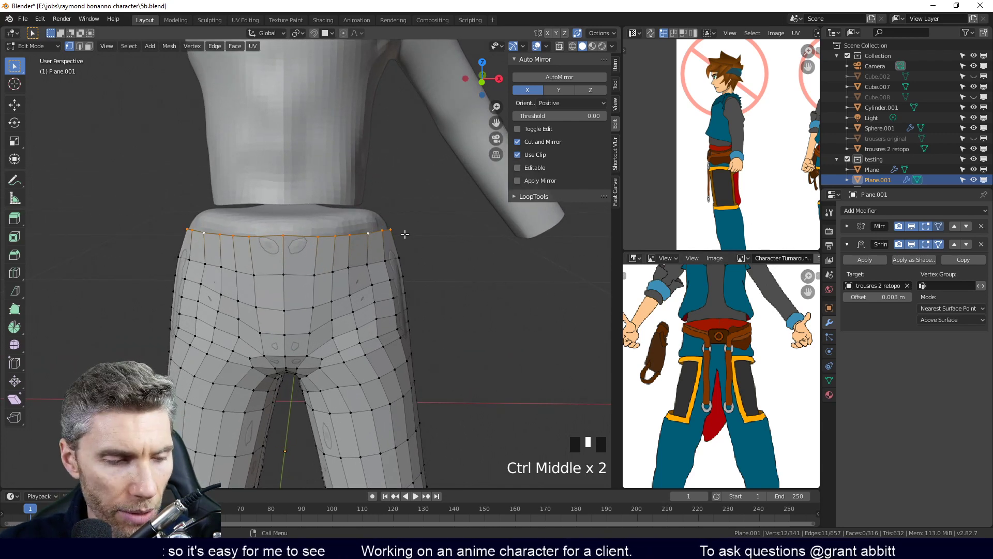
key(e)
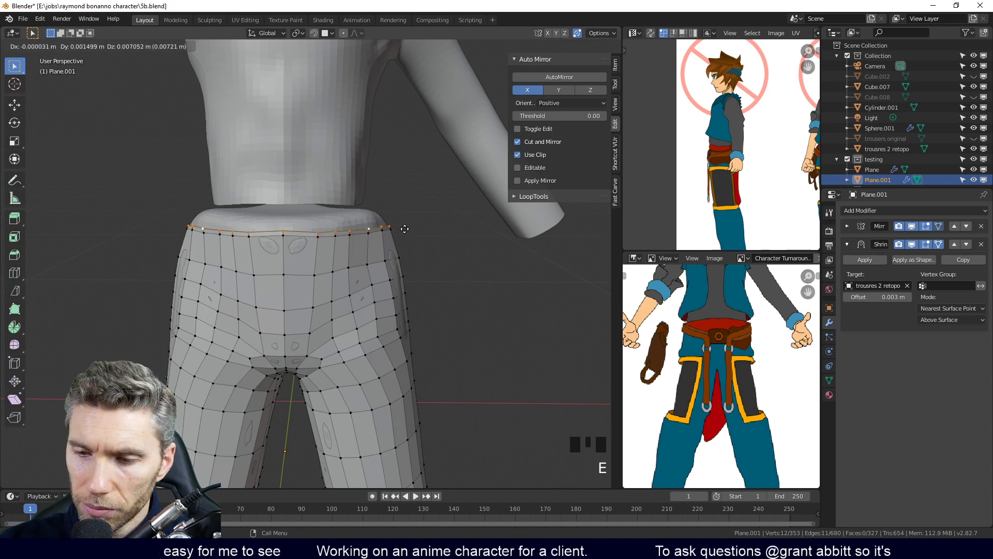
click(405, 219)
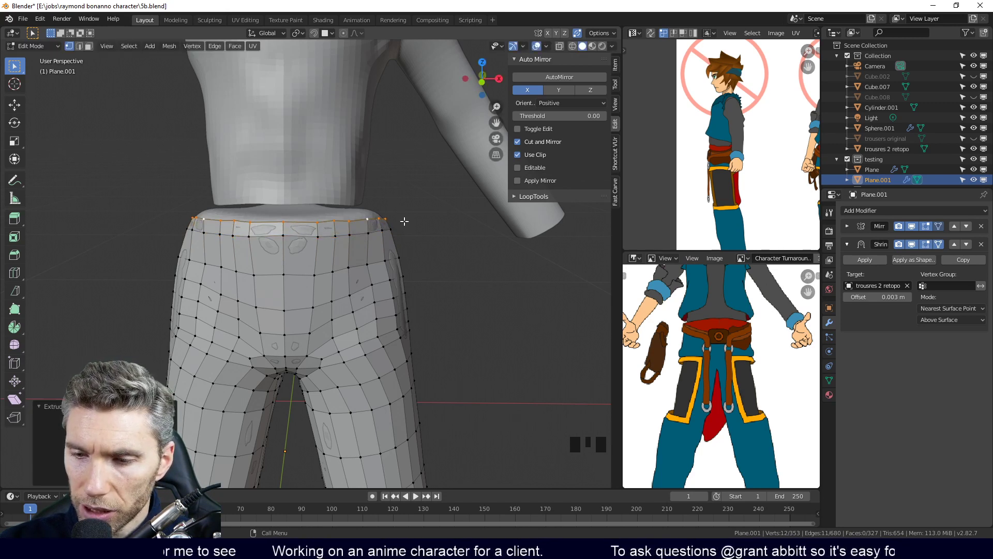
middle_drag(373, 291, 373, 313)
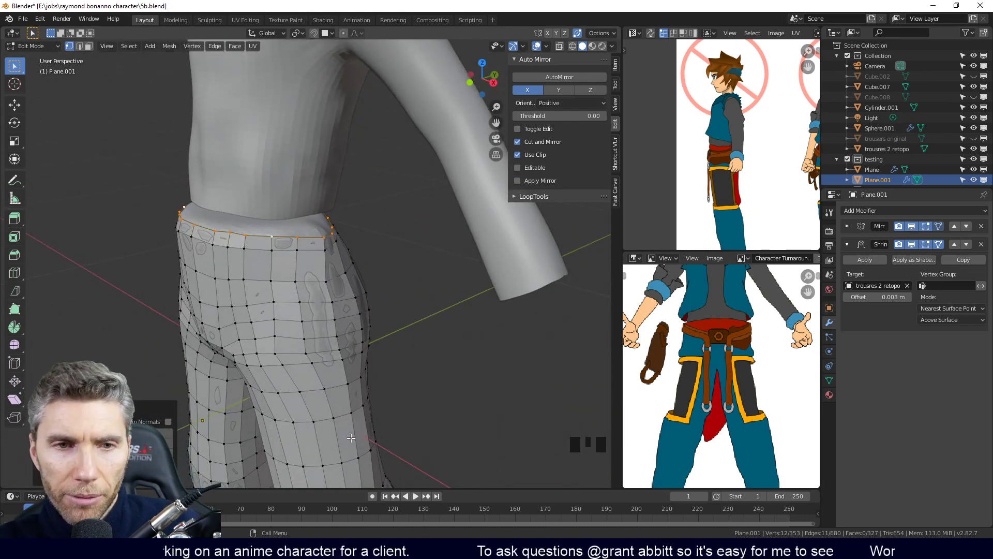
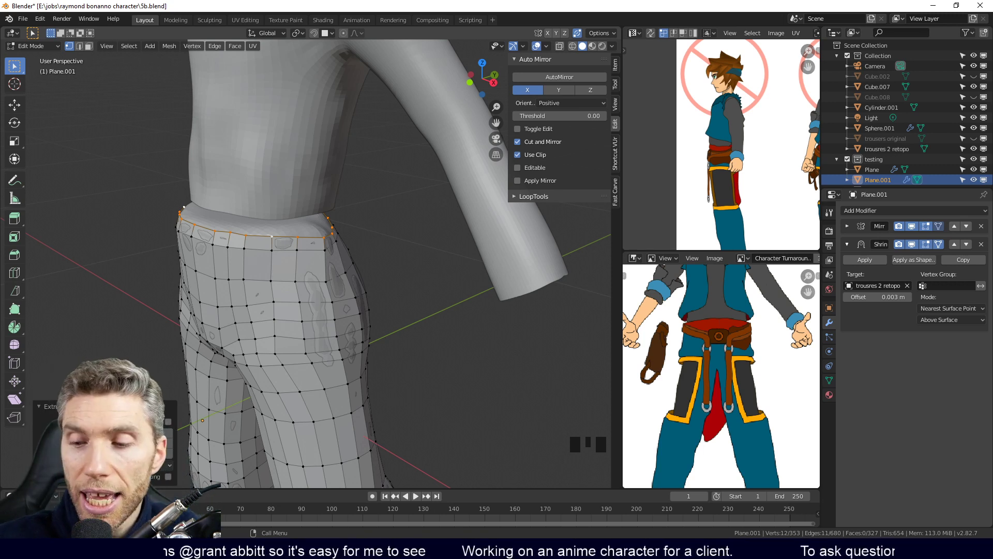
Examine the trousers' edge flow and loop spacing around the hips, thighs, knees and cuffs from the front and side
ctrl+middle_drag(418, 337, 439, 263)
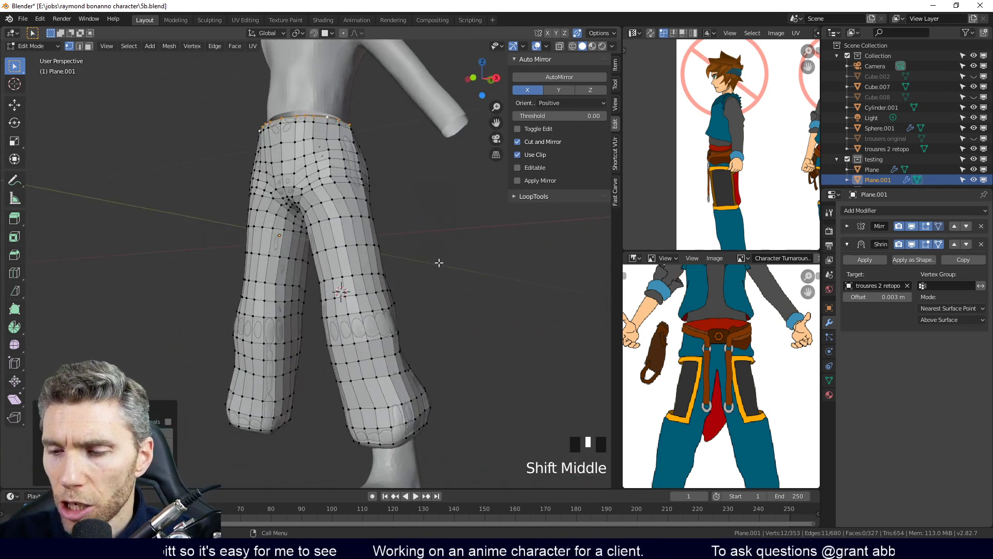
middle_drag(436, 422, 444, 351)
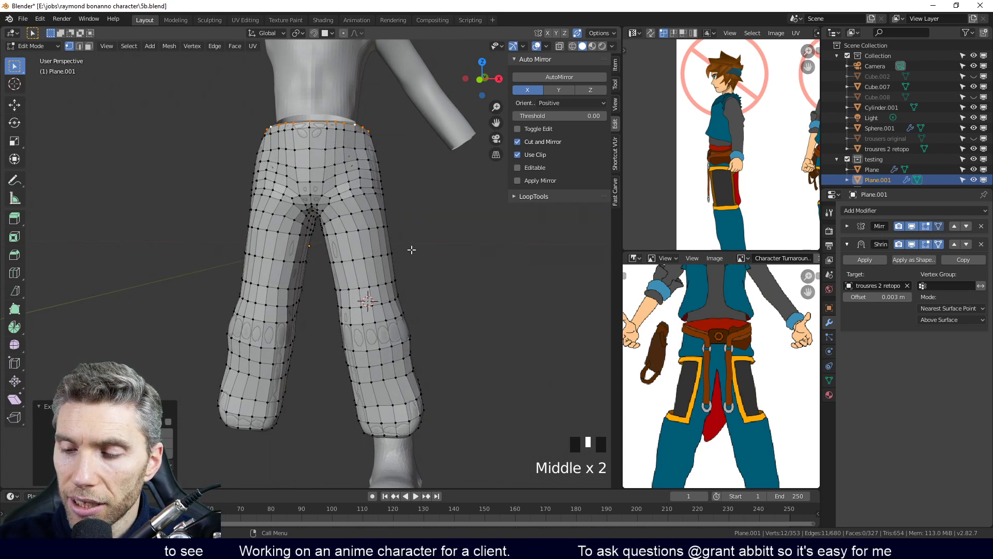
shift+middle_drag(473, 257, 376, 282)
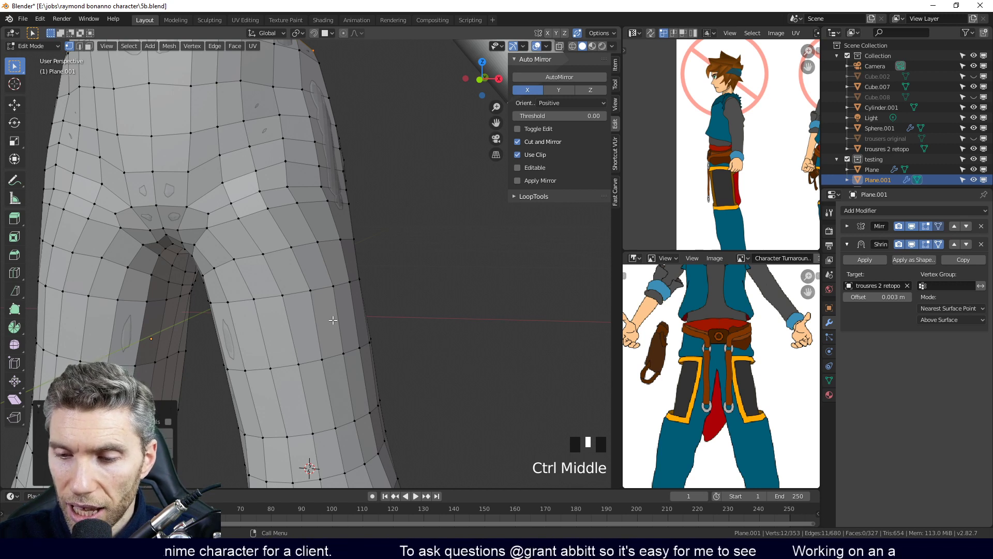
middle_drag(337, 316, 364, 239)
shift+middle_drag(367, 298, 360, 250)
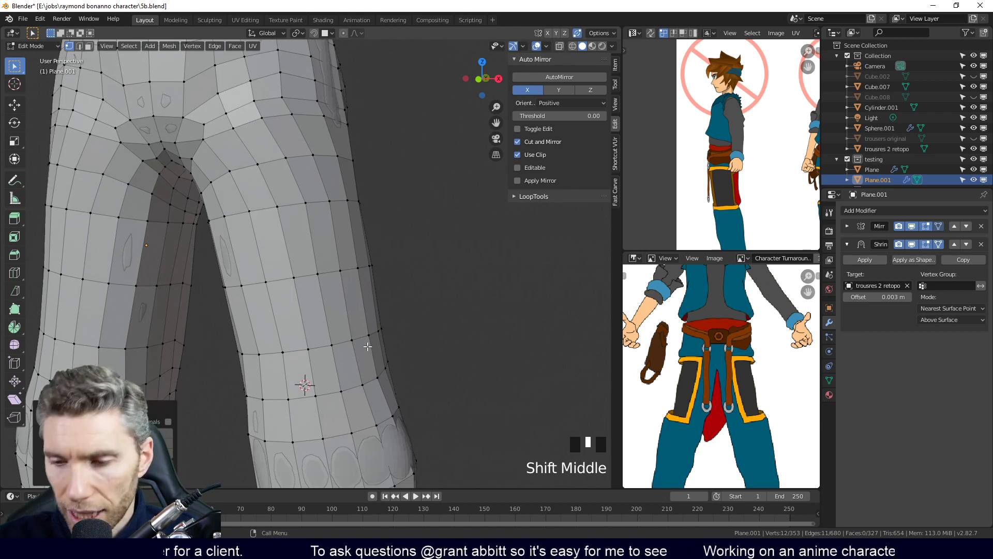
middle_drag(428, 213, 322, 215)
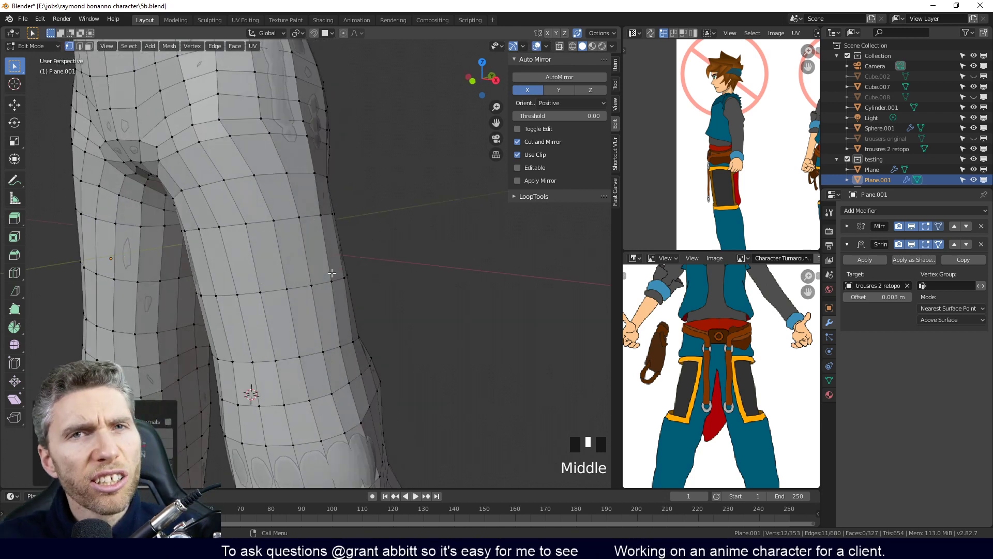
ctrl+middle_drag(390, 275, 410, 264)
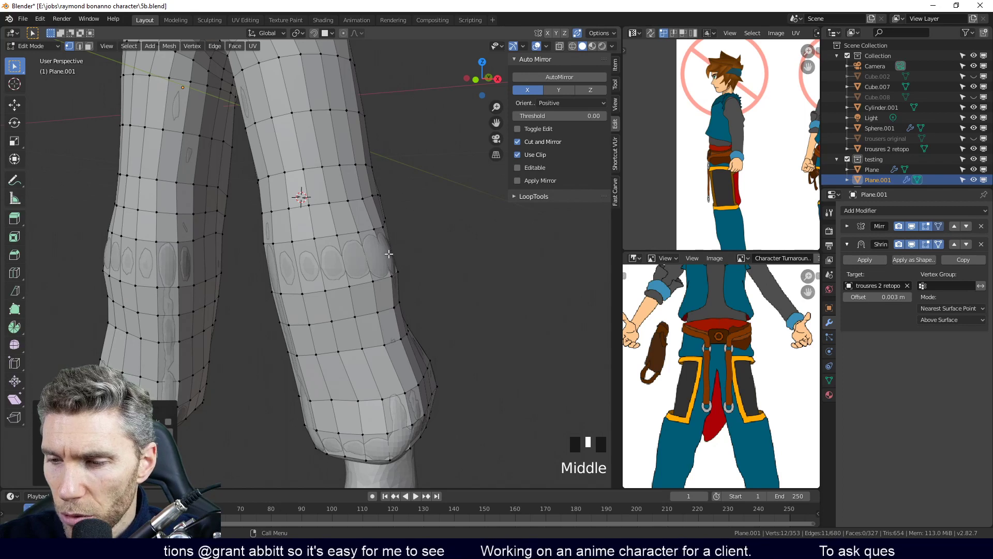
middle_drag(402, 273, 419, 332)
middle_drag(419, 331, 428, 335)
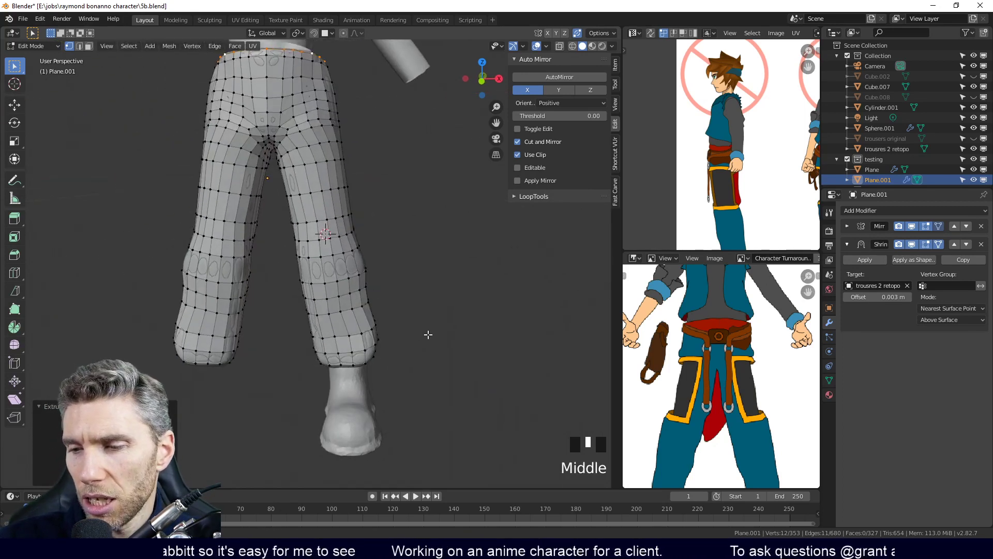
mouse_move(331, 255)
middle_down()
mouse_move(316, 249)
mouse_move(346, 262)
mouse_move(329, 259)
middle_up()
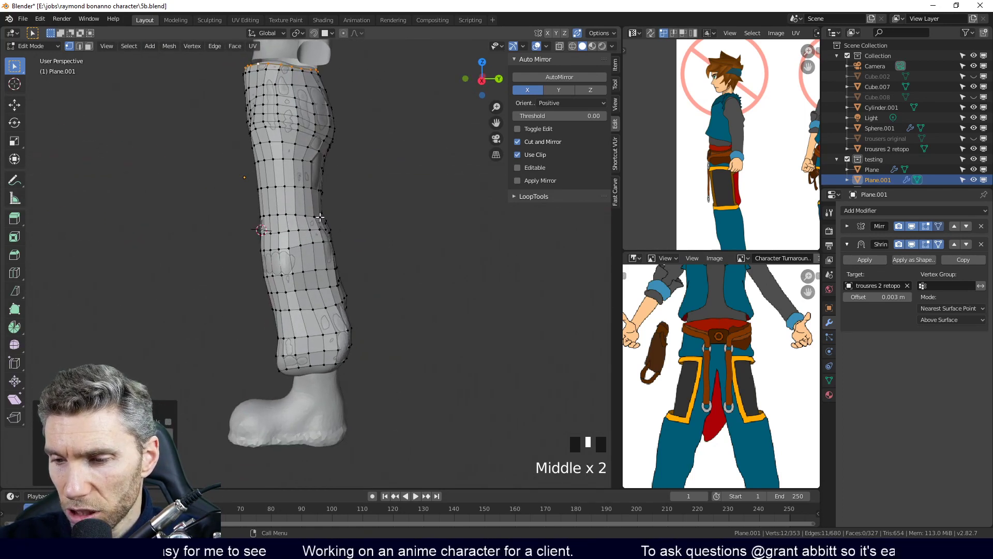
middle_drag(326, 364, 375, 458)
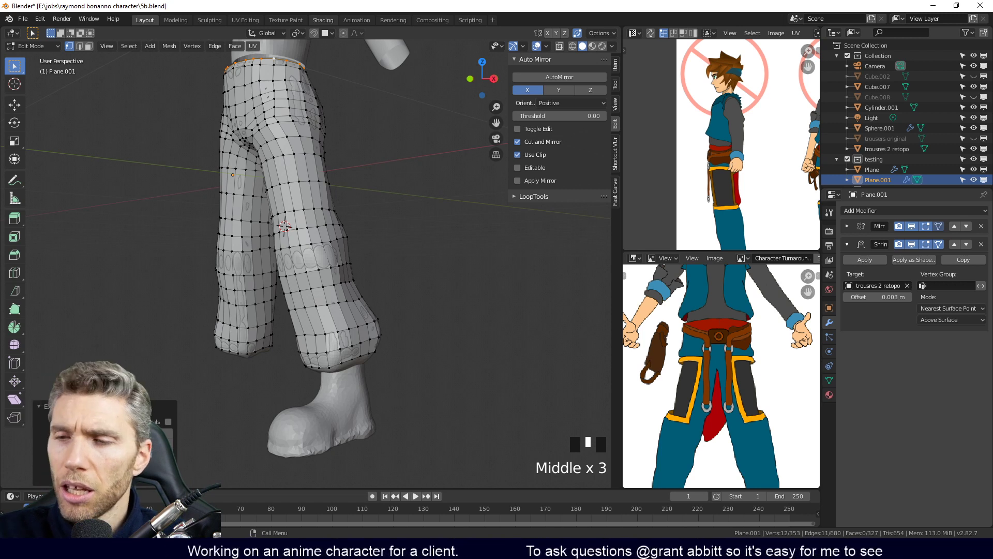
Enable proportional editing and try moving a front thigh vertex with a smooth falloff
click(300, 181)
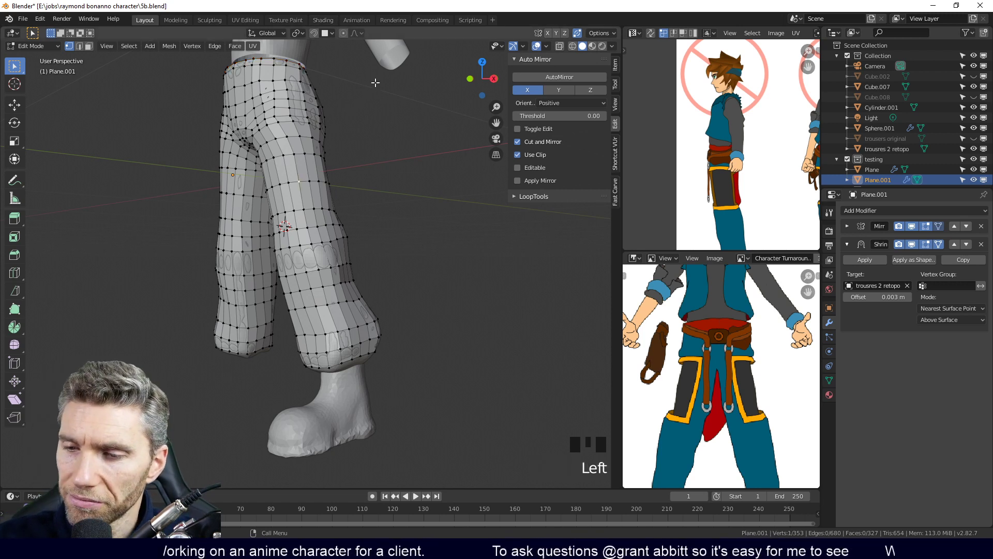
click(344, 33)
key(g)
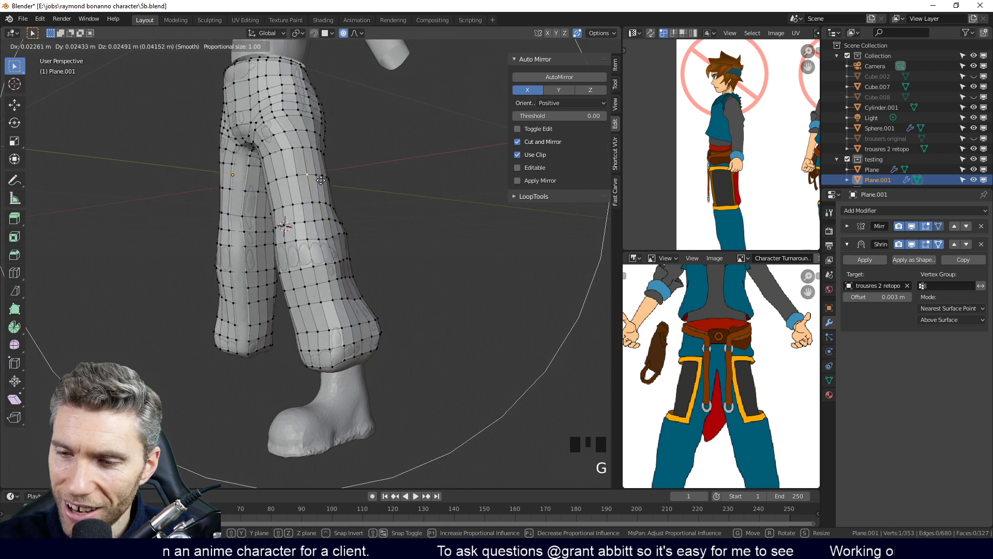
click(314, 205)
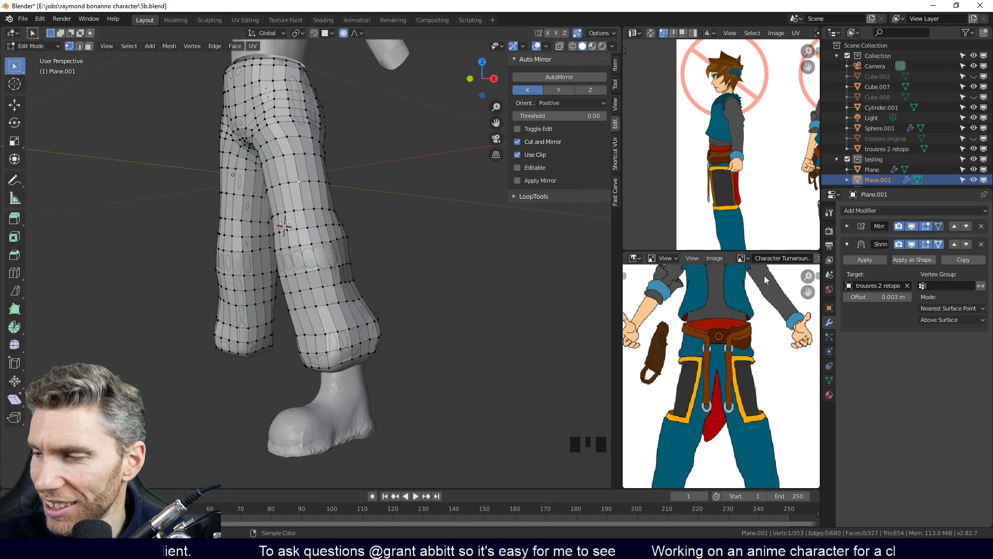
Turn off the Shrinkwrap modifier's viewport display and try the proportional move of the thigh vertex again
click(912, 244)
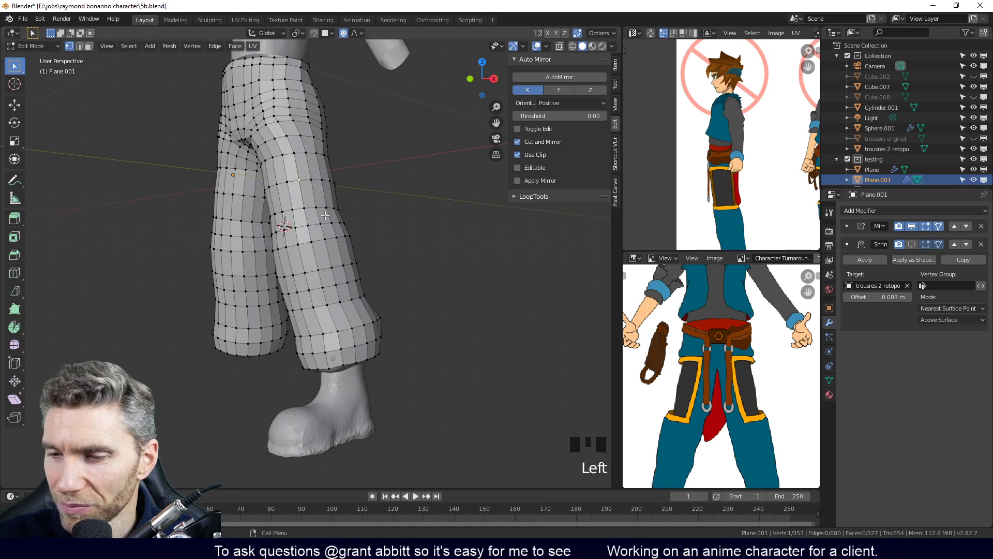
key(g)
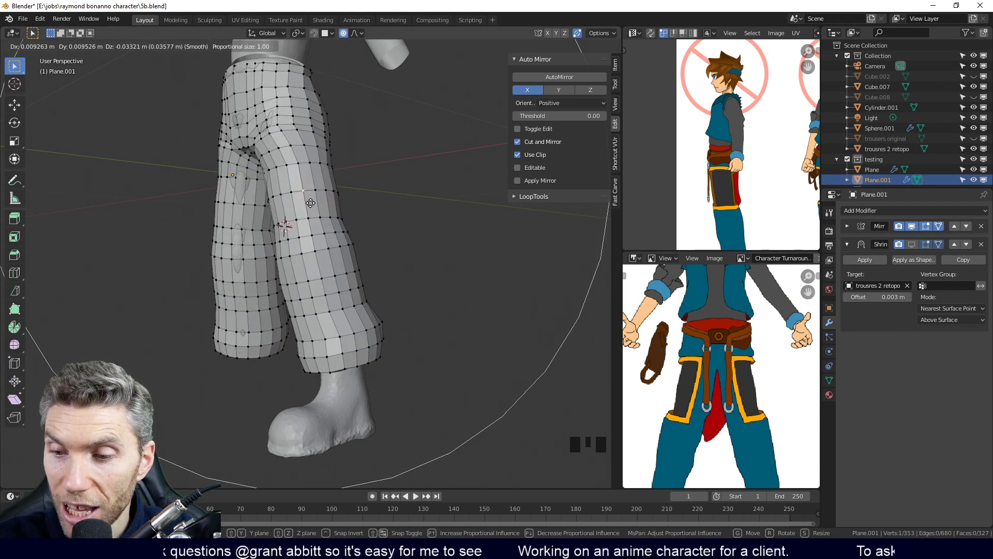
right_click(309, 194)
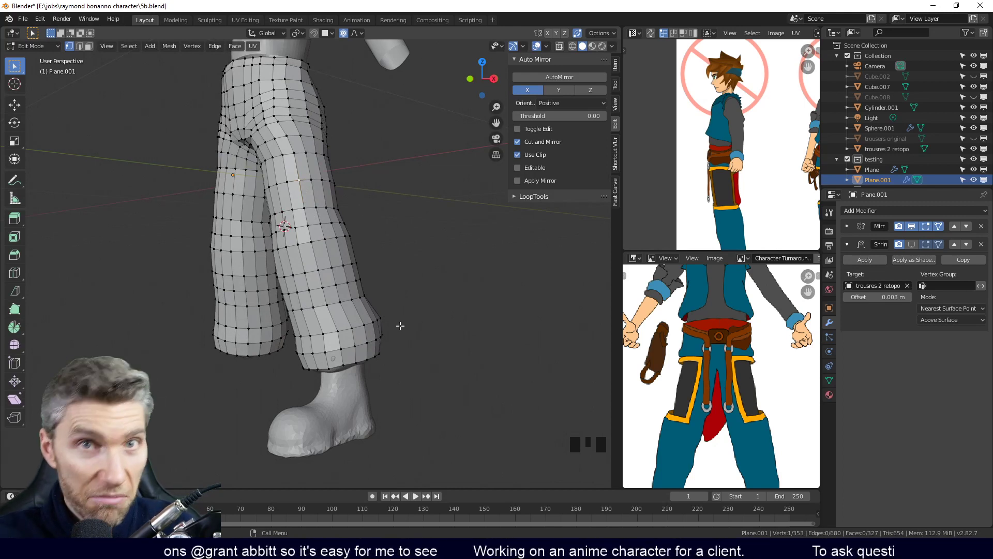
Turn off proportional editing and check both trouser legs from the front
click(344, 33)
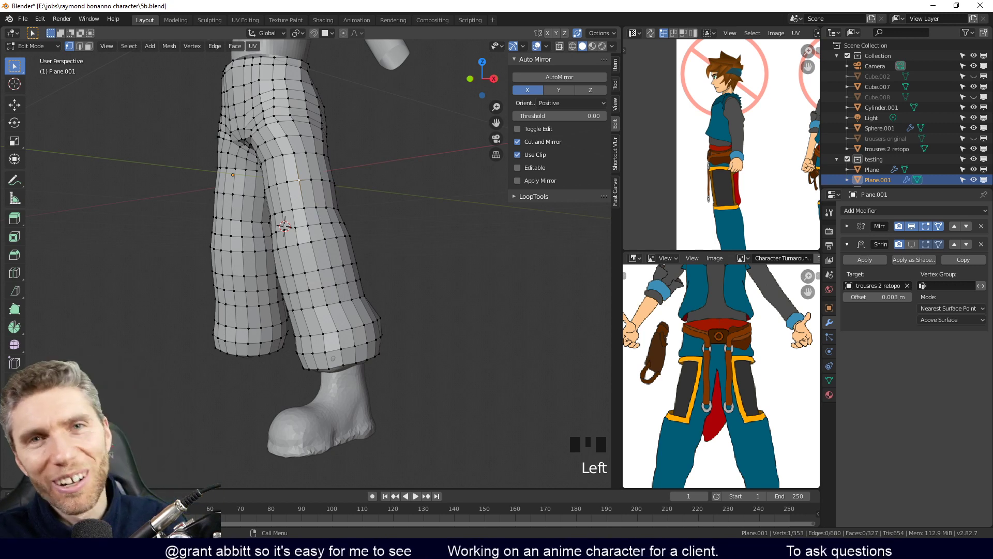
middle_drag(338, 264, 392, 269)
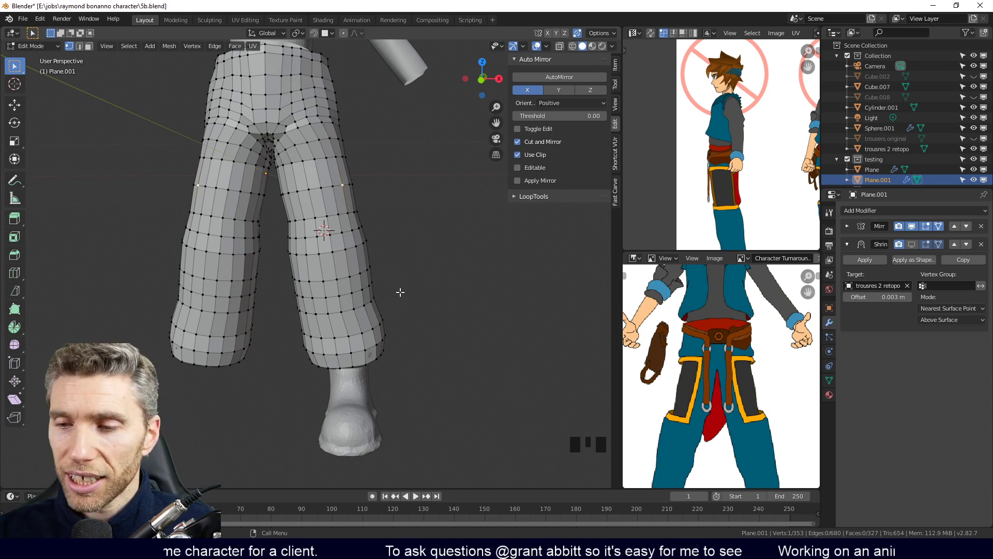
middle_drag(438, 278, 443, 269)
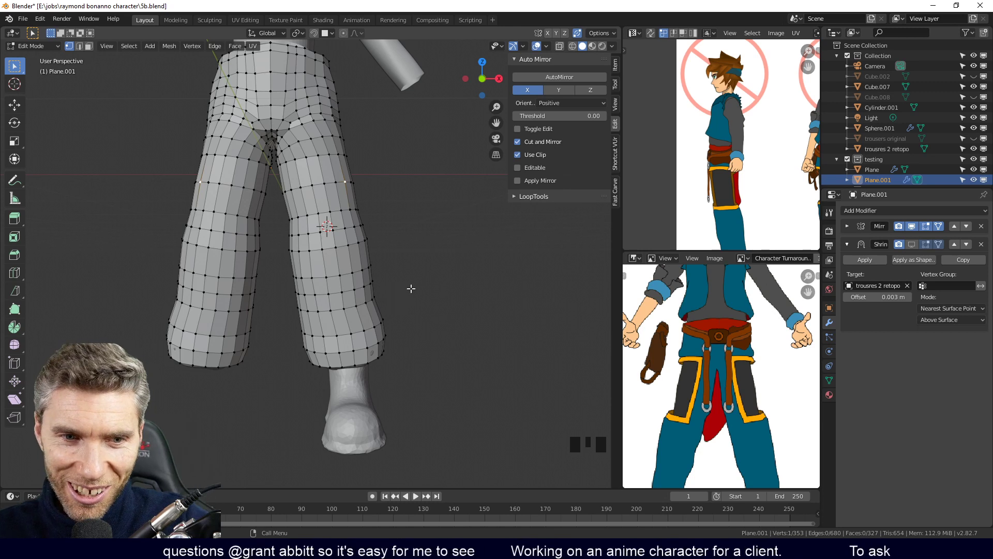
Leave mesh editing of the trousers and hide the "trousres 2 retopo" object
middle_drag(435, 284, 427, 287)
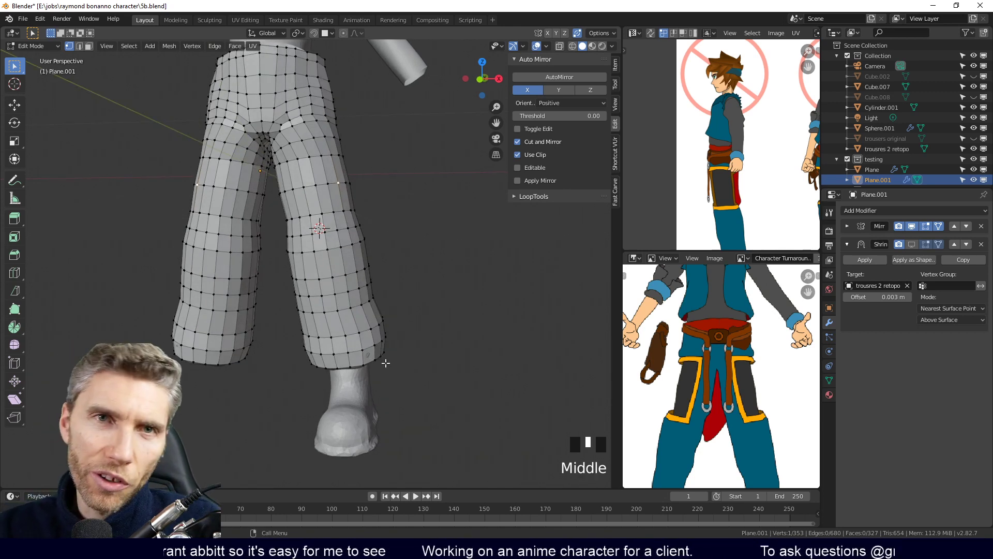
middle_drag(384, 362, 371, 348)
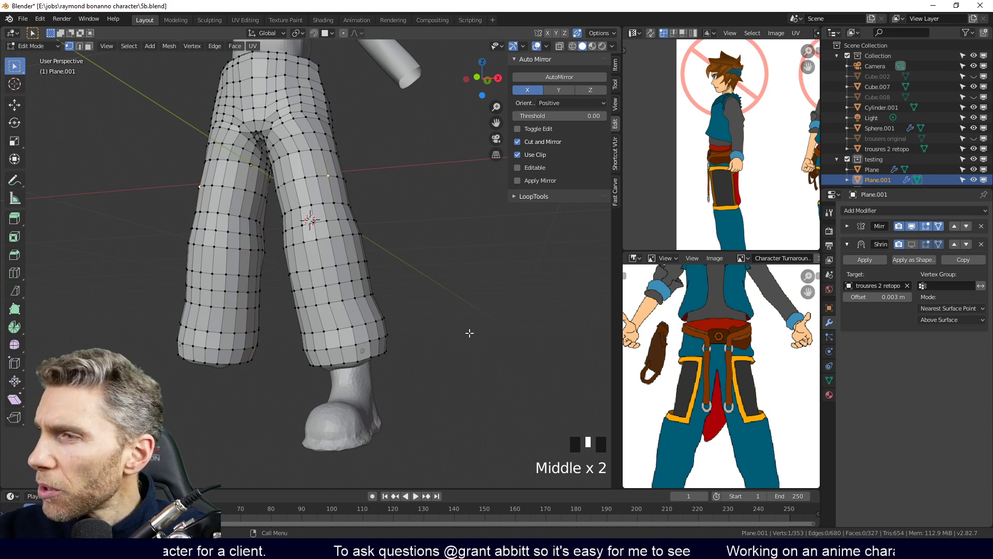
middle_drag(459, 339, 419, 349)
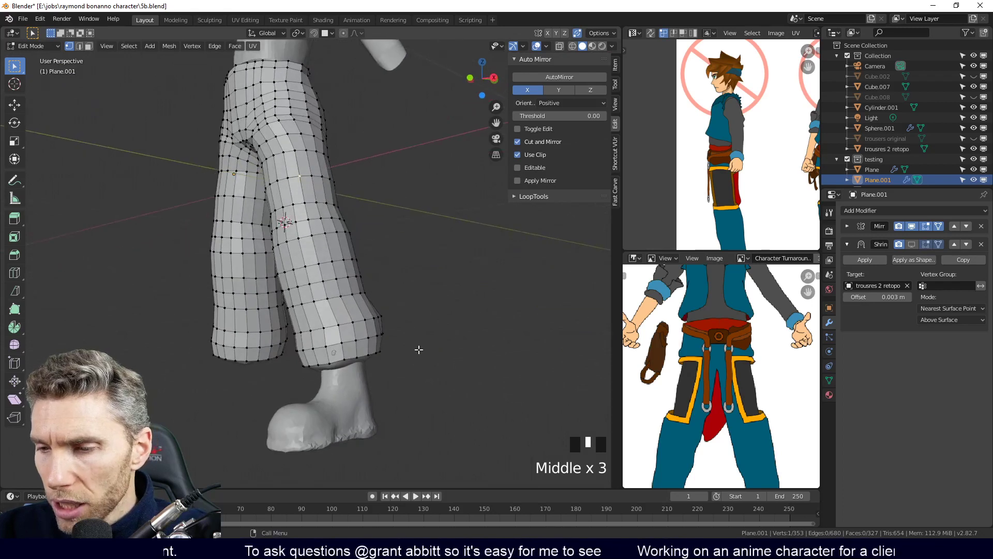
shift+middle_drag(443, 310, 439, 348)
ctrl+middle_drag(450, 306, 469, 417)
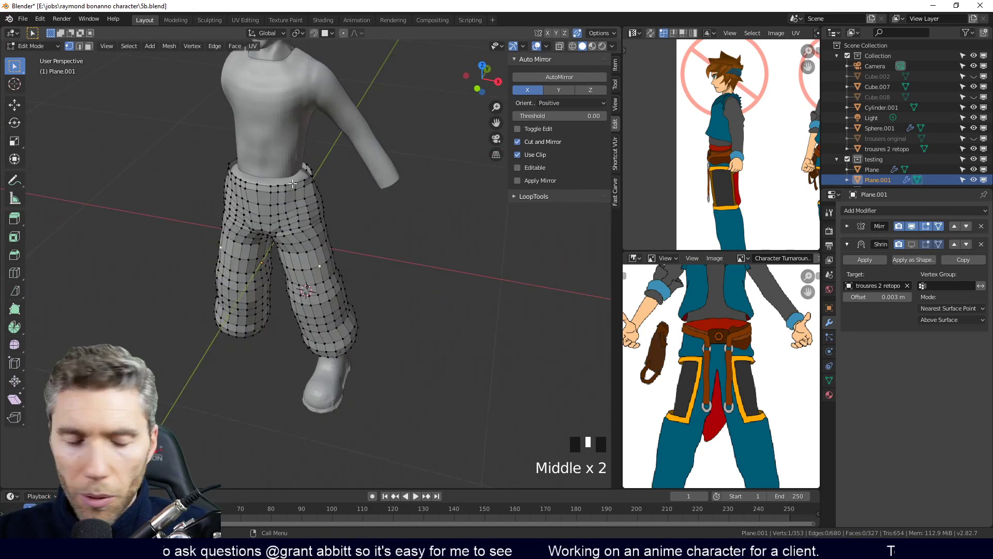
key(Tab)
click(299, 176)
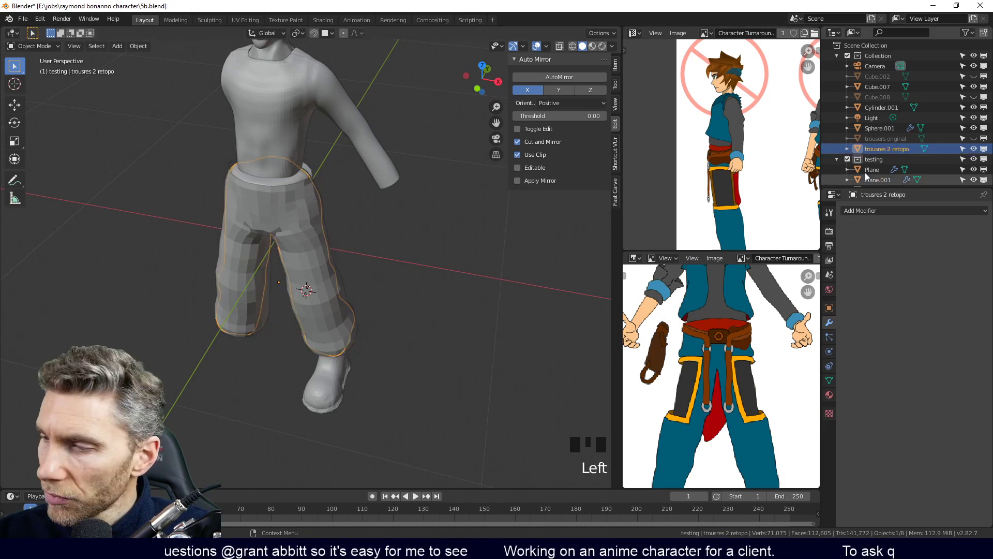
click(973, 149)
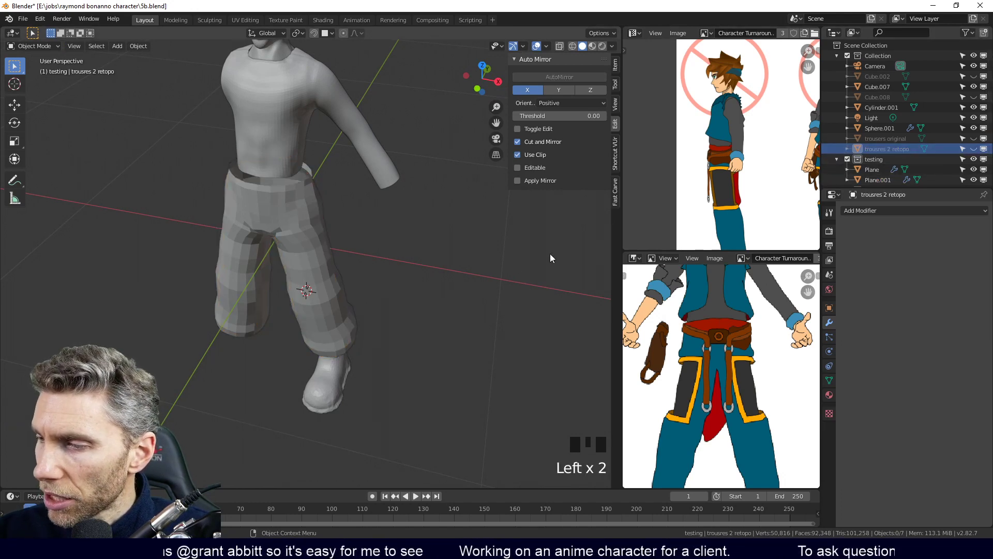
Select the retopologized trousers mesh Plane.001 and shade it smooth
middle_drag(551, 254, 411, 253)
click(355, 340)
mouse_move(355, 340)
middle_down()
mouse_move(403, 356)
mouse_move(455, 334)
mouse_move(469, 302)
mouse_move(402, 409)
mouse_move(455, 358)
mouse_move(468, 315)
middle_up()
right_click(333, 321)
right_click(334, 323)
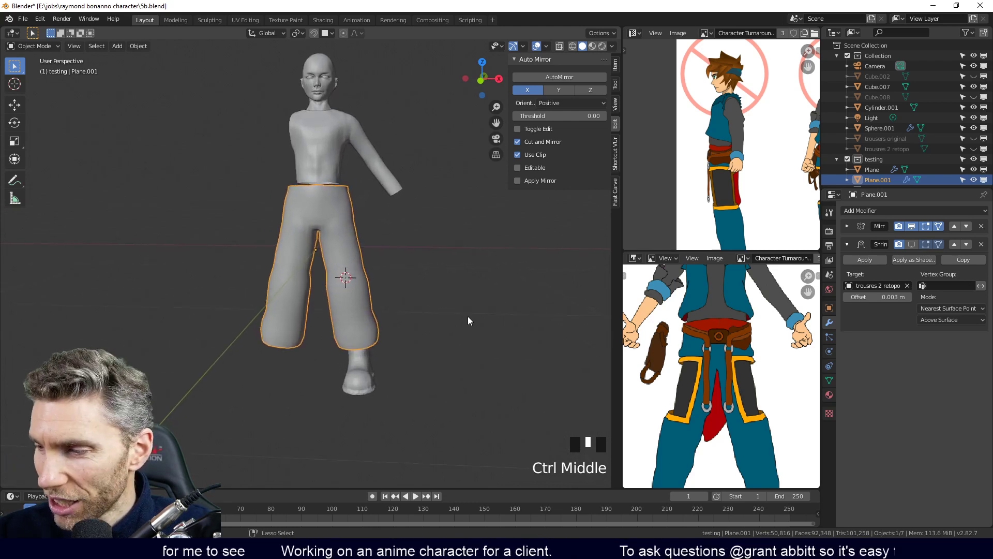
Turn the Shrinkwrap modifier's viewport display back on and set its offset to -0.007 m after comparing it with 0.003 m
click(849, 299)
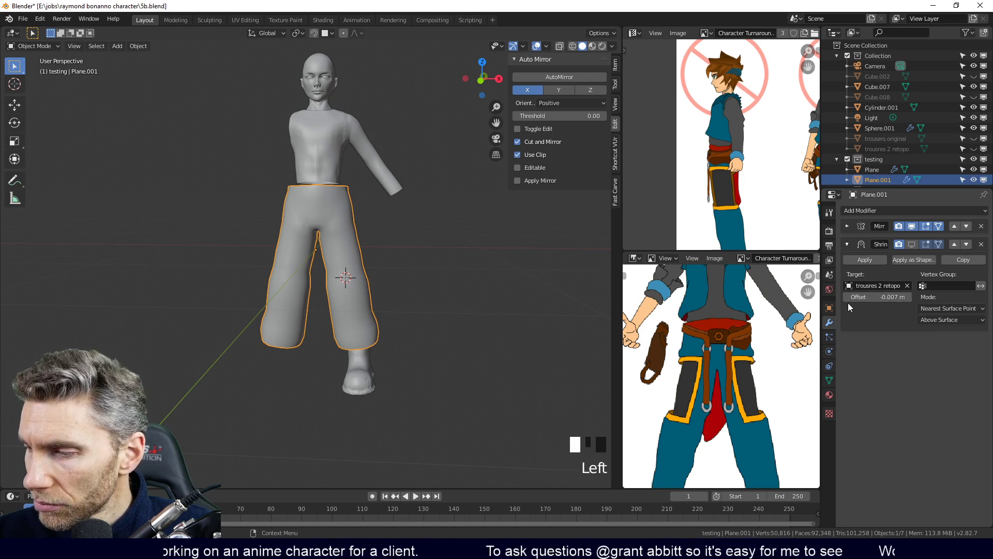
click(911, 245)
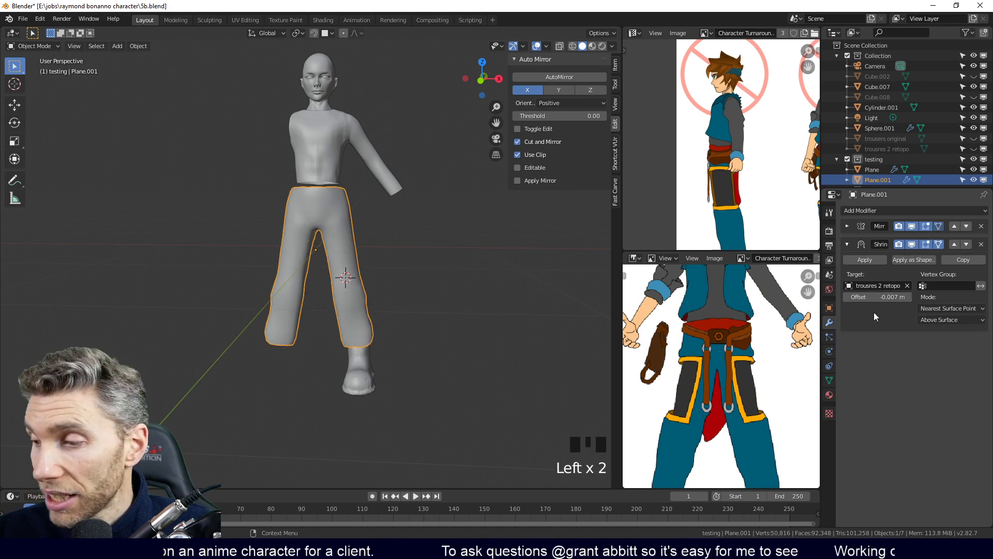
click(911, 298)
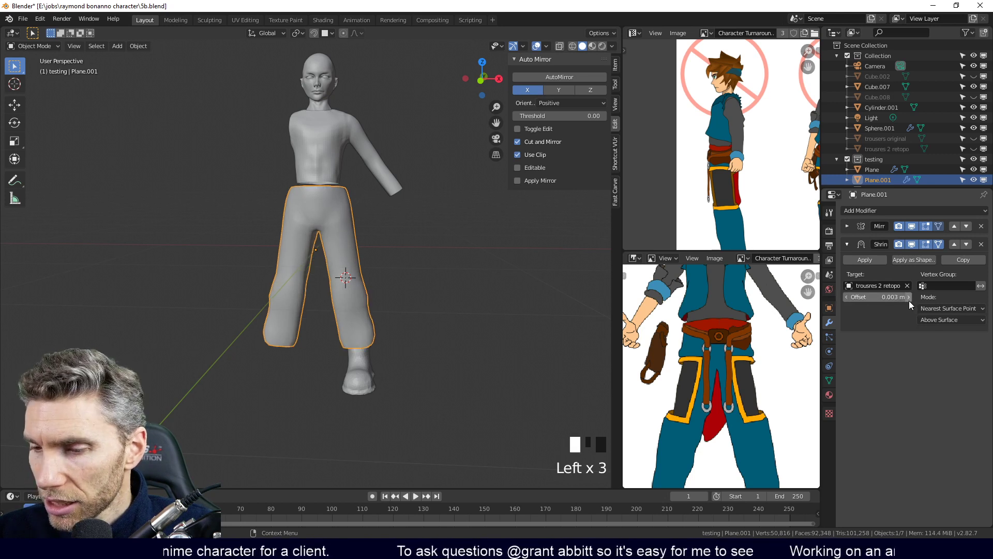
middle_drag(522, 331, 441, 302)
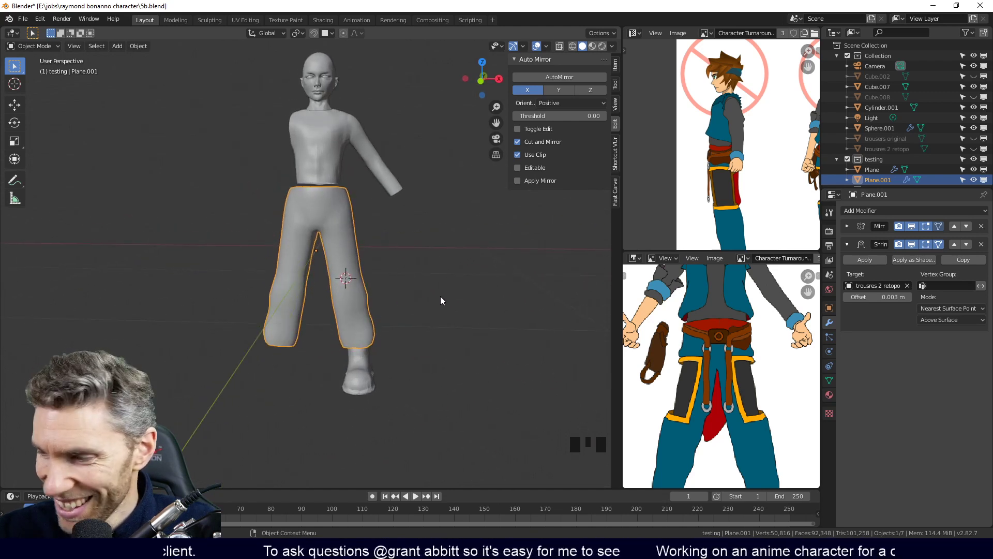
click(847, 299)
middle_drag(466, 310, 388, 377)
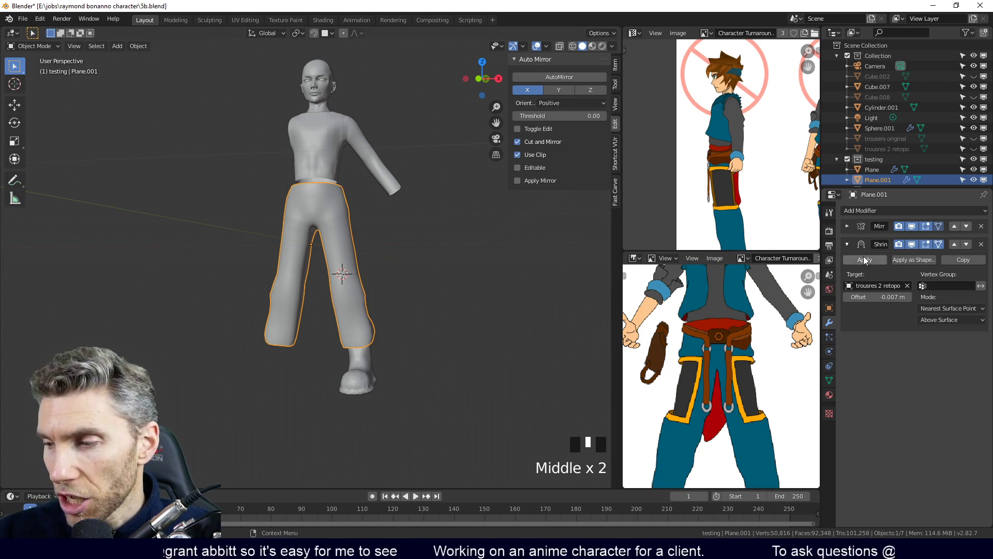
Apply the Mirror modifier and the Shrinkwrap modifier on the trousers
click(848, 226)
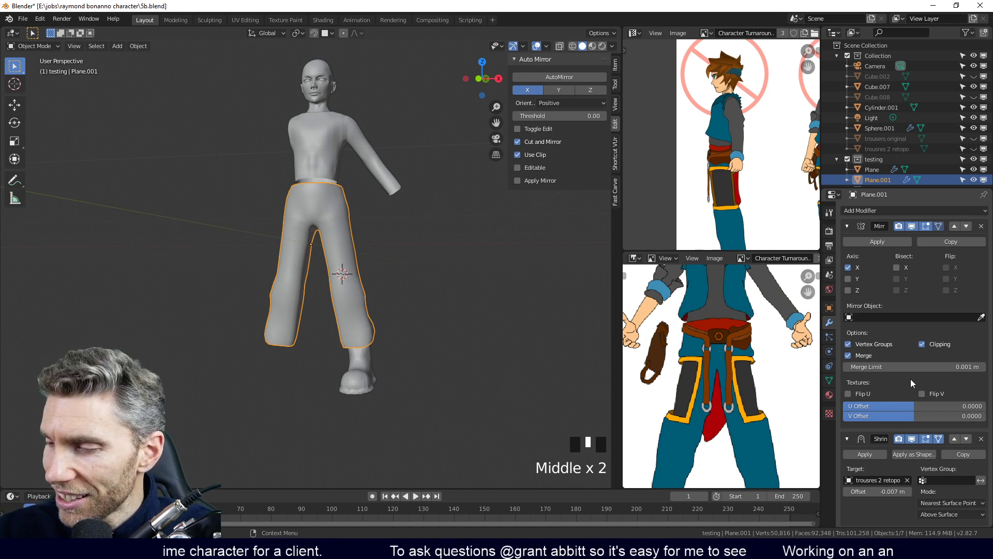
scroll(915, 341, down, 1)
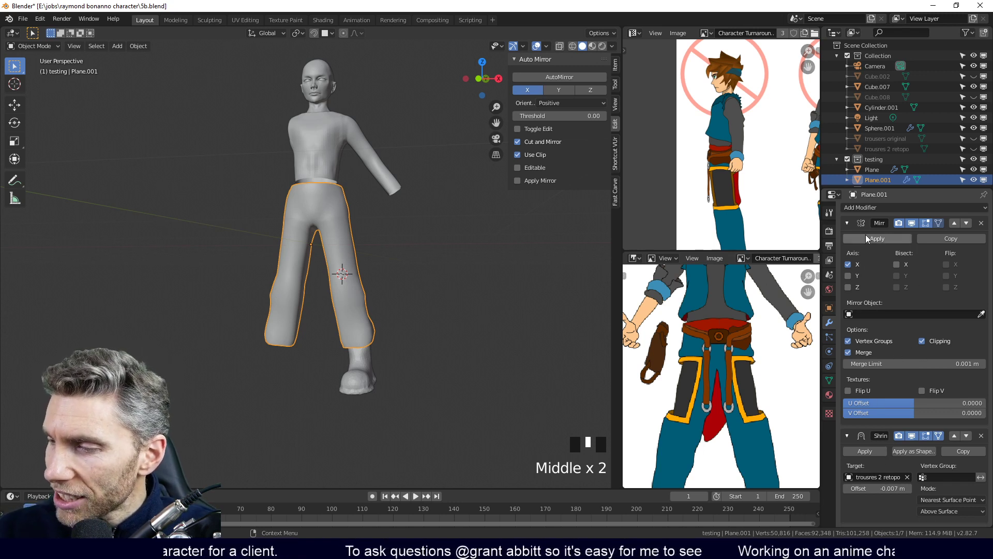
click(880, 238)
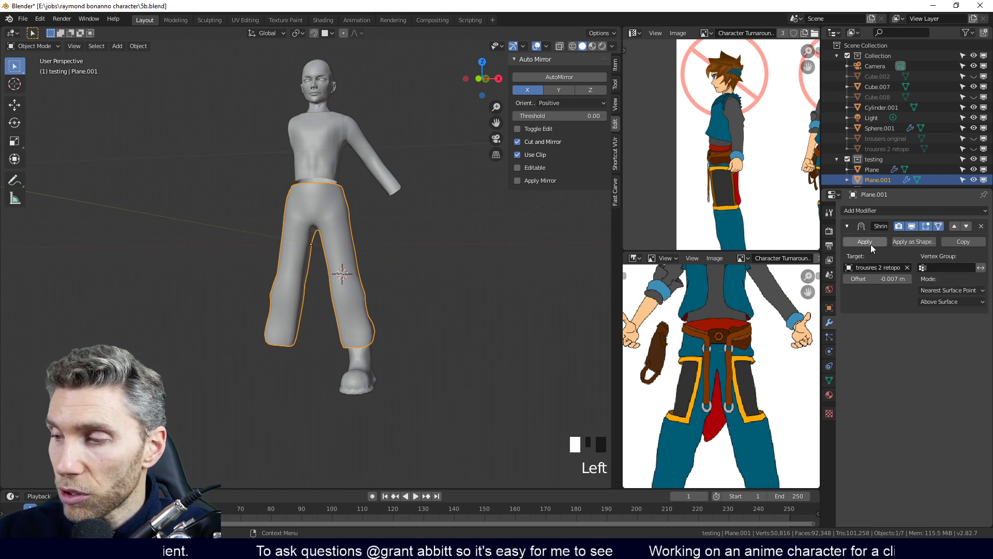
click(865, 241)
Examine the shape of the smooth-shaded trousers at the waist, crotch, knees and cuffs from the front and side
middle_drag(514, 374, 408, 306)
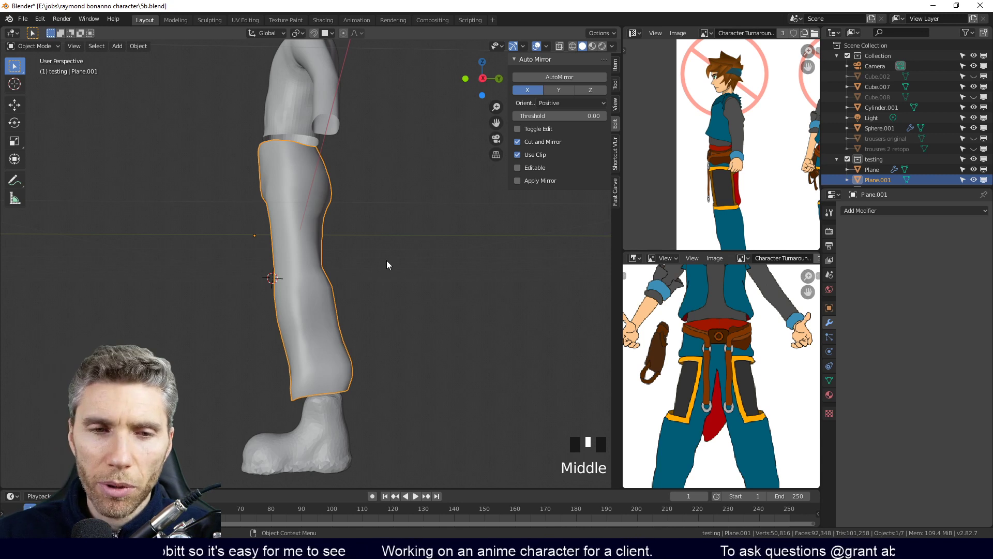
middle_drag(387, 260, 452, 316)
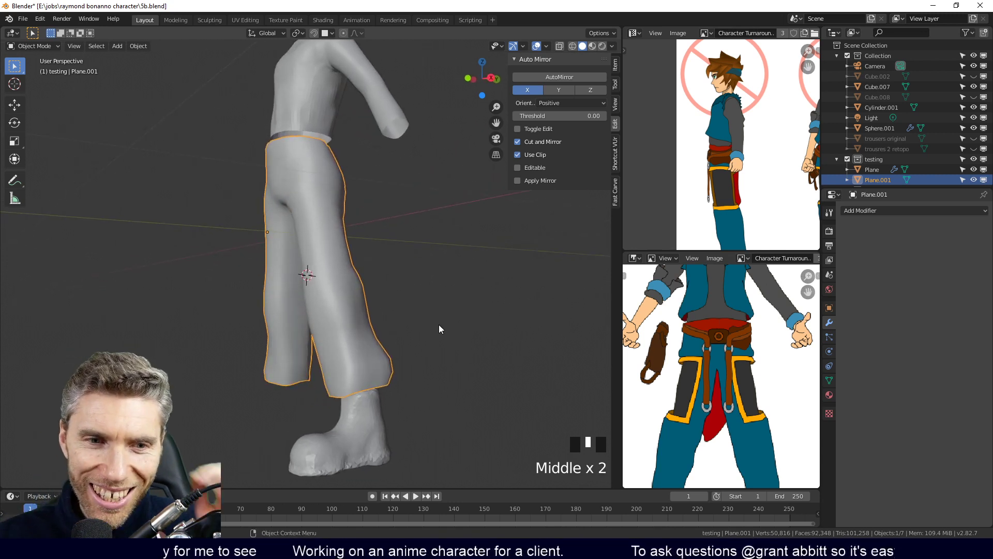
middle_drag(446, 333, 514, 352)
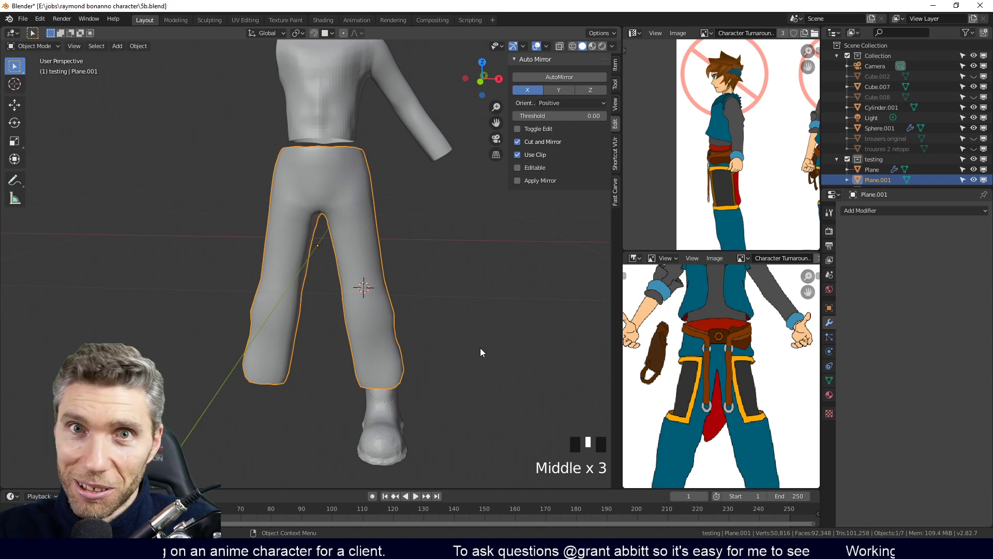
shift+middle_drag(483, 346, 402, 313)
middle_drag(442, 274, 460, 352)
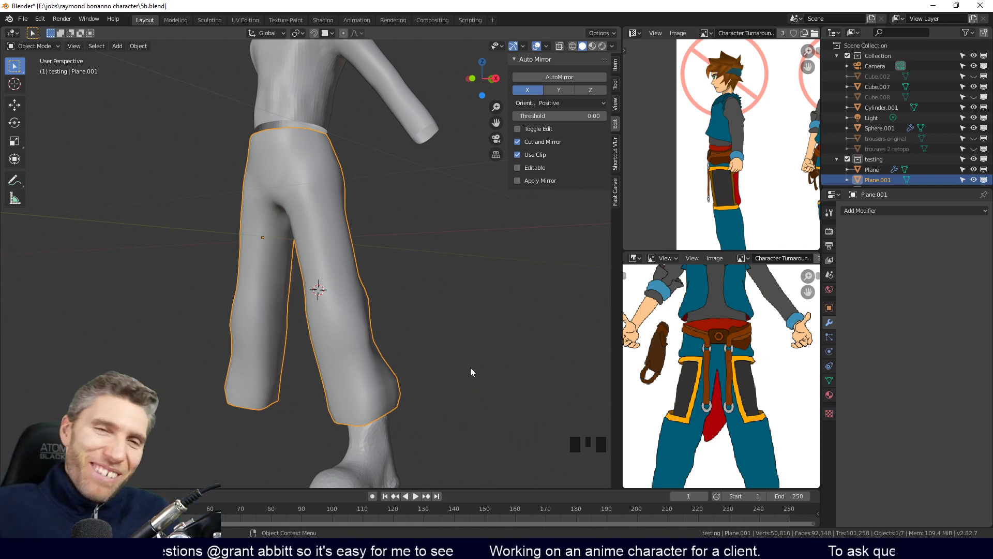
middle_drag(470, 367, 427, 391)
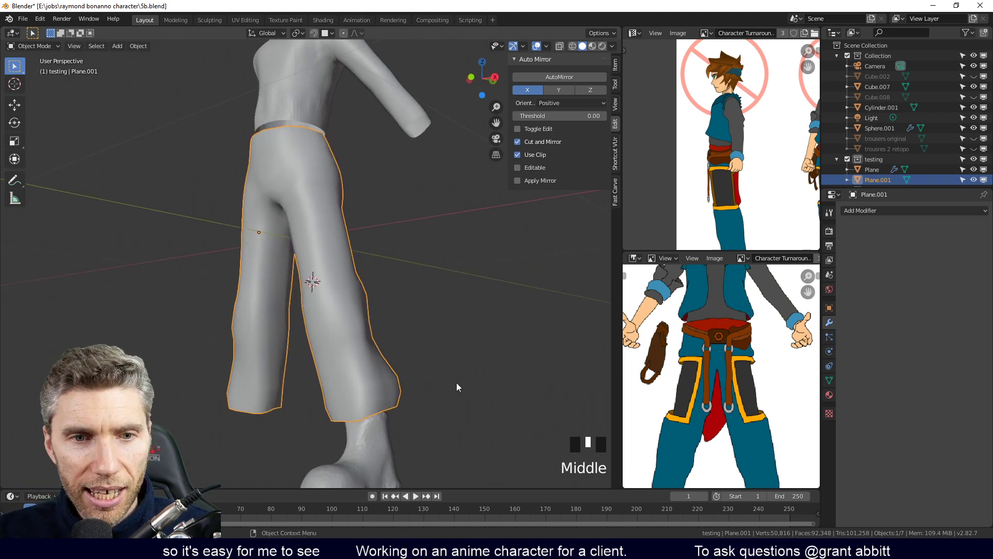
middle_drag(457, 391, 458, 396)
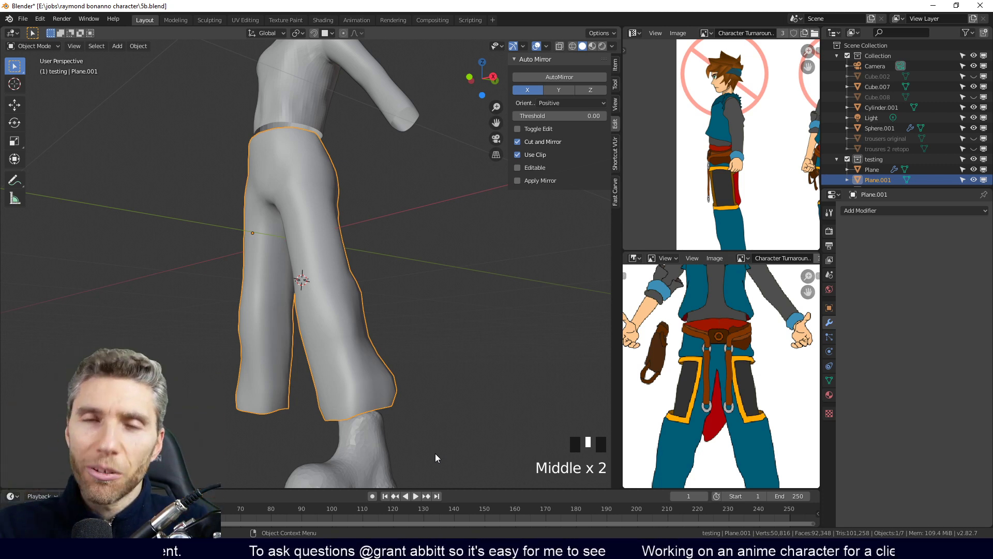
middle_drag(436, 453, 476, 359)
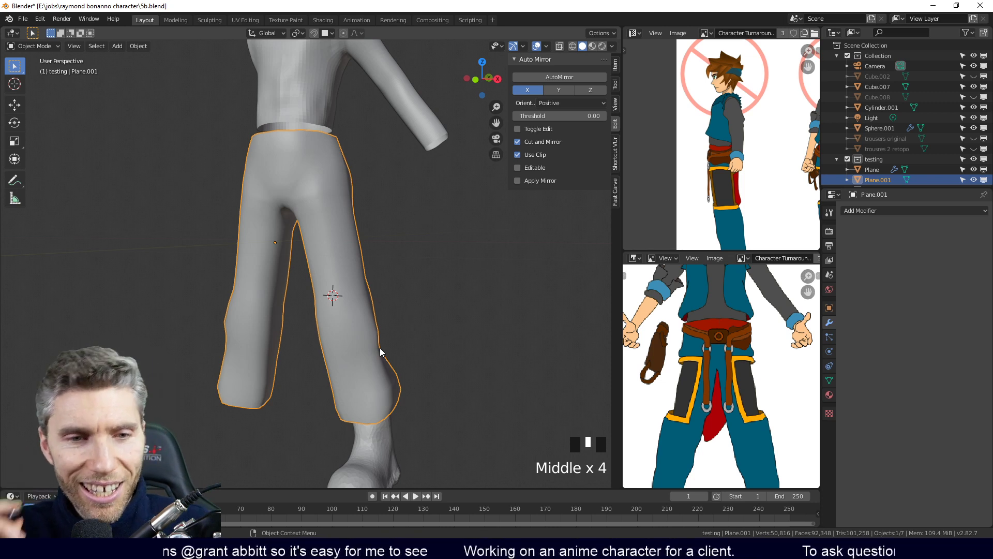
middle_drag(458, 349, 521, 345)
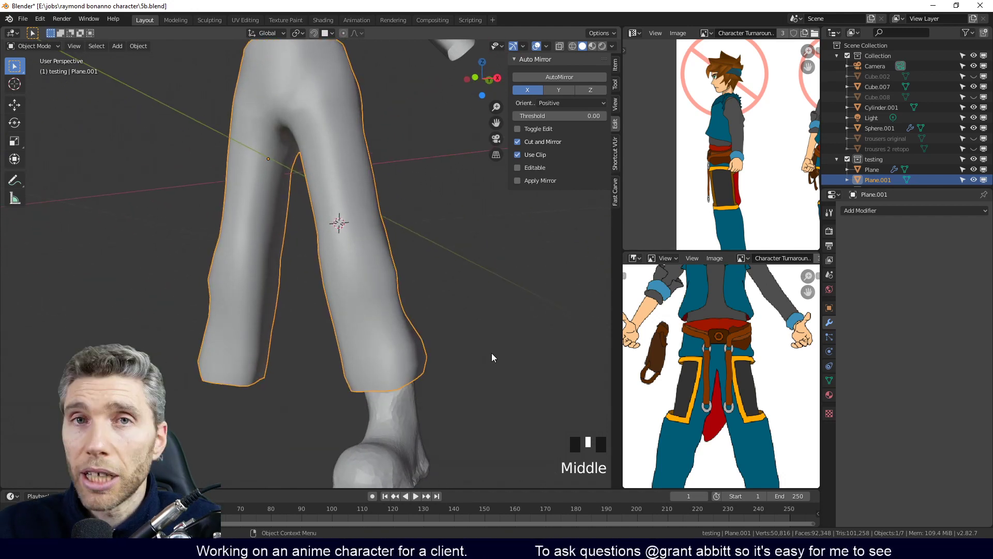
mouse_move(496, 326)
middle_down()
mouse_move(531, 351)
mouse_move(510, 352)
mouse_move(501, 331)
middle_up()
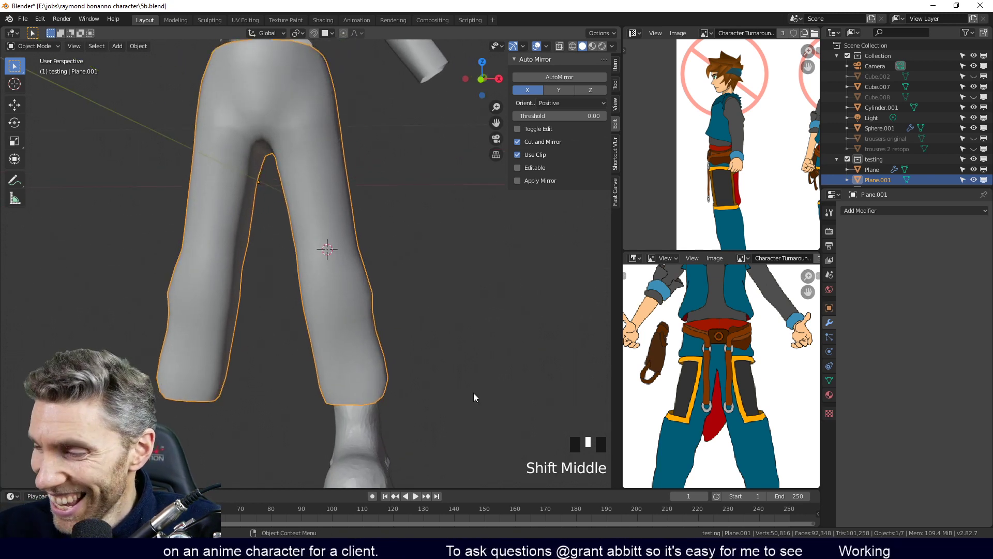
middle_drag(466, 337, 448, 320)
Add a Multiresolution modifier to the trousers and compare the shaded object with its base mesh in Edit Mode
click(879, 210)
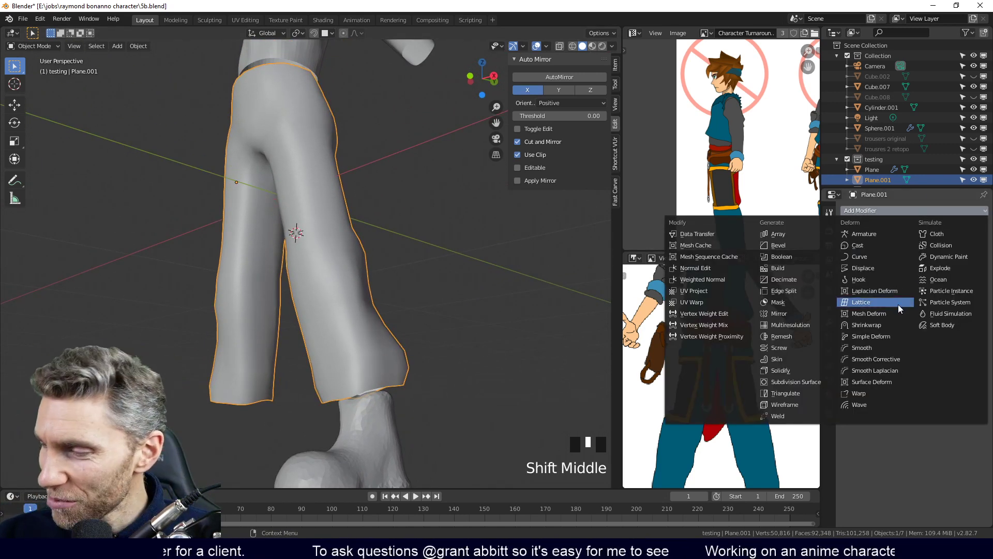
click(814, 325)
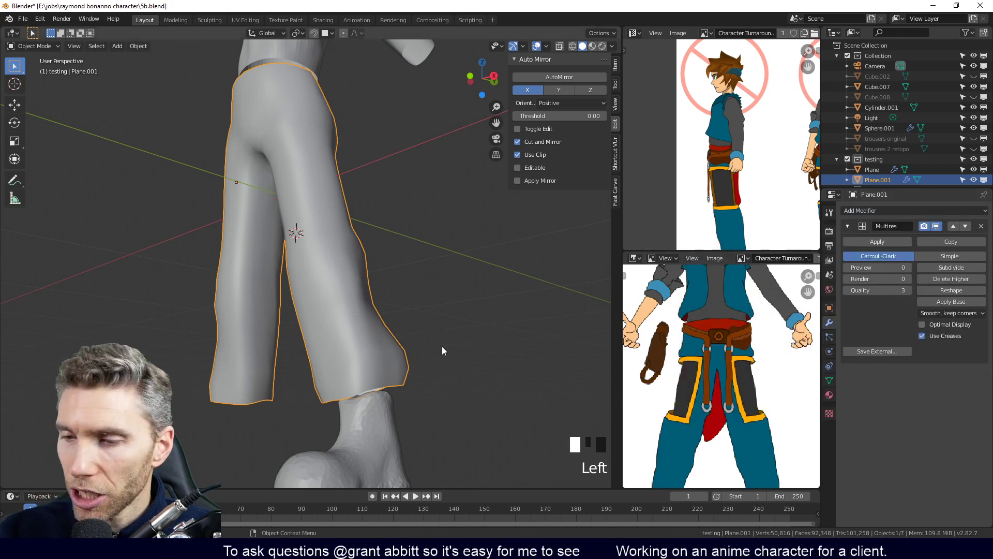
middle_drag(296, 263, 390, 273)
key(Tab)
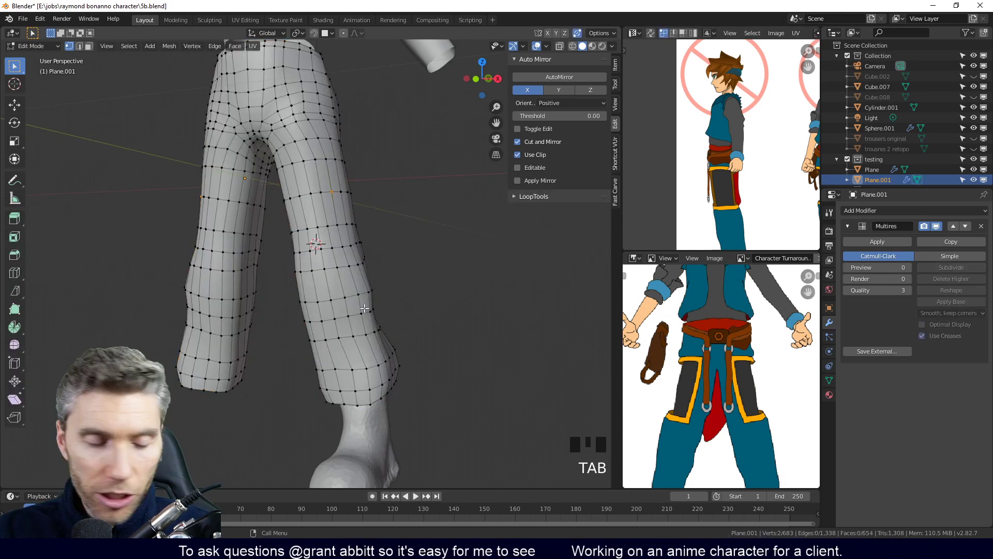
key(Tab)
key(Tab)
key(Tab)
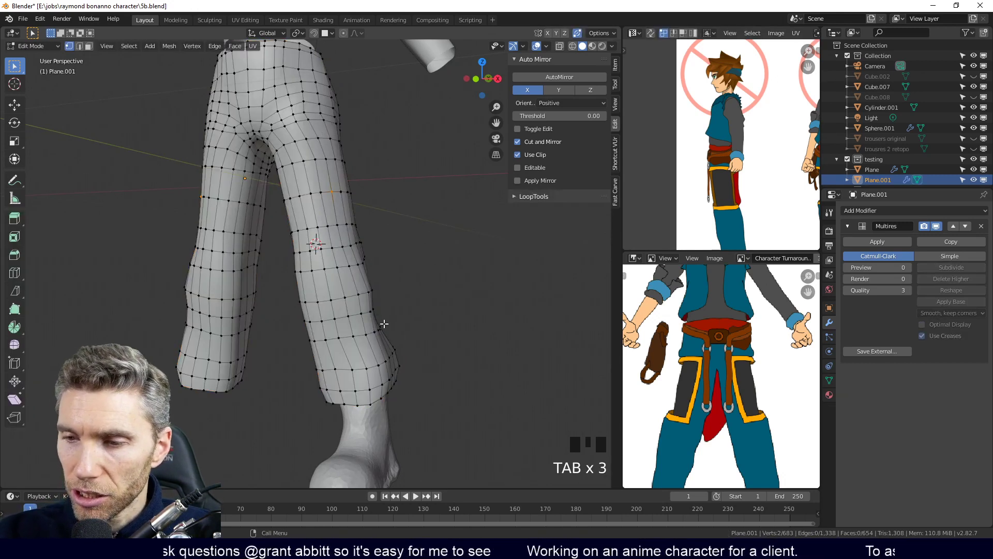
middle_drag(382, 396, 434, 258)
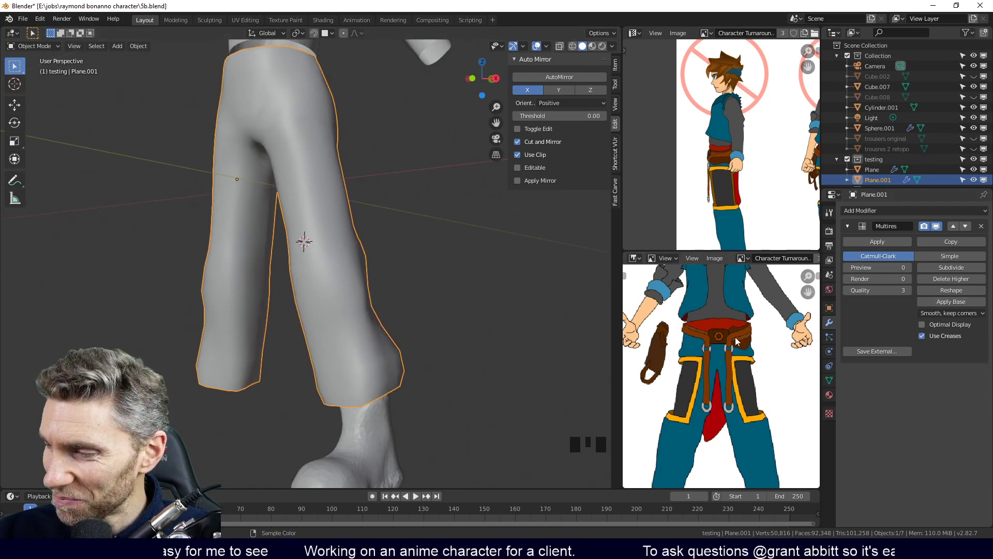
Subdivide the trousers' Multiresolution modifier to level 2, checking the mesh density in wireframe and the smoothed shape in solid view
click(959, 269)
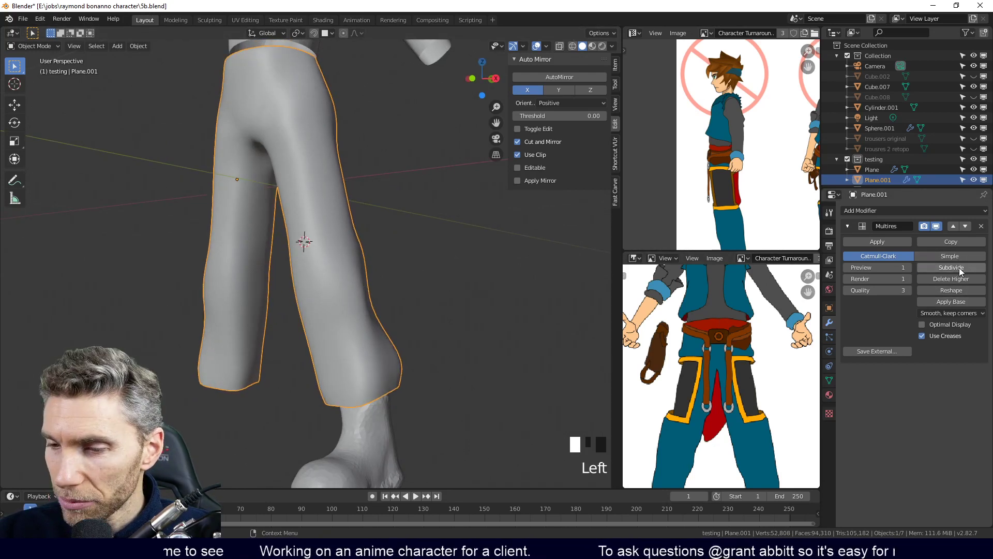
mouse_move(464, 336)
middle_down()
mouse_move(384, 306)
mouse_move(383, 331)
mouse_move(346, 165)
mouse_move(368, 231)
middle_up()
key(z)
middle_drag(385, 269, 401, 346)
click(962, 267)
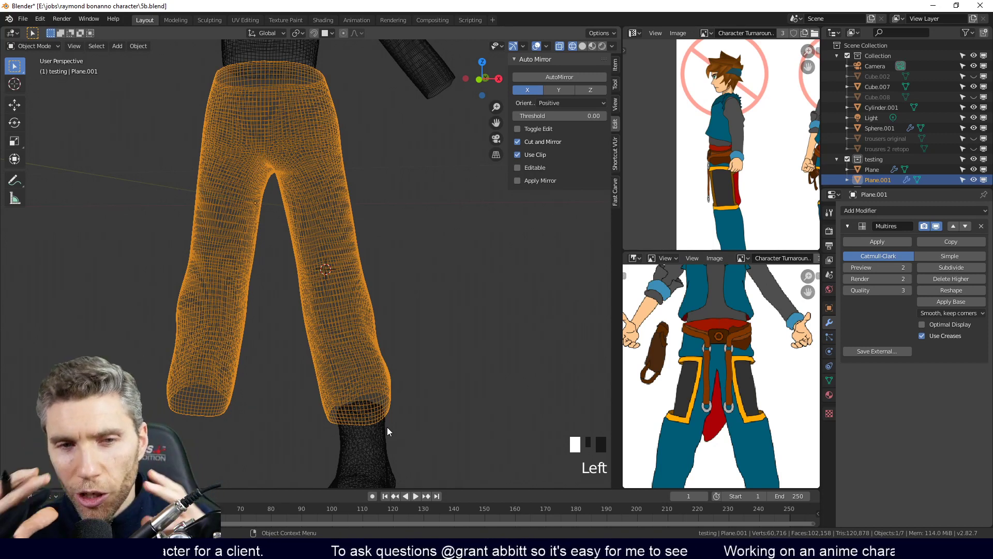
middle_drag(387, 427, 402, 306)
key(z)
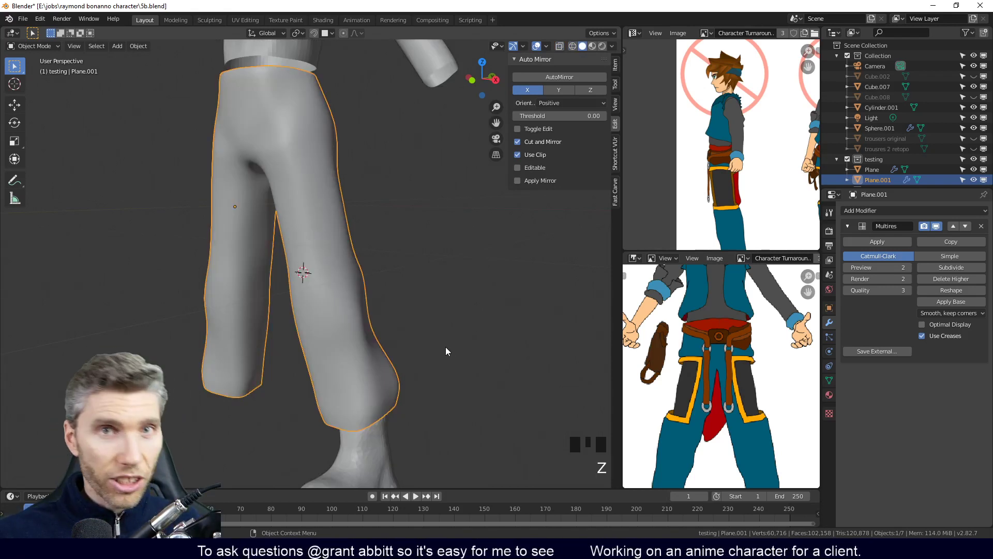
middle_drag(443, 343, 466, 386)
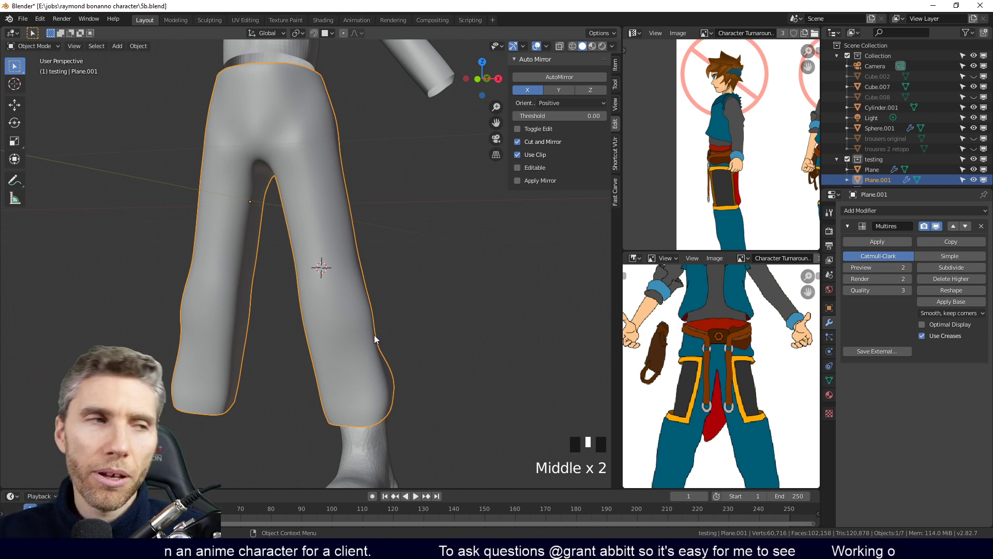
middle_drag(386, 305, 331, 362)
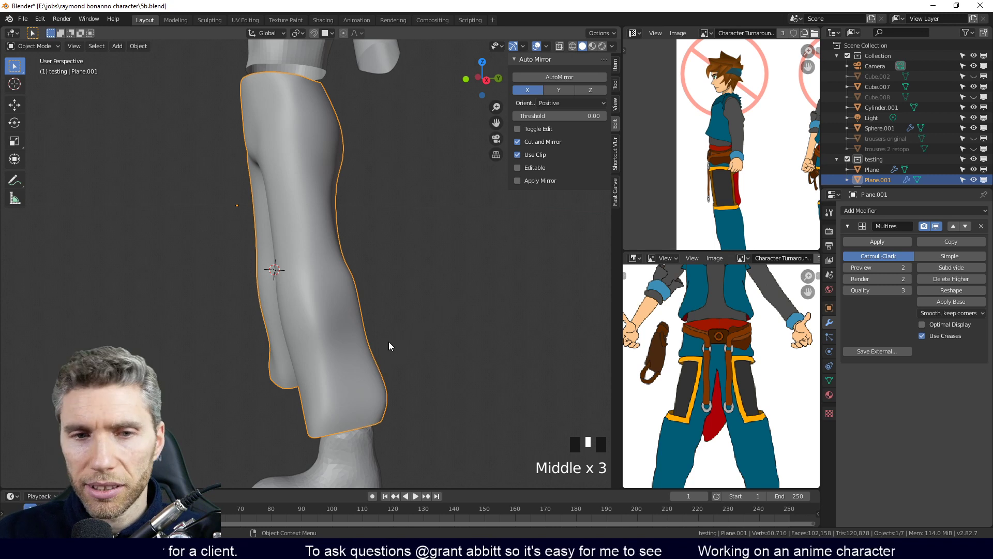
middle_drag(400, 316, 448, 360)
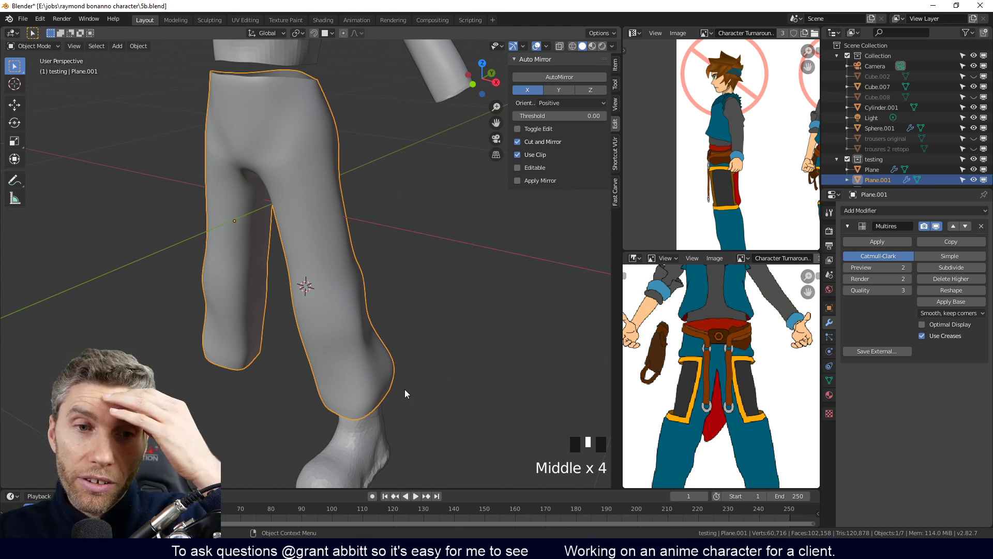
Examine the smoothed trousers' silhouette at the crotch, knees and cuffs from the front, side and rear angles
middle_drag(424, 384, 456, 313)
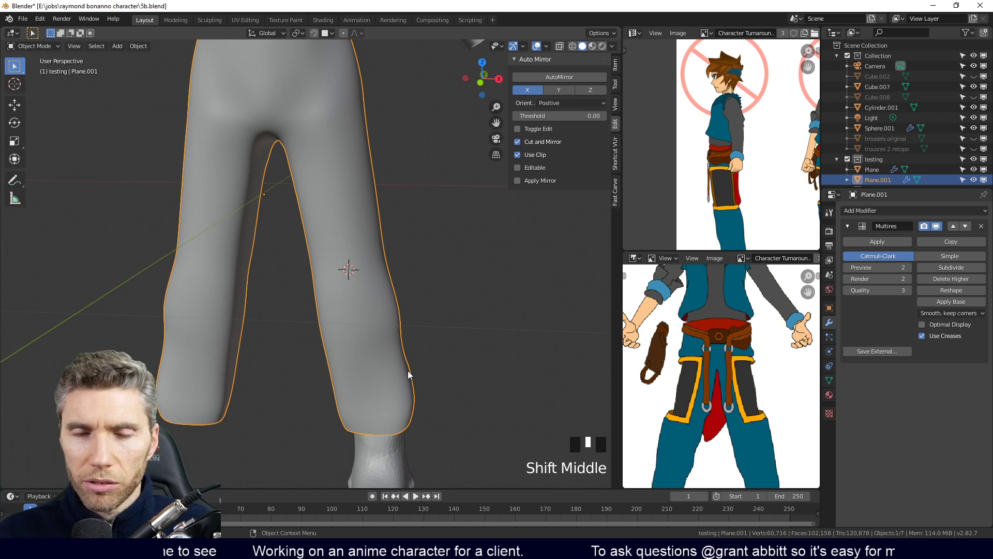
middle_drag(424, 296, 403, 313)
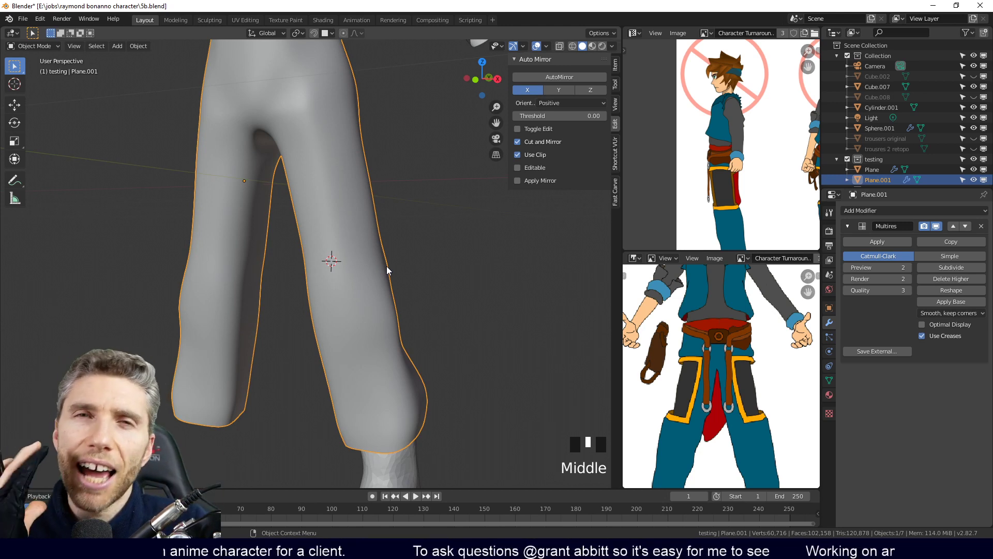
middle_drag(440, 270, 387, 302)
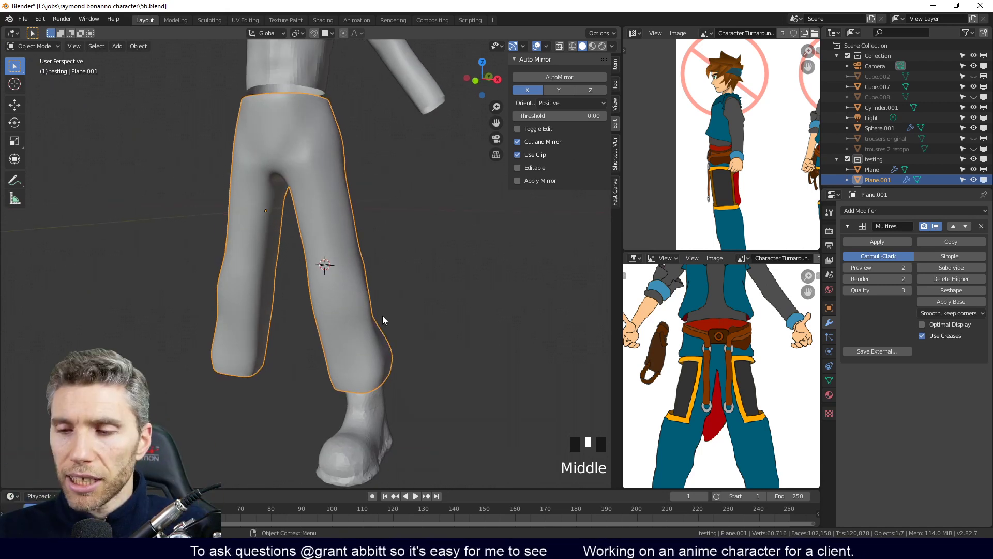
middle_drag(514, 329, 404, 322)
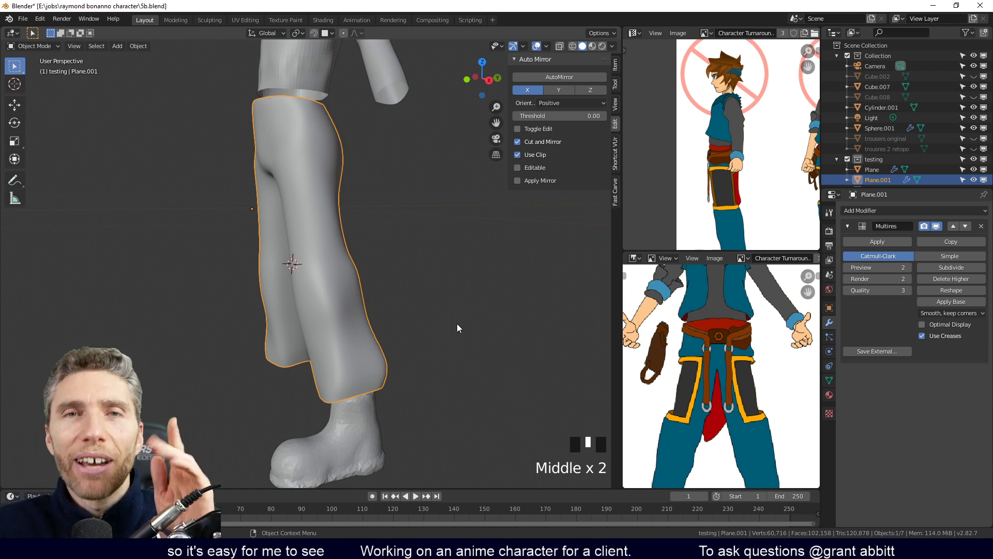
middle_drag(421, 324, 422, 387)
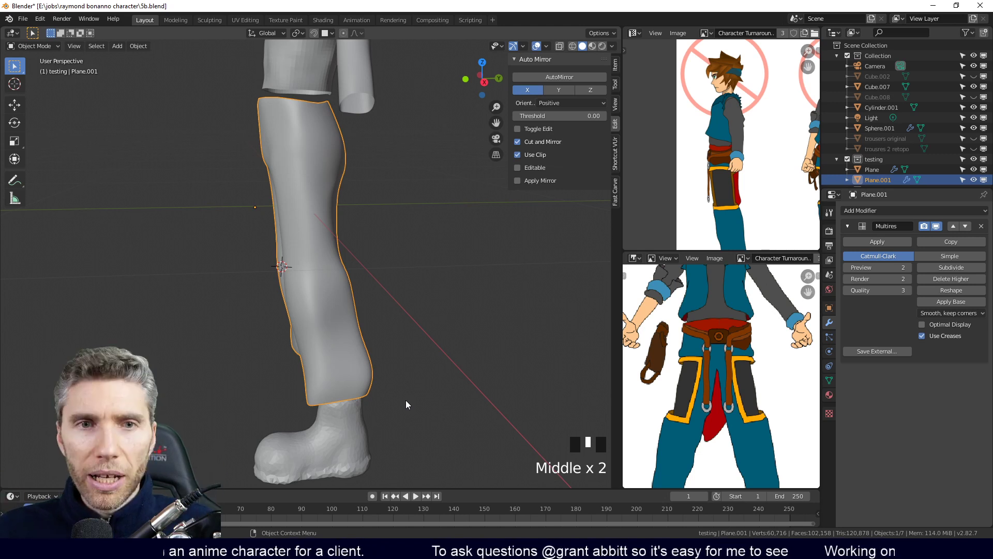
middle_drag(406, 401, 457, 343)
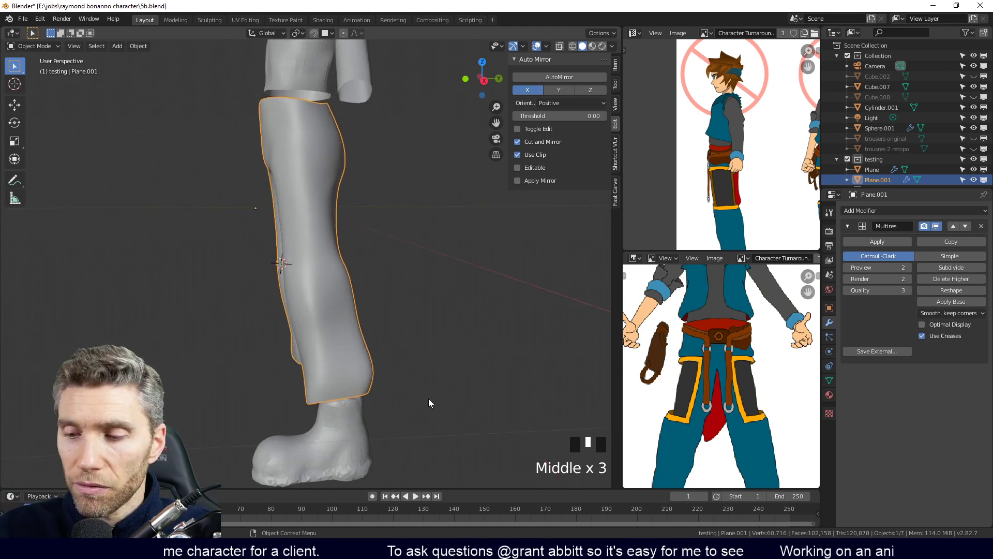
middle_drag(432, 387, 506, 323)
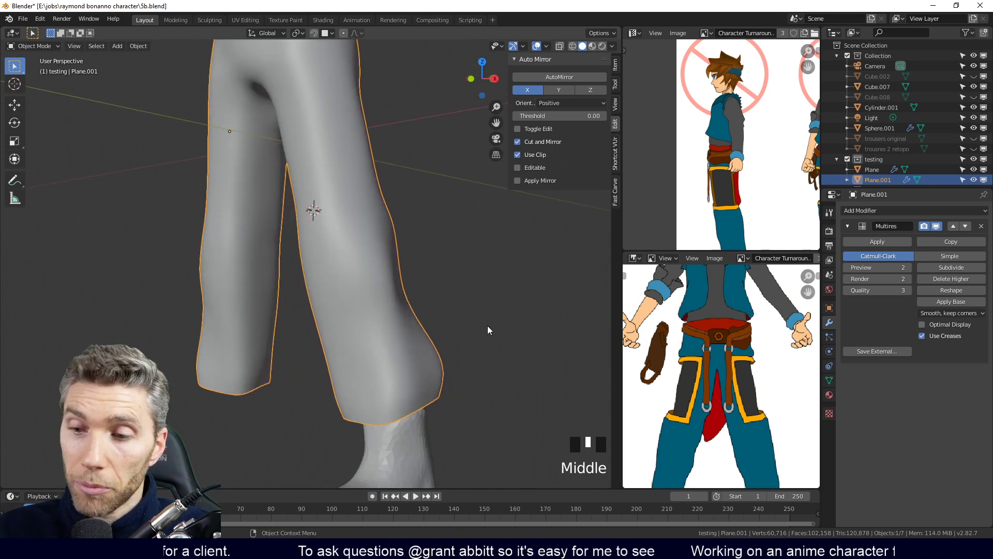
middle_drag(545, 454, 602, 454)
mouse_move(581, 337)
middle_down()
mouse_move(464, 250)
mouse_move(355, 212)
mouse_move(403, 226)
mouse_move(408, 241)
middle_up()
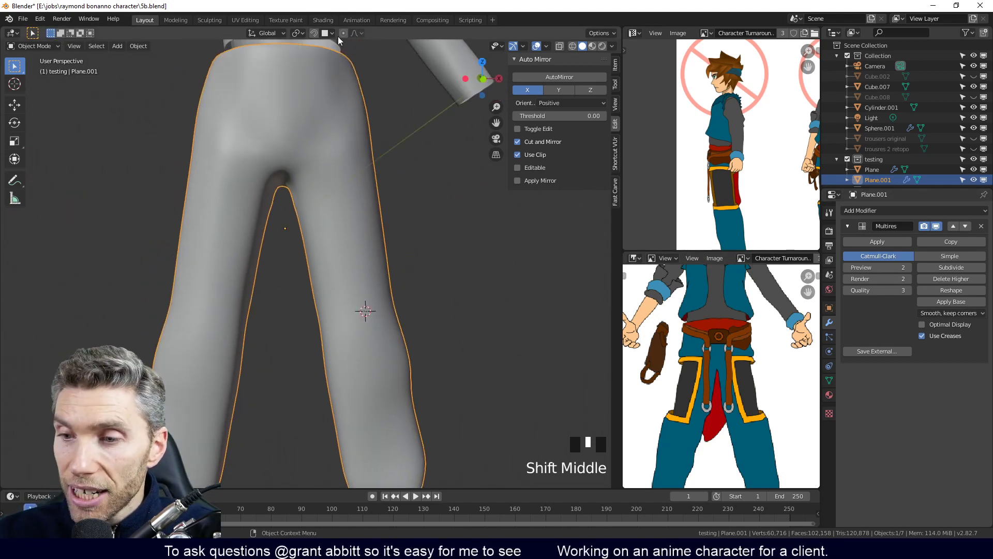
Switch to the Sculpting workspace and set up the Draw brush with a 22 px radius
click(209, 21)
mouse_move(401, 305)
middle_down()
mouse_move(377, 373)
mouse_move(363, 310)
mouse_move(182, 113)
middle_up()
click(32, 66)
middle_drag(320, 217, 366, 213)
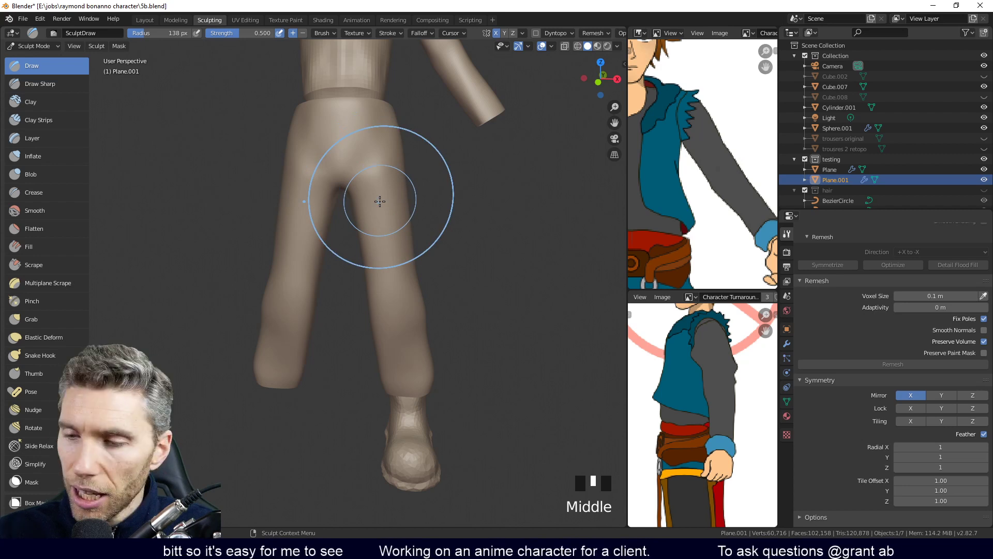
key(f)
click(354, 196)
key(f)
click(352, 197)
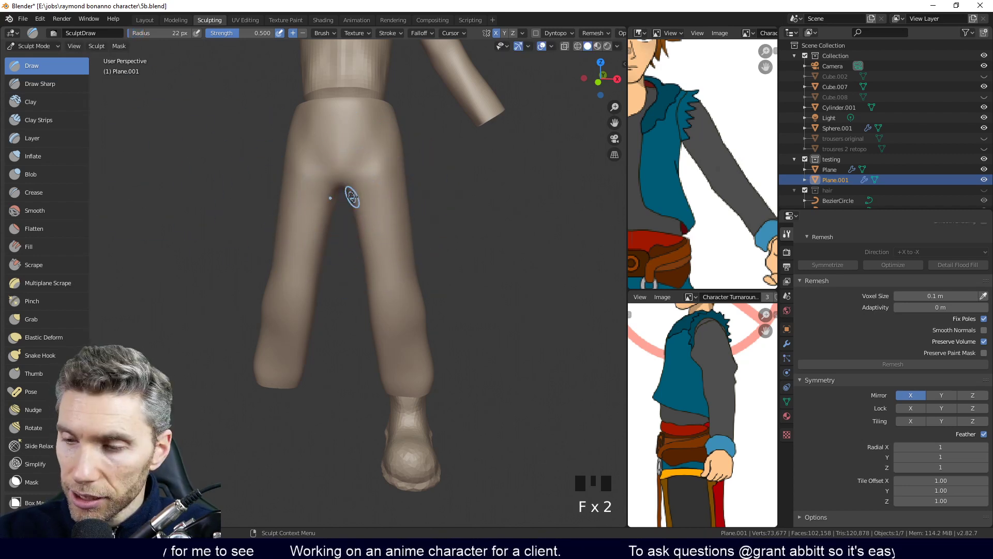
Carve mirrored diagonal creases from the crotch up toward the hips on the front of the trousers
ctrl+drag(348, 201, 384, 141)
ctrl+drag(343, 210, 385, 146)
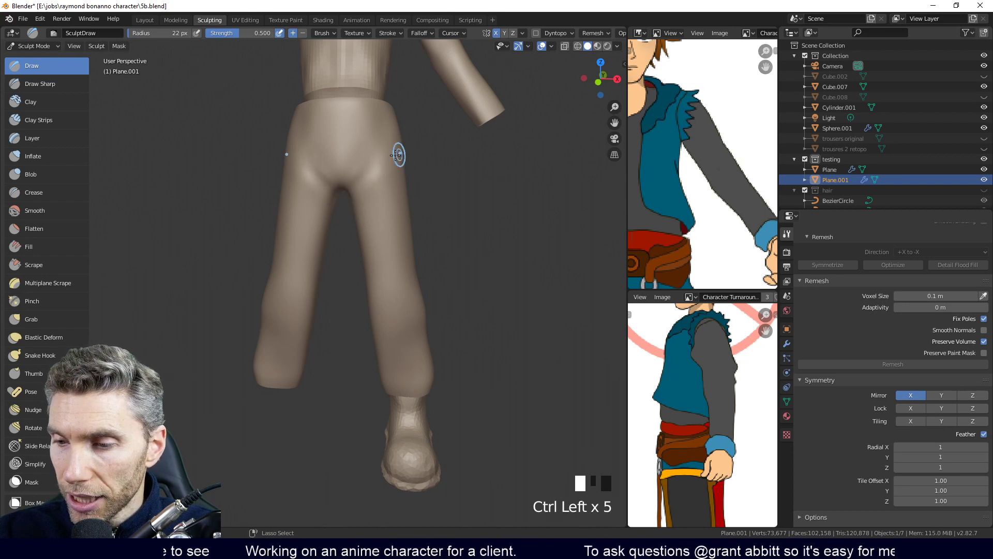
ctrl+drag(345, 190, 374, 142)
ctrl+drag(343, 192, 348, 187)
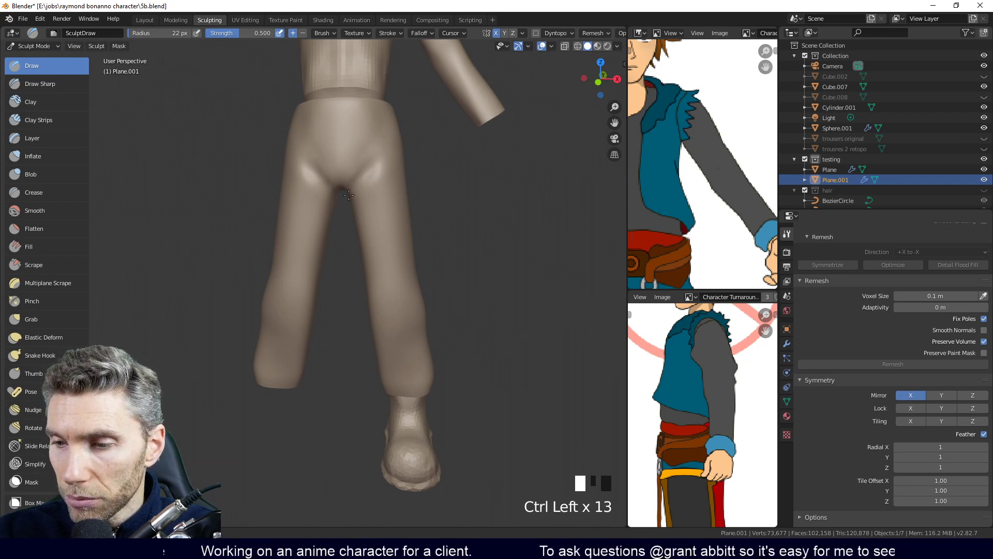
Carve long vertical folds down the front, side and back of the trouser legs with the Draw brush
middle_drag(431, 289, 412, 282)
ctrl+drag(408, 246, 402, 336)
ctrl+drag(401, 342, 407, 398)
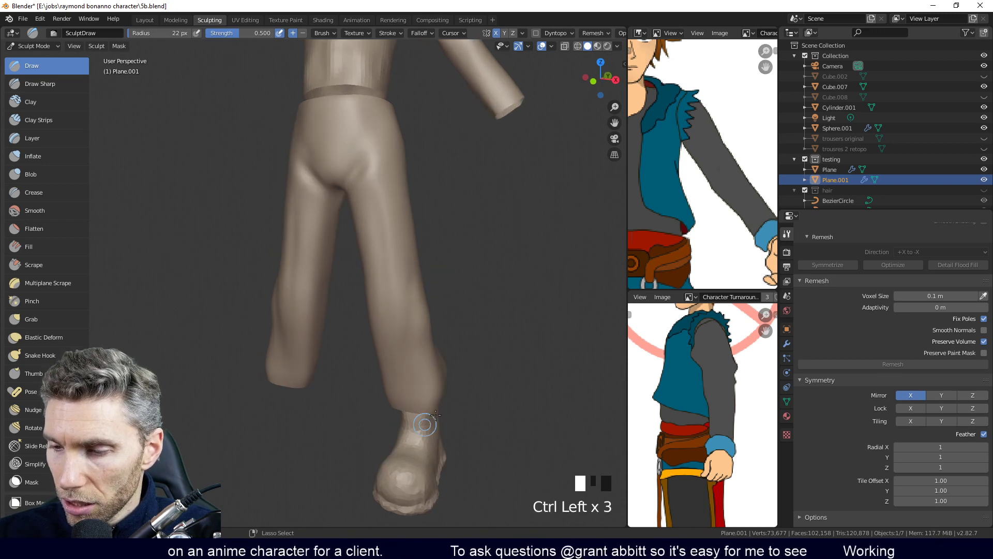
middle_drag(439, 344, 404, 334)
mouse_move(404, 331)
ctrl+mouse_down()
mouse_move(408, 193)
mouse_move(402, 438)
ctrl+mouse_up()
middle_drag(422, 318, 347, 327)
mouse_move(328, 268)
ctrl+mouse_down()
mouse_move(302, 133)
mouse_move(341, 344)
ctrl+mouse_up()
middle_drag(341, 343, 323, 324)
ctrl+drag(303, 327, 300, 319)
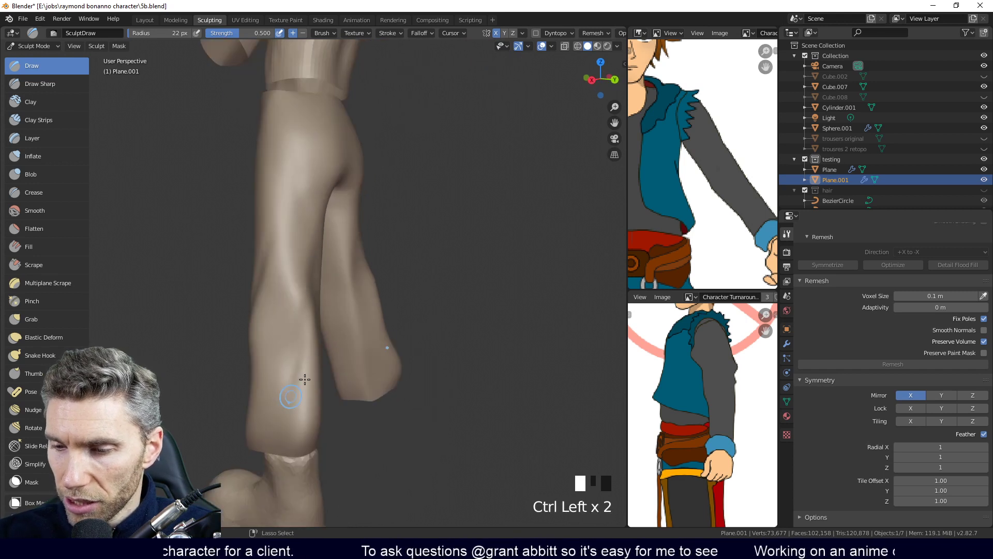
Enlarge the Draw brush to 61 px and carve and soften a broad fold on the back of the lower leg
middle_drag(305, 380, 300, 349)
key(f)
click(304, 328)
mouse_move(274, 314)
ctrl+mouse_down()
mouse_move(258, 281)
mouse_move(260, 373)
ctrl+mouse_up()
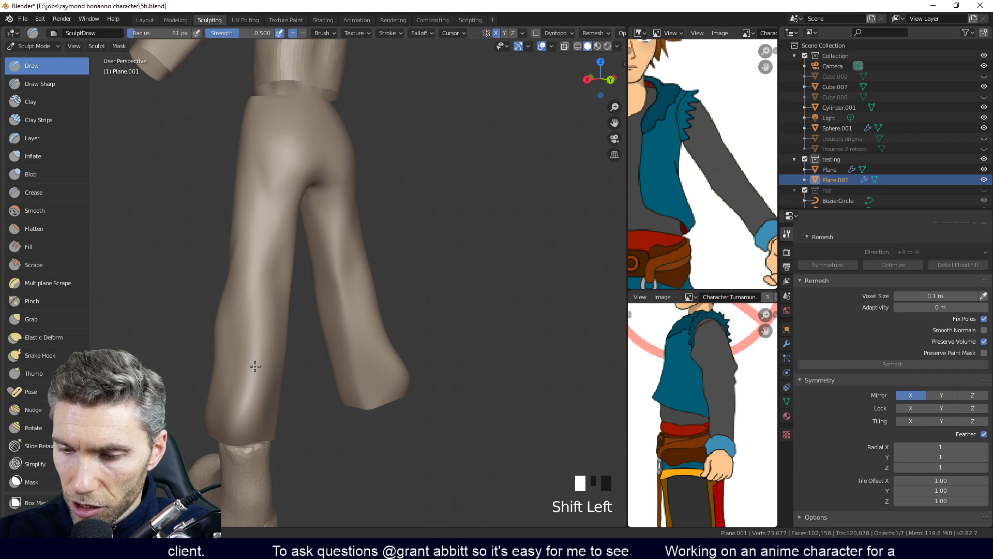
Show the trousers' Multiresolution settings and set the preview and render levels to 2
middle_drag(254, 337, 539, 403)
middle_drag(458, 341, 440, 285)
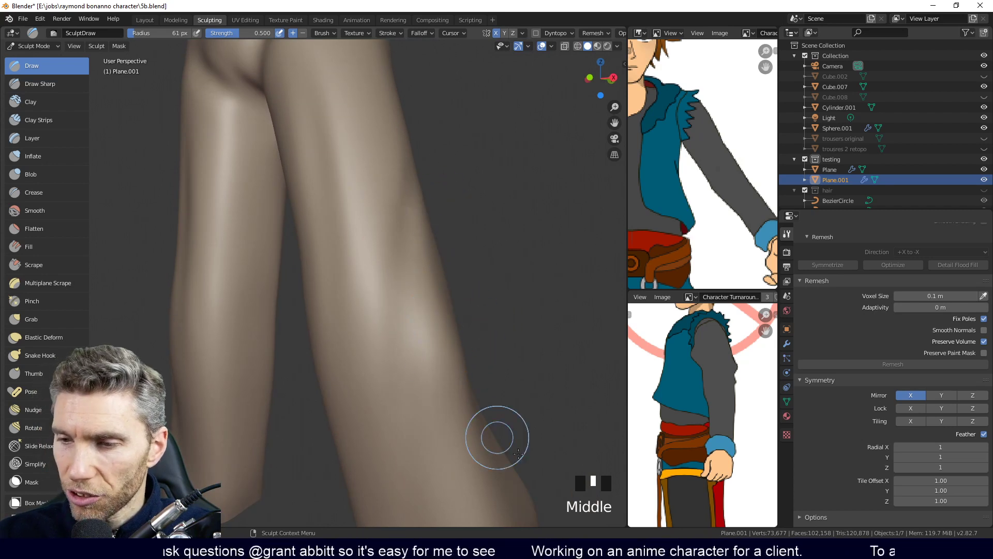
click(787, 344)
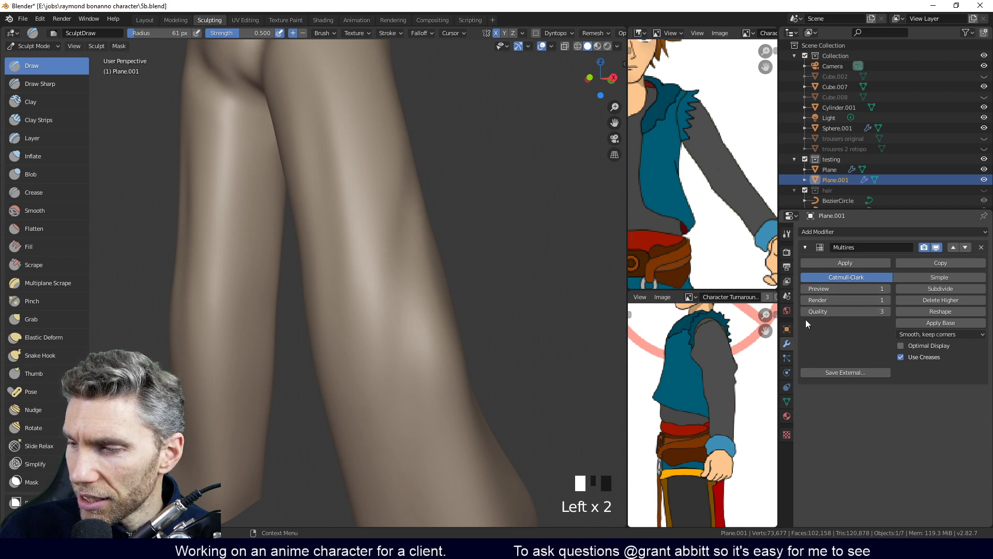
click(887, 289)
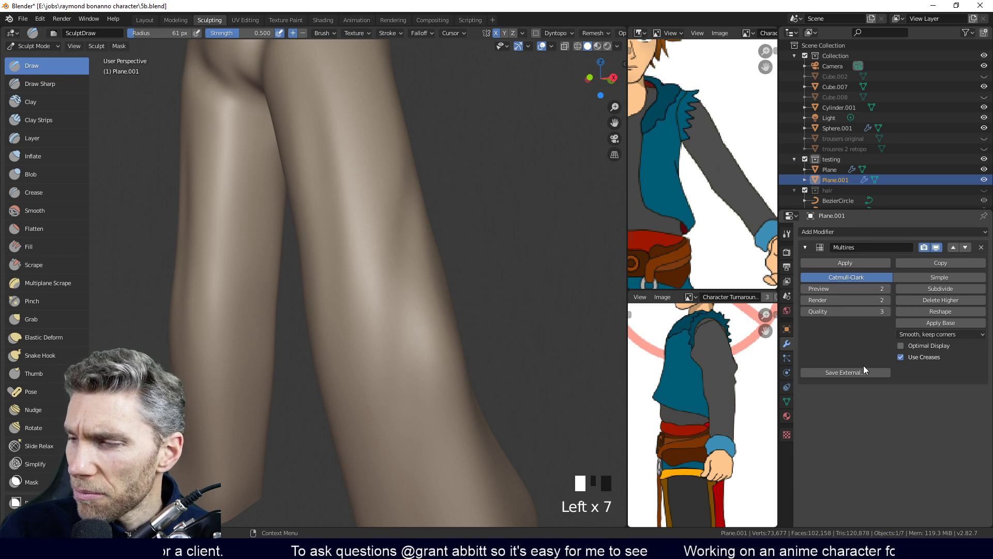
Build up a long fold down the front of the thigh and carve creases spreading outward from the crotch
mouse_move(476, 282)
middle_down()
mouse_move(402, 311)
mouse_move(443, 213)
mouse_move(426, 208)
mouse_move(404, 220)
middle_up()
scroll(437, 204, down, 2)
drag(358, 152, 355, 332)
middle_drag(349, 225, 365, 214)
mouse_move(326, 199)
mouse_down()
mouse_move(327, 208)
mouse_move(333, 200)
mouse_up()
mouse_move(333, 199)
middle_down()
mouse_move(370, 315)
mouse_move(377, 255)
middle_up()
mouse_move(299, 217)
ctrl+mouse_down()
mouse_move(365, 137)
mouse_move(333, 155)
mouse_move(395, 226)
ctrl+mouse_up()
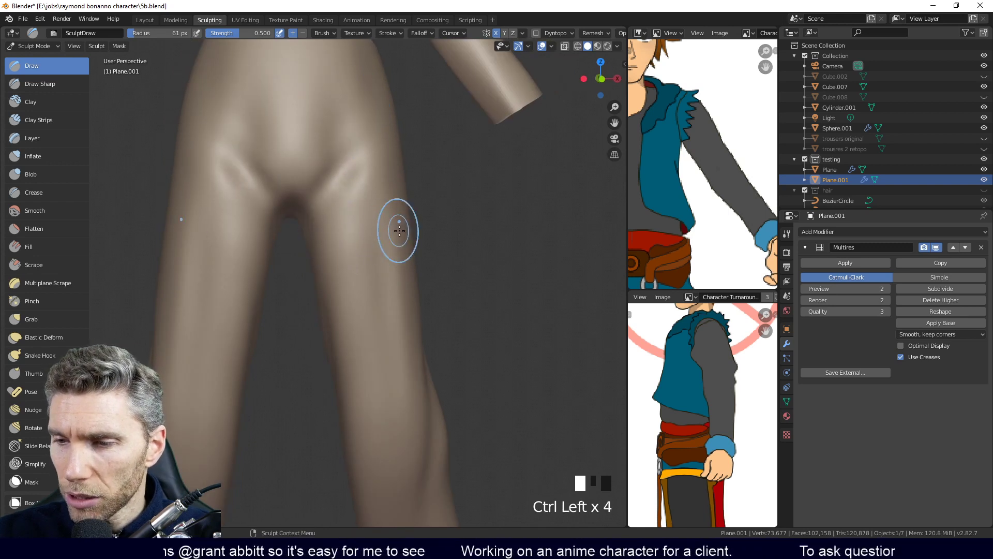
Smooth the groin and thigh creases, and add volume with the Draw brush around the back of the trousers
middle_drag(395, 226, 362, 240)
mouse_move(362, 239)
shift+mouse_down()
mouse_move(245, 242)
mouse_move(284, 140)
shift+mouse_up()
shift+drag(313, 309, 389, 333)
mouse_move(388, 333)
middle_down()
mouse_move(288, 337)
mouse_move(256, 305)
mouse_move(310, 243)
middle_up()
mouse_move(310, 242)
mouse_down()
mouse_move(317, 142)
mouse_move(336, 179)
mouse_up()
drag(336, 179, 355, 215)
middle_drag(355, 215, 349, 208)
mouse_move(349, 208)
mouse_down()
mouse_move(288, 317)
mouse_move(324, 282)
mouse_up()
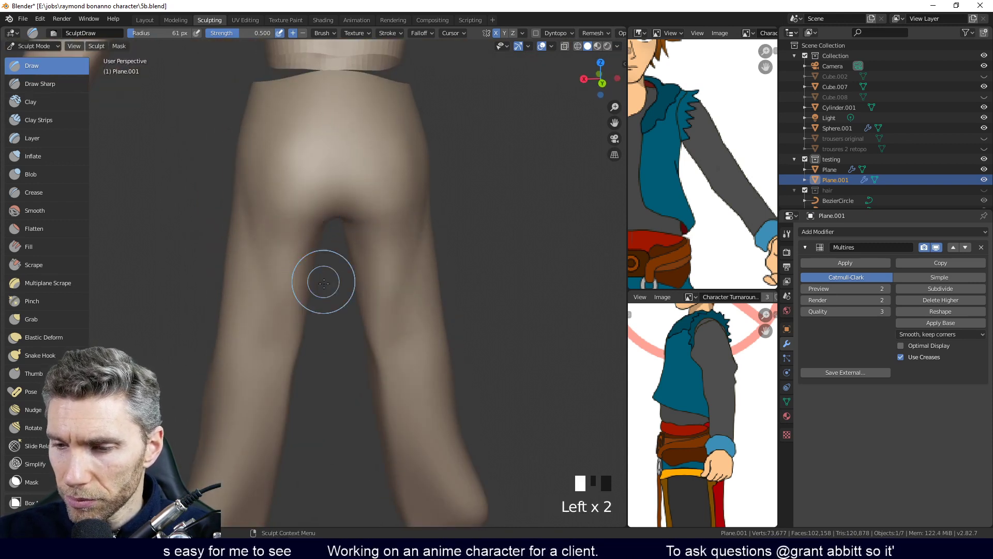
Carve creases under the seat and along the inner thighs at the back of the trousers
middle_drag(323, 281, 331, 269)
ctrl+drag(331, 270, 334, 261)
ctrl+drag(334, 262, 335, 215)
ctrl+drag(336, 235, 342, 196)
mouse_move(344, 223)
ctrl+mouse_down()
mouse_move(381, 141)
mouse_move(374, 269)
ctrl+mouse_up()
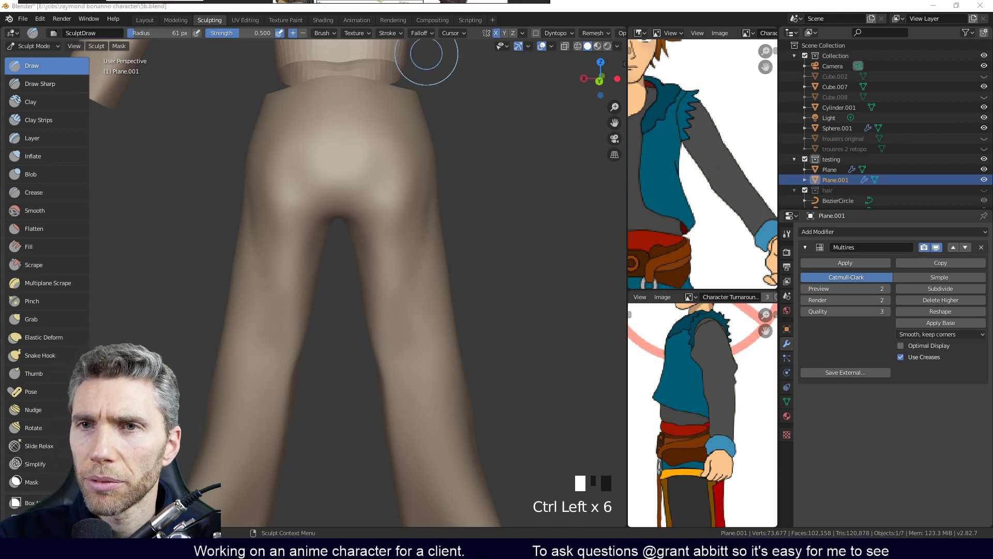
Study the reference images, framing the character's belt and trousers in both the front and side views
right_drag(285, 1, 428, 245)
scroll(350, 302, up, 3)
scroll(350, 301, up, 1)
middle_drag(321, 253, 430, 202)
scroll(433, 194, down, 1)
mouse_move(432, 194)
right_down()
mouse_move(436, 49)
mouse_move(352, 147)
mouse_move(356, 321)
mouse_move(392, 0)
right_up()
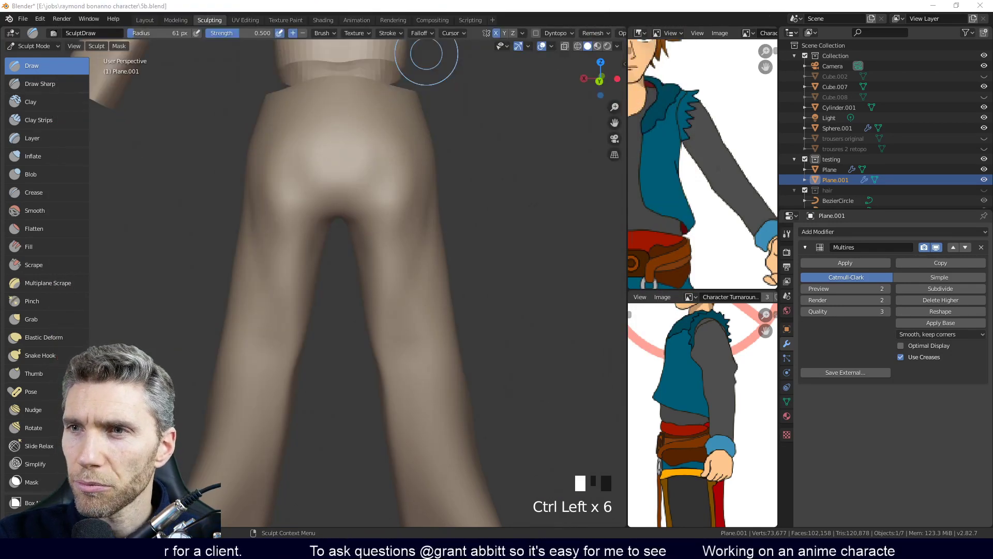
mouse_move(455, 150)
middle_down()
mouse_move(362, 270)
mouse_move(358, 163)
mouse_move(413, 211)
middle_up()
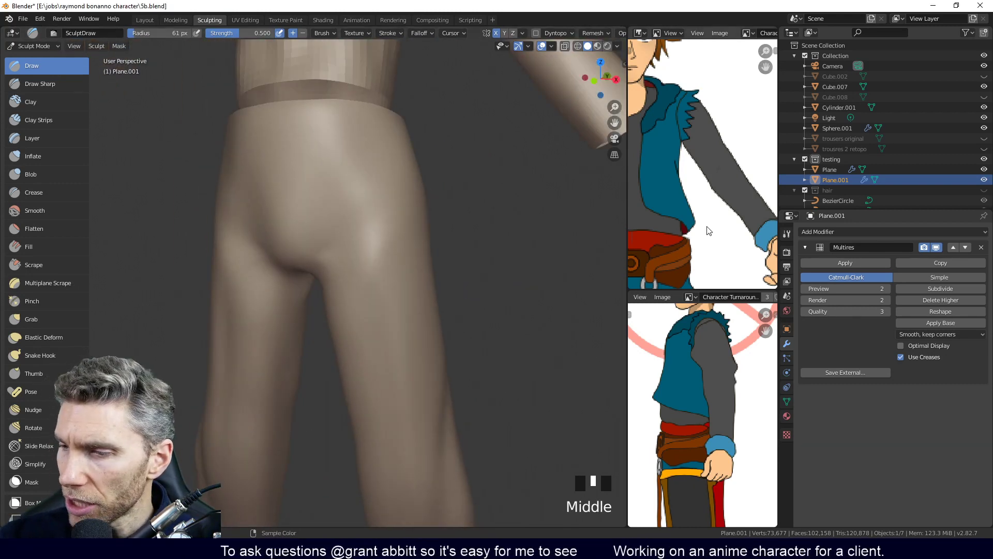
ctrl+middle_drag(709, 386, 725, 337)
ctrl+middle_drag(699, 172, 743, 182)
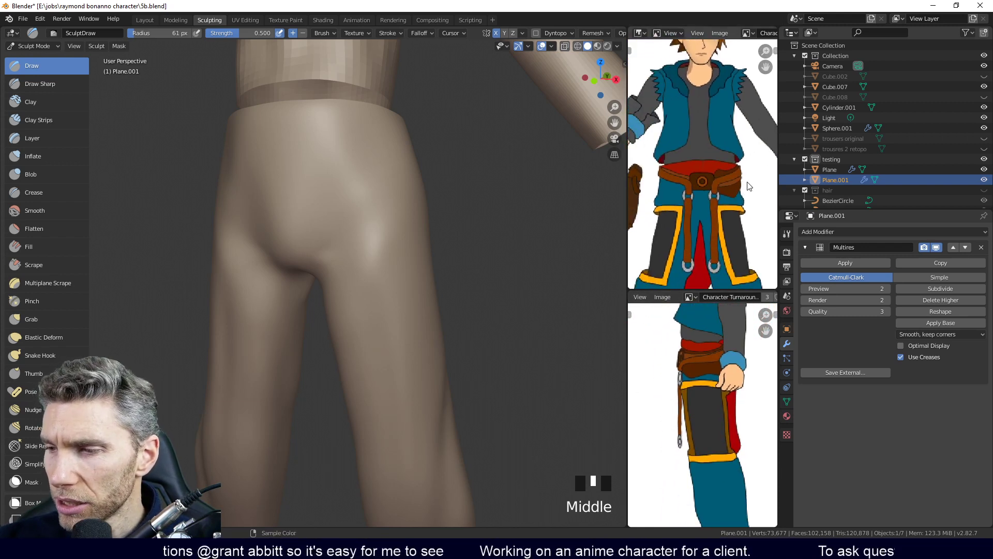
Carve a shallow groove around the hips just below the trousers' waist edge with the Draw brush
mouse_move(435, 184)
middle_down()
mouse_move(409, 148)
mouse_move(406, 157)
middle_up()
mouse_move(382, 146)
ctrl+mouse_down()
mouse_move(208, 146)
mouse_move(430, 155)
ctrl+mouse_up()
middle_drag(458, 155, 375, 165)
ctrl+drag(292, 172, 361, 183)
middle_drag(387, 194, 350, 165)
ctrl+drag(262, 132, 321, 140)
mouse_move(400, 160)
middle_down()
mouse_move(438, 172)
mouse_move(378, 166)
mouse_move(406, 119)
middle_up()
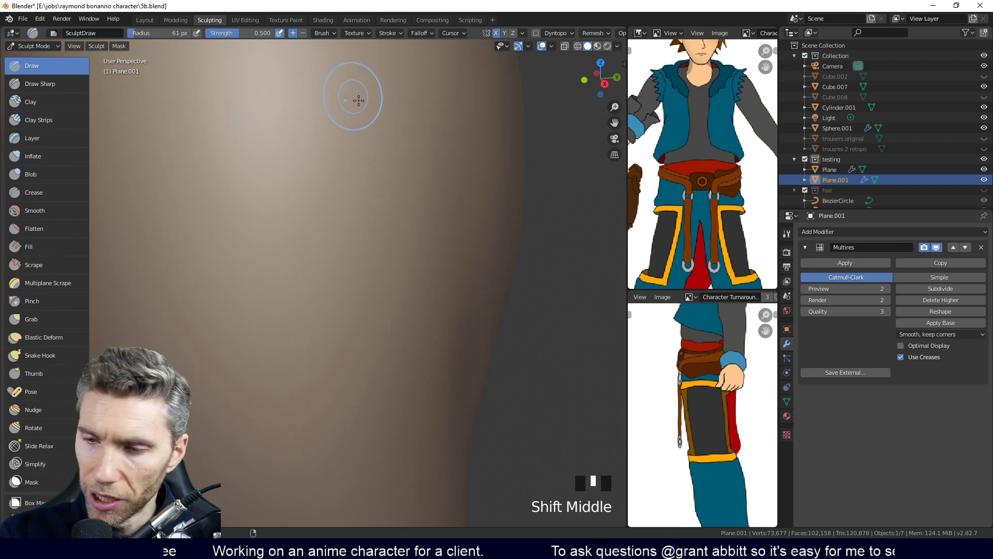
ctrl+middle_drag(391, 126, 384, 178)
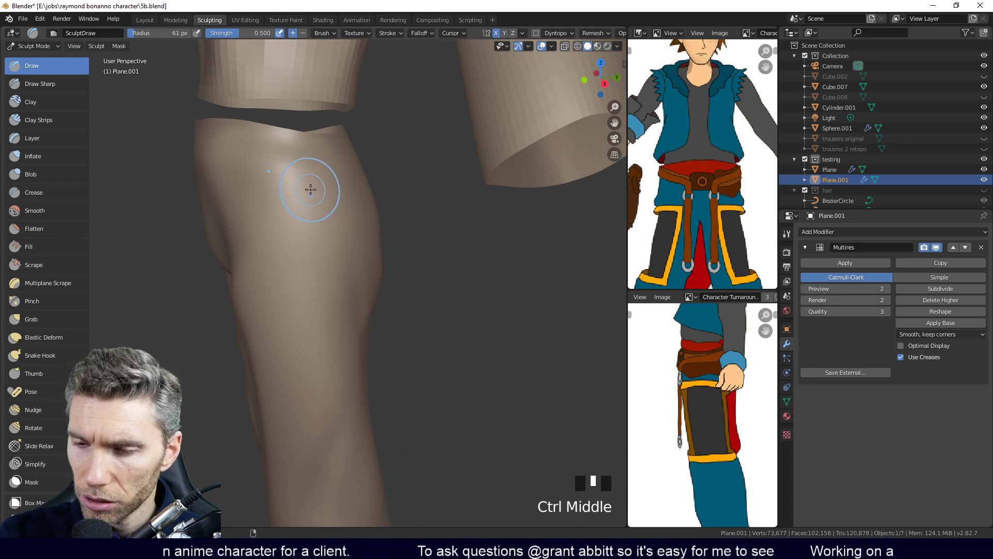
alt+middle_click(311, 189)
middle_drag(351, 270, 456, 251)
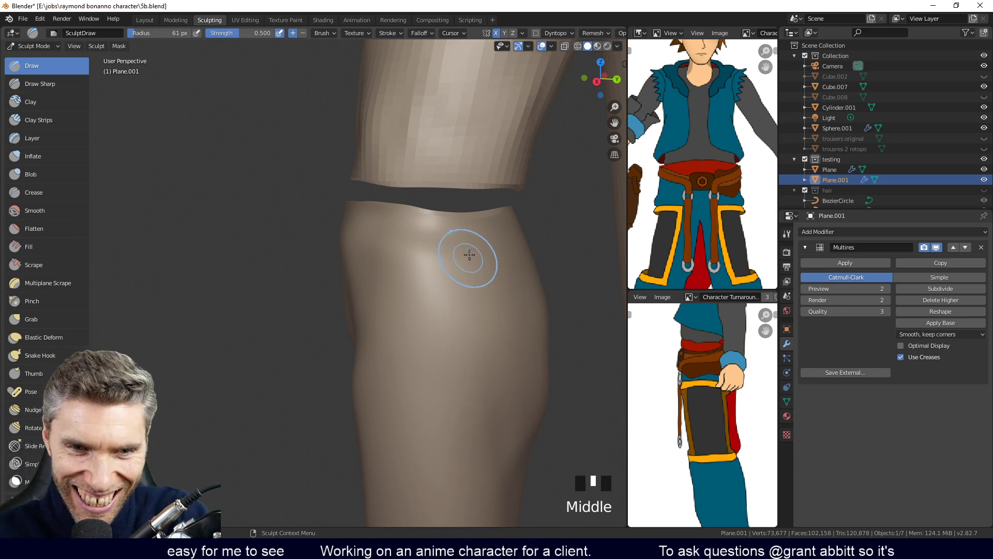
Switch to the Grab brush, enlarge it to 106 px and reshape the waist edge at the side of the hips
key(g)
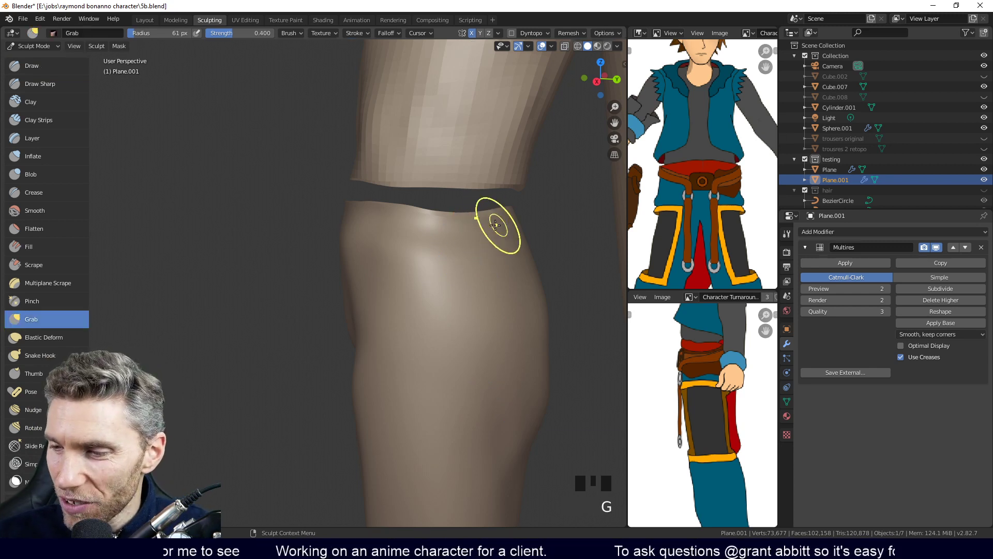
key(f)
click(491, 223)
click(474, 214)
drag(457, 217, 455, 210)
drag(486, 223, 440, 221)
drag(470, 222, 491, 215)
drag(498, 217, 503, 213)
drag(509, 219, 510, 217)
Pull the side and front of the waist into shape with the Grab brush, working from the front angles
middle_drag(440, 242, 467, 248)
middle_drag(360, 246, 417, 246)
drag(398, 232, 392, 232)
drag(392, 232, 387, 231)
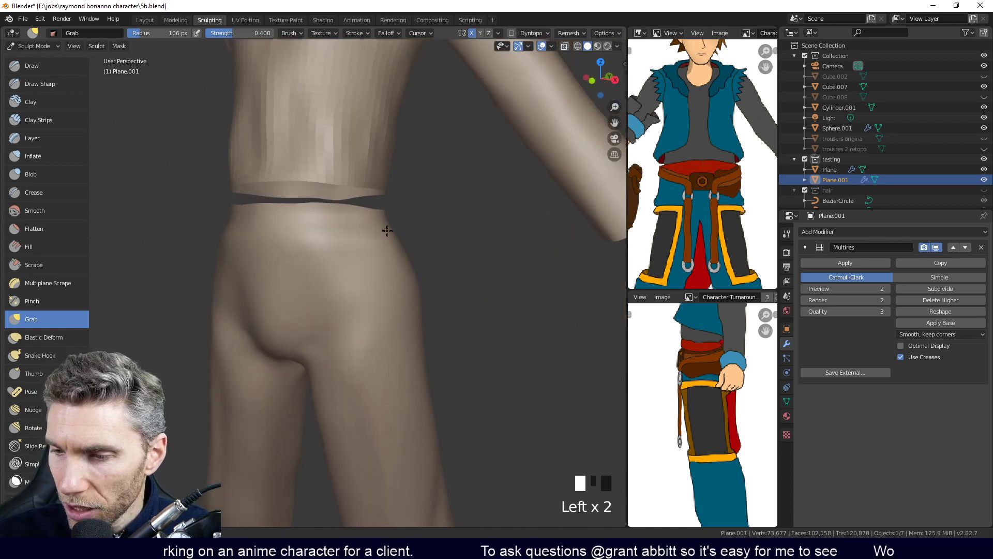
middle_drag(392, 247, 423, 249)
drag(330, 235, 319, 242)
drag(311, 253, 308, 259)
Nudge the trousers' front waist area upward toward the torso with the Grab brush
middle_drag(298, 264, 205, 284)
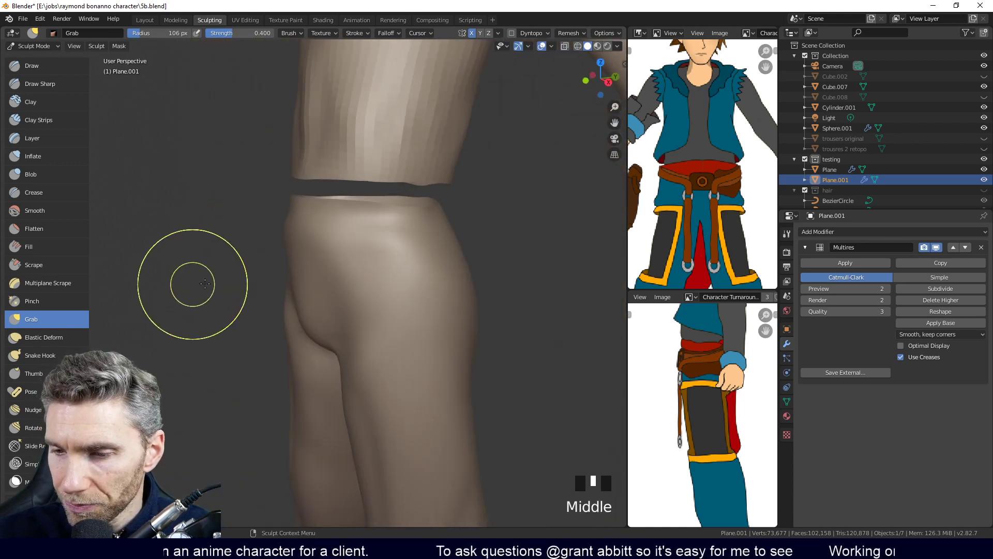
middle_drag(377, 284, 325, 278)
drag(357, 236, 355, 230)
drag(361, 233, 361, 230)
drag(369, 234, 375, 229)
Reshape the outer hip contour and the sides of the waist with mirrored Grab strokes
mouse_move(479, 264)
middle_down()
mouse_move(492, 250)
mouse_move(430, 277)
mouse_move(438, 297)
mouse_move(445, 267)
middle_up()
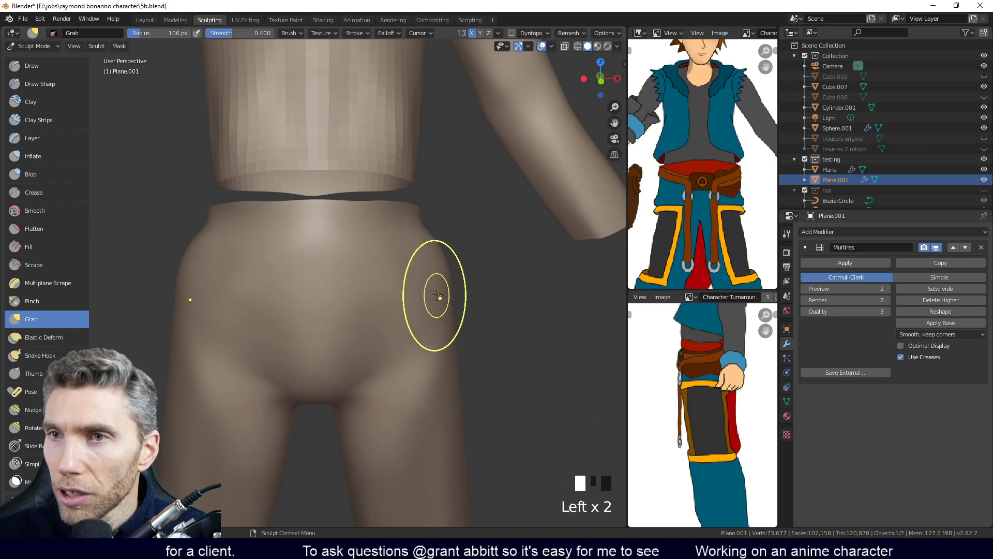
middle_drag(422, 267, 389, 297)
drag(446, 276, 457, 273)
mouse_move(466, 274)
middle_down()
mouse_move(452, 288)
mouse_move(466, 279)
middle_up()
ctrl+middle_drag(466, 280, 473, 239)
drag(485, 238, 489, 223)
drag(494, 223, 492, 217)
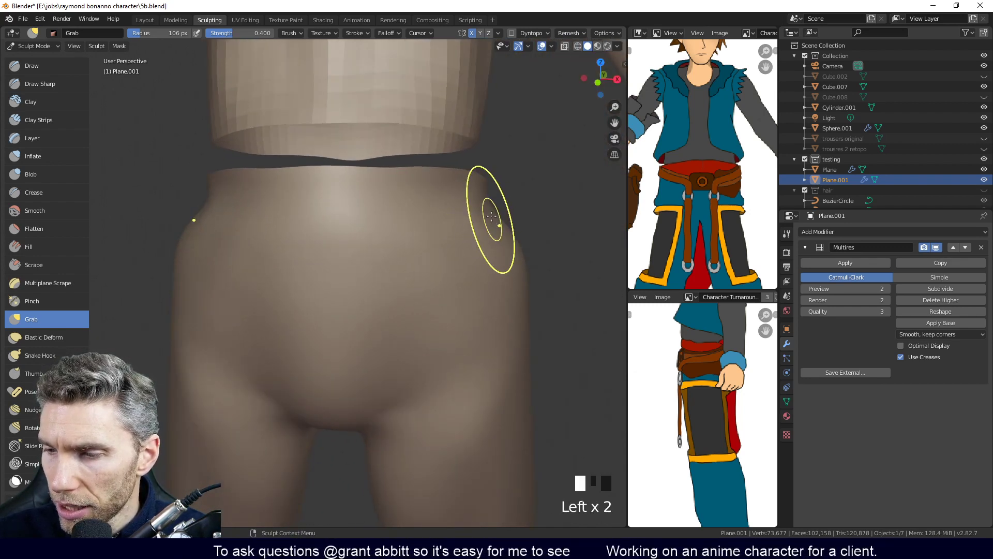
middle_drag(493, 239, 497, 243)
mouse_move(496, 244)
mouse_down()
mouse_move(472, 195)
mouse_move(499, 249)
mouse_up()
mouse_move(499, 249)
ctrl+middle_down()
mouse_move(469, 358)
mouse_move(492, 292)
mouse_move(497, 351)
ctrl+middle_up()
double_click(493, 310)
Reduce the brush radius to 27 px and switch back to the Draw brush for work on the front waist
ctrl+middle_drag(497, 352, 403, 337)
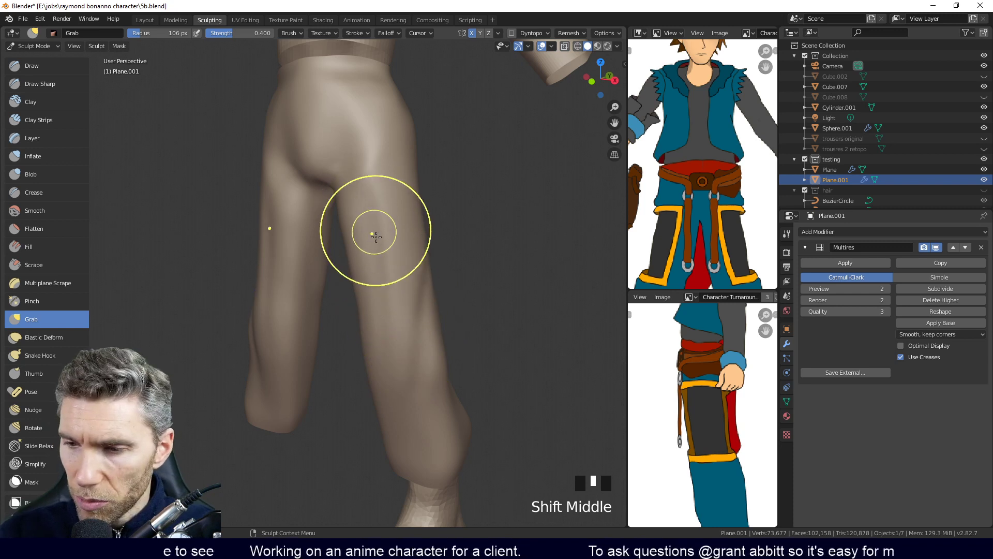
middle_drag(373, 228, 402, 250)
key(f)
click(356, 255)
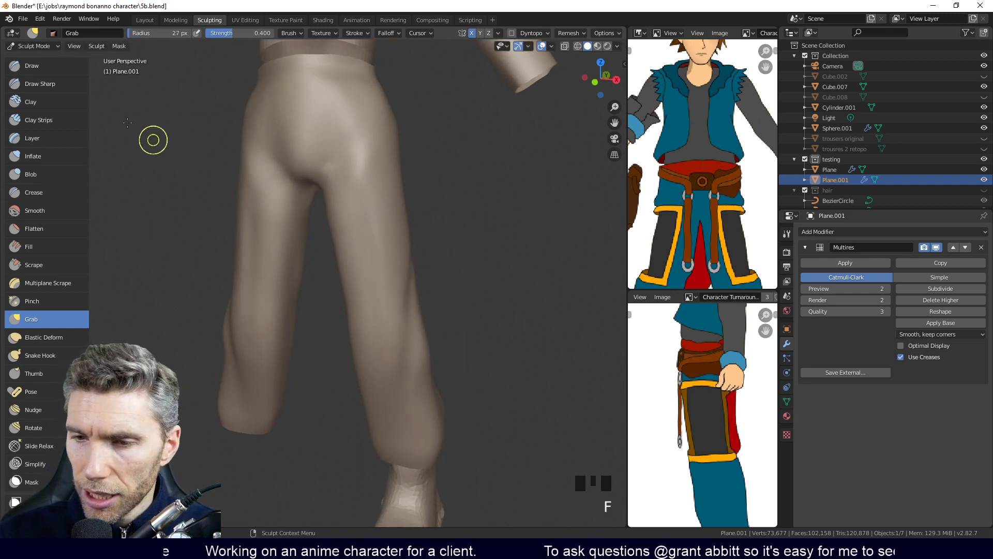
click(31, 66)
mouse_move(328, 150)
middle_down()
mouse_move(395, 200)
mouse_move(385, 287)
mouse_move(426, 269)
mouse_move(423, 259)
mouse_move(428, 279)
mouse_move(427, 235)
middle_up()
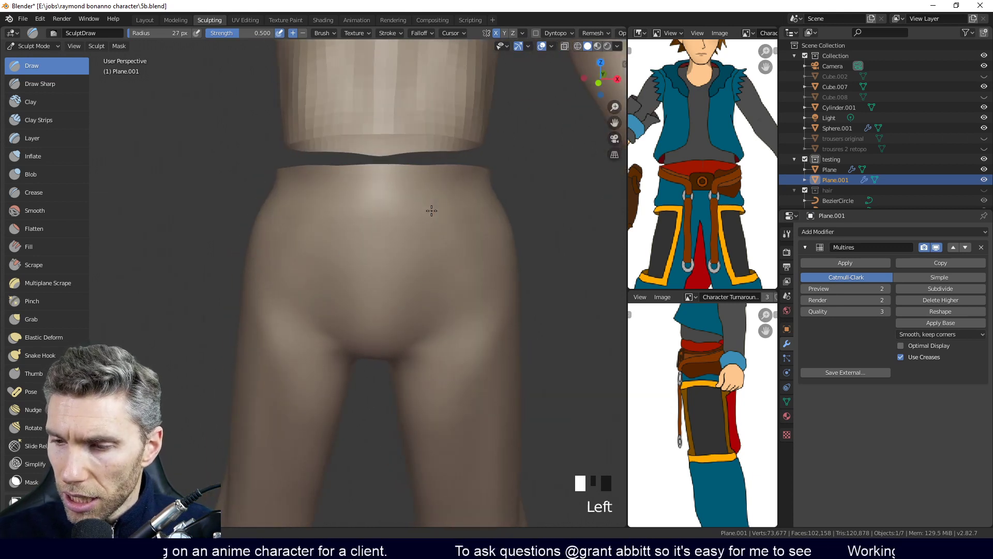
Carve soft folds running down from the front and side of the waist over the hip with the Draw brush in subtract mode
middle_drag(458, 236, 462, 240)
mouse_move(461, 237)
ctrl+mouse_down()
mouse_move(433, 302)
mouse_move(470, 281)
ctrl+mouse_up()
ctrl+middle_drag(470, 280, 426, 282)
mouse_move(425, 282)
shift+middle_down()
mouse_move(473, 282)
mouse_move(408, 283)
shift+middle_up()
ctrl+drag(425, 395, 288, 257)
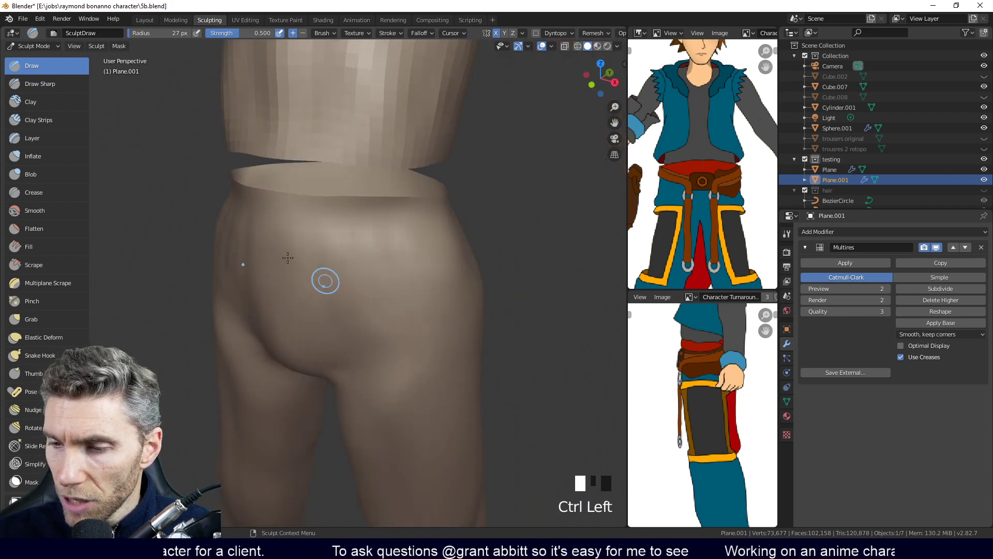
Switch to the Crease brush and carve fold lines below the front waist and from the crotch toward the hips
click(47, 194)
middle_drag(402, 348, 359, 210)
click(360, 210)
middle_drag(373, 371, 351, 283)
middle_drag(397, 406, 400, 349)
drag(345, 377, 447, 300)
drag(447, 300, 330, 404)
middle_drag(330, 425, 345, 411)
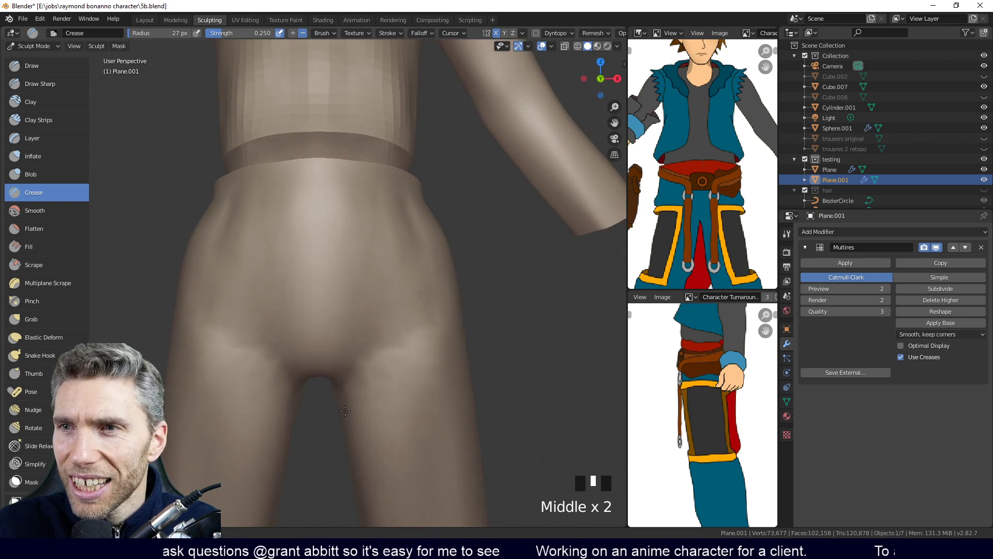
middle_drag(390, 359, 395, 326)
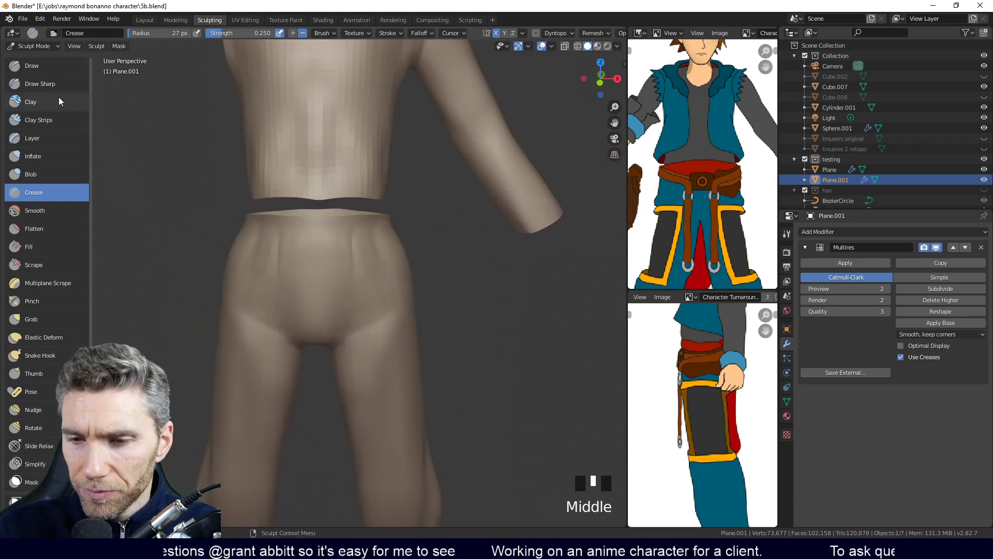
Inflate the inner thighs just below the crotch with the Inflate brush at a 67 px radius, smoothing lightly between strokes
click(49, 157)
mouse_move(357, 362)
middle_down()
mouse_move(366, 371)
mouse_move(379, 360)
mouse_move(365, 361)
mouse_move(352, 383)
mouse_move(333, 355)
mouse_move(362, 390)
middle_up()
key(f)
click(389, 371)
click(332, 418)
click(331, 420)
click(352, 384)
shift+click(332, 355)
click(336, 343)
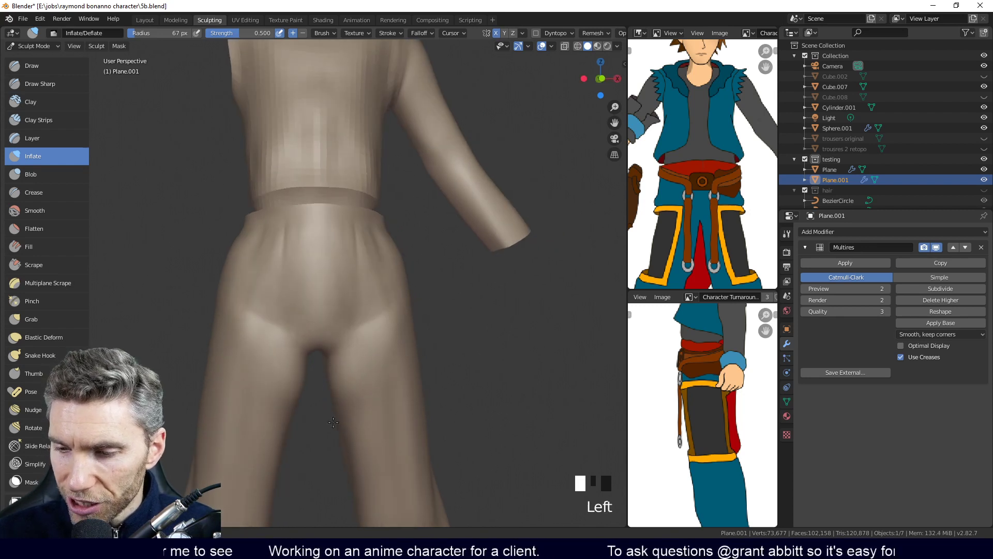
Fill out the inner thighs and the underside of the crotch with Inflate strokes from front and back, and smooth the seat area
middle_drag(333, 423, 370, 393)
mouse_move(325, 384)
mouse_down()
mouse_move(370, 473)
mouse_move(368, 462)
mouse_up()
mouse_move(363, 460)
middle_down()
mouse_move(376, 436)
mouse_move(499, 418)
mouse_move(289, 406)
middle_up()
drag(288, 406, 295, 368)
mouse_move(311, 397)
middle_down()
mouse_move(325, 417)
mouse_move(366, 415)
mouse_move(428, 351)
mouse_move(409, 336)
mouse_move(394, 271)
mouse_move(360, 322)
mouse_move(394, 321)
mouse_move(393, 372)
mouse_move(357, 355)
mouse_move(363, 316)
middle_up()
click(318, 395)
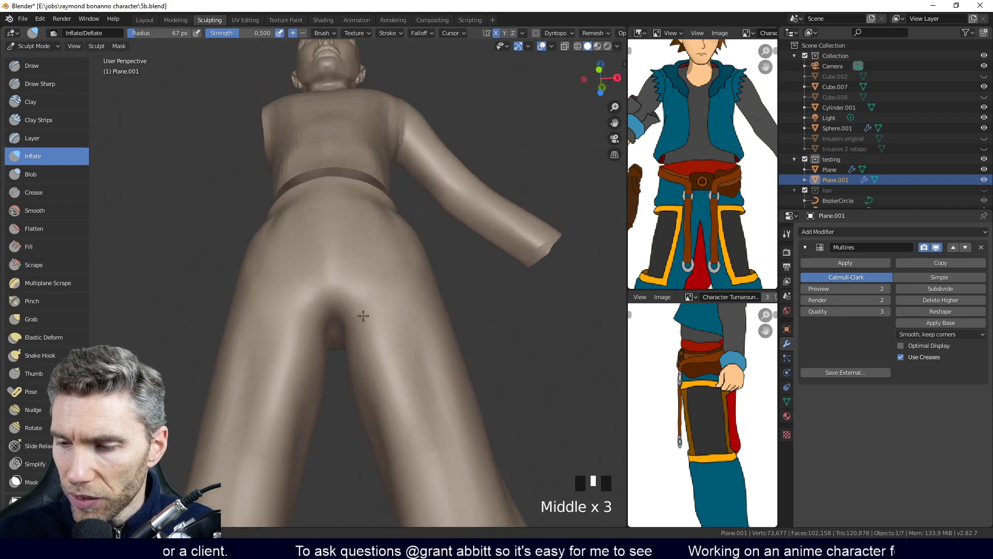
middle_drag(336, 356, 385, 386)
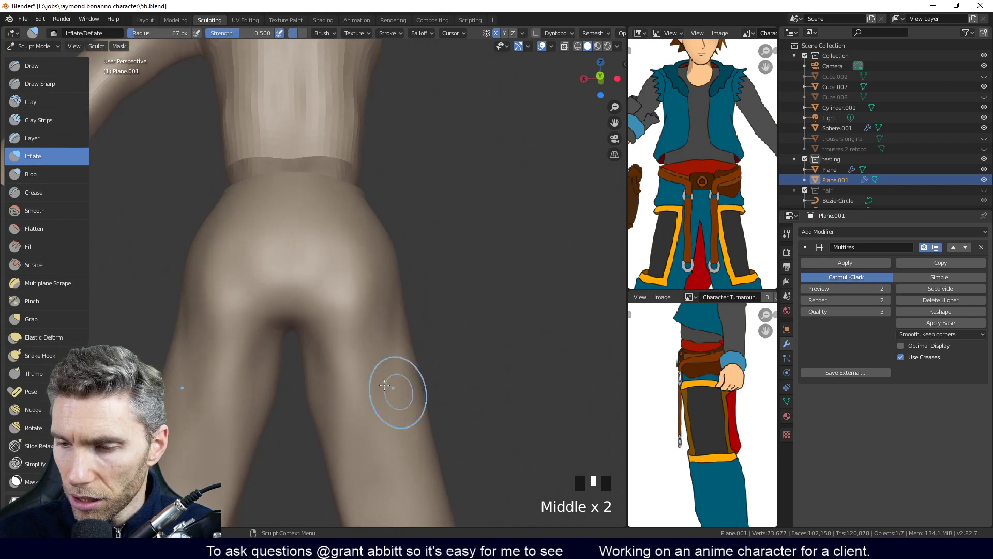
middle_drag(324, 337, 367, 334)
mouse_move(355, 371)
middle_down()
mouse_move(395, 355)
mouse_move(352, 361)
middle_up()
mouse_move(352, 352)
shift+mouse_down()
mouse_move(320, 331)
mouse_move(331, 339)
shift+mouse_up()
middle_drag(351, 348, 372, 359)
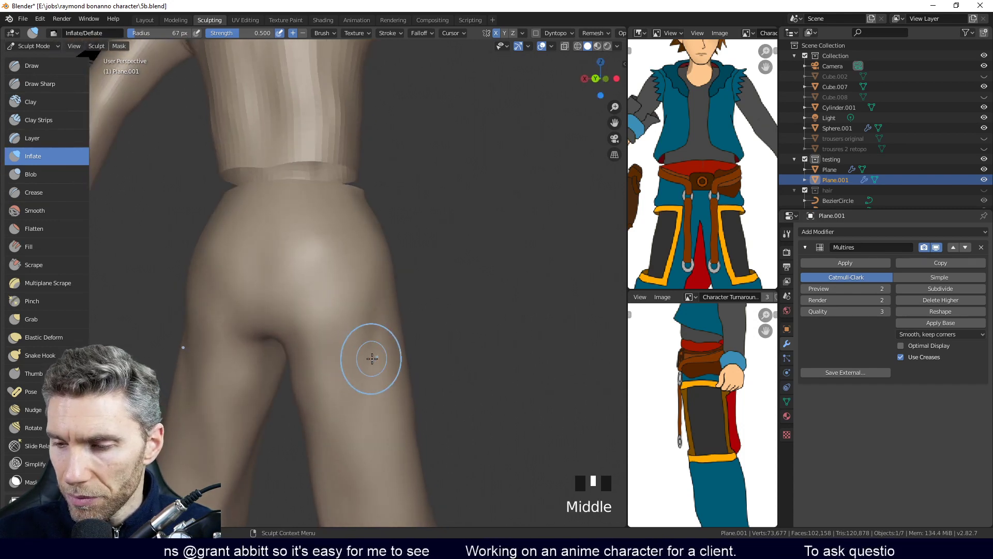
Switch to the Crease brush and carve mirrored vertical folds below the waistband on the back of the trousers
middle_drag(412, 309, 416, 349)
click(61, 194)
middle_drag(357, 292, 362, 298)
drag(287, 324, 288, 258)
middle_drag(290, 259, 327, 261)
drag(320, 259, 302, 242)
drag(297, 356, 300, 359)
middle_drag(301, 357, 334, 326)
drag(306, 283, 302, 316)
Extend and deepen the mirrored creases running from the back waist down over the seat
mouse_move(341, 315)
middle_down()
mouse_move(367, 317)
mouse_move(326, 325)
mouse_move(344, 284)
mouse_move(395, 279)
mouse_move(339, 238)
middle_up()
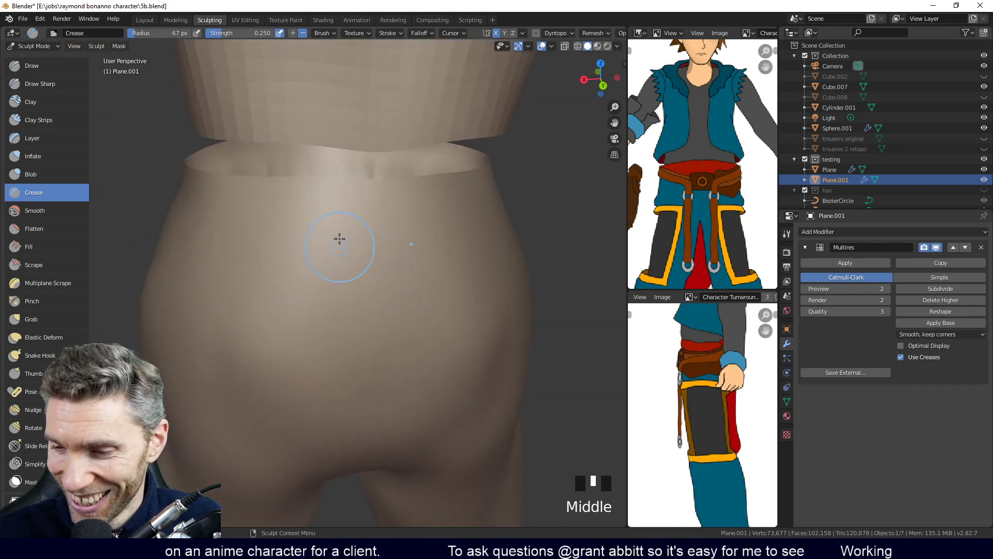
drag(338, 248, 323, 357)
middle_drag(327, 405, 351, 416)
drag(397, 297, 395, 337)
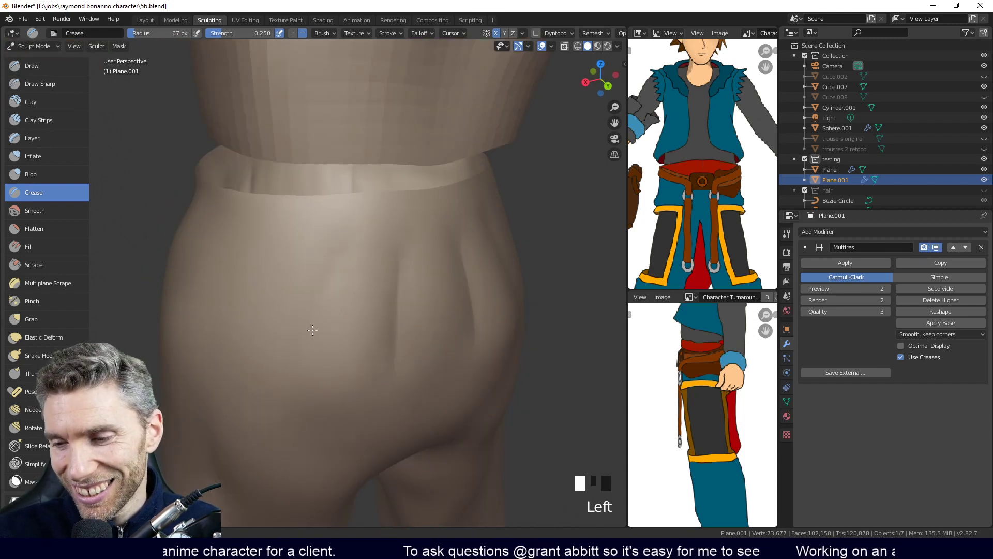
middle_drag(332, 277, 379, 417)
drag(375, 388, 373, 351)
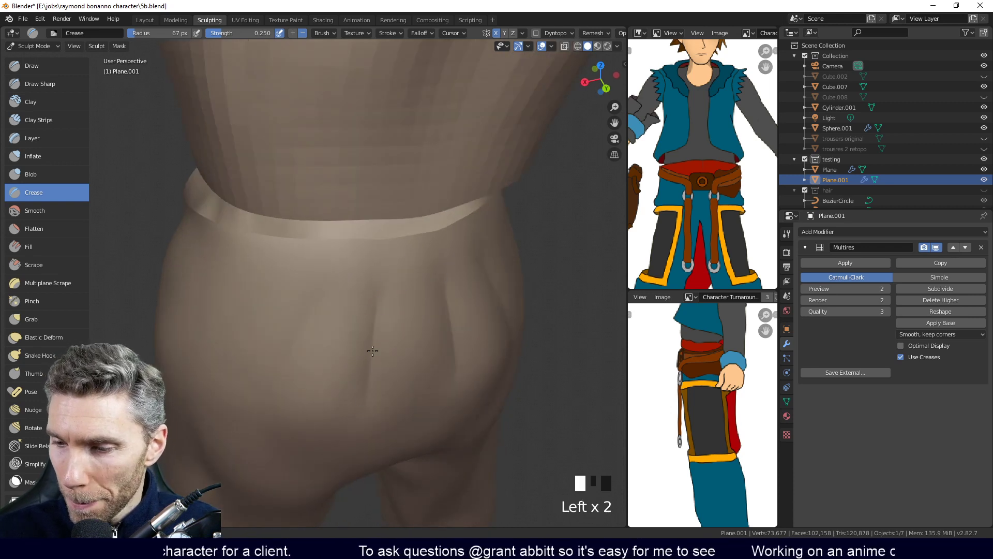
middle_drag(331, 233, 313, 371)
click(339, 262)
mouse_move(345, 249)
middle_down()
mouse_move(428, 295)
mouse_move(388, 326)
mouse_move(346, 259)
middle_up()
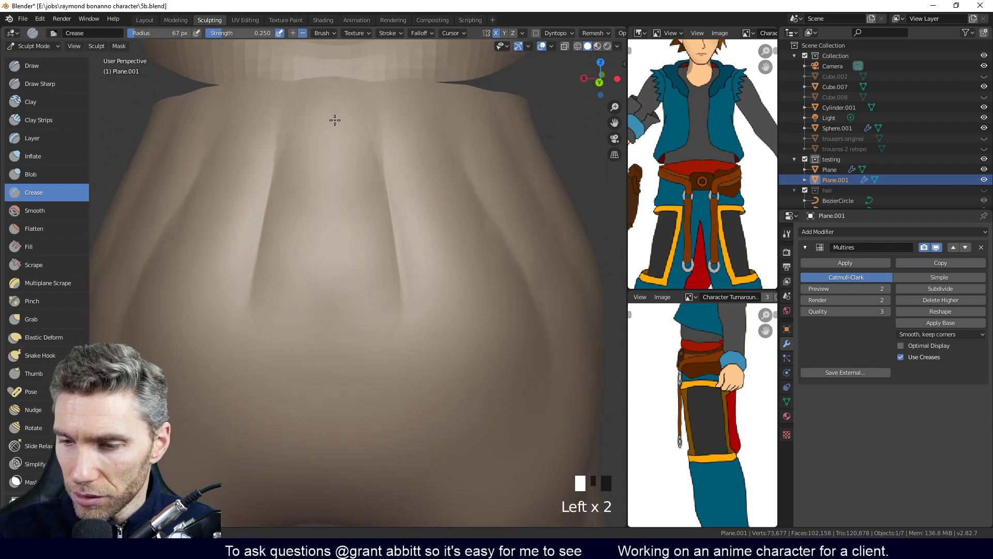
Try a crease down the centre back below the waist and smooth the area over
middle_drag(409, 331, 434, 330)
drag(408, 327, 398, 243)
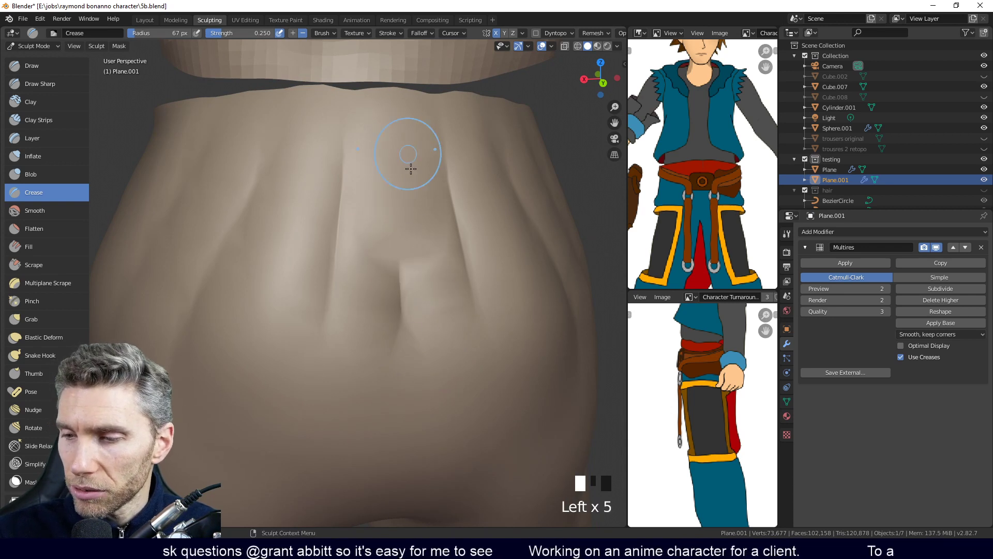
shift+drag(401, 315, 408, 248)
middle_drag(422, 193, 437, 317)
drag(437, 332, 427, 309)
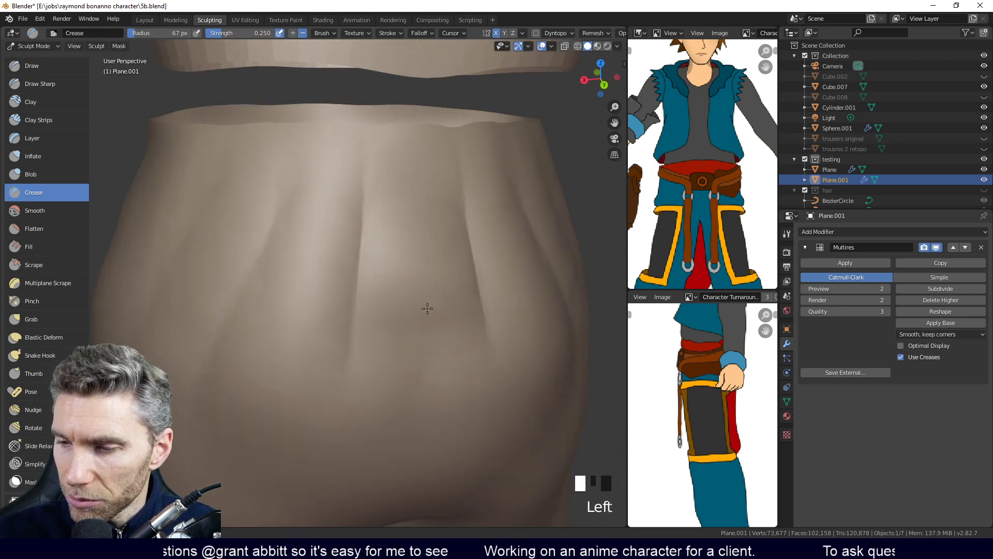
Put the trousers mesh in Edit Mode and save the file under the new name 6b.blend
mouse_move(474, 383)
middle_down()
mouse_move(448, 359)
mouse_move(481, 361)
mouse_move(490, 375)
mouse_move(597, 359)
mouse_move(439, 333)
mouse_move(343, 381)
mouse_move(563, 381)
mouse_move(412, 386)
mouse_move(415, 395)
middle_up()
key(Tab)
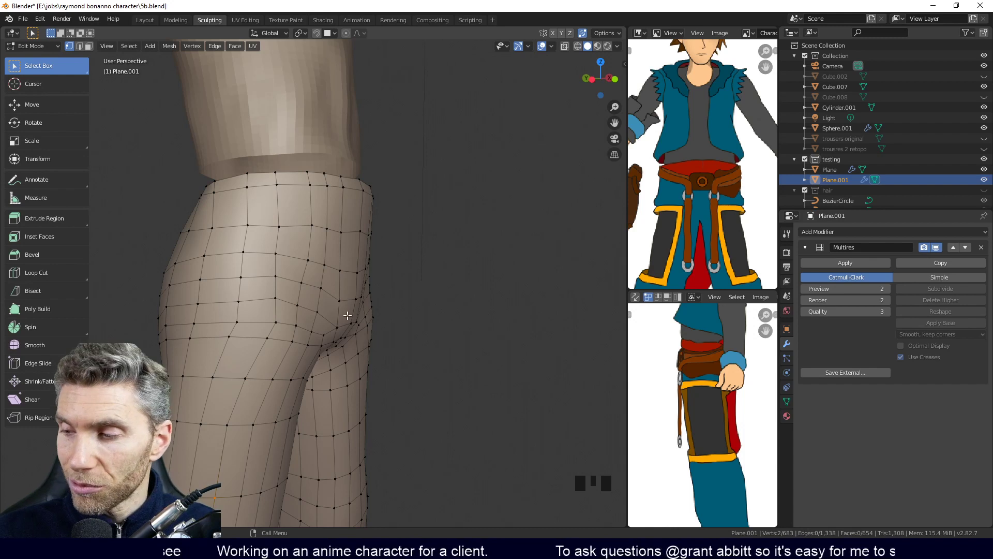
click(23, 19)
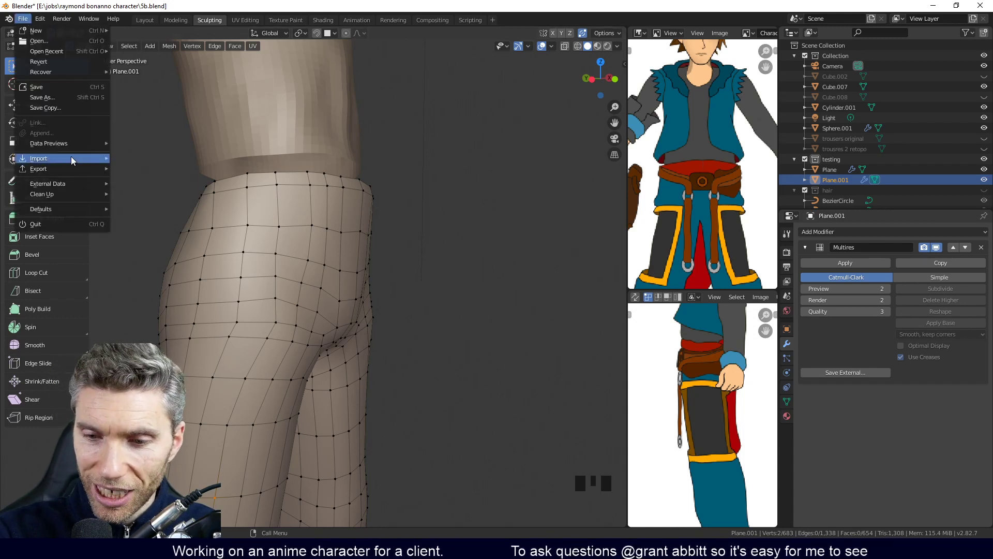
click(72, 99)
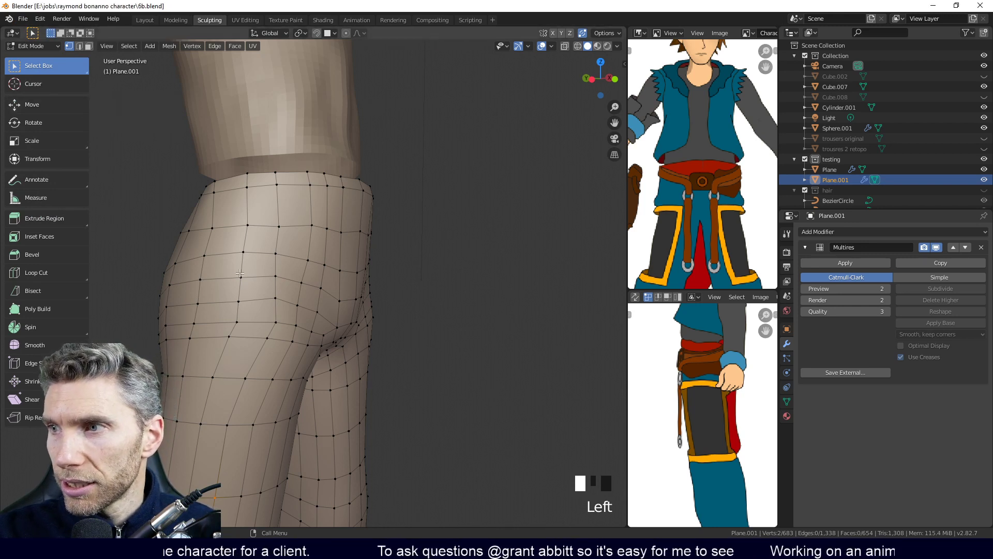
Add an edge loop around the trousers close to the top waist edge and return to Sculpt Mode
key(ctrl+r)
click(346, 214)
mouse_move(419, 299)
middle_down()
mouse_move(346, 289)
mouse_move(384, 295)
mouse_move(262, 306)
mouse_move(404, 288)
mouse_move(366, 325)
mouse_move(346, 204)
middle_up()
key(Tab)
Smooth down the folds on the back of the waist and seat and rework one crease beside the centre back
shift+click(300, 228)
shift+drag(259, 324, 372, 284)
middle_drag(372, 285, 366, 313)
drag(346, 307, 345, 324)
mouse_move(406, 239)
middle_down()
mouse_move(392, 290)
mouse_move(244, 338)
middle_up()
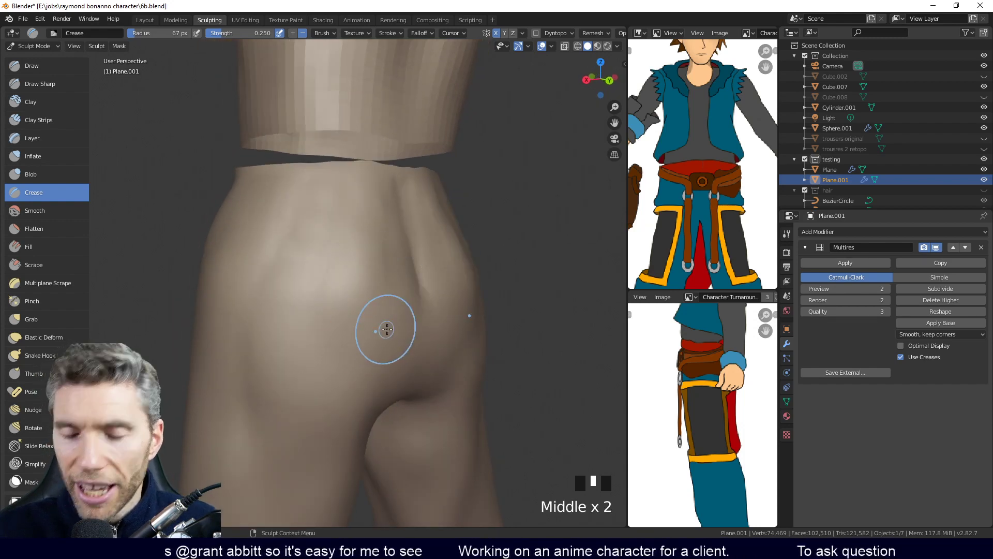
middle_drag(418, 313, 347, 265)
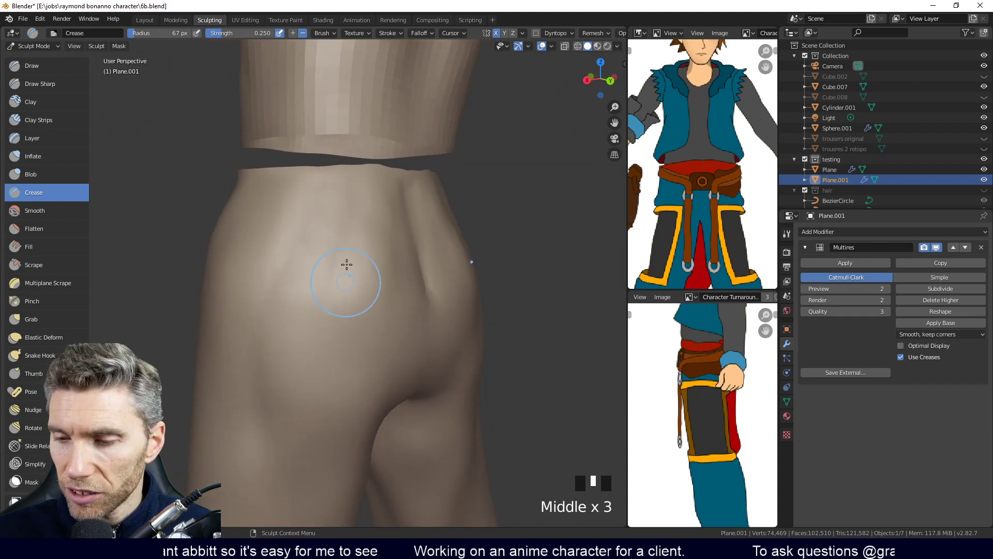
Carve mirrored creases under the buttocks, running outward from the crotch across the backs of the thighs
mouse_move(349, 223)
middle_down()
mouse_move(379, 348)
mouse_move(362, 333)
mouse_move(339, 368)
middle_up()
drag(333, 371, 201, 275)
drag(340, 388, 248, 351)
middle_drag(312, 381, 324, 375)
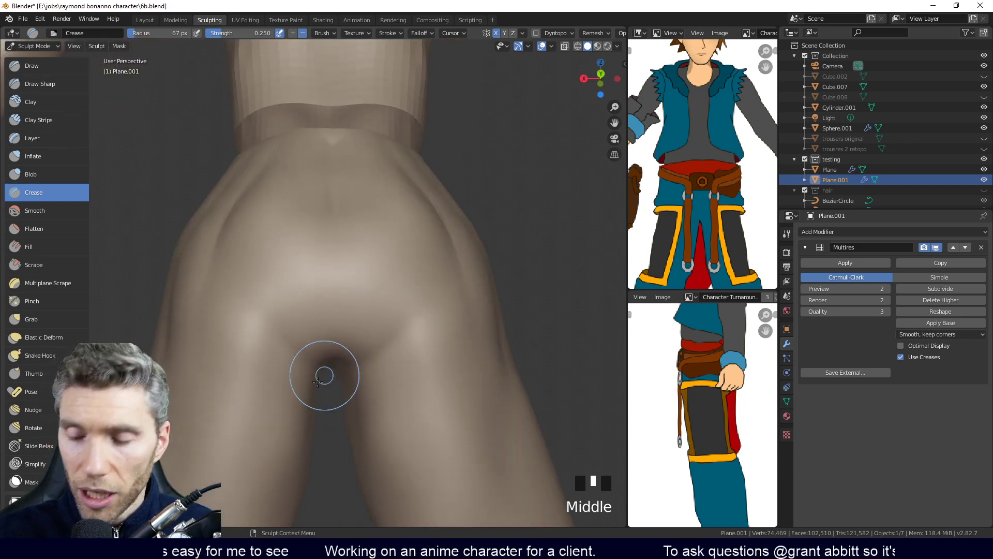
drag(232, 384, 314, 378)
mouse_move(361, 386)
middle_down()
mouse_move(306, 393)
mouse_move(321, 377)
middle_up()
ctrl+drag(322, 377, 218, 233)
mouse_move(218, 233)
ctrl+mouse_down()
mouse_move(310, 372)
mouse_move(380, 414)
ctrl+mouse_up()
mouse_move(395, 388)
middle_down()
mouse_move(483, 340)
mouse_move(455, 354)
mouse_move(444, 339)
middle_up()
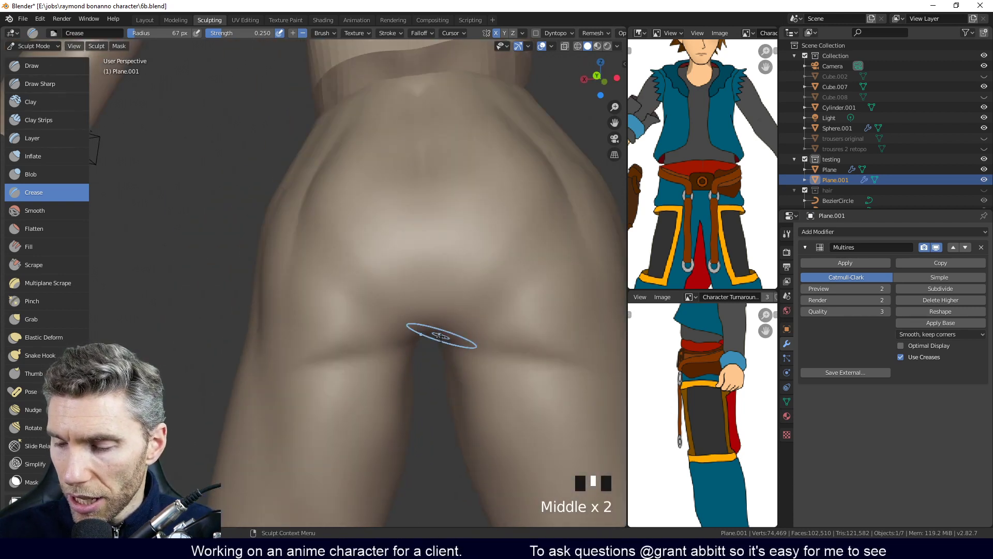
Deepen the creases under the buttocks and down the centre back, smoothing the seat between strokes
middle_drag(442, 142, 497, 253)
shift+click(514, 292)
middle_drag(513, 291, 407, 351)
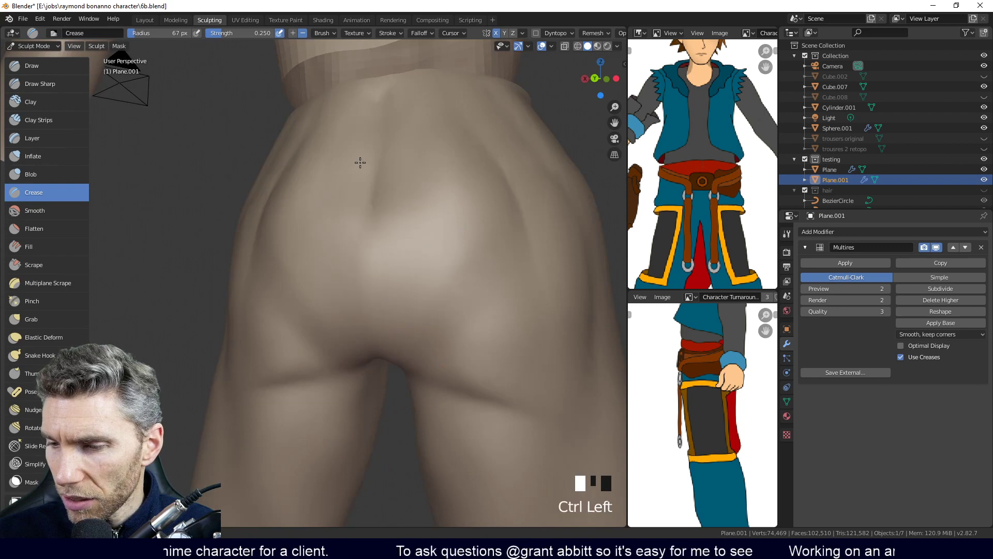
Examine the trousers' base mesh around the crotch in Edit Mode with everything selected, and return to Sculpt Mode
mouse_move(443, 399)
middle_down()
mouse_move(466, 355)
mouse_move(456, 362)
mouse_move(458, 328)
mouse_move(465, 339)
middle_up()
key(Tab)
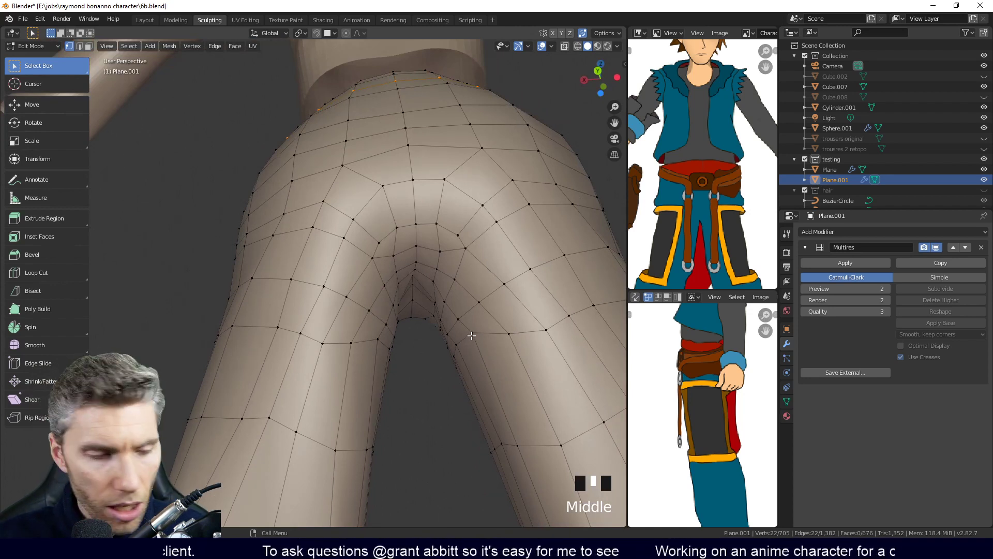
key(a)
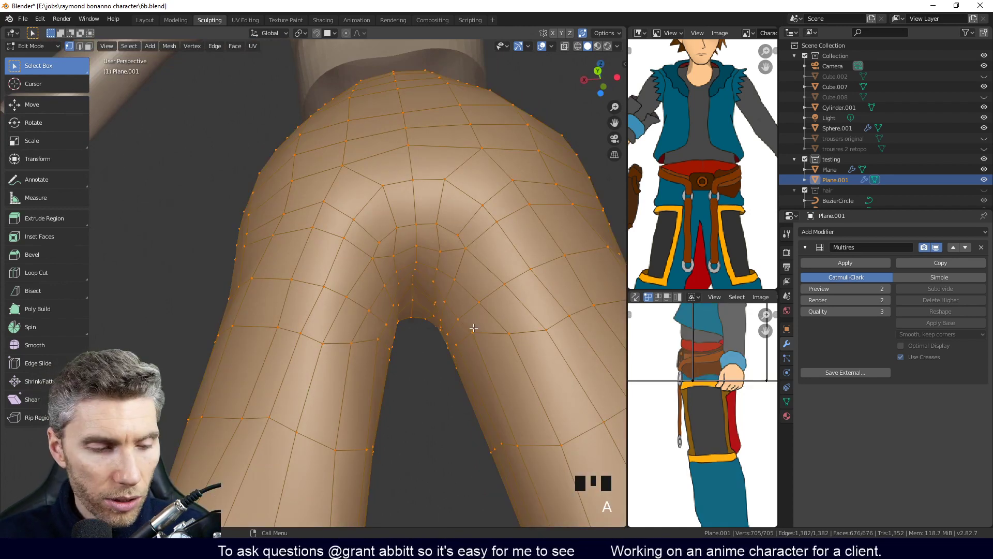
mouse_move(571, 482)
middle_down()
mouse_move(559, 321)
mouse_move(506, 317)
mouse_move(492, 293)
mouse_move(496, 324)
mouse_move(479, 321)
mouse_move(535, 328)
mouse_move(461, 417)
mouse_move(407, 413)
mouse_move(487, 396)
middle_up()
key(Tab)
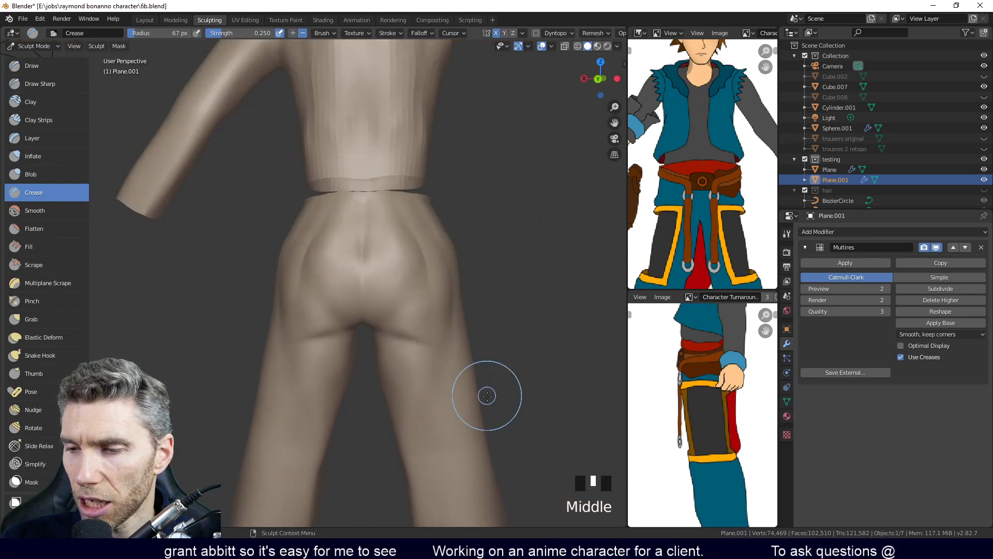
Smooth the centre-back crease and sculpt further folds around the seat and the backs of the upper thighs
middle_drag(404, 399, 395, 354)
shift+drag(368, 264, 372, 248)
mouse_move(390, 338)
middle_down()
mouse_move(375, 321)
mouse_move(399, 295)
middle_up()
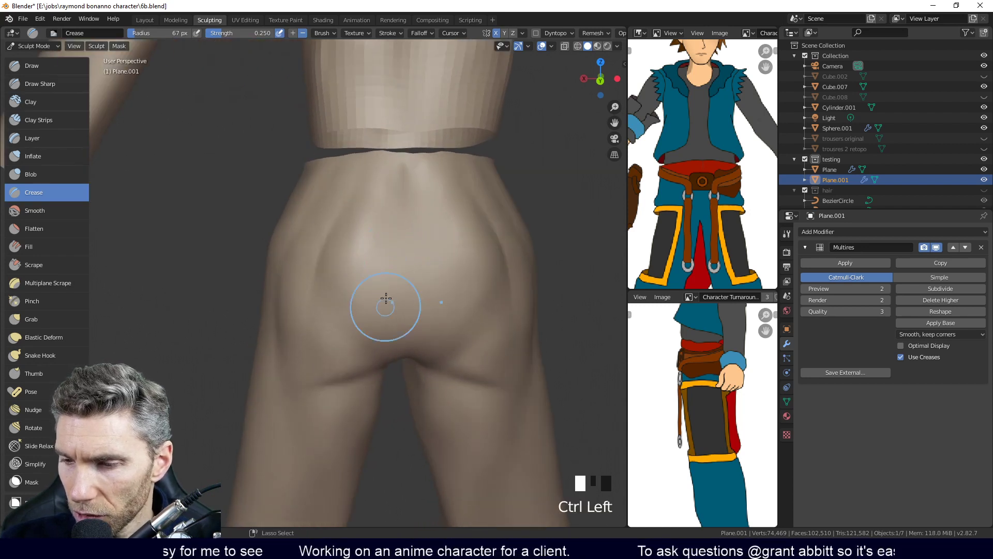
mouse_move(416, 169)
middle_down()
mouse_move(415, 398)
mouse_move(418, 266)
mouse_move(360, 370)
mouse_move(336, 380)
mouse_move(354, 391)
mouse_move(363, 351)
mouse_move(414, 341)
middle_up()
click(407, 365)
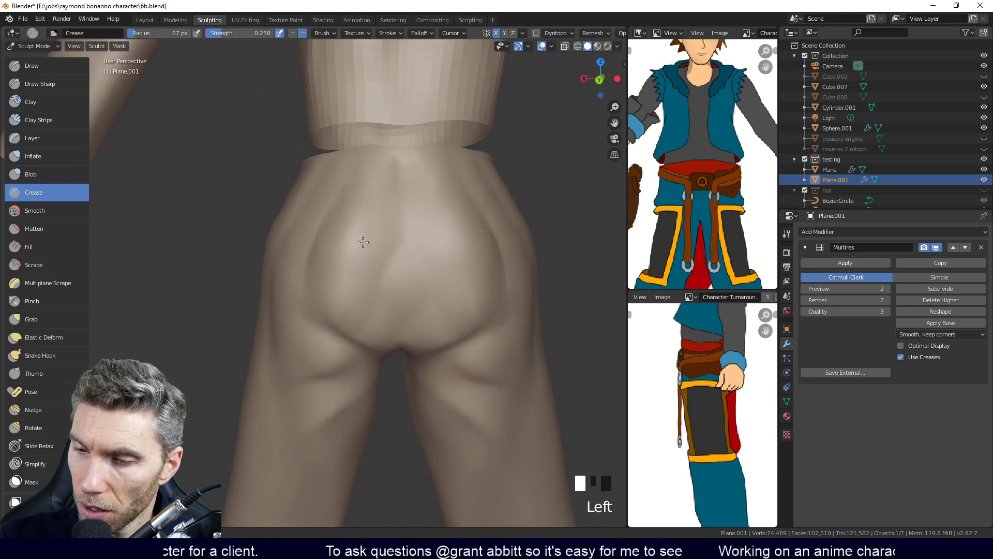
Carve mirrored curved creases on the front, sweeping from the crotch up toward the outer hips
middle_drag(423, 405, 523, 388)
middle_drag(398, 386, 465, 384)
middle_drag(403, 384, 440, 382)
shift+middle_drag(344, 381, 416, 329)
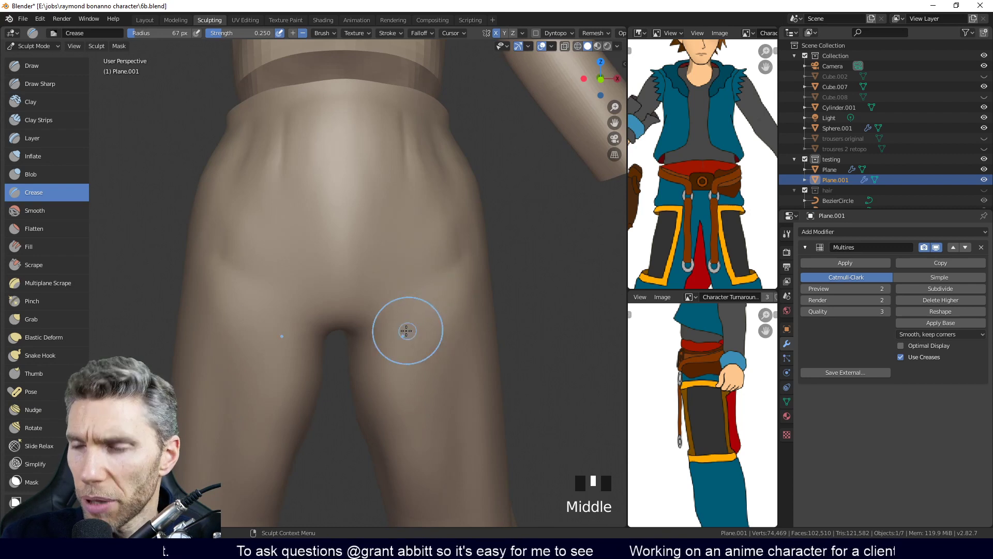
mouse_move(438, 273)
ctrl+mouse_down()
mouse_move(404, 280)
mouse_move(421, 267)
ctrl+mouse_up()
drag(382, 319, 448, 285)
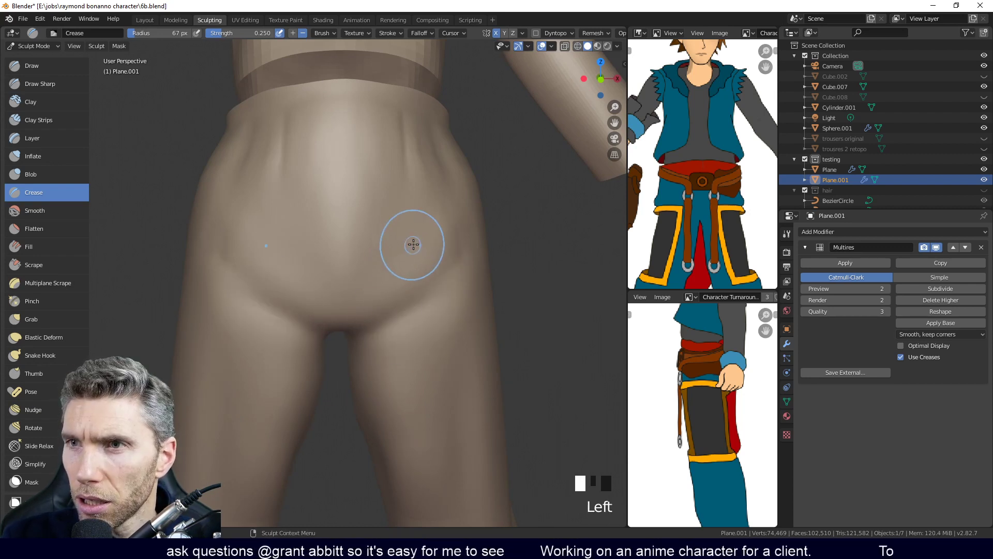
Add creases below the front waistband and diagonal folds toward the crotch, softening them with Smooth strokes
click(266, 154)
drag(266, 154, 258, 112)
drag(258, 135, 250, 98)
drag(351, 323, 419, 303)
middle_drag(417, 267, 411, 280)
mouse_move(415, 222)
shift+mouse_down()
mouse_move(401, 174)
mouse_move(387, 239)
shift+mouse_up()
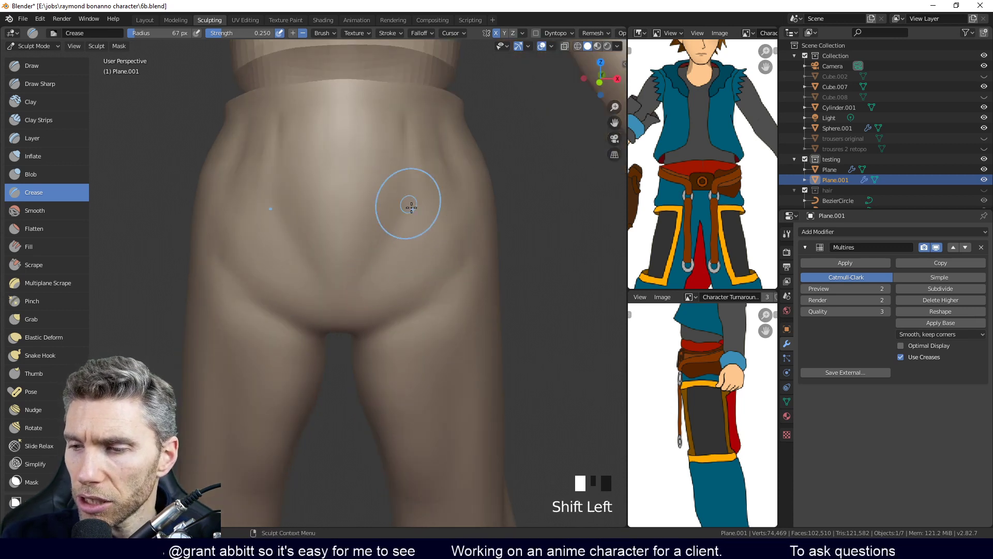
Smooth the hip and front fold transitions on the trousers, checking the shape from front and side angles
middle_drag(429, 222, 459, 246)
scroll(459, 246, down, 5)
middle_drag(440, 362, 416, 383)
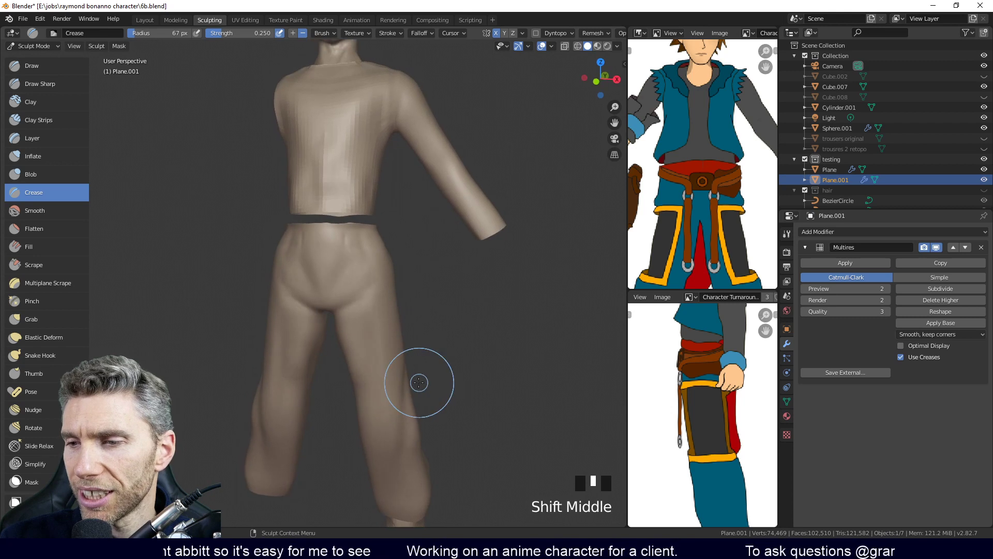
ctrl+middle_drag(378, 300, 428, 224)
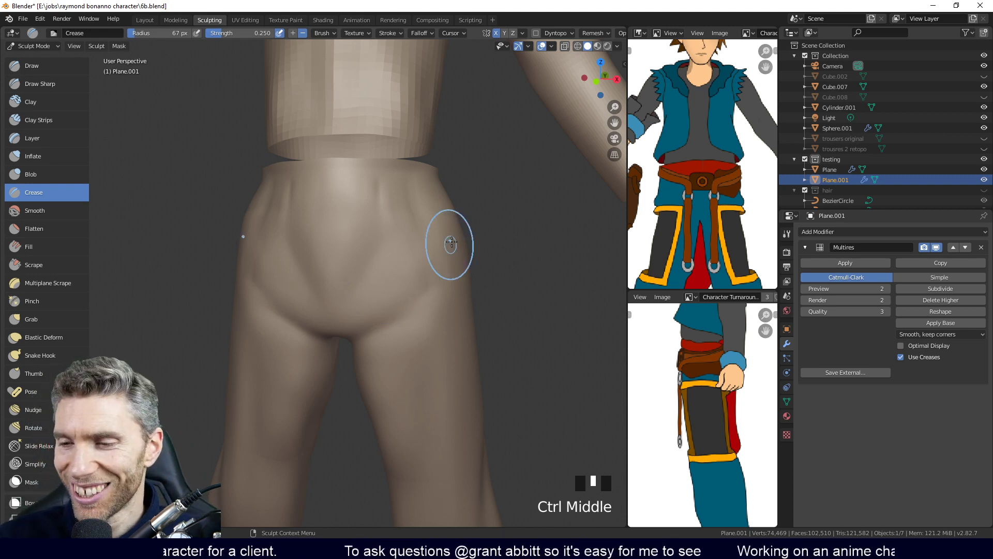
mouse_move(450, 228)
middle_down()
mouse_move(431, 357)
mouse_move(406, 366)
mouse_move(388, 395)
mouse_move(365, 328)
middle_up()
mouse_move(366, 328)
shift+mouse_down()
mouse_move(327, 294)
mouse_move(343, 359)
mouse_move(278, 303)
mouse_move(252, 242)
shift+mouse_up()
shift+drag(289, 283, 256, 306)
mouse_move(255, 306)
middle_down()
mouse_move(388, 332)
mouse_move(399, 351)
middle_up()
mouse_move(437, 411)
middle_down()
mouse_move(508, 340)
mouse_move(480, 353)
mouse_move(454, 523)
mouse_move(487, 466)
mouse_move(460, 398)
mouse_move(421, 422)
mouse_move(437, 295)
mouse_move(393, 337)
mouse_move(595, 315)
middle_up()
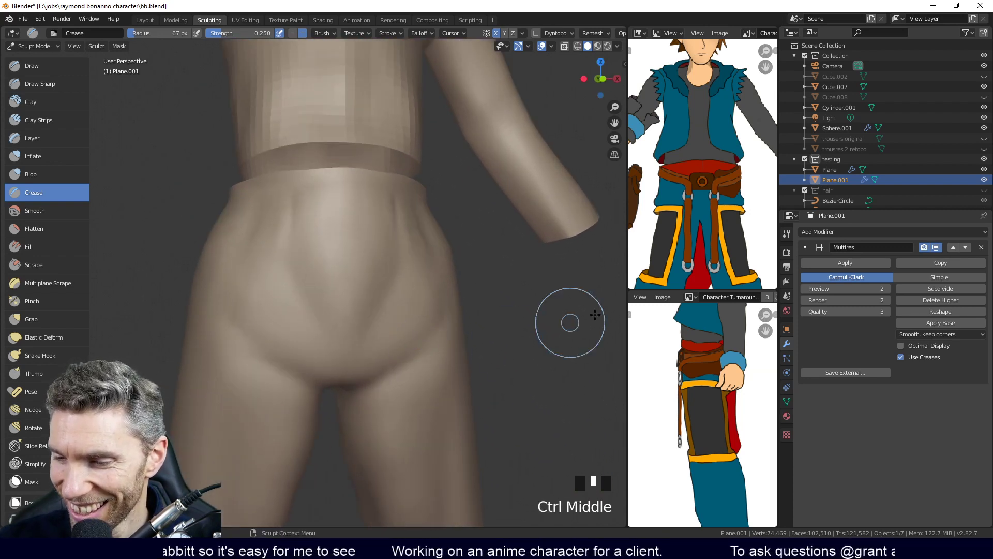
Subdivide the trousers' Multires modifier once more to level 3 and smooth the front of the crotch
click(957, 289)
middle_drag(505, 404, 407, 379)
mouse_move(406, 380)
shift+mouse_down()
mouse_move(457, 303)
mouse_move(390, 381)
shift+mouse_up()
middle_drag(390, 380, 364, 402)
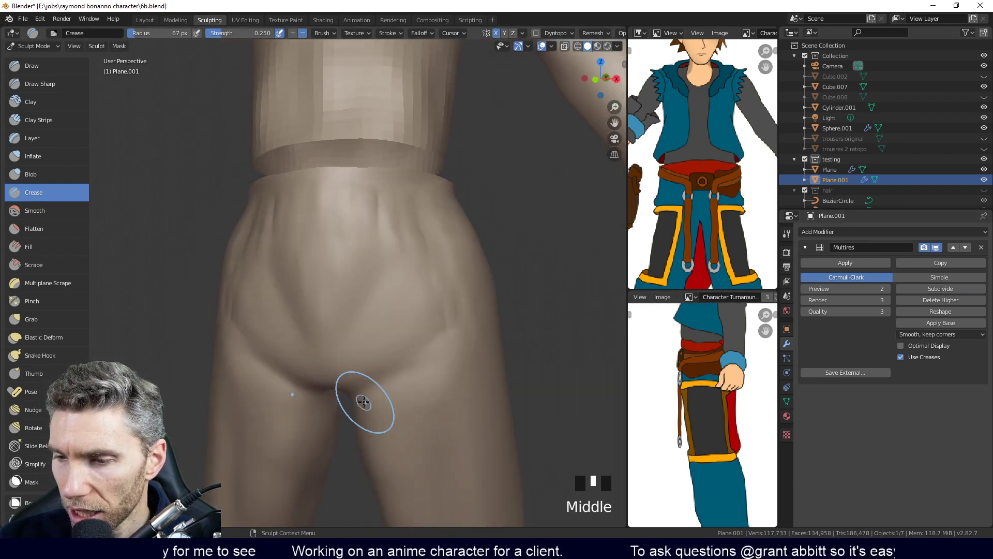
Reduce the Crease brush radius to 33 px and sculpt sharper folds radiating from the crotch up toward the hips
middle_drag(429, 392, 419, 372)
key(f)
click(367, 347)
ctrl+drag(346, 370, 441, 269)
click(509, 215)
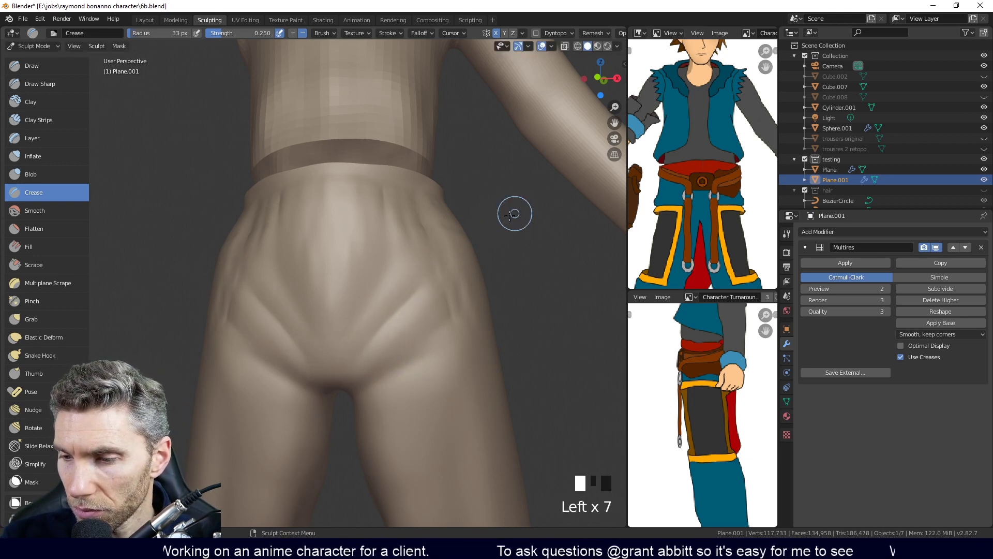
ctrl+click(334, 421)
ctrl+click(565, 226)
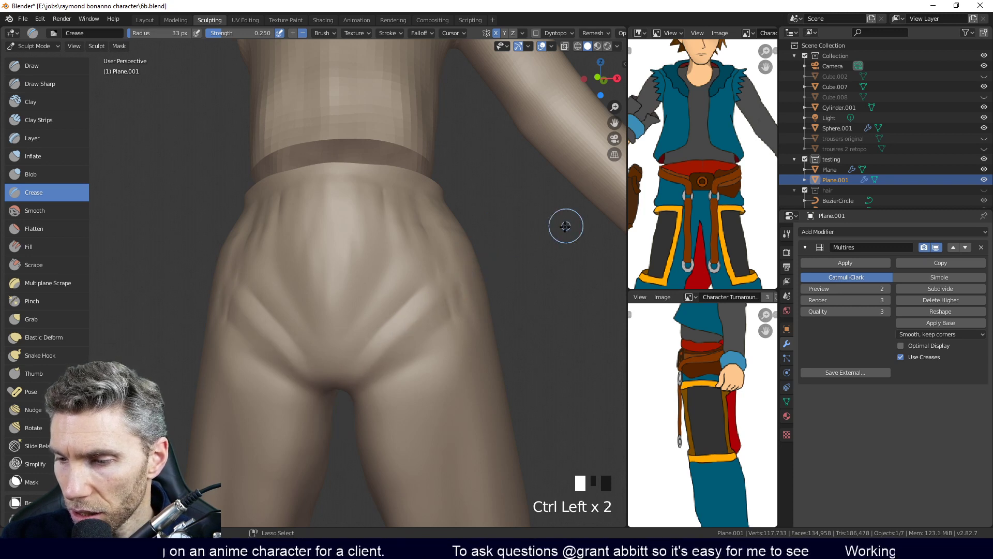
Build up and deepen the Crease folds running from the crotch toward the hips on the front of the trousers
middle_drag(441, 322, 441, 326)
ctrl+click(539, 323)
ctrl+click(299, 468)
middle_drag(416, 406, 433, 392)
ctrl+click(368, 370)
click(311, 439)
click(394, 277)
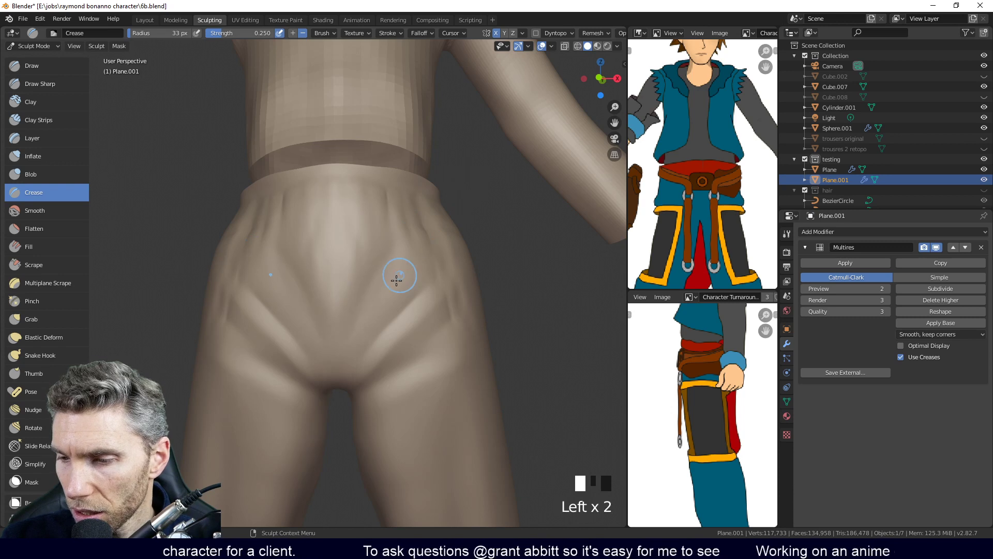
Add creases fanning down from the front waistband and smooth them where they blend into the front and outer hips
middle_drag(395, 277, 366, 295)
click(358, 259)
click(333, 290)
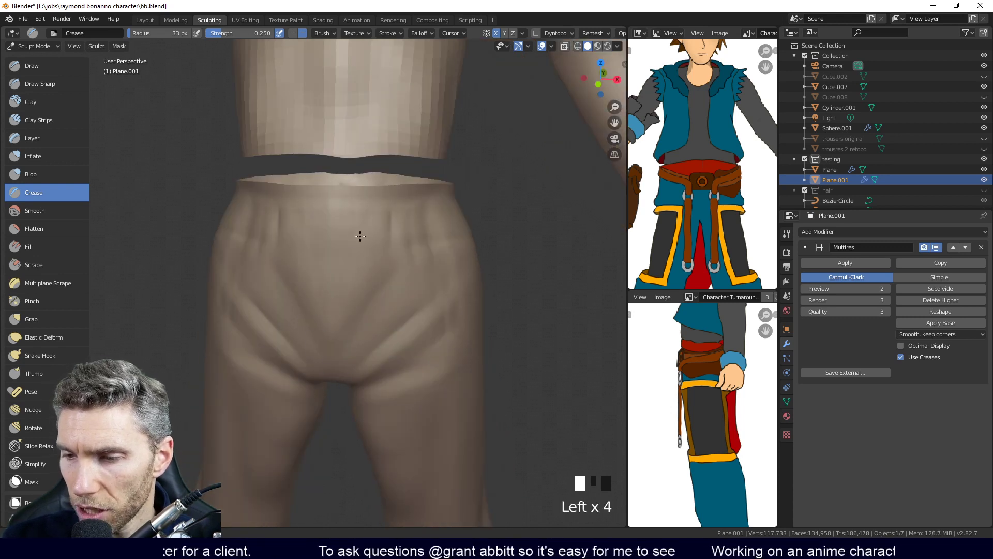
middle_drag(336, 392, 381, 311)
shift+click(383, 311)
shift+click(393, 226)
shift+click(468, 304)
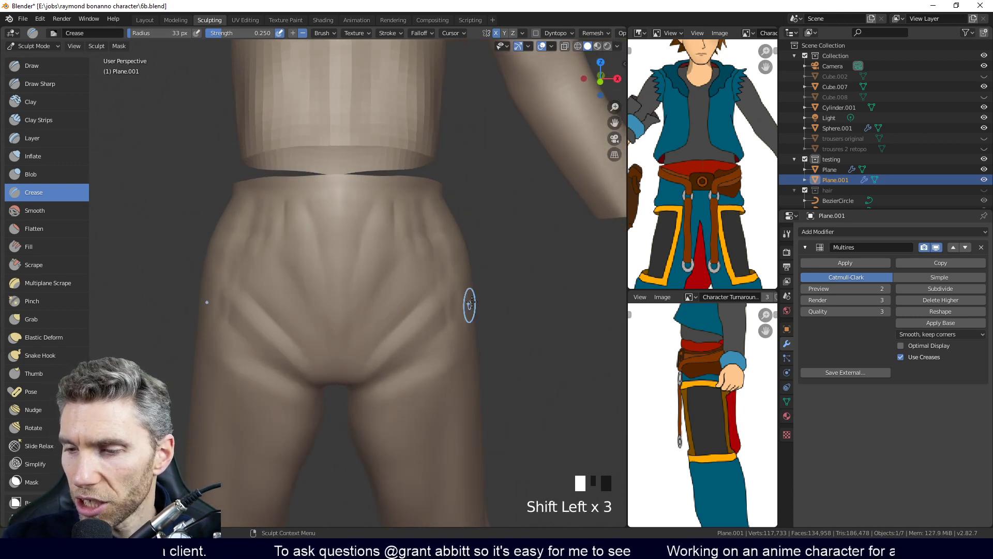
Check the trousers against the whole figure and start the first short creases around the knee
middle_drag(467, 303, 412, 423)
ctrl+middle_drag(499, 328, 461, 463)
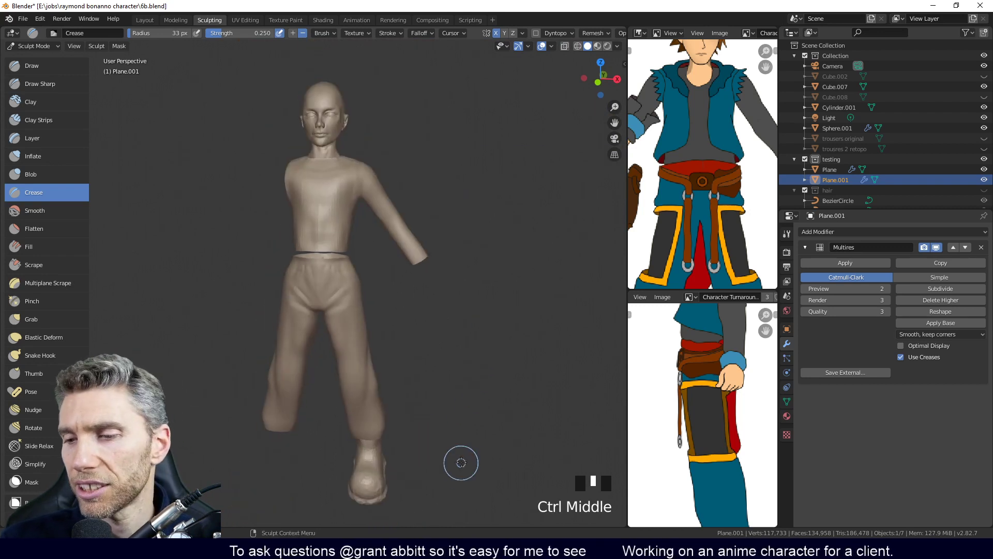
middle_drag(498, 365, 476, 326)
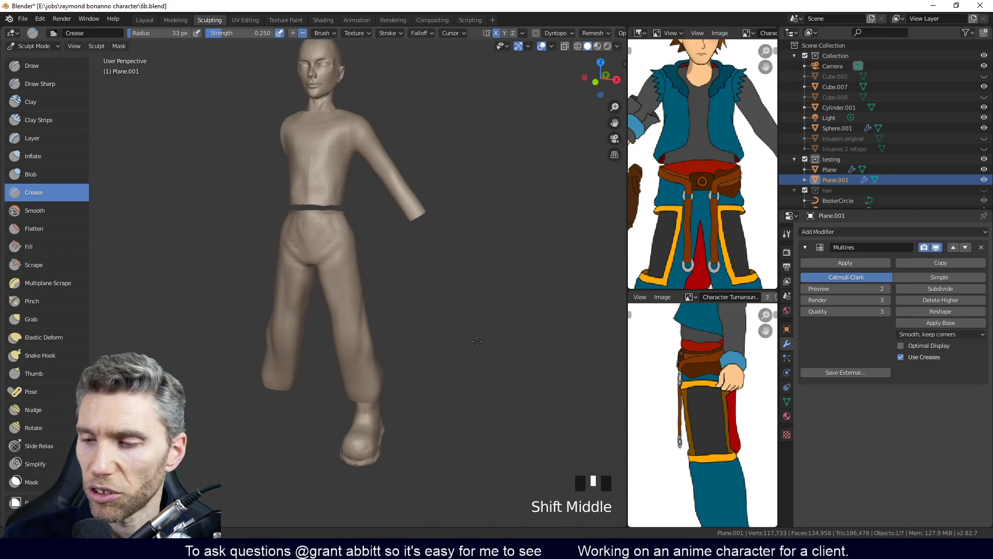
ctrl+middle_drag(459, 368, 443, 311)
middle_drag(437, 318, 462, 307)
ctrl+middle_drag(469, 341, 473, 288)
shift+middle_drag(420, 364, 457, 293)
middle_drag(458, 292, 488, 291)
mouse_move(357, 310)
mouse_down()
mouse_move(403, 322)
mouse_move(363, 313)
mouse_up()
drag(408, 256, 416, 250)
Sculpt two diagonal folds converging at the side of the knee, combining raised ridges with recessed creases
middle_drag(384, 291, 337, 291)
shift+middle_drag(538, 266, 394, 273)
middle_drag(402, 316, 331, 238)
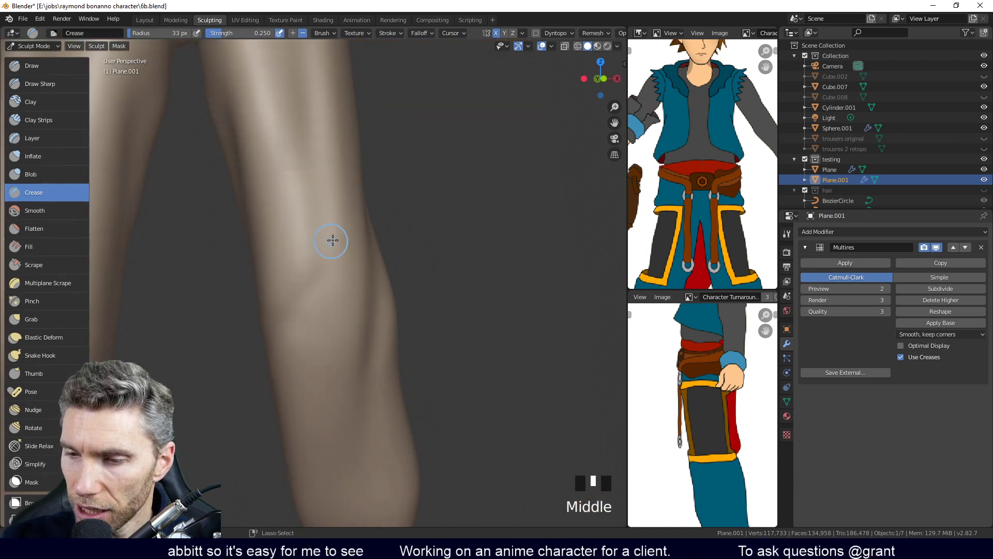
ctrl+click(325, 243)
ctrl+click(325, 244)
middle_drag(192, 433, 350, 317)
click(303, 237)
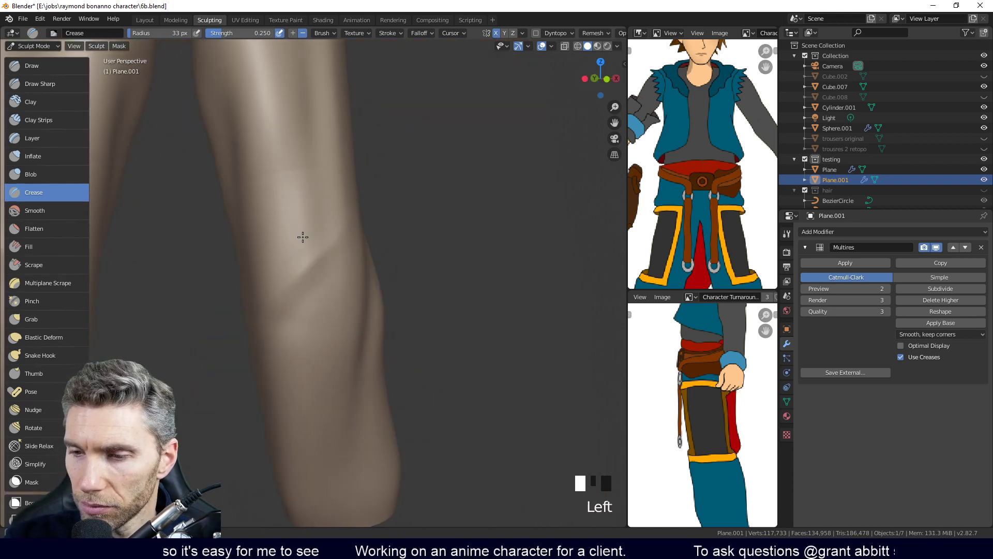
drag(300, 238, 248, 223)
drag(334, 251, 263, 313)
mouse_move(346, 234)
ctrl+mouse_down()
mouse_move(176, 154)
mouse_move(292, 225)
ctrl+mouse_up()
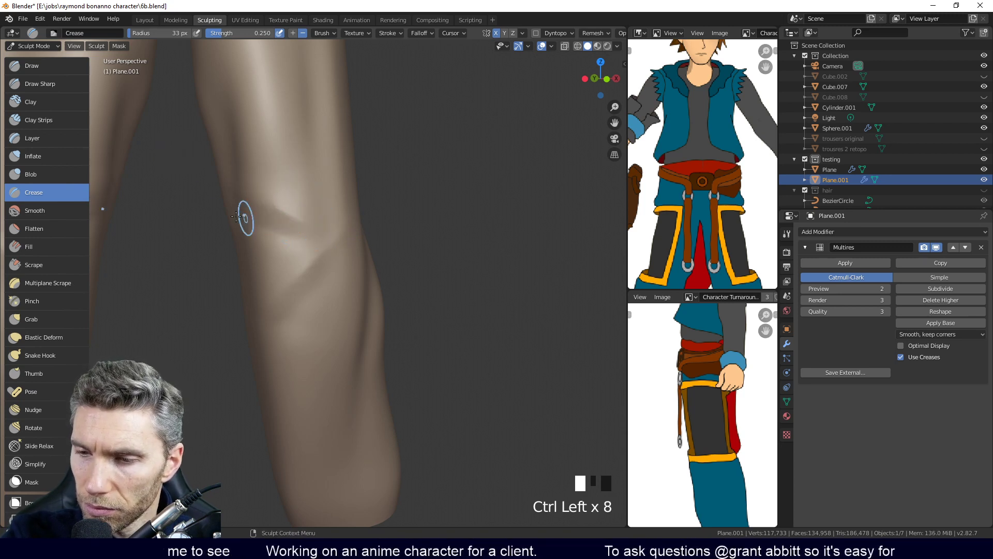
drag(228, 217, 300, 247)
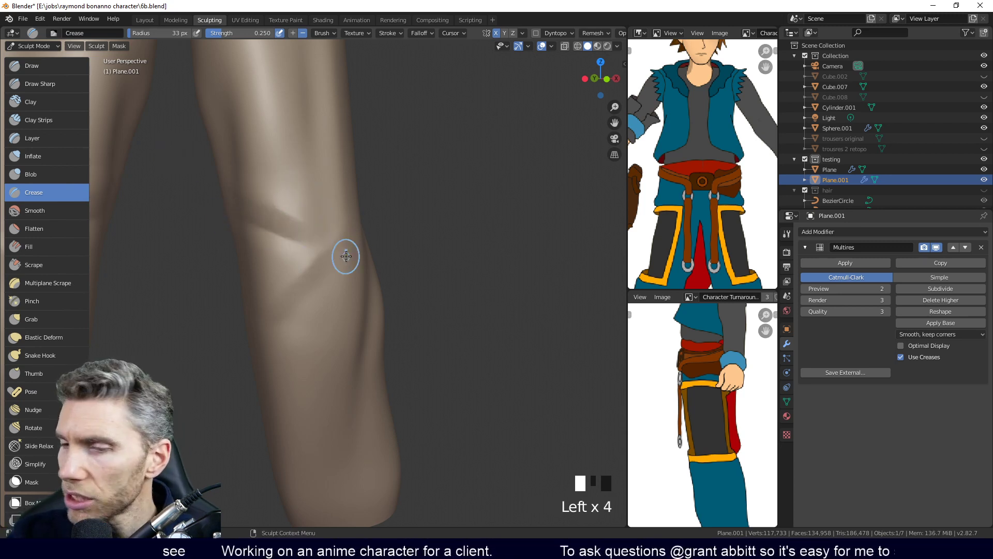
Display the Crease brush settings and examine the knee folds on the whole figure
click(787, 234)
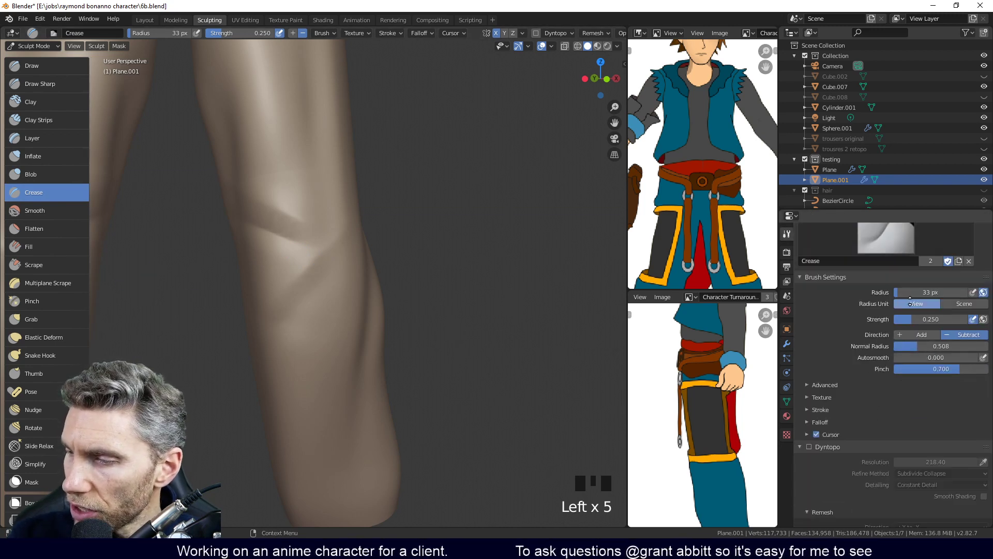
scroll(908, 310, down, 3)
ctrl+middle_drag(457, 326, 292, 348)
ctrl+middle_drag(385, 257, 320, 368)
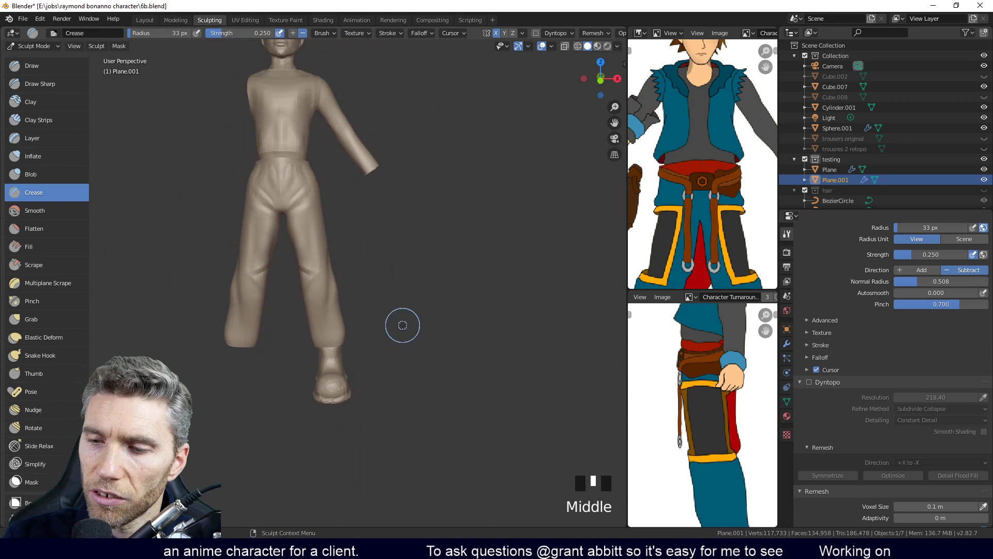
middle_drag(260, 459, 346, 326)
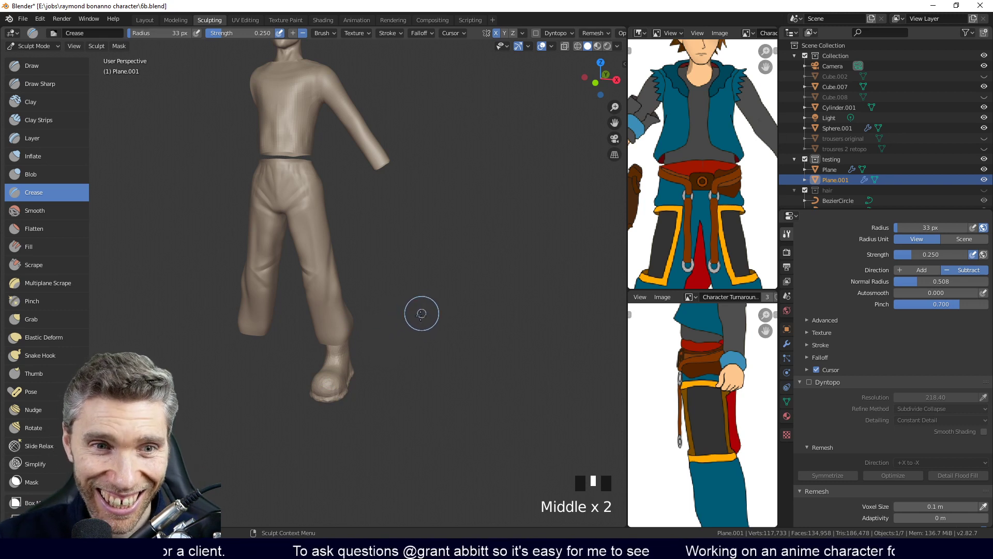
Sculpt diagonal creases across the back of the knee, raising a ridge above them on the back of the thigh
shift+middle_drag(412, 322, 355, 279)
drag(362, 275, 262, 339)
mouse_move(364, 272)
mouse_down()
mouse_move(289, 318)
mouse_move(222, 394)
mouse_up()
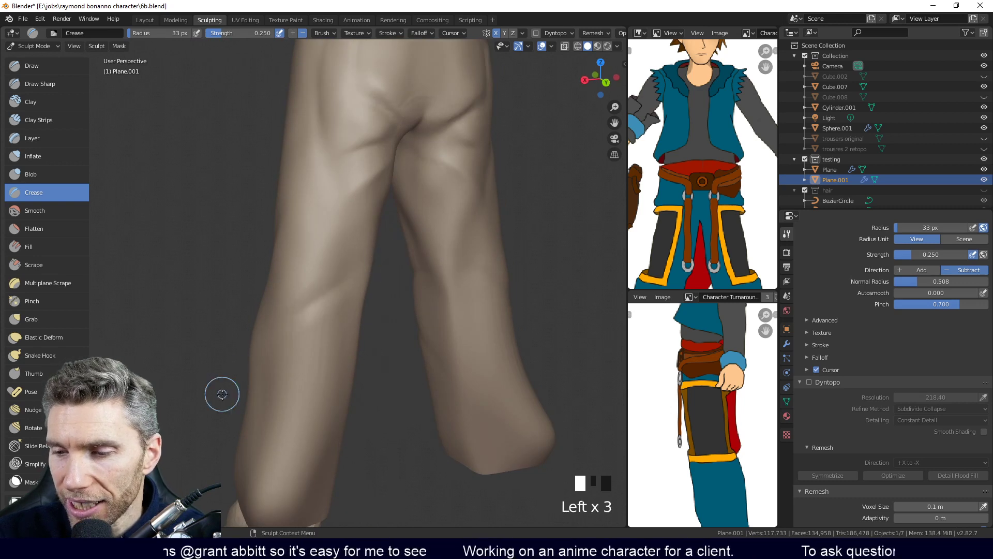
middle_drag(358, 333, 383, 326)
drag(370, 276, 319, 307)
ctrl+drag(356, 210, 322, 150)
middle_drag(409, 346, 331, 360)
drag(315, 311, 292, 334)
drag(317, 313, 295, 341)
Sculpt alternating creases and raised ridges down the lower trouser leg, working around it from several angles
shift+middle_drag(329, 359, 404, 296)
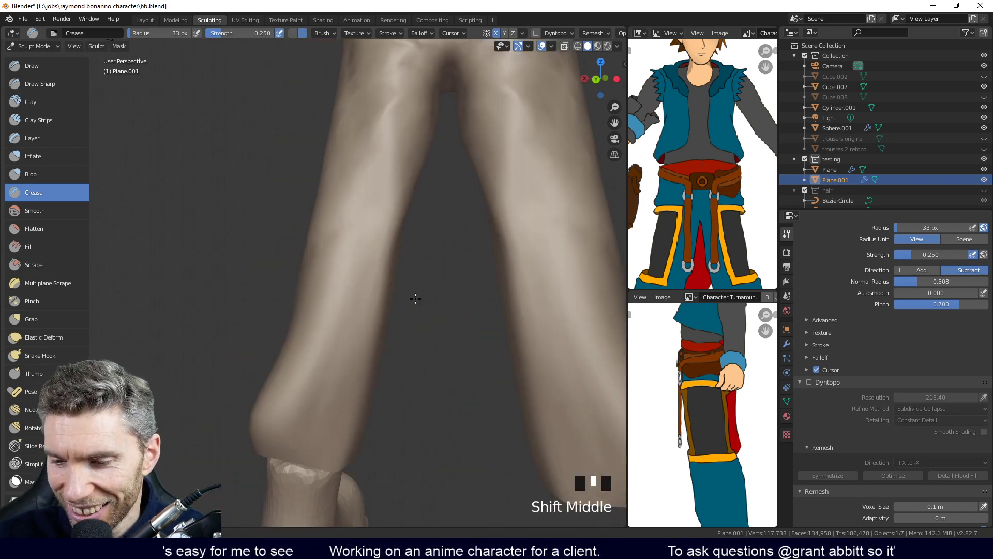
middle_drag(387, 372, 370, 383)
drag(384, 298, 314, 428)
middle_drag(374, 365, 389, 372)
ctrl+drag(345, 384, 383, 285)
middle_drag(365, 379, 502, 351)
ctrl+drag(322, 311, 351, 380)
ctrl+drag(326, 321, 351, 384)
middle_drag(362, 392, 378, 389)
drag(337, 388, 303, 326)
drag(331, 388, 290, 315)
middle_drag(316, 357, 396, 351)
Raise long fold ridges on the lower leg running diagonally from below the knee toward the hem
mouse_move(401, 351)
shift+middle_down()
mouse_move(427, 339)
mouse_move(373, 359)
shift+middle_up()
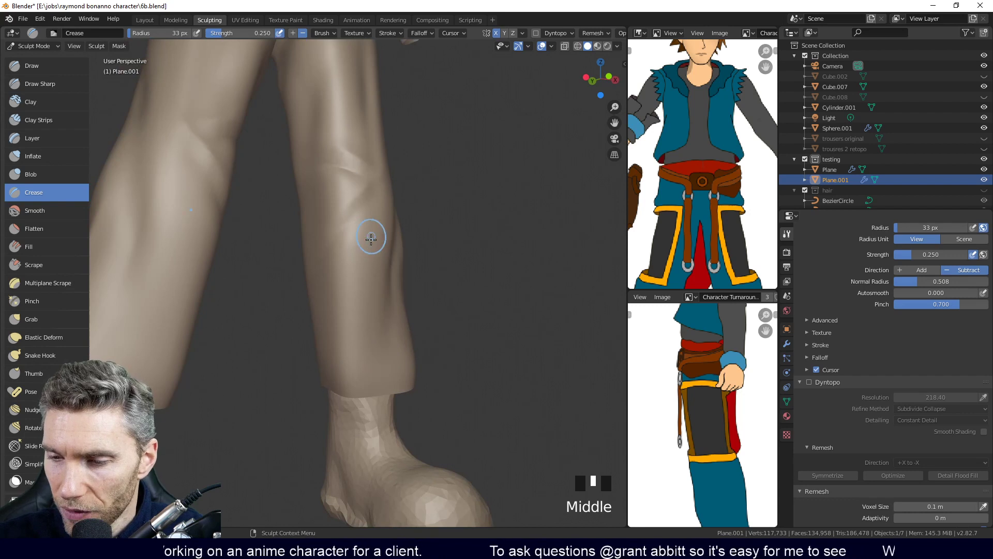
ctrl+drag(383, 228, 346, 332)
ctrl+drag(384, 243, 335, 353)
middle_drag(367, 324, 365, 311)
ctrl+drag(374, 266, 346, 357)
ctrl+drag(375, 235, 352, 385)
ctrl+drag(383, 248, 379, 272)
Continue the folds around the lower leg with ridges and a long crease, softening them with Smooth strokes
mouse_move(379, 272)
middle_down()
mouse_move(348, 343)
mouse_move(317, 333)
middle_up()
ctrl+drag(331, 317, 311, 352)
ctrl+drag(328, 308, 322, 316)
mouse_move(321, 315)
middle_down()
mouse_move(380, 355)
mouse_move(355, 328)
middle_up()
drag(317, 290, 285, 372)
mouse_move(287, 364)
mouse_down()
mouse_move(318, 253)
mouse_move(334, 230)
mouse_up()
middle_drag(334, 231, 334, 293)
shift+drag(308, 243, 296, 294)
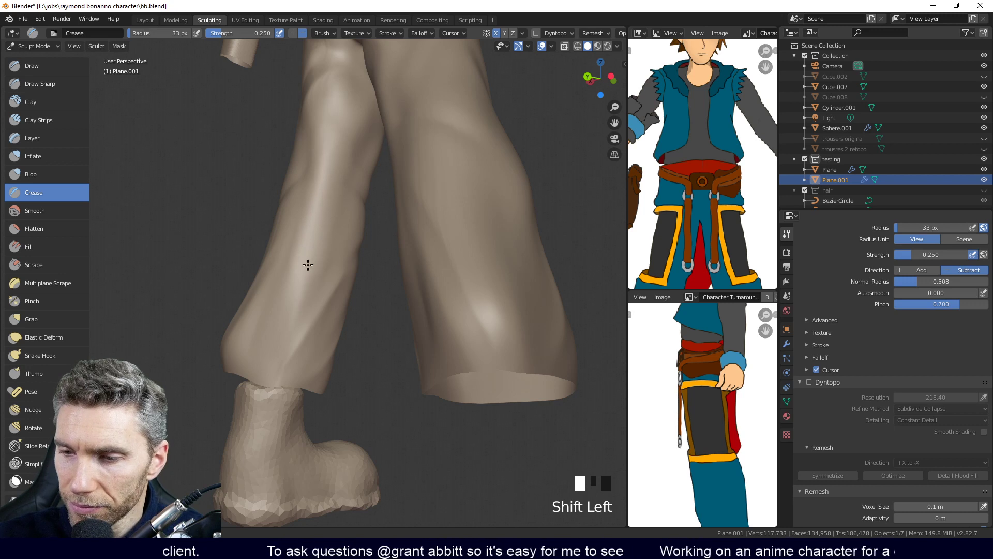
shift+drag(350, 167, 316, 195)
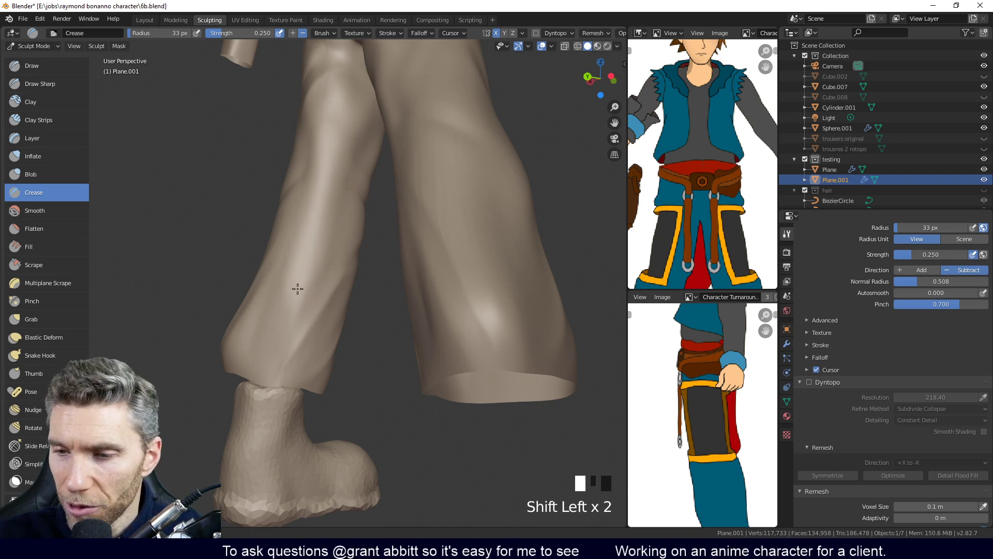
Sculpt a sharp diagonal crease across the back of the knee
mouse_move(334, 260)
middle_down()
mouse_move(288, 126)
mouse_move(222, 195)
mouse_move(401, 286)
mouse_move(377, 395)
mouse_move(410, 319)
mouse_move(503, 186)
mouse_move(428, 188)
middle_up()
ctrl+click(530, 127)
ctrl+click(564, 102)
drag(425, 201, 574, 127)
Raise long folds down the calf from the back-of-knee crease toward the hem
mouse_move(484, 155)
ctrl+mouse_down()
mouse_move(405, 212)
mouse_move(411, 243)
mouse_move(424, 240)
mouse_move(420, 424)
ctrl+mouse_up()
ctrl+drag(424, 253, 420, 403)
ctrl+drag(424, 239, 420, 373)
ctrl+drag(426, 268, 429, 448)
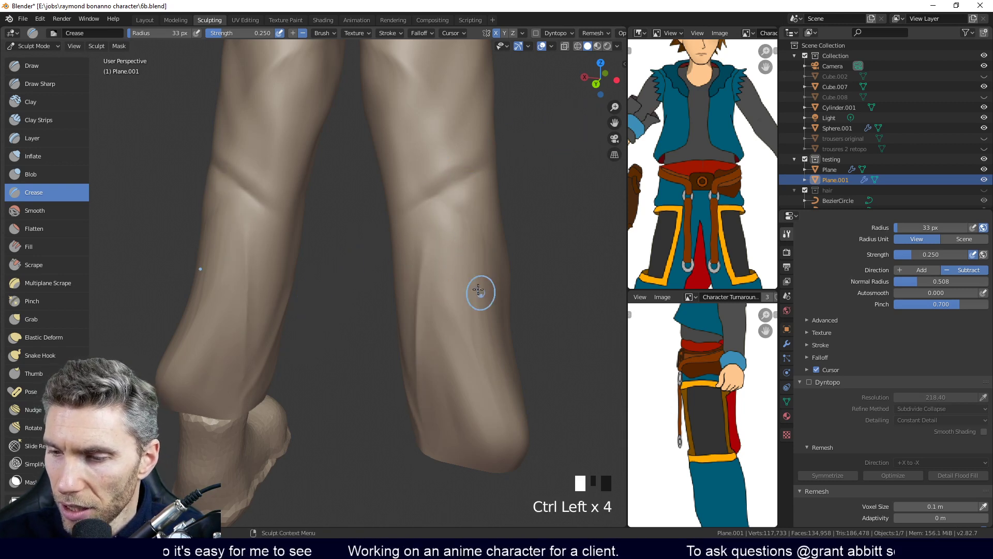
ctrl+drag(486, 299, 519, 376)
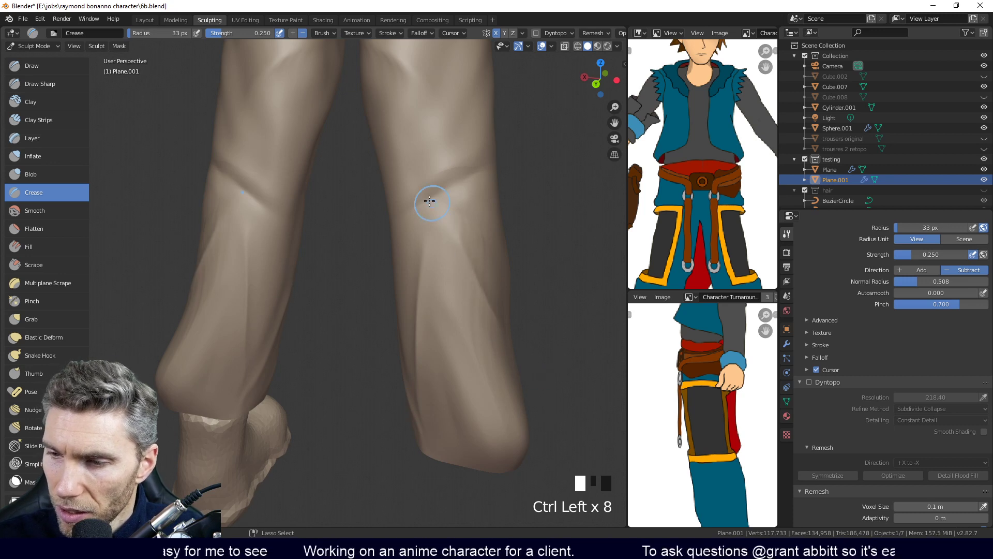
Refine the folds above and below the back of the knee with raised ridges and a downward crease
ctrl+drag(429, 201, 414, 170)
ctrl+drag(411, 165, 400, 137)
ctrl+drag(407, 337, 400, 193)
mouse_move(416, 329)
middle_down()
mouse_move(459, 284)
mouse_move(430, 288)
middle_up()
mouse_move(417, 305)
mouse_down()
mouse_move(399, 102)
mouse_move(404, 377)
mouse_up()
middle_drag(397, 214, 409, 207)
ctrl+drag(414, 279, 387, 126)
ctrl+drag(416, 345, 459, 240)
Examine the sculpted trouser folds on the whole figure from several angles
middle_drag(450, 292, 331, 310)
middle_drag(440, 269, 351, 253)
scroll(352, 254, down, 4)
middle_drag(414, 259, 388, 274)
shift+middle_drag(401, 277, 405, 344)
mouse_move(511, 281)
middle_down()
mouse_move(452, 324)
mouse_move(483, 326)
middle_up()
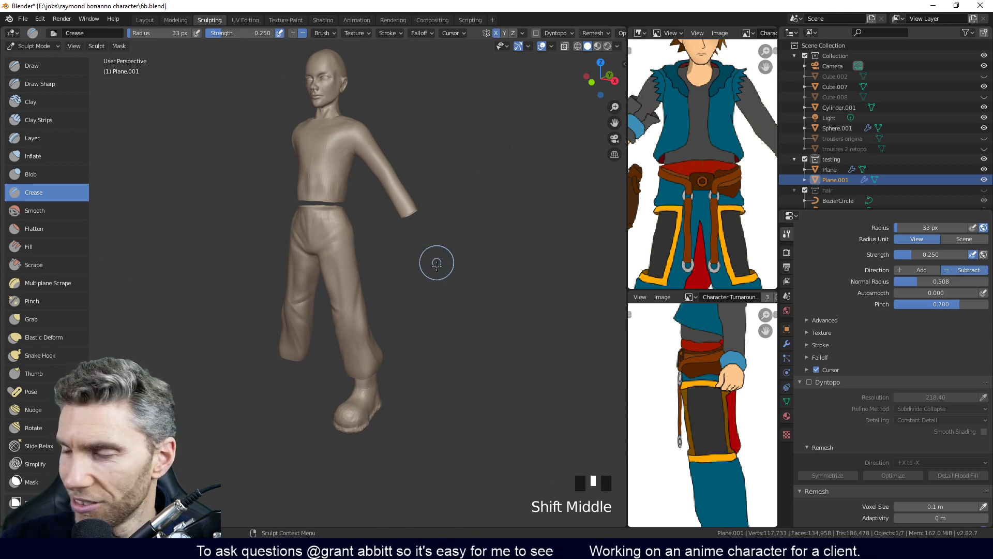
mouse_move(464, 310)
middle_down()
mouse_move(439, 322)
mouse_move(461, 336)
mouse_move(455, 349)
middle_up()
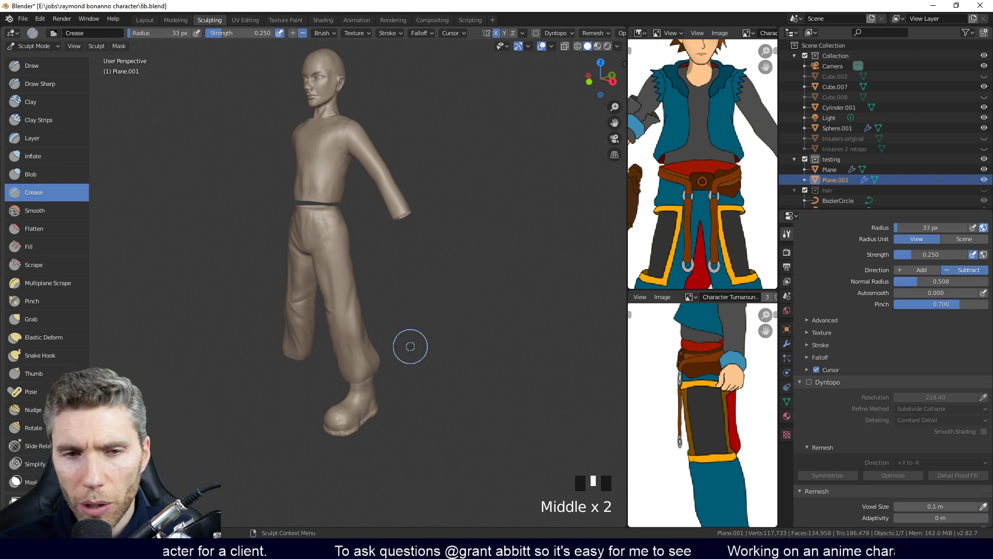
mouse_move(422, 310)
middle_down()
mouse_move(466, 338)
mouse_move(454, 330)
middle_up()
middle_drag(441, 410, 441, 400)
Inspect the trousers' base mesh in Edit Mode along with its Multires modifier settings, returning to Sculpt Mode
key(Tab)
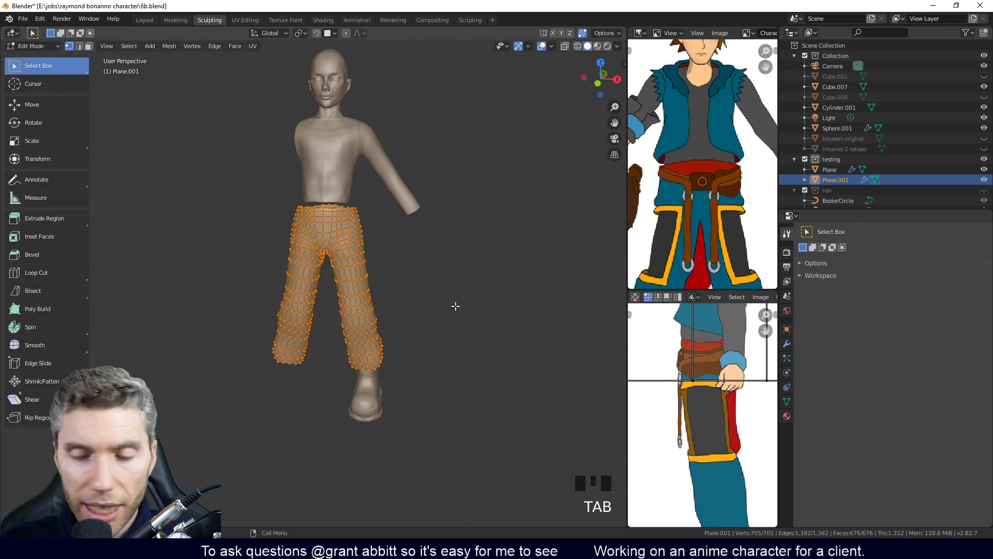
mouse_move(421, 306)
middle_down()
mouse_move(288, 310)
mouse_move(326, 366)
mouse_move(378, 349)
mouse_move(492, 355)
middle_up()
middle_drag(430, 360, 415, 377)
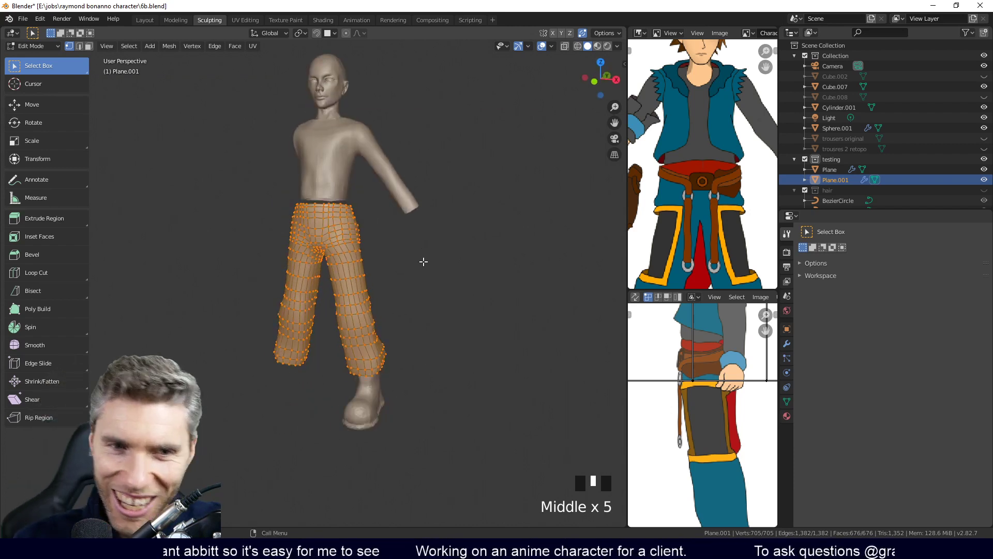
middle_drag(399, 368, 441, 339)
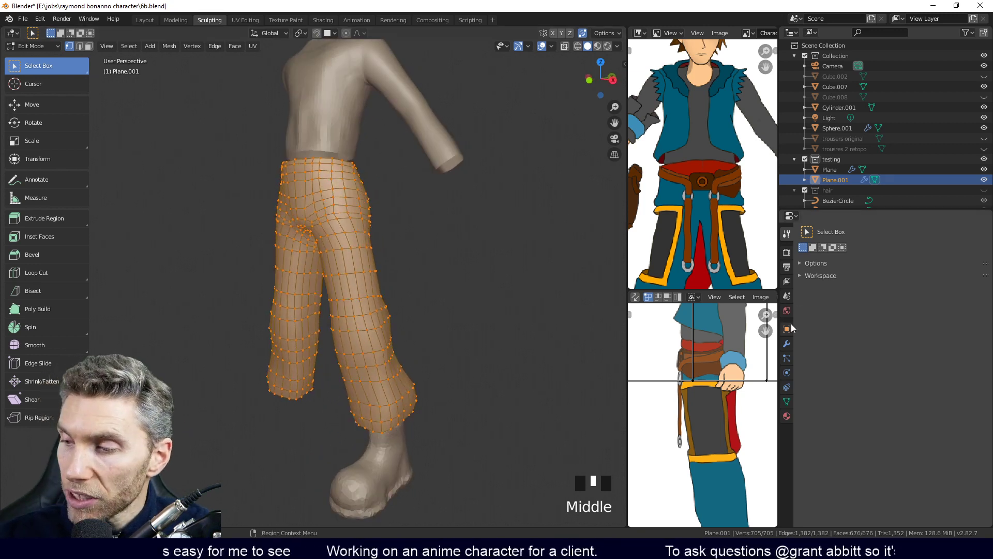
click(788, 343)
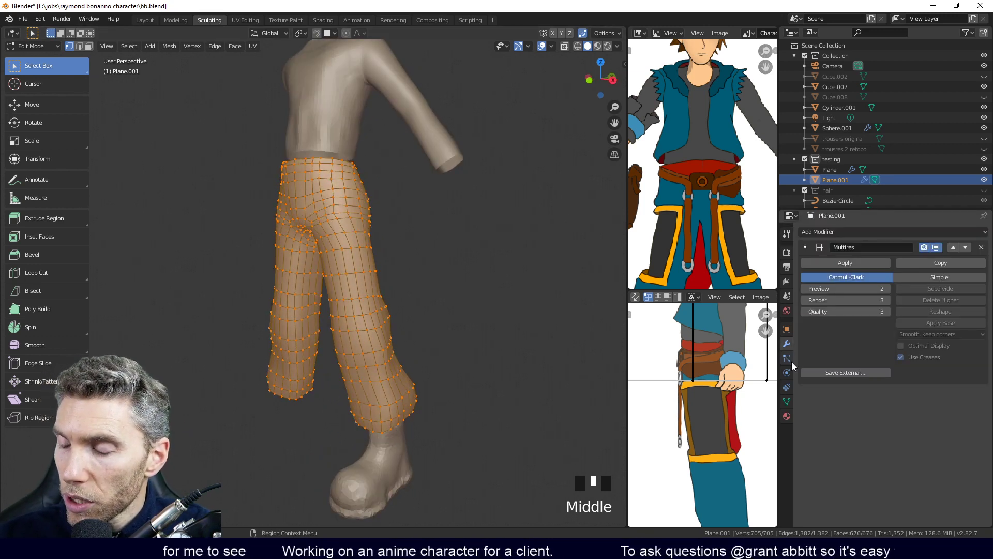
ctrl+middle_drag(440, 310, 380, 293)
key(Tab)
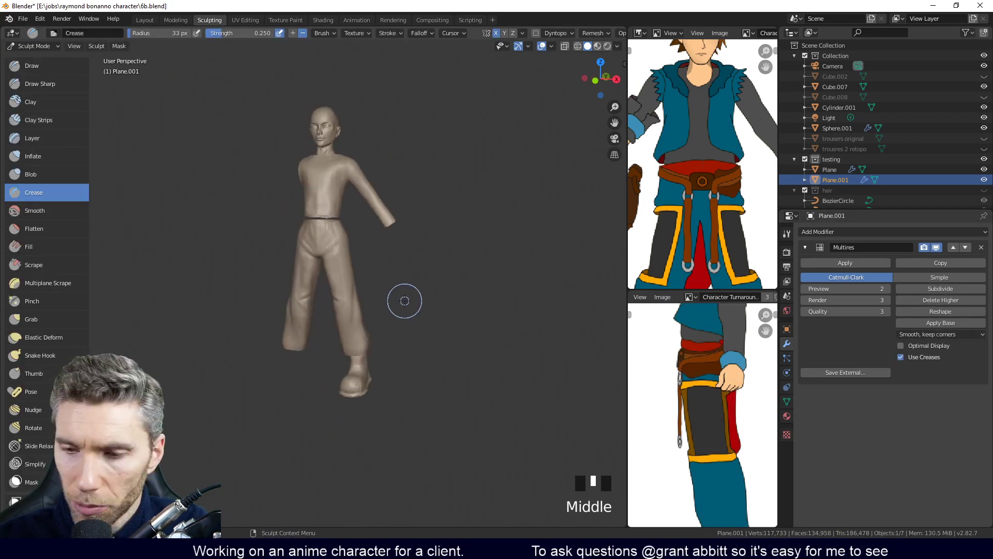
In the Layout workspace, duplicate the trousers beside the character and remove the copy's Multires modifier
click(145, 19)
ctrl+middle_drag(451, 254, 368, 301)
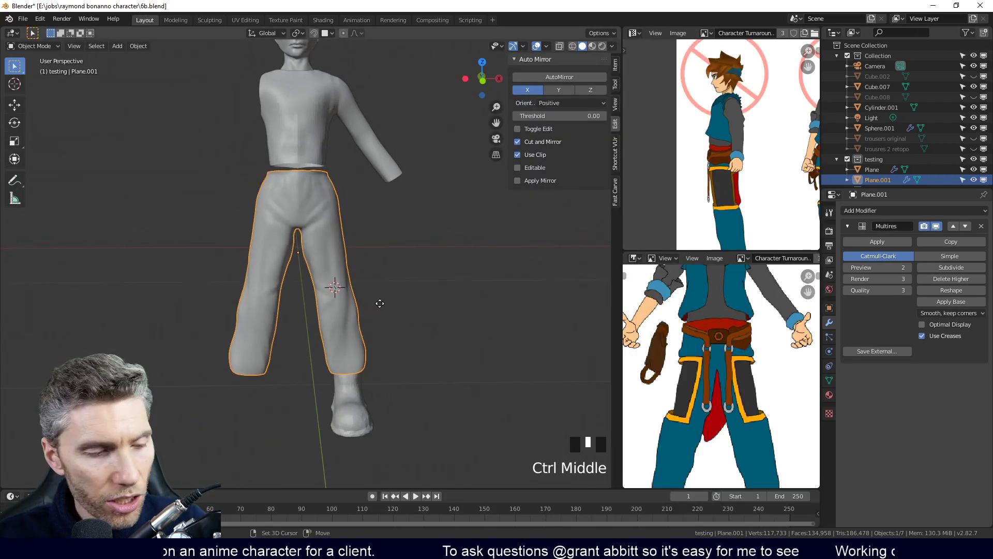
key(shift+d)
click(536, 334)
shift+middle_drag(536, 333, 428, 343)
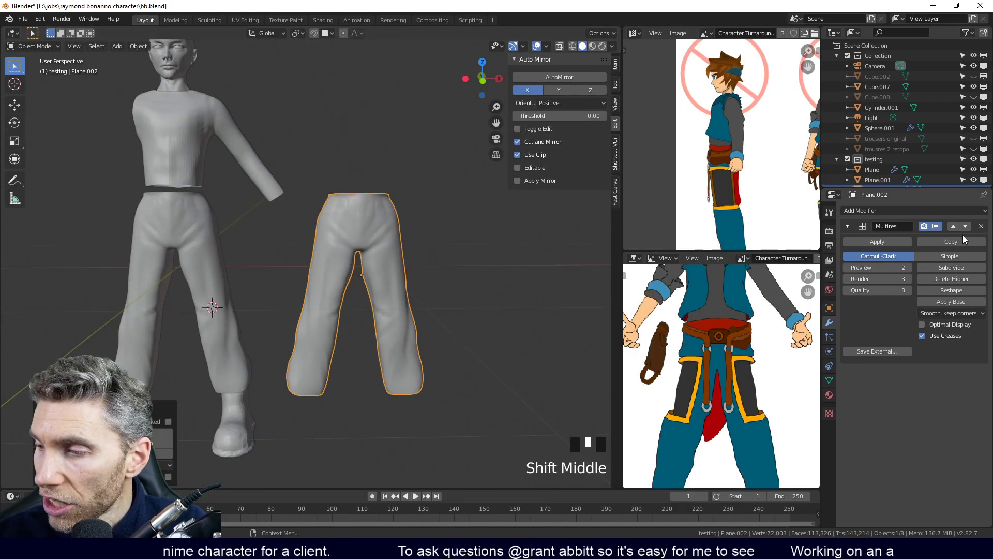
click(982, 226)
Add a Subdivision Surface modifier to the copied trousers and set its render subdivisions to 3
middle_drag(545, 343, 428, 331)
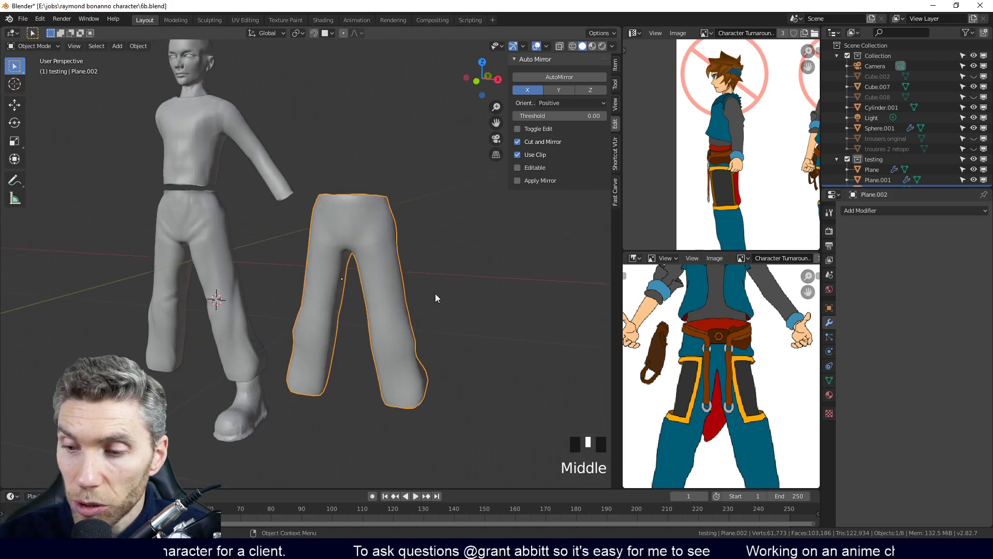
click(896, 211)
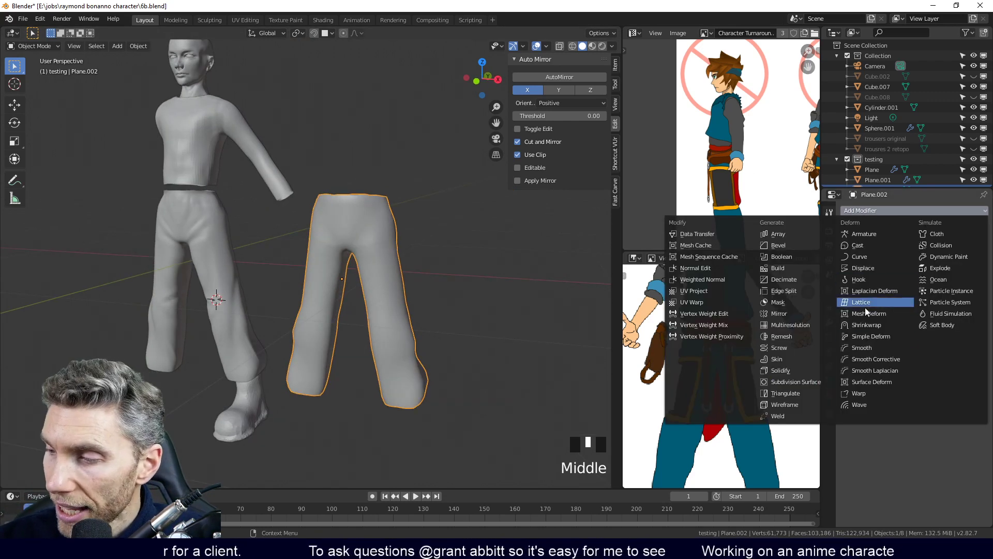
click(796, 382)
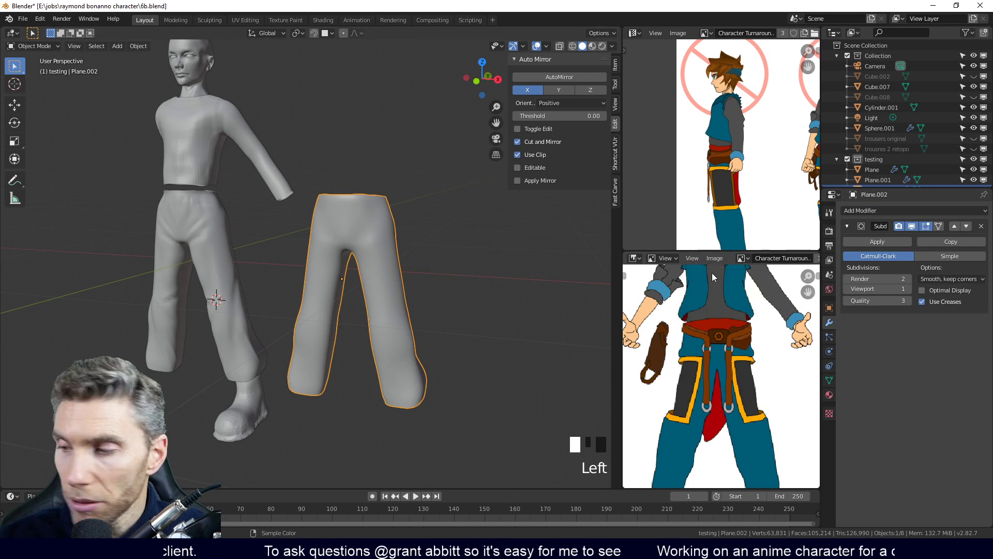
click(909, 279)
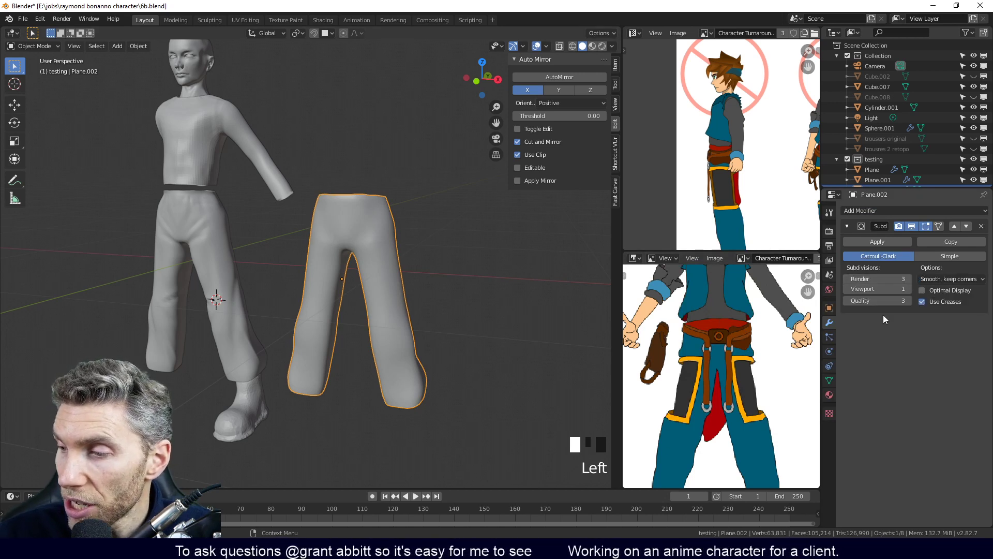
Switch to wireframe shading and set the copied trousers' render and viewport subdivisions both to 2
key(z)
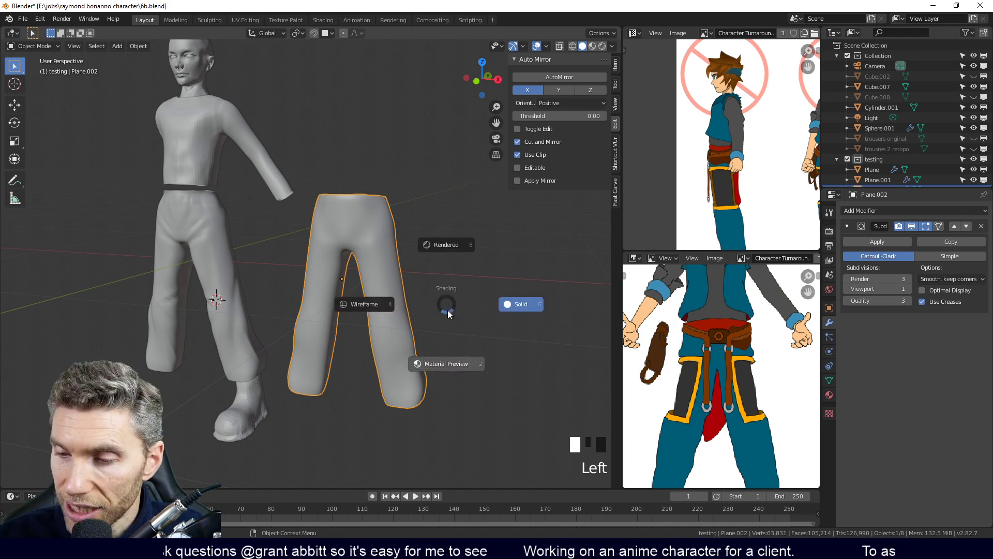
shift+middle_drag(366, 330, 414, 351)
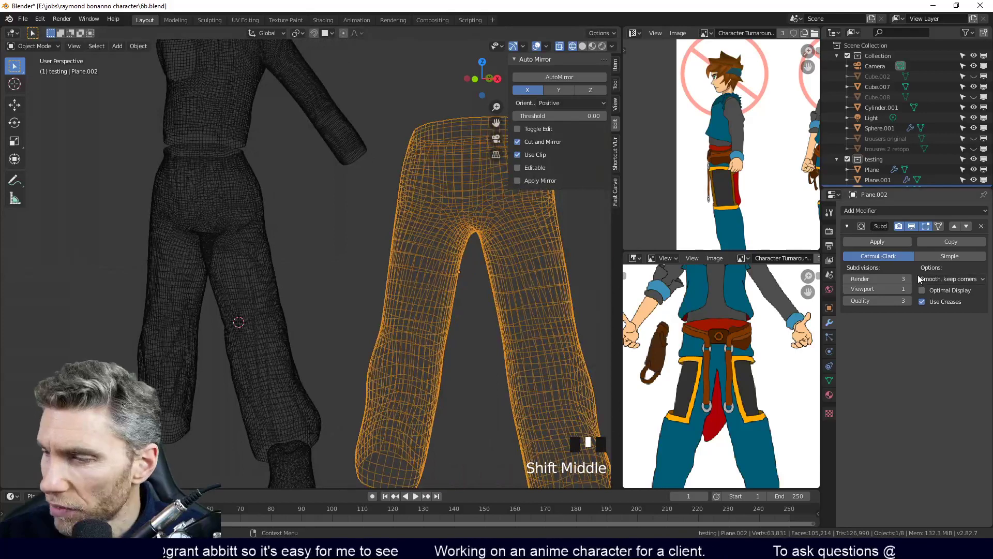
click(847, 279)
click(909, 288)
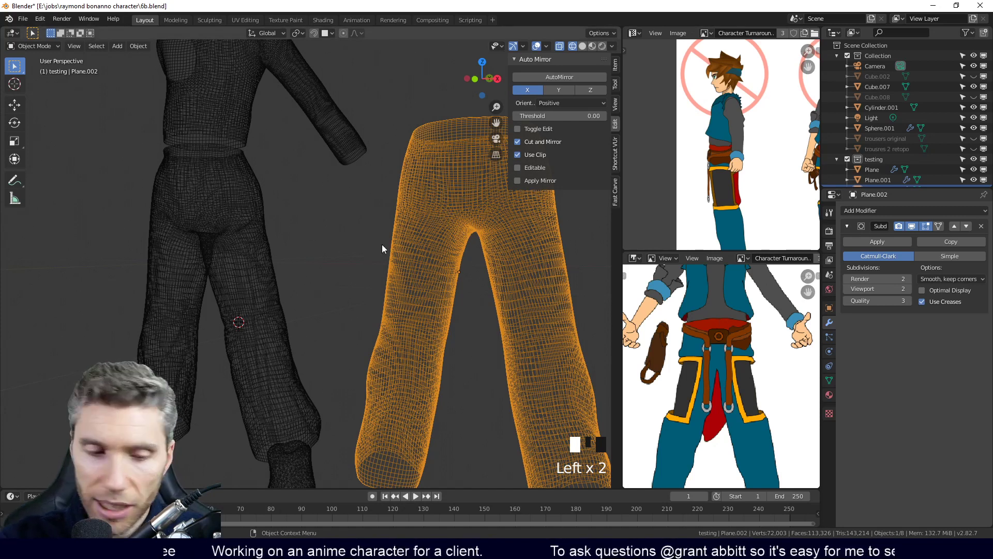
Return to solid shading and, in the Sculpting workspace, test Crease brush strokes around the copied trousers' hips
key(z)
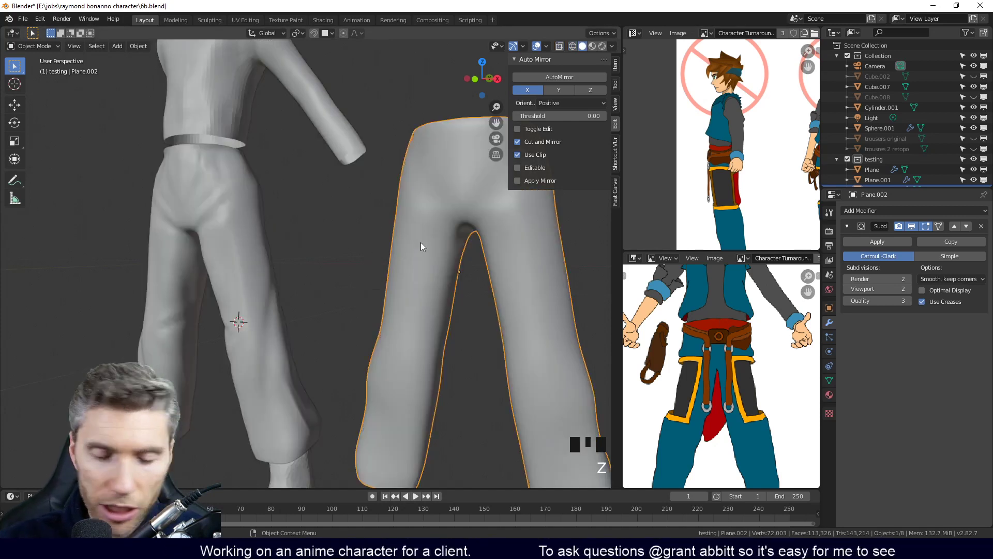
click(209, 20)
middle_drag(456, 283, 477, 284)
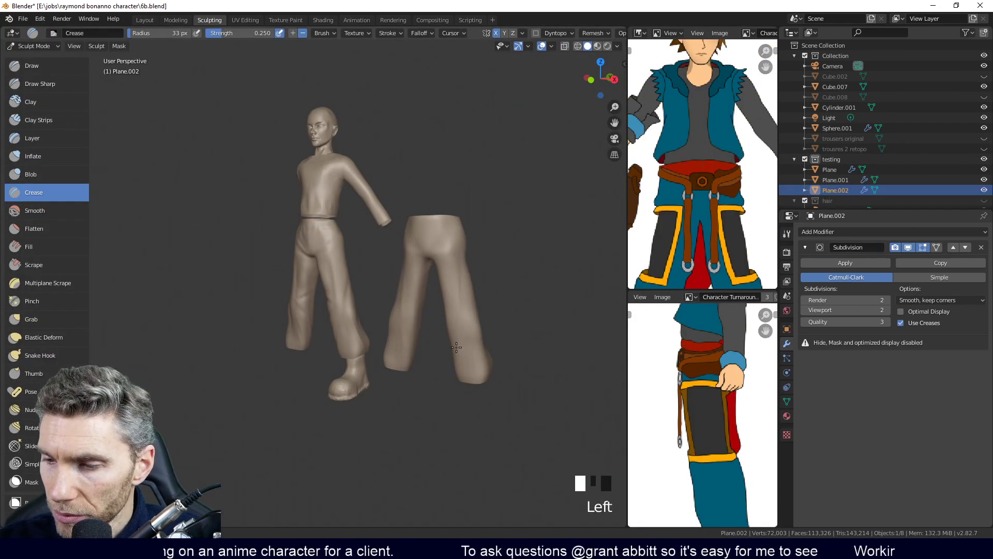
middle_drag(472, 422, 470, 304)
key(ctrl+z)
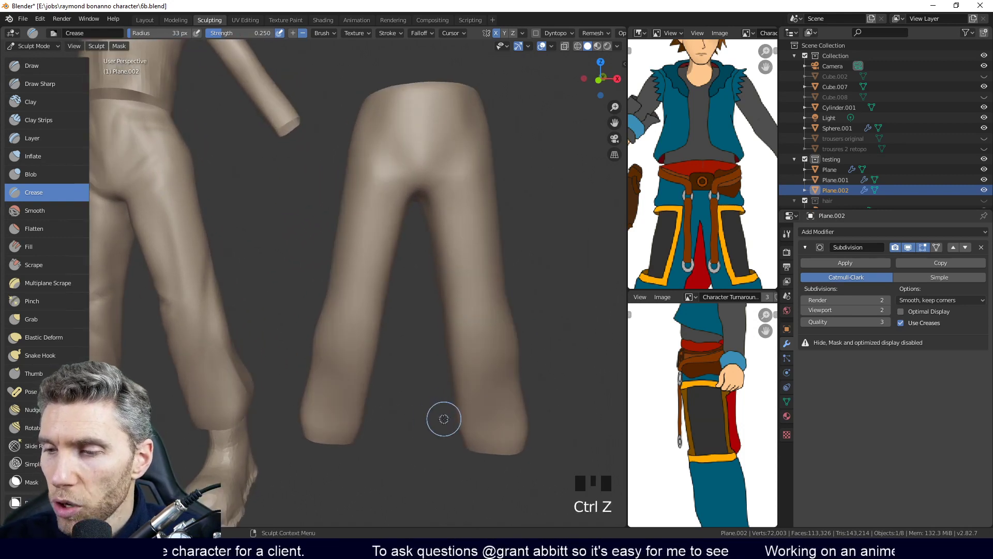
middle_drag(441, 417, 427, 425)
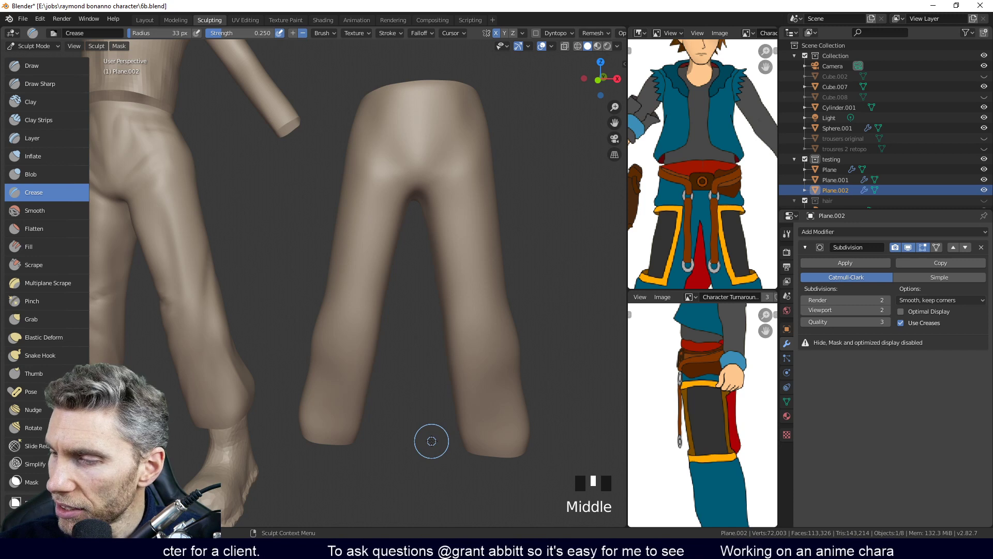
middle_drag(430, 436, 445, 424)
click(437, 173)
click(469, 190)
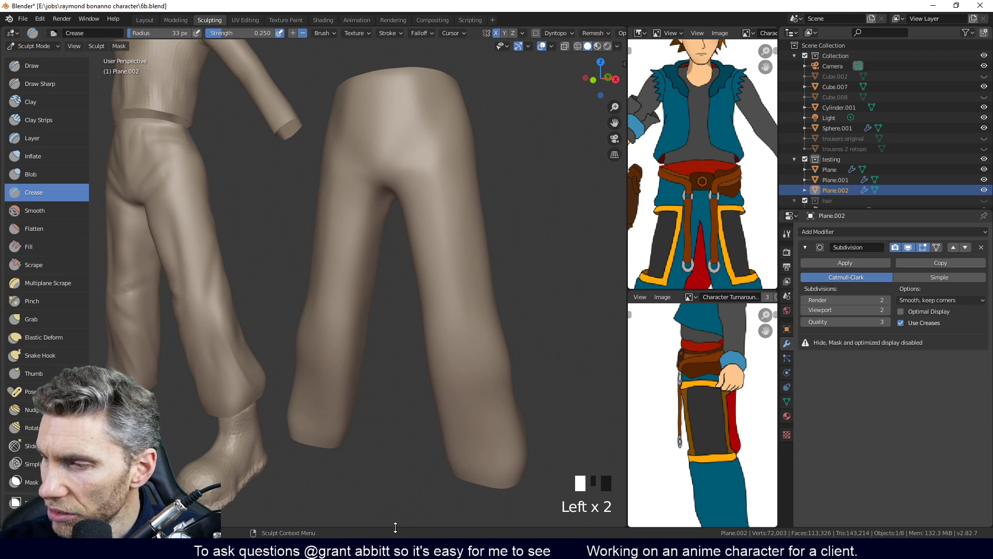
ctrl+click(455, 155)
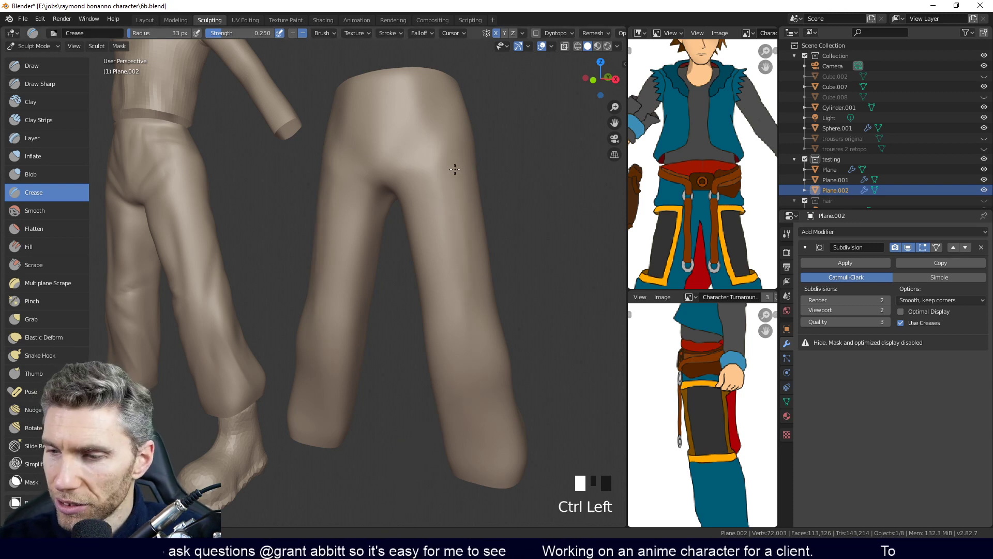
Sculpt raised and sunken Crease strokes from the hips down the thighs of the copied trousers
middle_drag(472, 418, 527, 383)
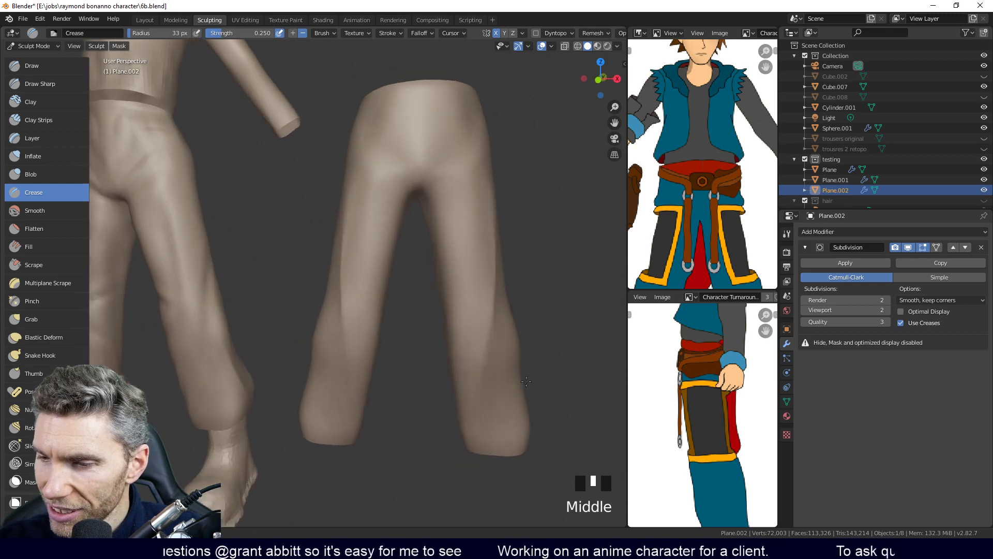
mouse_move(471, 168)
ctrl+mouse_down()
mouse_move(454, 251)
mouse_move(460, 340)
ctrl+mouse_up()
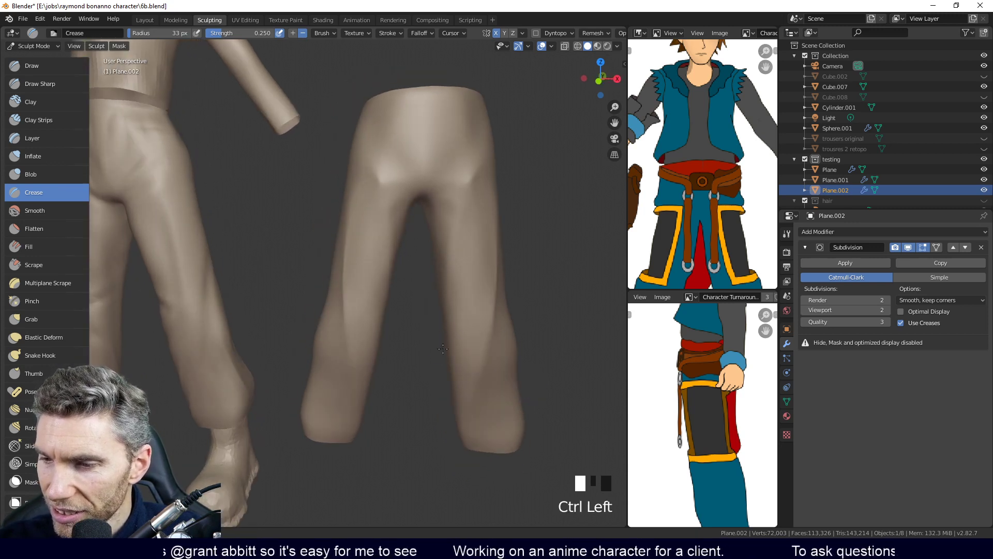
middle_drag(460, 342, 452, 336)
middle_drag(464, 295, 448, 299)
drag(466, 179, 429, 295)
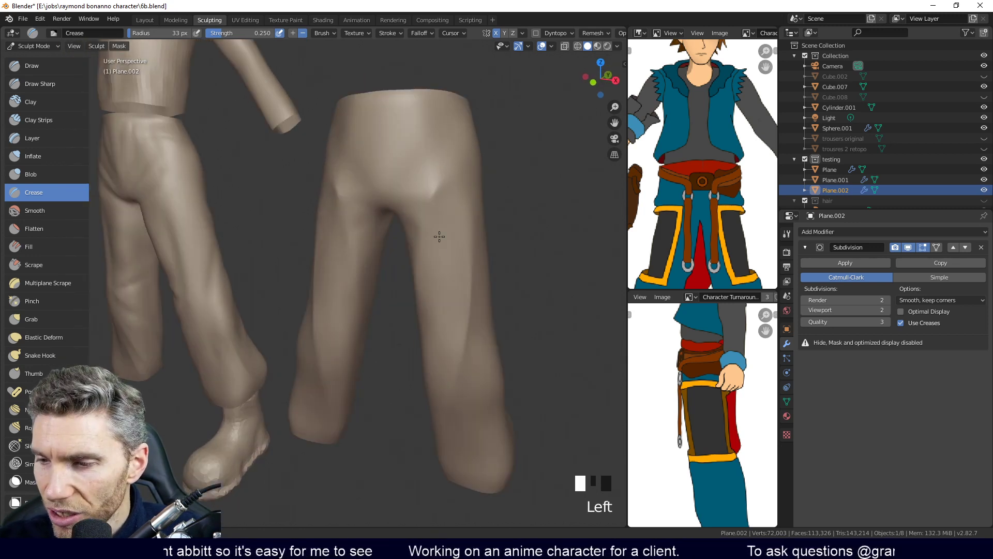
mouse_move(439, 163)
mouse_down()
mouse_move(448, 163)
mouse_move(454, 262)
mouse_up()
mouse_move(455, 262)
middle_down()
mouse_move(501, 303)
mouse_move(464, 386)
middle_up()
drag(463, 386, 461, 407)
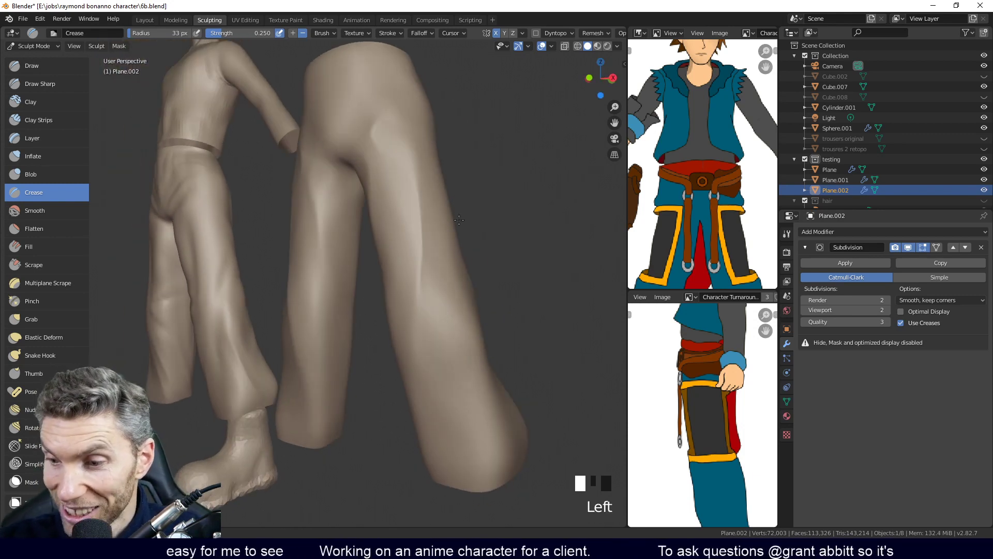
Examine the copied trousers' base mesh in Edit Mode and compare its shape with the original trousers, returning to Sculpt Mode
mouse_move(479, 391)
middle_down()
mouse_move(514, 314)
mouse_move(490, 317)
middle_up()
key(Tab)
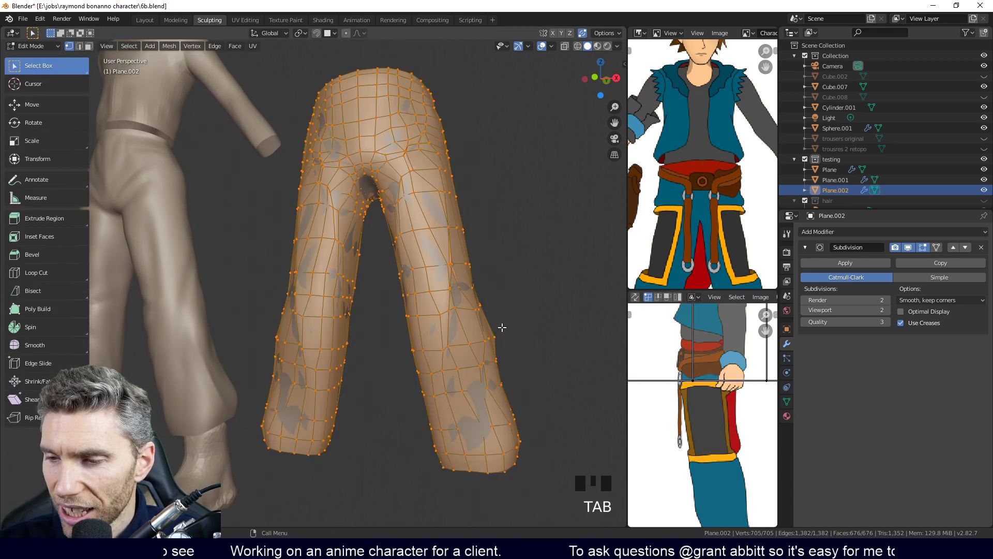
key(Tab)
mouse_move(539, 370)
ctrl+middle_down()
mouse_move(417, 372)
mouse_move(476, 366)
mouse_move(439, 339)
ctrl+middle_up()
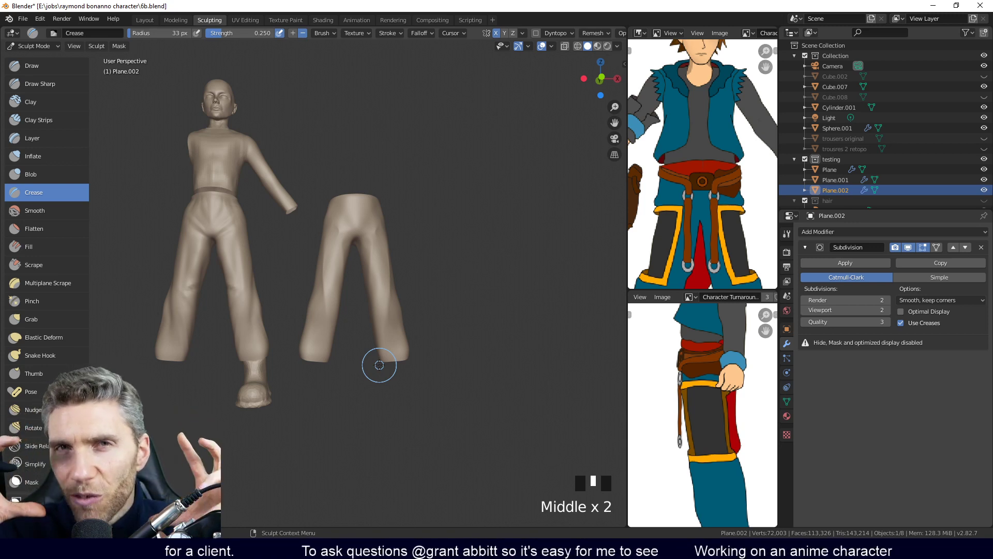
key(Tab)
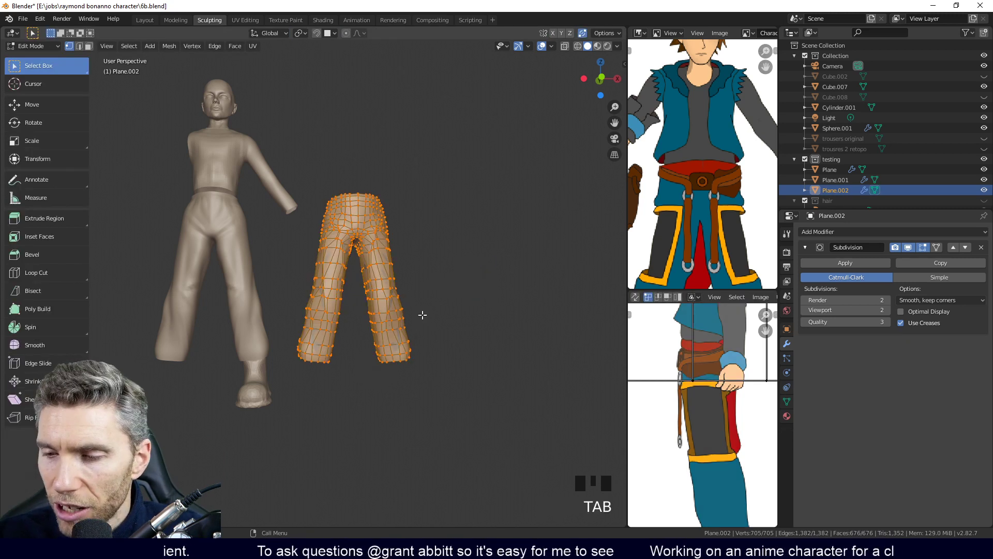
ctrl+middle_drag(402, 262, 396, 313)
middle_drag(355, 246, 336, 275)
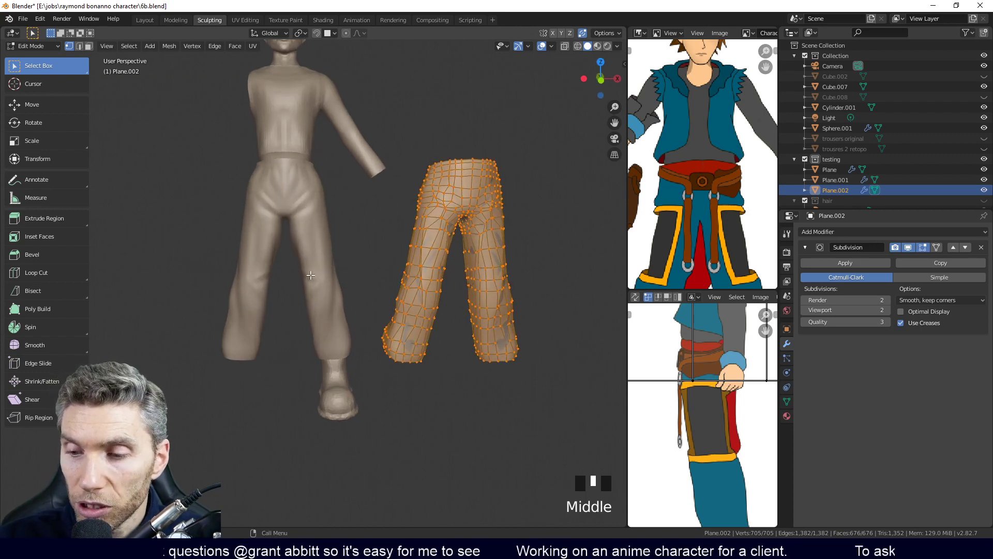
key(Tab)
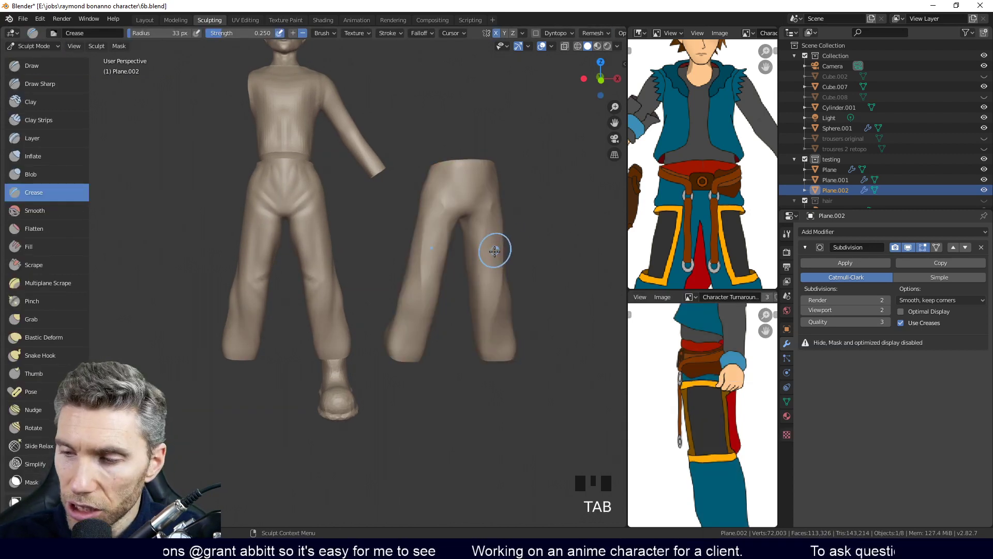
Delete the copied trousers in the Layout workspace, select the original trousers and return to the Sculpting workspace
click(144, 20)
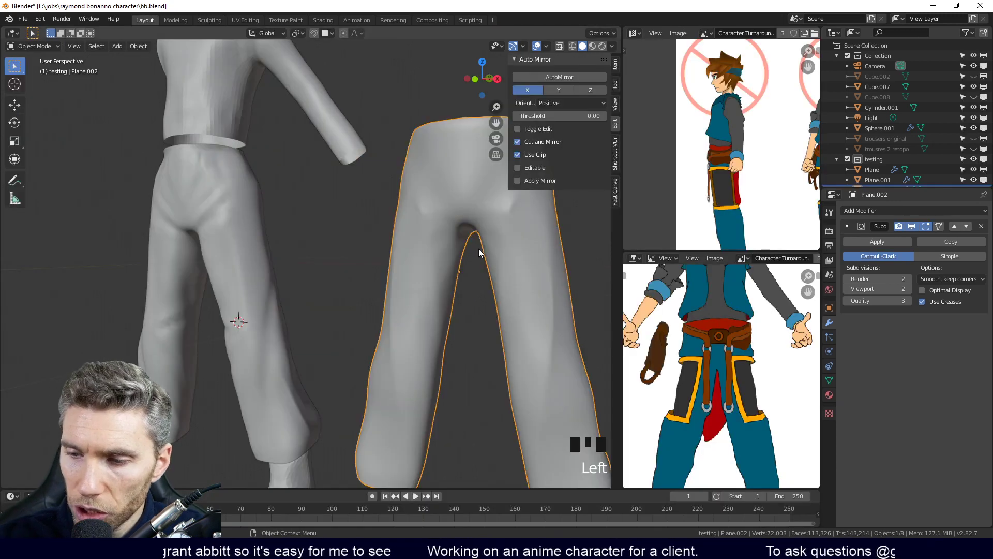
key(Delete)
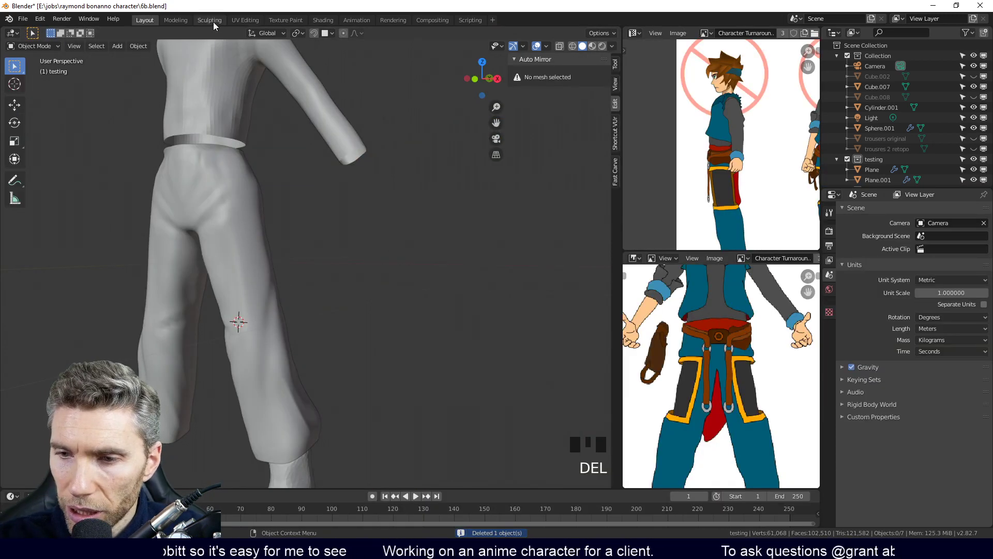
click(238, 152)
click(217, 22)
Examine the folds on the original trousers' legs and their base mesh topology in Edit Mode
mouse_move(414, 279)
middle_down()
mouse_move(350, 306)
mouse_move(417, 270)
mouse_move(422, 233)
mouse_move(414, 250)
middle_up()
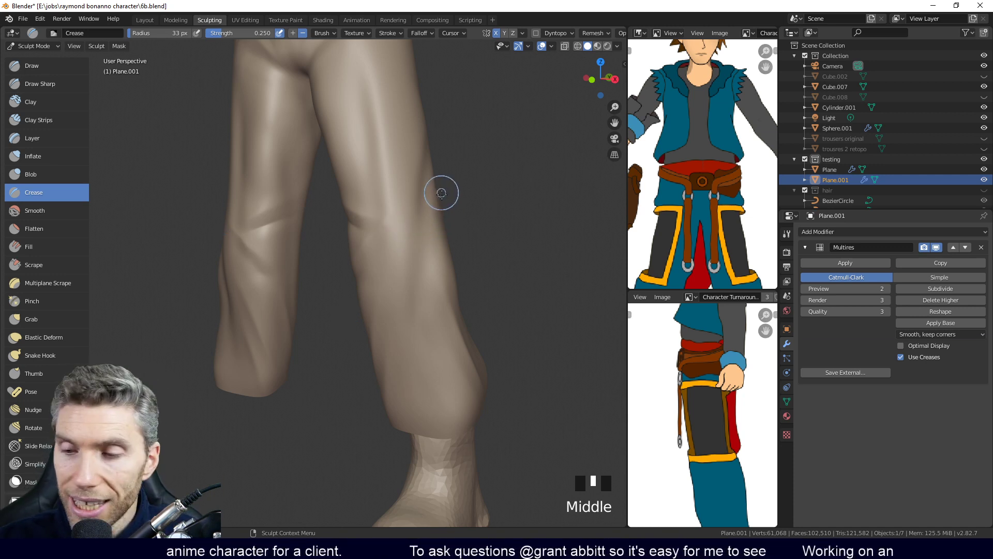
key(Tab)
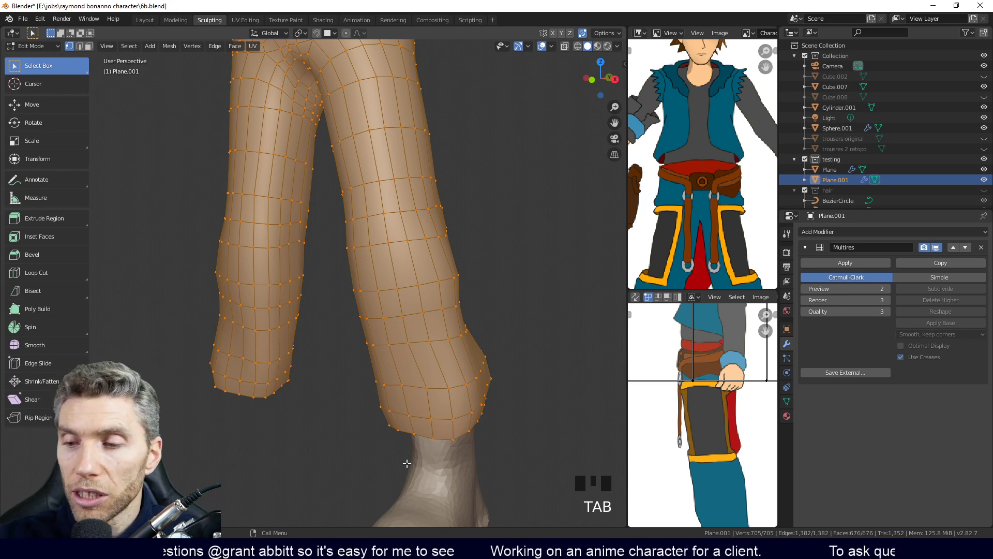
ctrl+middle_drag(483, 234, 451, 366)
ctrl+middle_drag(494, 237, 384, 272)
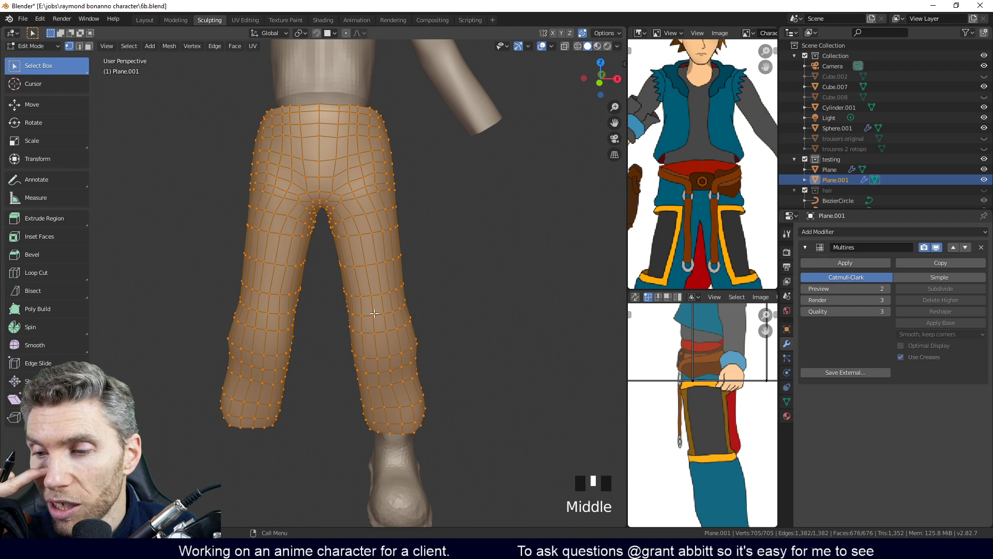
middle_drag(375, 313, 384, 150)
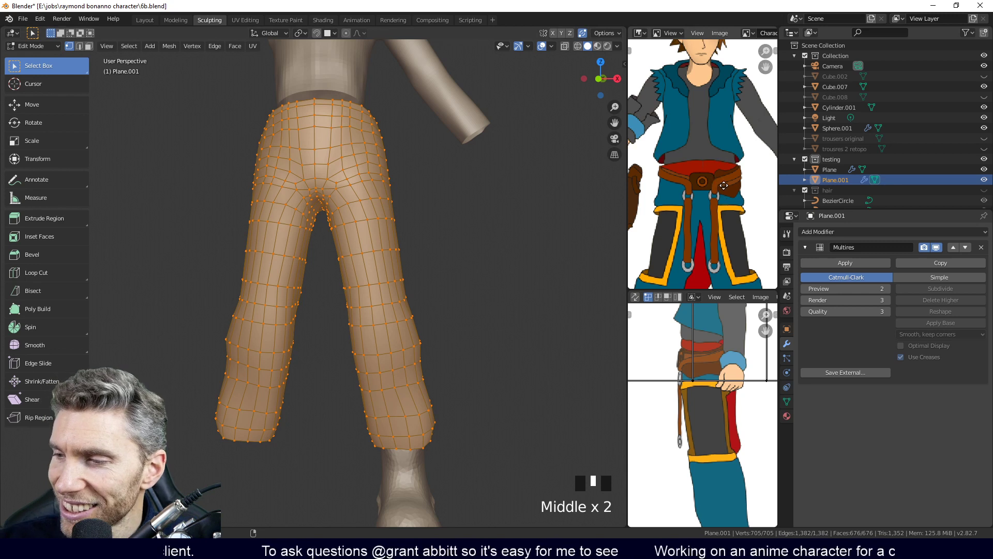
View the full front and side figures in the character turnaround reference images
scroll(717, 207, down, 4)
scroll(717, 238, down, 1)
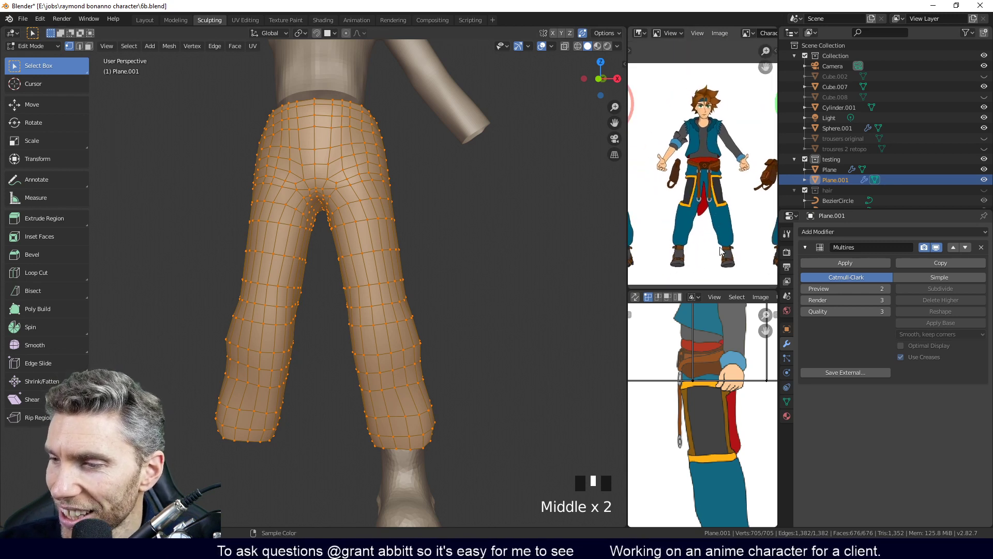
scroll(710, 460, down, 4)
middle_drag(728, 425, 672, 426)
mouse_move(741, 385)
ctrl+middle_down()
mouse_move(732, 432)
mouse_move(701, 431)
mouse_move(750, 354)
ctrl+middle_up()
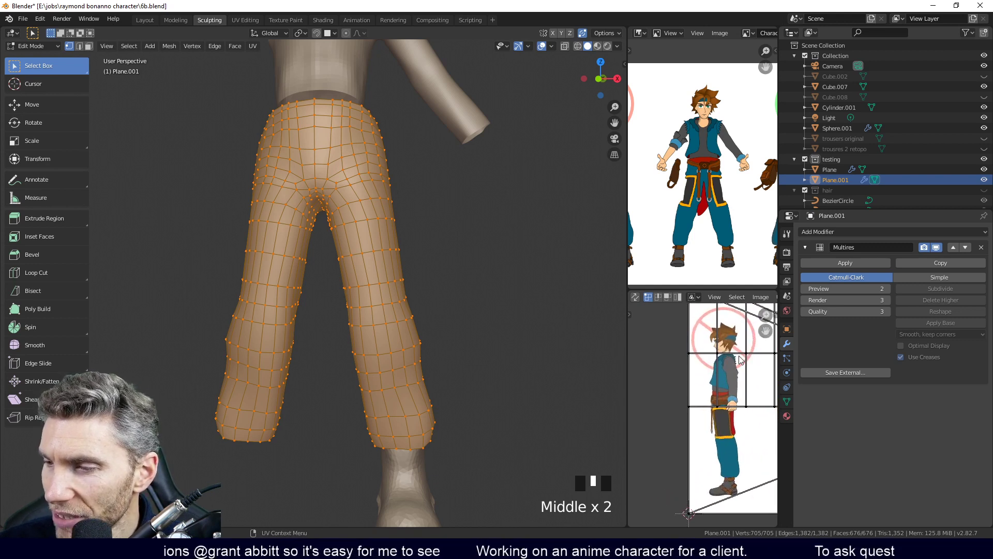
scroll(701, 241, down, 3)
scroll(702, 235, up, 3)
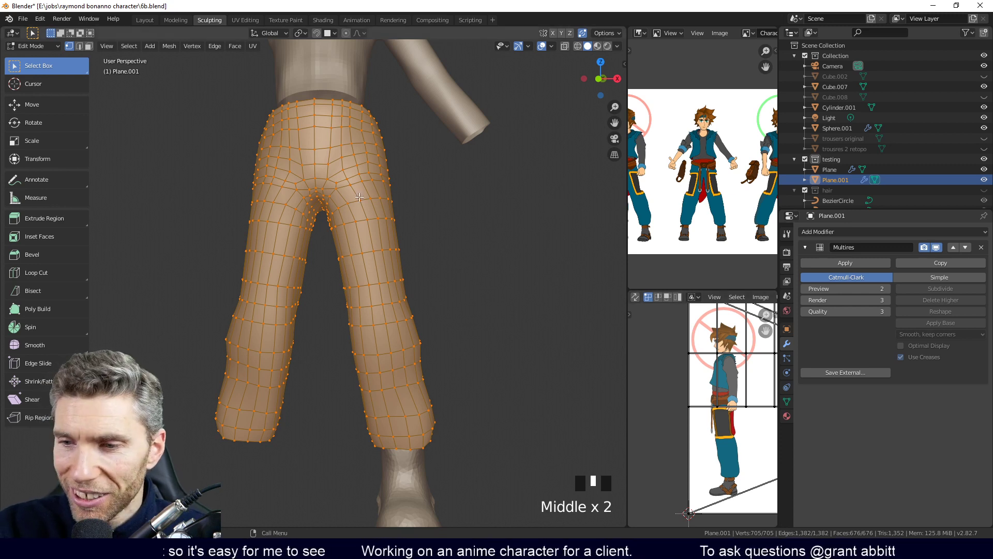
Save the Blender file and view the trousers on the character in the Layout workspace
click(22, 19)
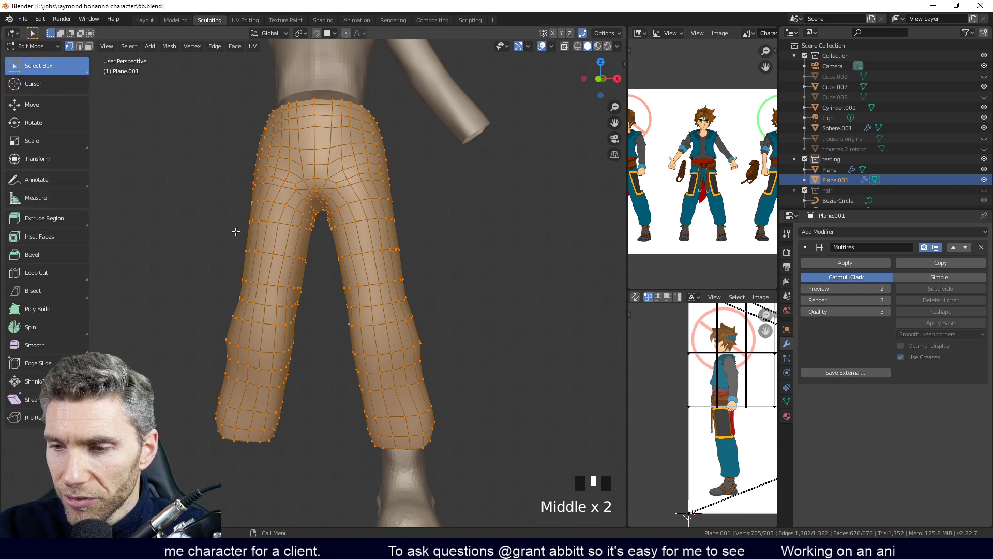
scroll(236, 230, down, 3)
click(144, 20)
scroll(308, 324, down, 3)
middle_drag(309, 324, 344, 280)
scroll(352, 284, up, 1)
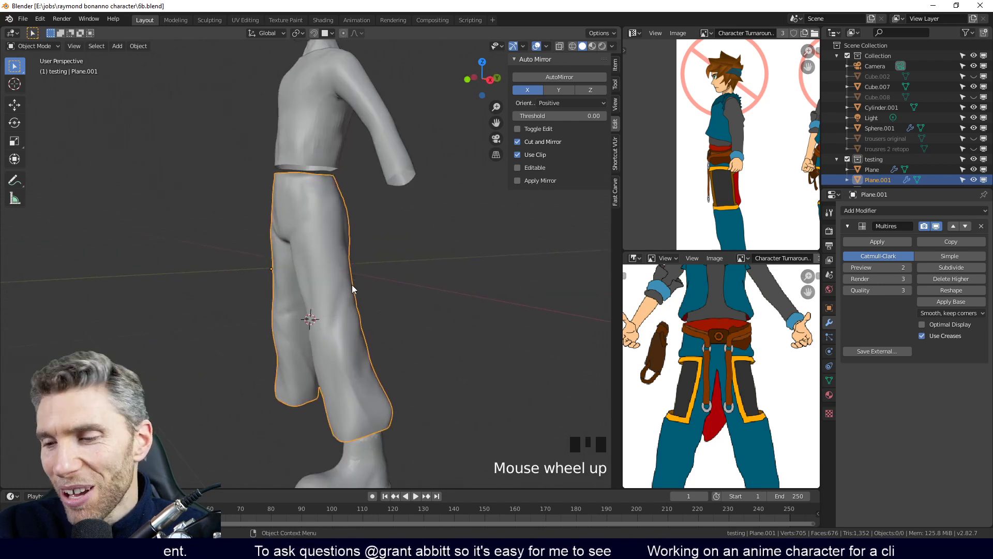